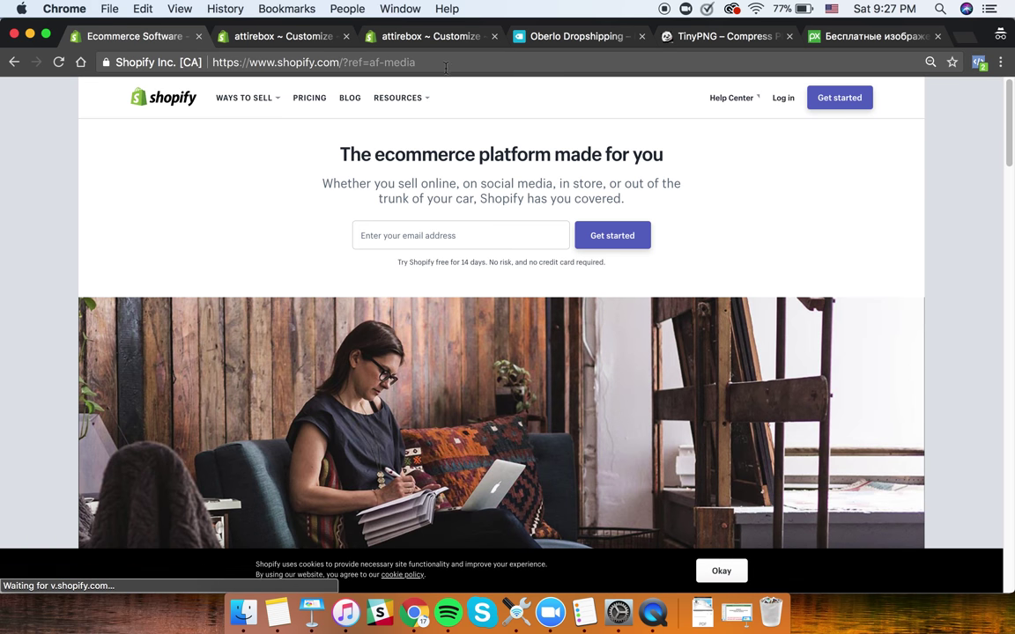
- Open Shopify's free 14-day trial sign-up form, review the fields it asks for, and close the page
{"action": "scroll", "coordinate": [600, 405], "scroll_direction": "down", "scroll_amount": 10}
{"action": "scroll", "coordinate": [535, 378], "scroll_direction": "up", "scroll_amount": 10}
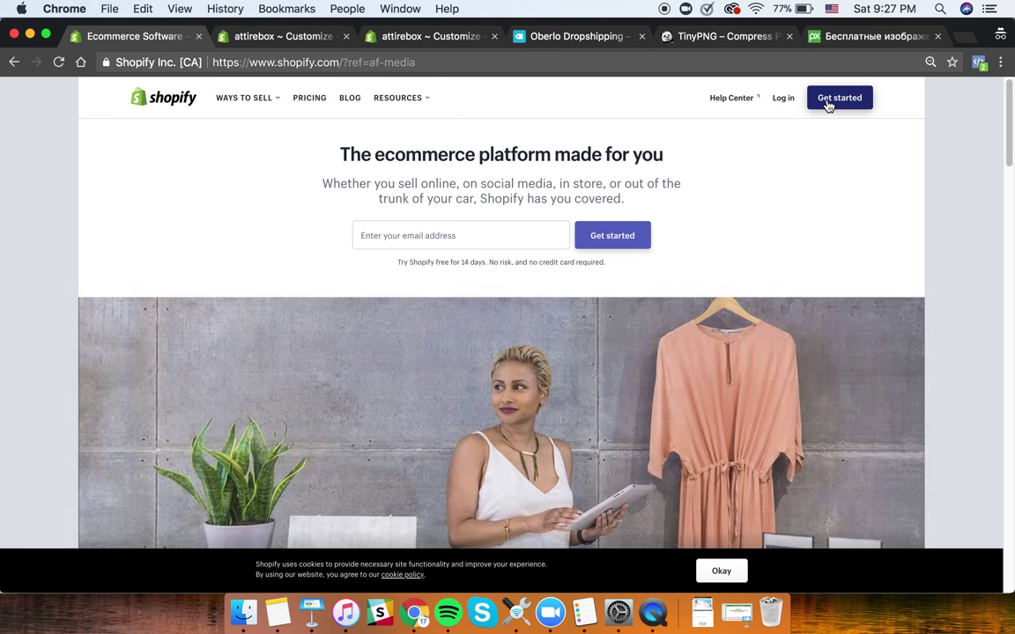
{"action": "left_click", "coordinate": [816, 106]}
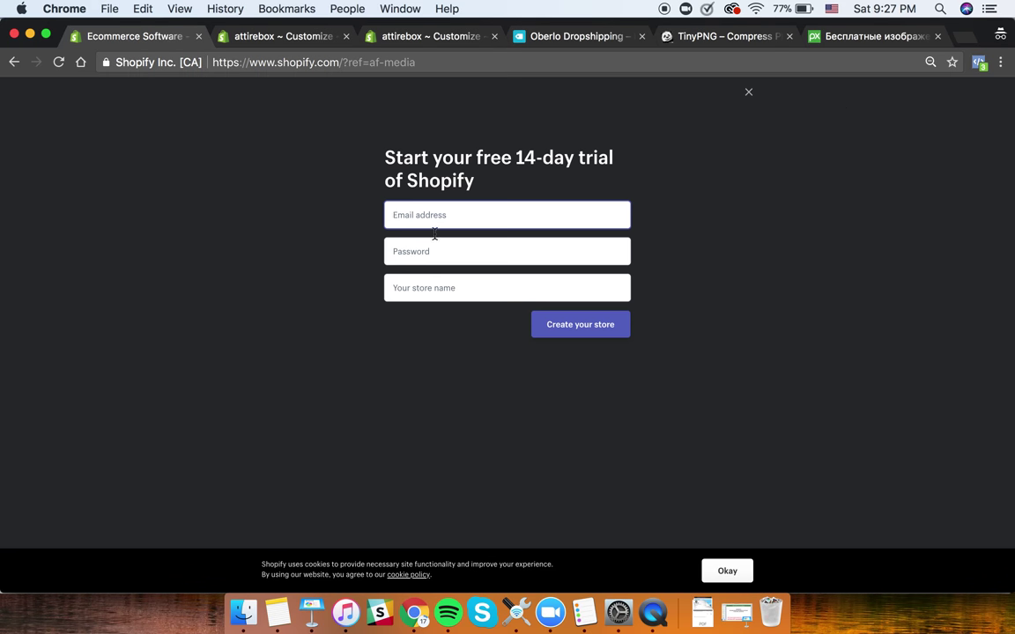
{"action": "left_click", "coordinate": [467, 296]}
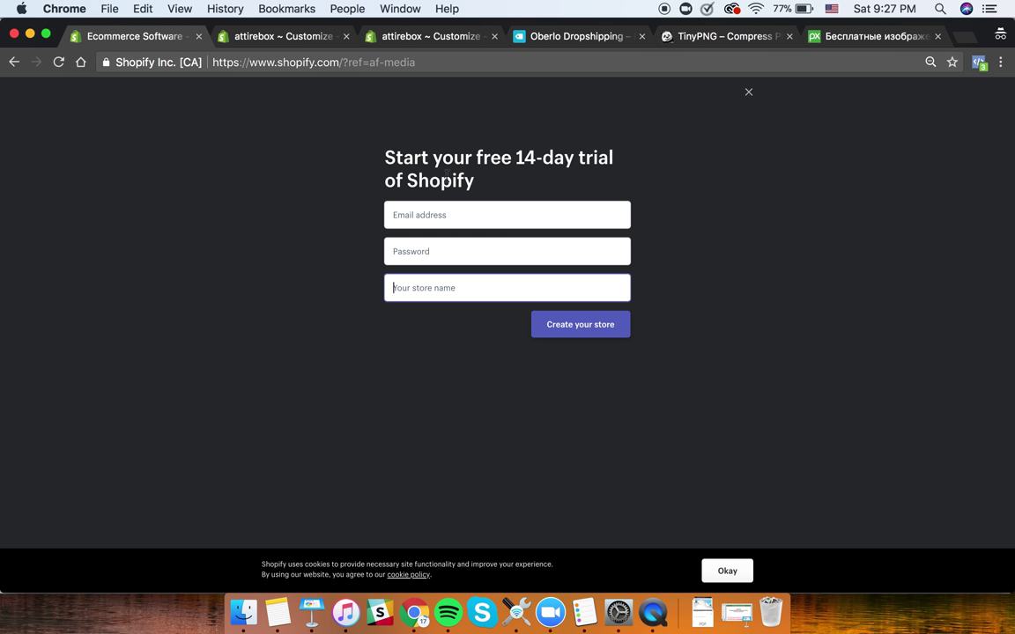
{"action": "left_click_drag", "start_coordinate": [516, 159], "coordinate": [620, 177]}
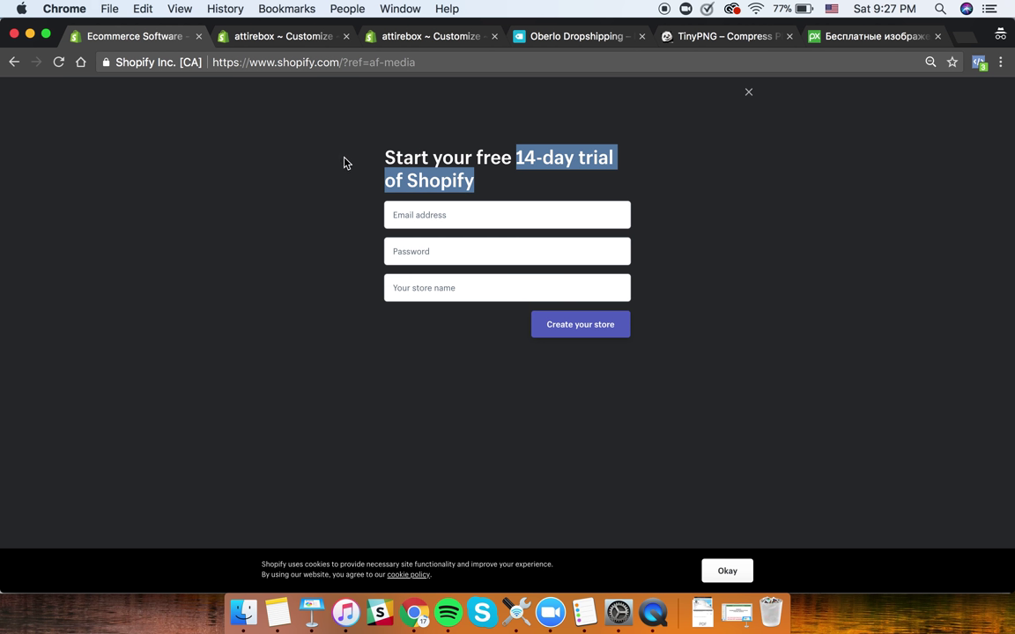
{"action": "left_click", "coordinate": [199, 36]}
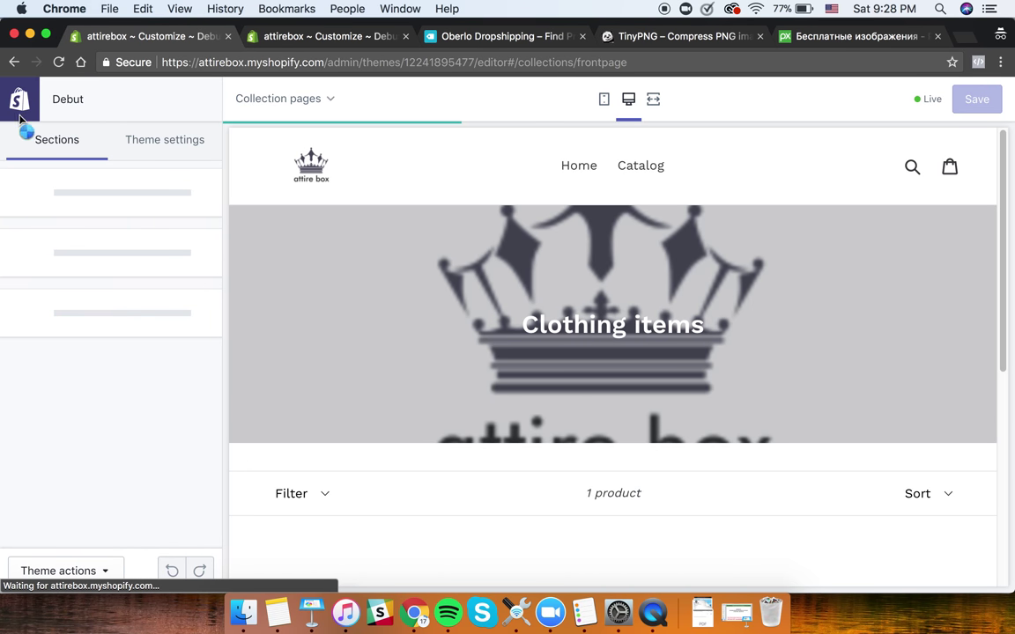
- Leave the theme editor for the store admin and look over its Home and Orders pages
{"action": "scroll", "coordinate": [758, 375], "scroll_direction": "down", "scroll_amount": 10}
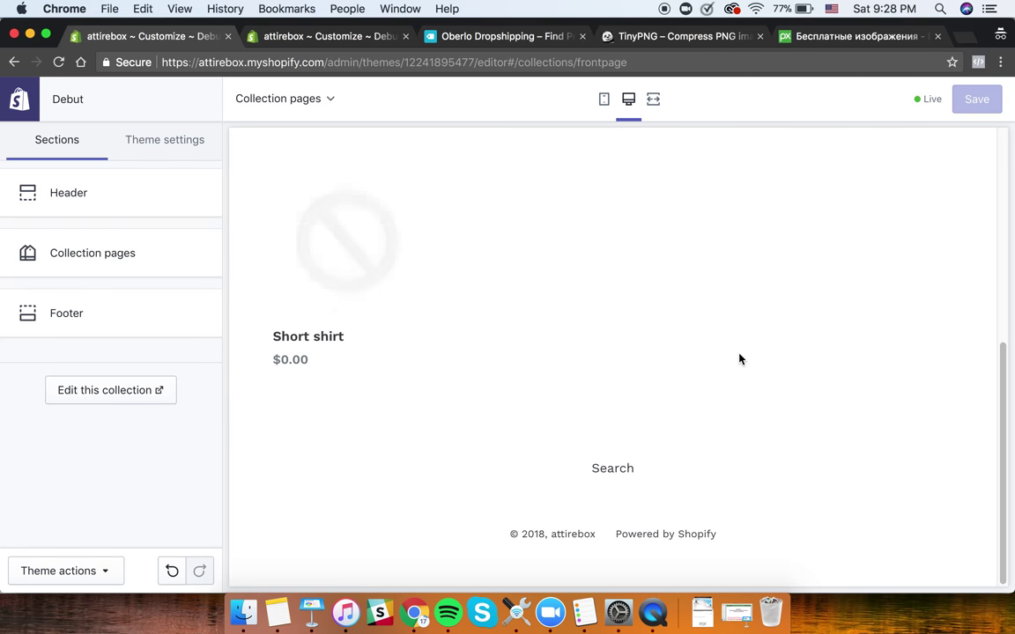
{"action": "left_click", "coordinate": [26, 103]}
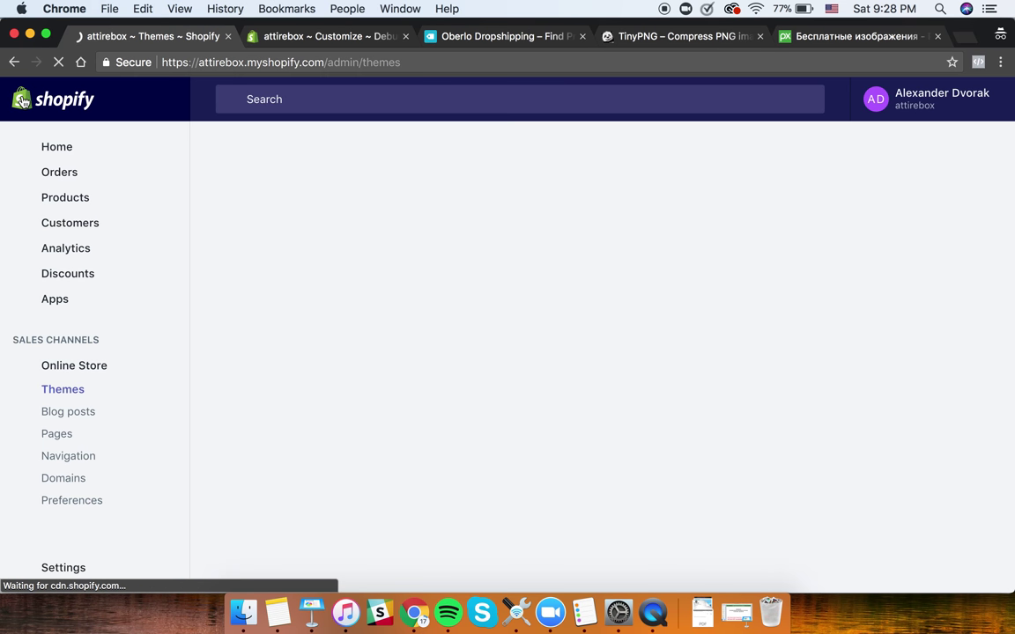
{"action": "left_click", "coordinate": [63, 152]}
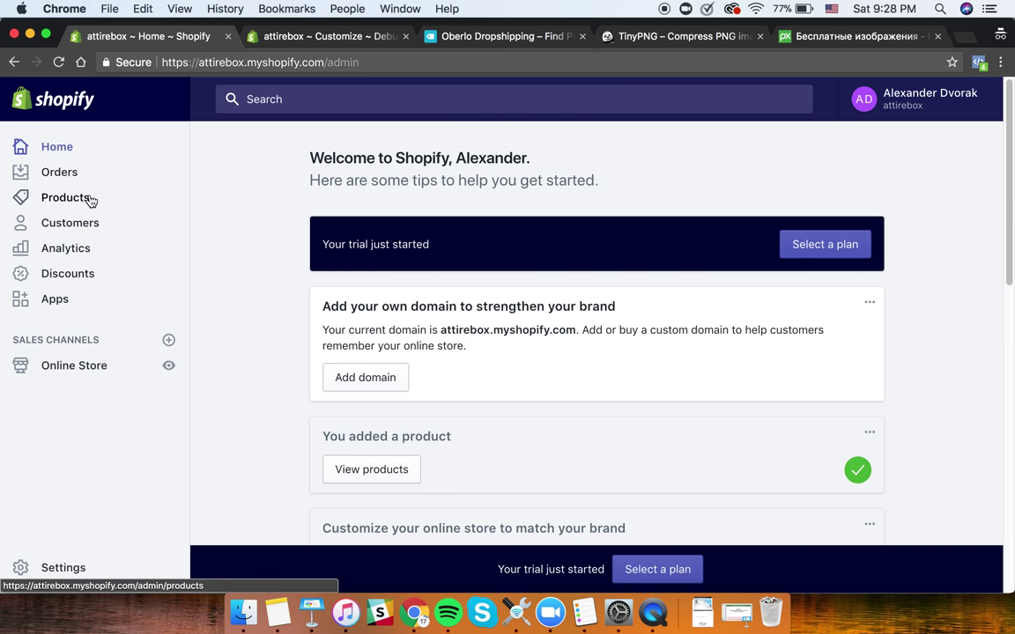
{"action": "scroll", "coordinate": [713, 276], "scroll_direction": "down", "scroll_amount": 5}
{"action": "left_click", "coordinate": [59, 180]}
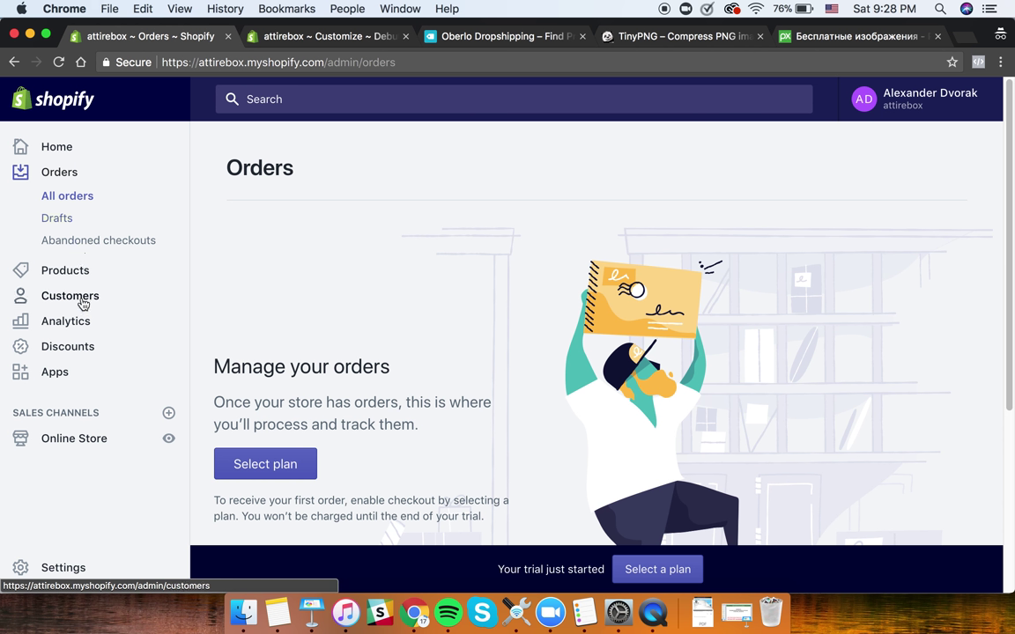
{"action": "scroll", "coordinate": [85, 308], "scroll_direction": "down", "scroll_amount": 5}
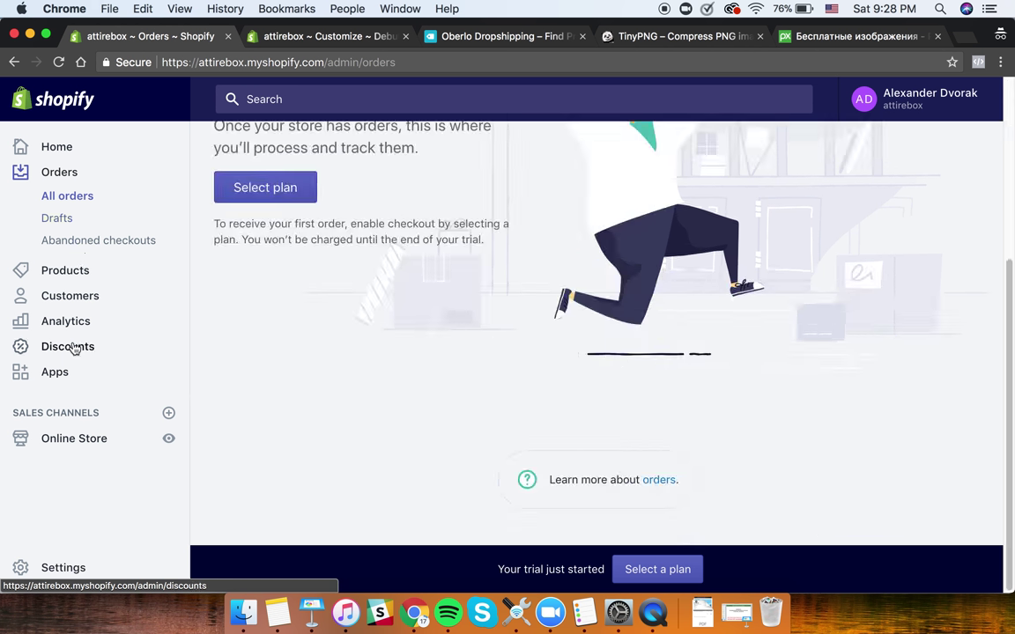
- Open the Online Store's Themes page and examine the current theme and the options for getting more themes
{"action": "left_click", "coordinate": [75, 440]}
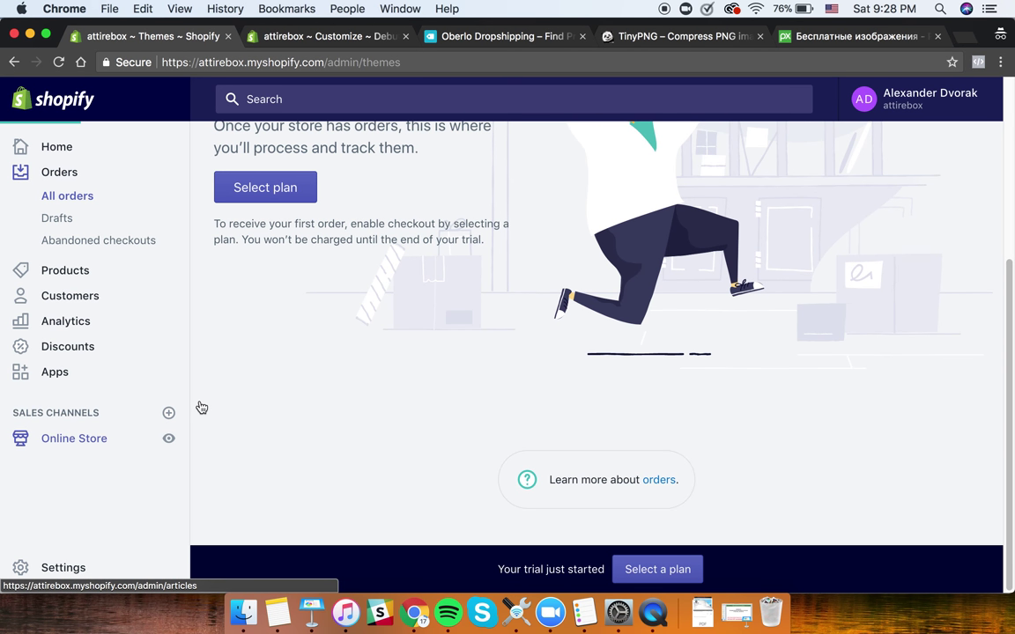
{"action": "scroll", "coordinate": [329, 261], "scroll_direction": "down", "scroll_amount": 10}
{"action": "scroll", "coordinate": [685, 249], "scroll_direction": "up", "scroll_amount": 10}
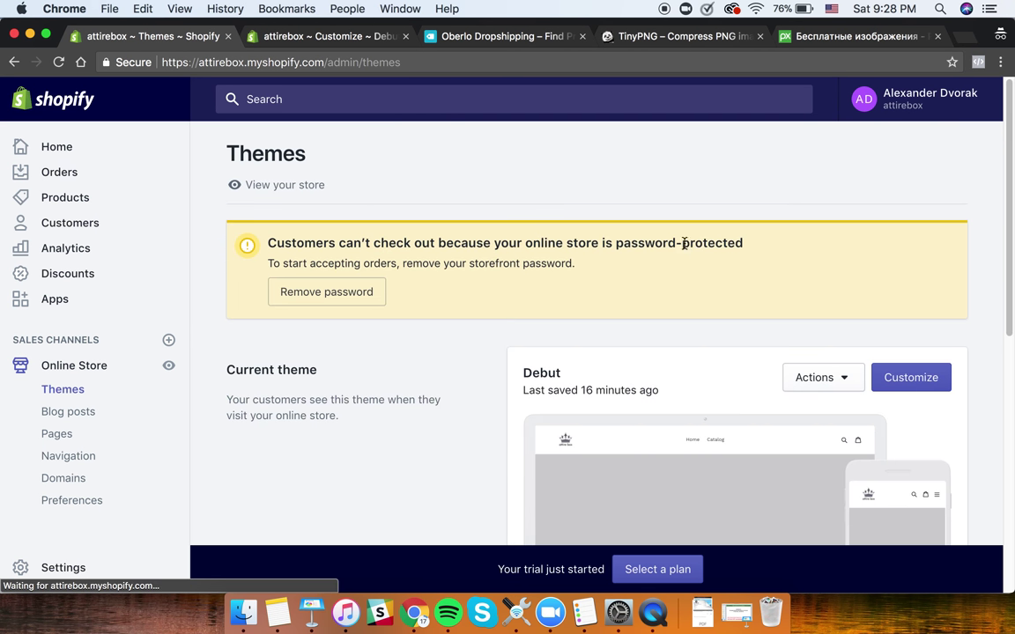
{"action": "scroll", "coordinate": [629, 341], "scroll_direction": "down", "scroll_amount": 10}
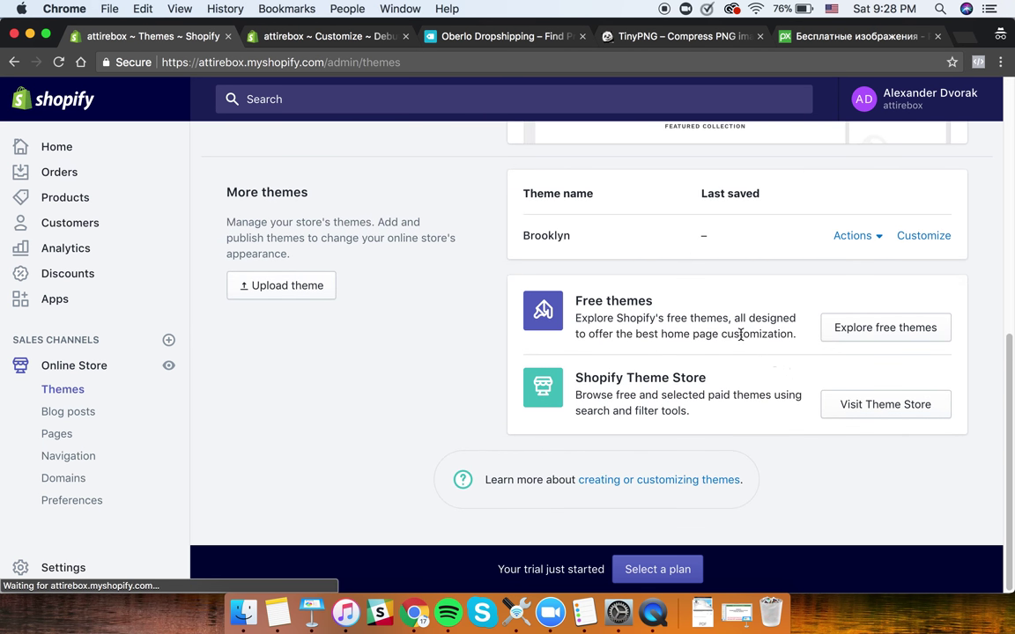
{"action": "scroll", "coordinate": [705, 335], "scroll_direction": "up", "scroll_amount": 10}
{"action": "scroll", "coordinate": [697, 334], "scroll_direction": "down", "scroll_amount": 10}
{"action": "scroll", "coordinate": [698, 333], "scroll_direction": "up", "scroll_amount": 10}
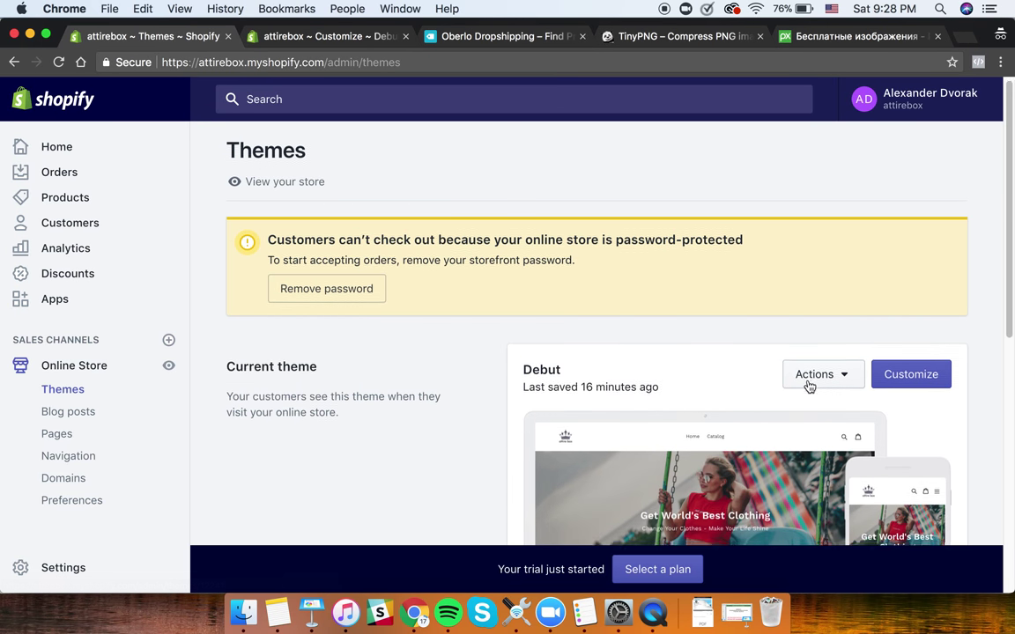
{"action": "scroll", "coordinate": [809, 386], "scroll_direction": "down", "scroll_amount": 10}
{"action": "scroll", "coordinate": [802, 231], "scroll_direction": "up", "scroll_amount": 10}
{"action": "scroll", "coordinate": [698, 381], "scroll_direction": "down", "scroll_amount": 10}
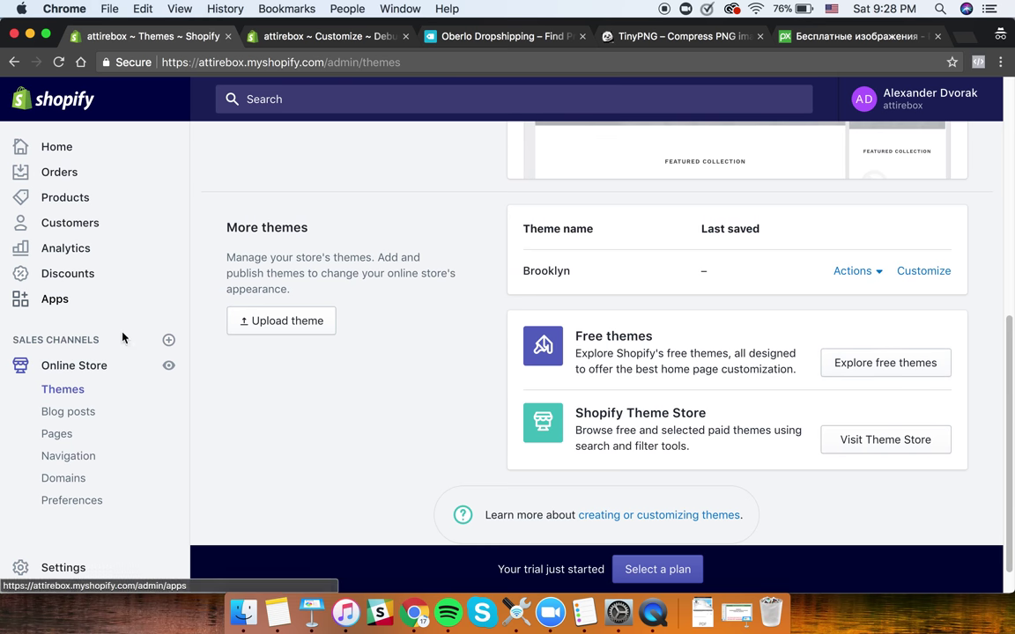
- Browse Shopify's collection of free themes and close the list without choosing one
{"action": "left_click", "coordinate": [898, 371]}
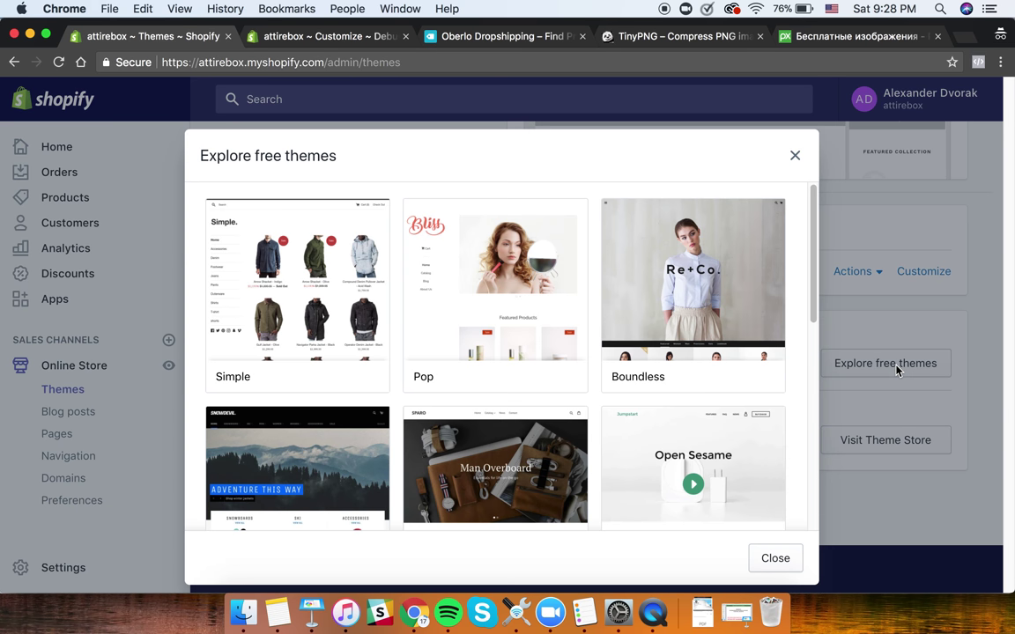
{"action": "scroll", "coordinate": [595, 242], "scroll_direction": "down", "scroll_amount": 10}
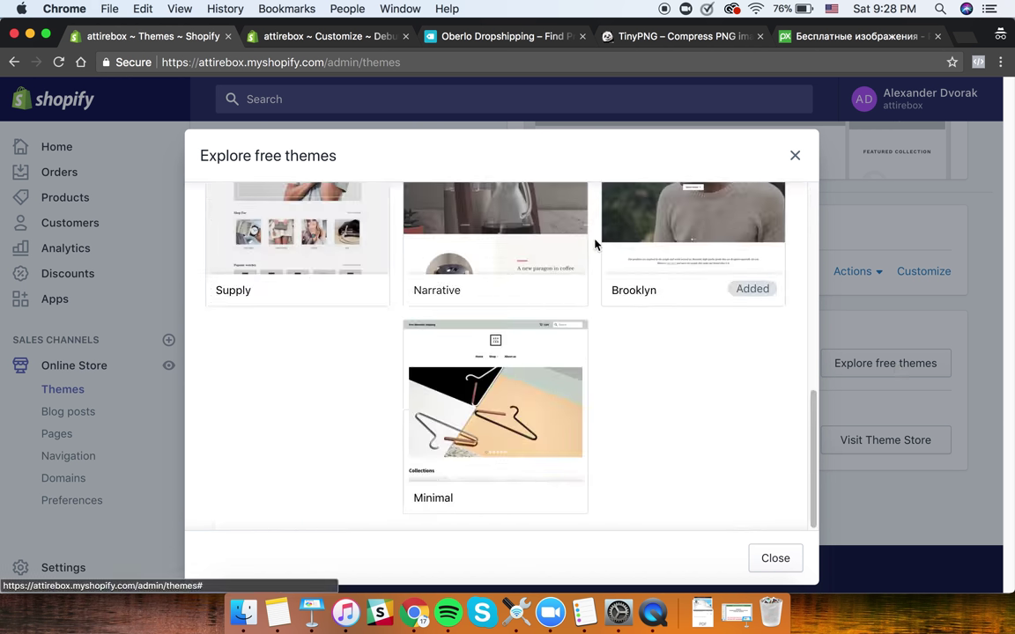
{"action": "scroll", "coordinate": [661, 329], "scroll_direction": "up", "scroll_amount": 5}
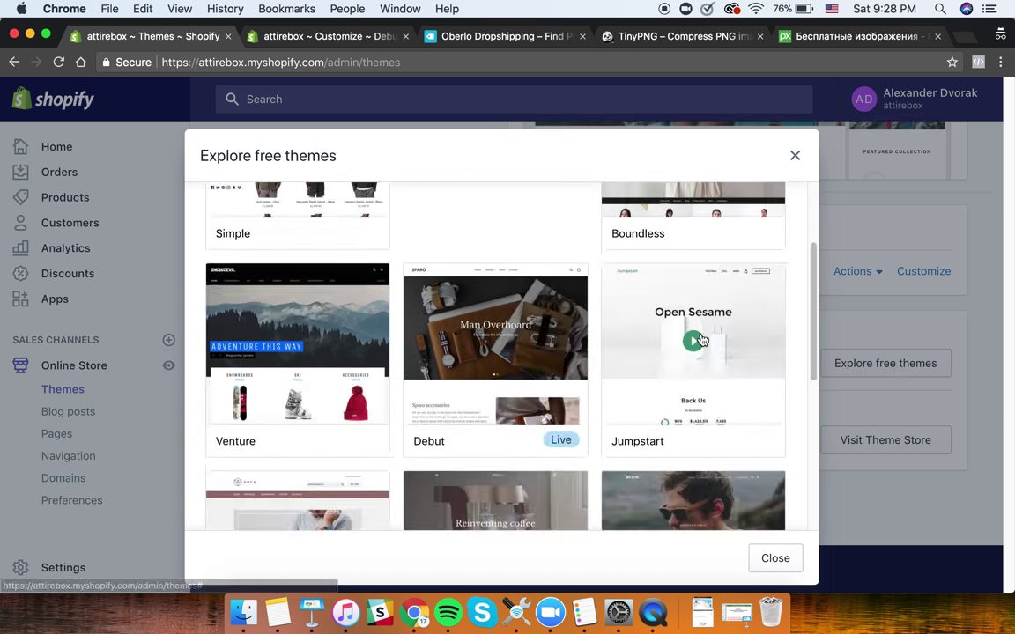
{"action": "scroll", "coordinate": [710, 378], "scroll_direction": "down", "scroll_amount": 5}
{"action": "scroll", "coordinate": [705, 289], "scroll_direction": "up", "scroll_amount": 5}
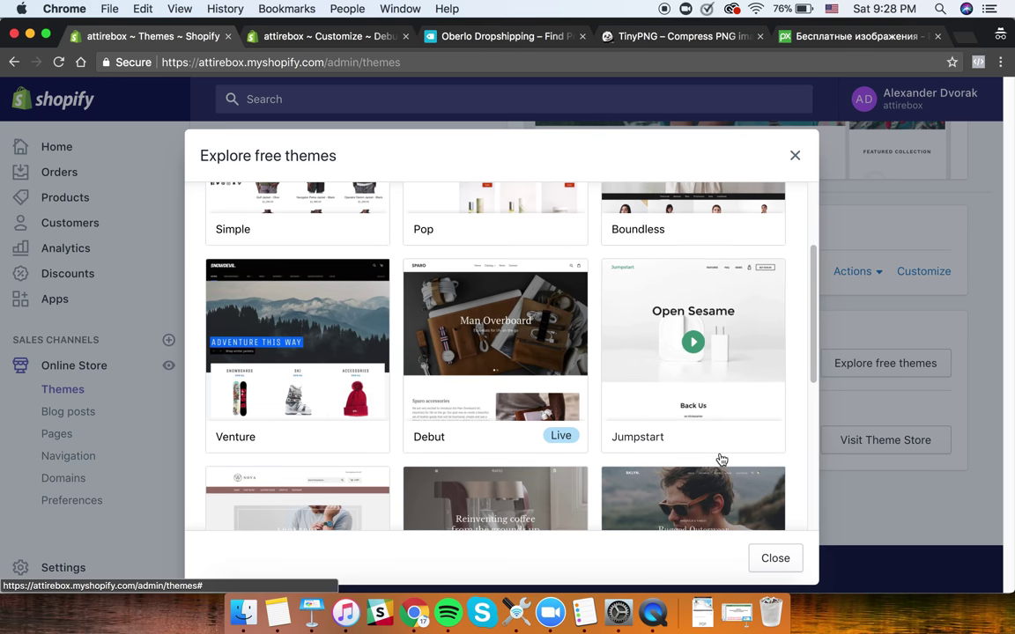
{"action": "scroll", "coordinate": [645, 476], "scroll_direction": "down", "scroll_amount": 3}
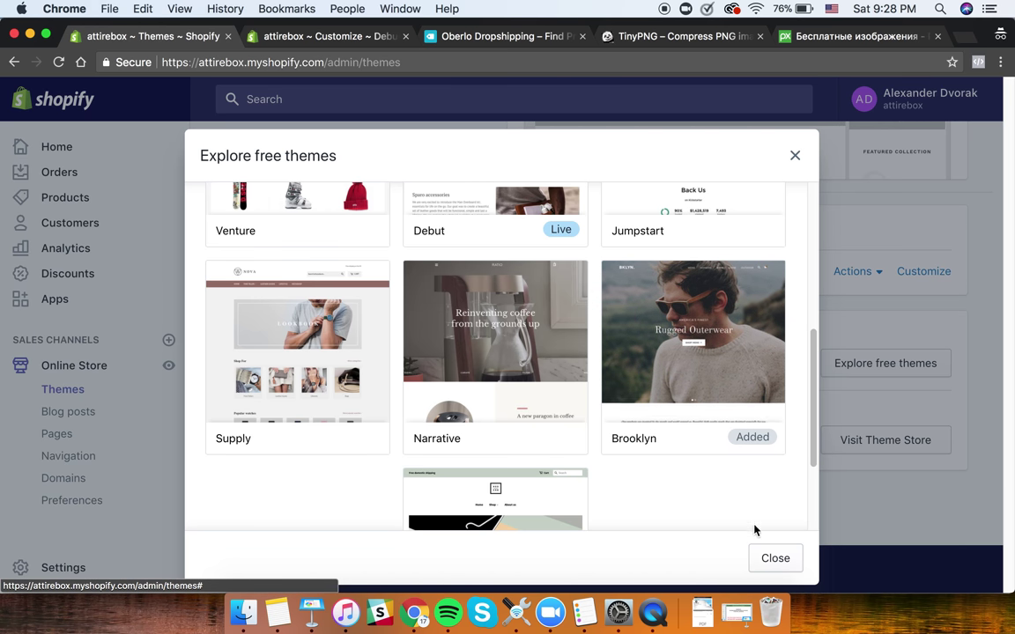
{"action": "left_click", "coordinate": [772, 559]}
- Open the current Debut theme for customization and look over its home page preview
{"action": "scroll", "coordinate": [649, 335], "scroll_direction": "up", "scroll_amount": 10}
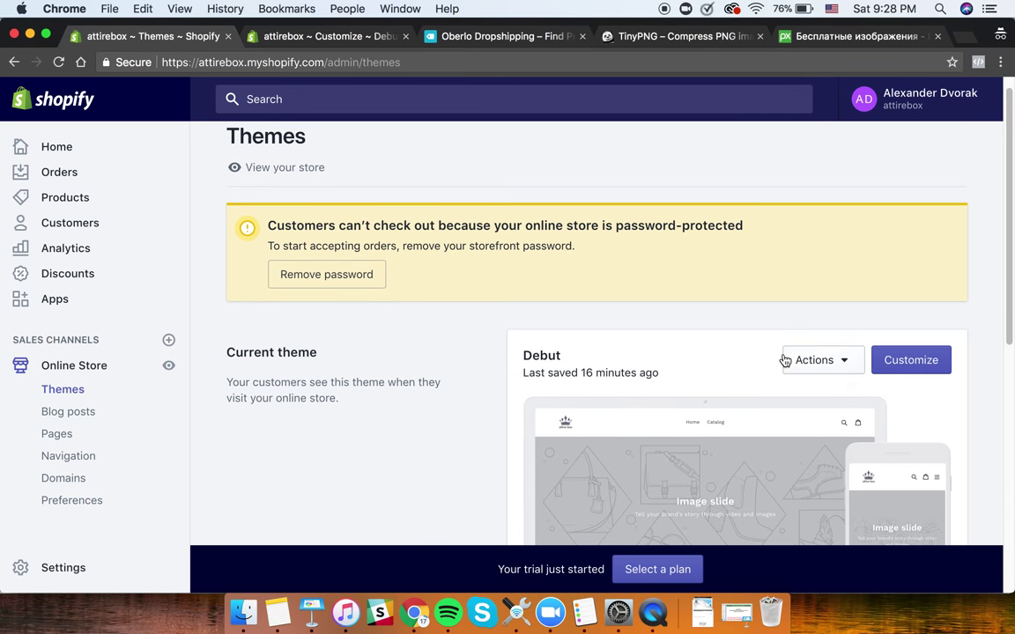
{"action": "scroll", "coordinate": [431, 415], "scroll_direction": "down", "scroll_amount": 1}
{"action": "scroll", "coordinate": [431, 415], "scroll_direction": "down", "scroll_amount": 3}
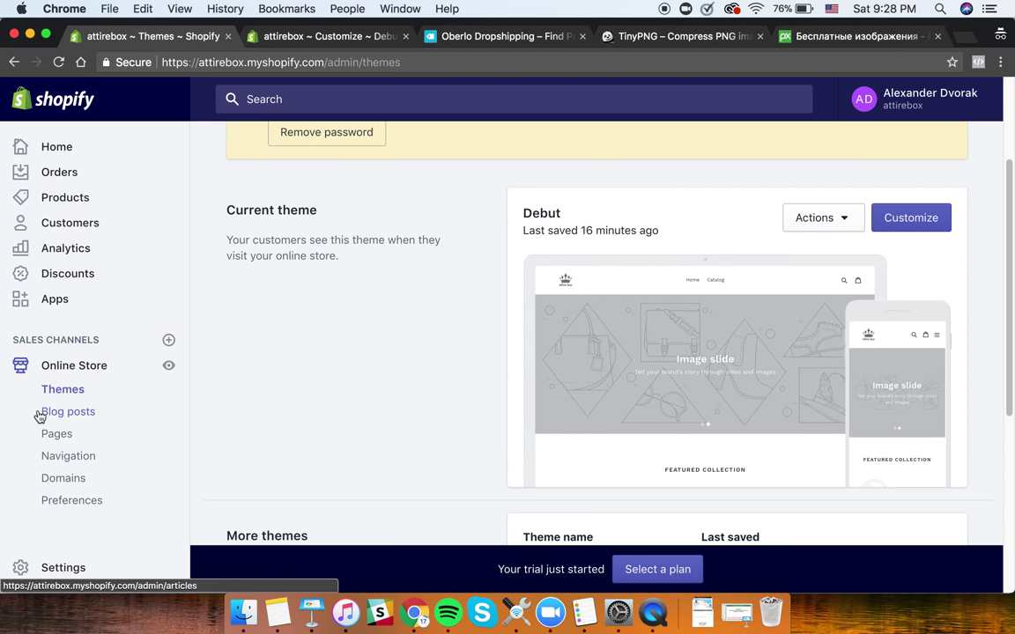
{"action": "scroll", "coordinate": [899, 263], "scroll_direction": "up", "scroll_amount": 1}
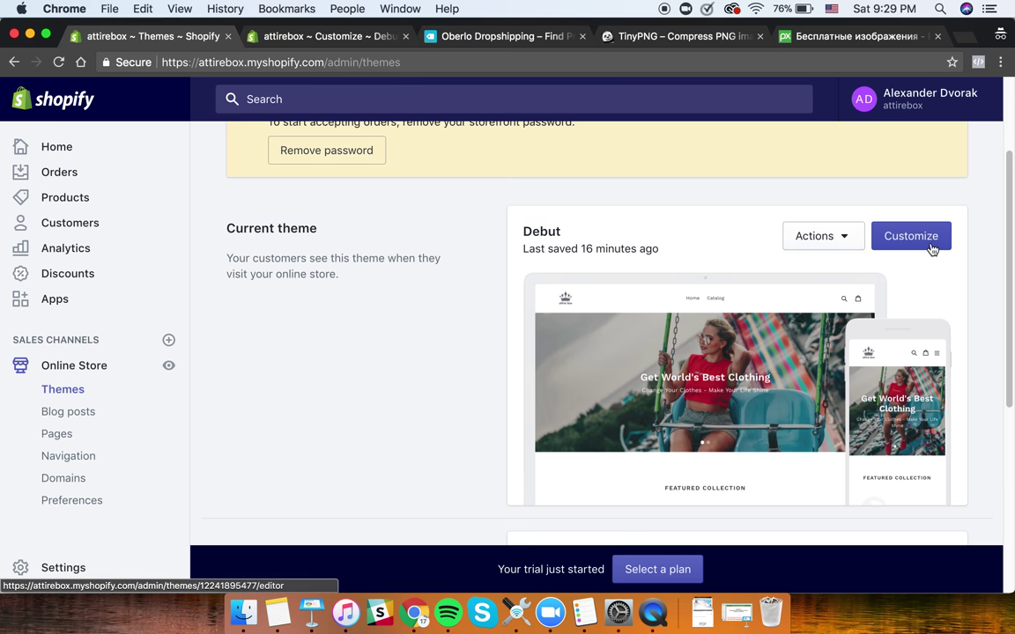
{"action": "left_click", "coordinate": [837, 235]}
{"action": "left_click", "coordinate": [906, 245]}
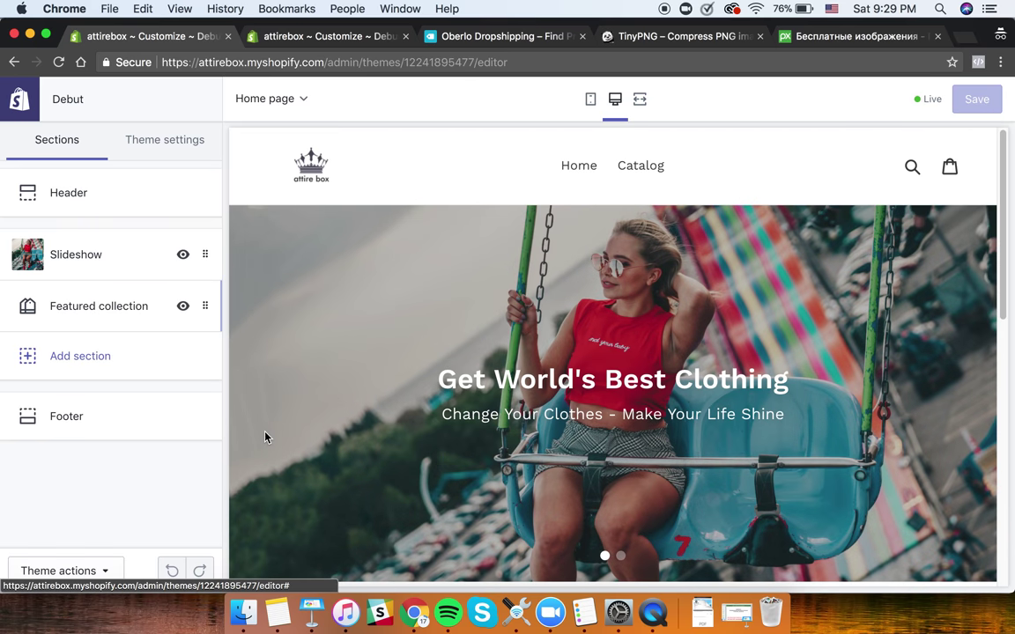
{"action": "scroll", "coordinate": [702, 305], "scroll_direction": "down", "scroll_amount": 5}
{"action": "scroll", "coordinate": [702, 306], "scroll_direction": "up", "scroll_amount": 5}
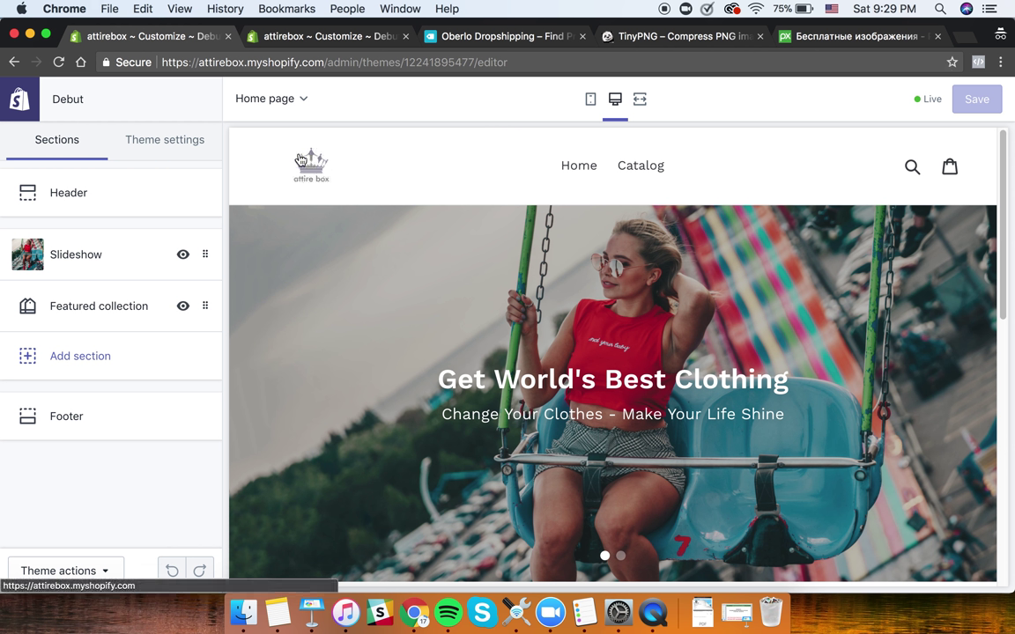
- Search Google for fiverr in a new tab, open the Fiverr website, and place its tab right after the Oberlo one
{"action": "left_click", "coordinate": [972, 40]}
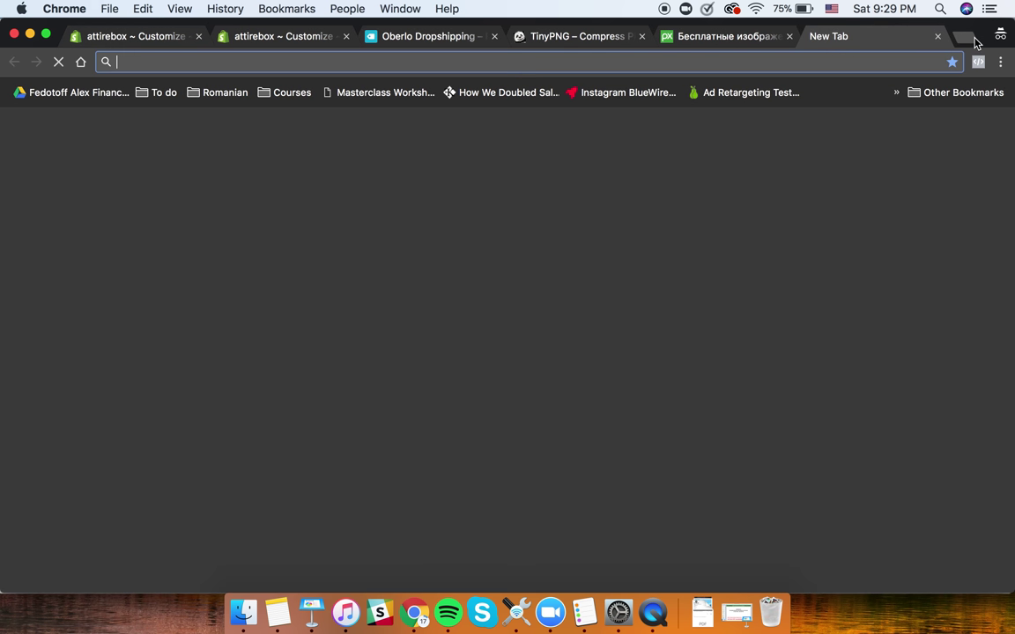
{"action": "type", "text": "five"}
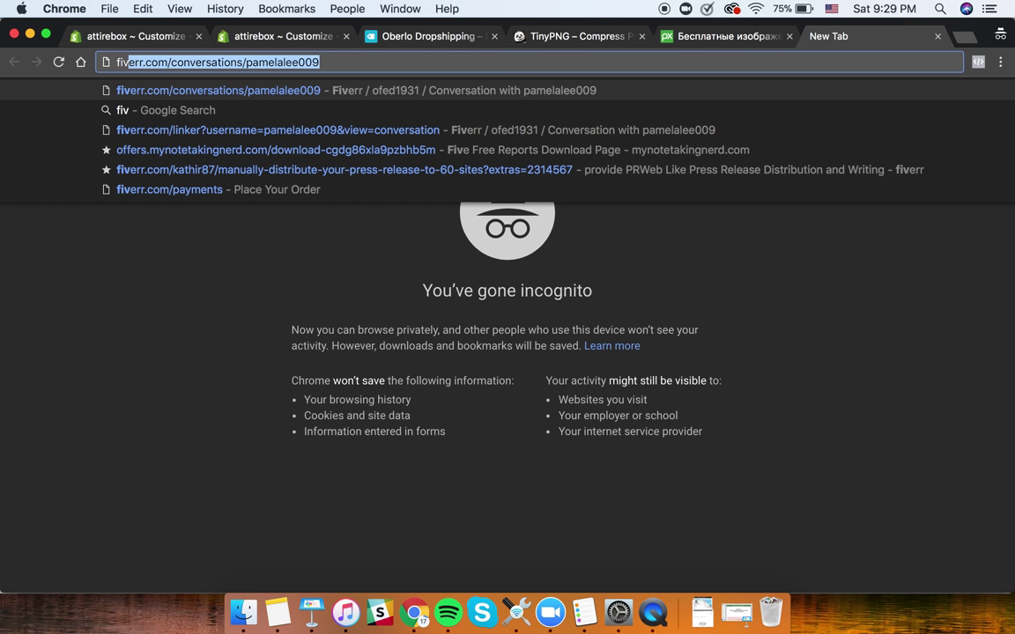
{"action": "type", "text": "rr"}
{"action": "key", "text": "Delete"}
{"action": "key", "text": "Return"}
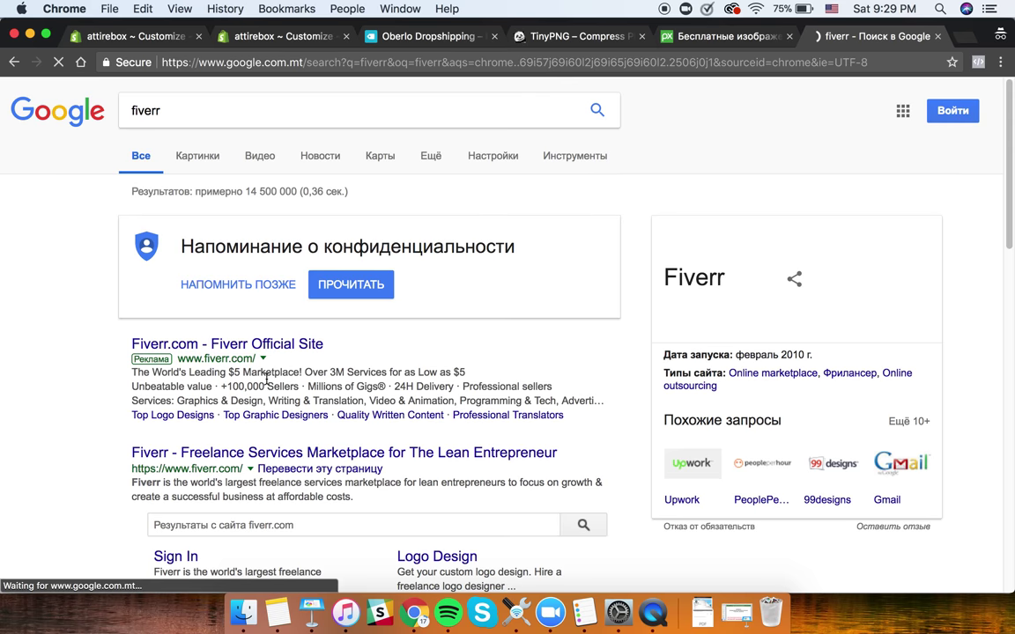
{"action": "scroll", "coordinate": [251, 335], "scroll_direction": "down", "scroll_amount": 3}
{"action": "left_click", "coordinate": [273, 283]}
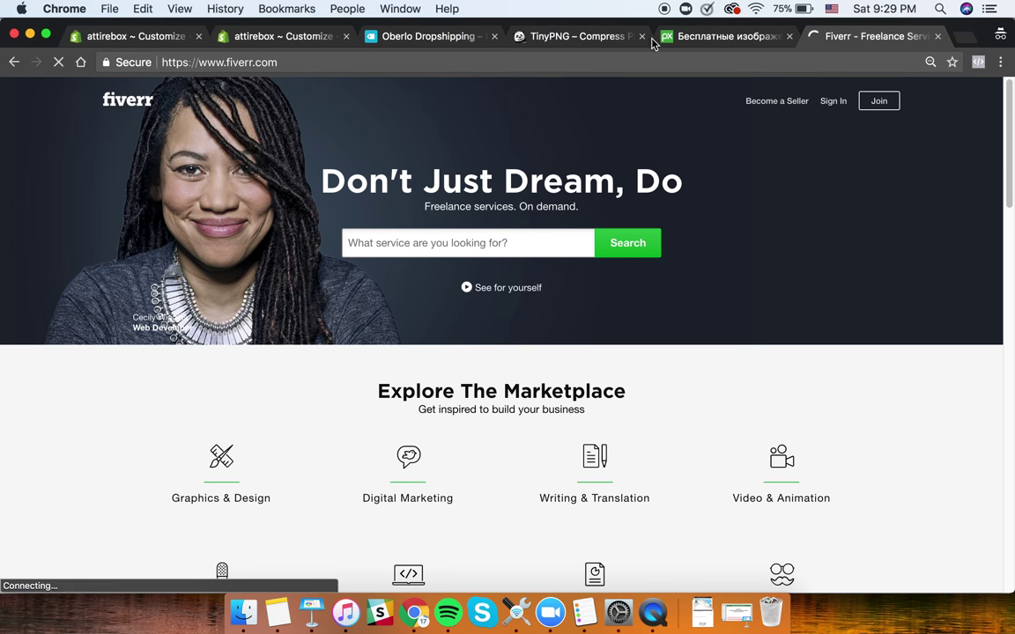
{"action": "left_click_drag", "start_coordinate": [873, 36], "coordinate": [504, 44]}
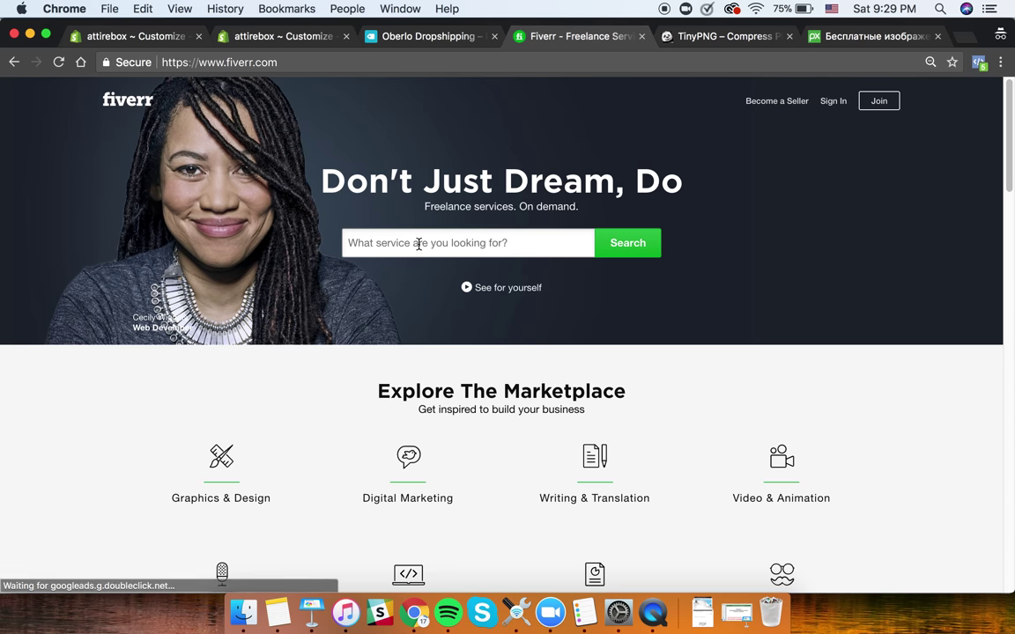
- Look over the Fiverr homepage and search its services for "logo"
{"action": "scroll", "coordinate": [371, 413], "scroll_direction": "down", "scroll_amount": 8}
{"action": "scroll", "coordinate": [360, 242], "scroll_direction": "up", "scroll_amount": 8}
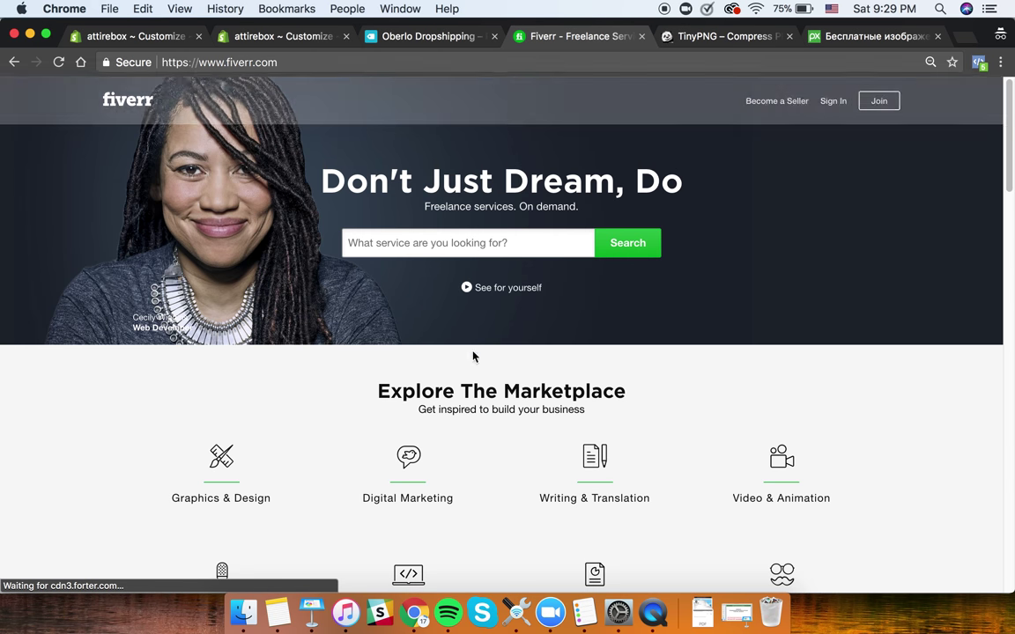
{"action": "scroll", "coordinate": [473, 356], "scroll_direction": "down", "scroll_amount": 10}
{"action": "scroll", "coordinate": [464, 265], "scroll_direction": "up", "scroll_amount": 10}
{"action": "left_click", "coordinate": [428, 243]}
{"action": "type", "text": "logoi"}
{"action": "key", "text": "BackSpace"}
{"action": "key", "text": "Return"}
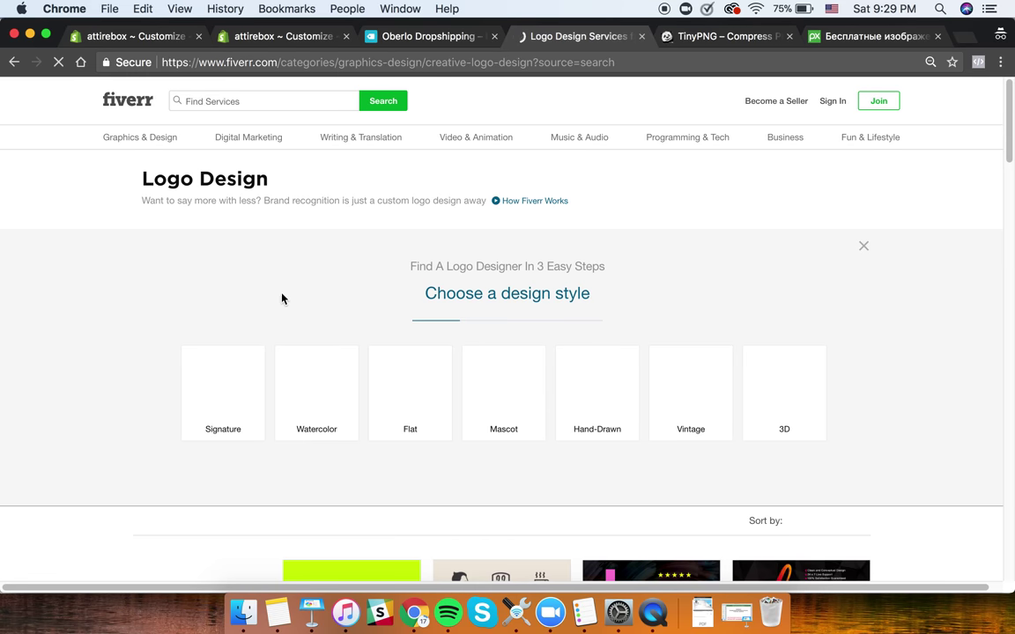
- Examine the logo design offers, including their starting prices, filters and design style choices
{"action": "scroll", "coordinate": [323, 335], "scroll_direction": "down", "scroll_amount": 5}
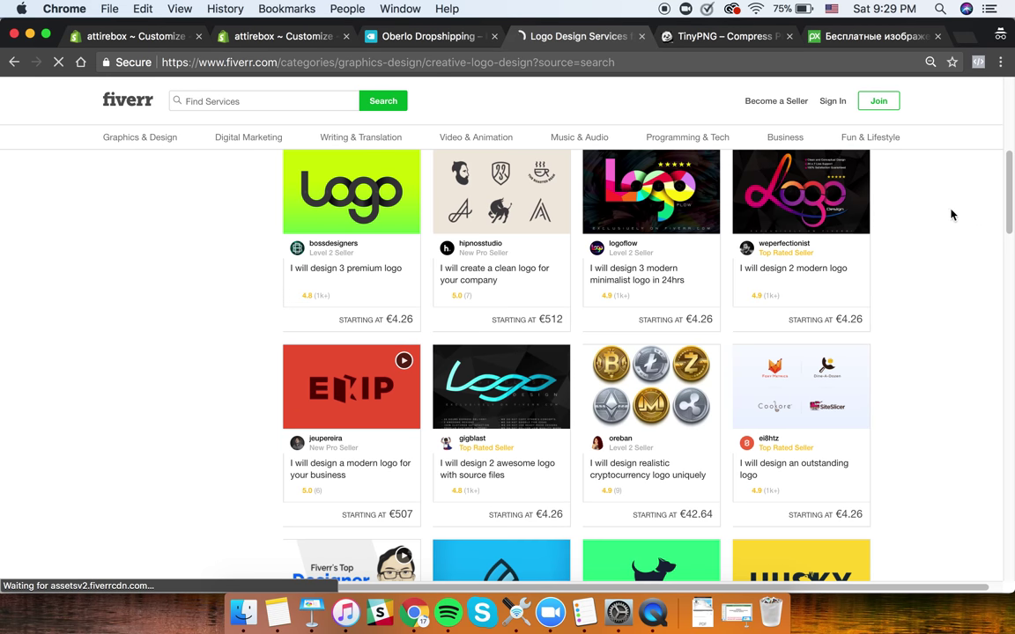
{"action": "scroll", "coordinate": [404, 267], "scroll_direction": "up", "scroll_amount": 5}
{"action": "scroll", "coordinate": [408, 442], "scroll_direction": "down", "scroll_amount": 5}
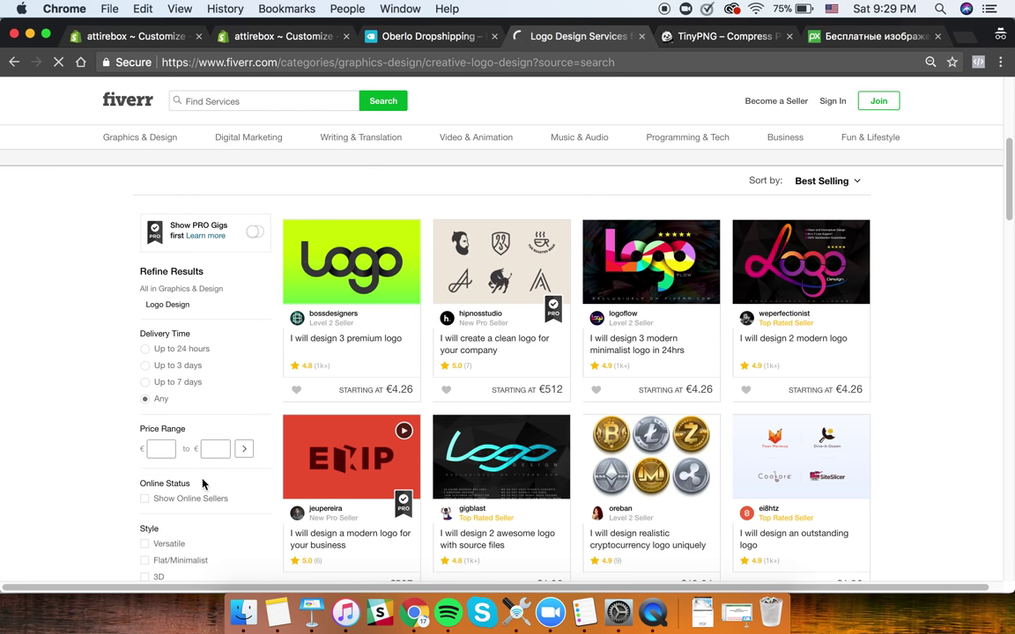
{"action": "scroll", "coordinate": [182, 429], "scroll_direction": "down", "scroll_amount": 1}
{"action": "scroll", "coordinate": [204, 480], "scroll_direction": "up", "scroll_amount": 3}
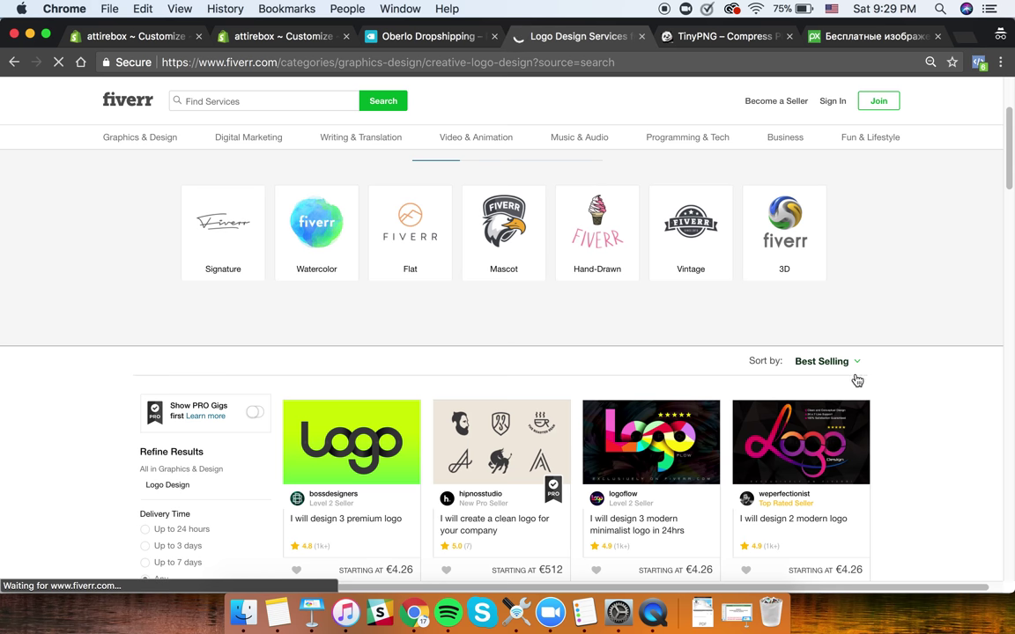
- Dismiss the Fiverr Pro notice and browse further through the logo design gigs
{"action": "scroll", "coordinate": [767, 345], "scroll_direction": "down", "scroll_amount": 2}
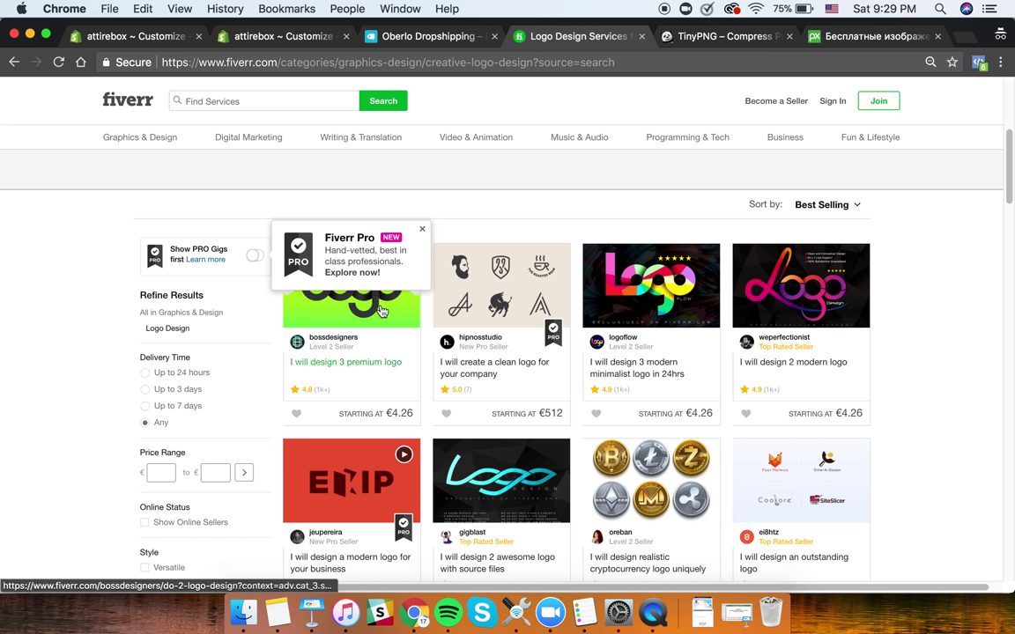
{"action": "left_click", "coordinate": [423, 230]}
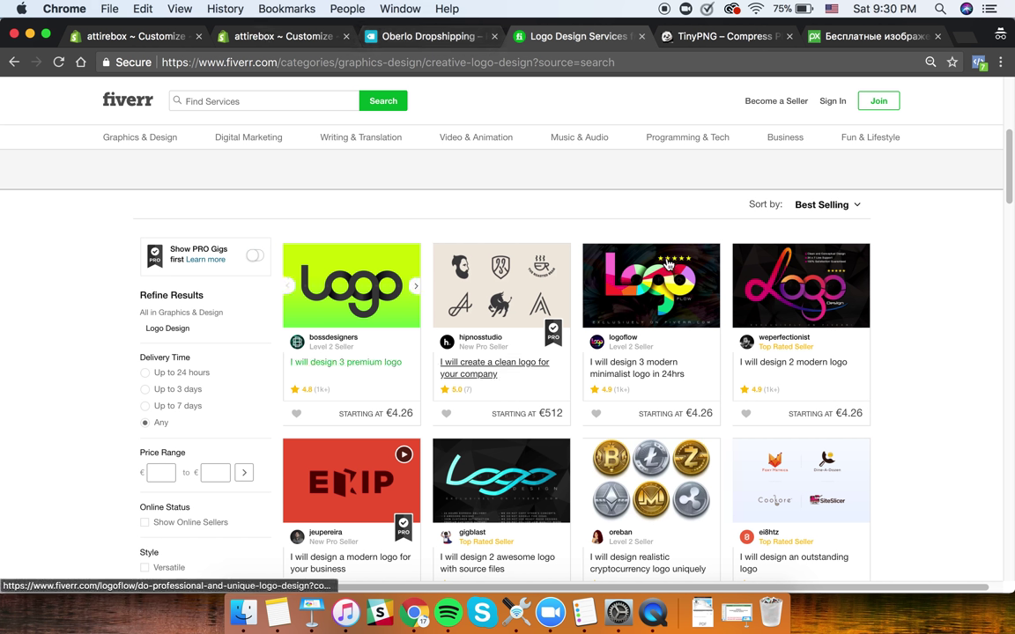
{"action": "scroll", "coordinate": [654, 357], "scroll_direction": "down", "scroll_amount": 5}
{"action": "scroll", "coordinate": [529, 299], "scroll_direction": "down", "scroll_amount": 5}
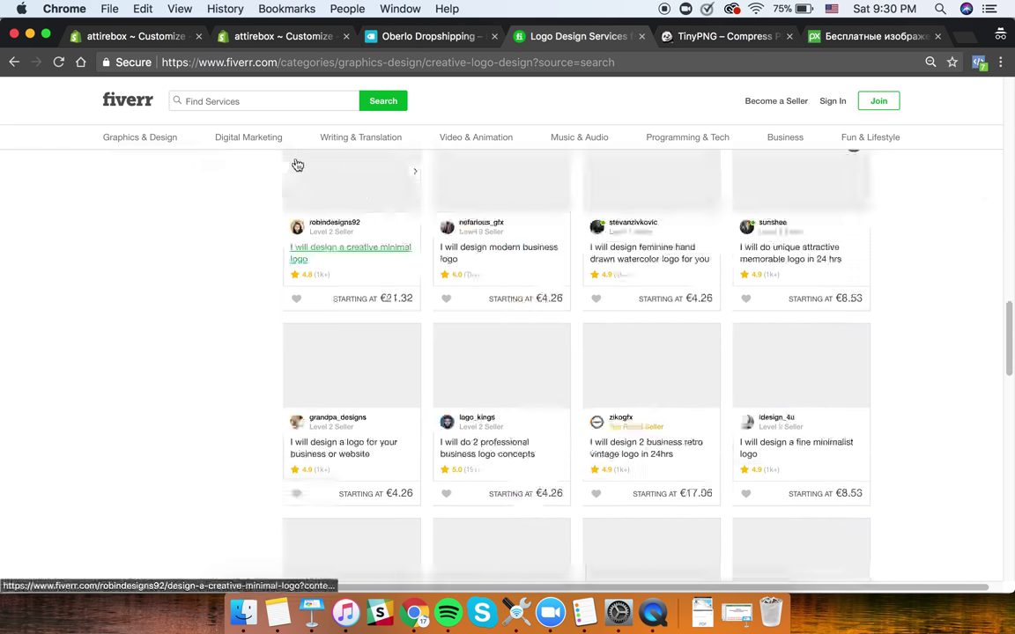
{"action": "scroll", "coordinate": [218, 262], "scroll_direction": "up", "scroll_amount": 15}
- Return to the first Shopify theme editor tab and open the store's Collections page in the preview
{"action": "left_click", "coordinate": [282, 42]}
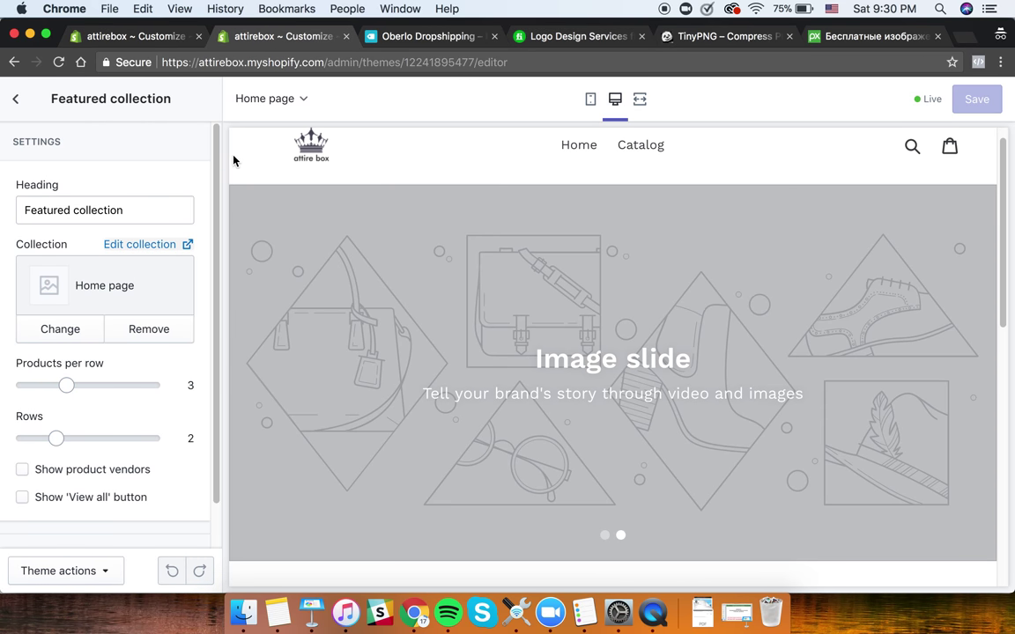
{"action": "left_click", "coordinate": [146, 38]}
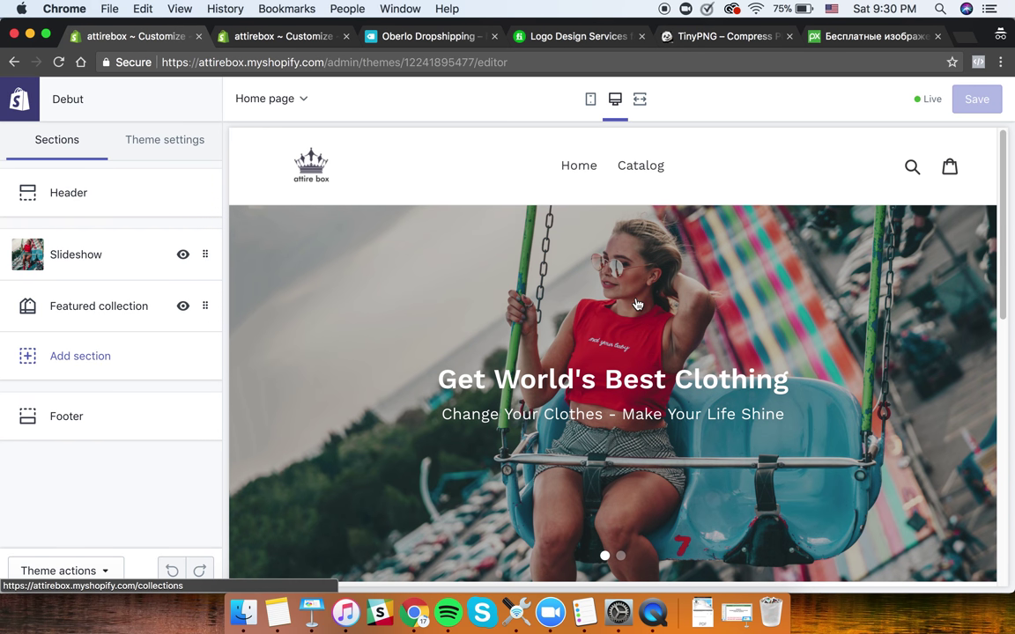
{"action": "left_click", "coordinate": [636, 302]}
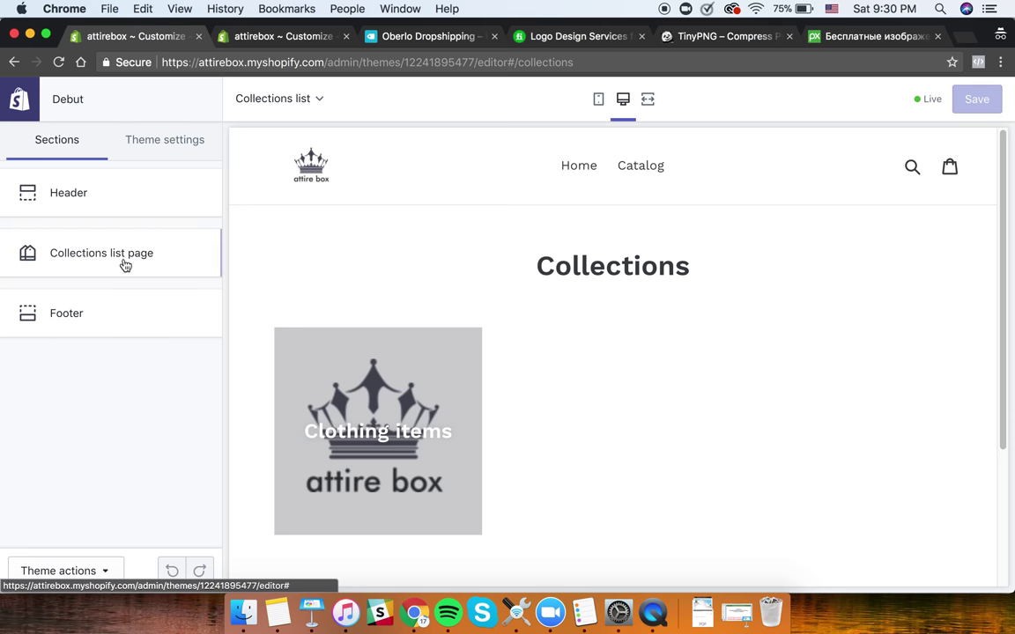
- Review the header's logo, menu and announcement bar settings, and reselect Main menu as the header menu
{"action": "left_click", "coordinate": [122, 209]}
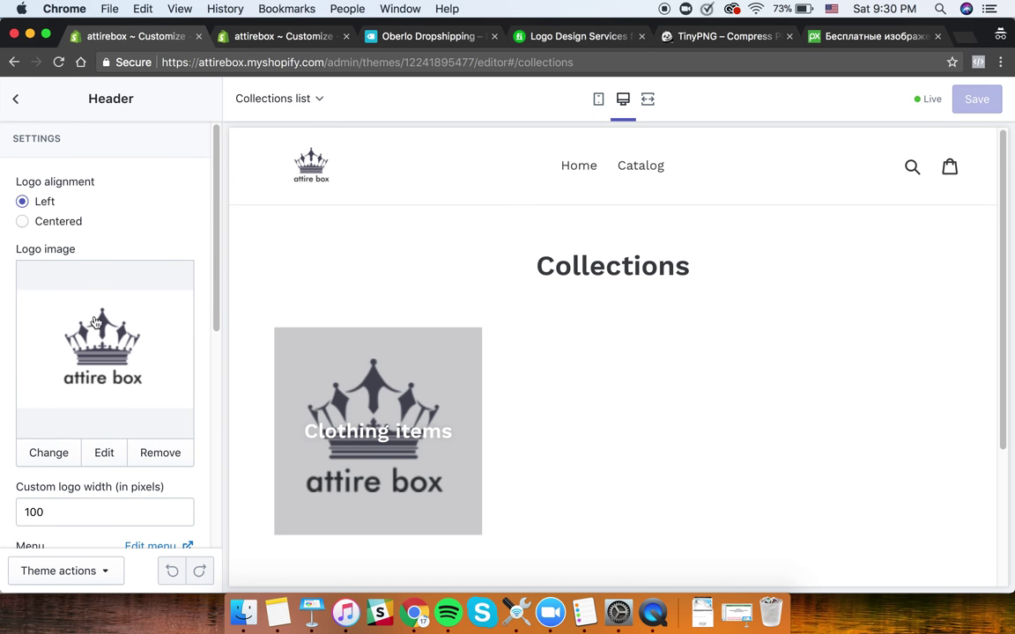
{"action": "scroll", "coordinate": [97, 322], "scroll_direction": "down", "scroll_amount": 4}
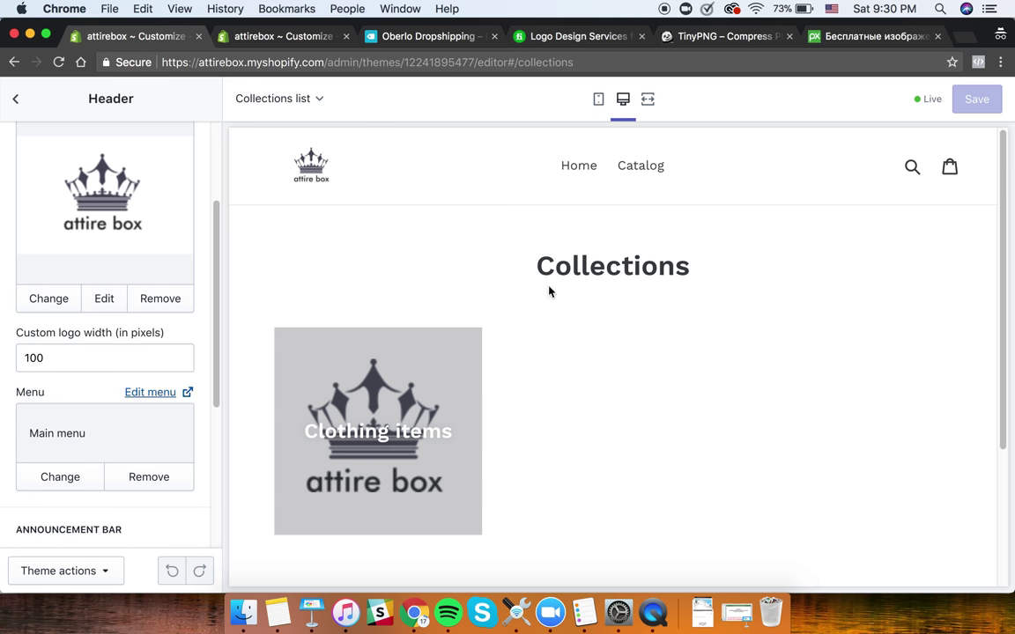
{"action": "scroll", "coordinate": [123, 397], "scroll_direction": "down", "scroll_amount": 6}
{"action": "scroll", "coordinate": [85, 279], "scroll_direction": "up", "scroll_amount": 3}
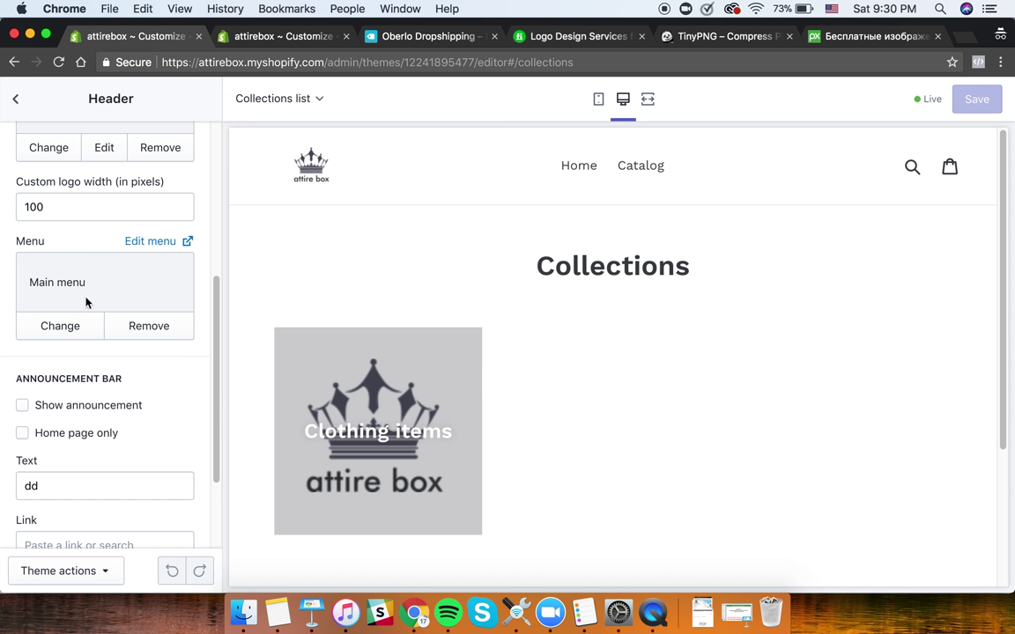
{"action": "left_click", "coordinate": [61, 326]}
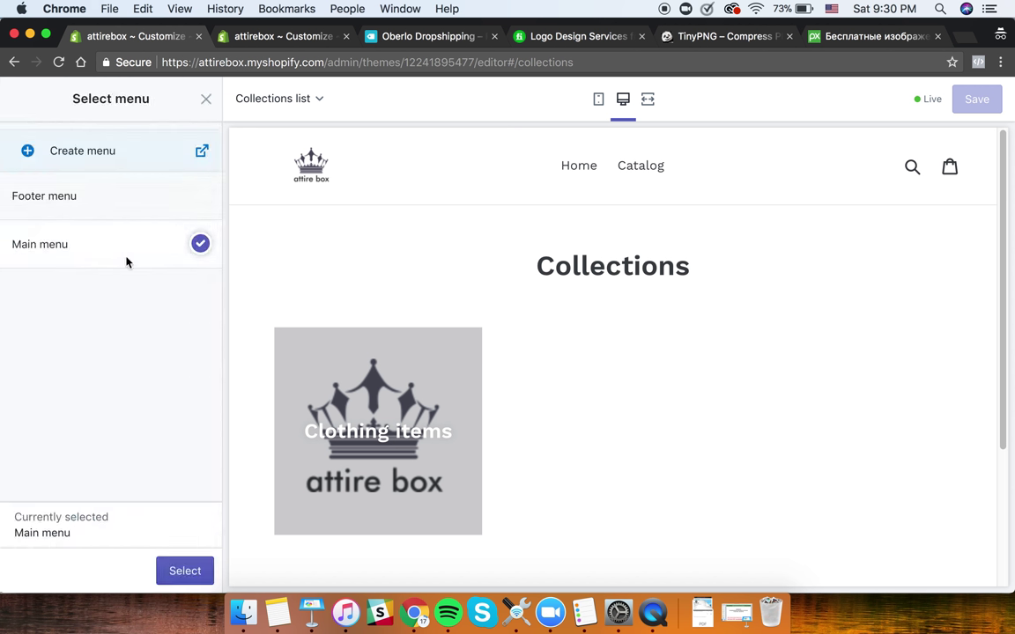
{"action": "left_click", "coordinate": [185, 571]}
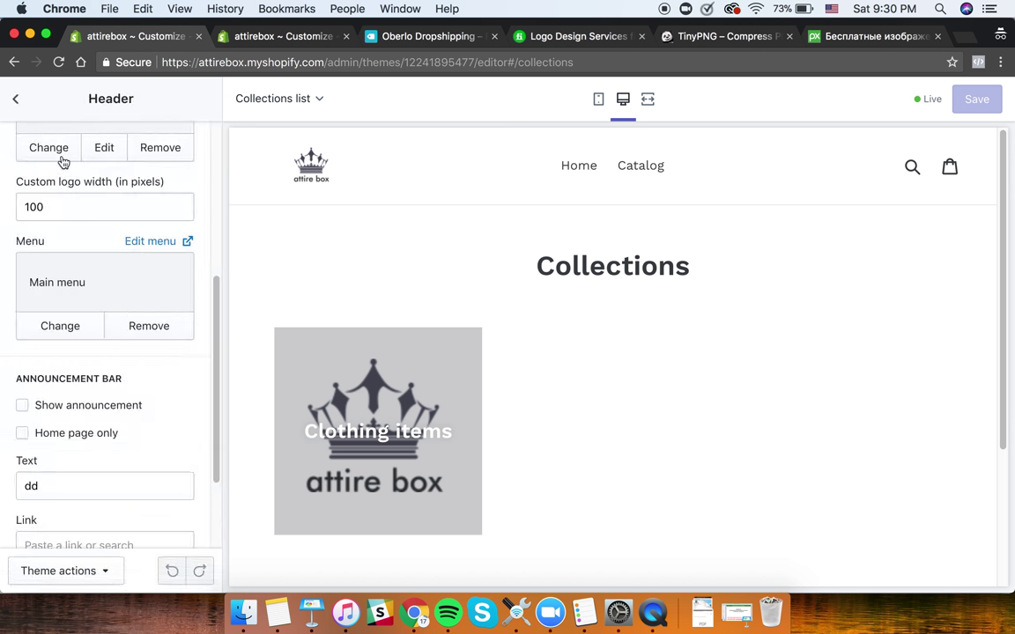
- Review the footer's settings and the menus available for its additional menu without selecting one
{"action": "left_click", "coordinate": [11, 102]}
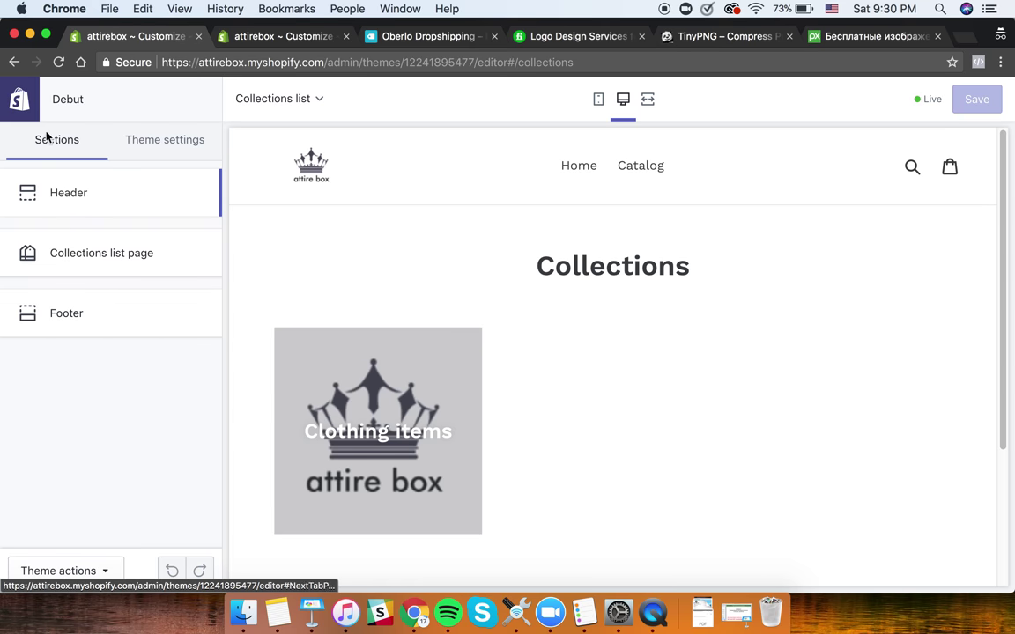
{"action": "left_click", "coordinate": [79, 315]}
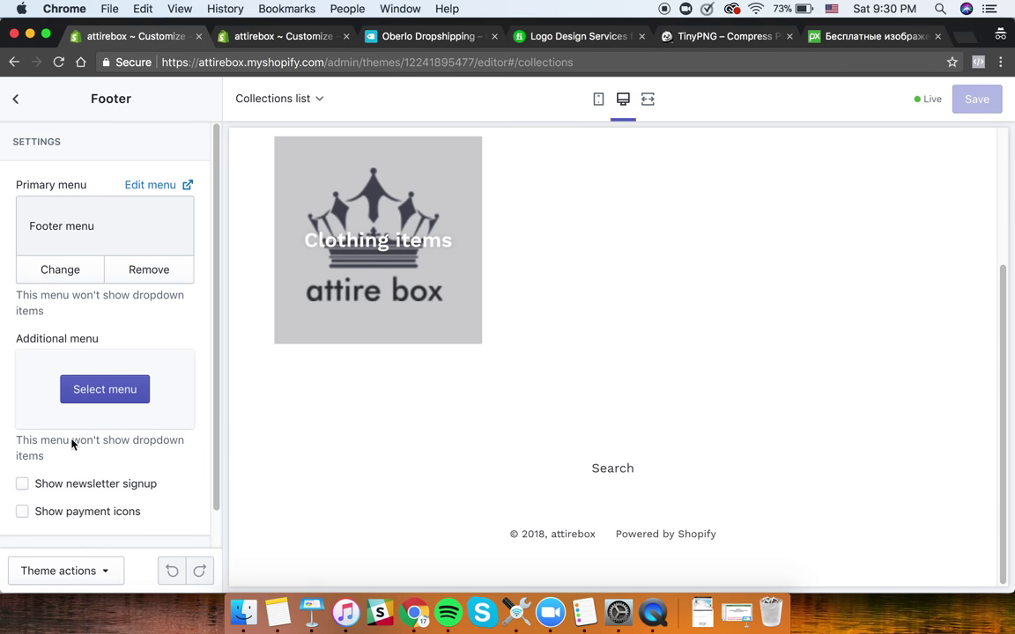
{"action": "left_click", "coordinate": [101, 396]}
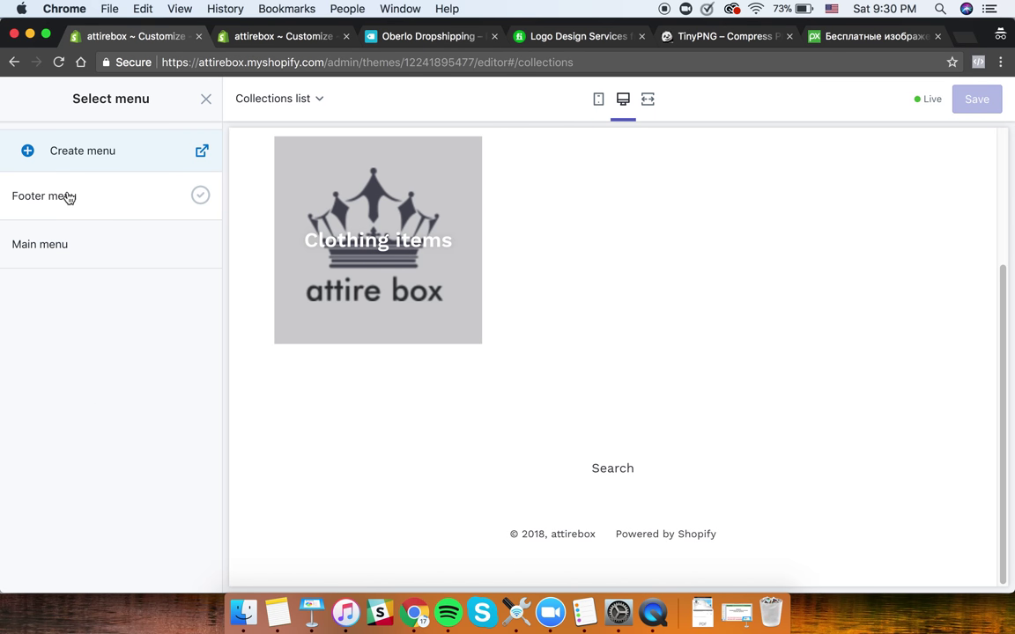
{"action": "left_click", "coordinate": [201, 98]}
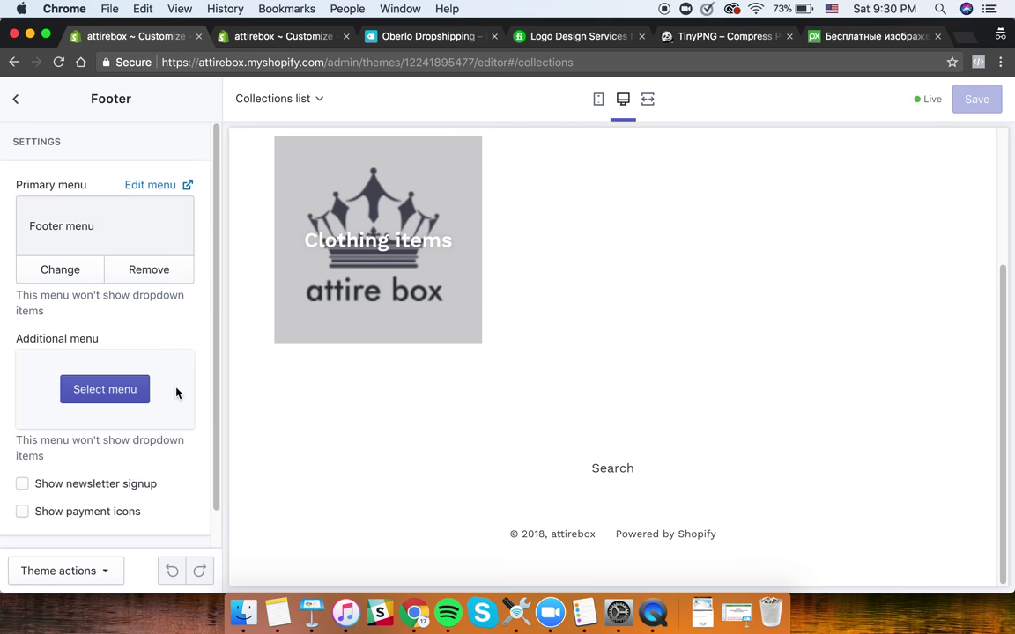
{"action": "left_click", "coordinate": [15, 100]}
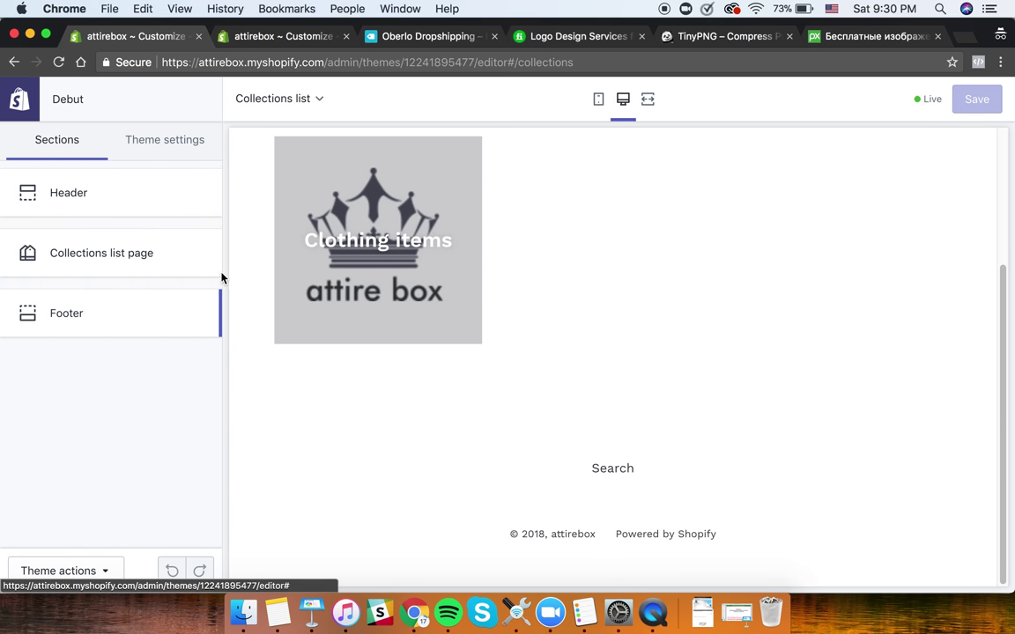
- Set the theme's headings and links color to blue #0063b3
{"action": "left_click", "coordinate": [157, 139]}
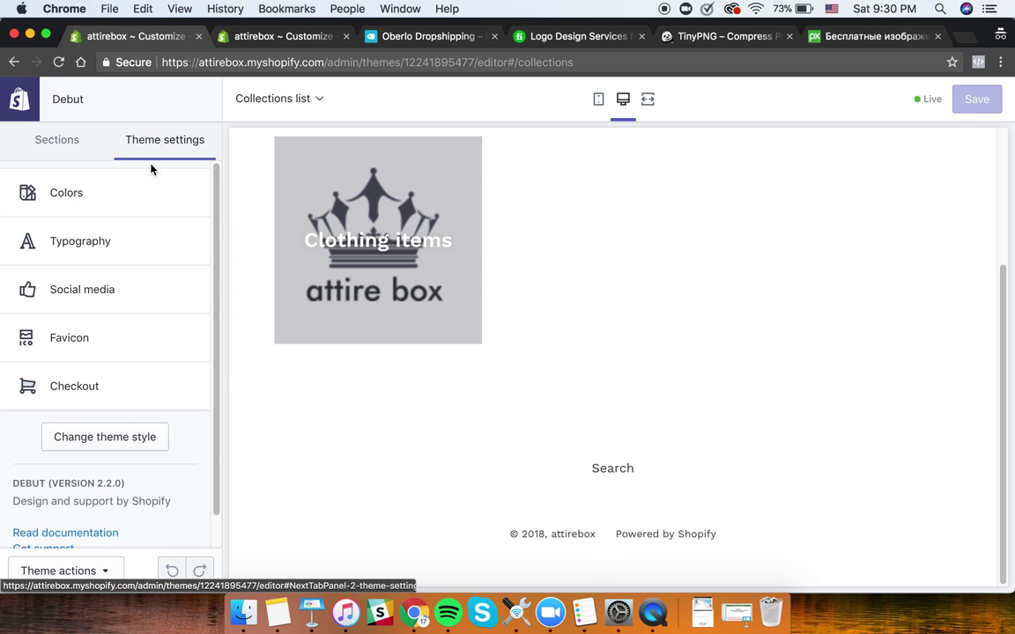
{"action": "left_click", "coordinate": [159, 190]}
{"action": "left_click", "coordinate": [91, 175]}
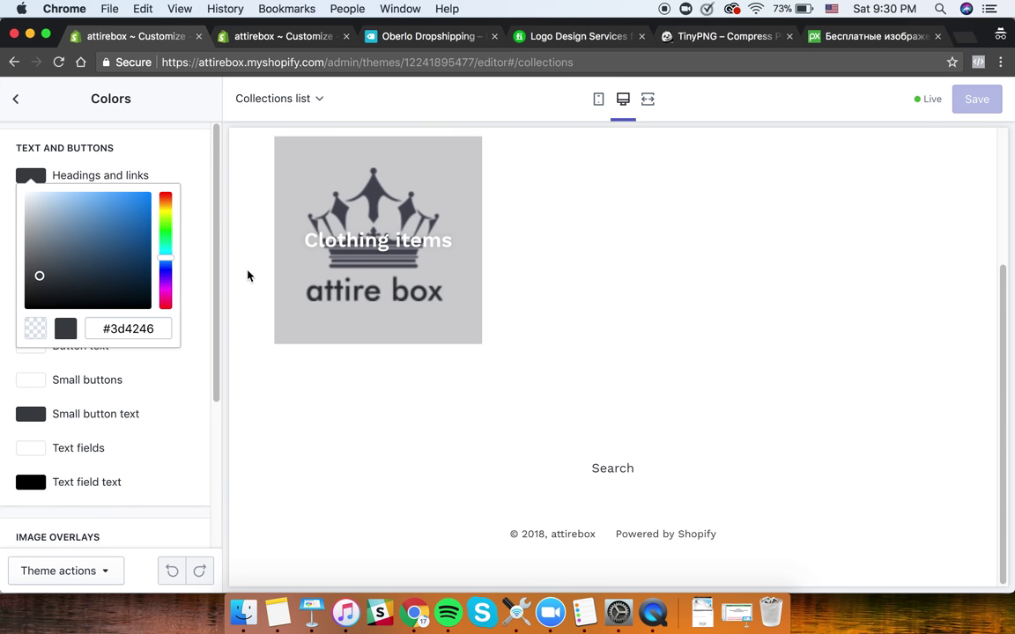
{"action": "left_click_drag", "start_coordinate": [84, 252], "coordinate": [149, 226]}
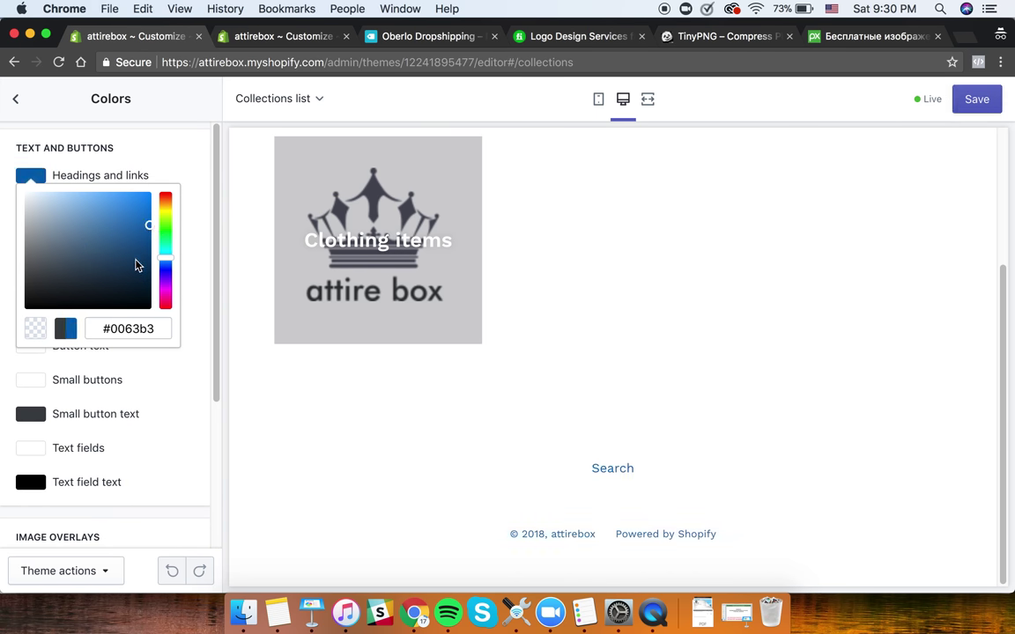
- Set the theme's small buttons color to red and save the color changes
{"action": "left_click", "coordinate": [134, 387]}
{"action": "left_click_drag", "start_coordinate": [100, 435], "coordinate": [149, 409]}
{"action": "left_click", "coordinate": [172, 353]}
{"action": "scroll", "coordinate": [144, 430], "scroll_direction": "down", "scroll_amount": 5}
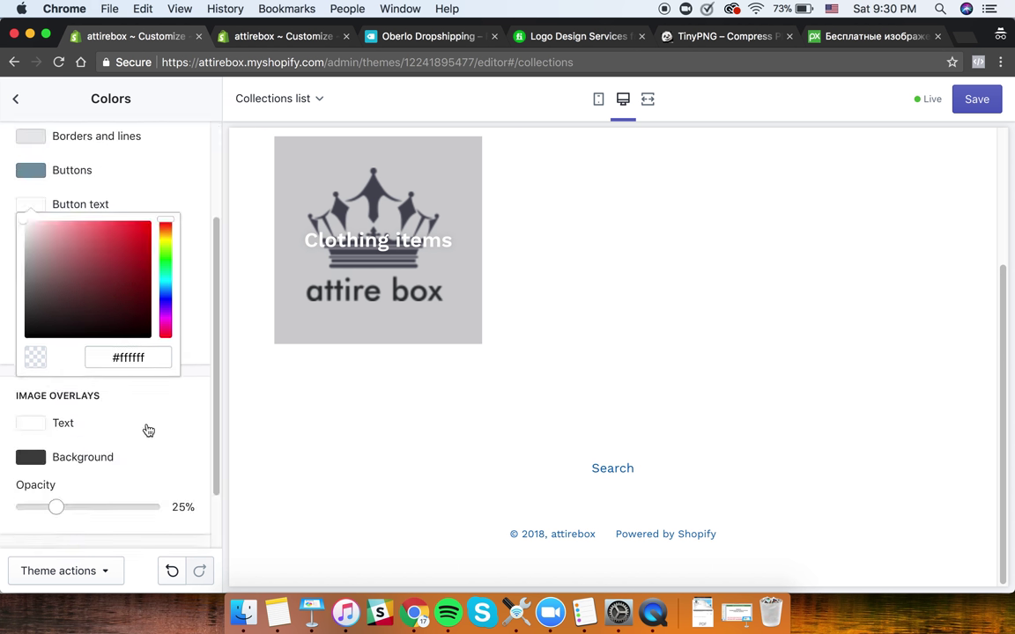
{"action": "scroll", "coordinate": [183, 161], "scroll_direction": "up", "scroll_amount": 6}
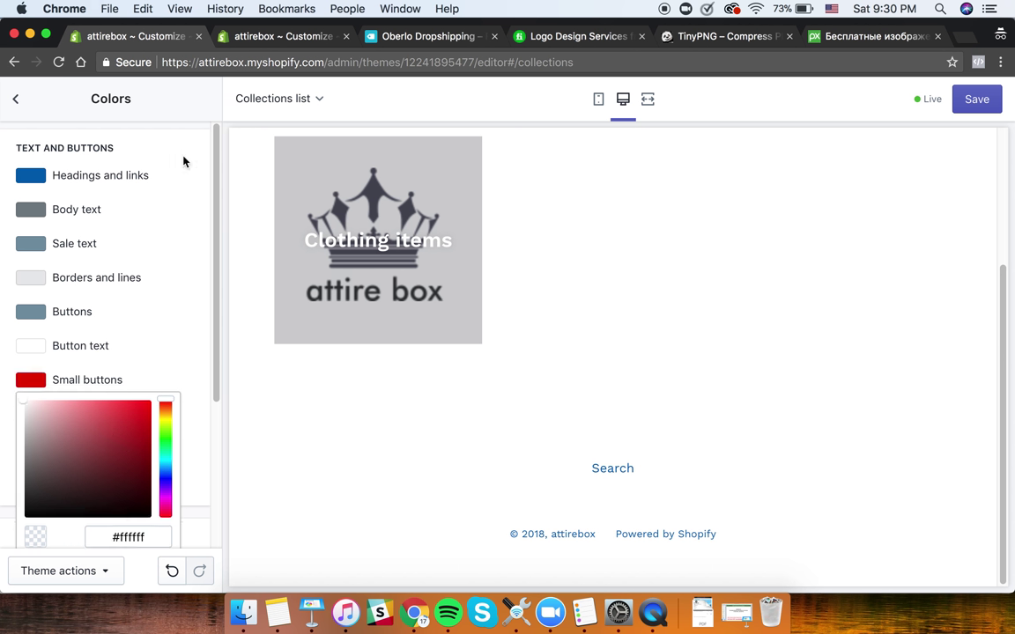
{"action": "left_click", "coordinate": [5, 92]}
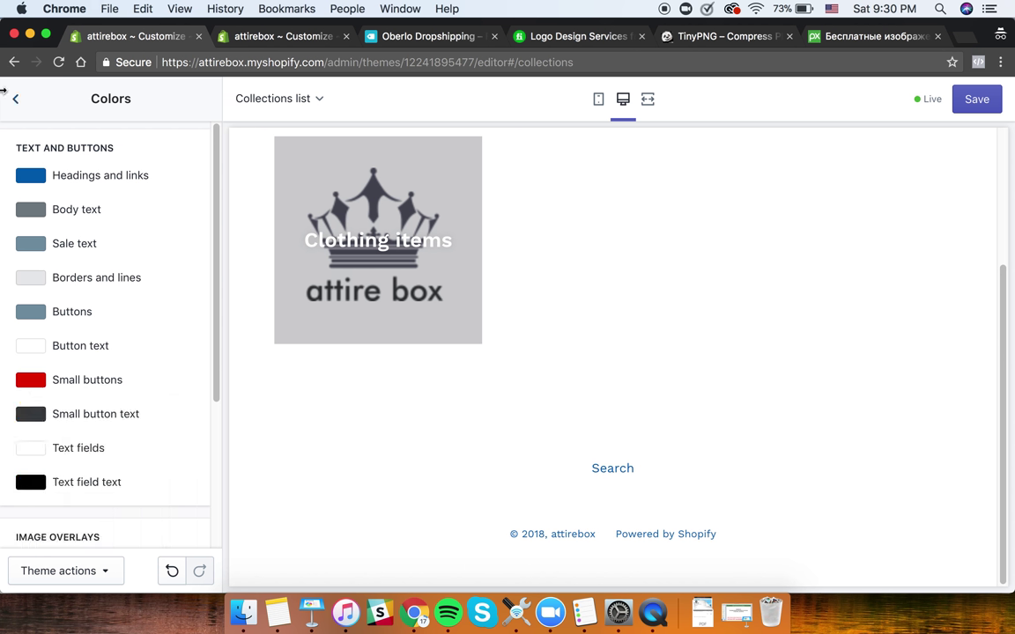
{"action": "left_click", "coordinate": [991, 104]}
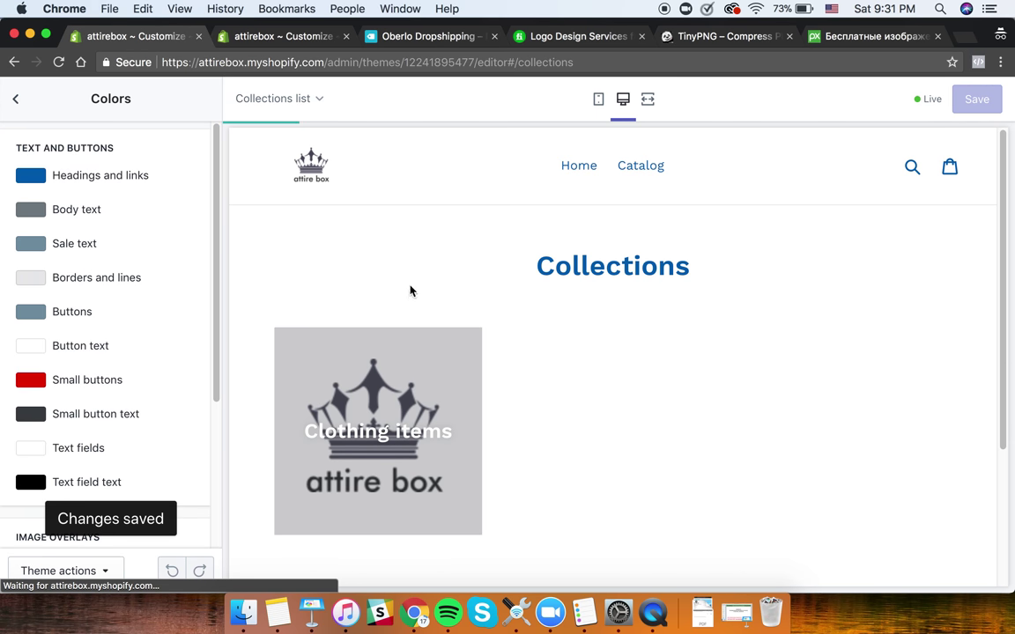
- Review the theme's typography settings and the fonts available for headings and buttons without changing them
{"action": "left_click", "coordinate": [15, 100]}
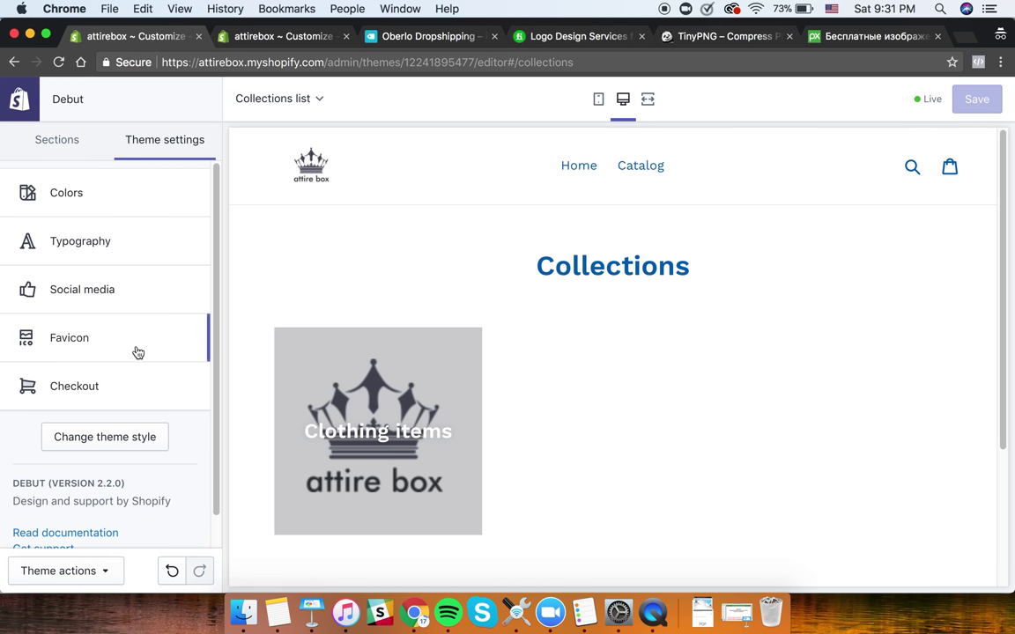
{"action": "left_click", "coordinate": [111, 243]}
{"action": "left_click", "coordinate": [126, 205]}
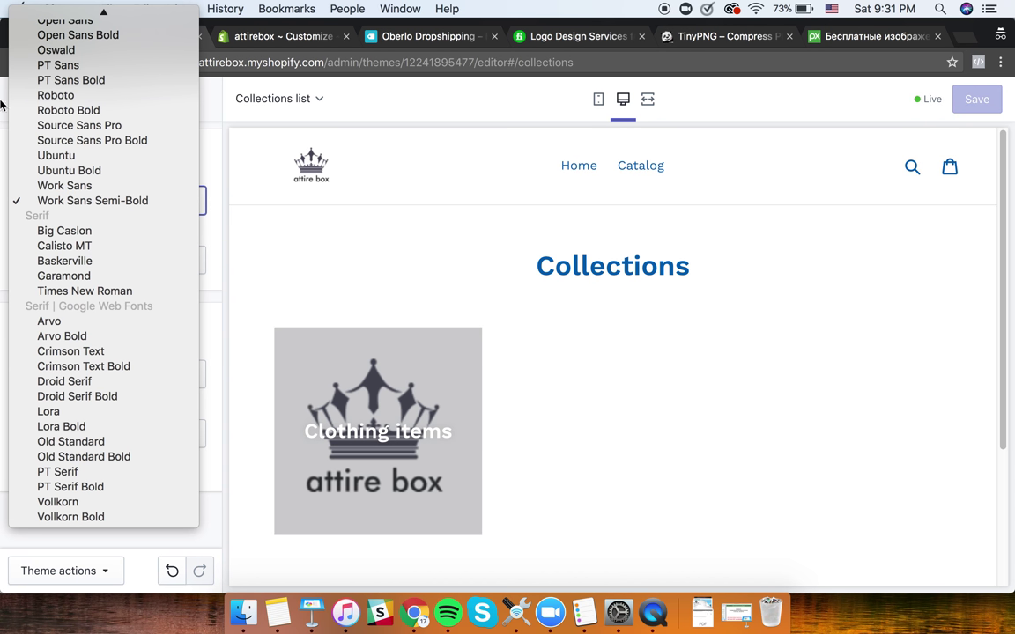
{"action": "key", "text": "Escape"}
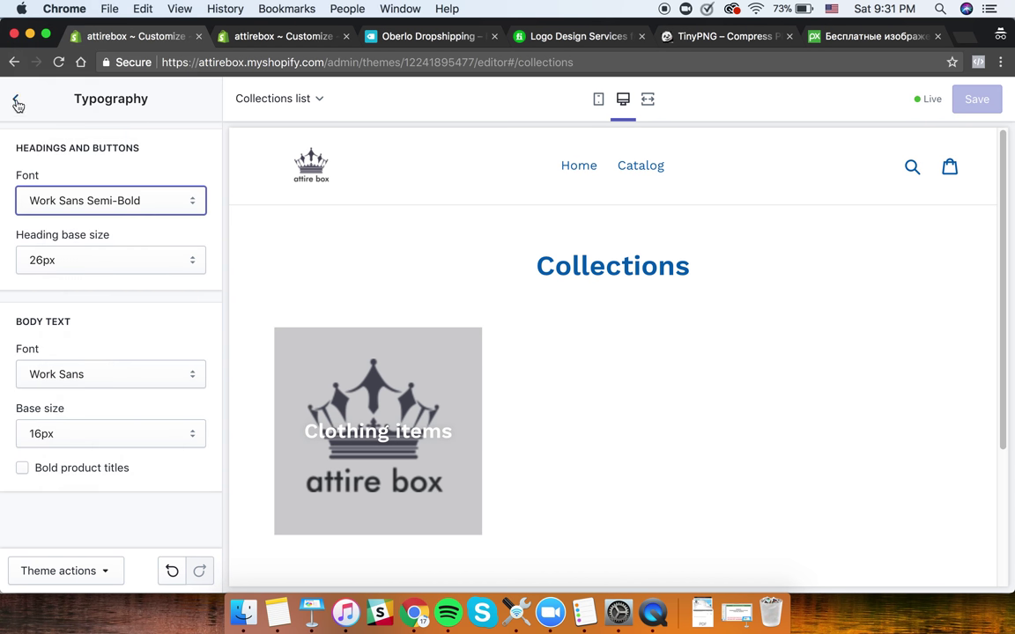
{"action": "left_click", "coordinate": [16, 102]}
- Examine the social media settings, including the sharing image, sharing options and social account link fields
{"action": "left_click", "coordinate": [80, 291]}
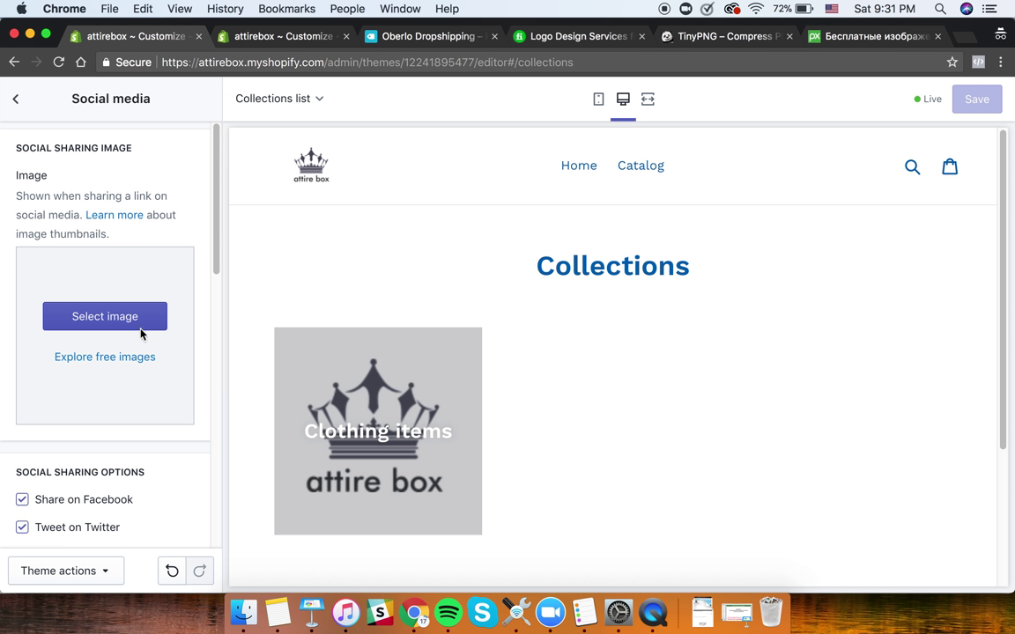
{"action": "scroll", "coordinate": [153, 355], "scroll_direction": "down", "scroll_amount": 8}
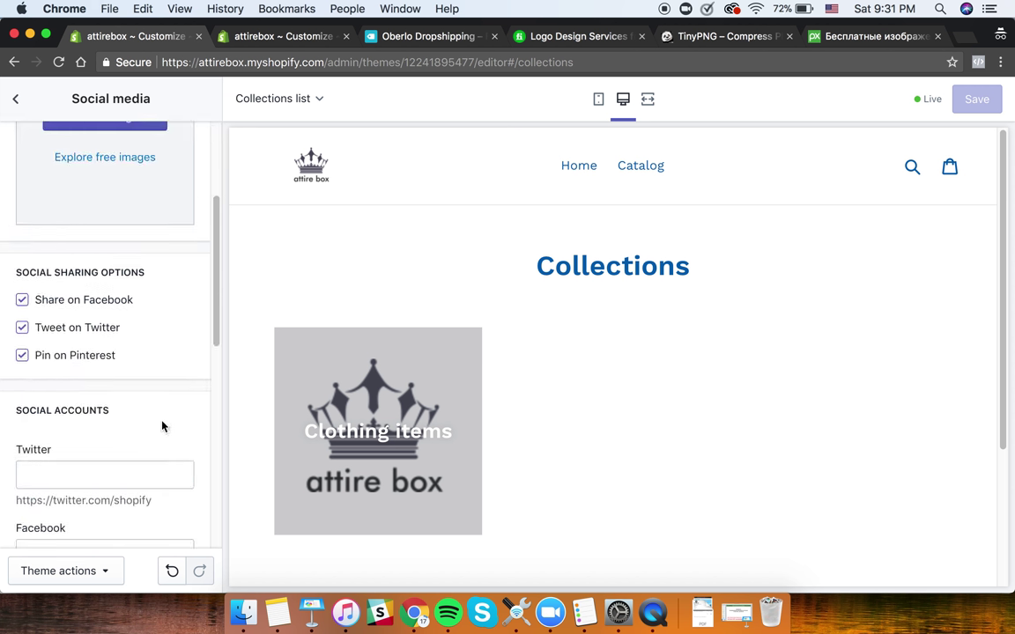
{"action": "left_click", "coordinate": [97, 355]}
{"action": "left_click", "coordinate": [103, 431]}
{"action": "scroll", "coordinate": [137, 467], "scroll_direction": "down", "scroll_amount": 1}
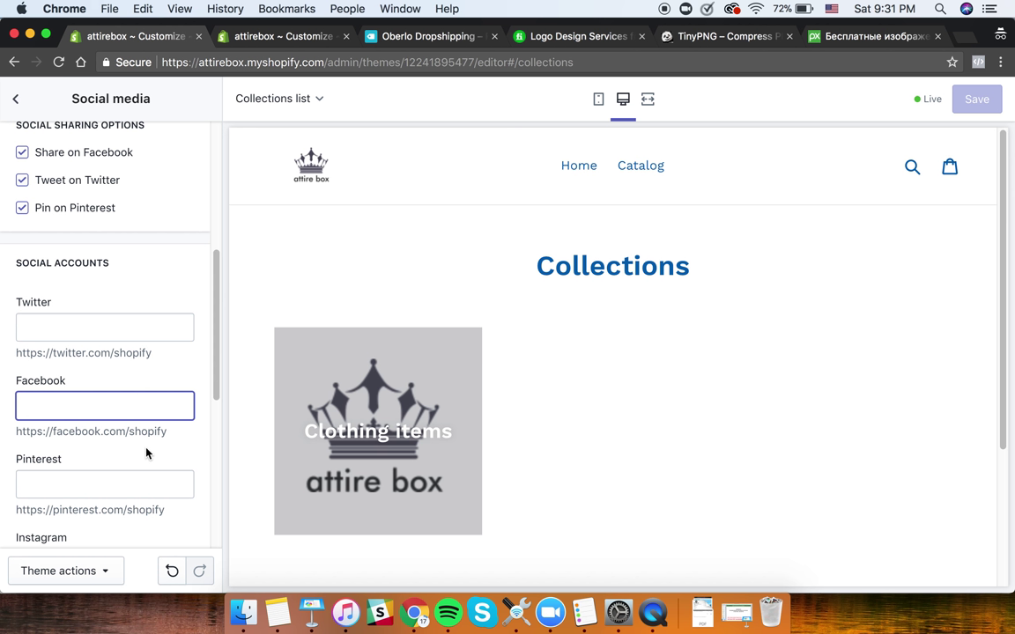
{"action": "scroll", "coordinate": [105, 410], "scroll_direction": "down", "scroll_amount": 4}
{"action": "left_click", "coordinate": [108, 385]}
{"action": "scroll", "coordinate": [95, 428], "scroll_direction": "down", "scroll_amount": 2}
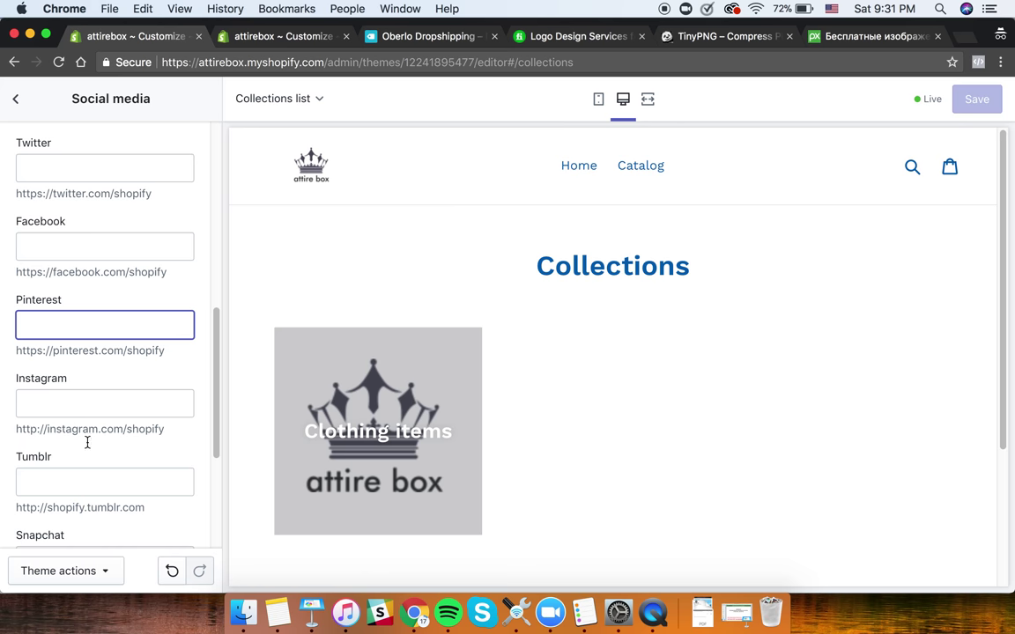
{"action": "scroll", "coordinate": [87, 442], "scroll_direction": "down", "scroll_amount": 8}
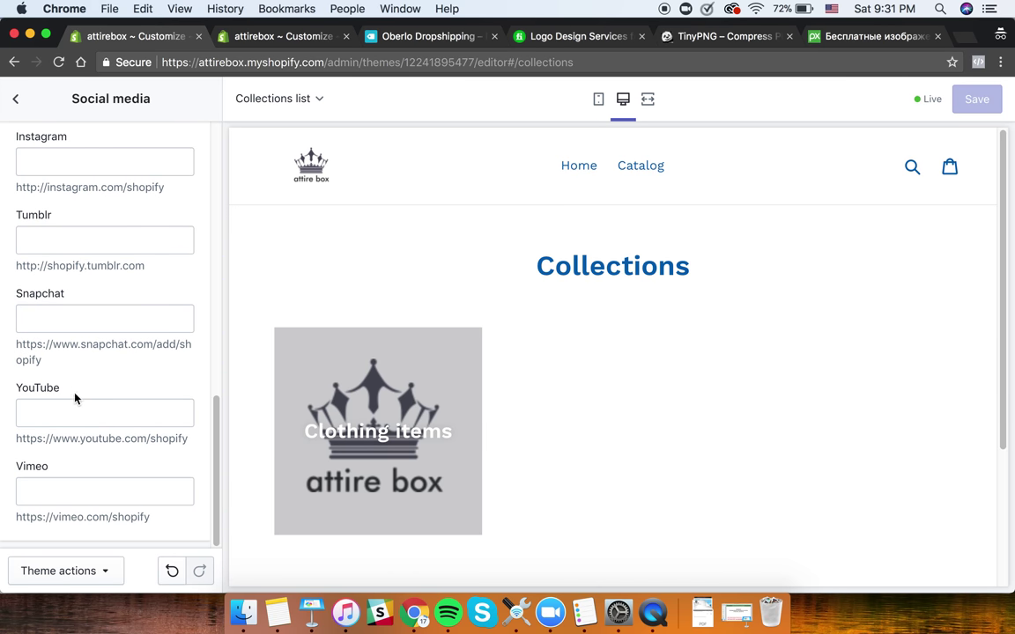
{"action": "scroll", "coordinate": [75, 398], "scroll_direction": "up", "scroll_amount": 15}
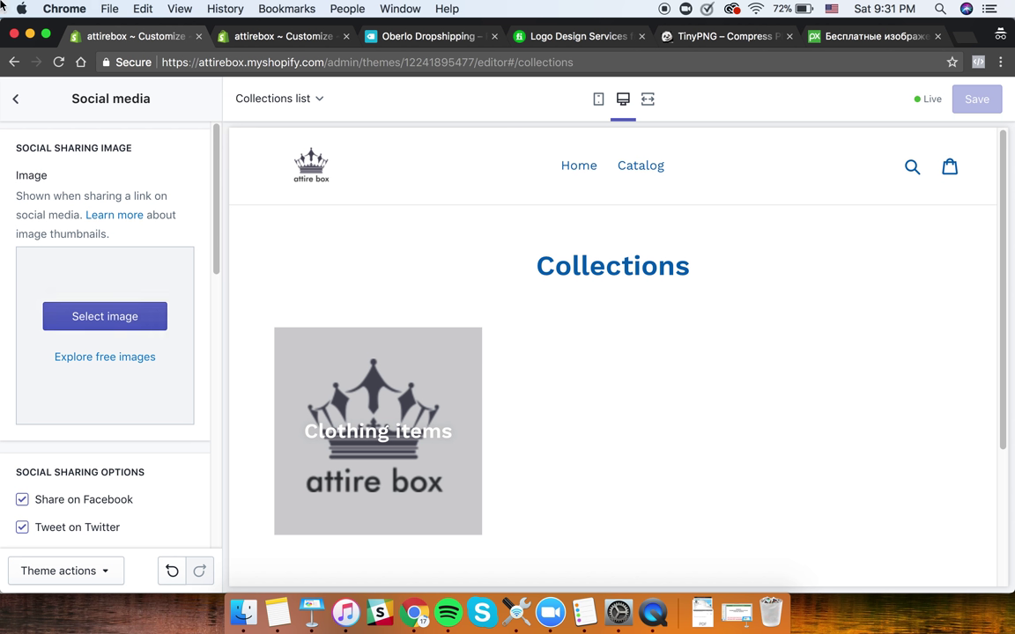
- Start choosing the social sharing image and browse the free images in the Fashion category
{"action": "left_click", "coordinate": [106, 323]}
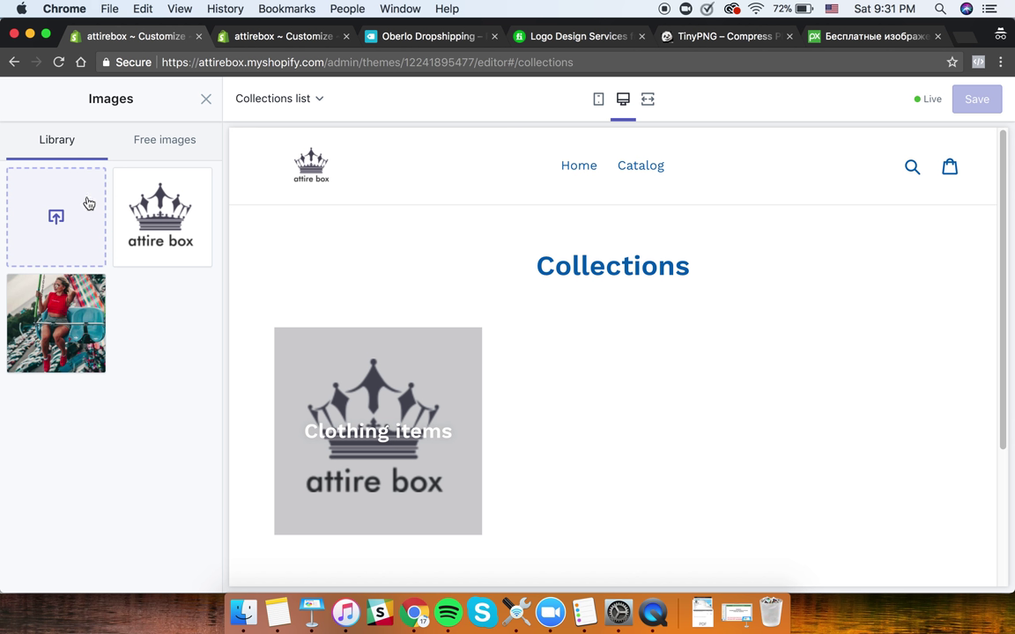
{"action": "left_click", "coordinate": [702, 427]}
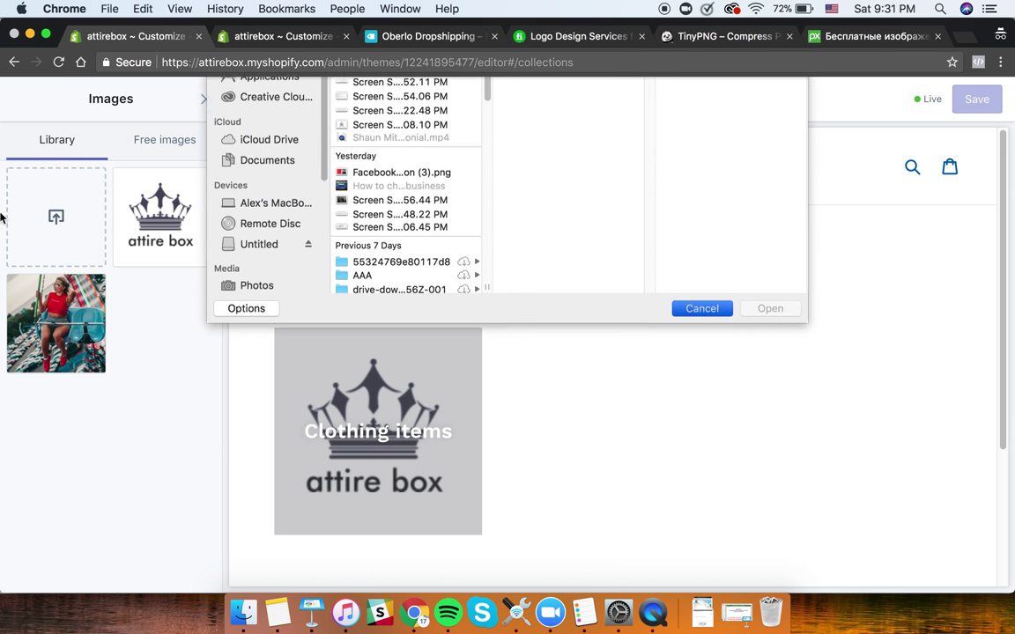
{"action": "left_click", "coordinate": [150, 145]}
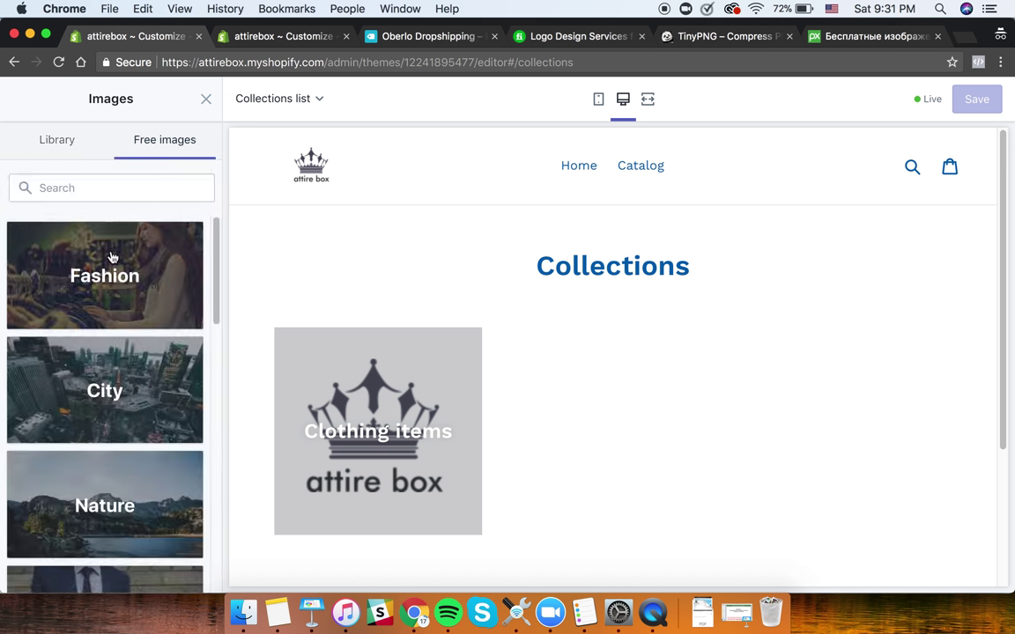
{"action": "left_click", "coordinate": [146, 258]}
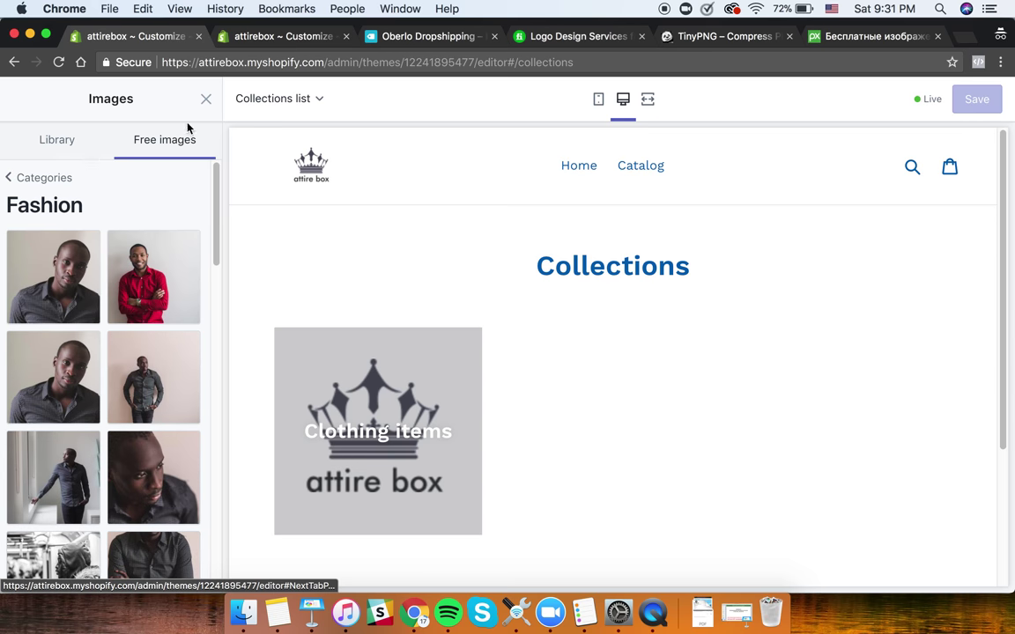
- Search the free images for "social" and use the photo of a phone showing the Facebook logo as the social sharing image
{"action": "left_click", "coordinate": [35, 179]}
{"action": "left_click", "coordinate": [90, 189]}
{"action": "type", "text": "s"}
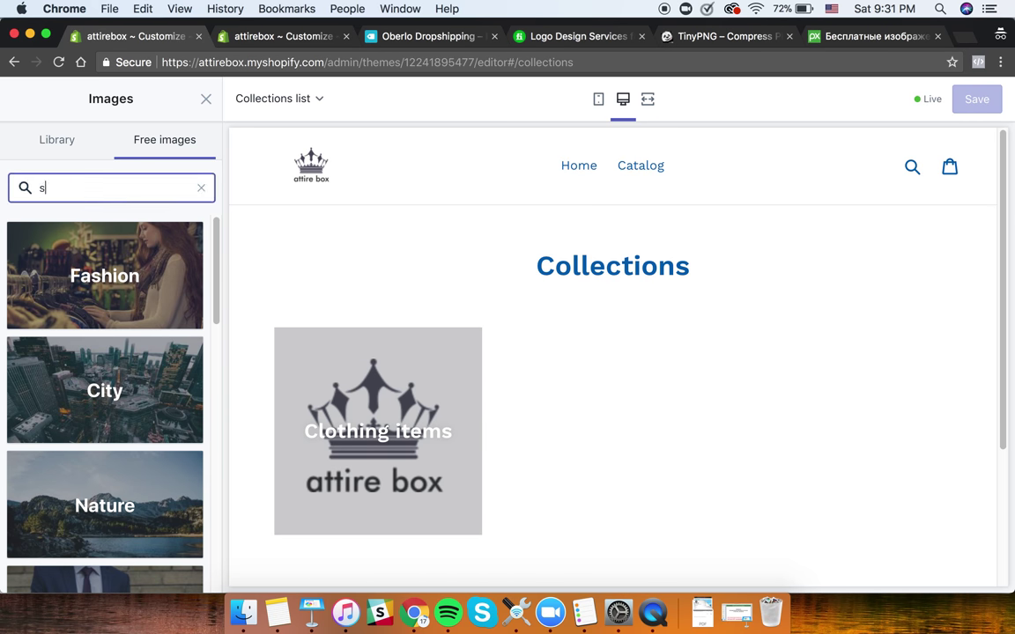
{"action": "type", "text": "ocial"}
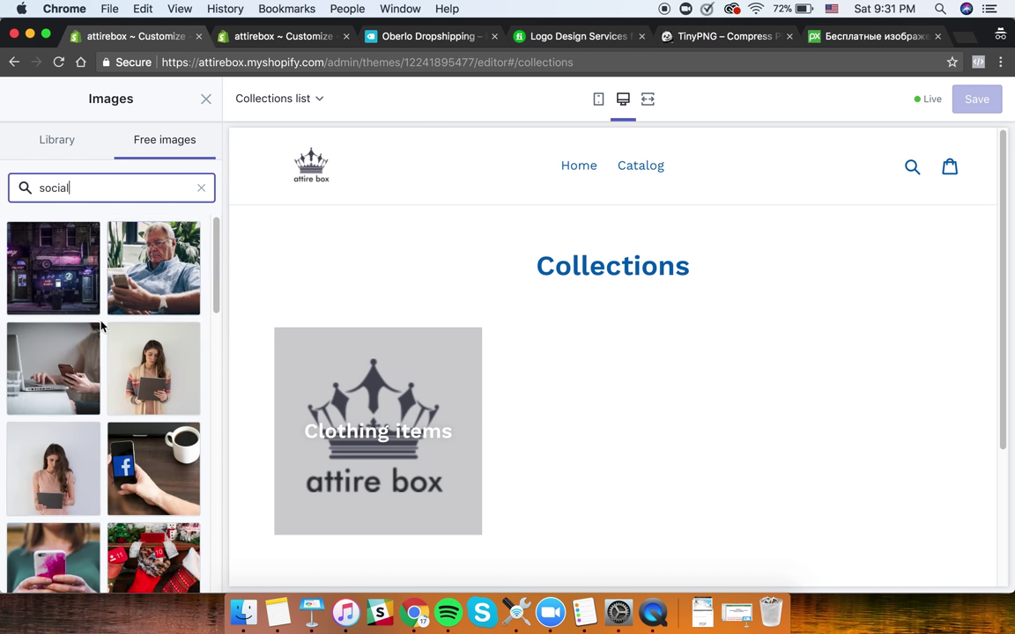
{"action": "scroll", "coordinate": [103, 311], "scroll_direction": "down", "scroll_amount": 3}
{"action": "left_click", "coordinate": [153, 301]}
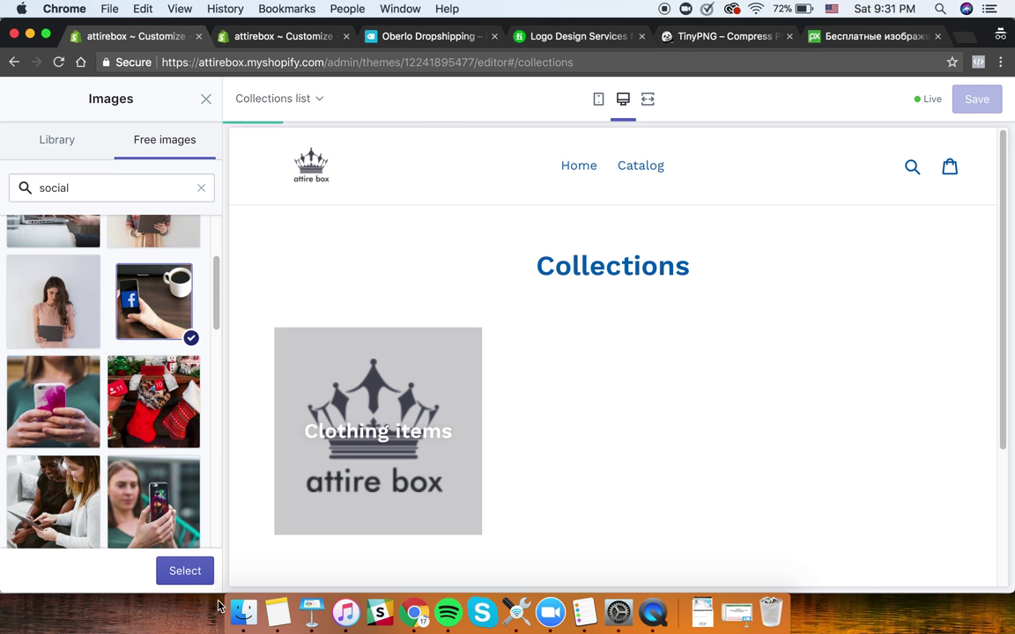
{"action": "left_click", "coordinate": [201, 579]}
{"action": "scroll", "coordinate": [500, 396], "scroll_direction": "down", "scroll_amount": 3}
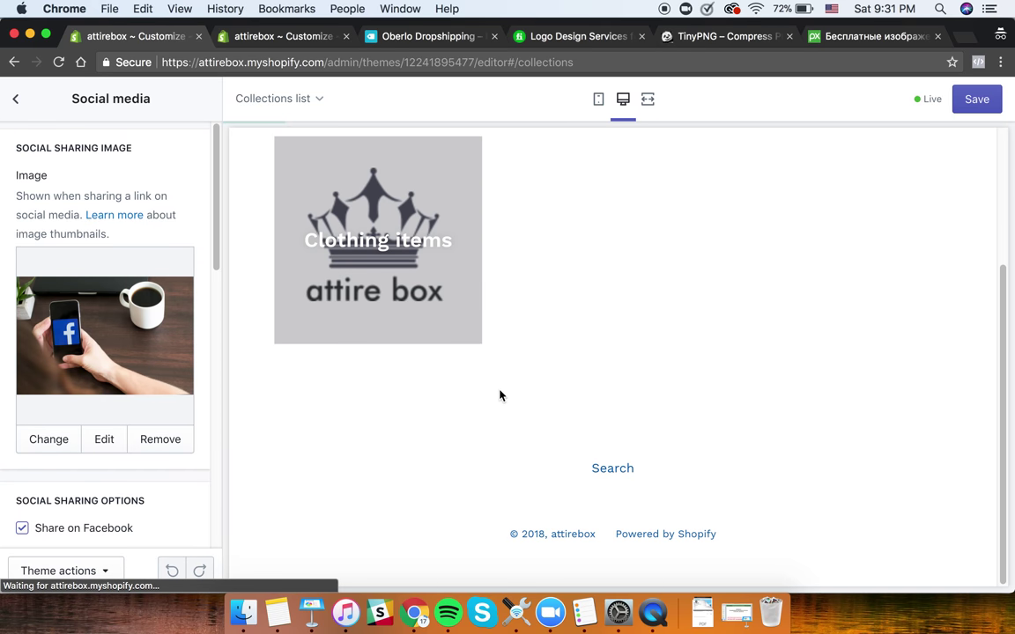
{"action": "left_click", "coordinate": [20, 104]}
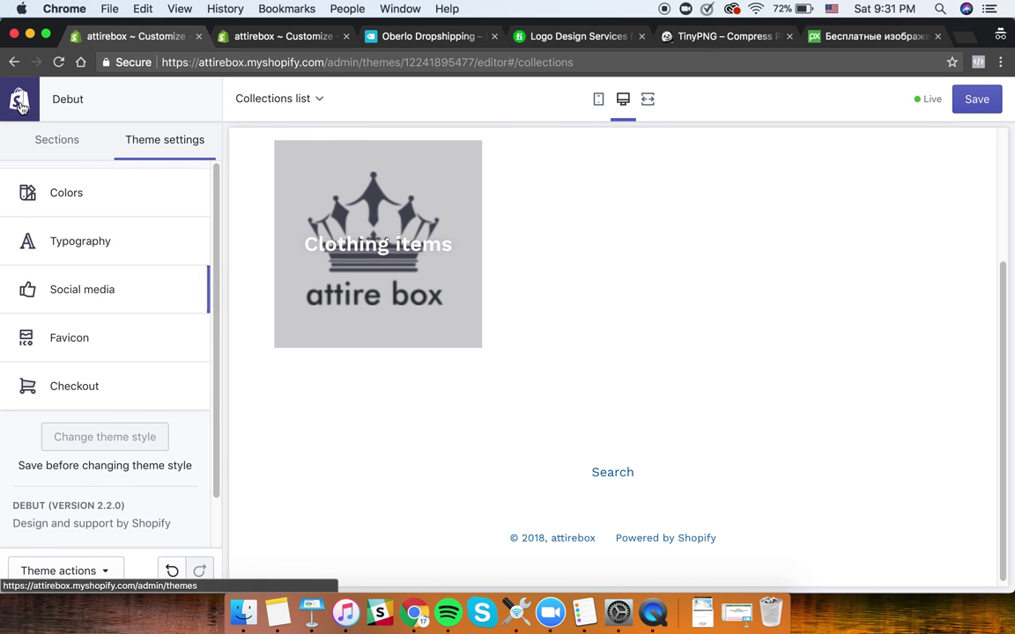
- Set the favicon to the free Fashion photo of a family riding carousel horses
{"action": "left_click", "coordinate": [78, 355]}
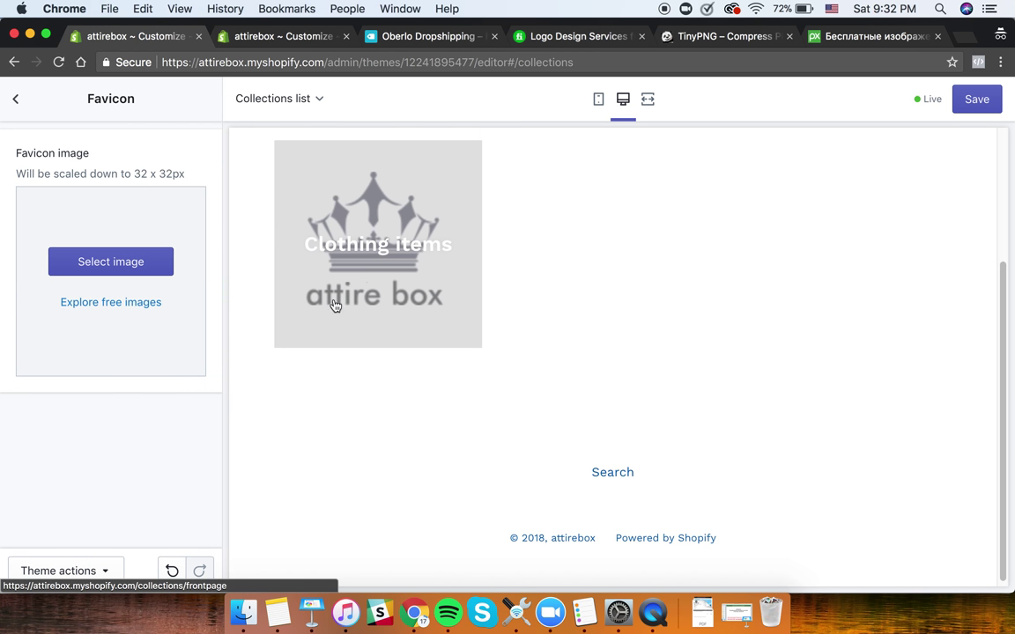
{"action": "scroll", "coordinate": [291, 291], "scroll_direction": "up", "scroll_amount": 3}
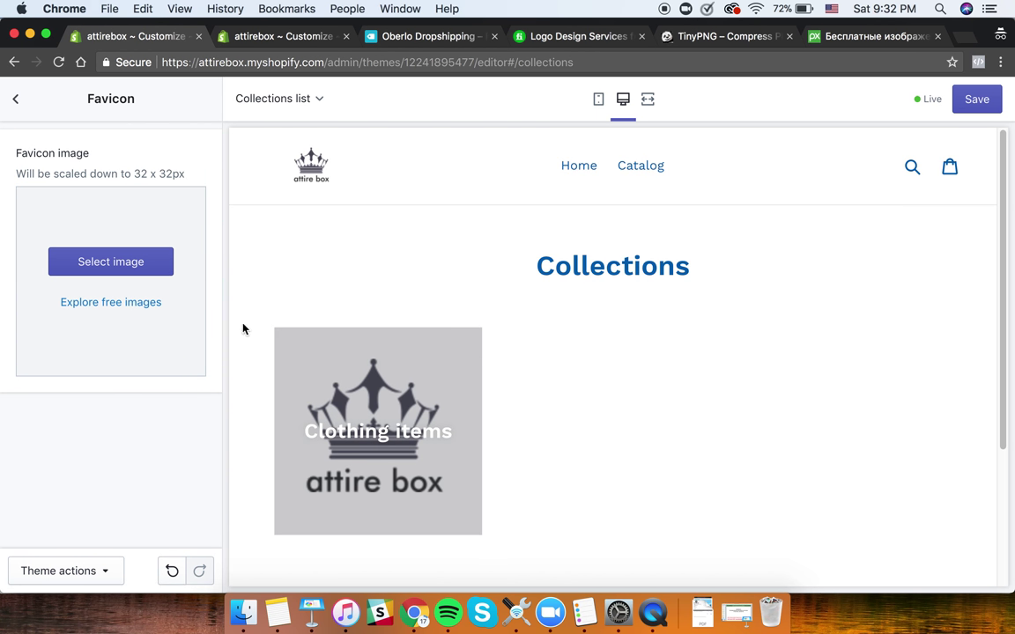
{"action": "left_click", "coordinate": [122, 304]}
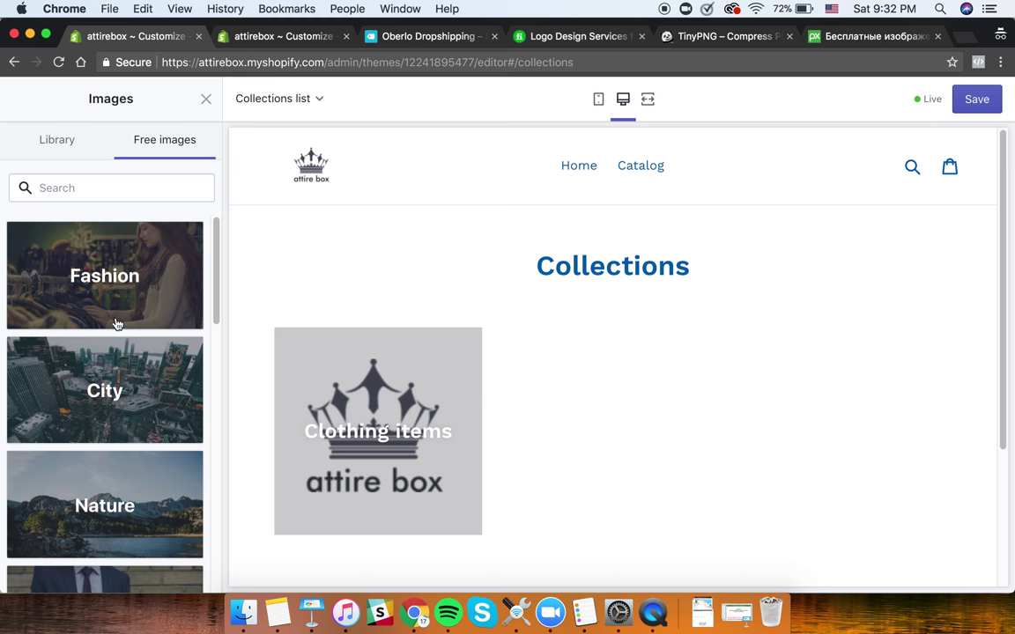
{"action": "scroll", "coordinate": [113, 319], "scroll_direction": "down", "scroll_amount": 10}
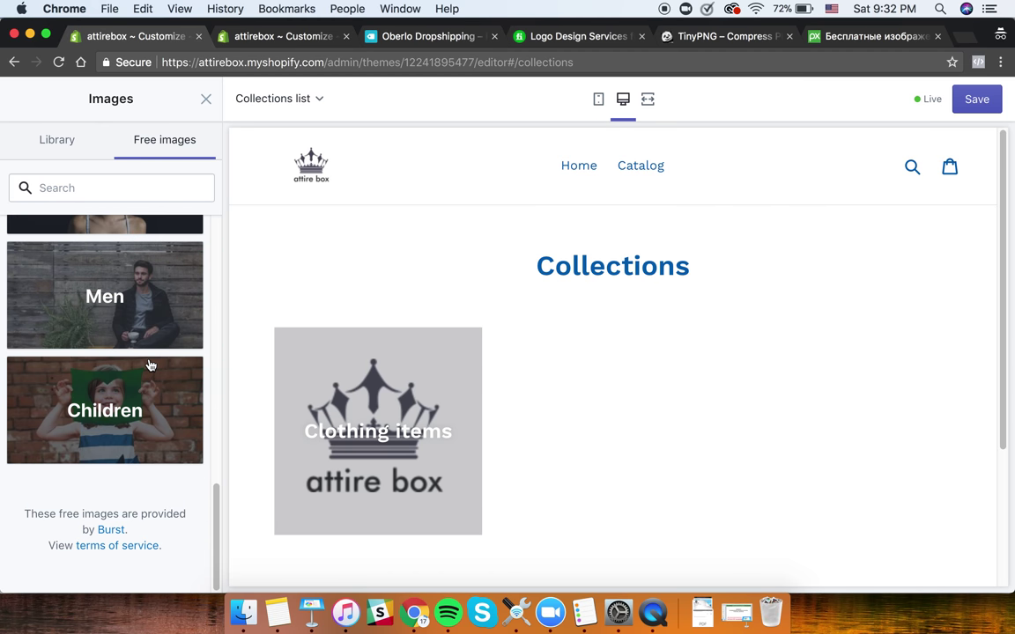
{"action": "scroll", "coordinate": [152, 317], "scroll_direction": "up", "scroll_amount": 10}
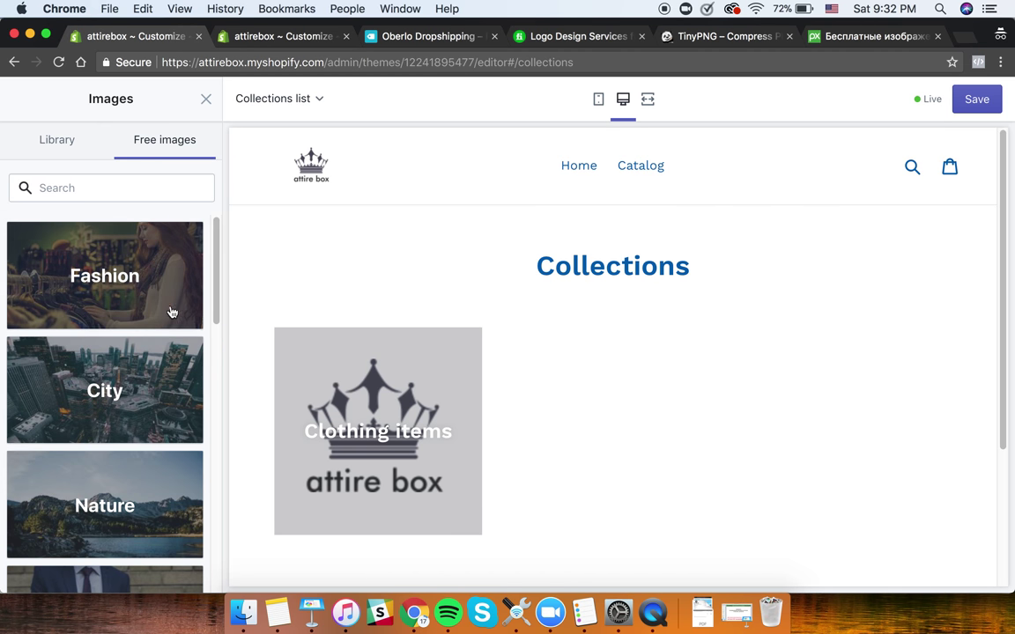
{"action": "scroll", "coordinate": [170, 313], "scroll_direction": "down", "scroll_amount": 3}
{"action": "scroll", "coordinate": [161, 441], "scroll_direction": "up", "scroll_amount": 3}
{"action": "left_click", "coordinate": [135, 304]}
{"action": "scroll", "coordinate": [150, 420], "scroll_direction": "down", "scroll_amount": 10}
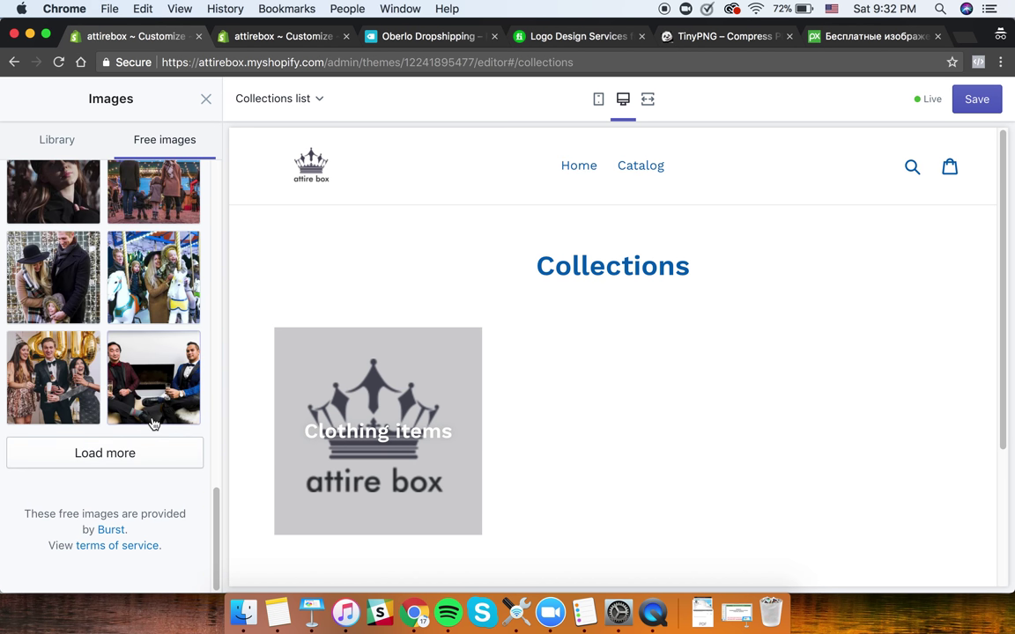
{"action": "left_click", "coordinate": [151, 295]}
{"action": "left_click", "coordinate": [185, 571]}
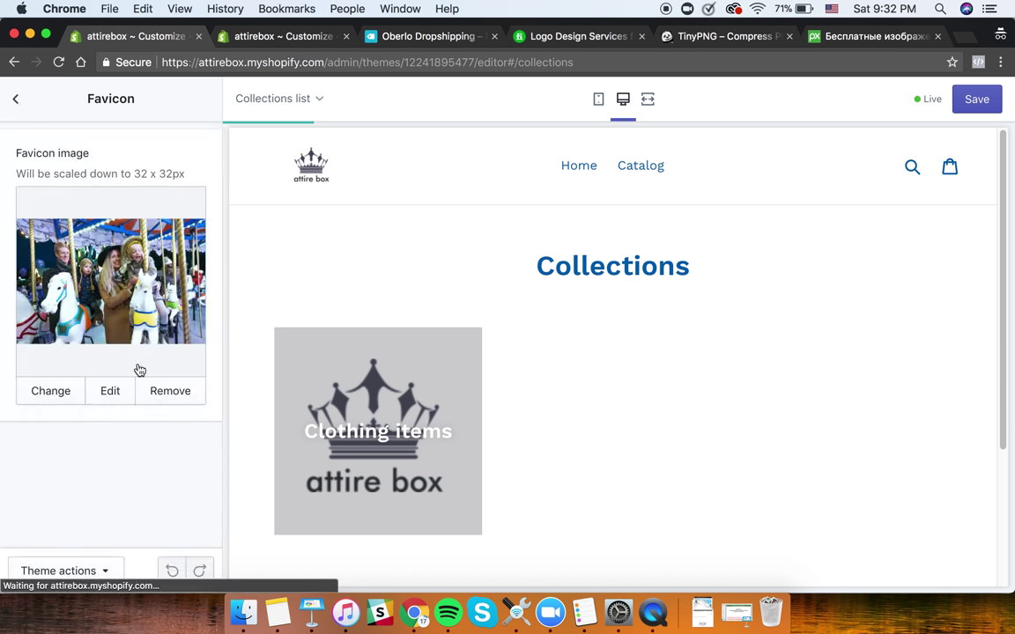
{"action": "left_click", "coordinate": [15, 101]}
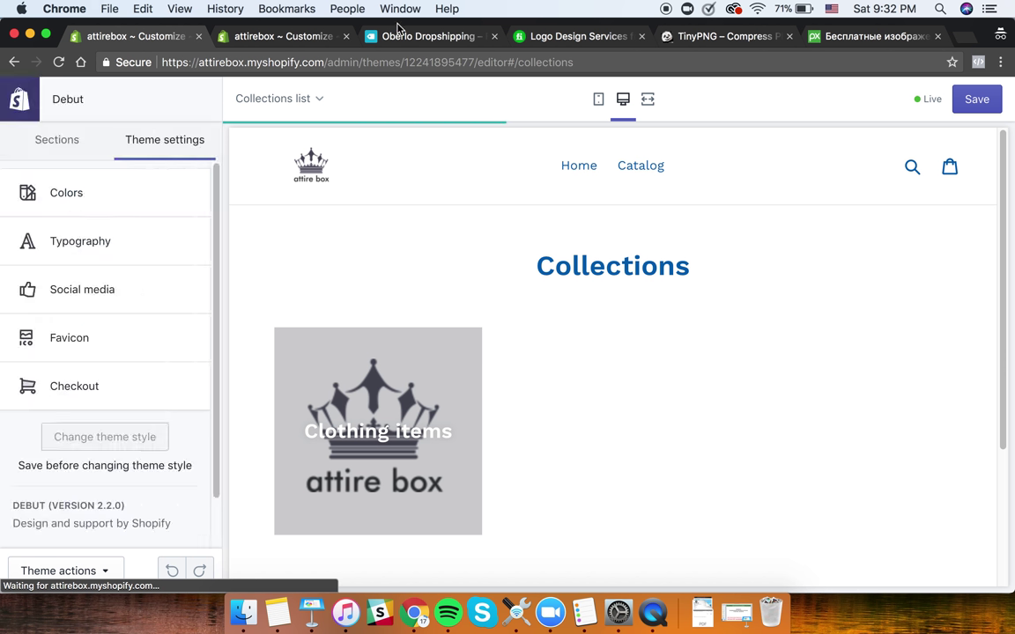
- Move the Logo Design Services browser tab beside the first theme editor tab, then return to the editor
{"action": "left_click", "coordinate": [554, 39]}
{"action": "left_click_drag", "start_coordinate": [554, 39], "coordinate": [246, 37]}
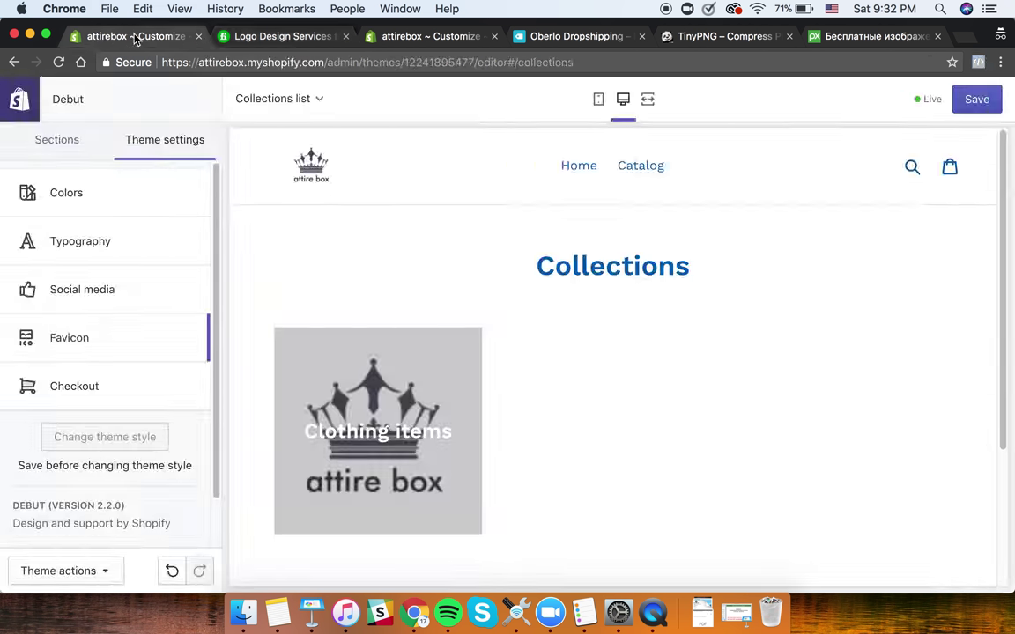
{"action": "left_click", "coordinate": [123, 36]}
- Review the theme's checkout settings, including the banner and logo image options
{"action": "left_click", "coordinate": [112, 385]}
{"action": "scroll", "coordinate": [126, 261], "scroll_direction": "down", "scroll_amount": 15}
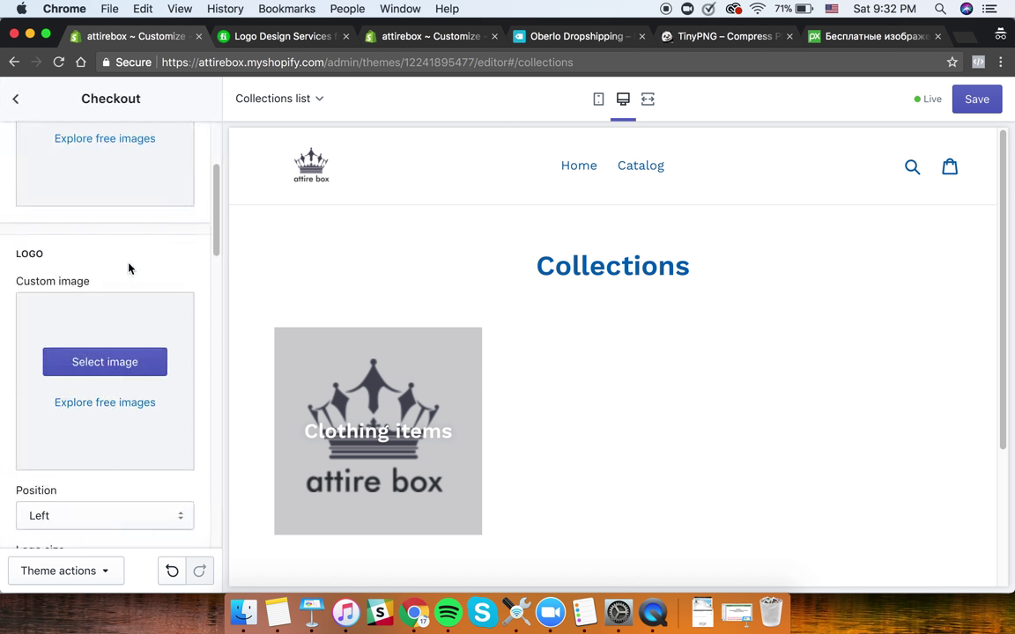
{"action": "scroll", "coordinate": [141, 251], "scroll_direction": "up", "scroll_amount": 15}
{"action": "scroll", "coordinate": [146, 308], "scroll_direction": "down", "scroll_amount": 15}
{"action": "left_click", "coordinate": [16, 100]}
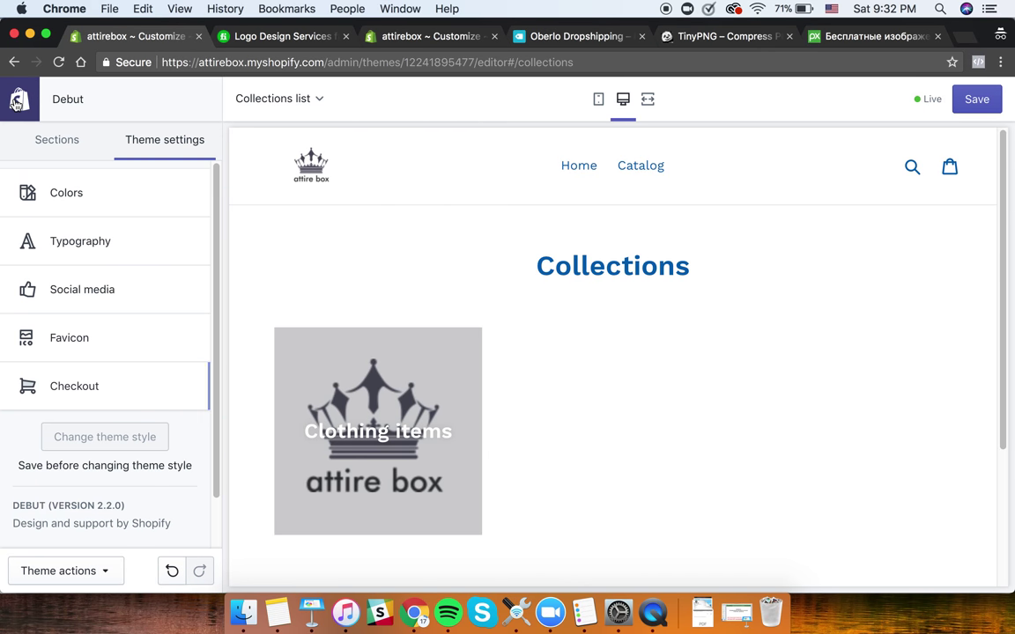
- Stay in the theme editor instead of leaving it and save the social media and favicon changes
{"action": "left_click", "coordinate": [30, 105]}
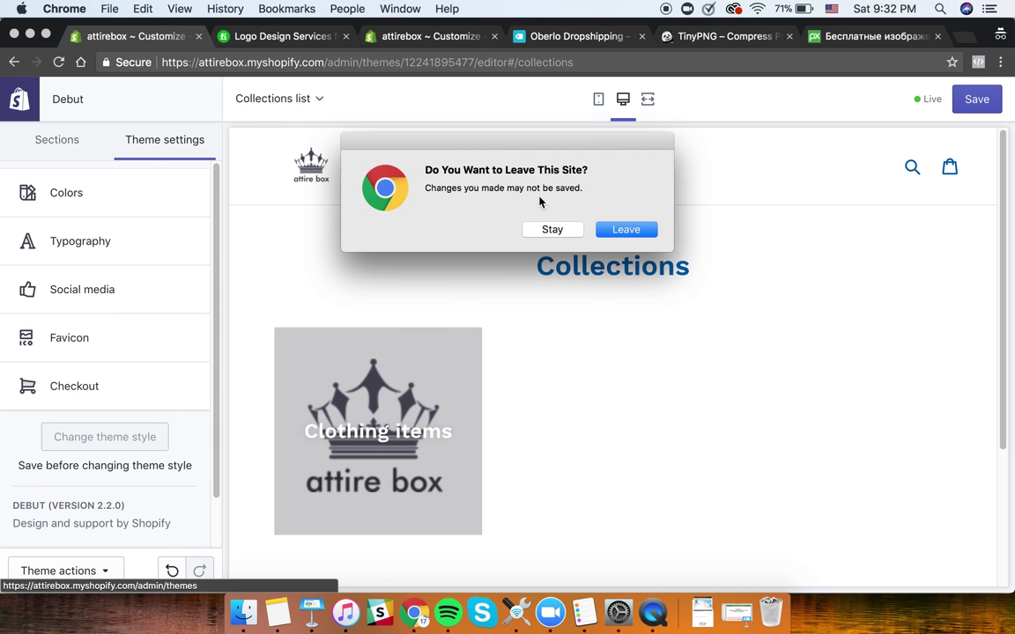
{"action": "left_click", "coordinate": [580, 231]}
{"action": "left_click", "coordinate": [977, 99]}
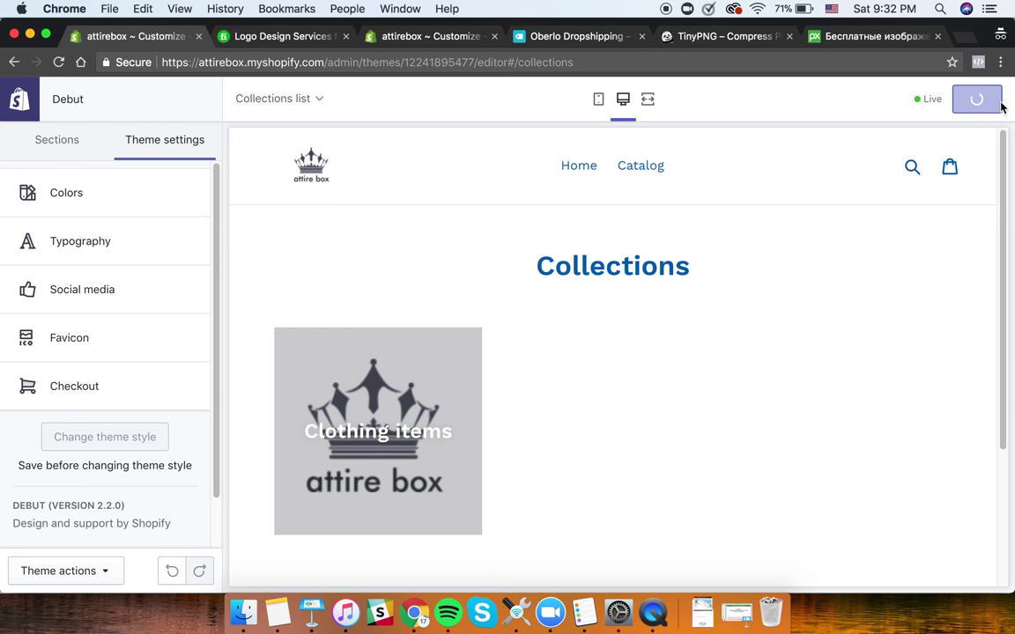
- Leave the theme editor and look through the store's Themes page and the admin home page
{"action": "left_click", "coordinate": [61, 137]}
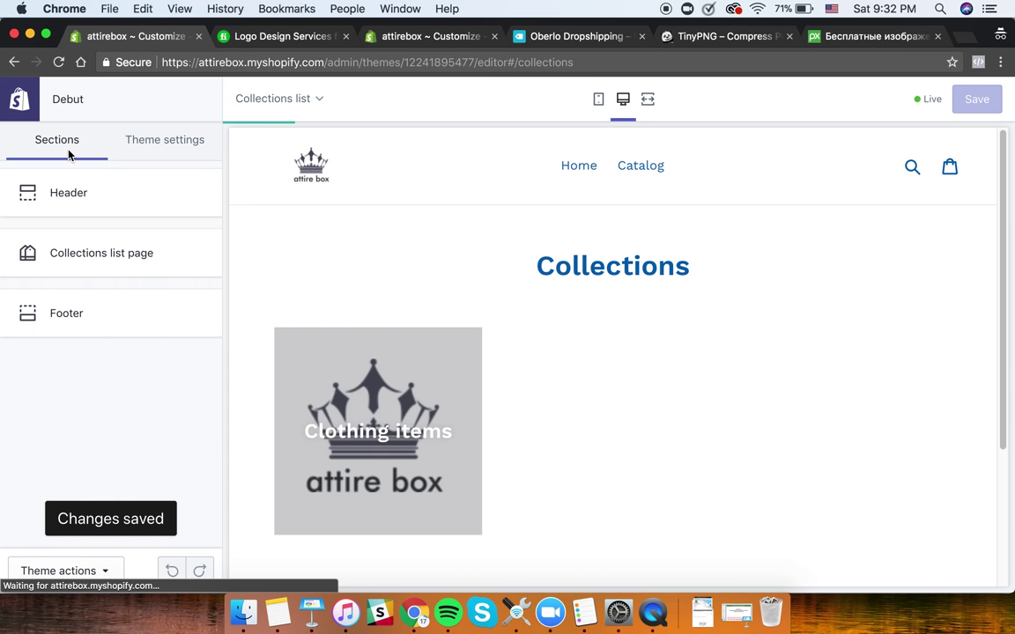
{"action": "left_click", "coordinate": [37, 104]}
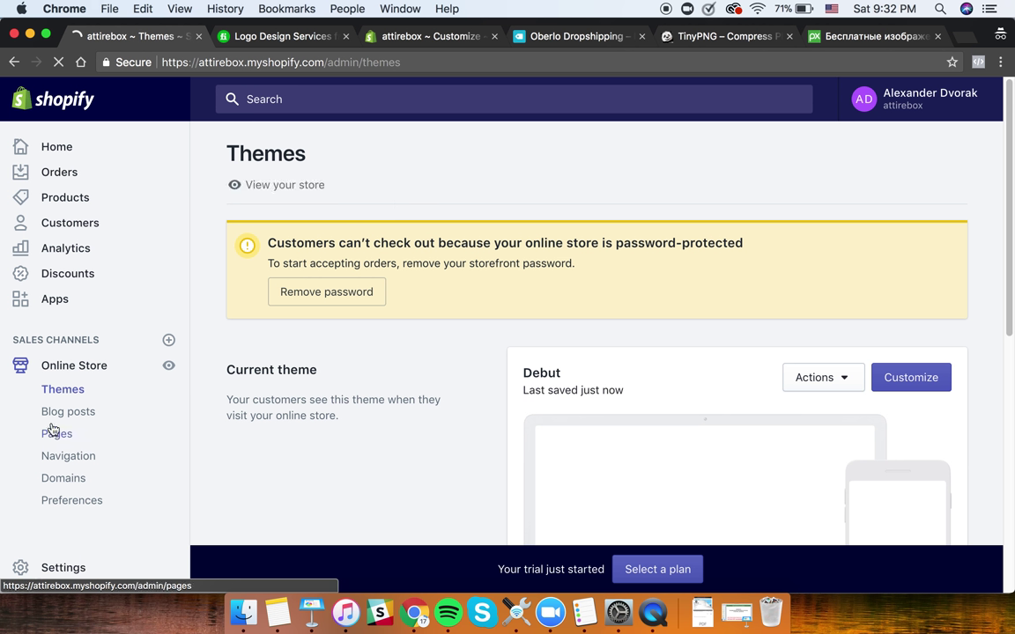
{"action": "scroll", "coordinate": [115, 285], "scroll_direction": "down", "scroll_amount": 5}
{"action": "scroll", "coordinate": [82, 297], "scroll_direction": "down", "scroll_amount": 3}
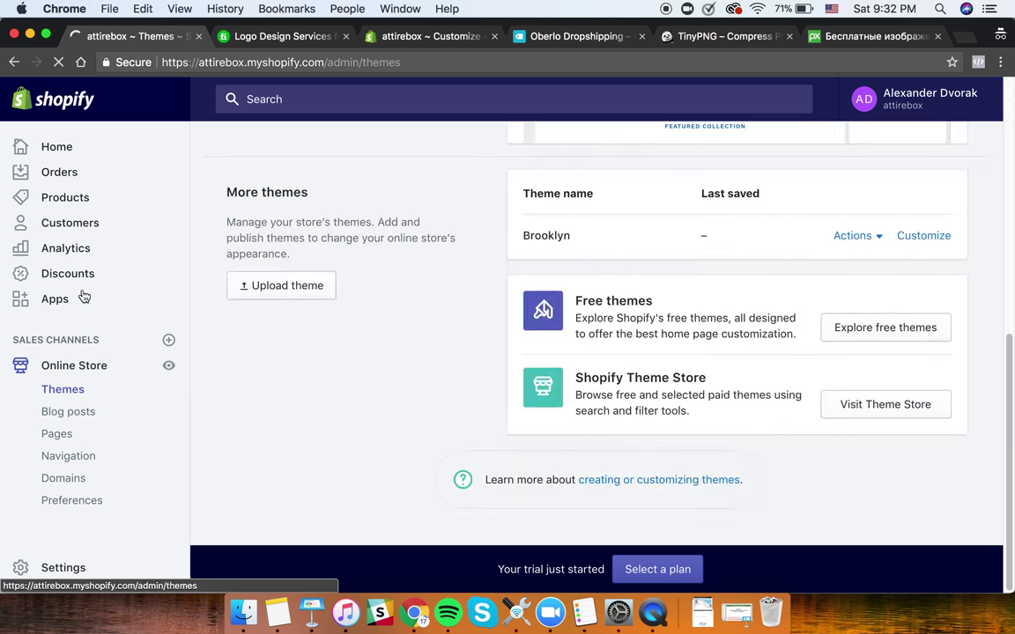
{"action": "left_click", "coordinate": [71, 157]}
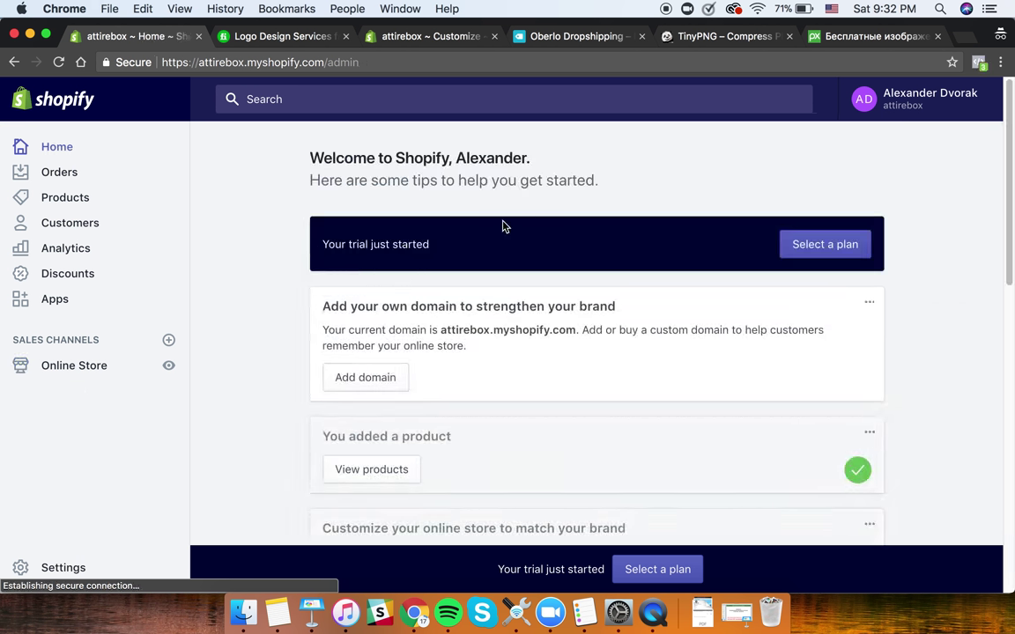
{"action": "scroll", "coordinate": [456, 408], "scroll_direction": "down", "scroll_amount": 5}
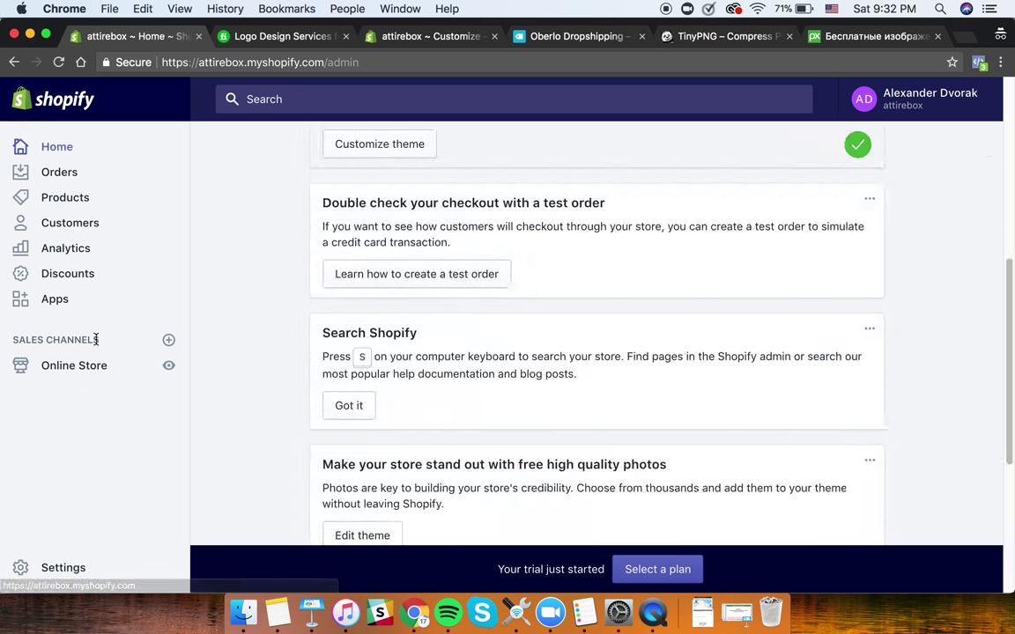
- Open the online store's current theme, Debut, for customization
{"action": "left_click", "coordinate": [78, 369]}
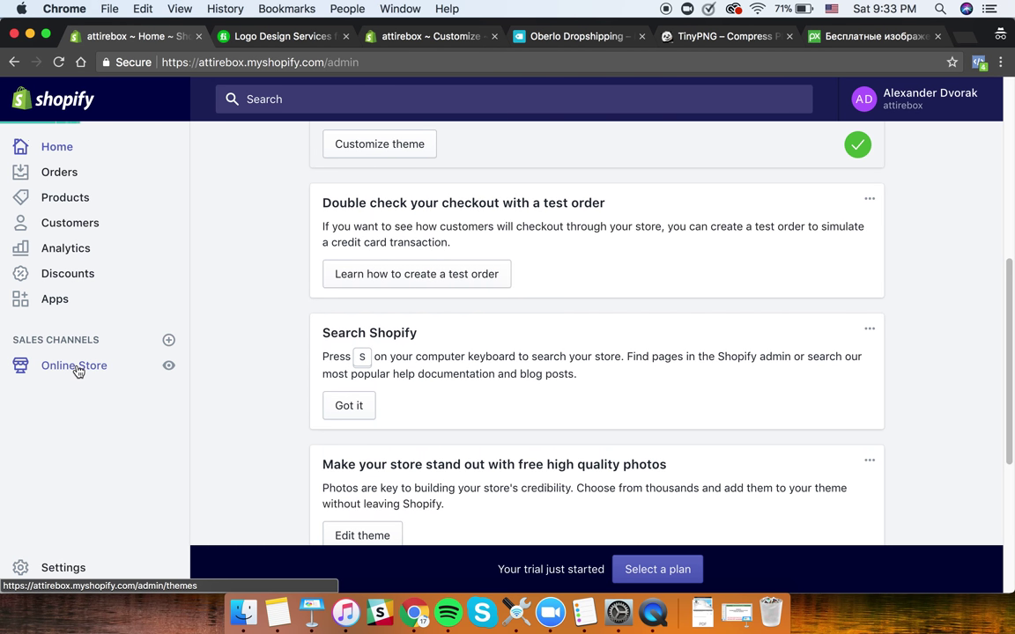
{"action": "scroll", "coordinate": [800, 399], "scroll_direction": "down", "scroll_amount": 3}
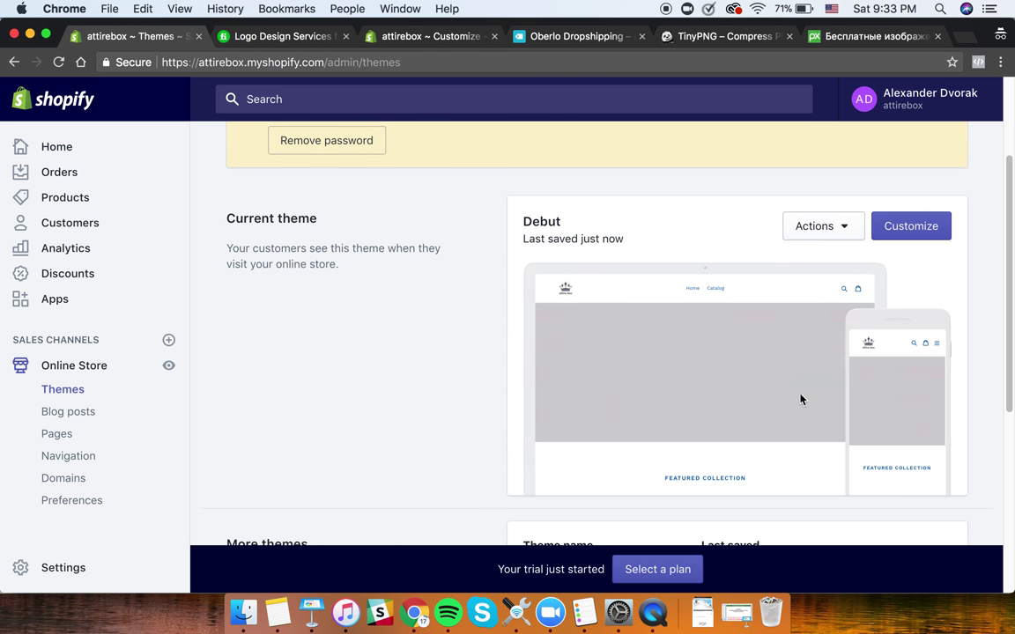
{"action": "left_click", "coordinate": [886, 228]}
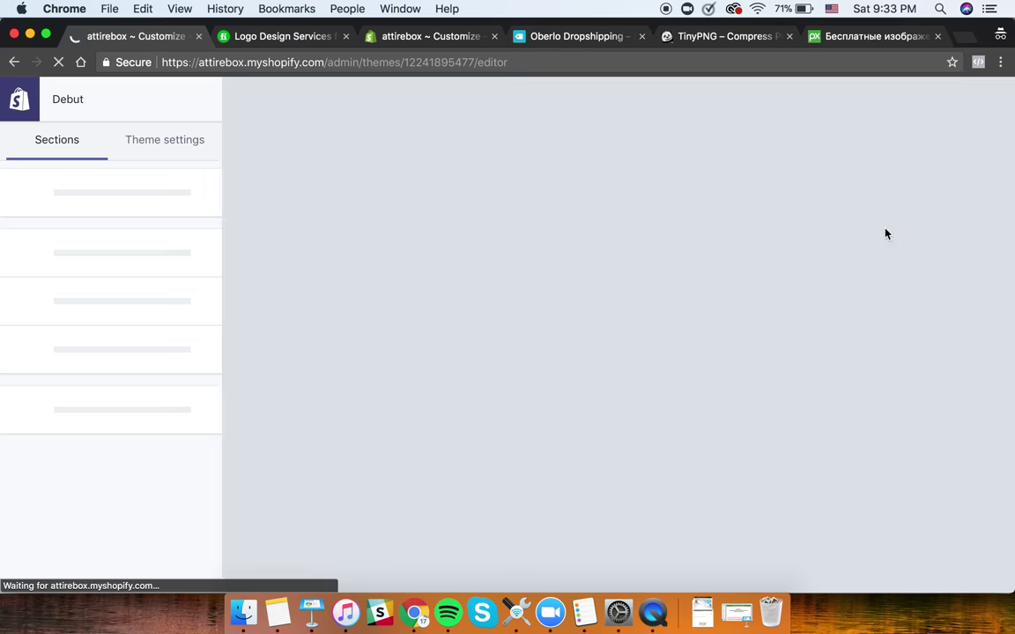
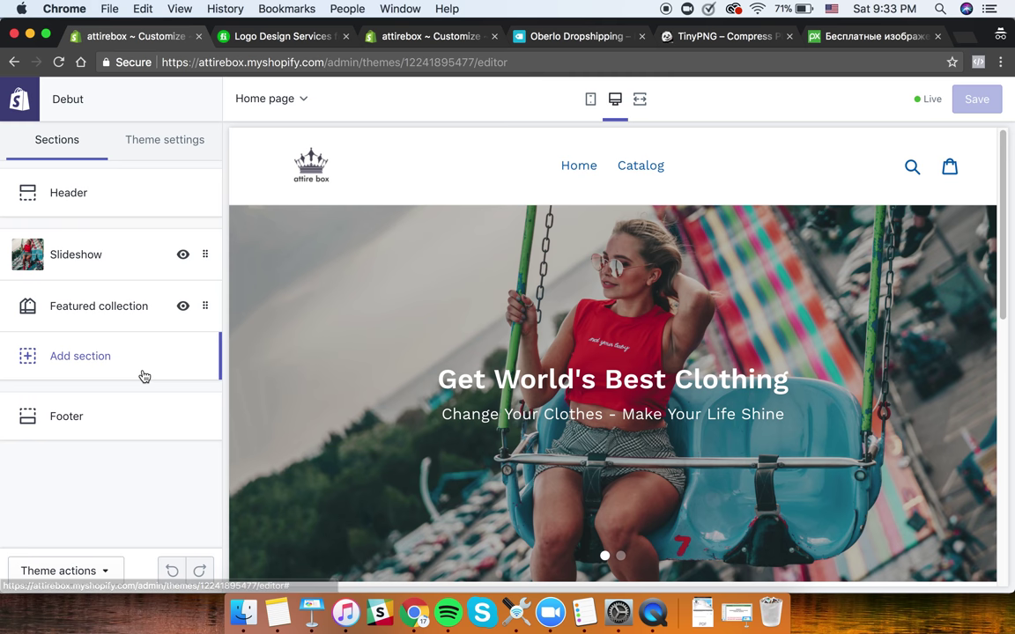
- Review the home page's slideshow settings and look over the Featured collection section in the preview
{"action": "left_click", "coordinate": [130, 265]}
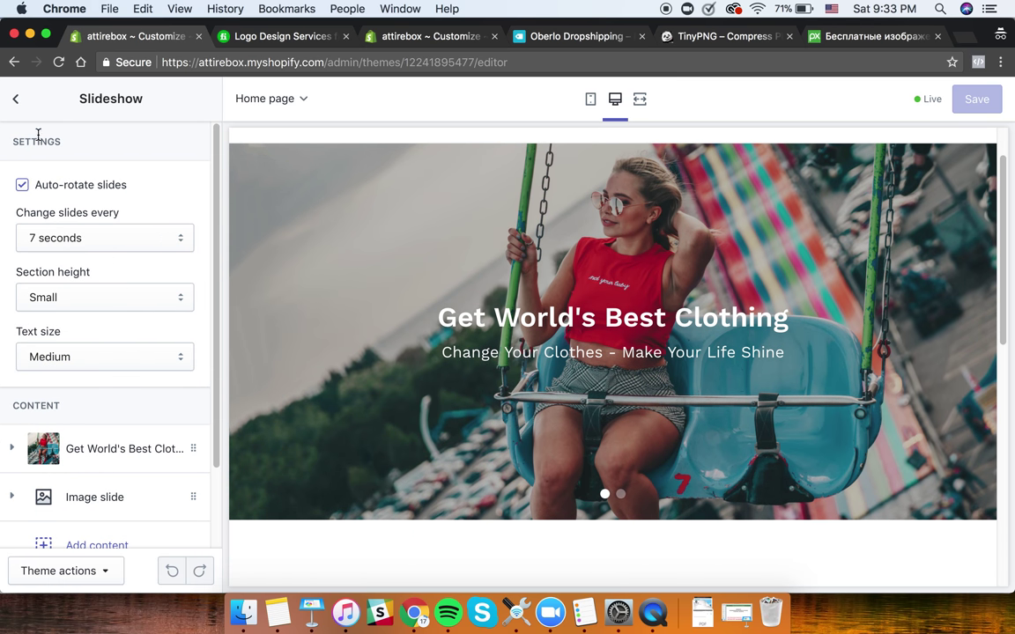
{"action": "left_click", "coordinate": [16, 99]}
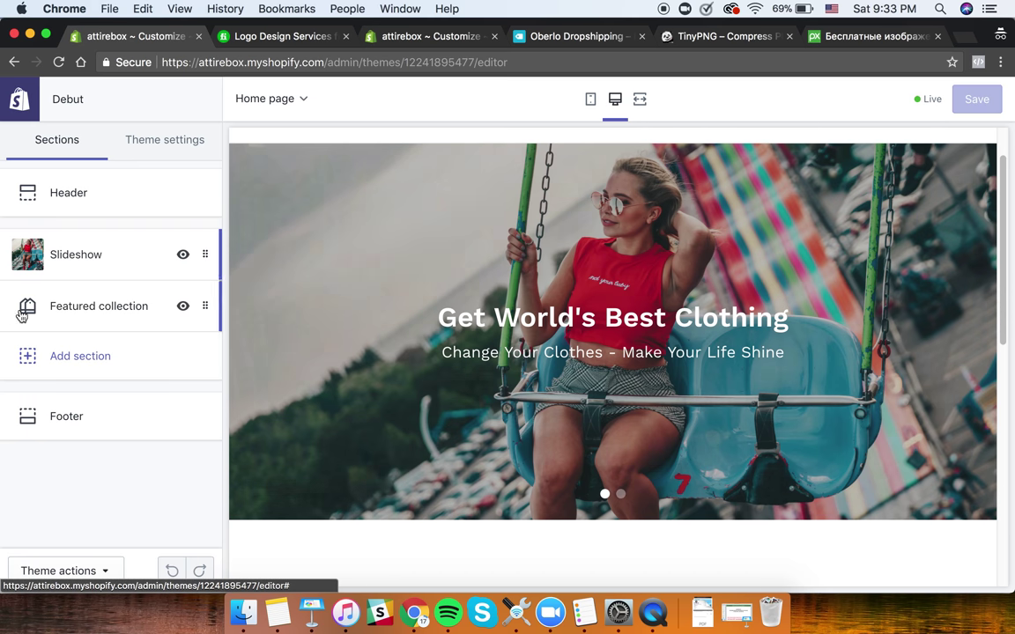
{"action": "mouse_move", "coordinate": [106, 315]}
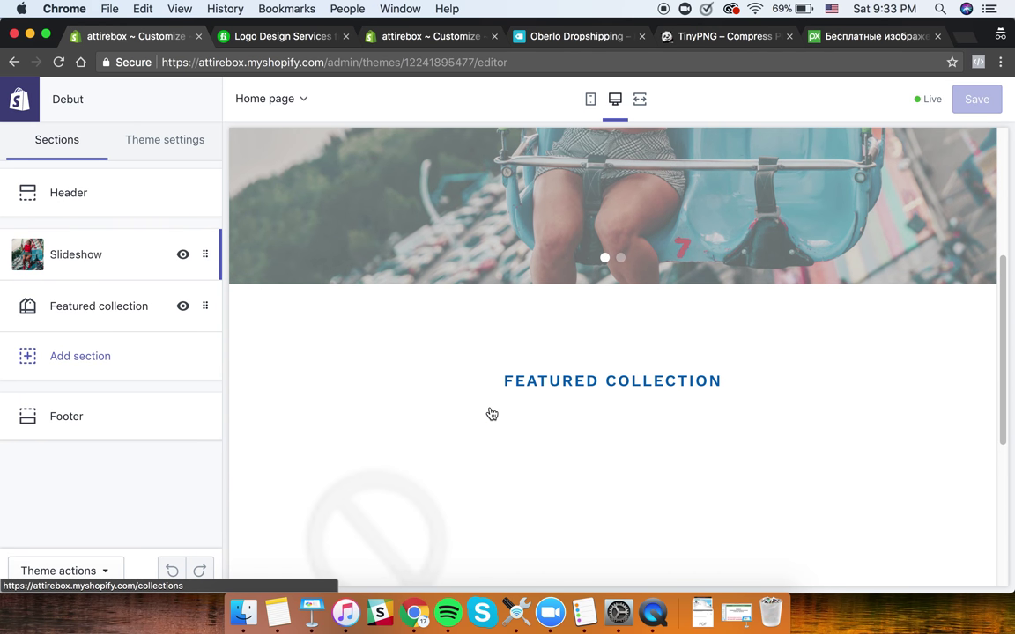
{"action": "scroll", "coordinate": [558, 392], "scroll_direction": "down", "scroll_amount": 3}
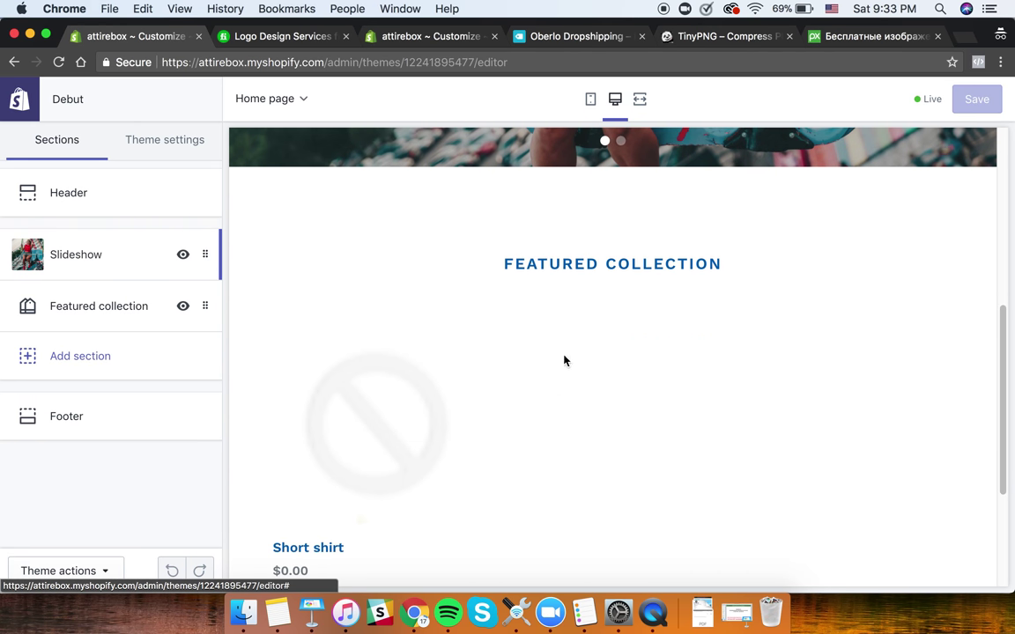
- Add a Featured product section to the home page and return to the section list
{"action": "left_click", "coordinate": [106, 363]}
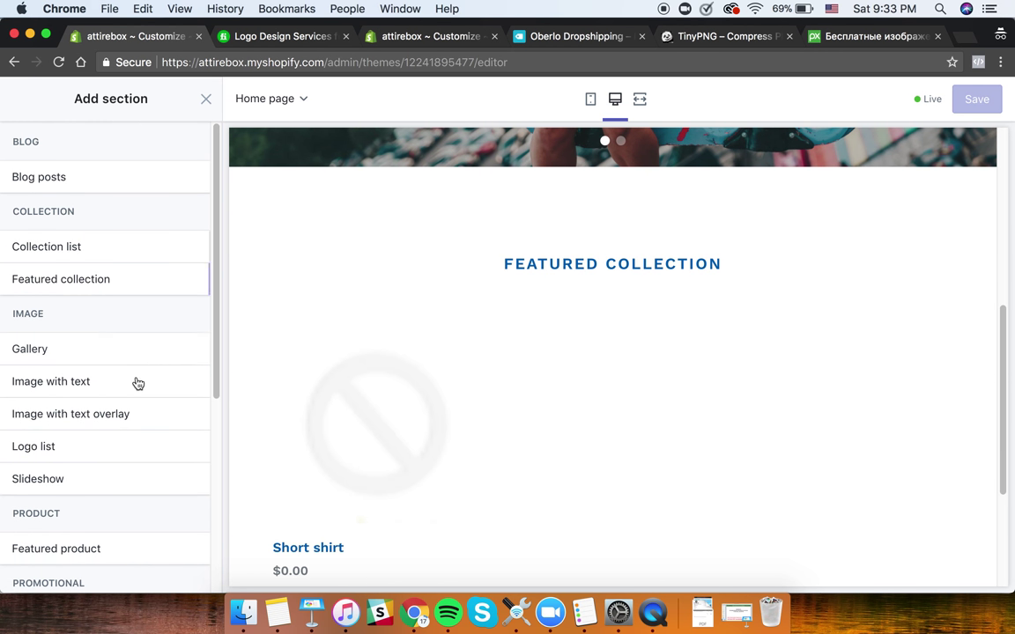
{"action": "scroll", "coordinate": [115, 498], "scroll_direction": "down", "scroll_amount": 2}
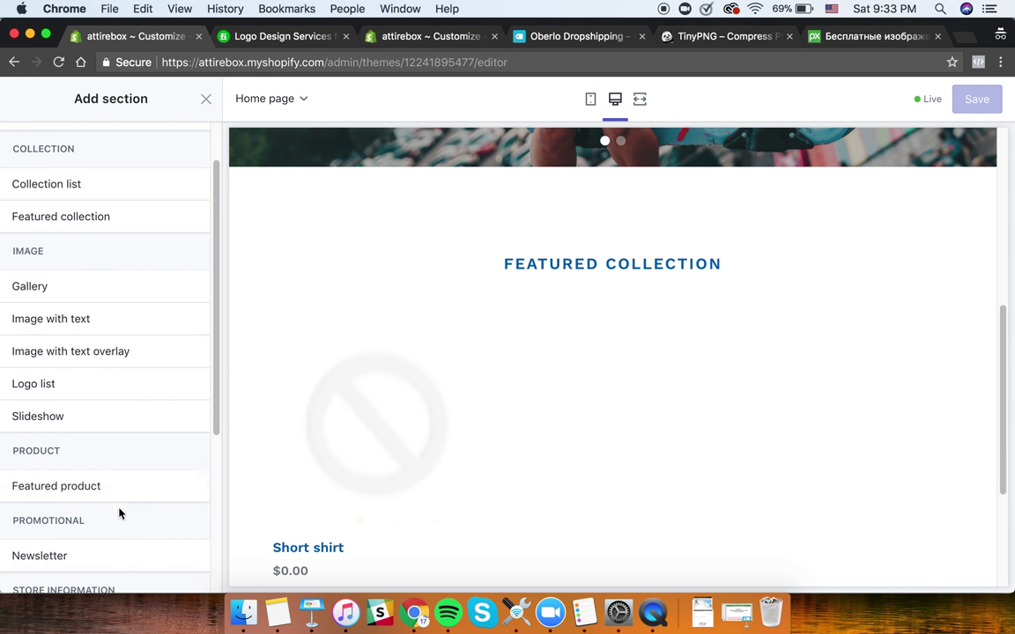
{"action": "mouse_move", "coordinate": [100, 489]}
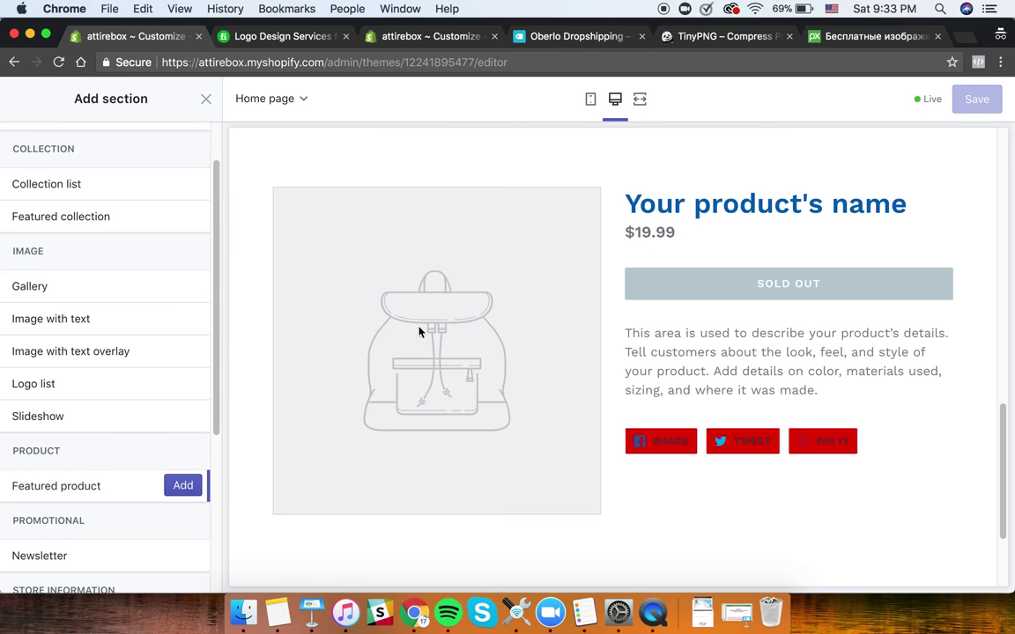
{"action": "scroll", "coordinate": [168, 487], "scroll_direction": "up", "scroll_amount": 2}
{"action": "scroll", "coordinate": [172, 493], "scroll_direction": "down", "scroll_amount": 10}
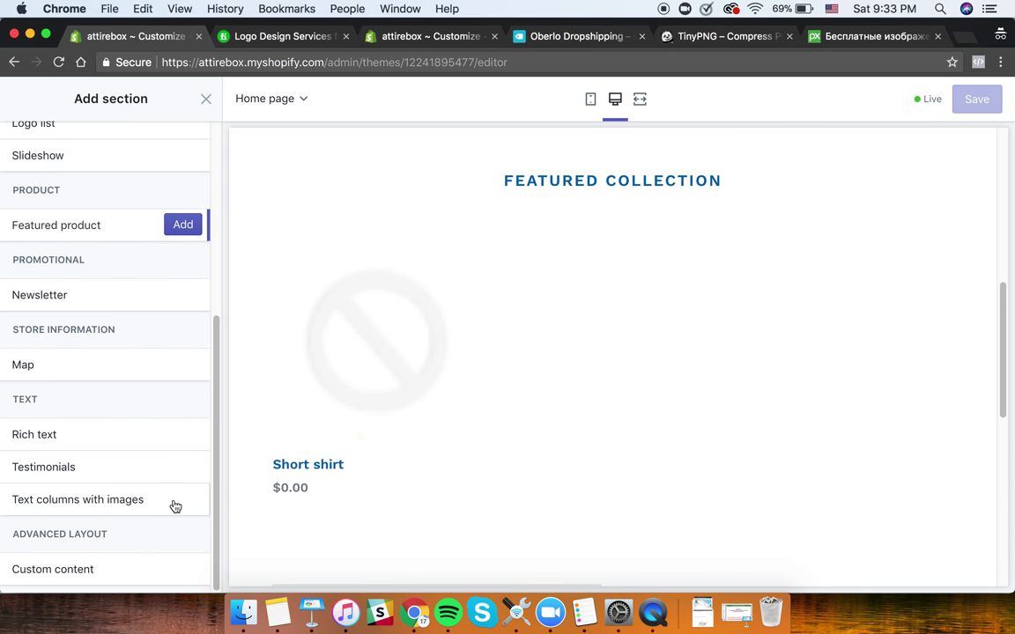
{"action": "scroll", "coordinate": [174, 485], "scroll_direction": "up", "scroll_amount": 5}
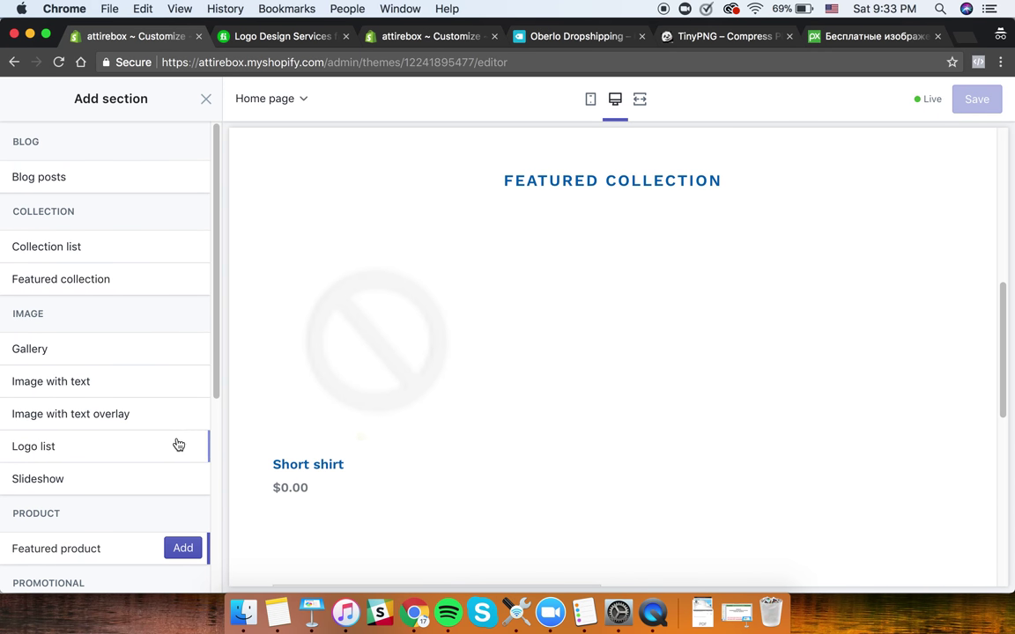
{"action": "left_click", "coordinate": [184, 548]}
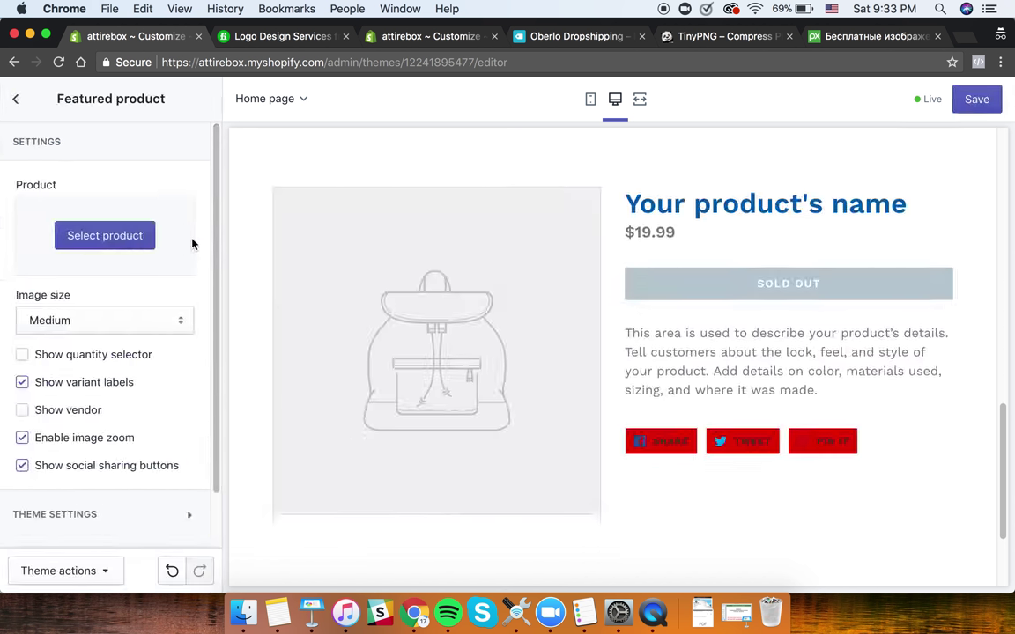
{"action": "left_click", "coordinate": [12, 104]}
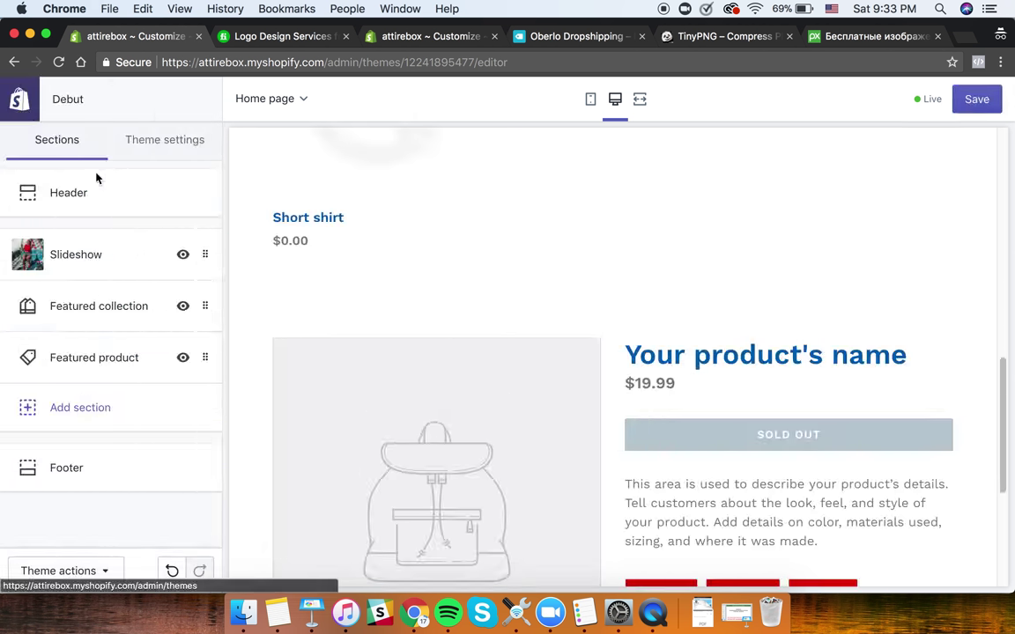
- Look over the whole home page preview from the header through the Featured product section to the footer
{"action": "scroll", "coordinate": [587, 352], "scroll_direction": "up", "scroll_amount": 10}
{"action": "scroll", "coordinate": [603, 354], "scroll_direction": "down", "scroll_amount": 3}
{"action": "scroll", "coordinate": [604, 355], "scroll_direction": "down", "scroll_amount": 10}
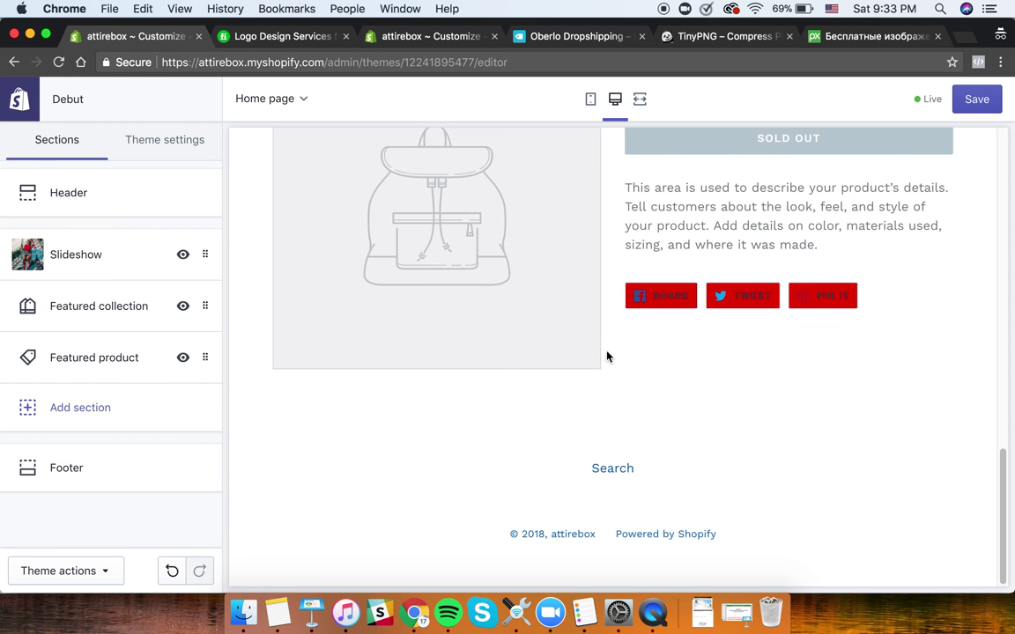
{"action": "scroll", "coordinate": [696, 343], "scroll_direction": "up", "scroll_amount": 15}
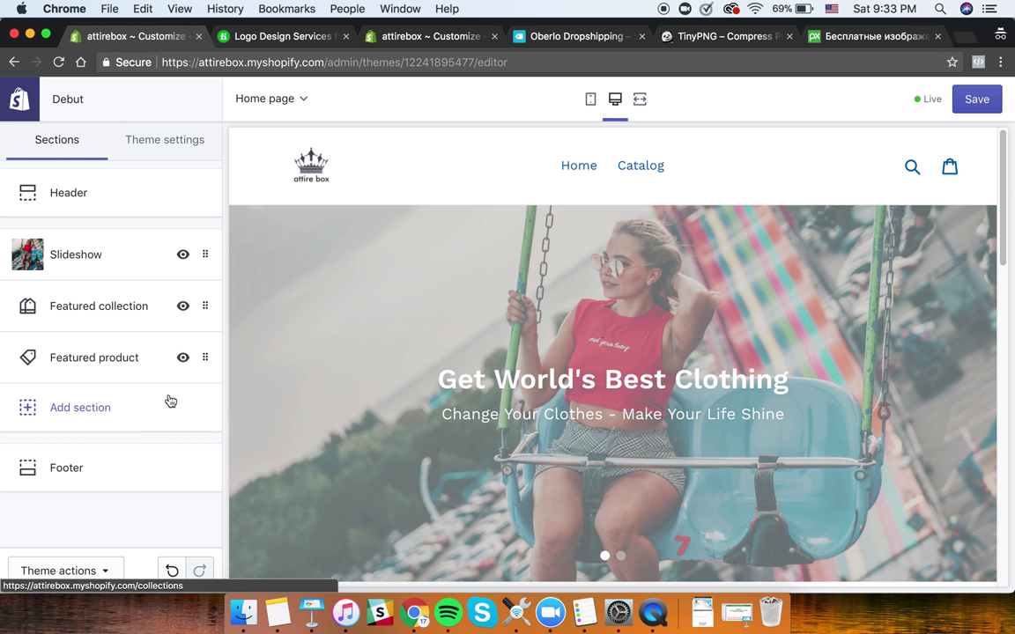
{"action": "scroll", "coordinate": [734, 389], "scroll_direction": "down", "scroll_amount": 15}
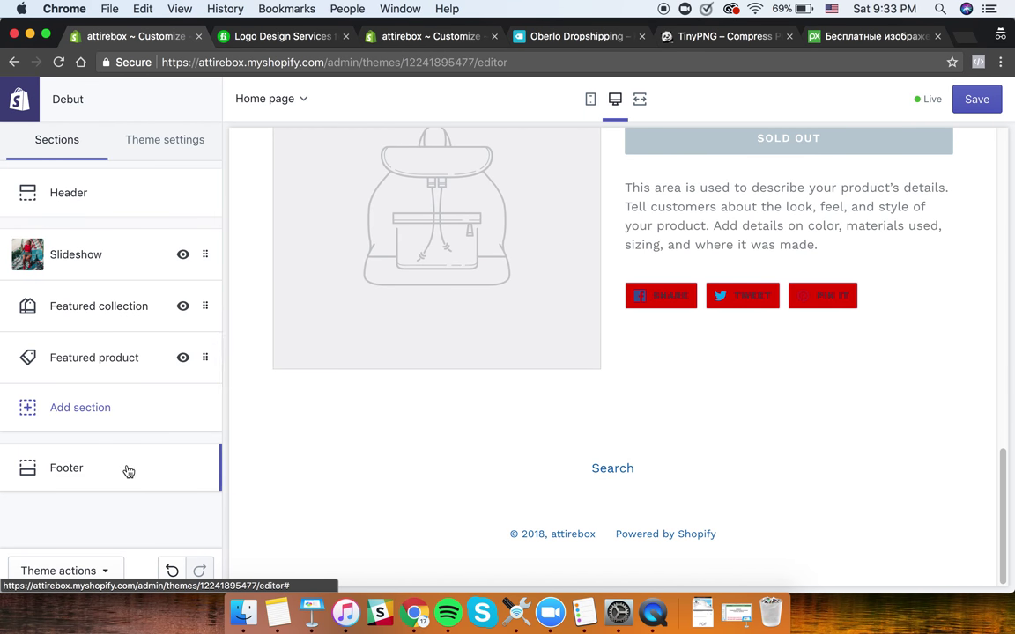
- Browse the available section types, preview the Newsletter section and leave the list without adding anything
{"action": "left_click", "coordinate": [103, 408]}
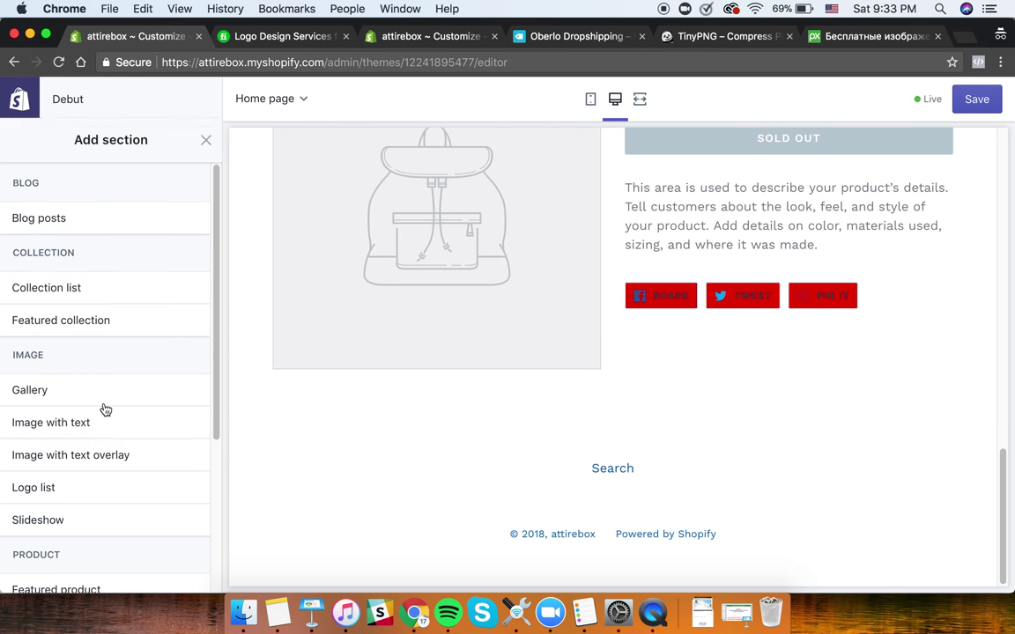
{"action": "scroll", "coordinate": [138, 460], "scroll_direction": "down", "scroll_amount": 5}
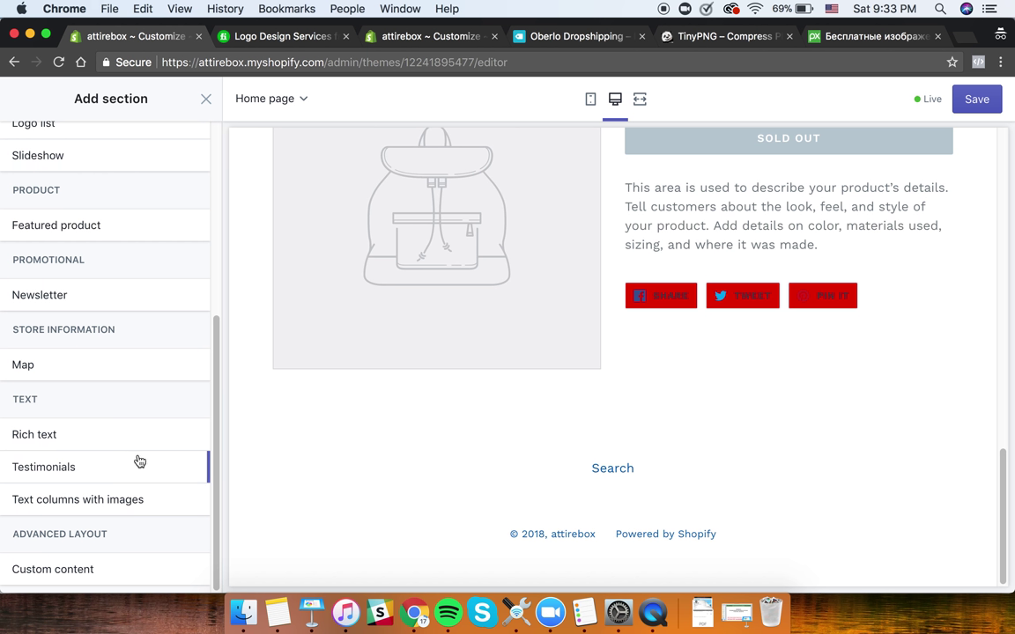
{"action": "left_click", "coordinate": [118, 296]}
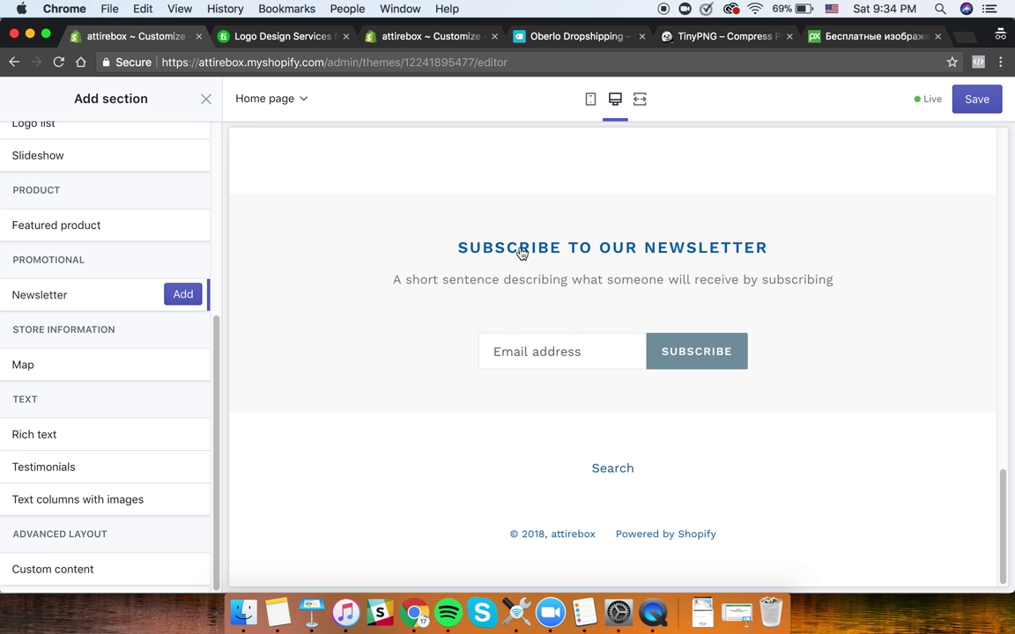
{"action": "left_click_drag", "start_coordinate": [448, 255], "coordinate": [801, 269]}
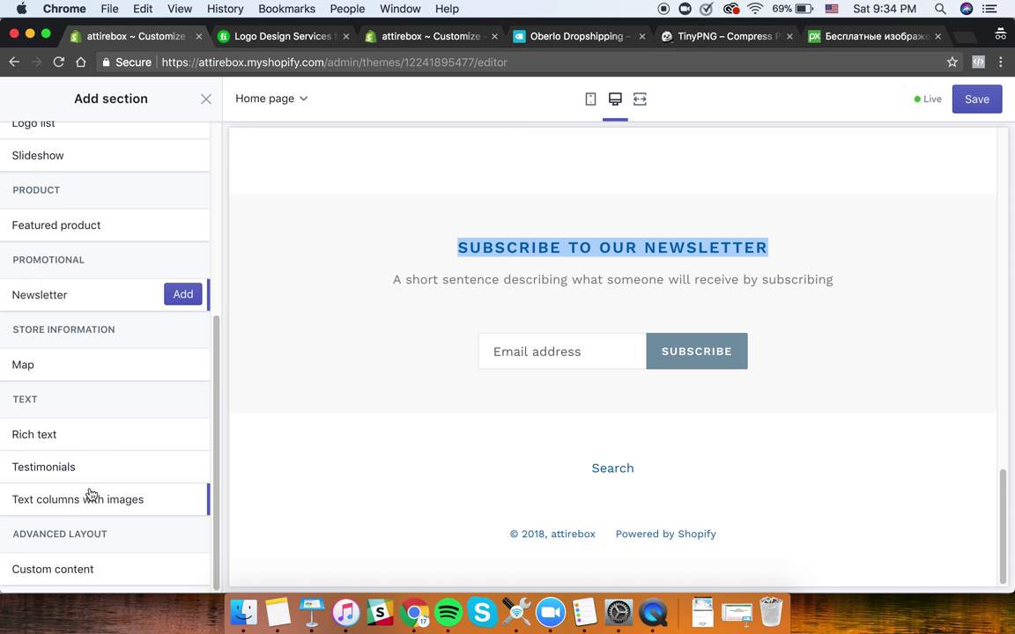
{"action": "scroll", "coordinate": [132, 194], "scroll_direction": "up", "scroll_amount": 4}
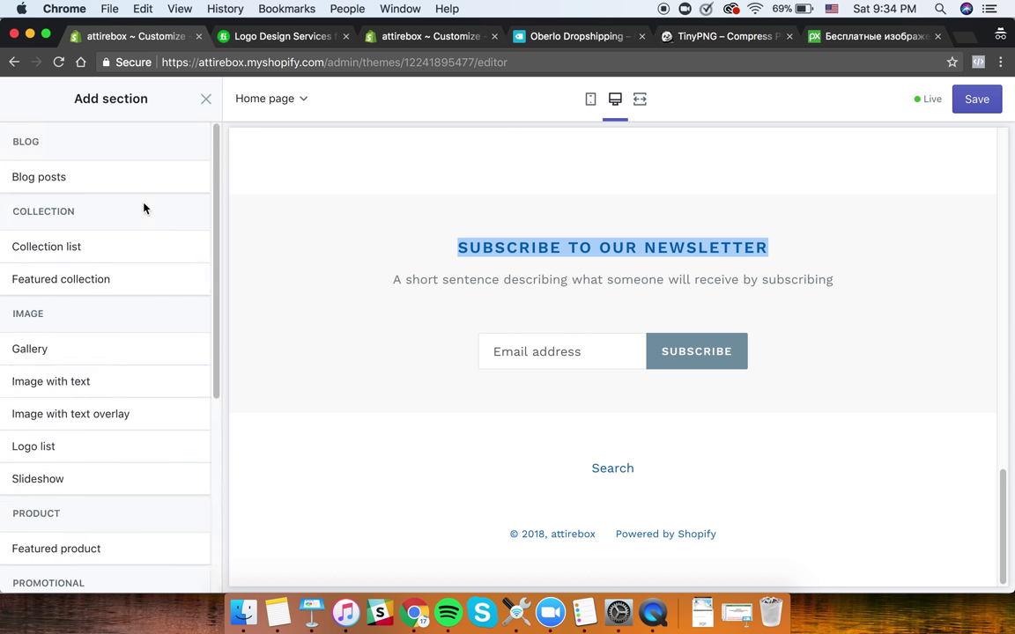
{"action": "left_click", "coordinate": [207, 101]}
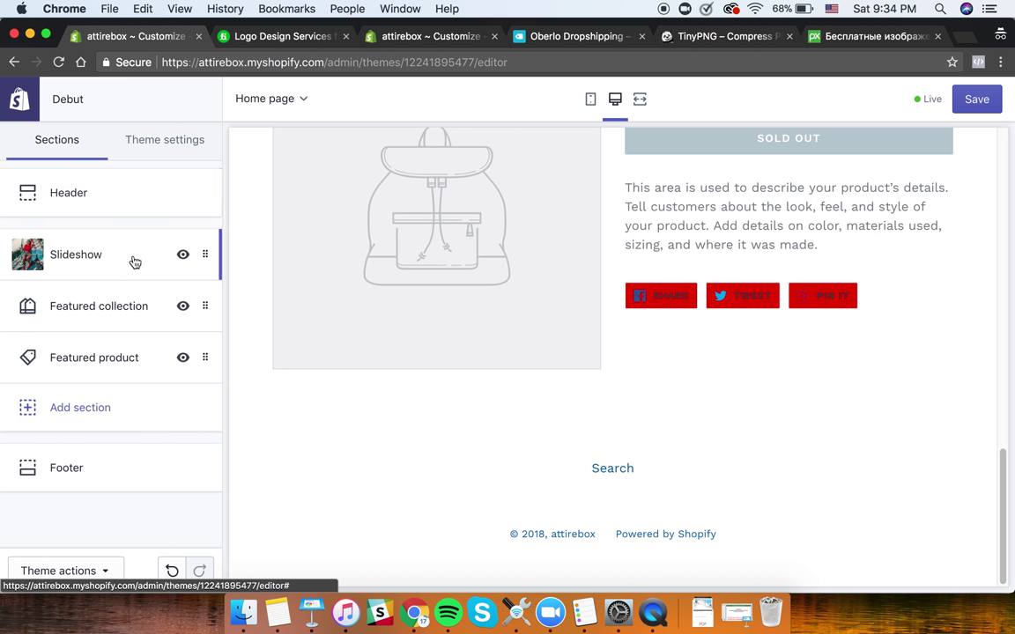
- Set the Featured collection section to 4 products per row and 4 rows
{"action": "left_click", "coordinate": [130, 314]}
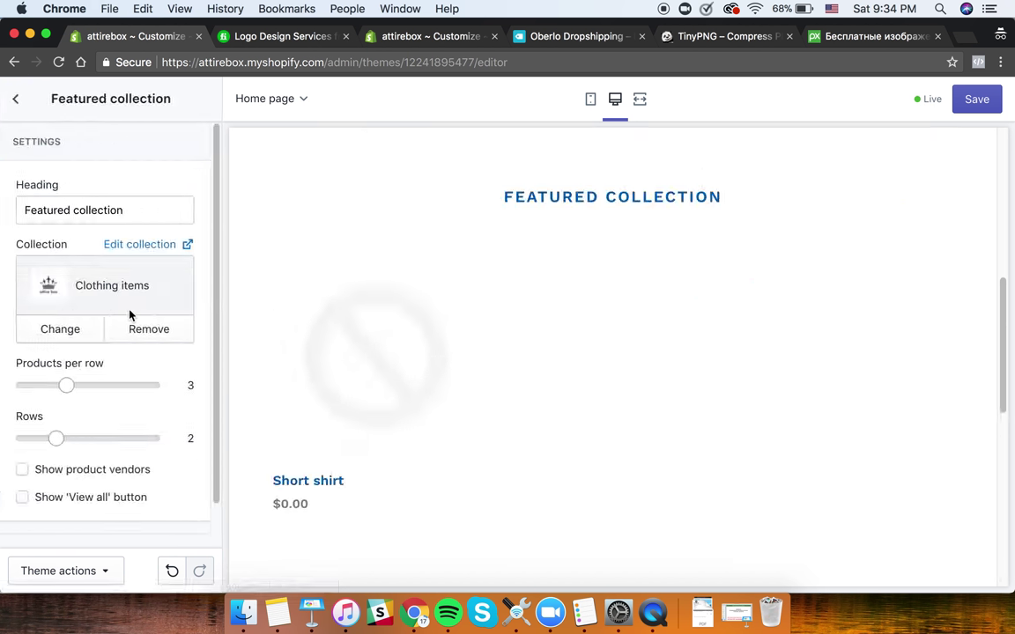
{"action": "scroll", "coordinate": [511, 378], "scroll_direction": "down", "scroll_amount": 4}
{"action": "scroll", "coordinate": [511, 378], "scroll_direction": "up", "scroll_amount": 10}
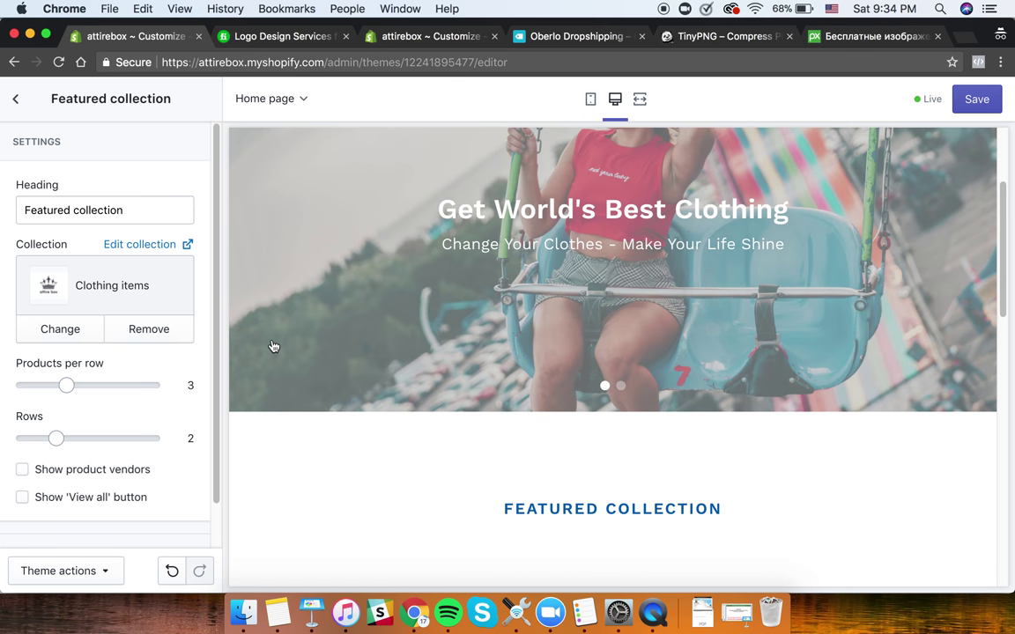
{"action": "left_click", "coordinate": [92, 392]}
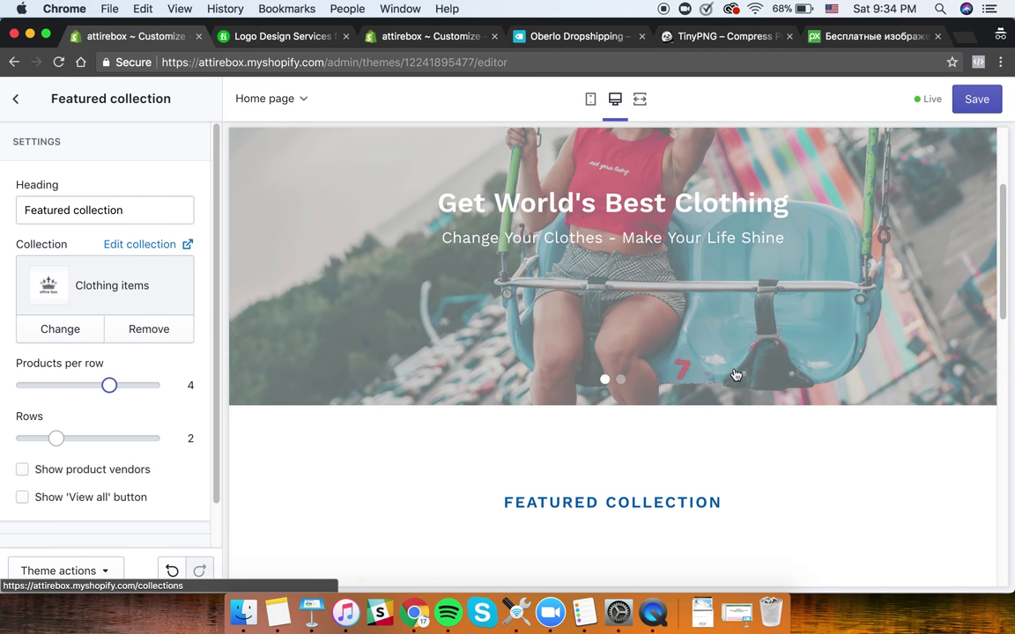
{"action": "scroll", "coordinate": [716, 371], "scroll_direction": "down", "scroll_amount": 3}
{"action": "mouse_move", "coordinate": [117, 385]}
{"action": "left_mouse_down"}
{"action": "mouse_move", "coordinate": [141, 390]}
{"action": "mouse_move", "coordinate": [40, 393]}
{"action": "mouse_move", "coordinate": [104, 389]}
{"action": "left_mouse_up"}
{"action": "scroll", "coordinate": [106, 414], "scroll_direction": "down", "scroll_amount": 2}
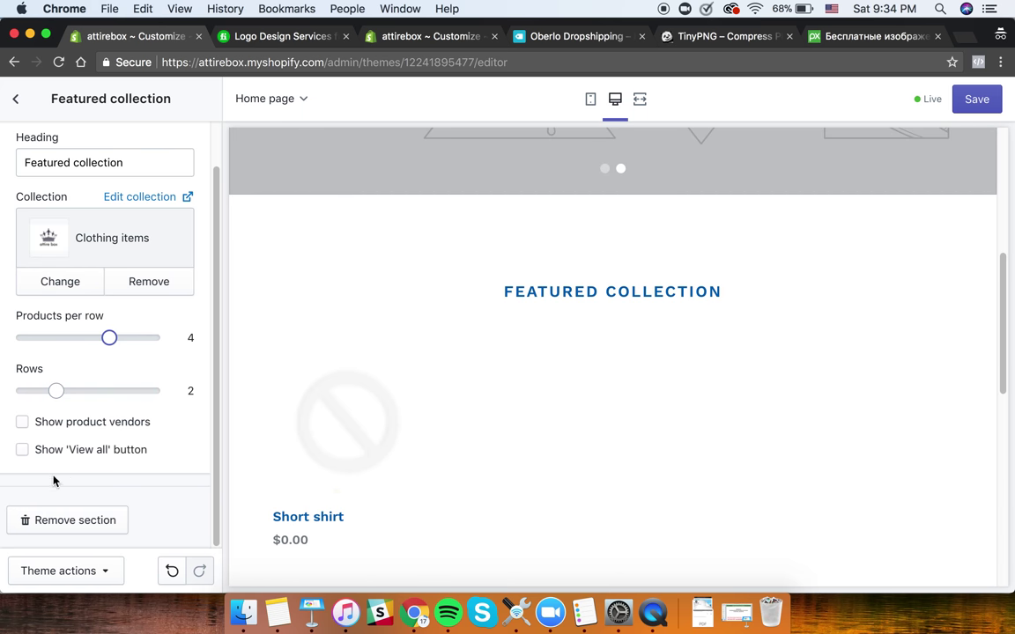
{"action": "left_click_drag", "start_coordinate": [57, 391], "coordinate": [118, 392]}
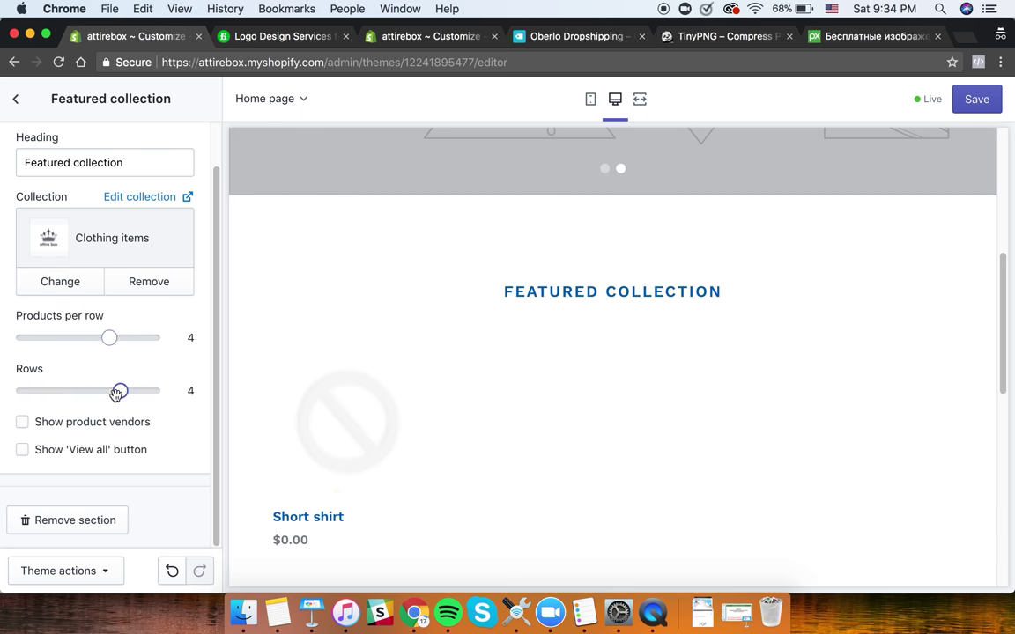
{"action": "scroll", "coordinate": [89, 394], "scroll_direction": "up", "scroll_amount": 2}
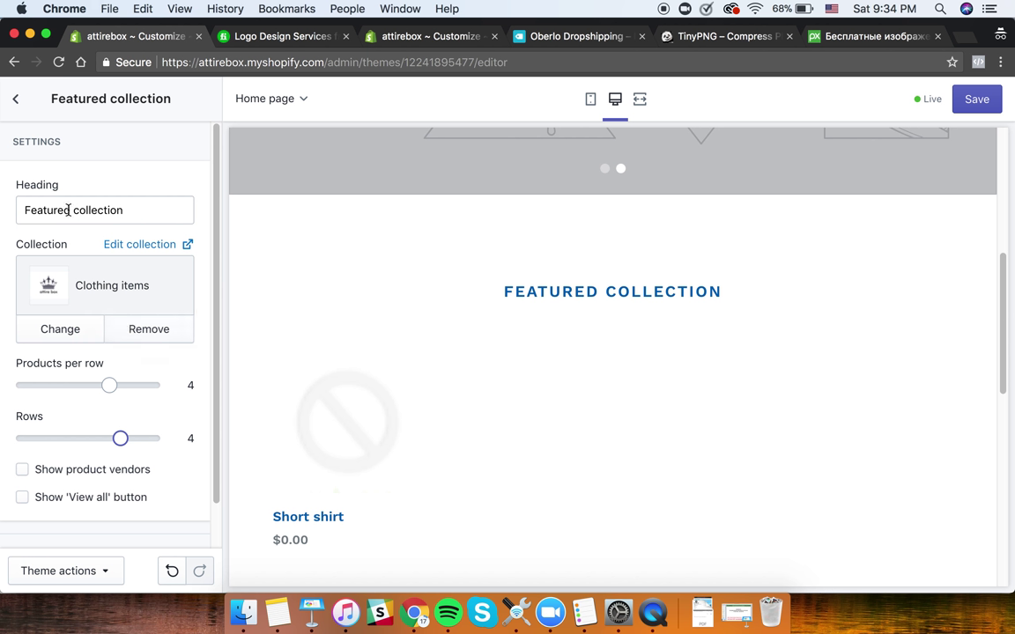
{"action": "left_click", "coordinate": [19, 103]}
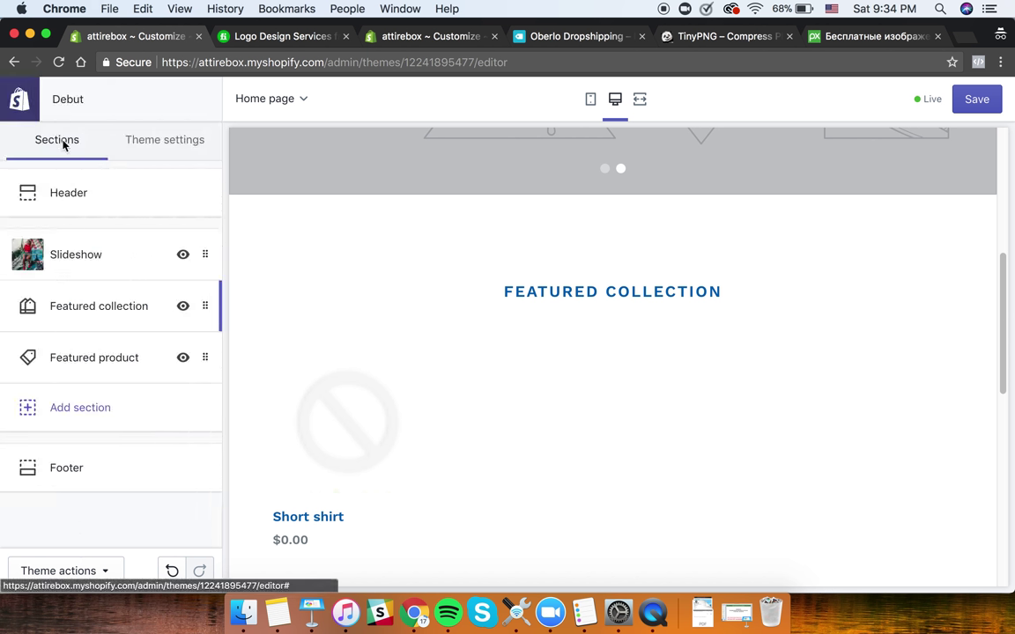
- Review the Featured product section's product choices and display settings without selecting a product
{"action": "left_click", "coordinate": [128, 377]}
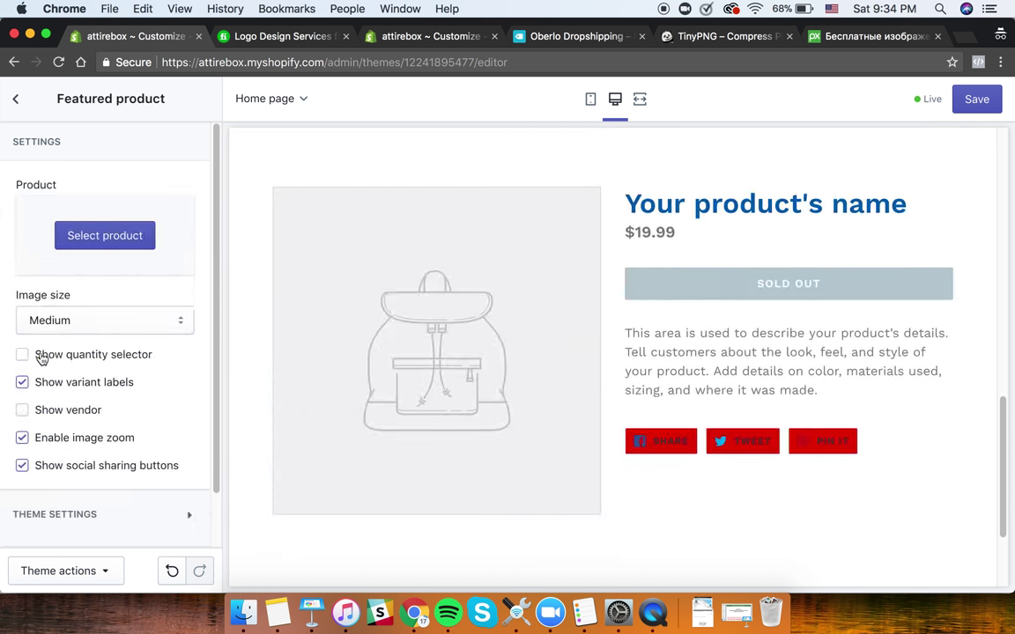
{"action": "left_click", "coordinate": [83, 245]}
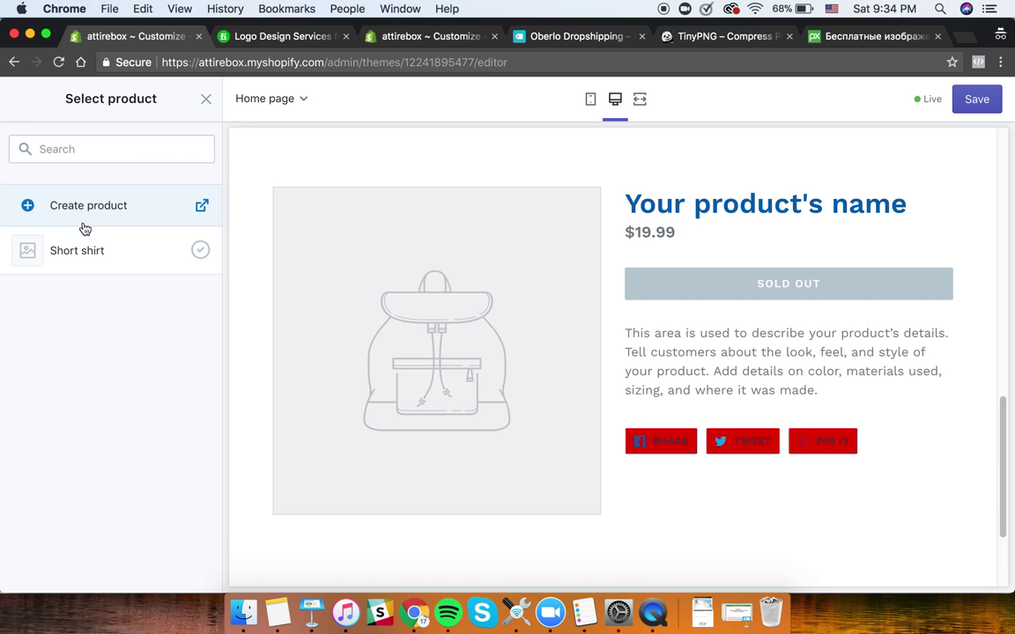
{"action": "left_click", "coordinate": [206, 99]}
{"action": "scroll", "coordinate": [132, 432], "scroll_direction": "down", "scroll_amount": 2}
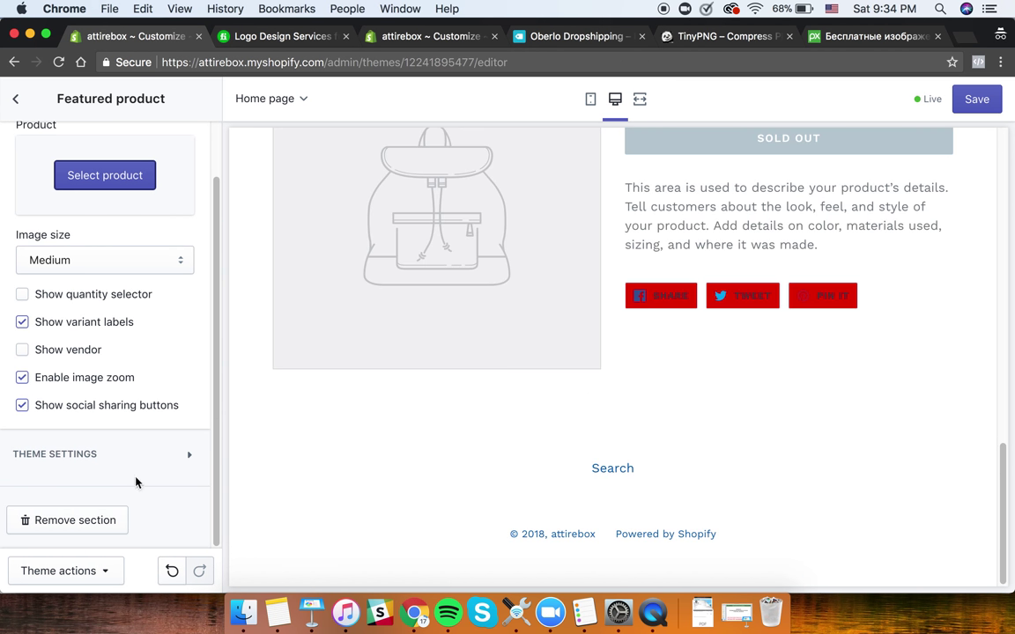
{"action": "scroll", "coordinate": [130, 337], "scroll_direction": "up", "scroll_amount": 2}
{"action": "left_click", "coordinate": [14, 102]}
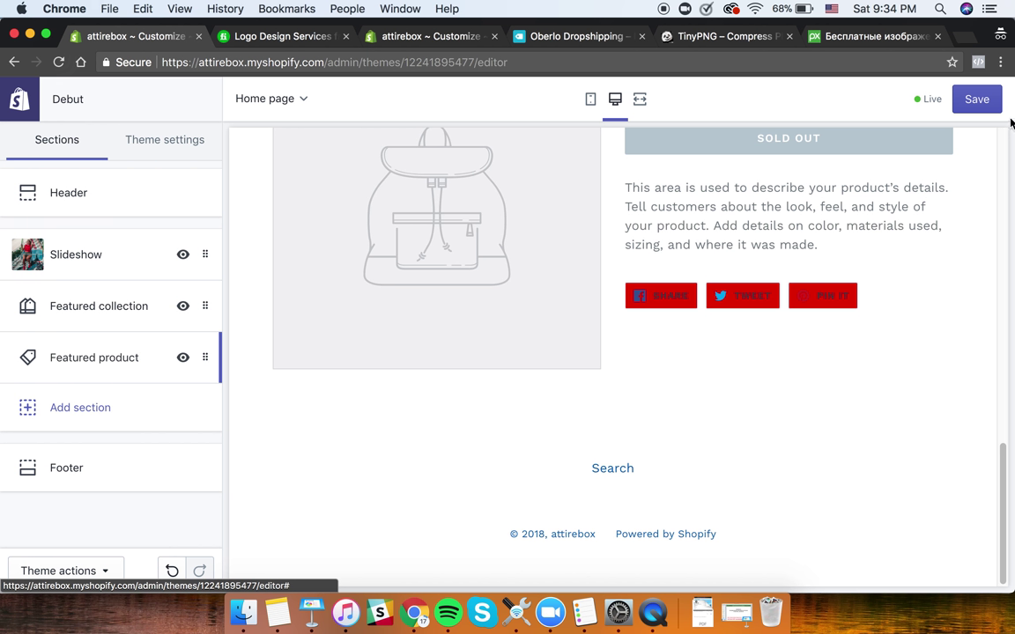
- Save the home page section changes and leave the theme editor
{"action": "left_click", "coordinate": [984, 104]}
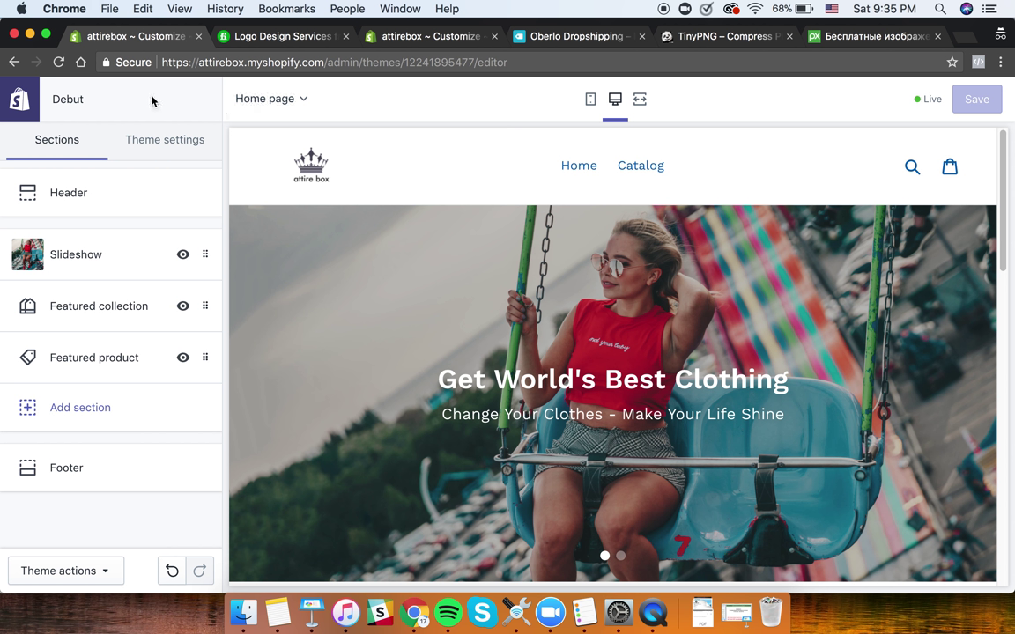
{"action": "left_click", "coordinate": [36, 106]}
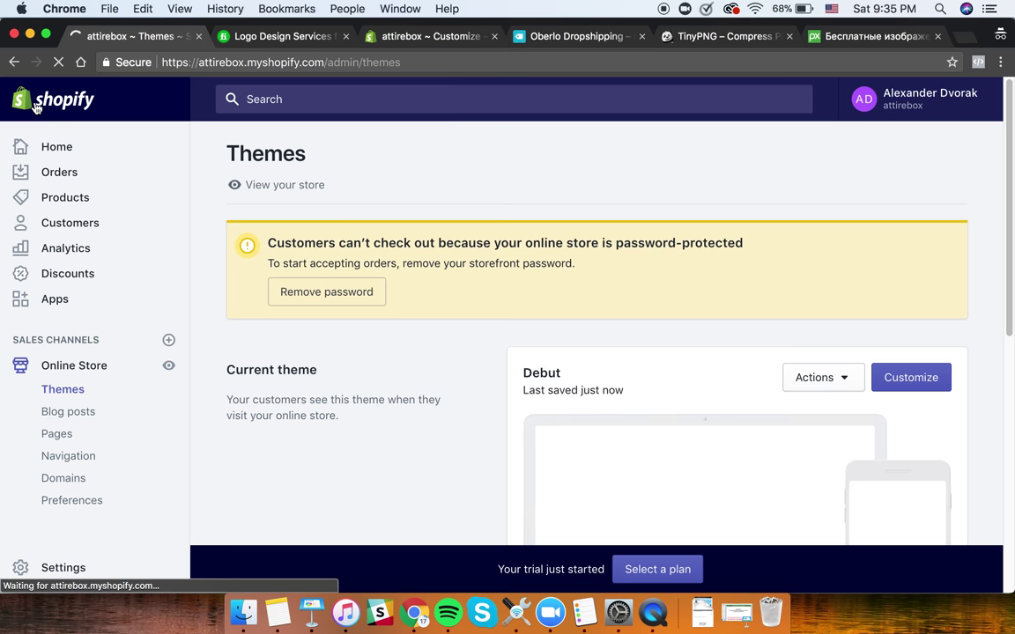
- Open the General page in the store's settings
{"action": "scroll", "coordinate": [155, 324], "scroll_direction": "down", "scroll_amount": 5}
{"action": "left_click", "coordinate": [79, 569]}
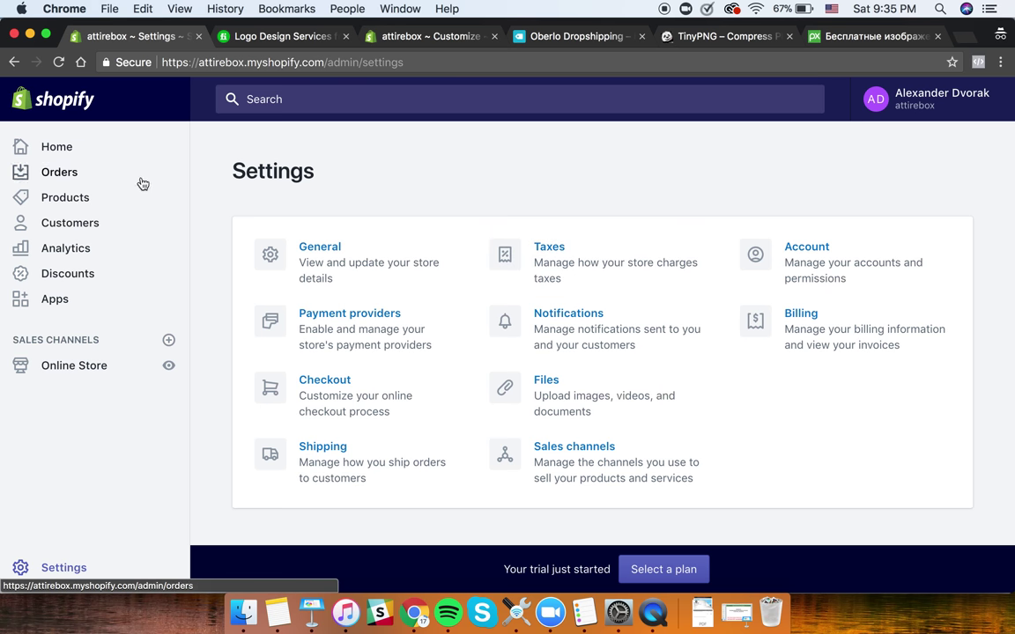
{"action": "left_click", "coordinate": [332, 264]}
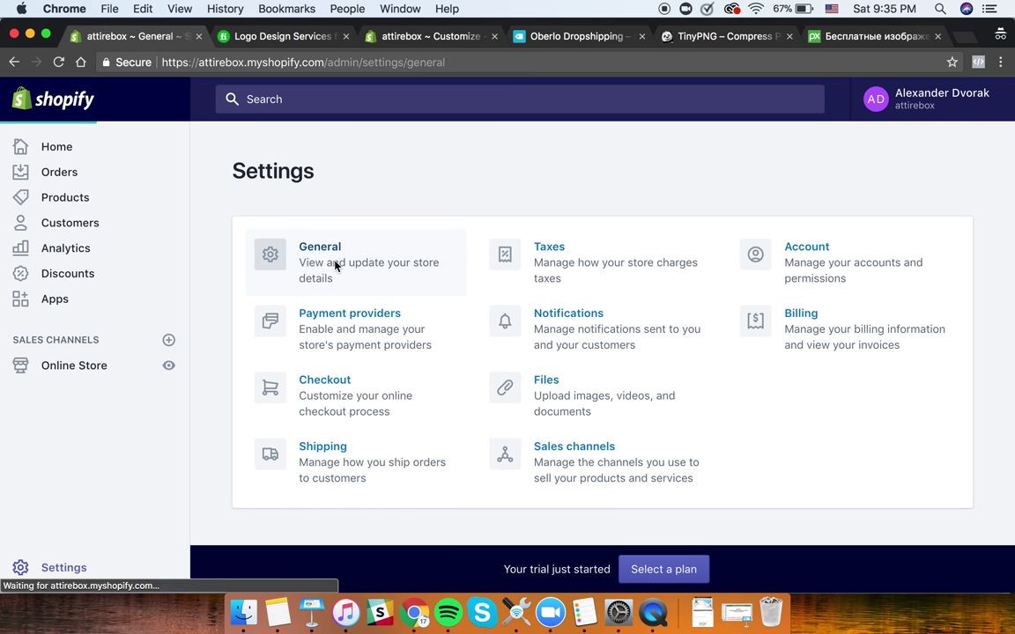
- Review the store details, store address, and standards and formats in the General settings
{"action": "scroll", "coordinate": [554, 304], "scroll_direction": "down", "scroll_amount": 2}
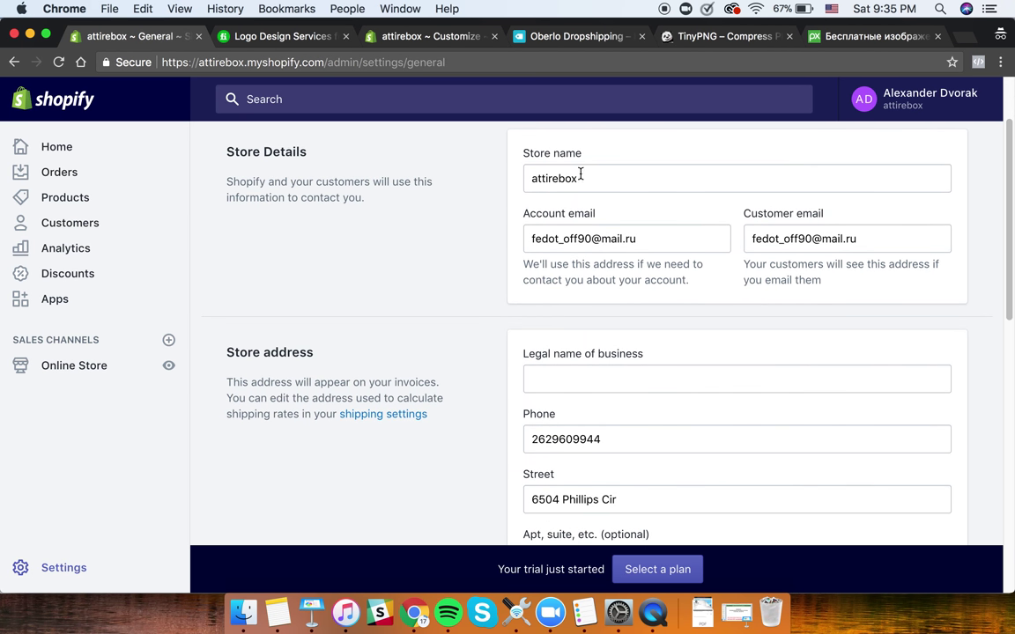
{"action": "left_click_drag", "start_coordinate": [604, 178], "coordinate": [376, 159]}
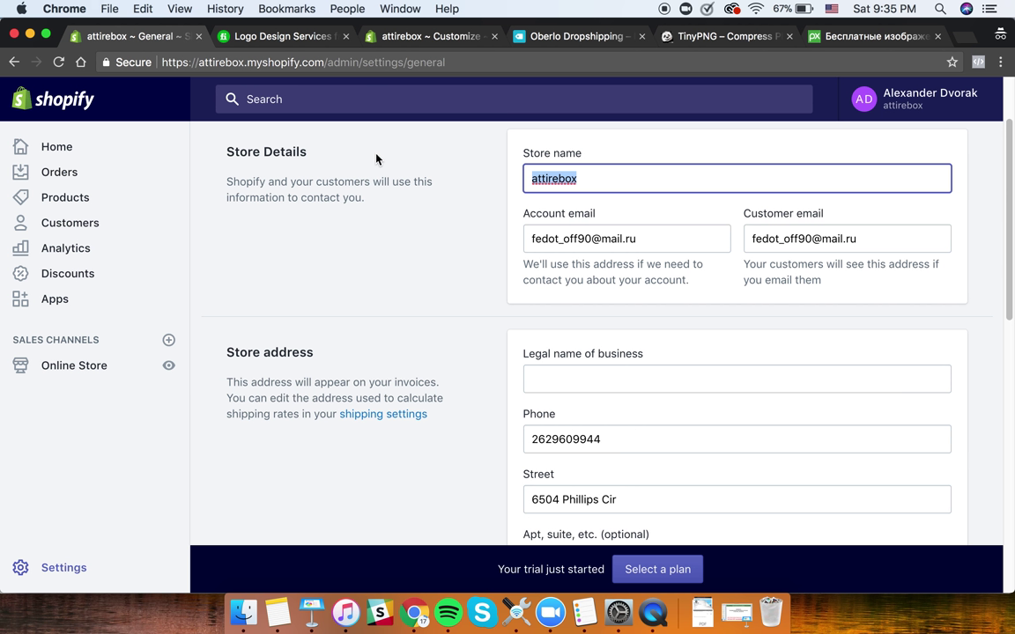
{"action": "left_click", "coordinate": [396, 258]}
{"action": "scroll", "coordinate": [652, 290], "scroll_direction": "down", "scroll_amount": 2}
{"action": "left_click", "coordinate": [582, 309]}
{"action": "scroll", "coordinate": [487, 390], "scroll_direction": "down", "scroll_amount": 15}
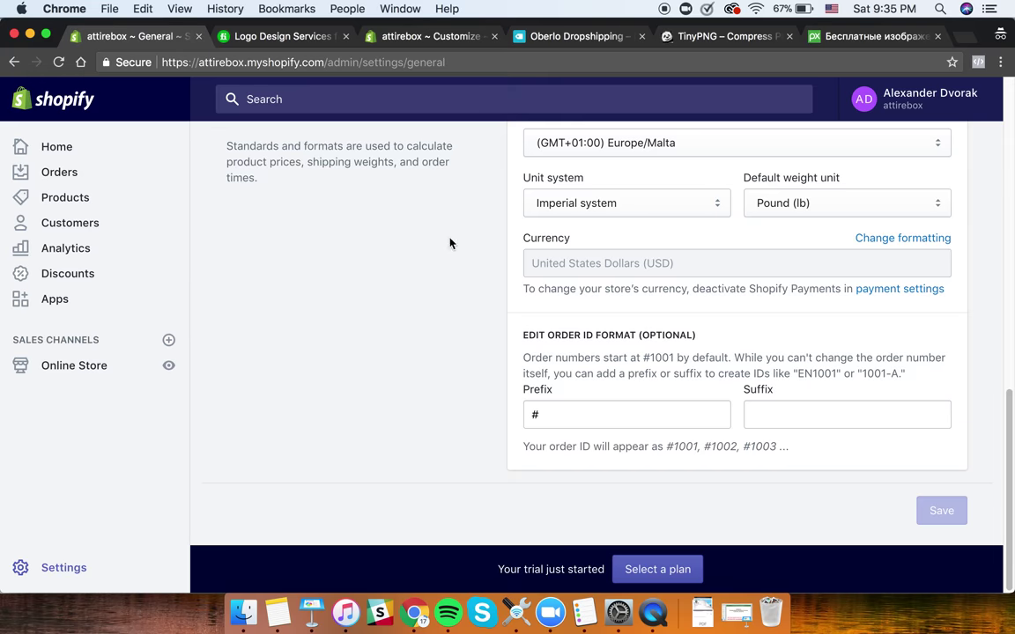
{"action": "scroll", "coordinate": [466, 308], "scroll_direction": "up", "scroll_amount": 15}
{"action": "scroll", "coordinate": [562, 381], "scroll_direction": "down", "scroll_amount": 1}
{"action": "scroll", "coordinate": [600, 211], "scroll_direction": "down", "scroll_amount": 15}
{"action": "scroll", "coordinate": [604, 220], "scroll_direction": "up", "scroll_amount": 15}
{"action": "scroll", "coordinate": [648, 345], "scroll_direction": "down", "scroll_amount": 4}
{"action": "scroll", "coordinate": [649, 344], "scroll_direction": "down", "scroll_amount": 4}
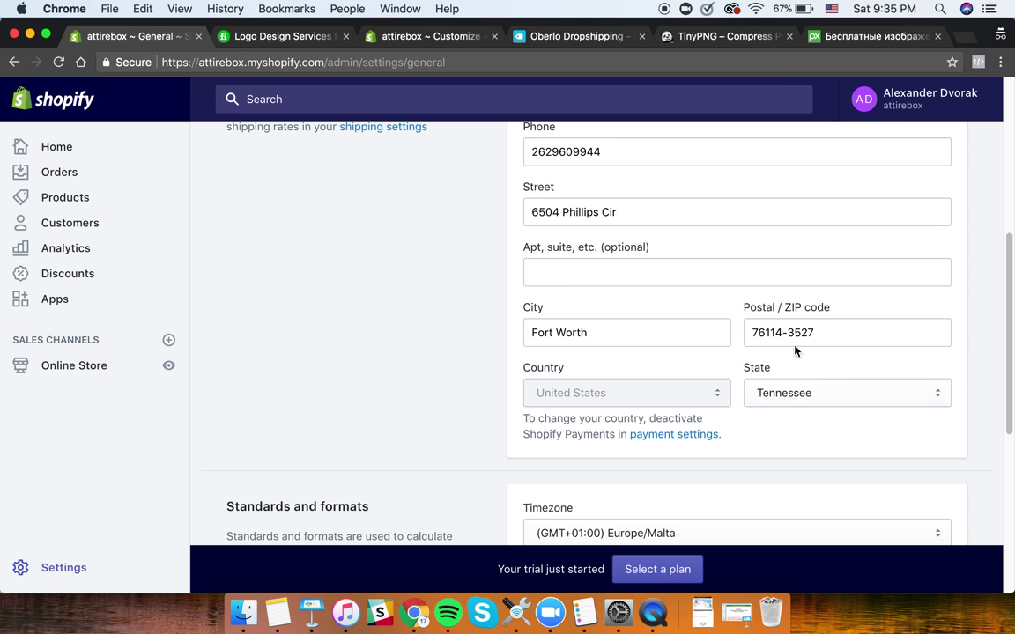
- Review the standards and formats and the order ID format options in the General settings
{"action": "scroll", "coordinate": [649, 391], "scroll_direction": "down", "scroll_amount": 8}
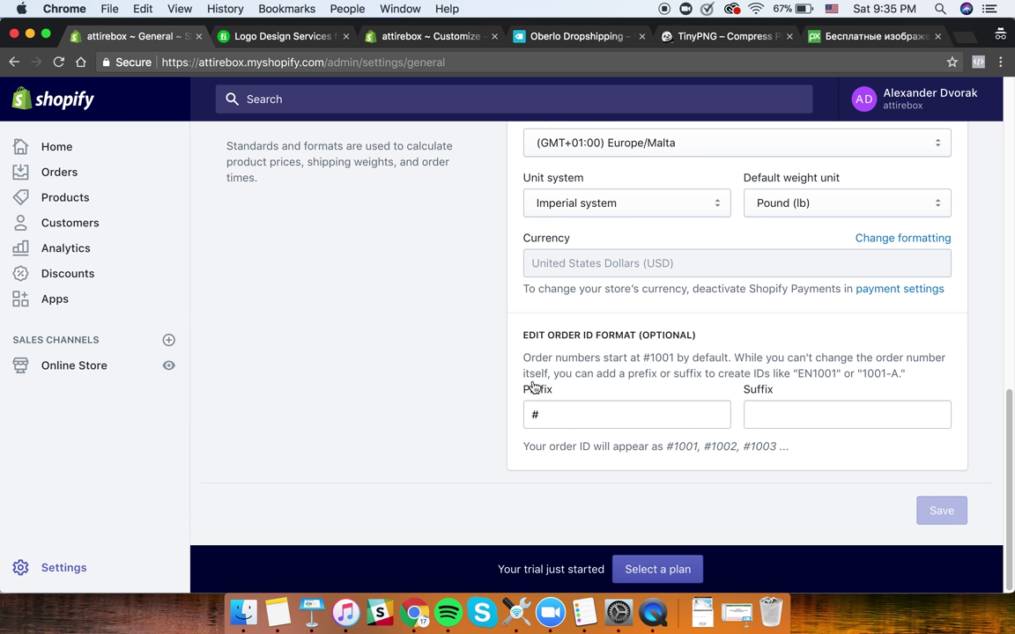
{"action": "left_click_drag", "start_coordinate": [924, 346], "coordinate": [940, 385]}
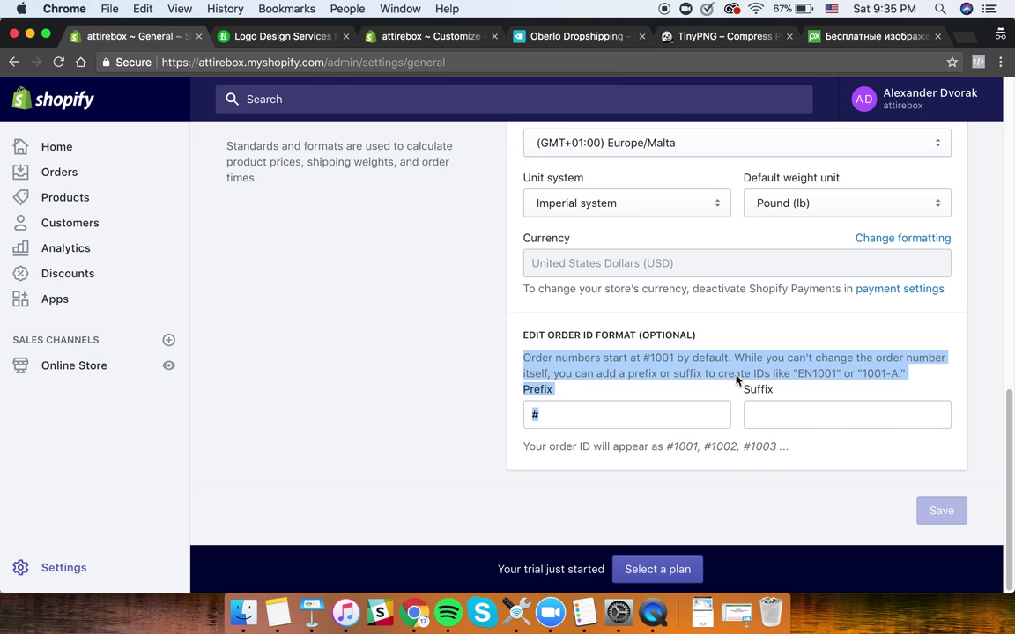
{"action": "left_click", "coordinate": [491, 367]}
{"action": "left_click_drag", "start_coordinate": [521, 349], "coordinate": [695, 334]}
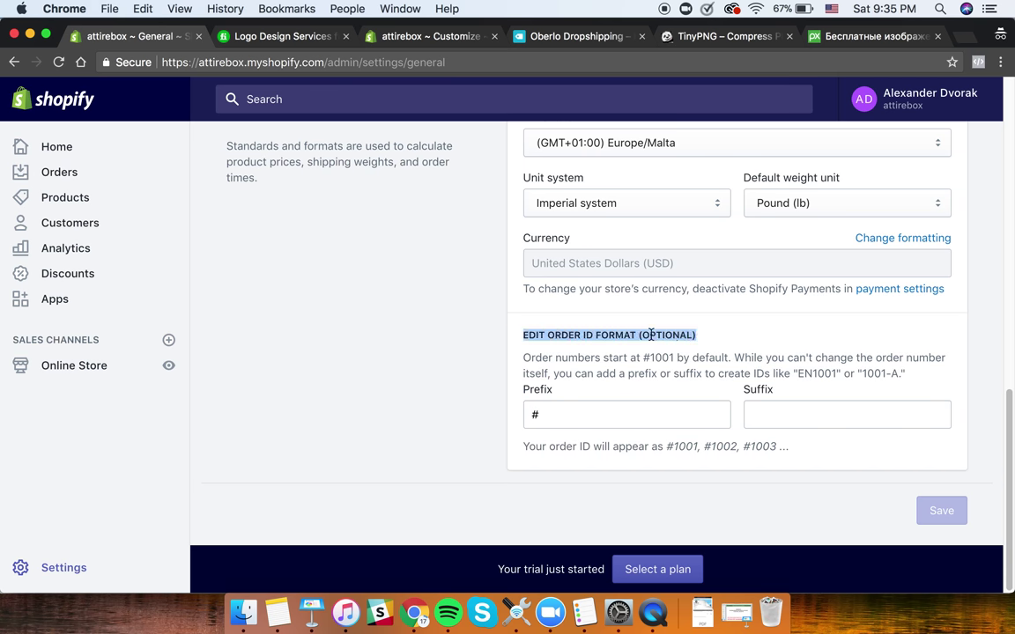
{"action": "scroll", "coordinate": [661, 334], "scroll_direction": "up", "scroll_amount": 2}
{"action": "scroll", "coordinate": [569, 233], "scroll_direction": "up", "scroll_amount": 15}
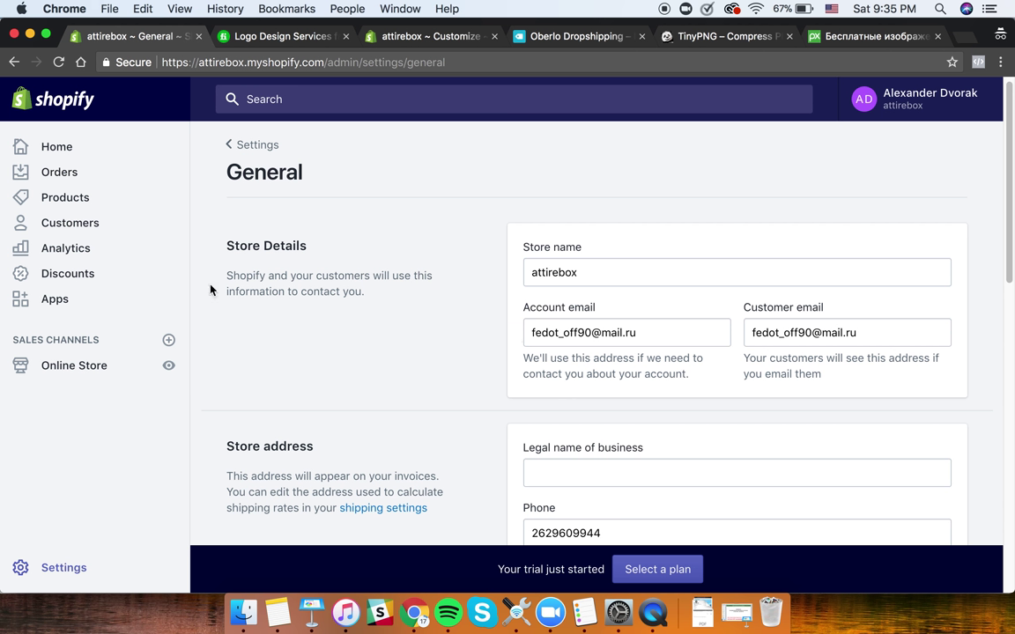
- In the Taxes settings, enable "All taxes are included in my prices" and save the tax settings
{"action": "left_click", "coordinate": [262, 148]}
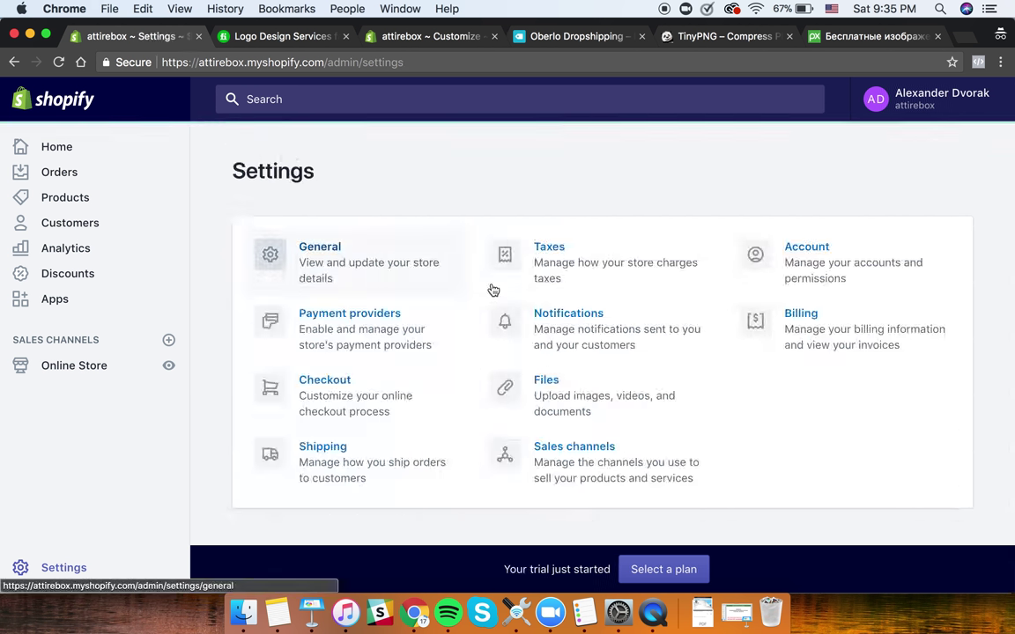
{"action": "left_click", "coordinate": [597, 284]}
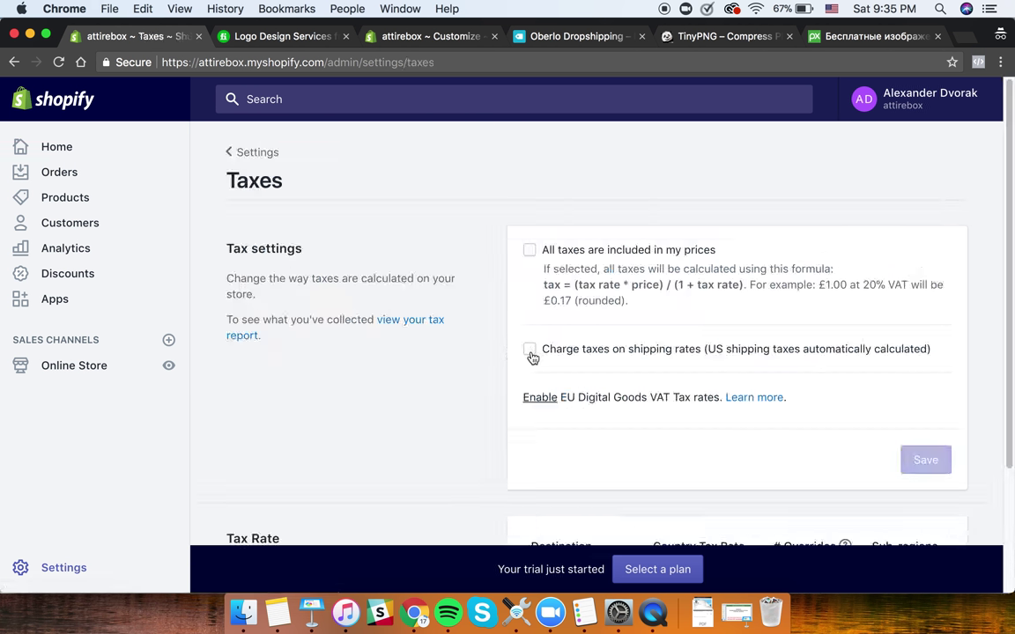
{"action": "left_click", "coordinate": [532, 253]}
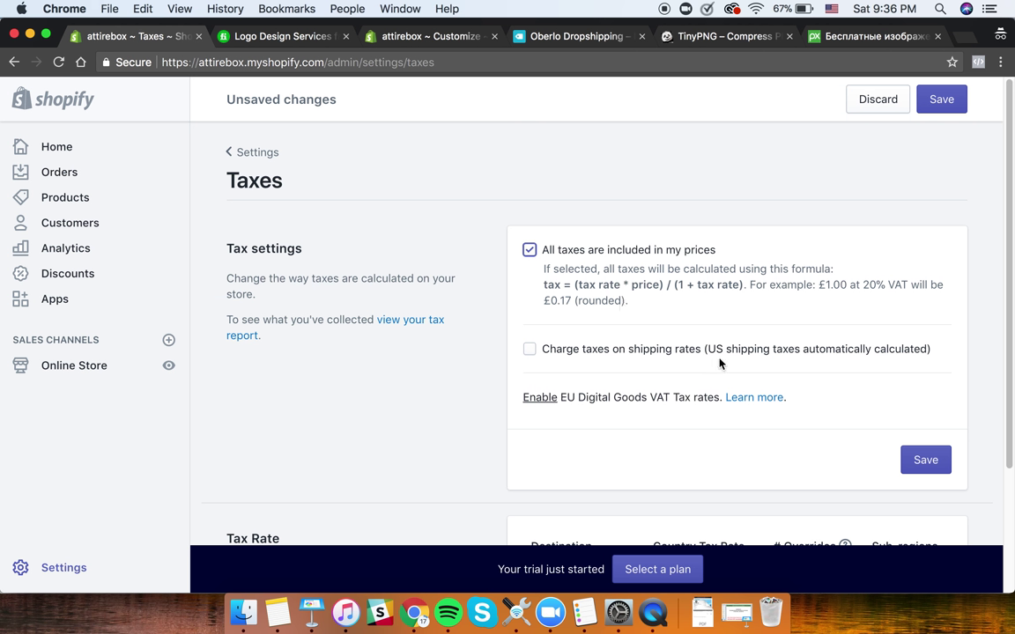
{"action": "scroll", "coordinate": [719, 363], "scroll_direction": "down", "scroll_amount": 4}
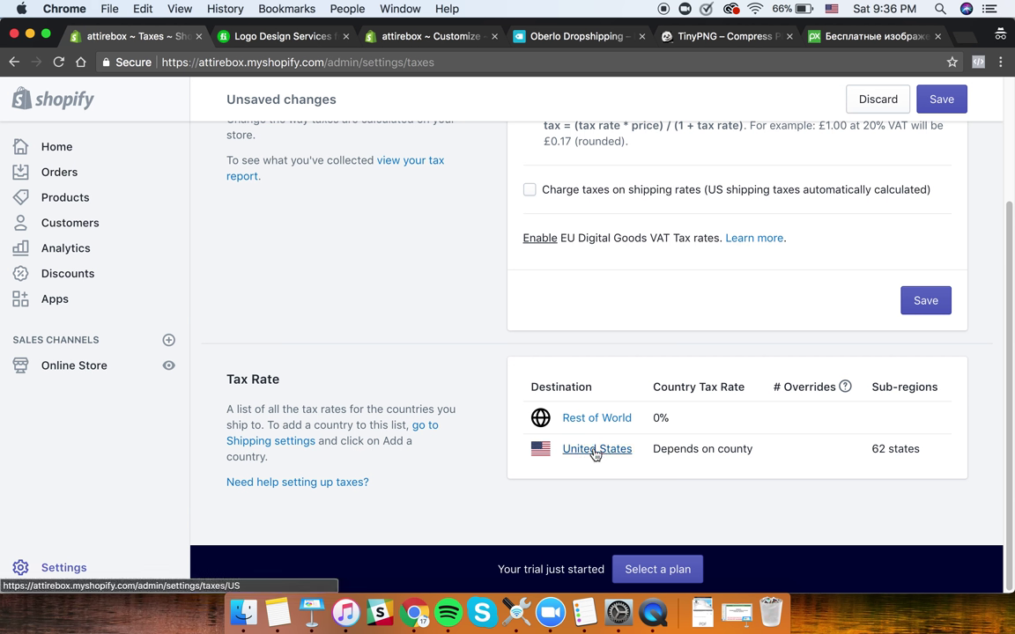
{"action": "scroll", "coordinate": [914, 267], "scroll_direction": "up", "scroll_amount": 3}
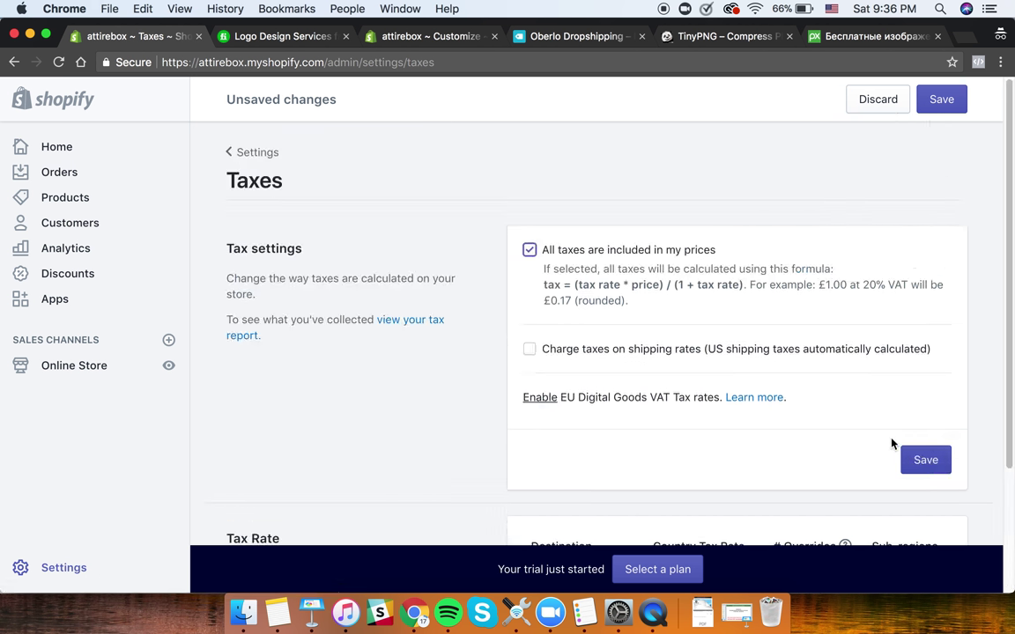
{"action": "scroll", "coordinate": [894, 445], "scroll_direction": "down", "scroll_amount": 3}
{"action": "left_click", "coordinate": [922, 301]}
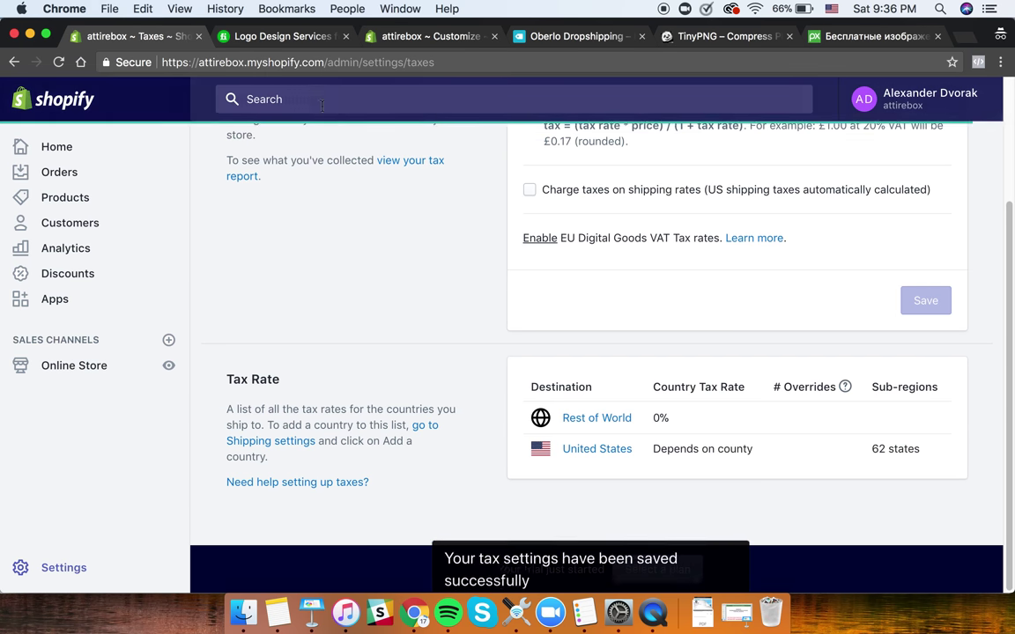
- Open the Account settings and review the member date, current plan, account status and credit card rate in the overview
{"action": "scroll", "coordinate": [374, 242], "scroll_direction": "up", "scroll_amount": 3}
{"action": "left_click", "coordinate": [274, 164]}
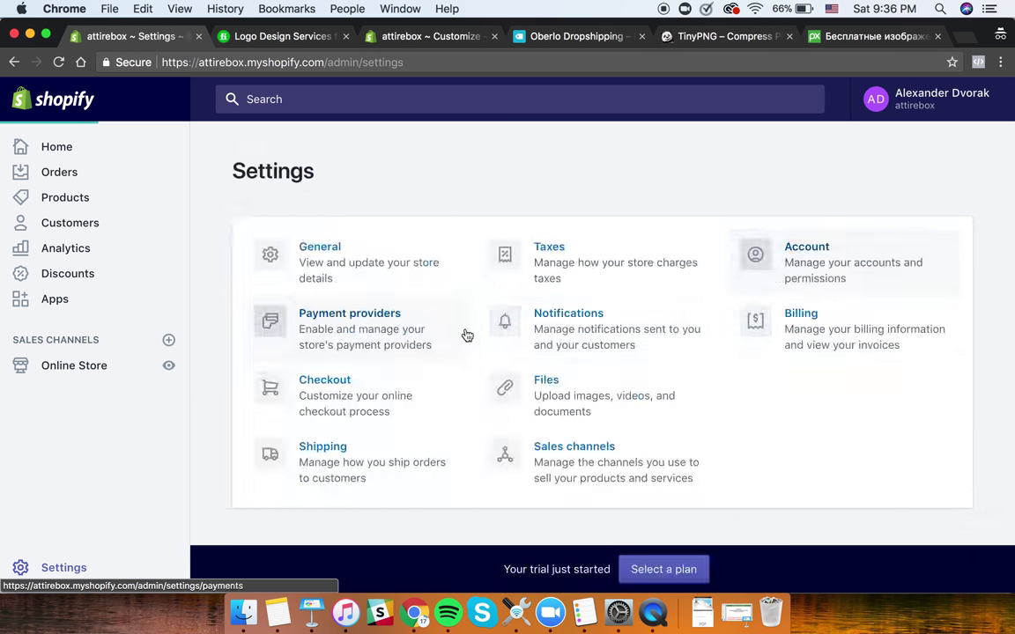
{"action": "left_click", "coordinate": [958, 245]}
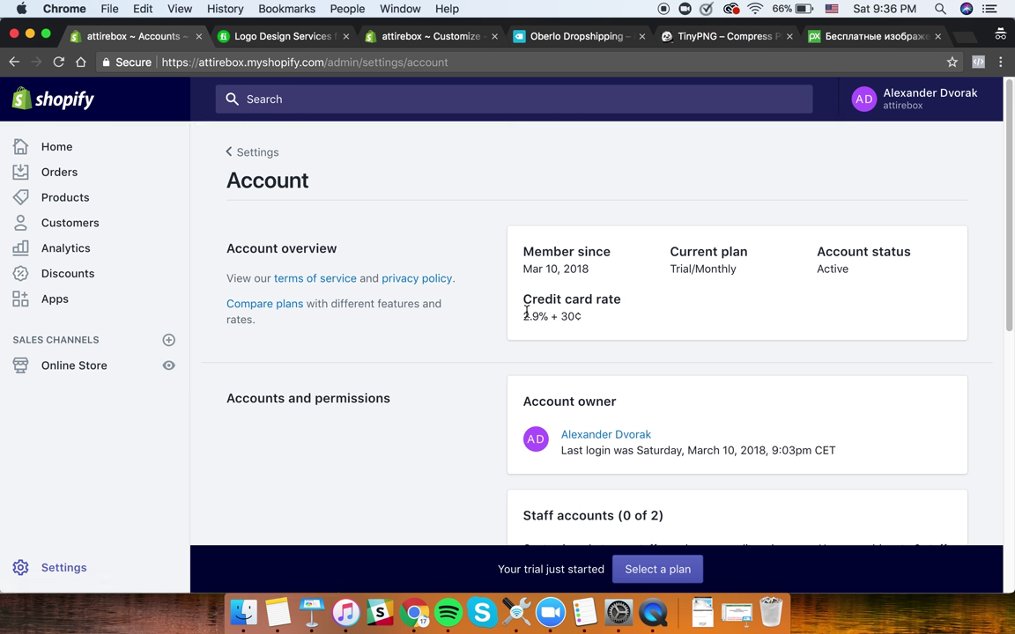
{"action": "left_click_drag", "start_coordinate": [557, 322], "coordinate": [584, 326]}
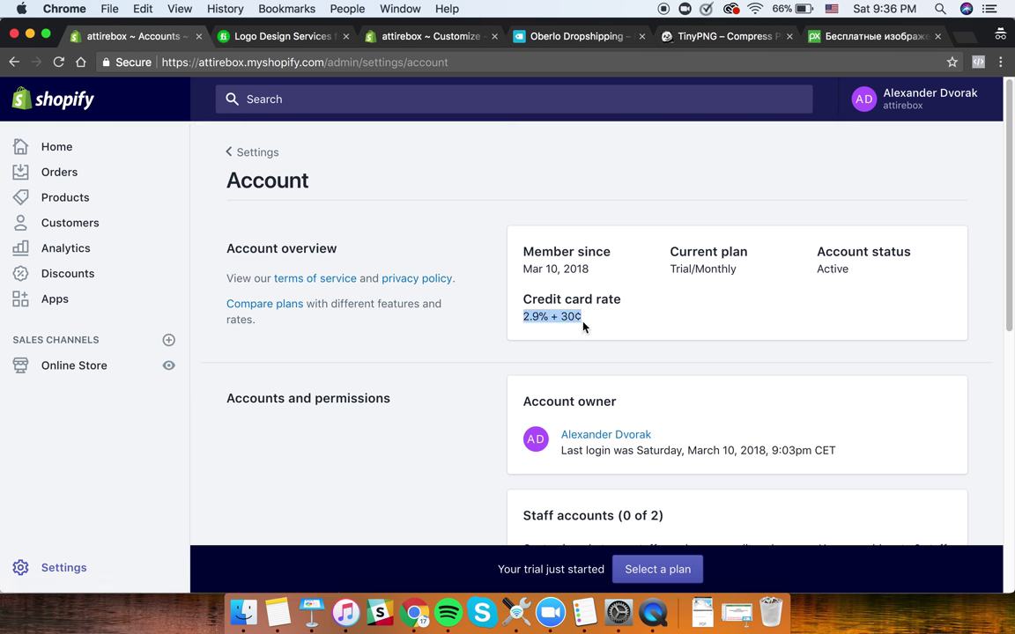
{"action": "left_click", "coordinate": [571, 315], "text": "shift"}
{"action": "left_click_drag", "start_coordinate": [817, 247], "coordinate": [842, 269]}
{"action": "left_click", "coordinate": [811, 281]}
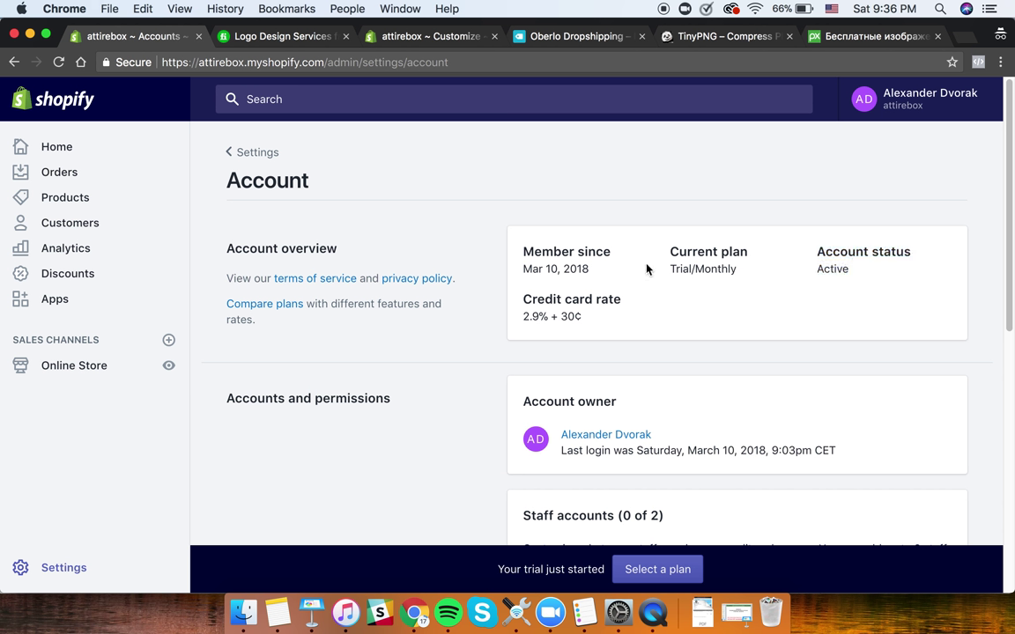
{"action": "left_click_drag", "start_coordinate": [667, 246], "coordinate": [774, 285]}
{"action": "left_click_drag", "start_coordinate": [518, 245], "coordinate": [605, 276]}
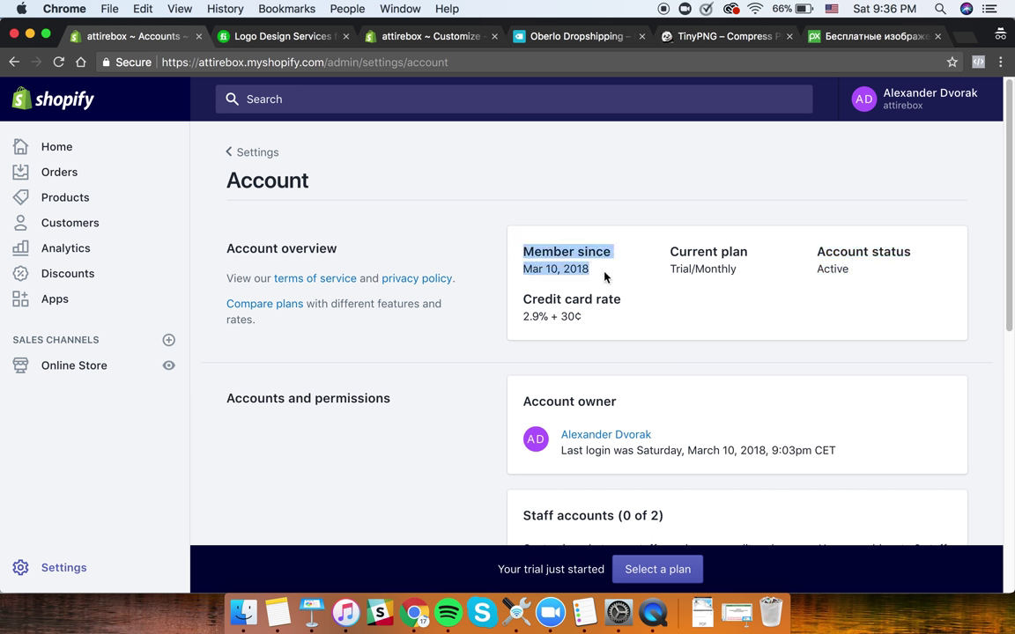
- Open the form for adding a staff account, examine its name, email and permission fields, and return to the Account page without sending an invite
{"action": "scroll", "coordinate": [348, 315], "scroll_direction": "down", "scroll_amount": 1}
{"action": "scroll", "coordinate": [349, 315], "scroll_direction": "down", "scroll_amount": 4}
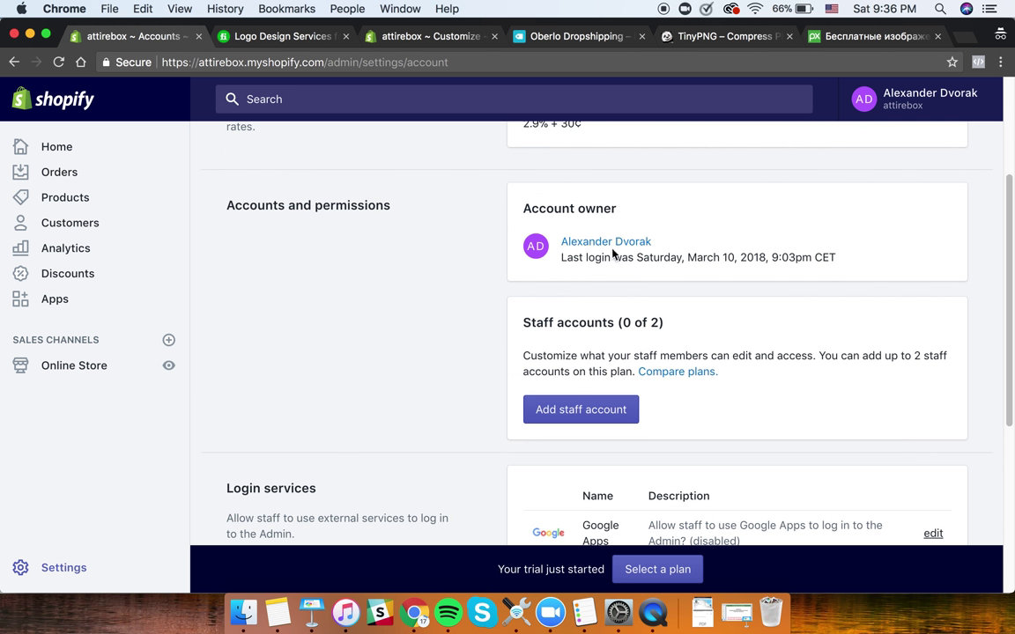
{"action": "scroll", "coordinate": [616, 327], "scroll_direction": "down", "scroll_amount": 1}
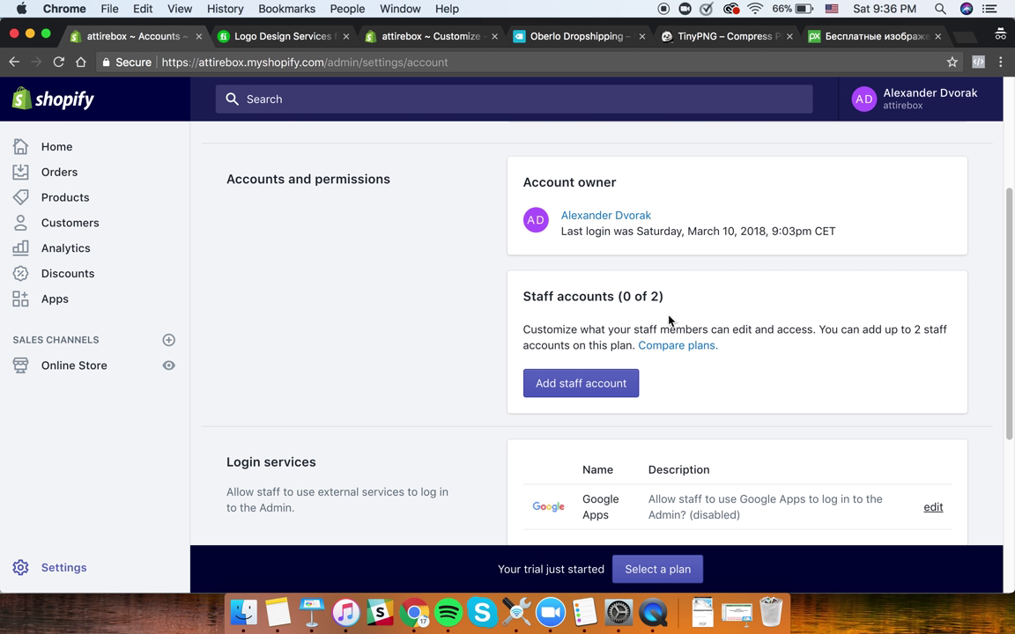
{"action": "left_click", "coordinate": [606, 386]}
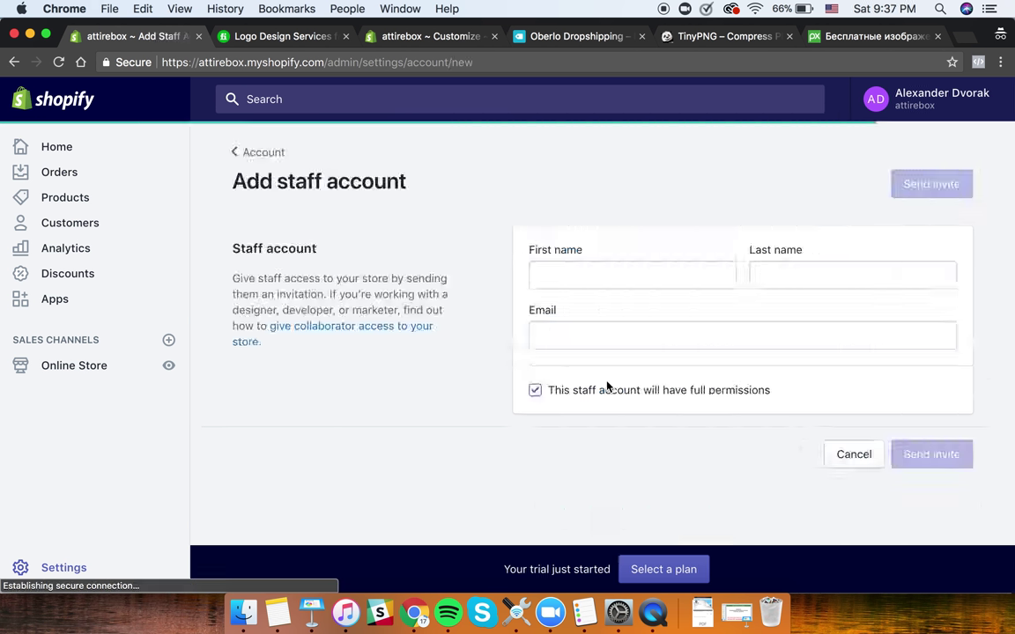
{"action": "left_click", "coordinate": [568, 282]}
{"action": "left_click", "coordinate": [580, 281]}
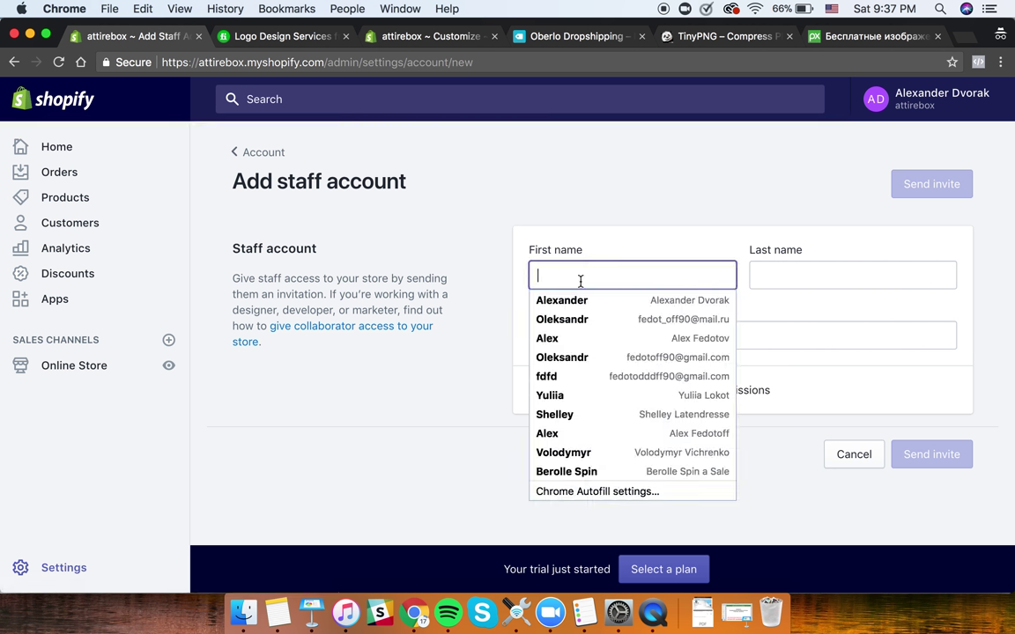
{"action": "left_click", "coordinate": [485, 310]}
{"action": "left_click", "coordinate": [553, 272]}
{"action": "left_click", "coordinate": [800, 269]}
{"action": "left_click_drag", "start_coordinate": [238, 310], "coordinate": [466, 313]}
{"action": "left_click", "coordinate": [451, 358]}
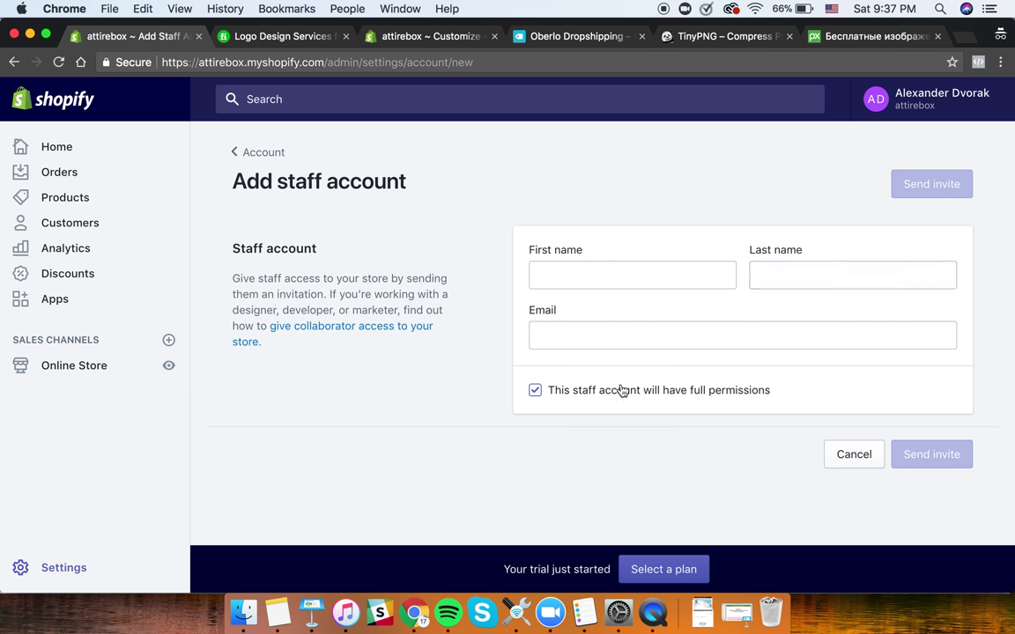
{"action": "left_click", "coordinate": [585, 336]}
{"action": "left_click", "coordinate": [231, 444]}
{"action": "left_click", "coordinate": [242, 160]}
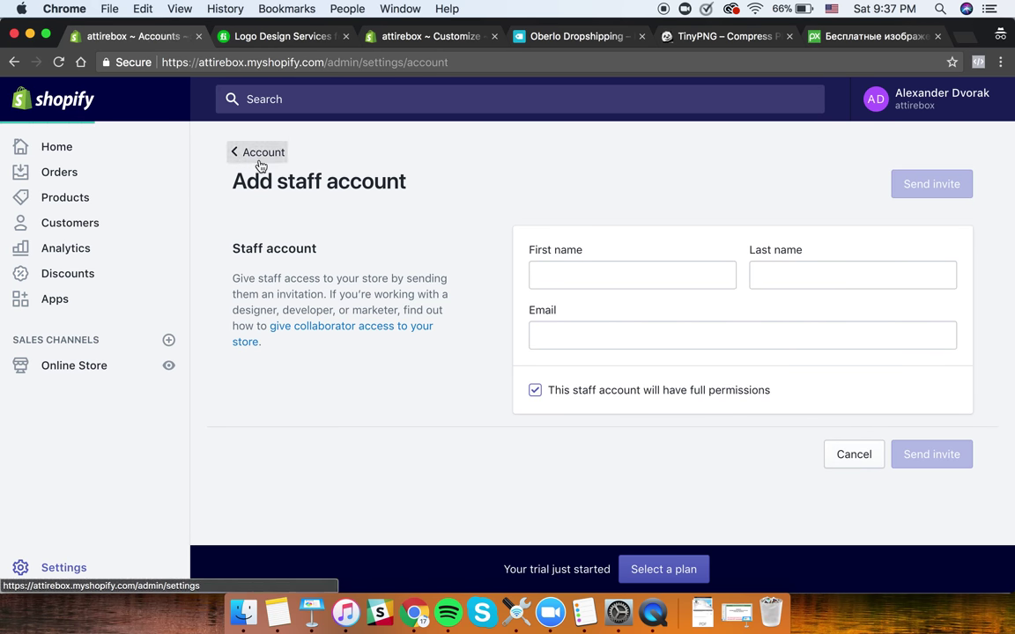
- Look over the staff accounts, login services and store status sections of the Account page
{"action": "scroll", "coordinate": [618, 353], "scroll_direction": "down", "scroll_amount": 4}
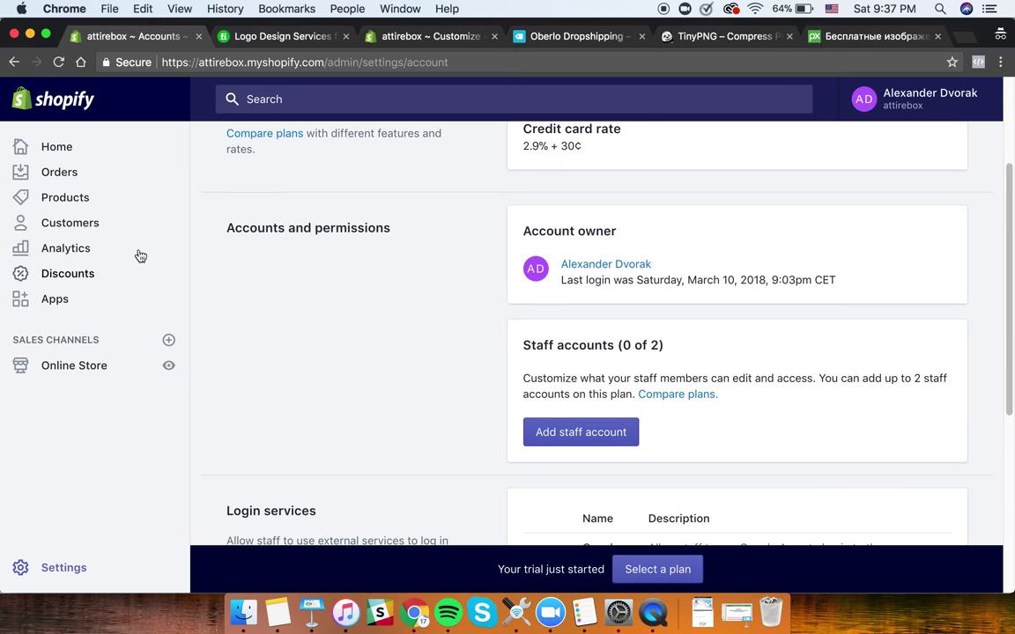
{"action": "scroll", "coordinate": [646, 306], "scroll_direction": "down", "scroll_amount": 3}
{"action": "scroll", "coordinate": [683, 291], "scroll_direction": "down", "scroll_amount": 5}
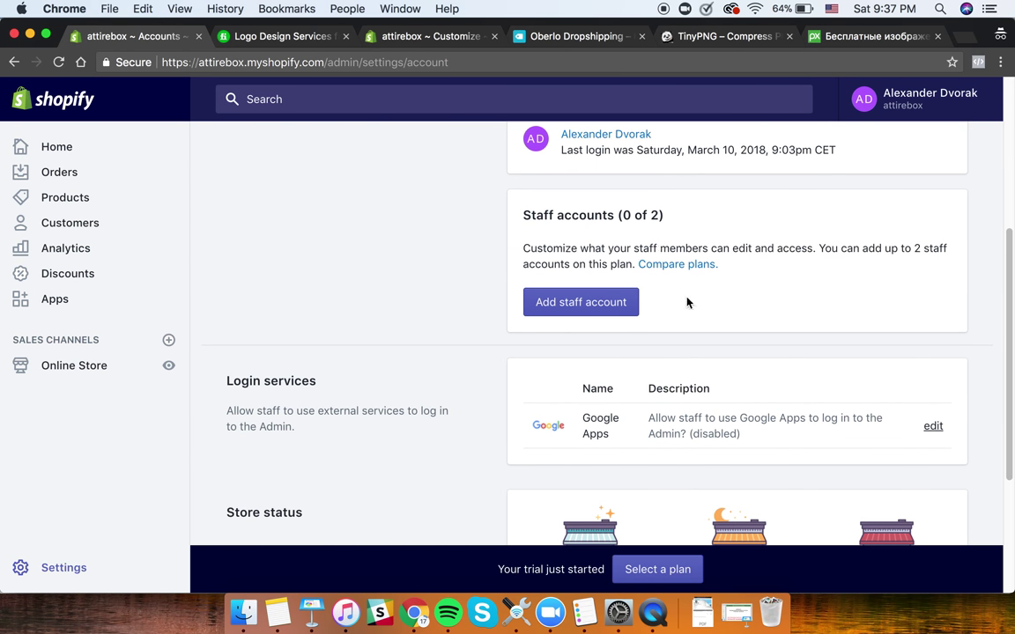
{"action": "scroll", "coordinate": [628, 355], "scroll_direction": "up", "scroll_amount": 5}
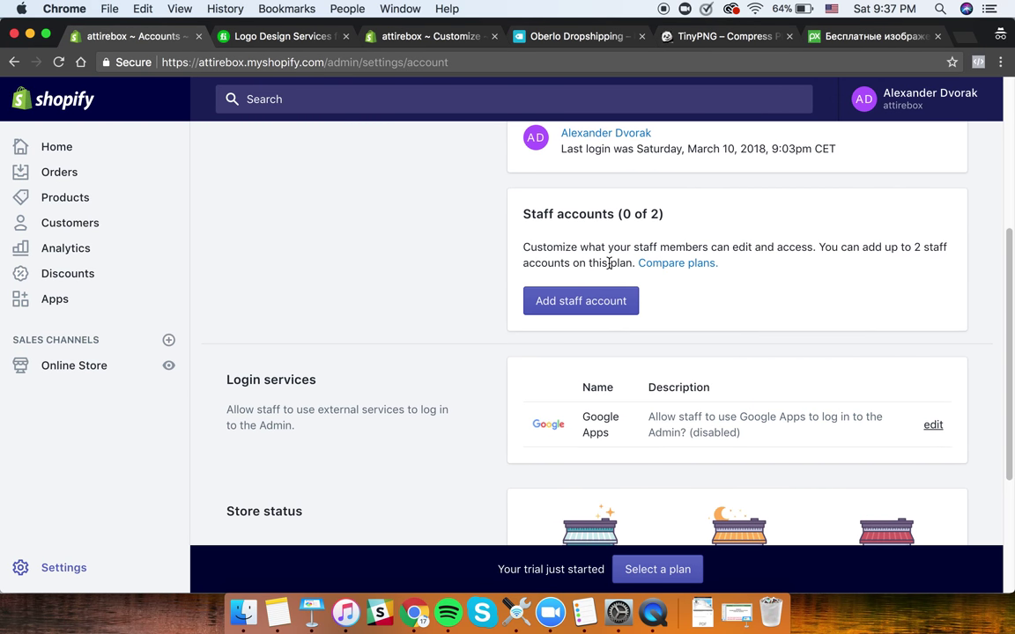
- From the new staff account form, open the collaborator access help article and go to its section on permissions for a freelancer/agency
{"action": "left_click", "coordinate": [582, 315]}
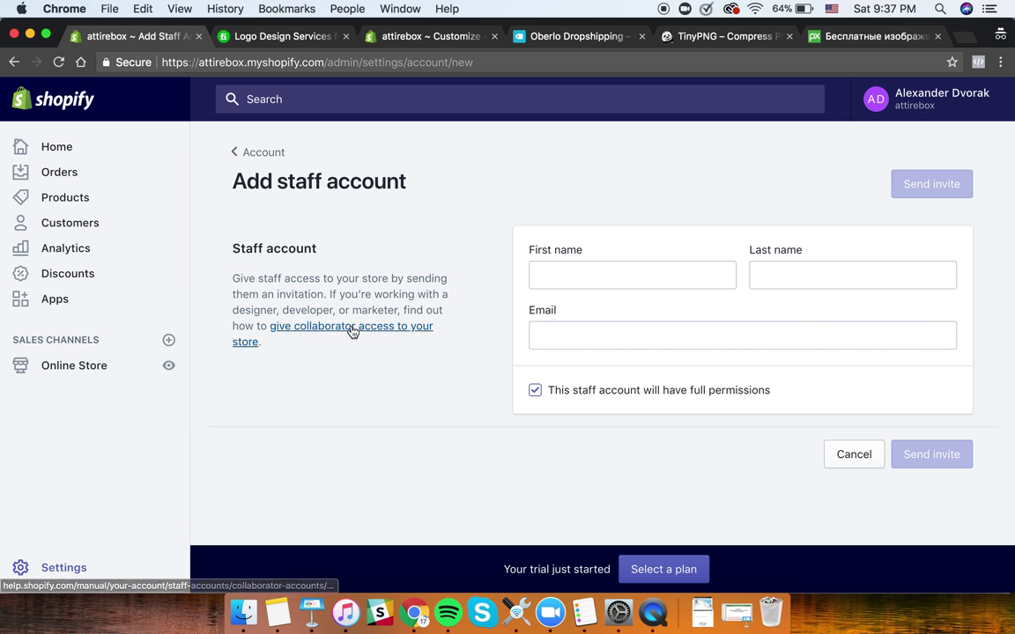
{"action": "left_click", "coordinate": [351, 329]}
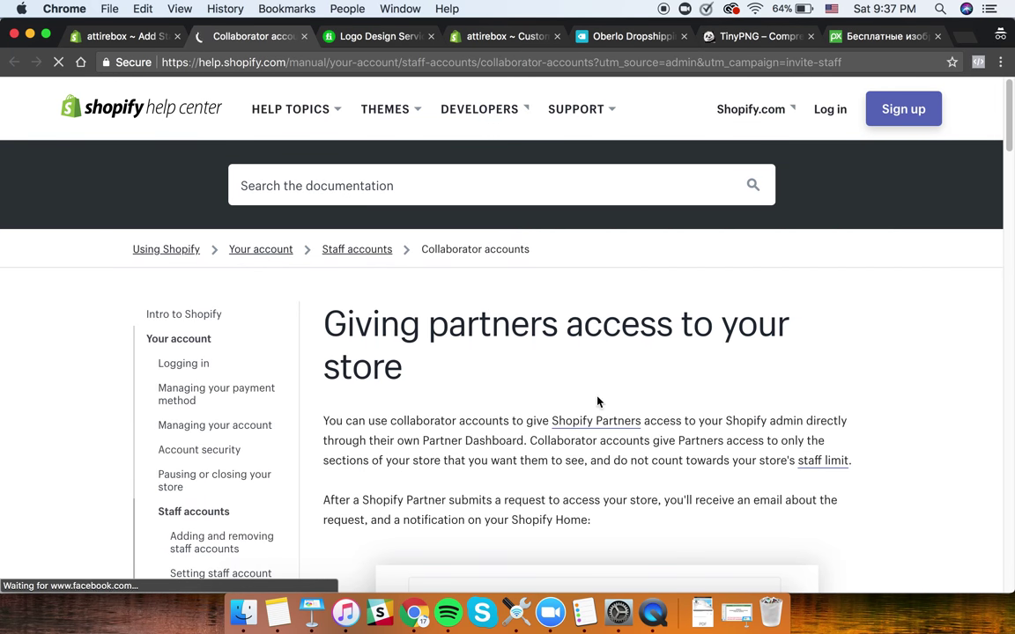
{"action": "scroll", "coordinate": [587, 356], "scroll_direction": "down", "scroll_amount": 10}
{"action": "scroll", "coordinate": [587, 357], "scroll_direction": "down", "scroll_amount": 10}
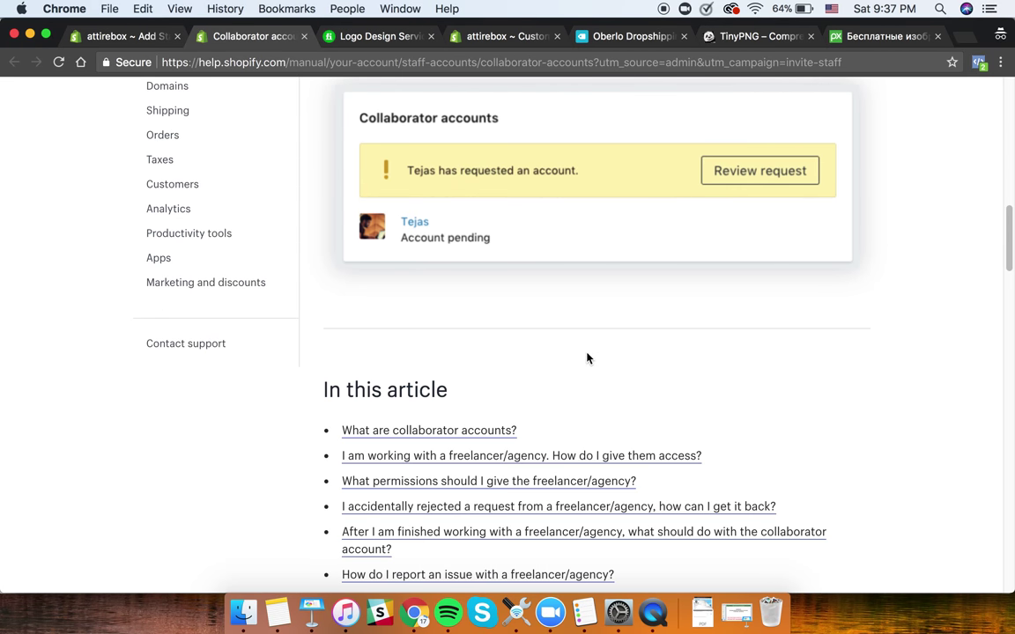
{"action": "scroll", "coordinate": [585, 356], "scroll_direction": "down", "scroll_amount": 2}
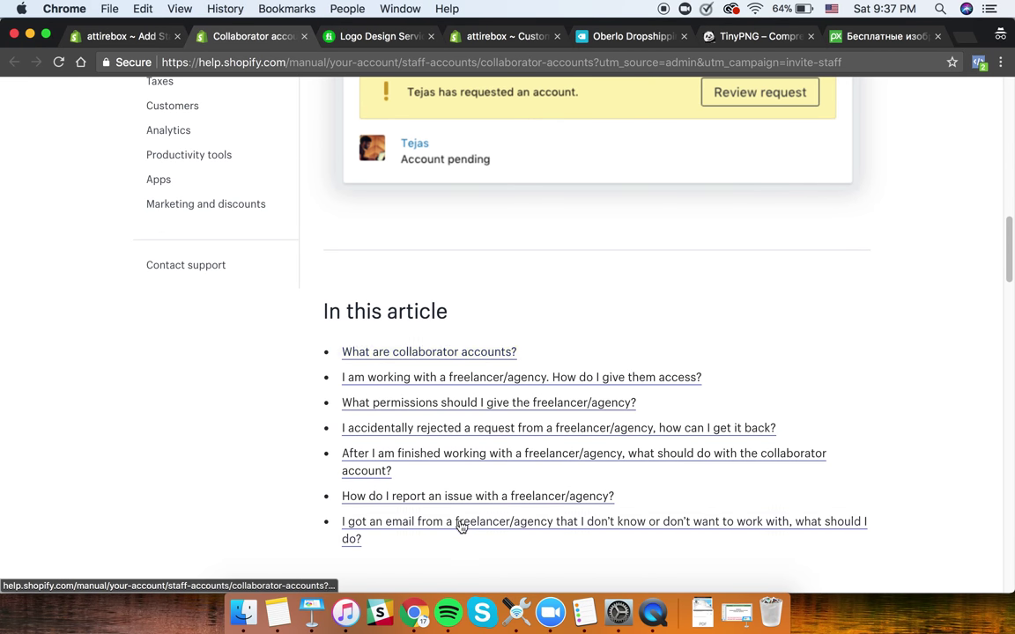
{"action": "left_click", "coordinate": [476, 403]}
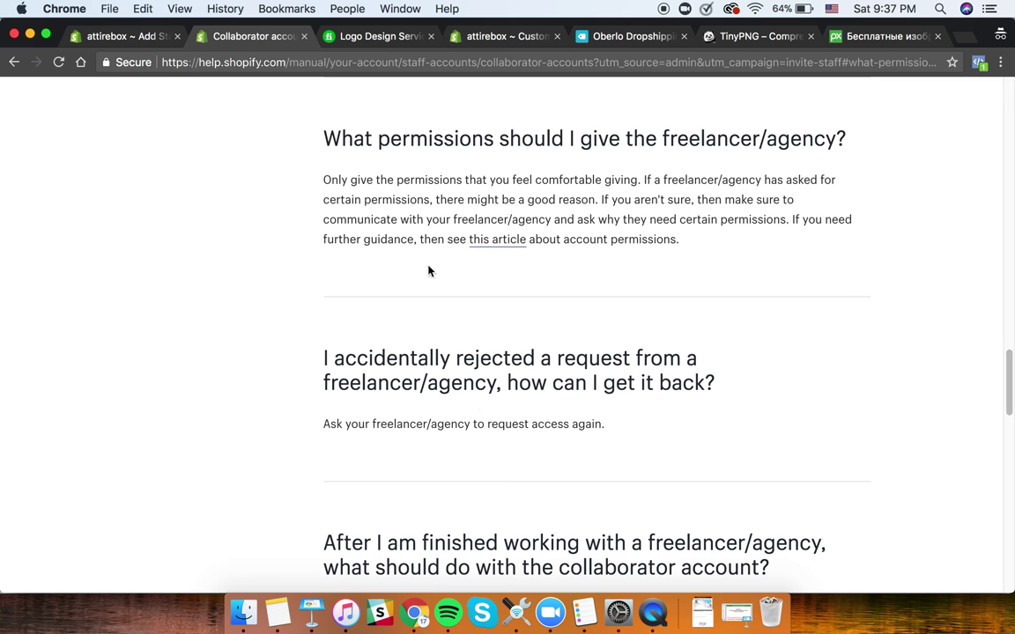
- Open the linked article on setting staff account permissions and read through its introduction and contents
{"action": "left_click", "coordinate": [499, 246]}
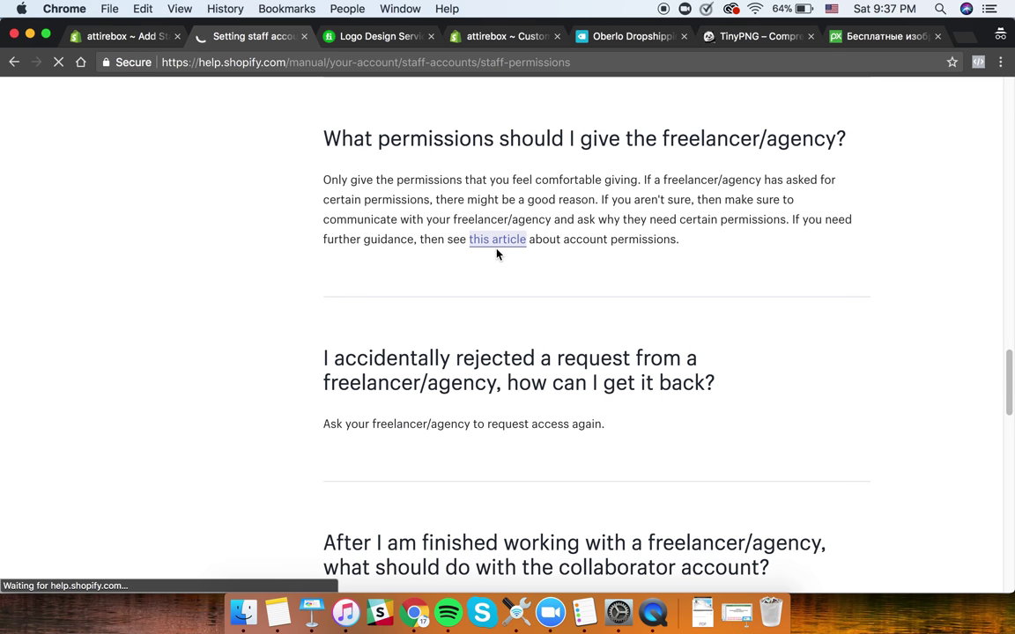
{"action": "scroll", "coordinate": [498, 253], "scroll_direction": "down", "scroll_amount": 3}
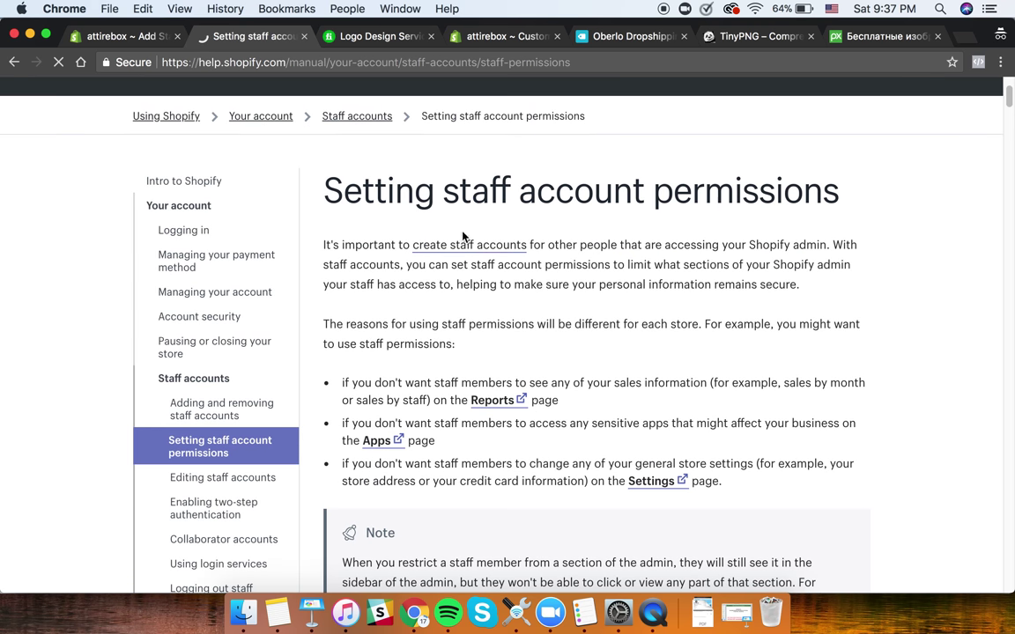
{"action": "scroll", "coordinate": [437, 381], "scroll_direction": "down", "scroll_amount": 1}
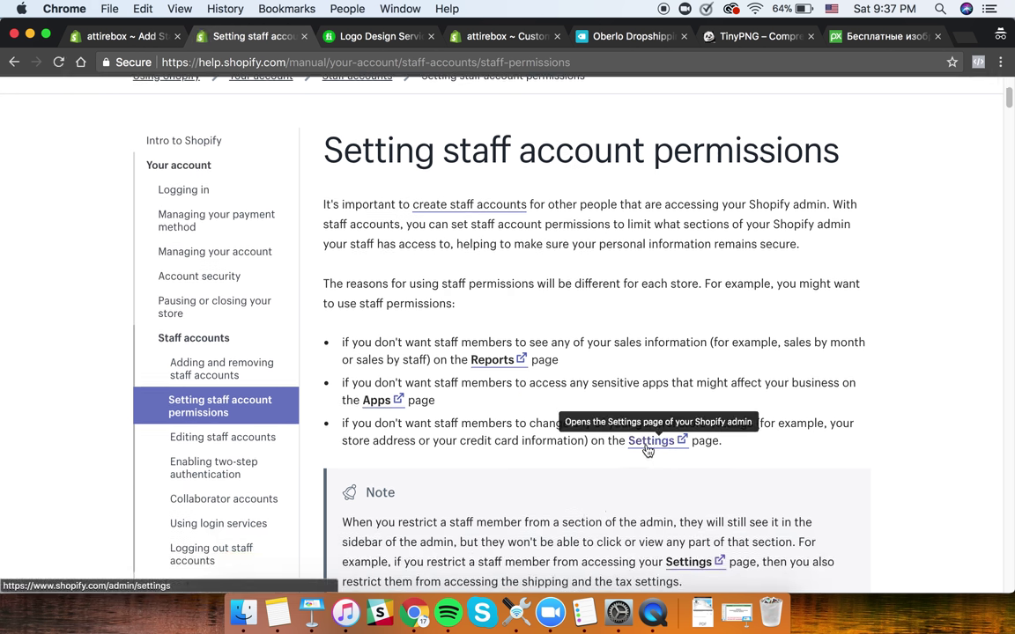
{"action": "scroll", "coordinate": [637, 453], "scroll_direction": "down", "scroll_amount": 9}
{"action": "scroll", "coordinate": [602, 373], "scroll_direction": "down", "scroll_amount": 8}
{"action": "scroll", "coordinate": [576, 344], "scroll_direction": "up", "scroll_amount": 1}
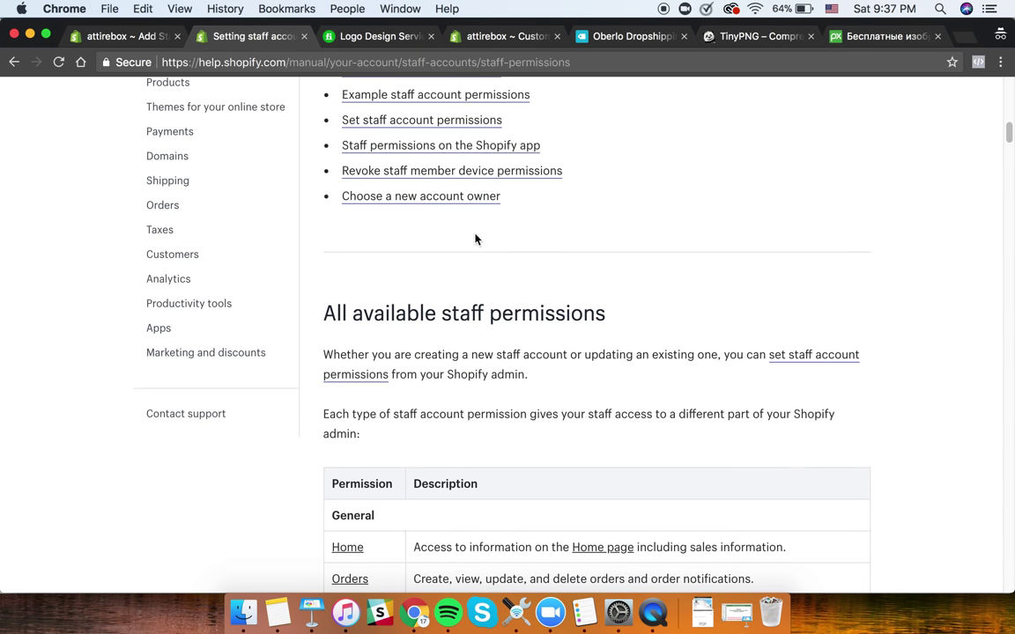
- Go to the example staff account permissions and examine the access suggested for a developer
{"action": "left_click", "coordinate": [401, 96]}
{"action": "scroll", "coordinate": [317, 358], "scroll_direction": "down", "scroll_amount": 16}
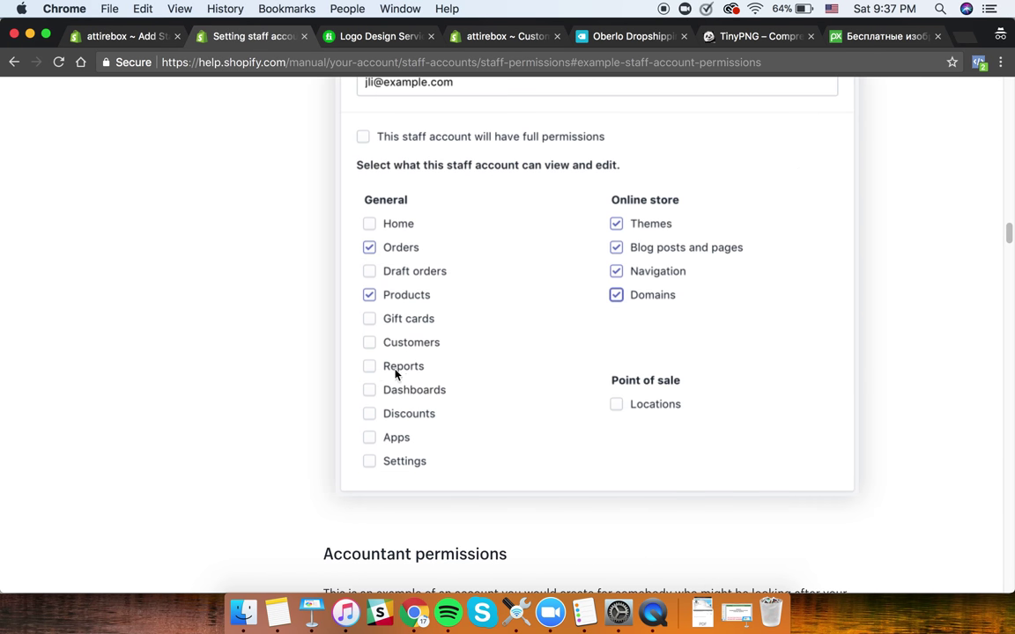
{"action": "scroll", "coordinate": [407, 273], "scroll_direction": "up", "scroll_amount": 7}
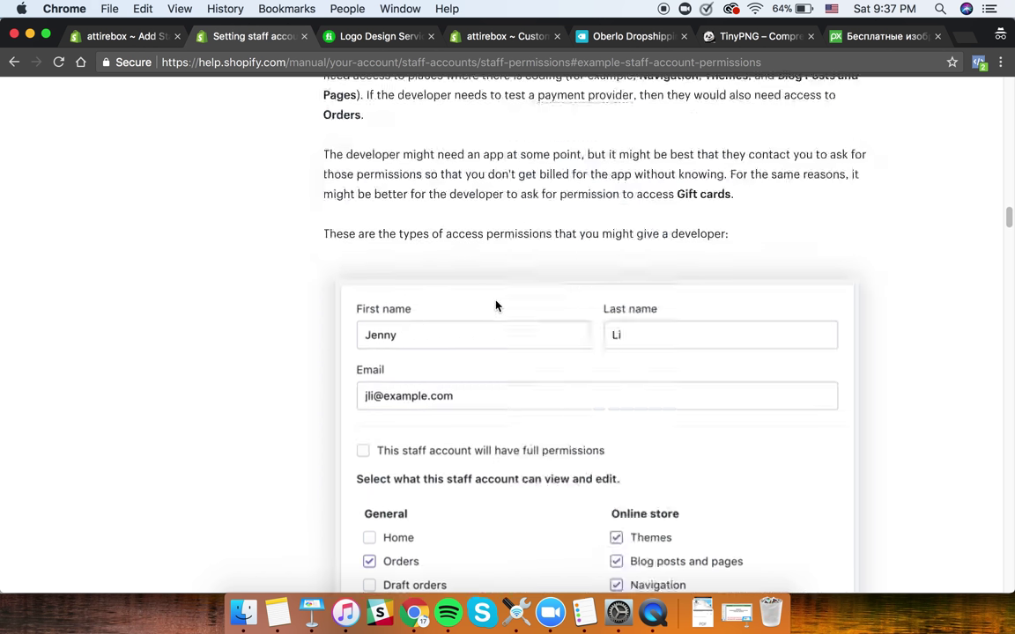
- Return to the new staff account form and turn off full permissions to examine the individual permissions available
{"action": "scroll", "coordinate": [514, 381], "scroll_direction": "down", "scroll_amount": 7}
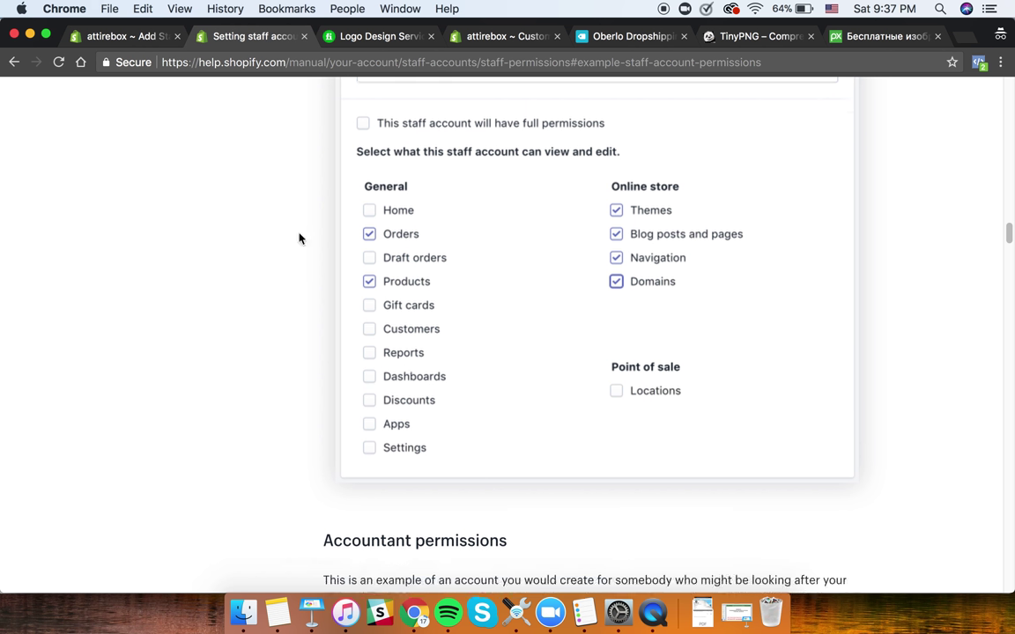
{"action": "left_click", "coordinate": [138, 42]}
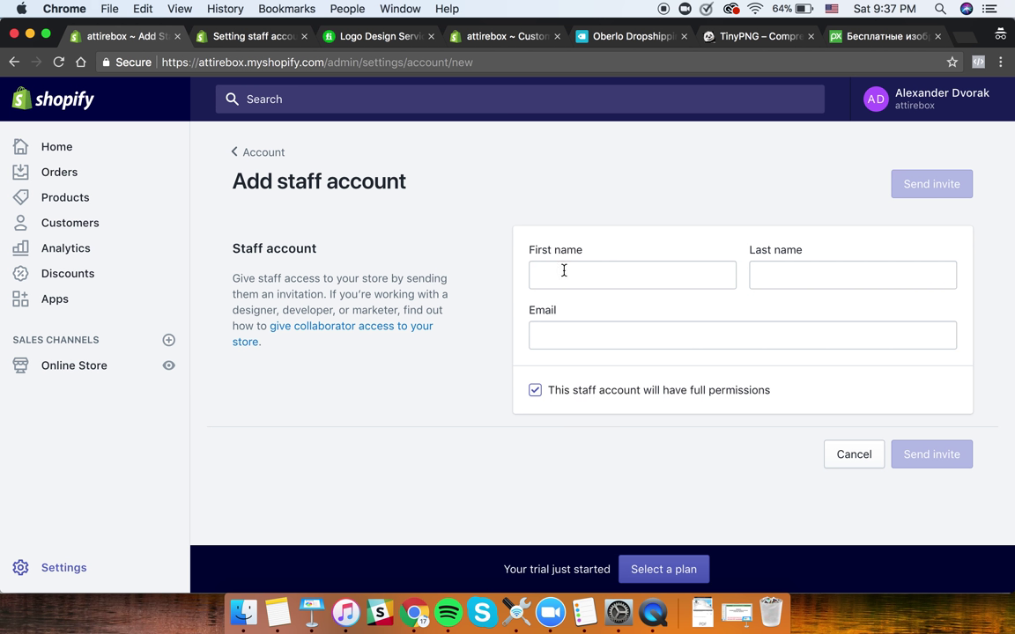
{"action": "left_click", "coordinate": [535, 390]}
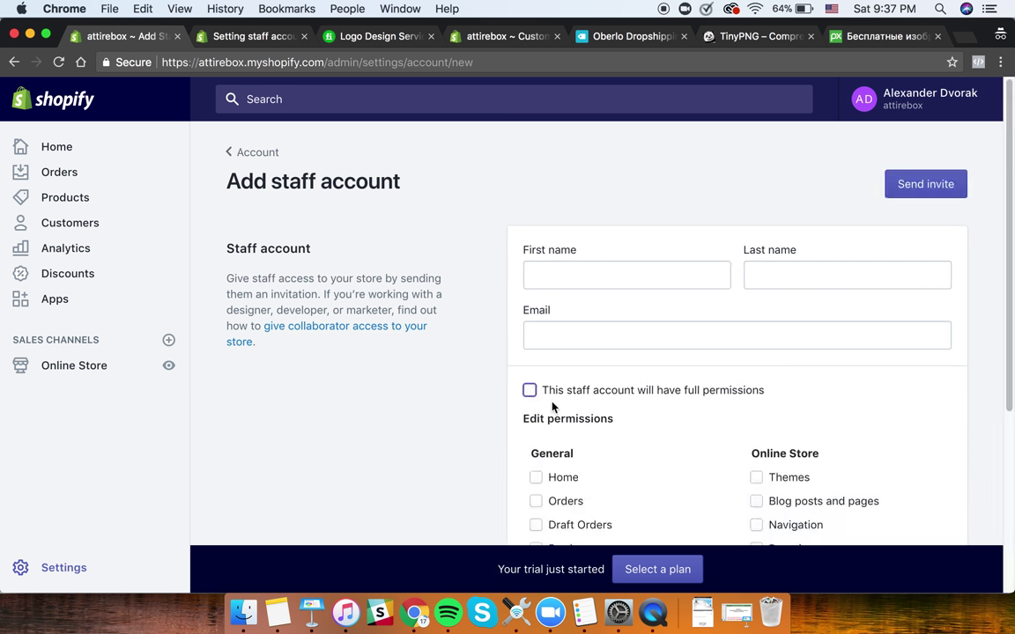
{"action": "scroll", "coordinate": [600, 401], "scroll_direction": "down", "scroll_amount": 1}
{"action": "scroll", "coordinate": [617, 379], "scroll_direction": "down", "scroll_amount": 4}
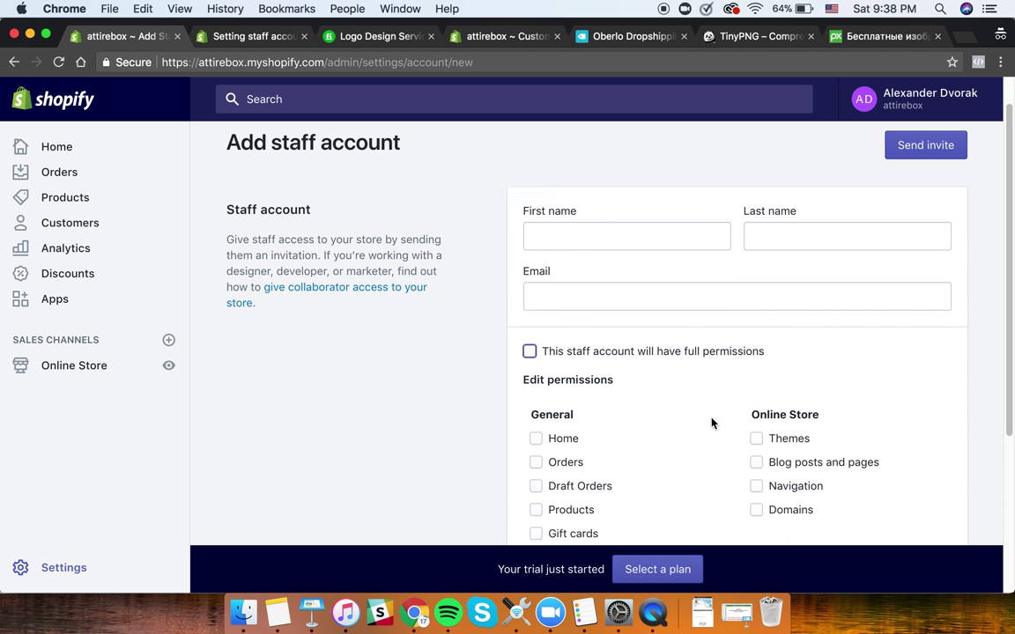
{"action": "scroll", "coordinate": [653, 358], "scroll_direction": "down", "scroll_amount": 1}
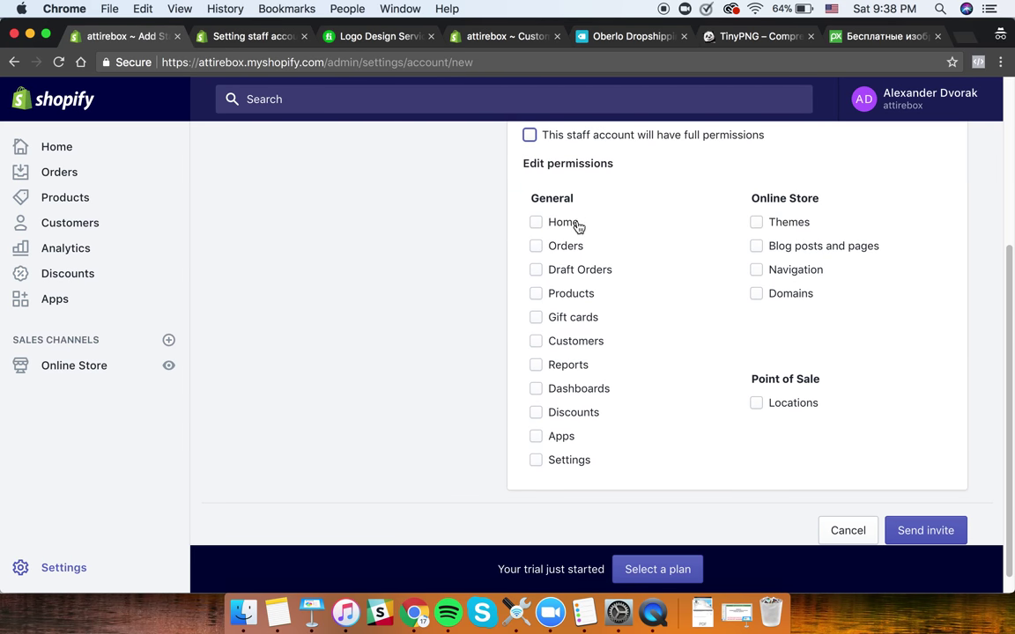
- Grant the new staff account access to Orders and Customers, and leave the form without sending the invite
{"action": "left_click", "coordinate": [577, 251]}
{"action": "left_click", "coordinate": [566, 343]}
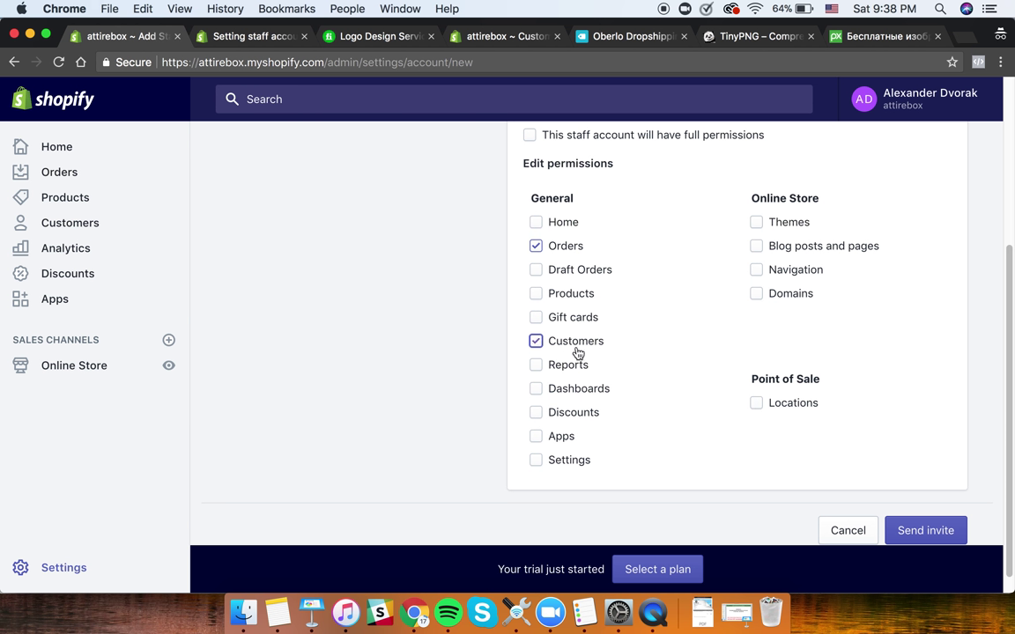
{"action": "scroll", "coordinate": [647, 370], "scroll_direction": "down", "scroll_amount": 1}
{"action": "scroll", "coordinate": [759, 438], "scroll_direction": "up", "scroll_amount": 5}
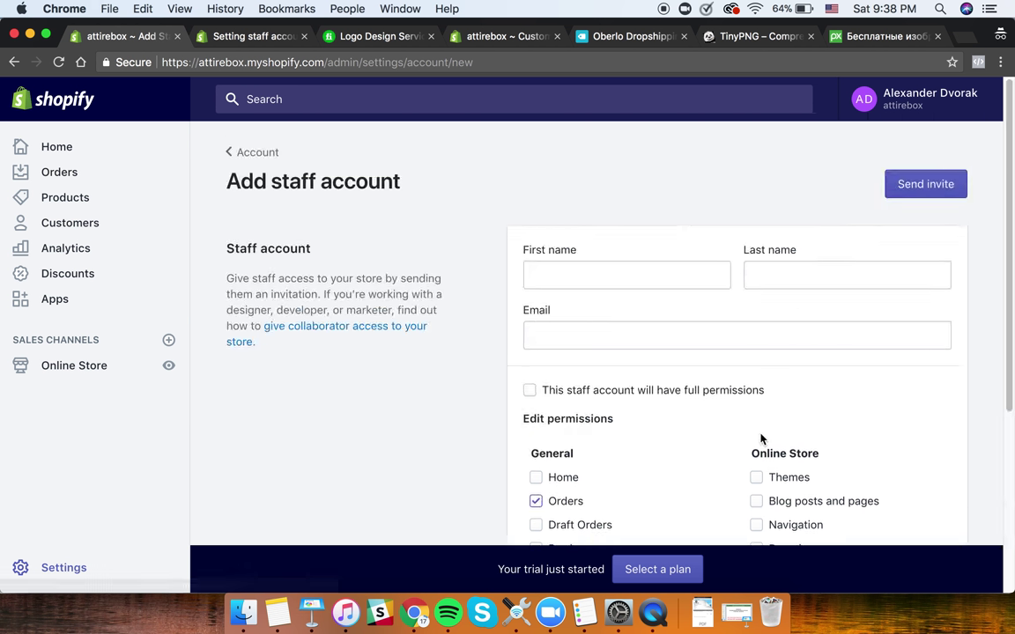
{"action": "scroll", "coordinate": [759, 437], "scroll_direction": "down", "scroll_amount": 4}
{"action": "scroll", "coordinate": [889, 429], "scroll_direction": "down", "scroll_amount": 2}
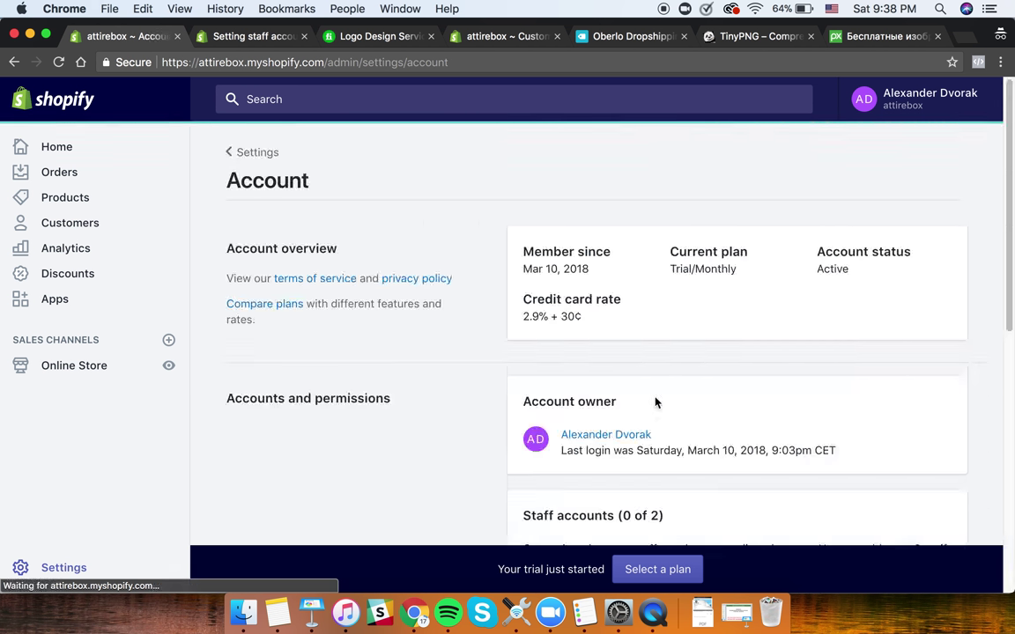
- Look over the Account page down to the store status options for hiring an expert, pausing or closing the store
{"action": "scroll", "coordinate": [560, 330], "scroll_direction": "down", "scroll_amount": 8}
{"action": "scroll", "coordinate": [520, 369], "scroll_direction": "down", "scroll_amount": 3}
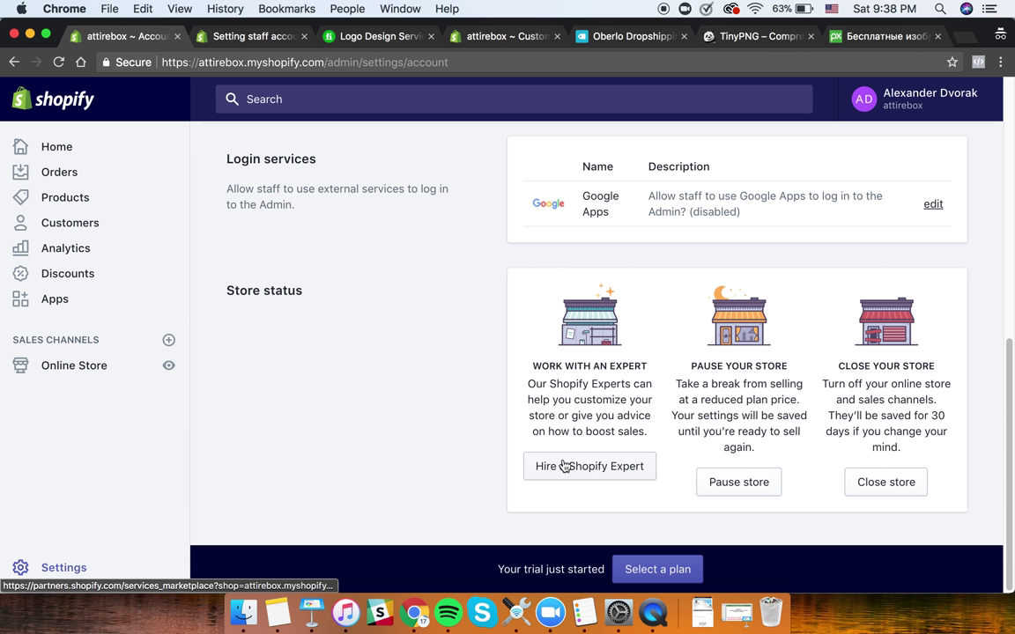
{"action": "scroll", "coordinate": [441, 370], "scroll_direction": "up", "scroll_amount": 10}
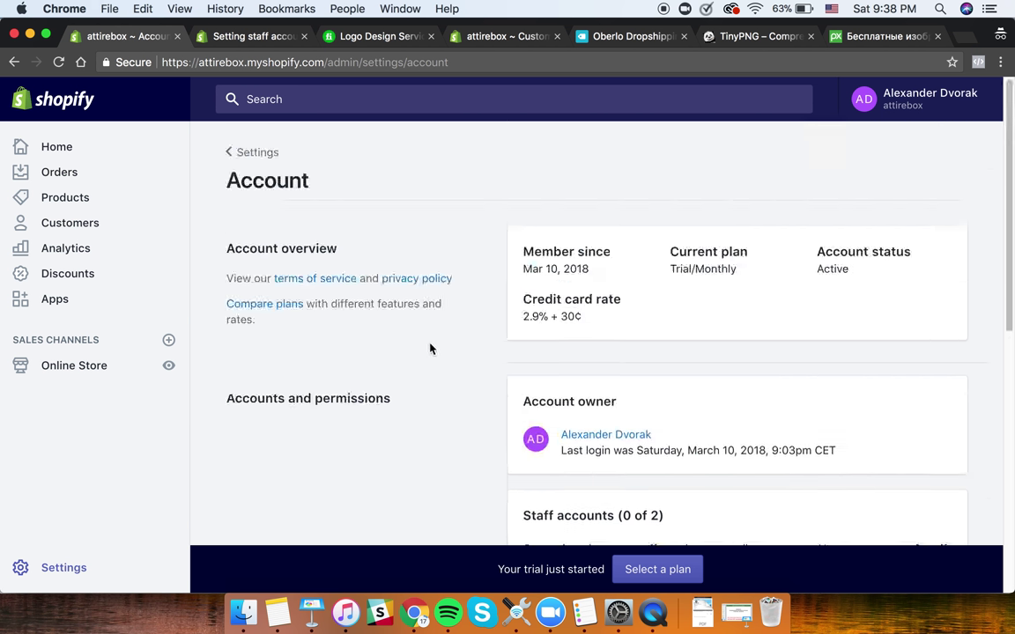
- Open the Payment providers settings and look over the Shopify Payments, PayPal and Amazon Pay sections
{"action": "left_click", "coordinate": [257, 155]}
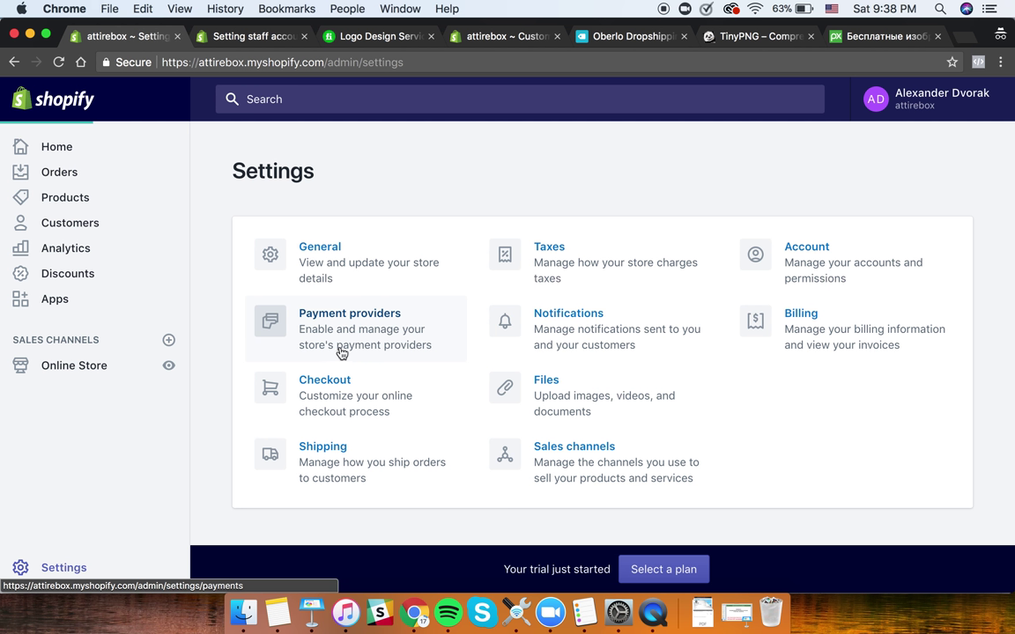
{"action": "left_click", "coordinate": [342, 354]}
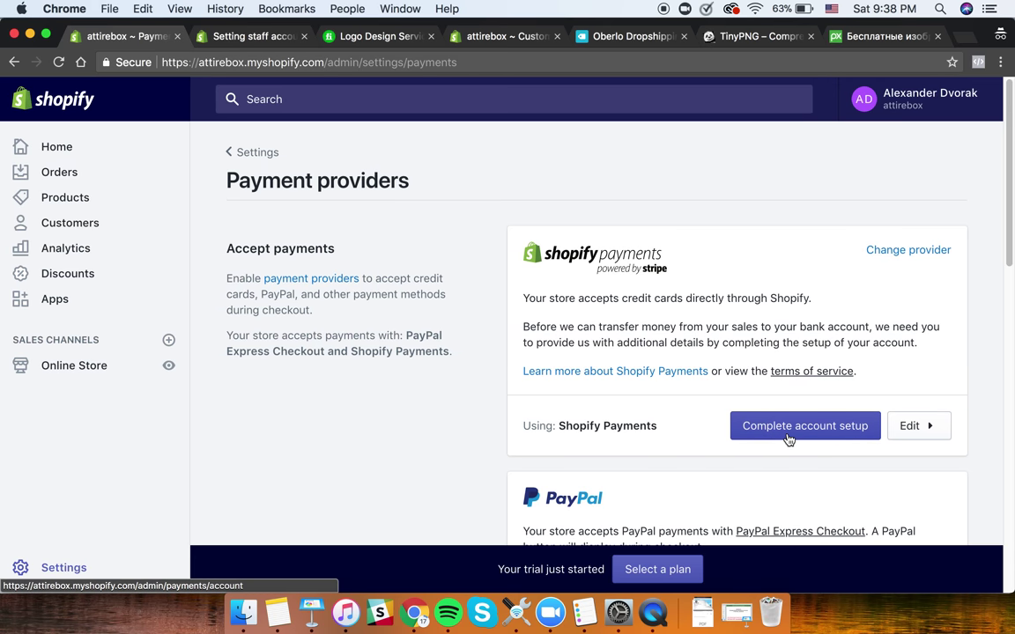
{"action": "scroll", "coordinate": [663, 438], "scroll_direction": "down", "scroll_amount": 5}
{"action": "scroll", "coordinate": [809, 236], "scroll_direction": "up", "scroll_amount": 4}
{"action": "scroll", "coordinate": [748, 297], "scroll_direction": "down", "scroll_amount": 3}
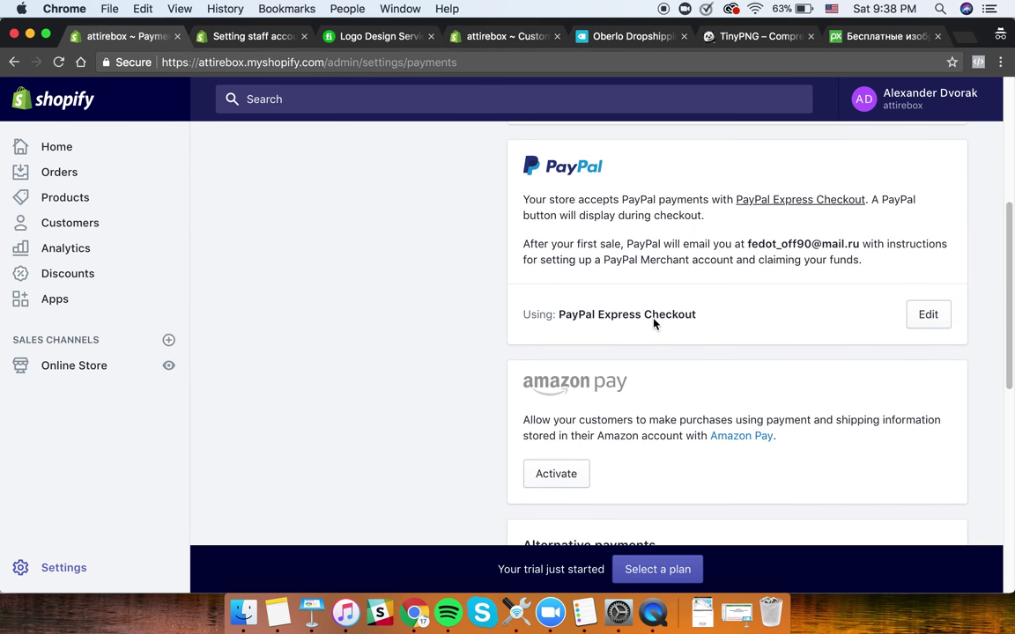
{"action": "scroll", "coordinate": [652, 335], "scroll_direction": "down", "scroll_amount": 1}
{"action": "scroll", "coordinate": [613, 355], "scroll_direction": "down", "scroll_amount": 5}
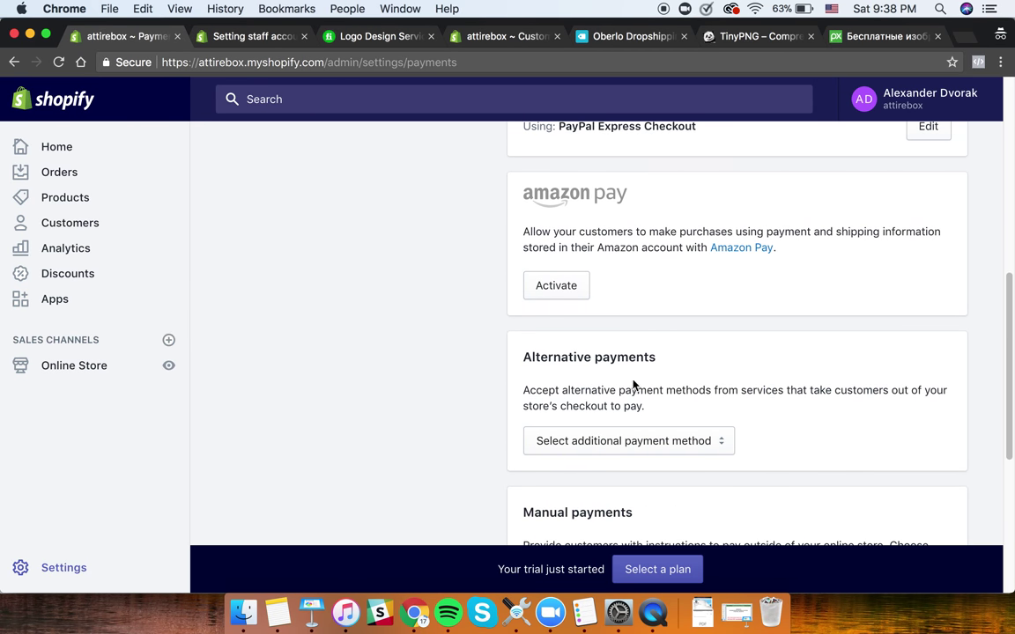
- View the additional payment methods offered under Alternative payments without choosing one
{"action": "left_click", "coordinate": [603, 419]}
{"action": "scroll", "coordinate": [603, 424], "scroll_direction": "down", "scroll_amount": 1}
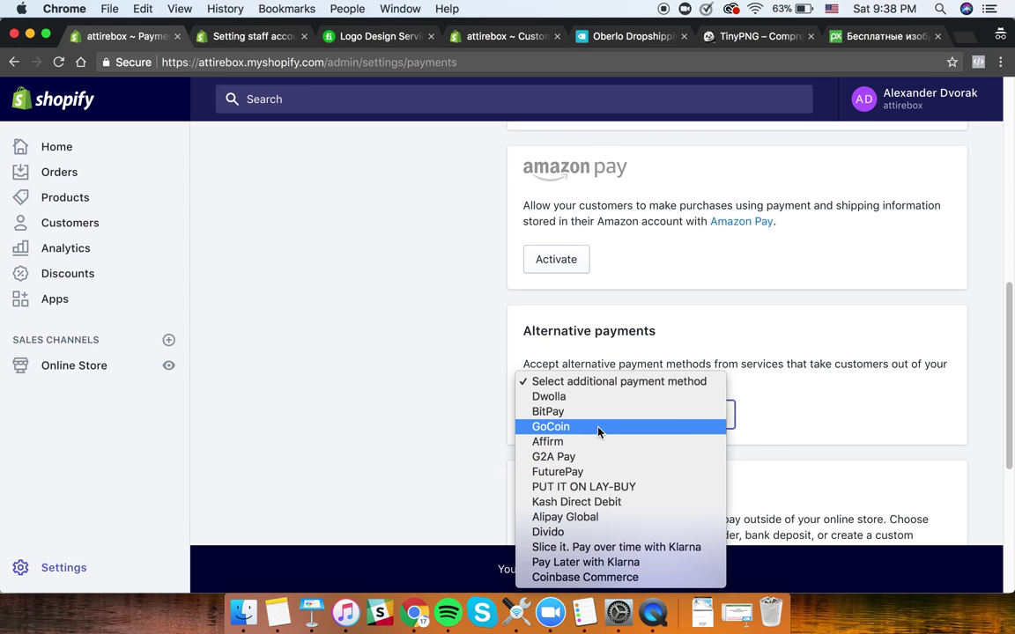
{"action": "left_click", "coordinate": [492, 409]}
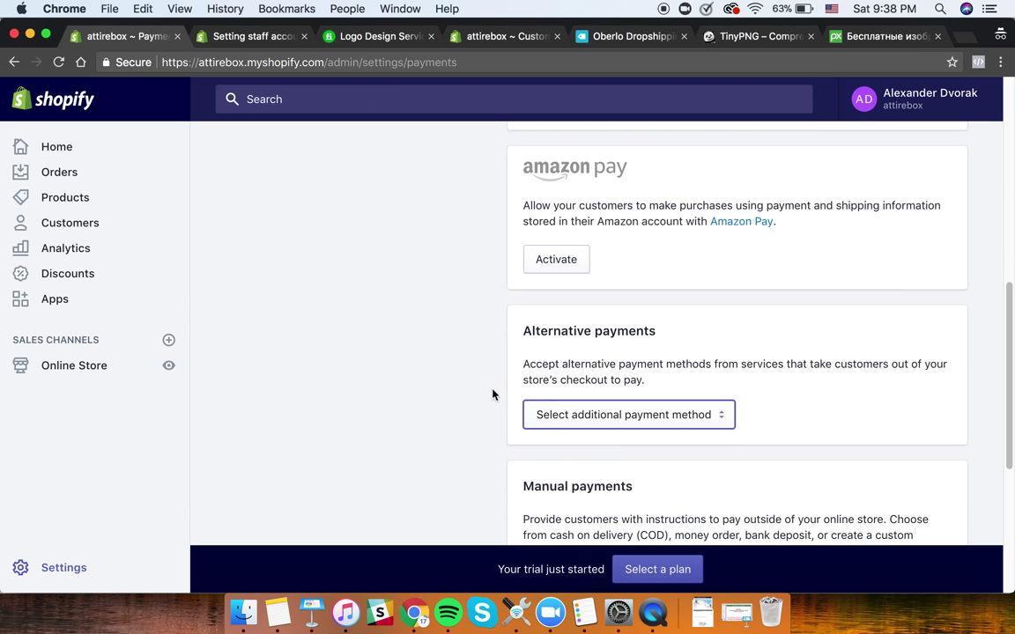
- Examine the custom payment methods offered under Manual payments and the automatic capture option under Payment authorization
{"action": "scroll", "coordinate": [520, 397], "scroll_direction": "down", "scroll_amount": 4}
{"action": "scroll", "coordinate": [622, 438], "scroll_direction": "down", "scroll_amount": 4}
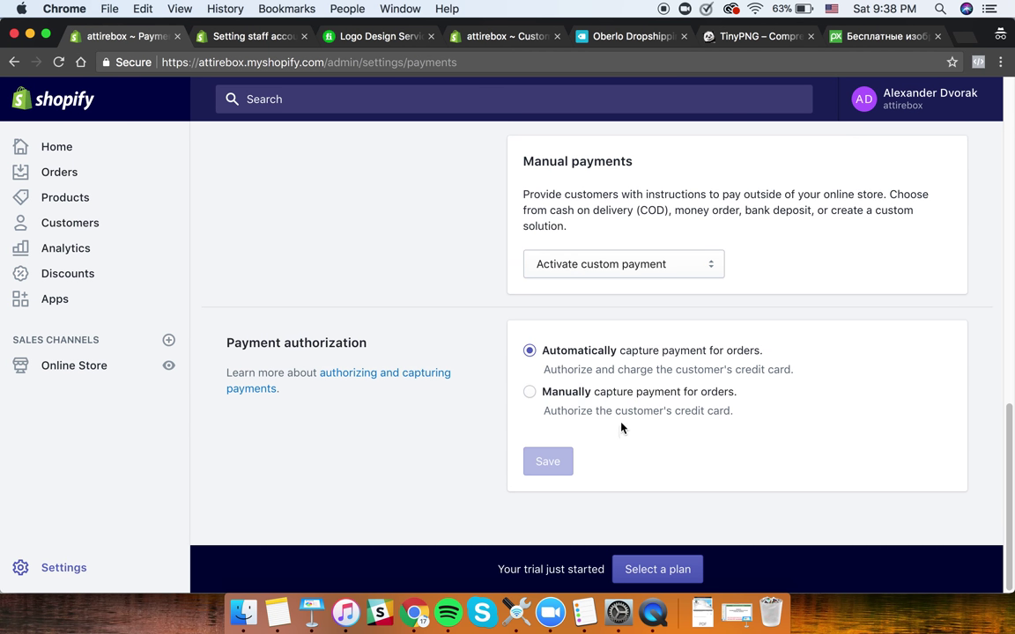
{"action": "left_click", "coordinate": [598, 269]}
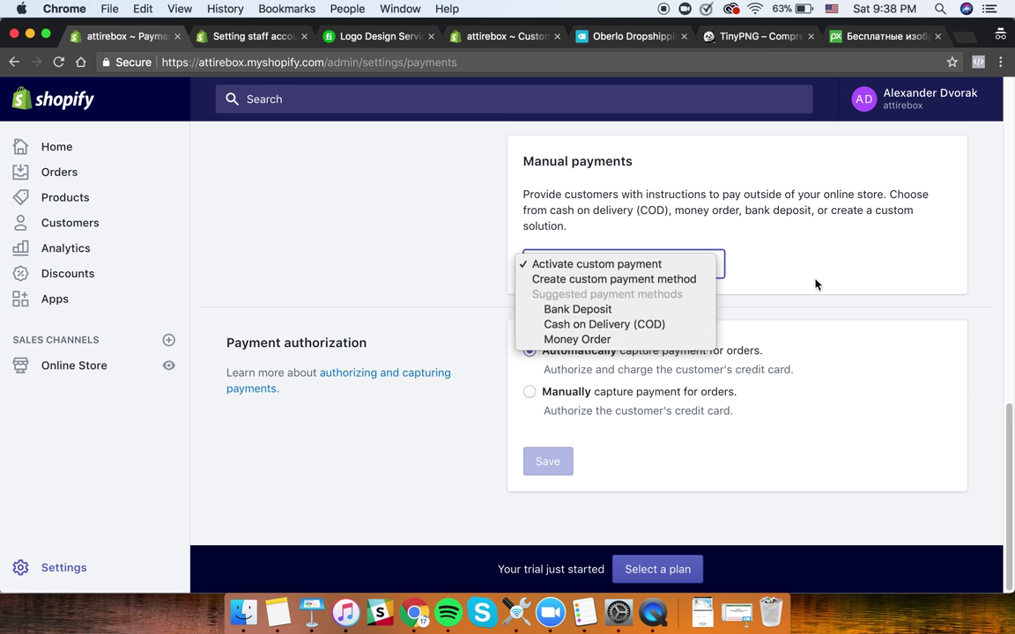
{"action": "left_click", "coordinate": [779, 276]}
{"action": "left_click", "coordinate": [641, 268]}
{"action": "left_click", "coordinate": [758, 275]}
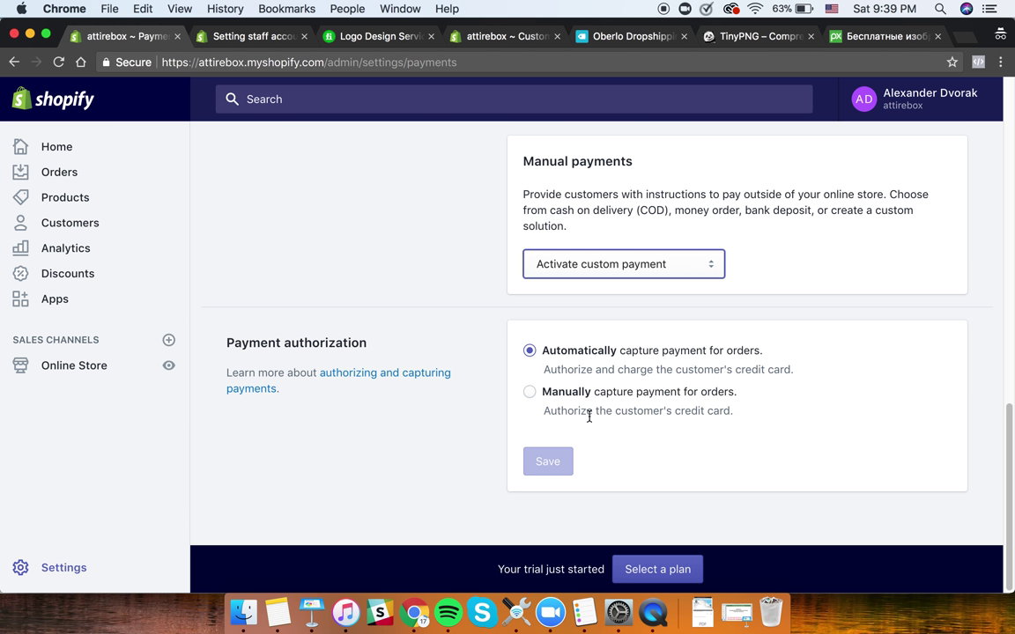
{"action": "left_click_drag", "start_coordinate": [777, 349], "coordinate": [504, 352]}
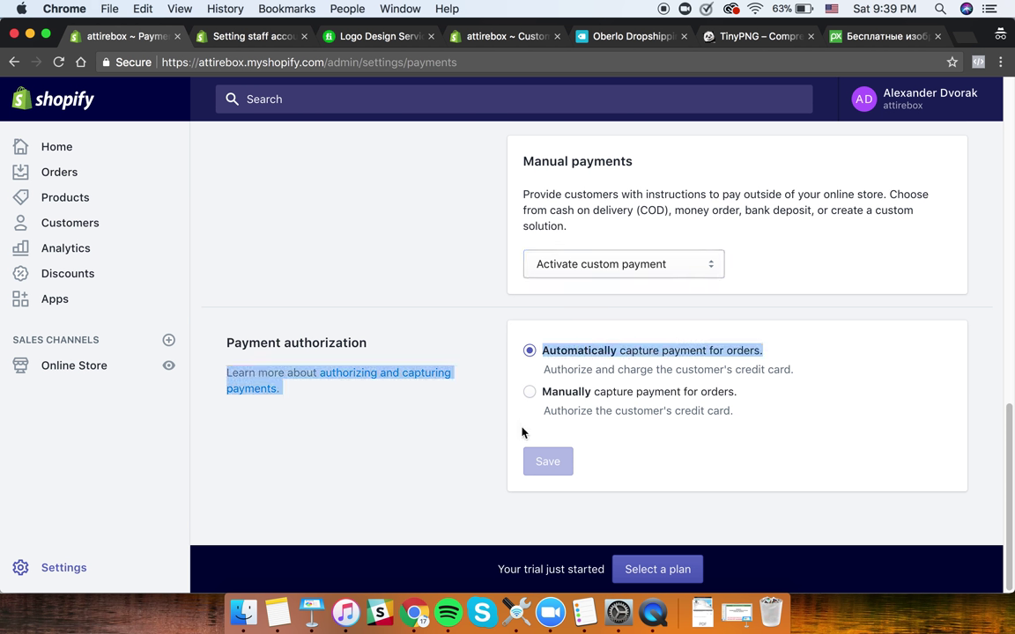
- Open the Notifications settings and look over the customer notification templates for orders and shipping
{"action": "scroll", "coordinate": [378, 365], "scroll_direction": "up", "scroll_amount": 15}
{"action": "left_click", "coordinate": [254, 153]}
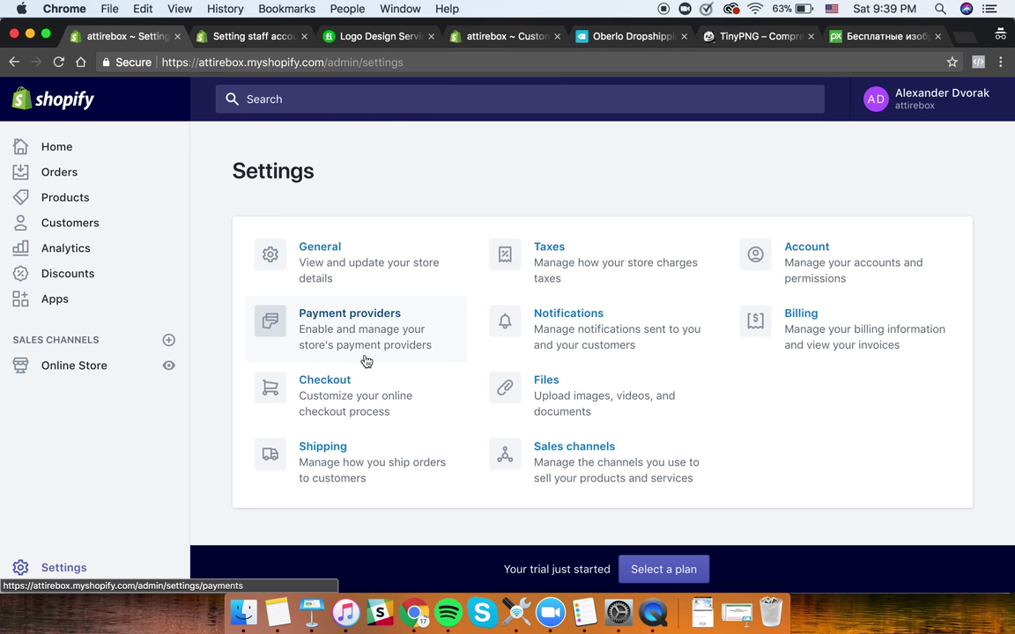
{"action": "left_click", "coordinate": [558, 352]}
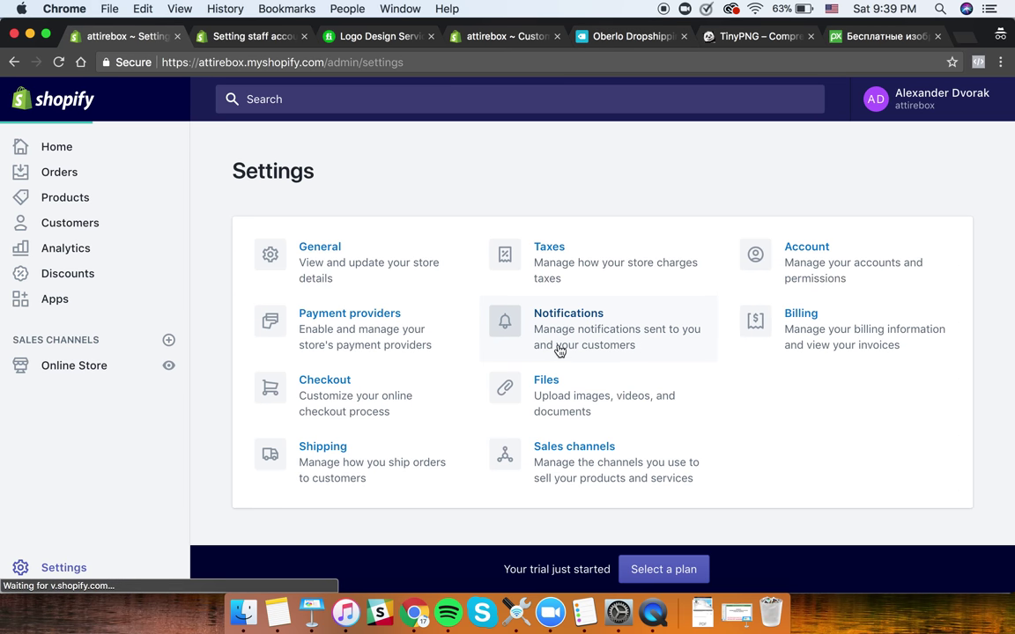
{"action": "scroll", "coordinate": [637, 333], "scroll_direction": "down", "scroll_amount": 3}
{"action": "scroll", "coordinate": [636, 333], "scroll_direction": "down", "scroll_amount": 1}
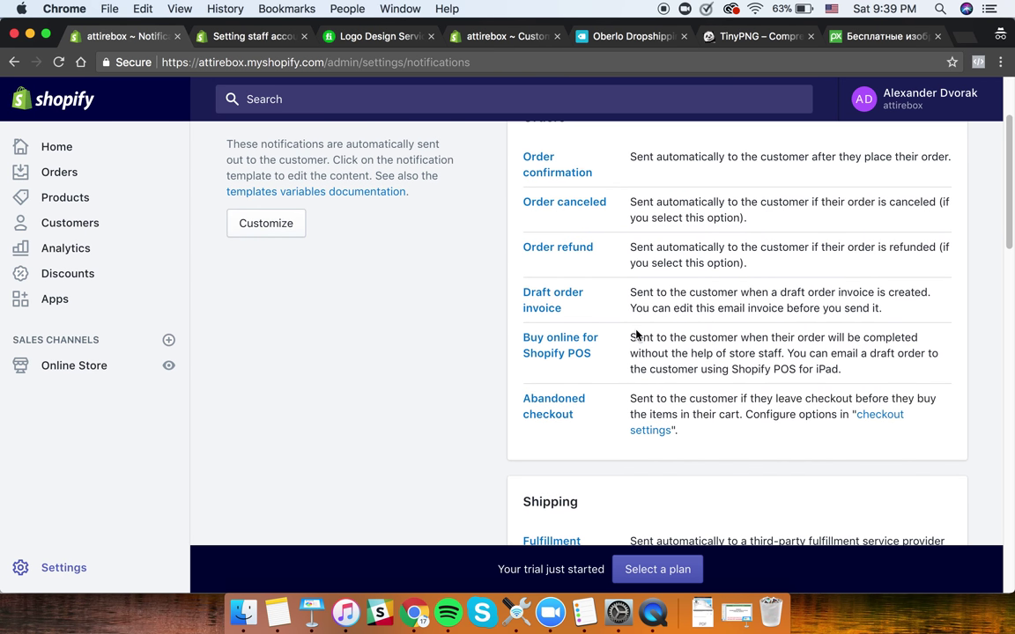
{"action": "scroll", "coordinate": [636, 333], "scroll_direction": "up", "scroll_amount": 3}
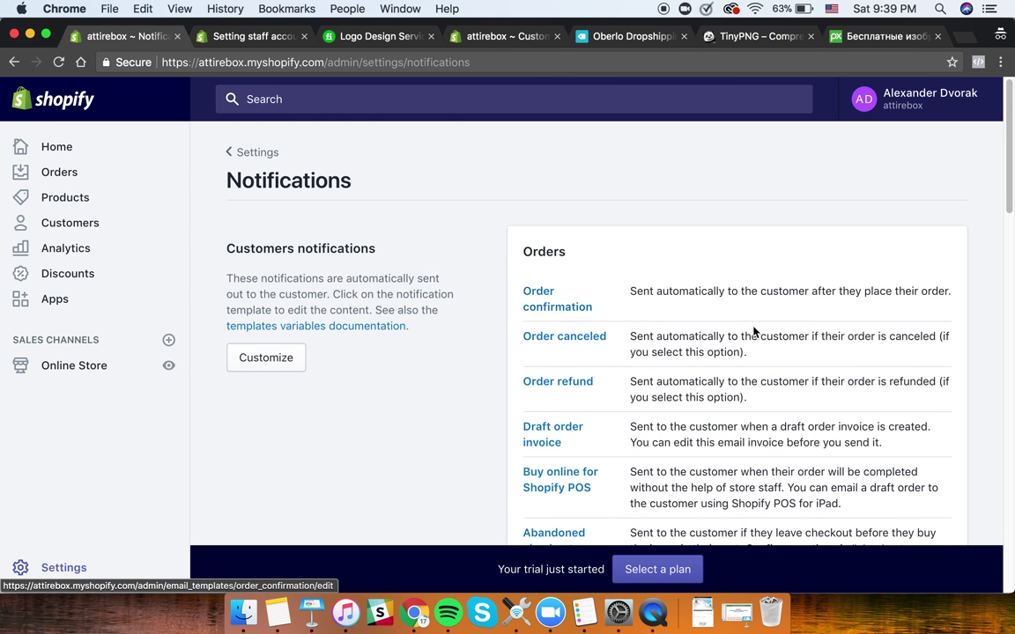
{"action": "scroll", "coordinate": [711, 317], "scroll_direction": "down", "scroll_amount": 5}
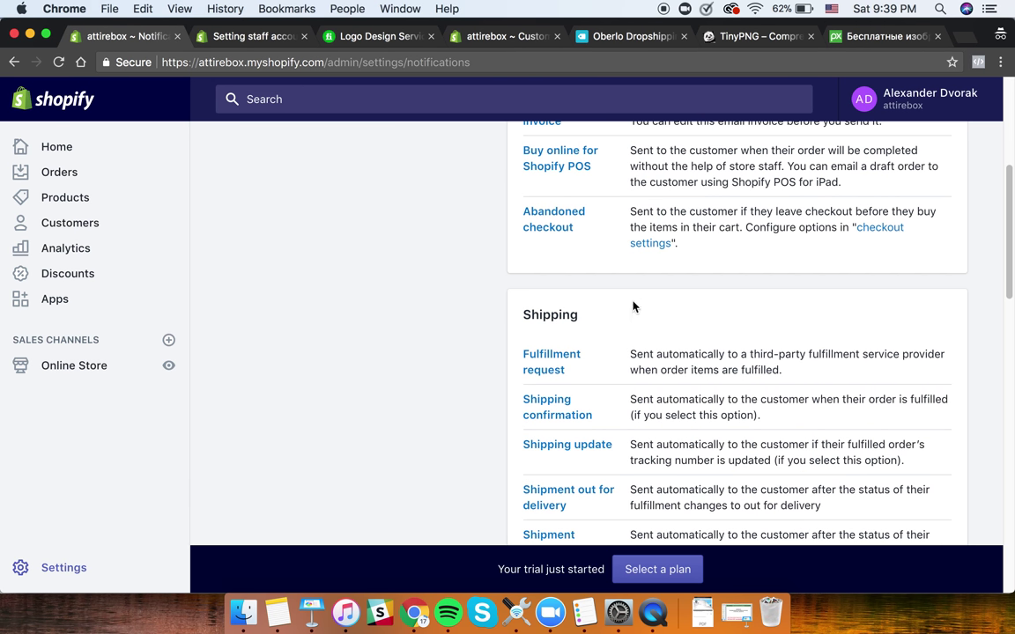
- Examine the order notification templates, the e-mail notification recipient, and the desktop notification and webhook sections
{"action": "scroll", "coordinate": [635, 304], "scroll_direction": "down", "scroll_amount": 10}
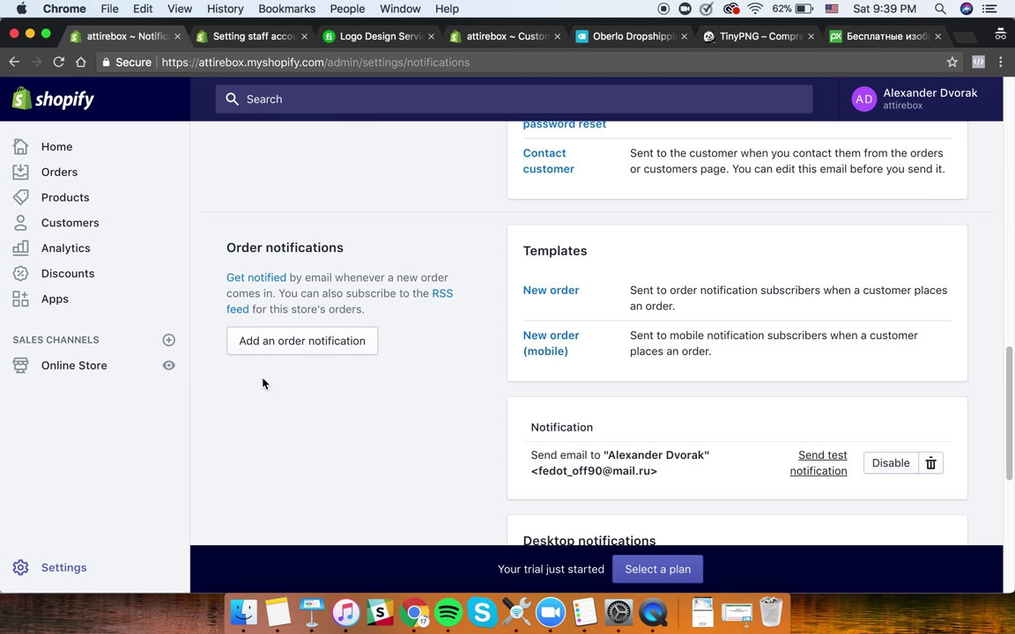
{"action": "scroll", "coordinate": [817, 503], "scroll_direction": "down", "scroll_amount": 3}
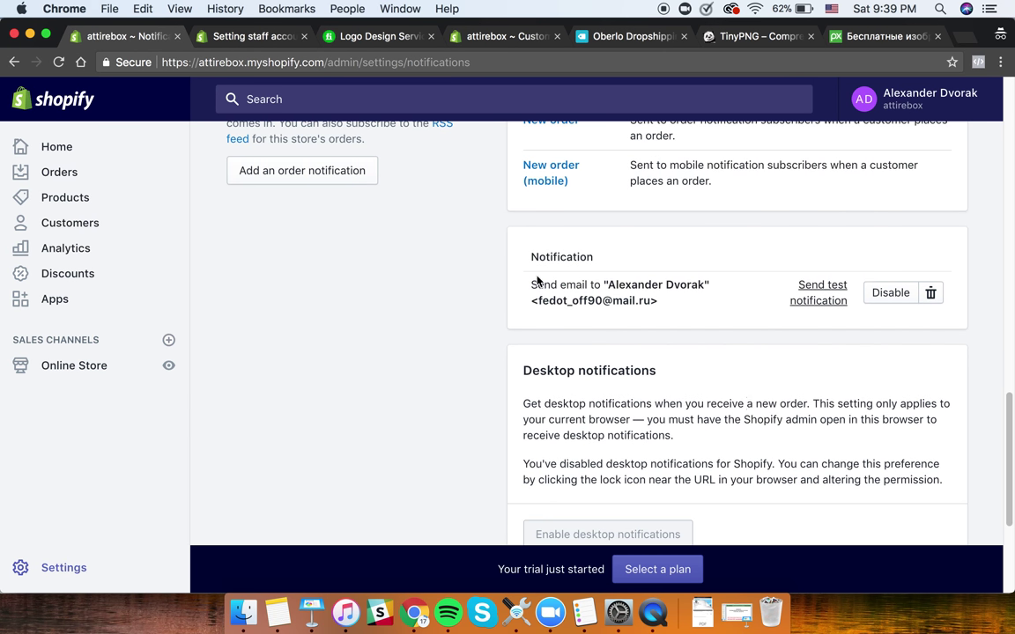
{"action": "scroll", "coordinate": [710, 457], "scroll_direction": "down", "scroll_amount": 4}
{"action": "scroll", "coordinate": [696, 422], "scroll_direction": "up", "scroll_amount": 8}
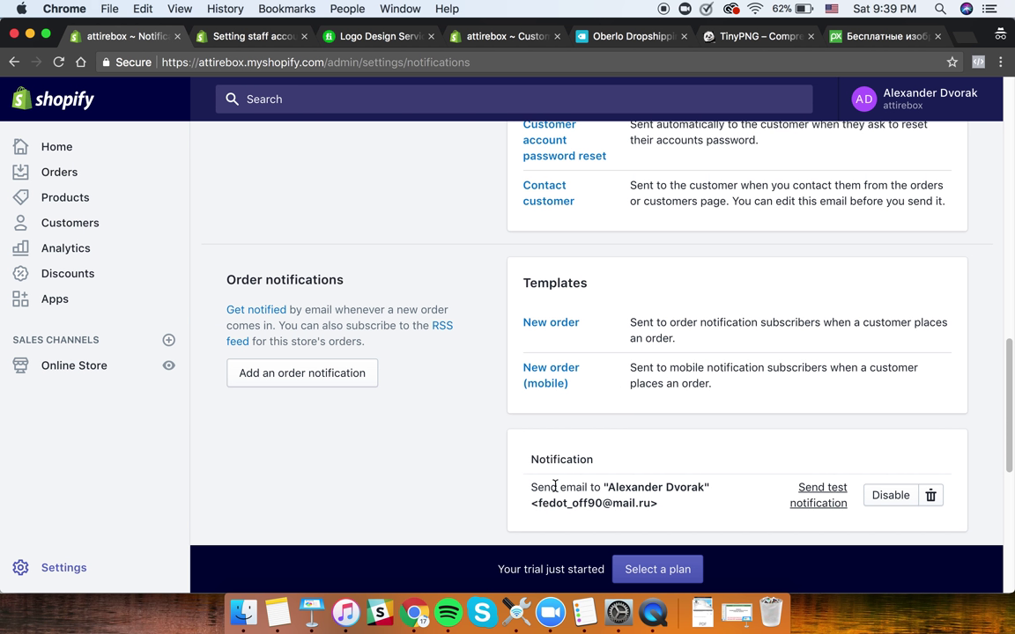
{"action": "left_click_drag", "start_coordinate": [531, 488], "coordinate": [670, 507]}
{"action": "scroll", "coordinate": [641, 448], "scroll_direction": "down", "scroll_amount": 7}
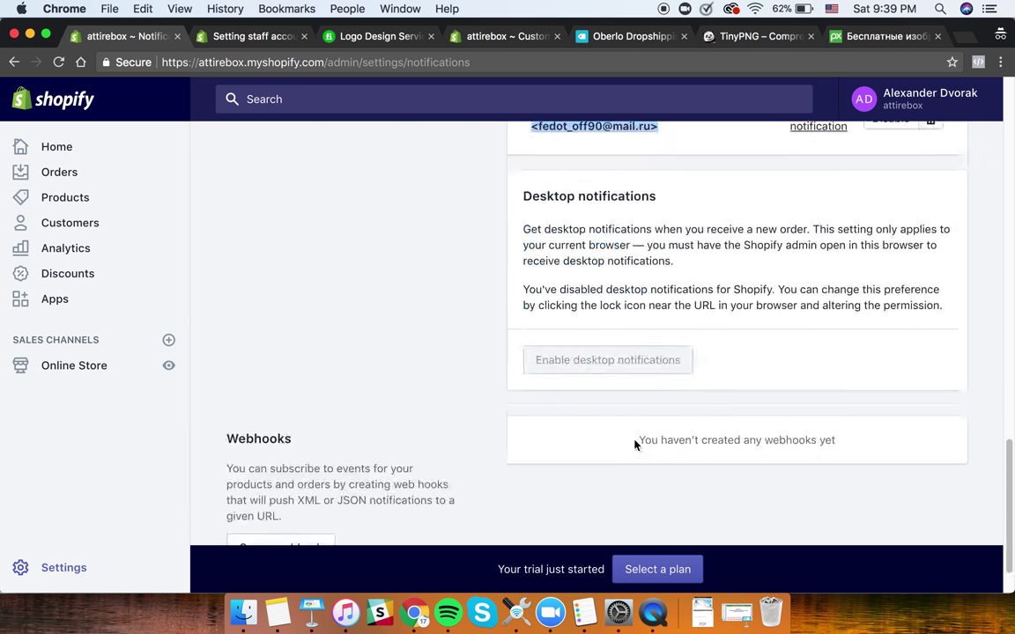
- Open the Billing settings and review the credit card, account summary and invoice sections
{"action": "scroll", "coordinate": [608, 291], "scroll_direction": "up", "scroll_amount": 15}
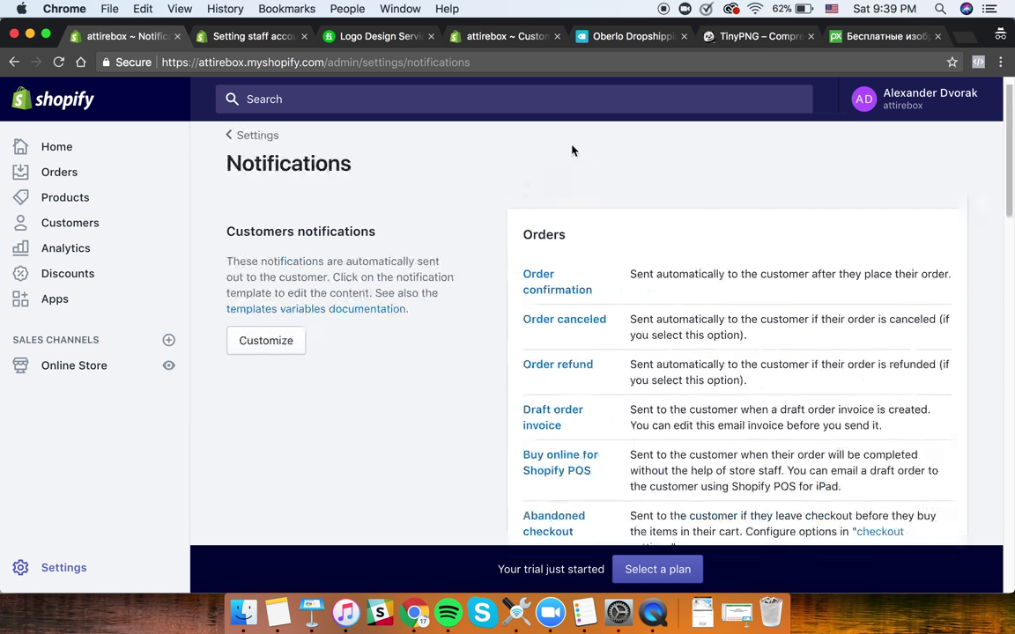
{"action": "left_click", "coordinate": [265, 135]}
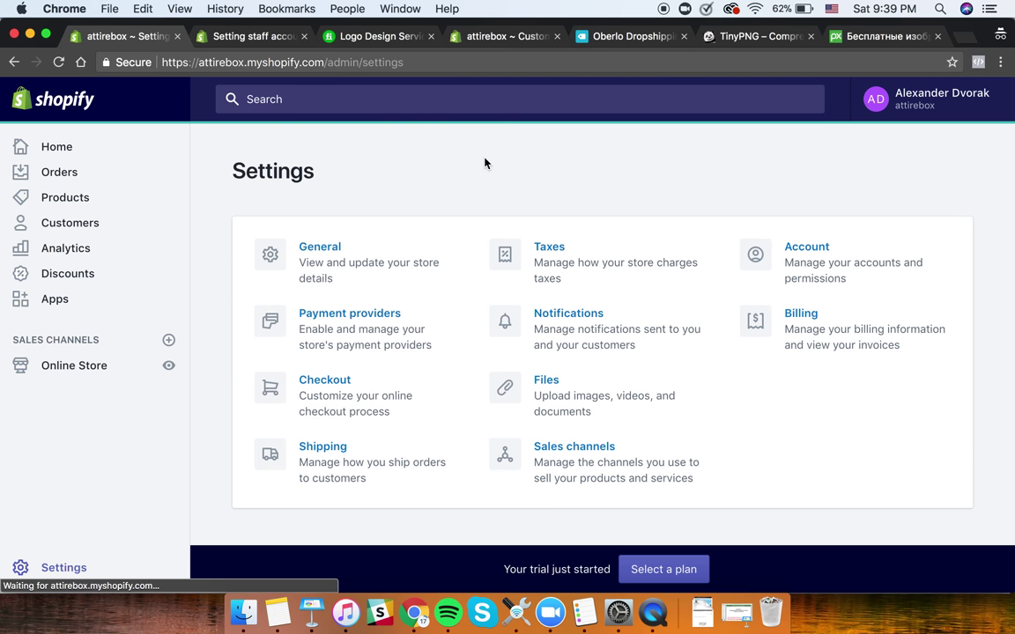
{"action": "left_click", "coordinate": [809, 335]}
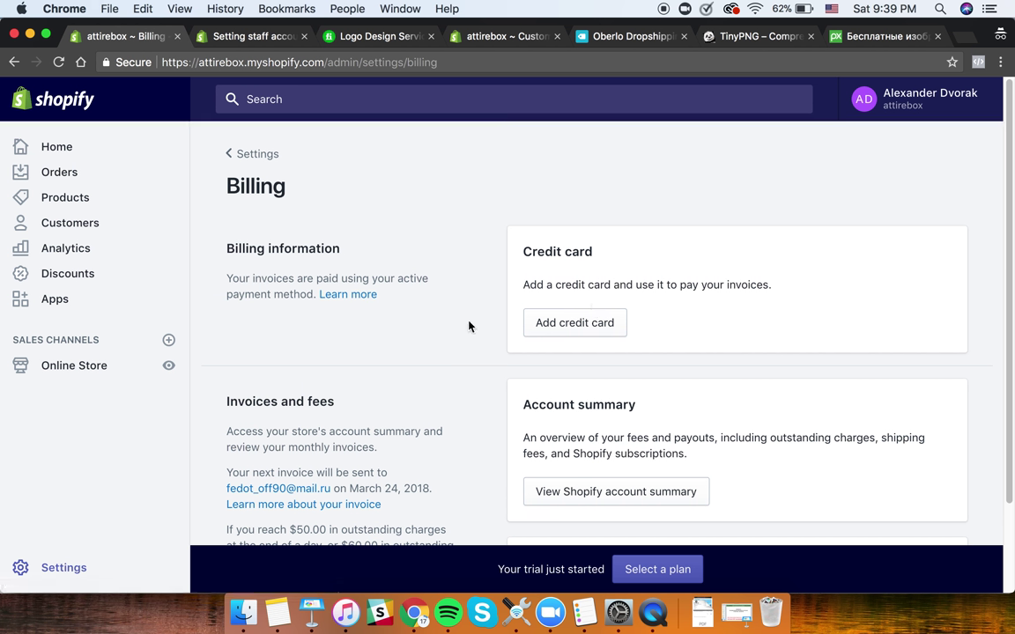
{"action": "scroll", "coordinate": [484, 348], "scroll_direction": "down", "scroll_amount": 3}
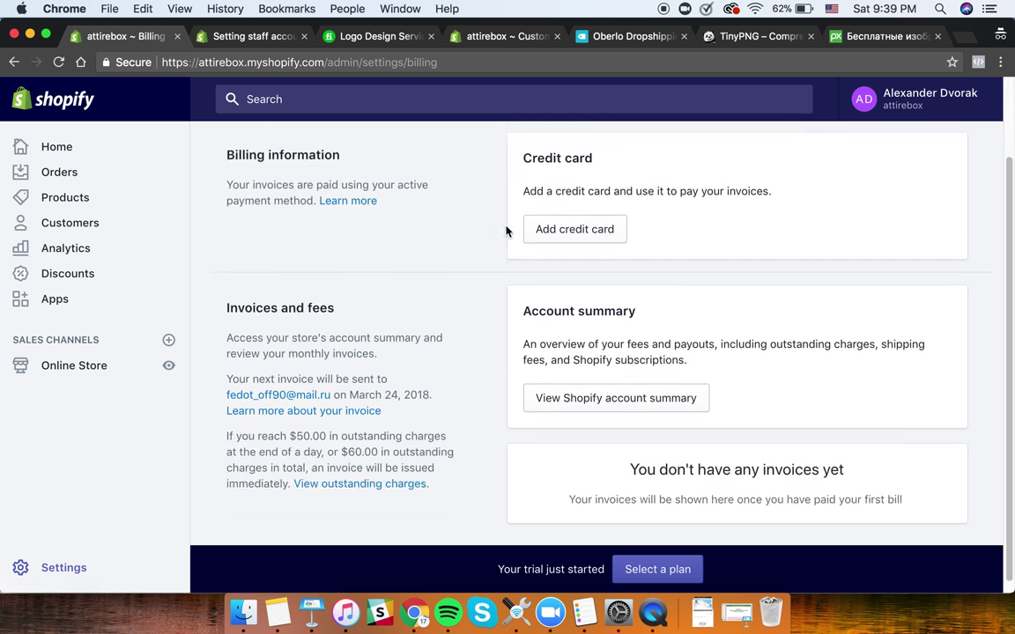
{"action": "scroll", "coordinate": [508, 228], "scroll_direction": "up", "scroll_amount": 3}
{"action": "scroll", "coordinate": [507, 228], "scroll_direction": "down", "scroll_amount": 3}
{"action": "scroll", "coordinate": [509, 232], "scroll_direction": "up", "scroll_amount": 3}
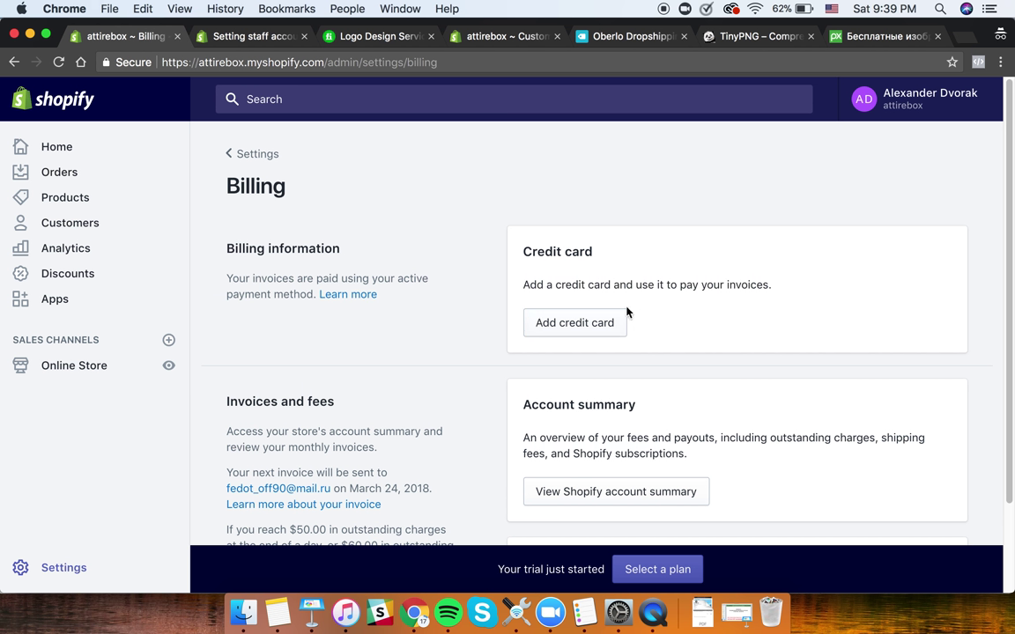
{"action": "left_click_drag", "start_coordinate": [524, 287], "coordinate": [723, 282]}
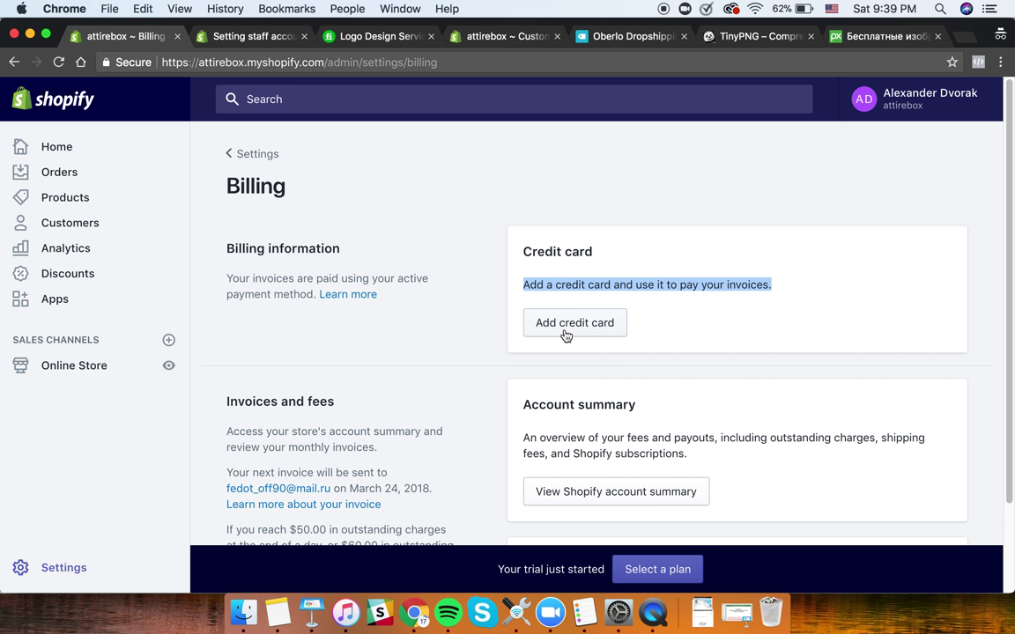
- View the Shopify account summary with its fees and payouts, and return to the Billing settings
{"action": "scroll", "coordinate": [691, 331], "scroll_direction": "down", "scroll_amount": 3}
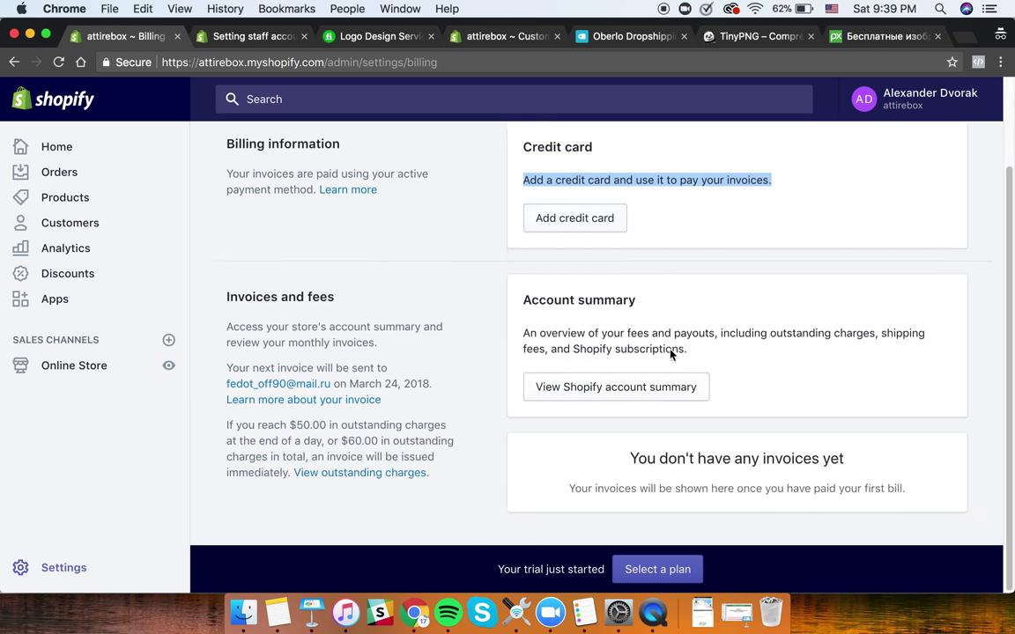
{"action": "left_click", "coordinate": [616, 396]}
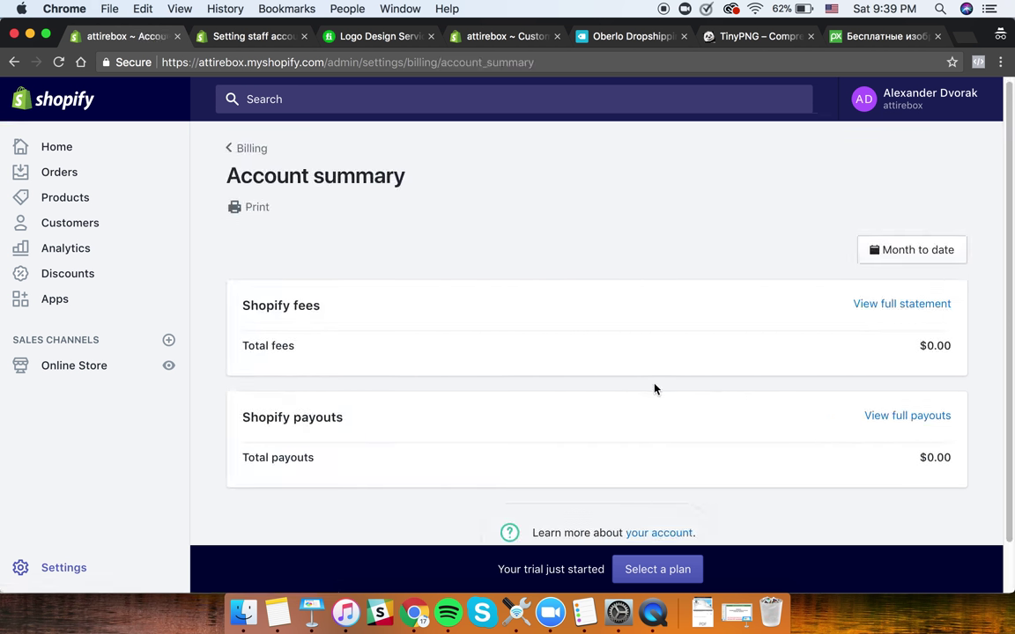
{"action": "left_click", "coordinate": [251, 150]}
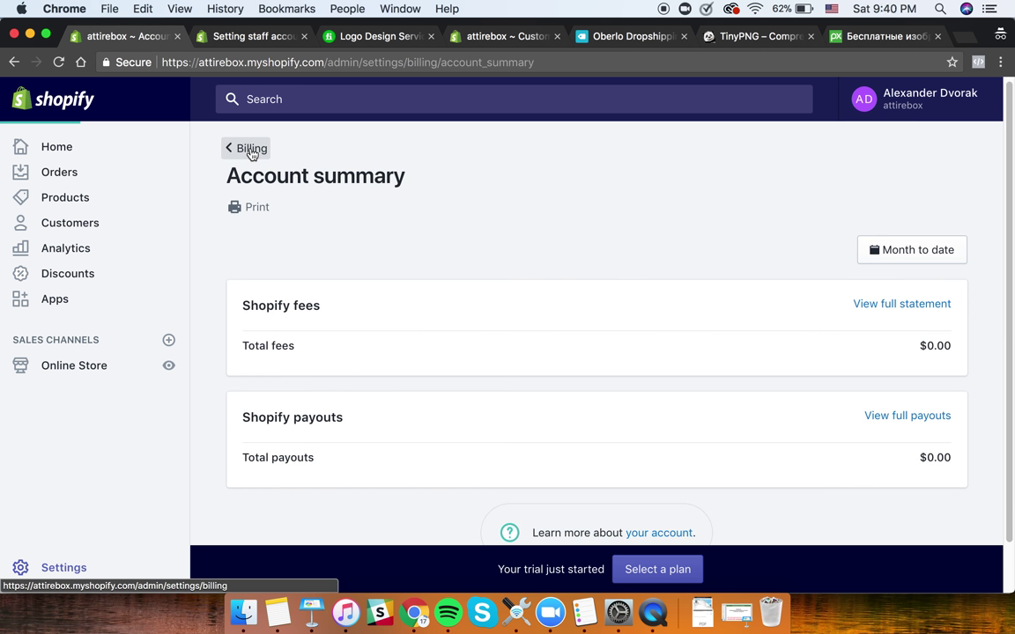
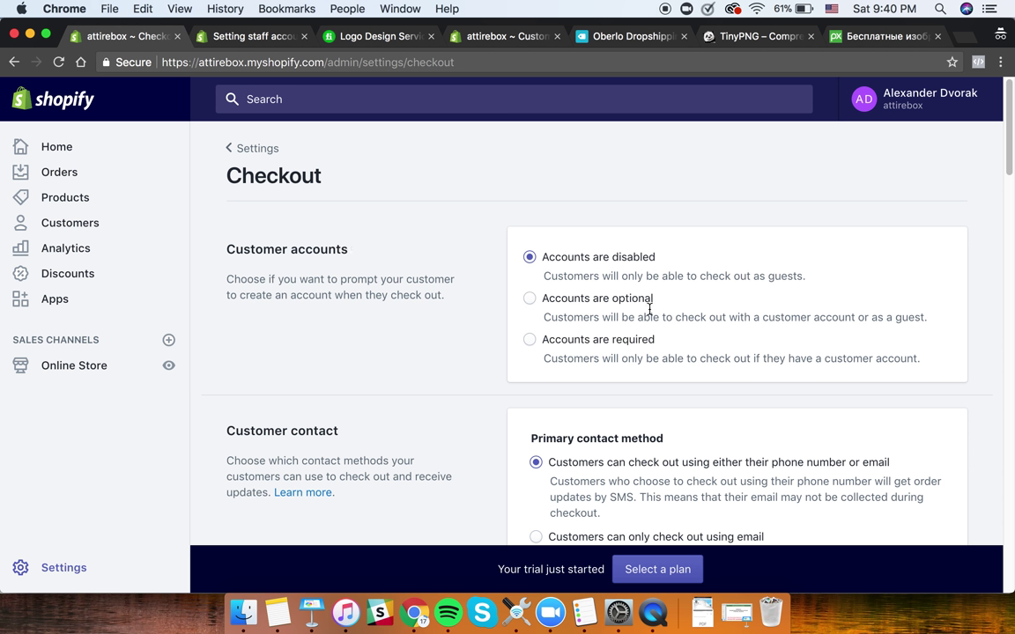
- Examine the disabled, optional and required customer account choices in the Checkout settings
{"action": "left_click_drag", "start_coordinate": [546, 276], "coordinate": [811, 282]}
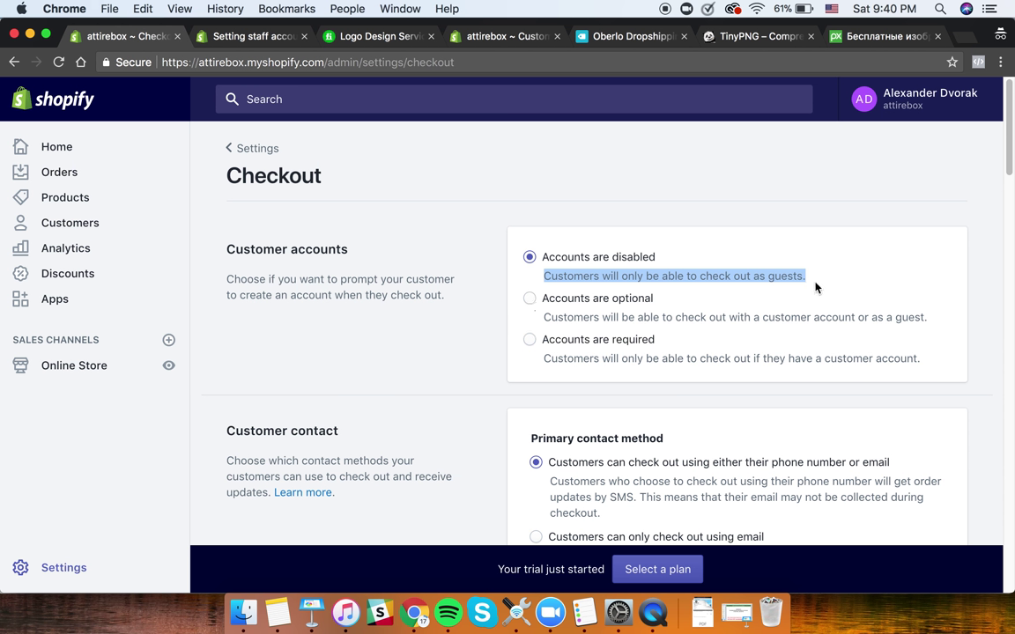
{"action": "scroll", "coordinate": [740, 326], "scroll_direction": "down", "scroll_amount": 1}
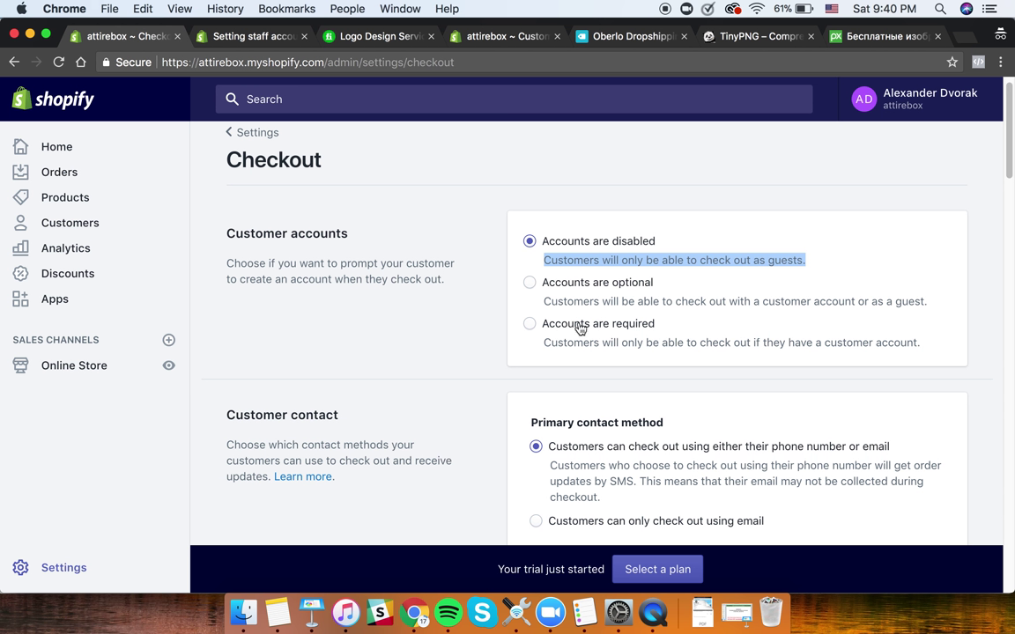
{"action": "scroll", "coordinate": [558, 341], "scroll_direction": "down", "scroll_amount": 5}
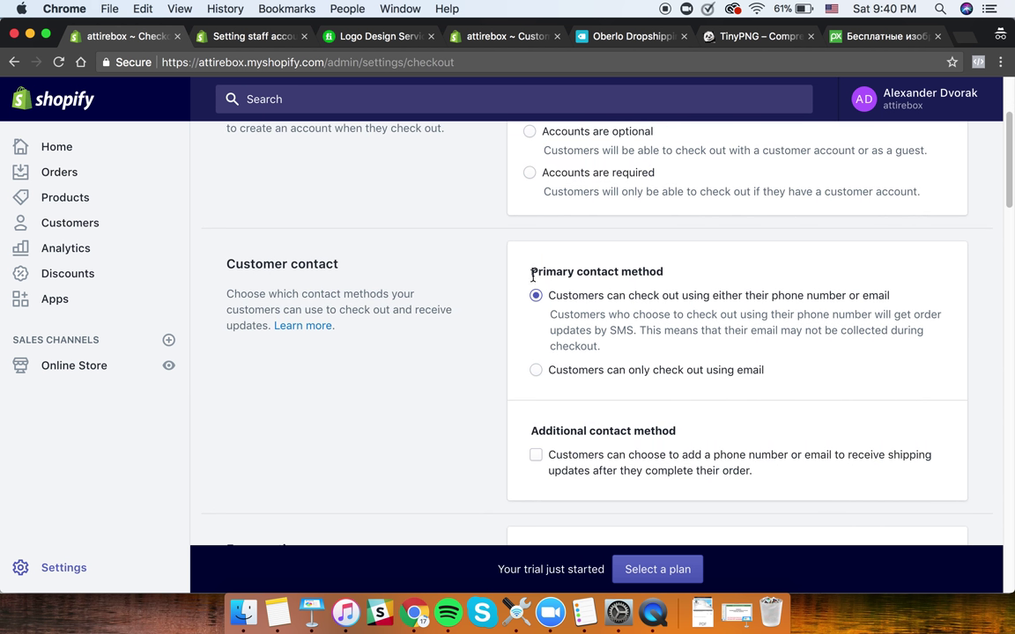
{"action": "scroll", "coordinate": [546, 193], "scroll_direction": "up", "scroll_amount": 5}
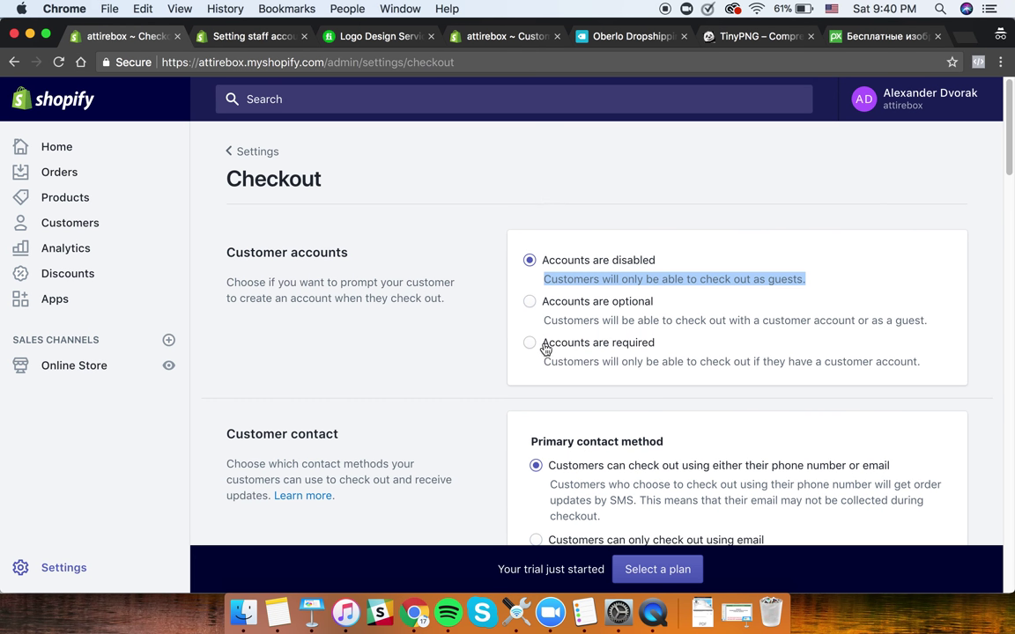
{"action": "left_click_drag", "start_coordinate": [656, 345], "coordinate": [541, 344]}
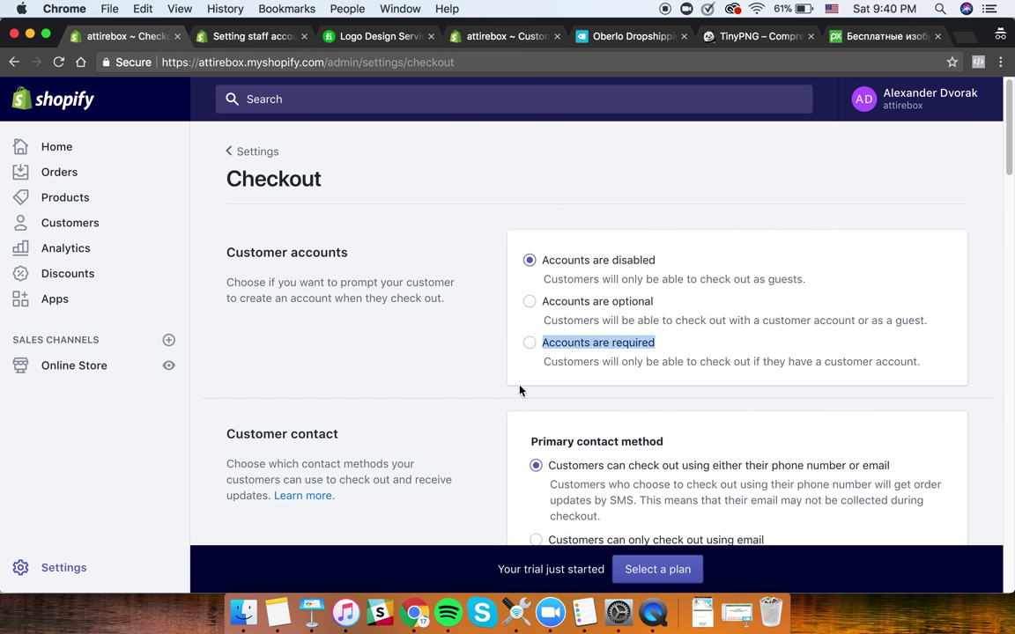
- Try email-only checkout and the additional contact method under Customer contact, restoring the original choice for each
{"action": "scroll", "coordinate": [519, 389], "scroll_direction": "down", "scroll_amount": 4}
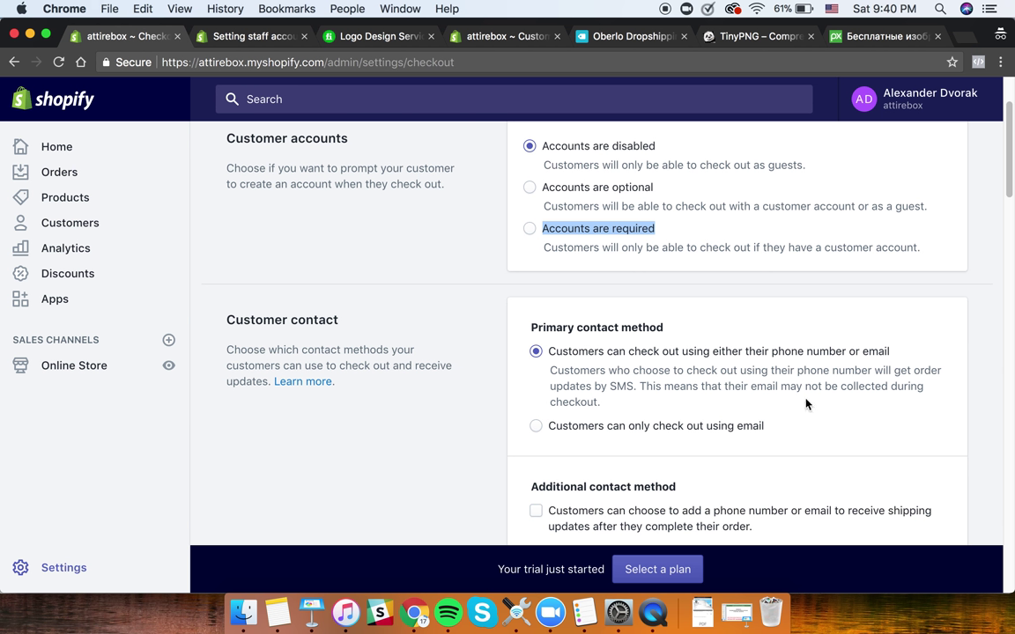
{"action": "left_click", "coordinate": [536, 427]}
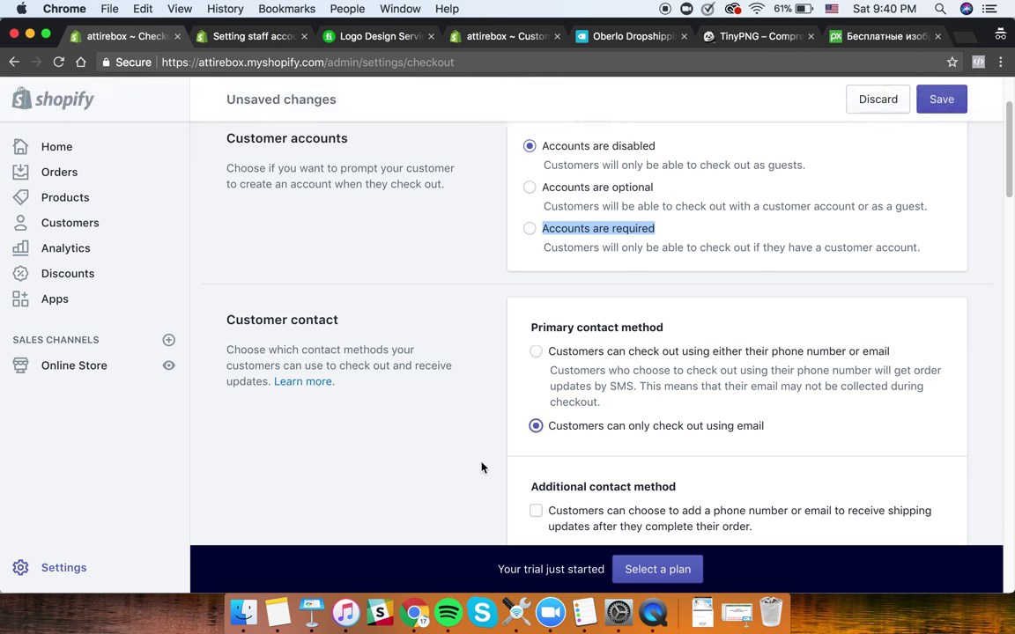
{"action": "left_click", "coordinate": [535, 352]}
{"action": "scroll", "coordinate": [591, 377], "scroll_direction": "down", "scroll_amount": 3}
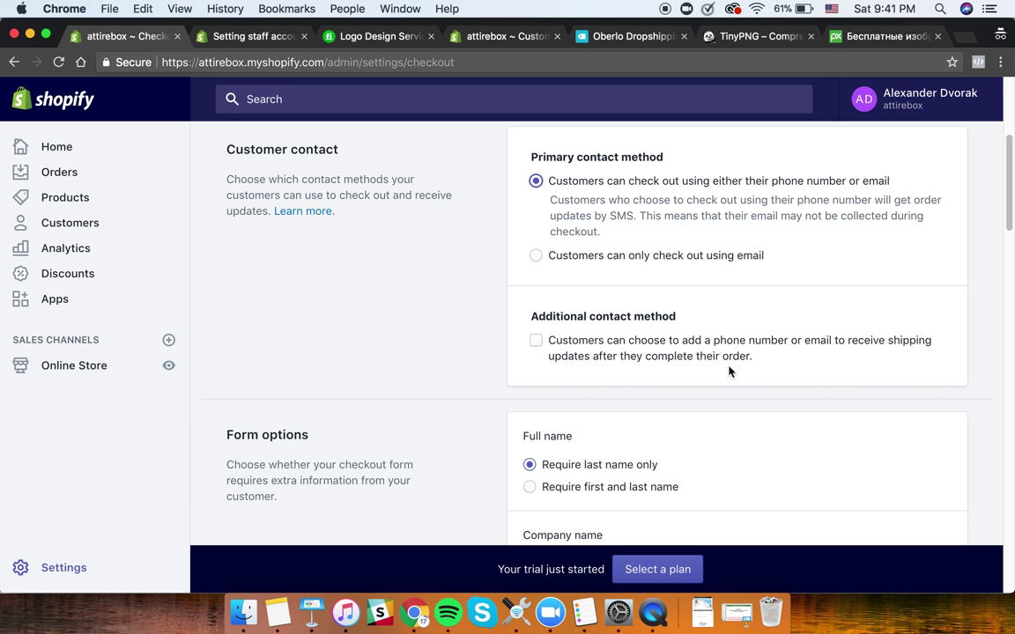
{"action": "left_click", "coordinate": [537, 342]}
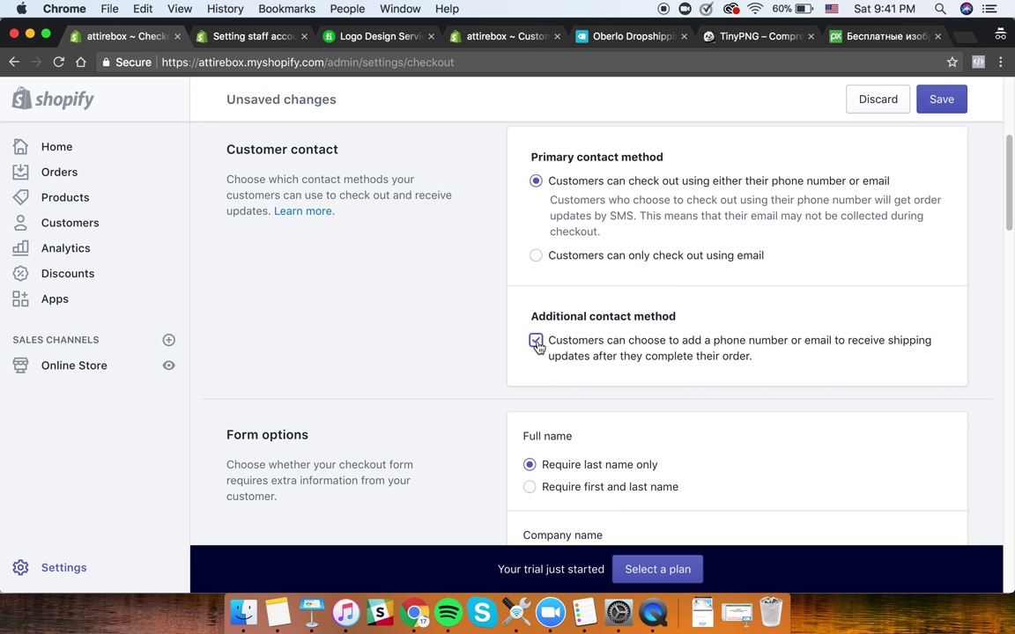
{"action": "left_click", "coordinate": [536, 342]}
- Examine the checkout form options for full name, company name, address line 2 and shipping address phone number
{"action": "scroll", "coordinate": [532, 378], "scroll_direction": "down", "scroll_amount": 5}
{"action": "scroll", "coordinate": [529, 344], "scroll_direction": "up", "scroll_amount": 3}
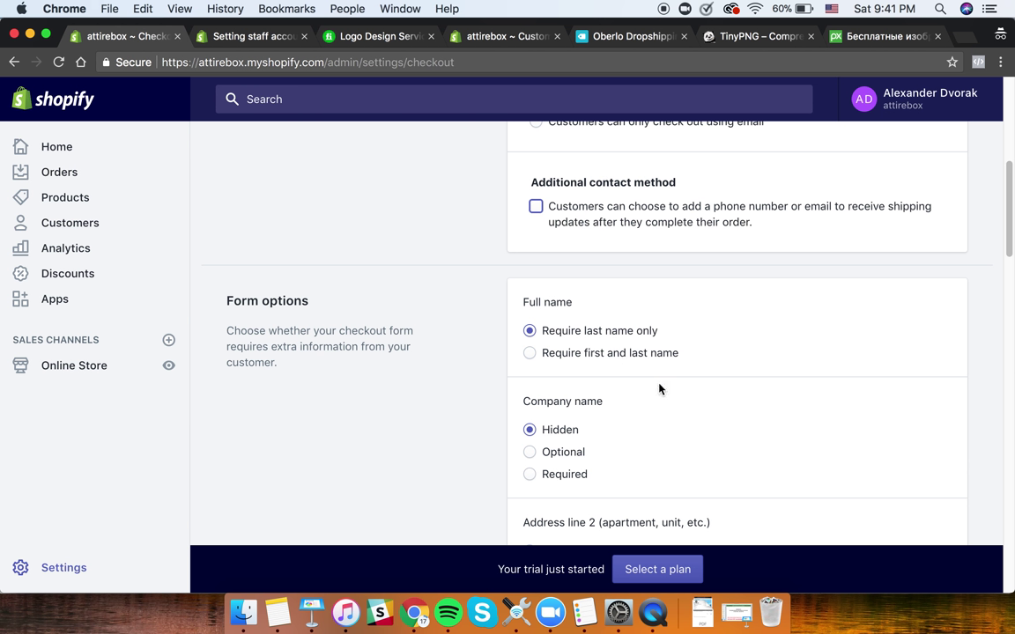
{"action": "scroll", "coordinate": [750, 467], "scroll_direction": "down", "scroll_amount": 5}
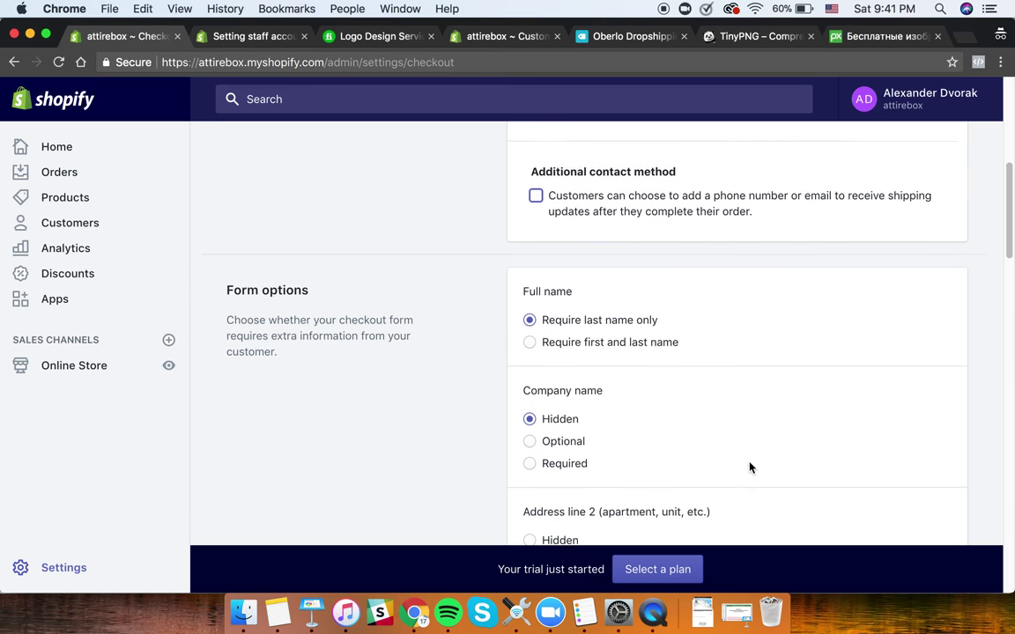
{"action": "scroll", "coordinate": [691, 452], "scroll_direction": "up", "scroll_amount": 1}
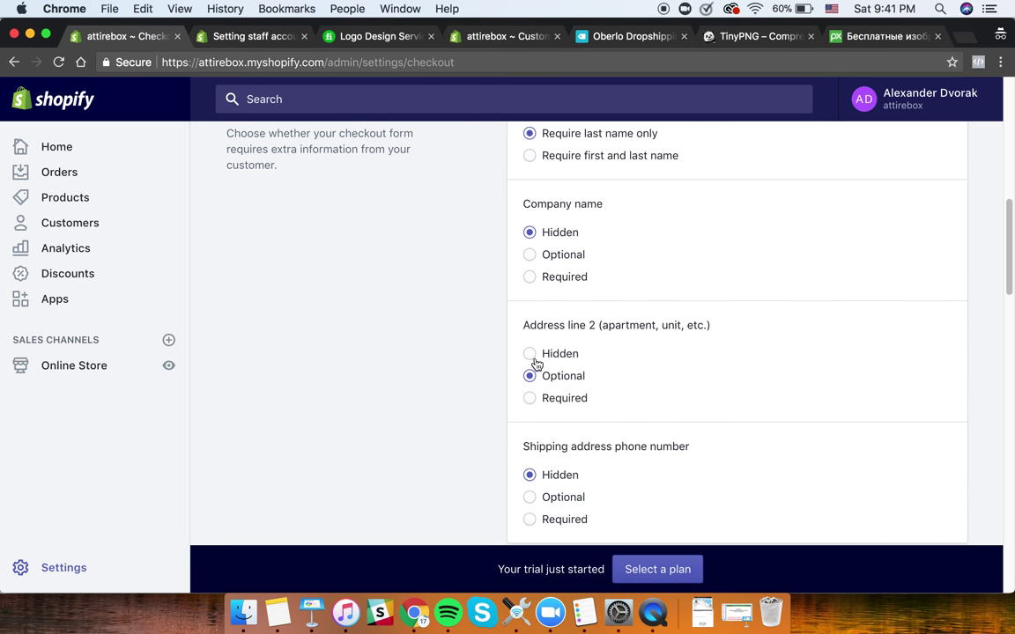
{"action": "scroll", "coordinate": [617, 374], "scroll_direction": "down", "scroll_amount": 1}
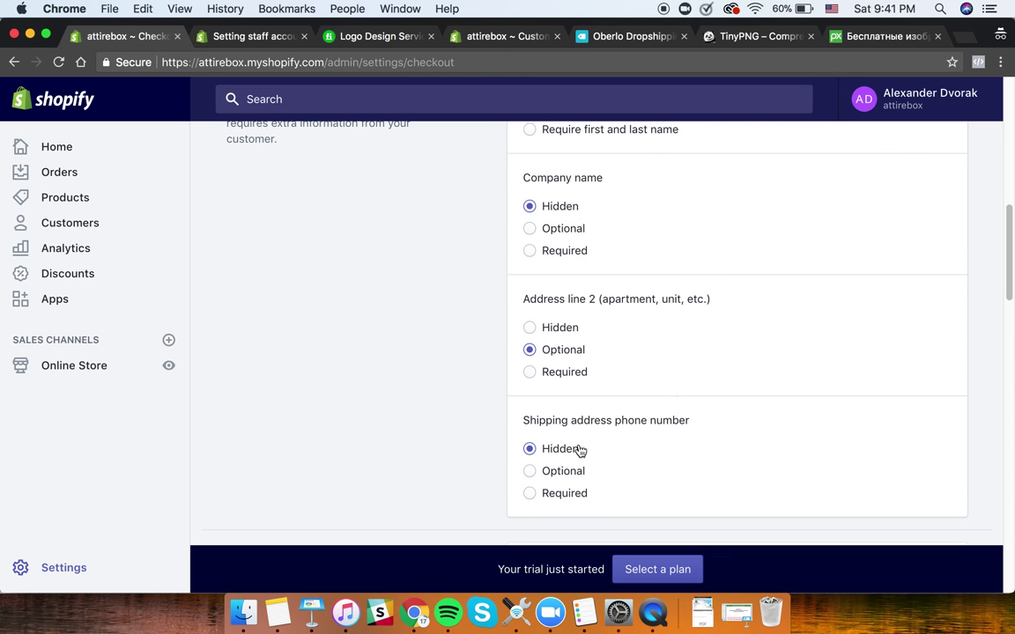
{"action": "scroll", "coordinate": [679, 430], "scroll_direction": "down", "scroll_amount": 1}
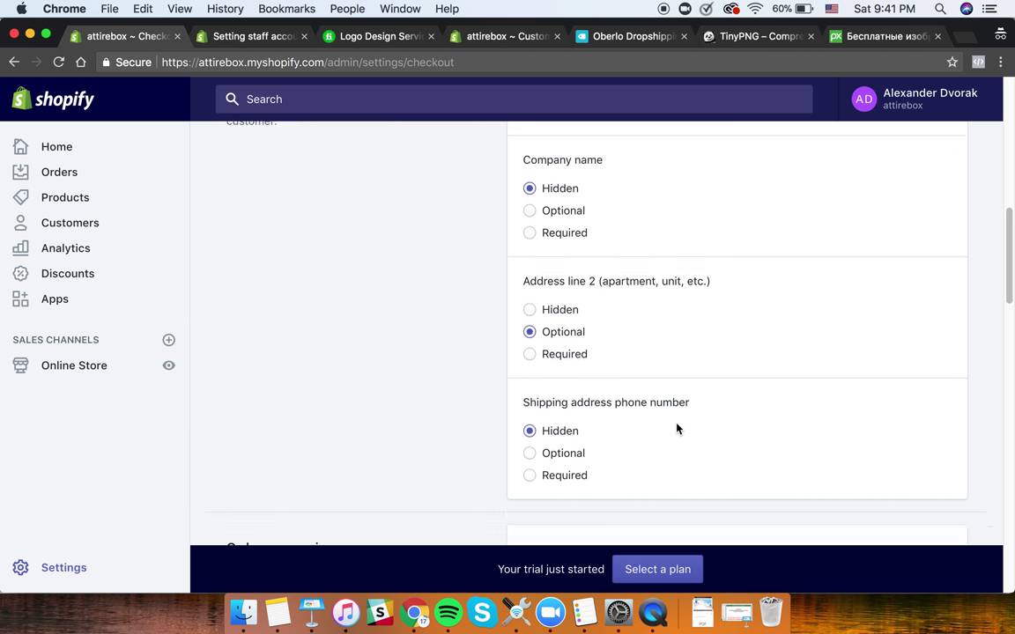
{"action": "scroll", "coordinate": [539, 459], "scroll_direction": "down", "scroll_amount": 3}
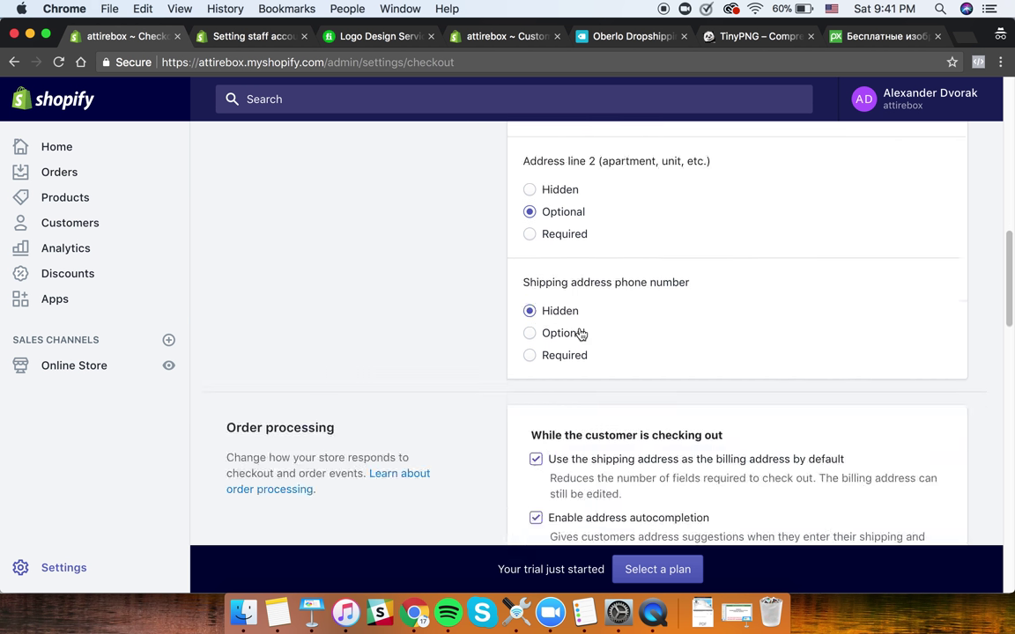
- Review the order processing options for using the shipping address as the billing address and for address autocompletion
{"action": "scroll", "coordinate": [623, 332], "scroll_direction": "down", "scroll_amount": 4}
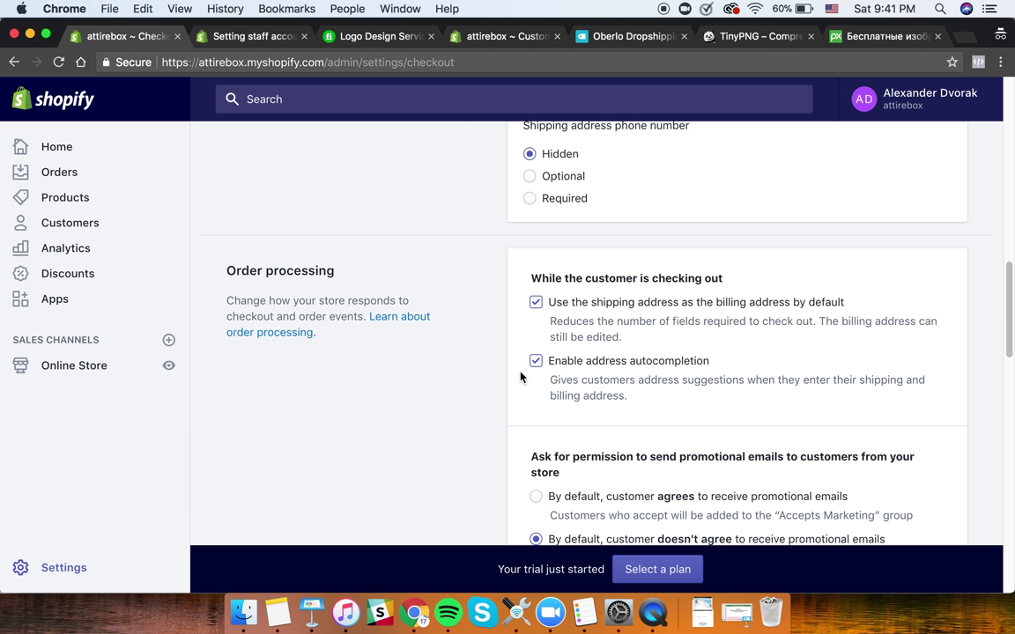
{"action": "left_click_drag", "start_coordinate": [550, 320], "coordinate": [815, 320]}
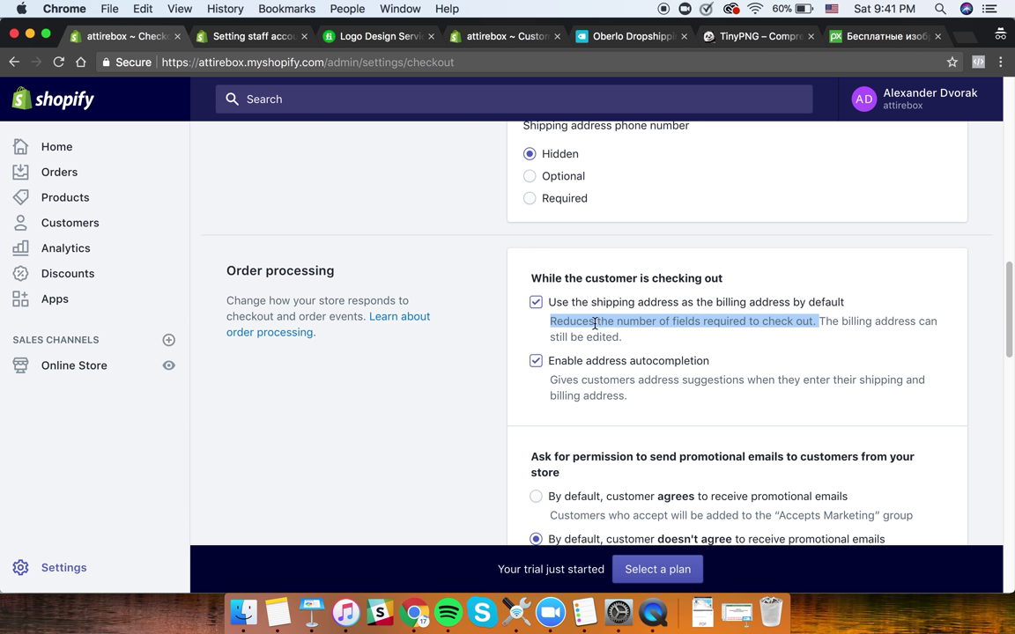
{"action": "scroll", "coordinate": [595, 323], "scroll_direction": "down", "scroll_amount": 1}
{"action": "scroll", "coordinate": [595, 308], "scroll_direction": "down", "scroll_amount": 3}
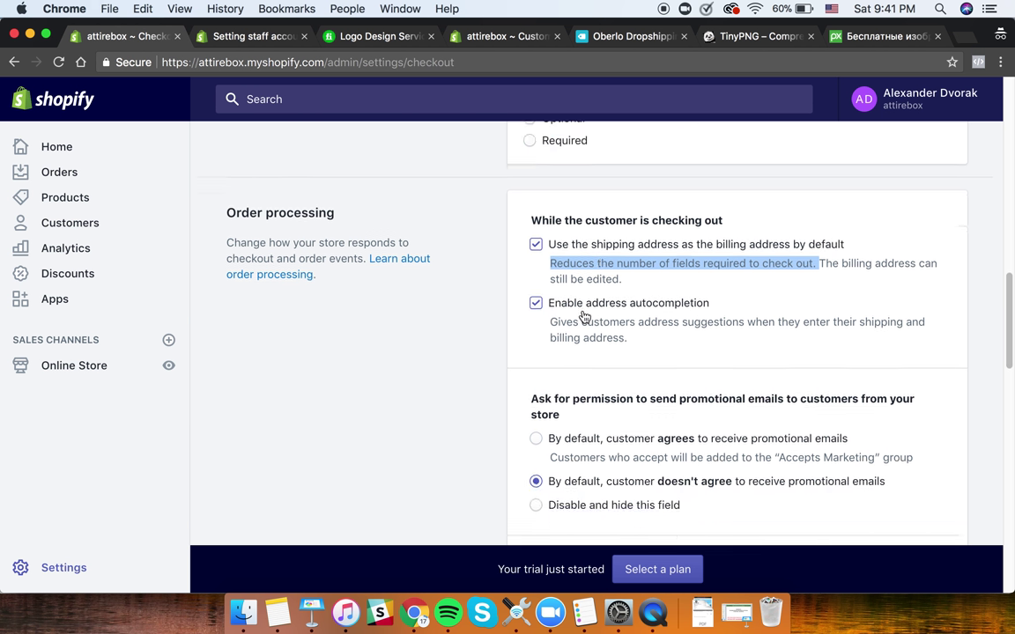
{"action": "scroll", "coordinate": [652, 257], "scroll_direction": "down", "scroll_amount": 1}
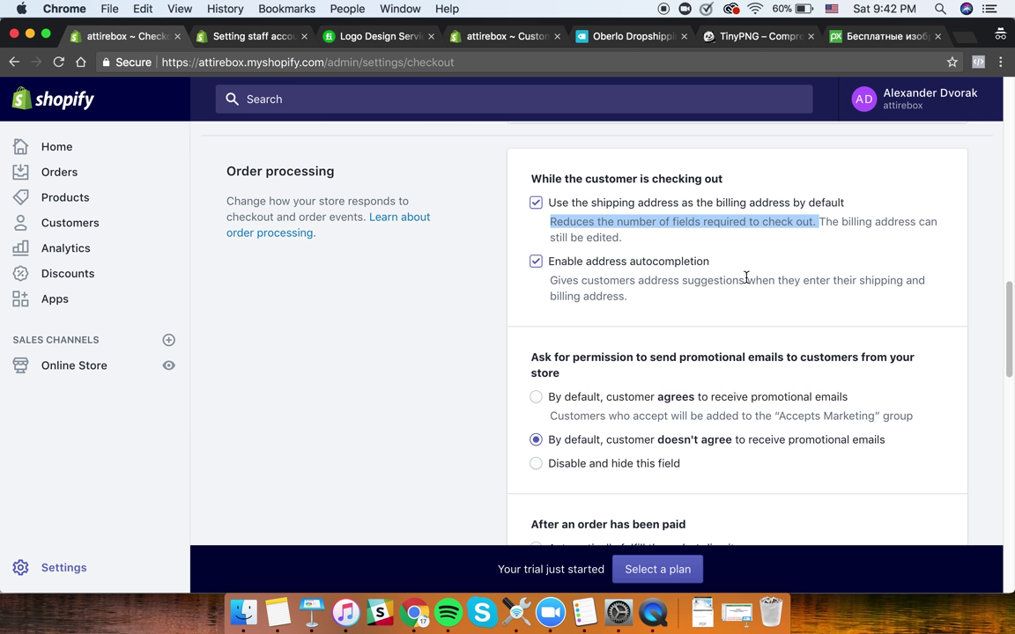
- Set the promotional e-mail permission so that customers agree to receive promotional emails by default
{"action": "scroll", "coordinate": [661, 319], "scroll_direction": "down", "scroll_amount": 2}
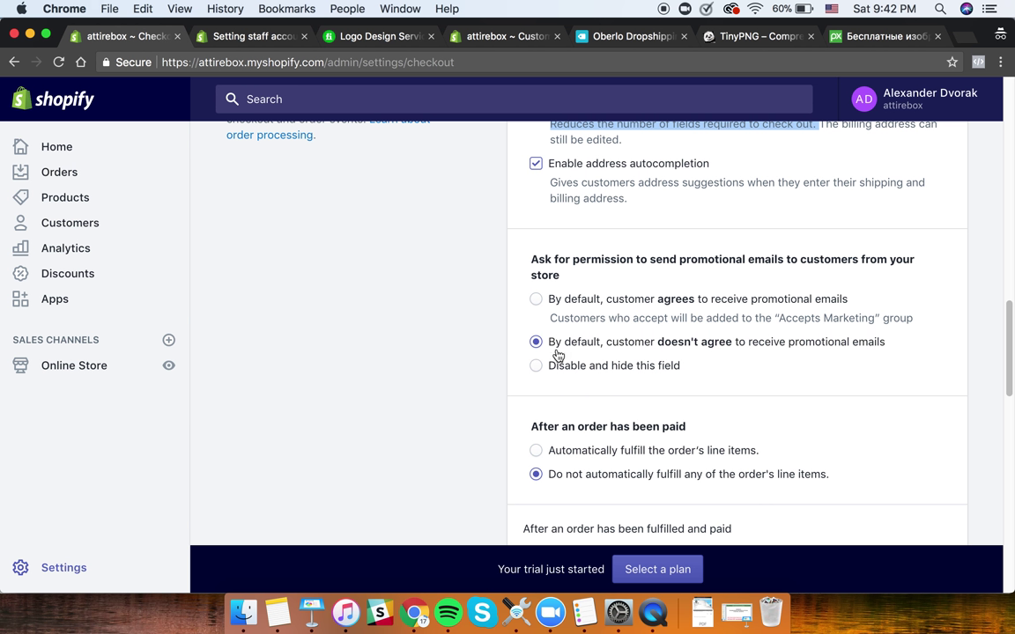
{"action": "left_click", "coordinate": [535, 299]}
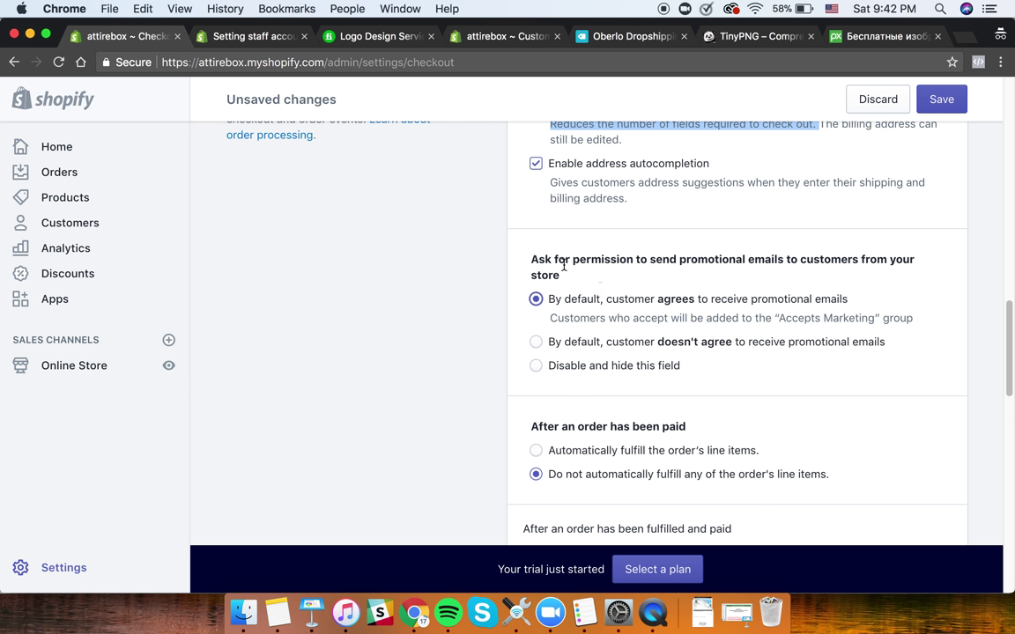
{"action": "triple_click", "coordinate": [539, 260]}
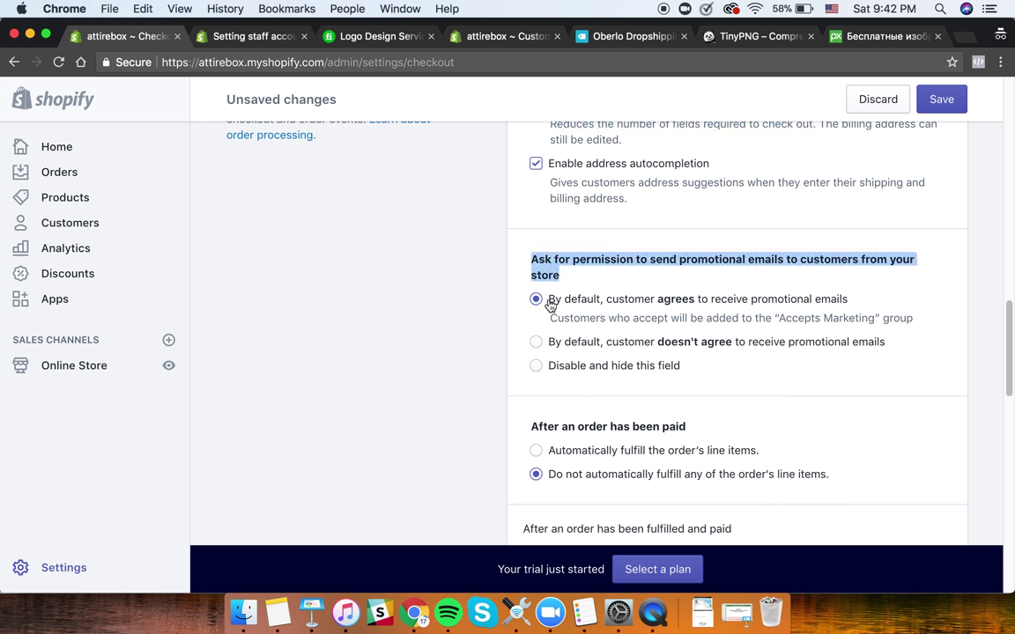
- Examine the order processing options for fulfilling line items after payment and for automatically archiving fulfilled orders
{"action": "scroll", "coordinate": [834, 420], "scroll_direction": "down", "scroll_amount": 3}
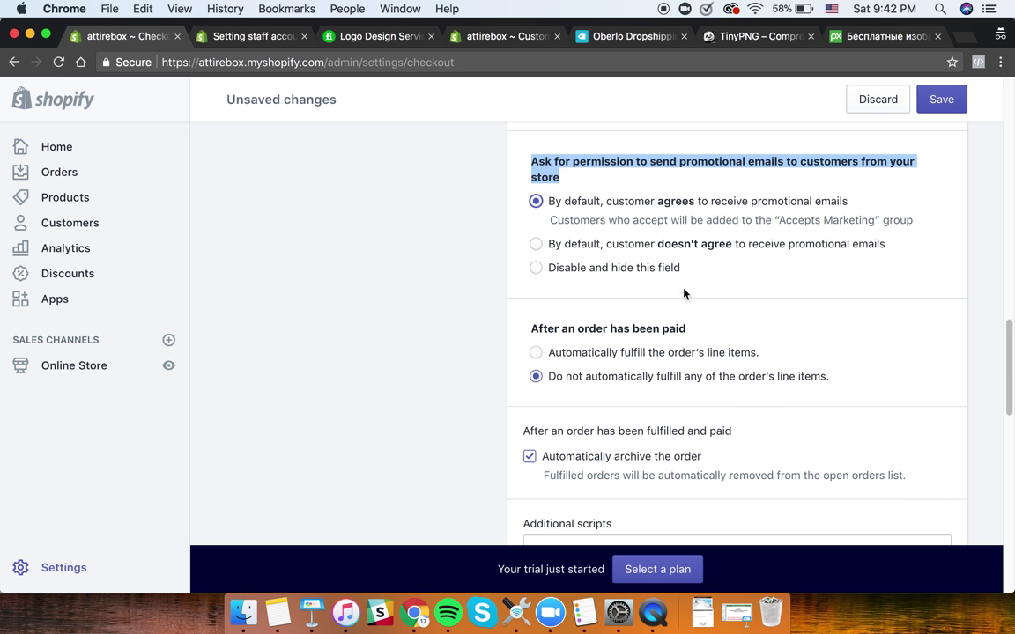
{"action": "left_click_drag", "start_coordinate": [496, 328], "coordinate": [709, 328]}
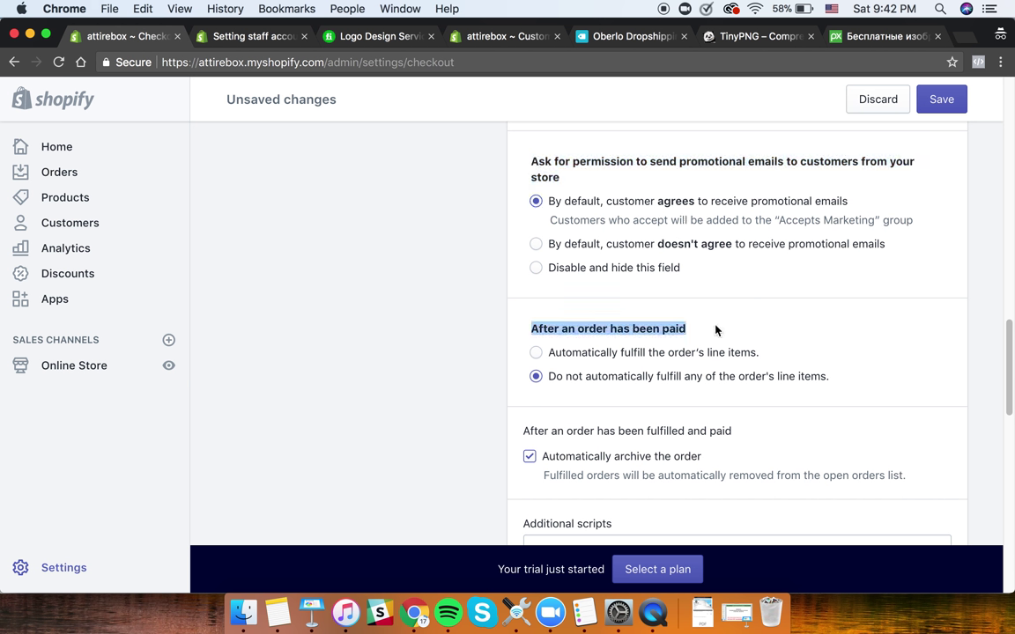
{"action": "left_click_drag", "start_coordinate": [539, 379], "coordinate": [850, 392]}
{"action": "scroll", "coordinate": [837, 390], "scroll_direction": "down", "scroll_amount": 3}
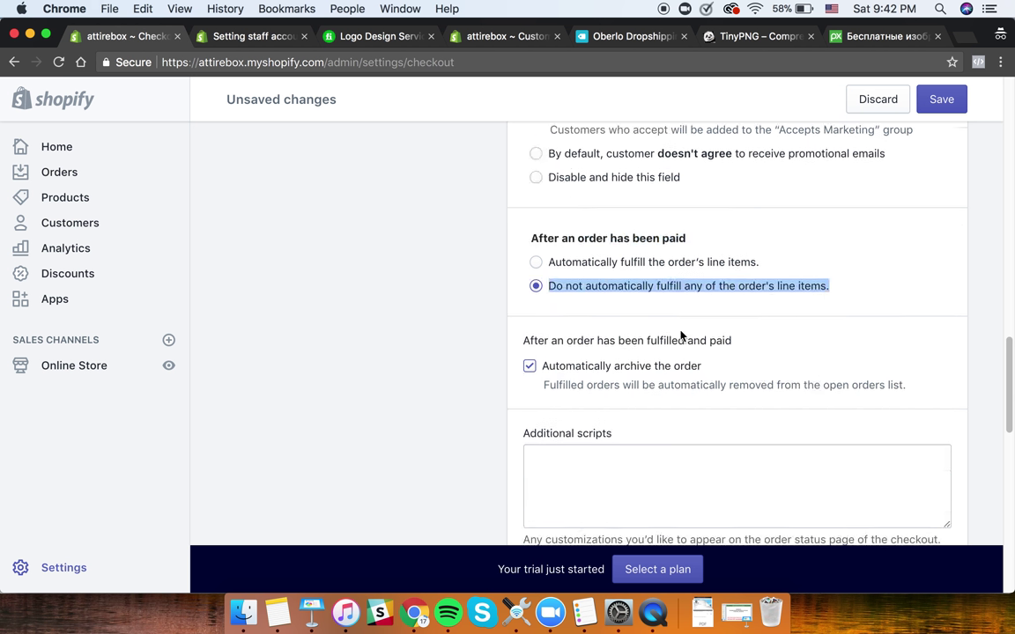
{"action": "left_click_drag", "start_coordinate": [515, 342], "coordinate": [734, 347]}
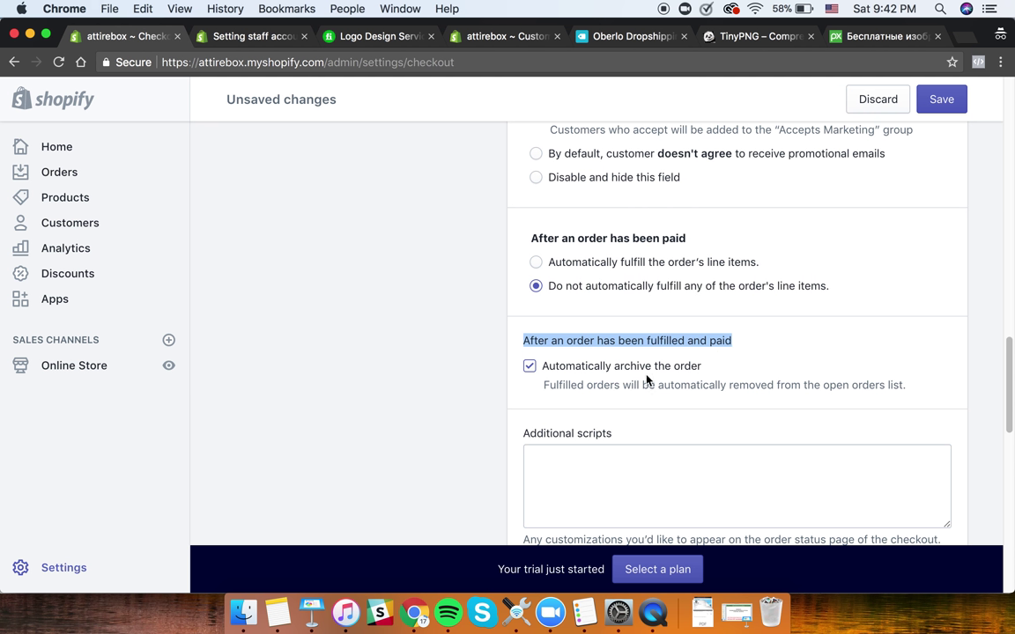
- Generate the sample refund policy for the checkout page and look over its text
{"action": "scroll", "coordinate": [770, 361], "scroll_direction": "down", "scroll_amount": 3}
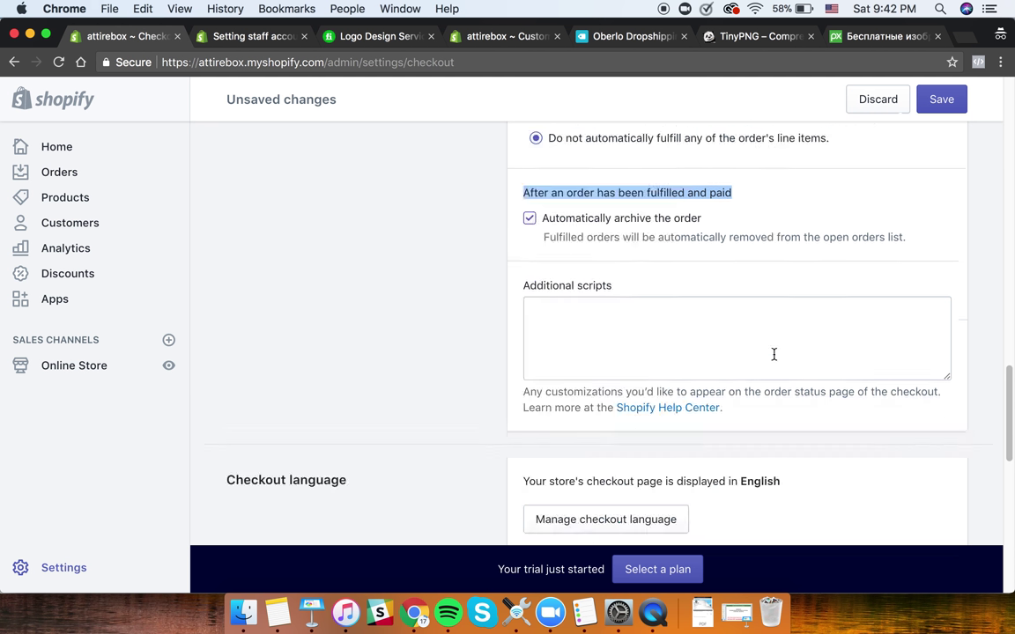
{"action": "scroll", "coordinate": [707, 301], "scroll_direction": "down", "scroll_amount": 5}
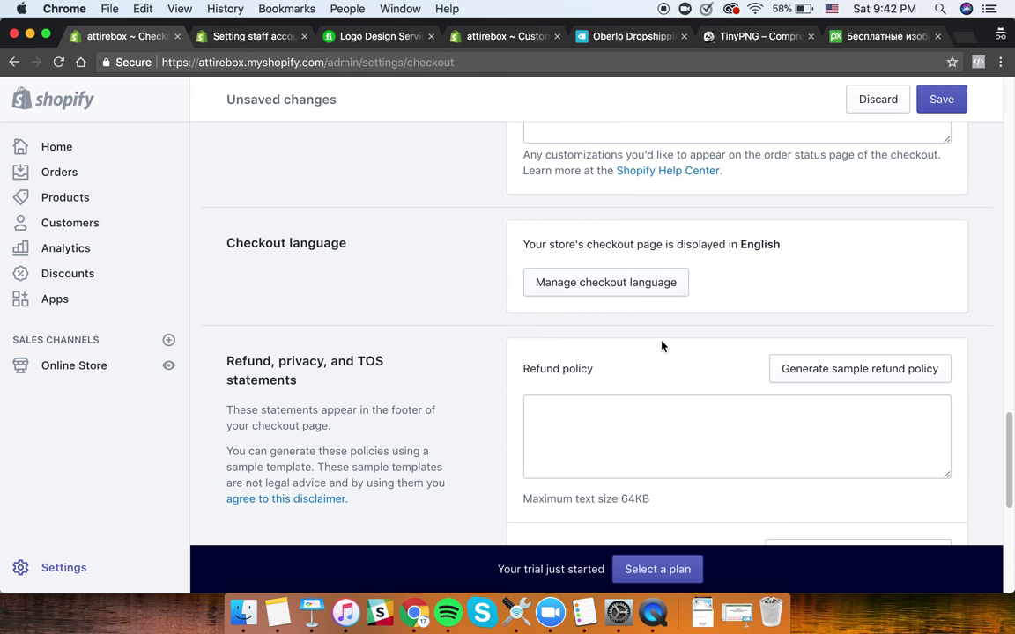
{"action": "left_click", "coordinate": [841, 371]}
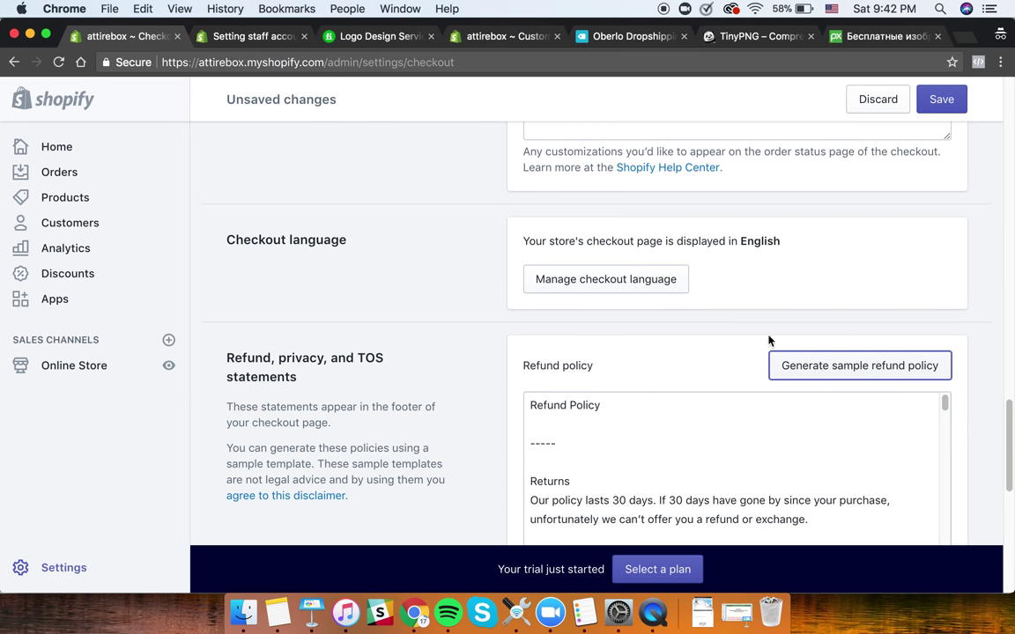
{"action": "scroll", "coordinate": [749, 309], "scroll_direction": "up", "scroll_amount": 5}
{"action": "scroll", "coordinate": [732, 410], "scroll_direction": "down", "scroll_amount": 3}
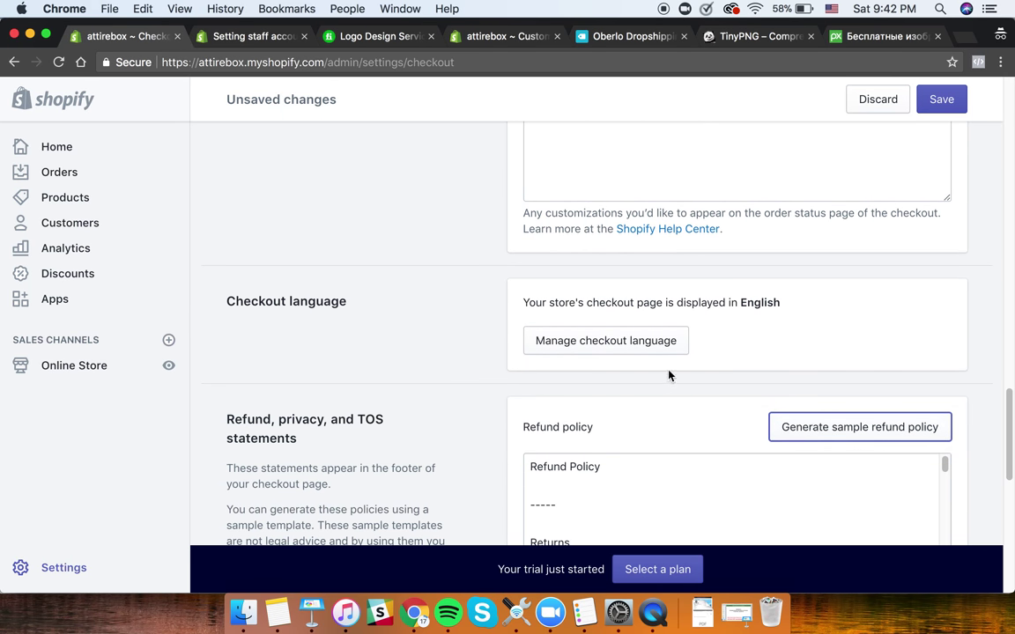
{"action": "scroll", "coordinate": [686, 398], "scroll_direction": "down", "scroll_amount": 5}
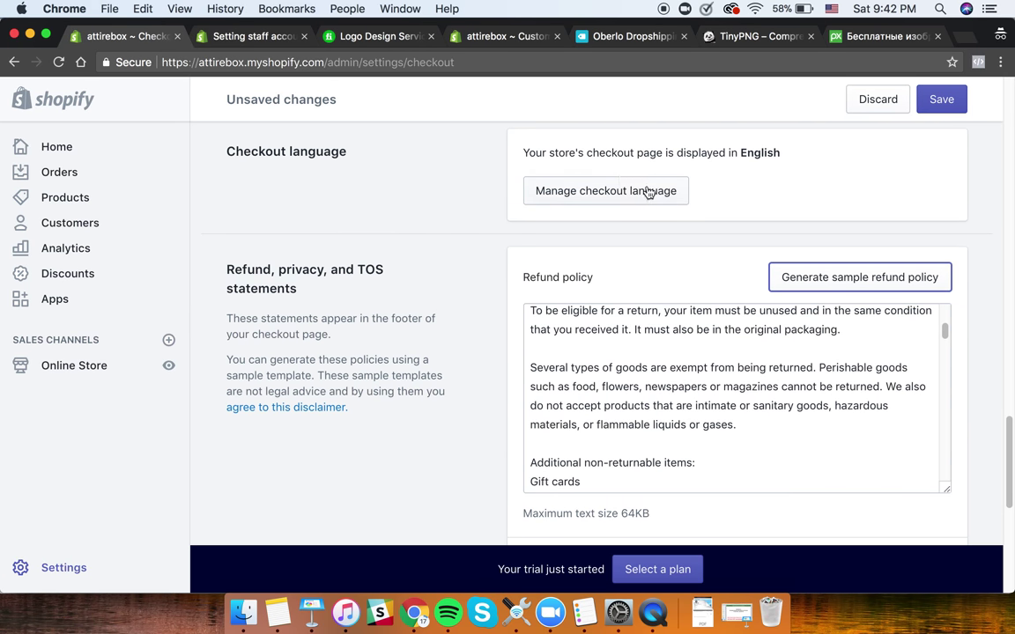
- Generate the sample privacy policy for the checkout page and look through its text
{"action": "triple_click", "coordinate": [573, 165]}
{"action": "scroll", "coordinate": [811, 290], "scroll_direction": "down", "scroll_amount": 5}
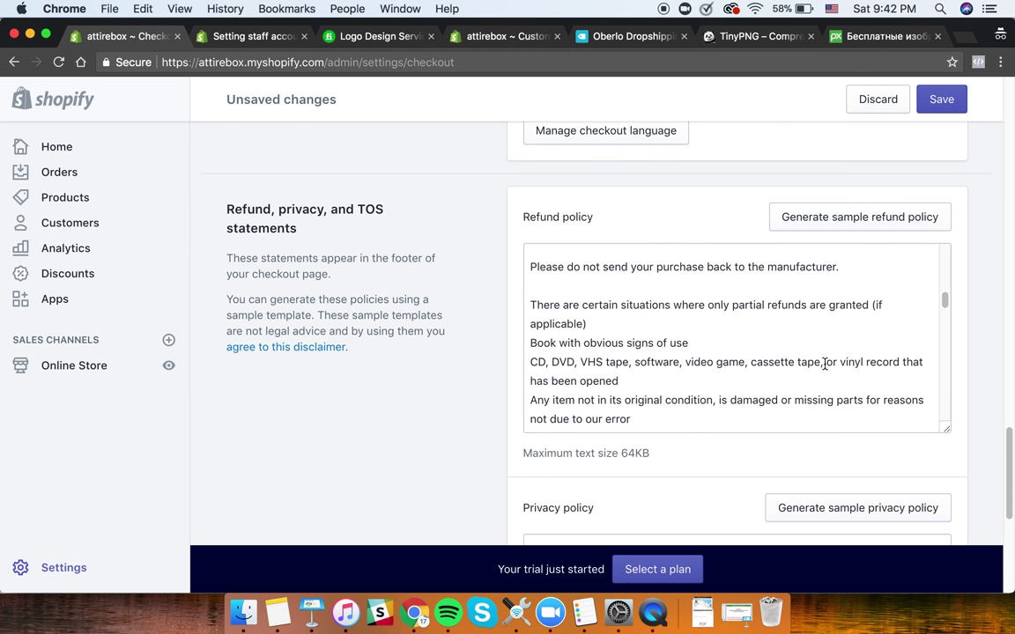
{"action": "scroll", "coordinate": [823, 400], "scroll_direction": "down", "scroll_amount": 5}
{"action": "left_click", "coordinate": [838, 326]}
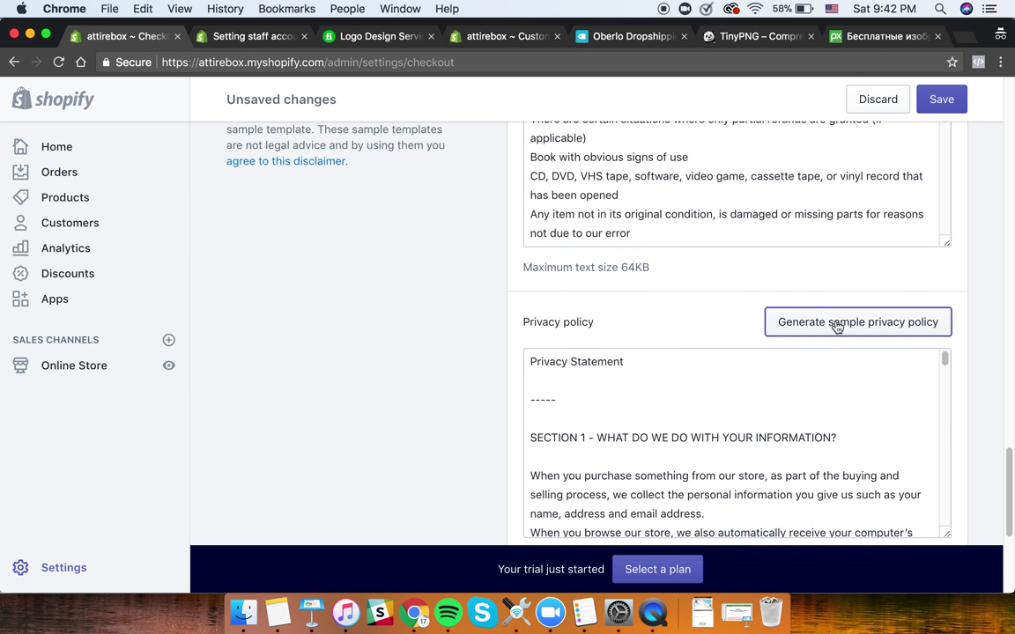
{"action": "scroll", "coordinate": [715, 396], "scroll_direction": "down", "scroll_amount": 10}
{"action": "scroll", "coordinate": [720, 424], "scroll_direction": "down", "scroll_amount": 15}
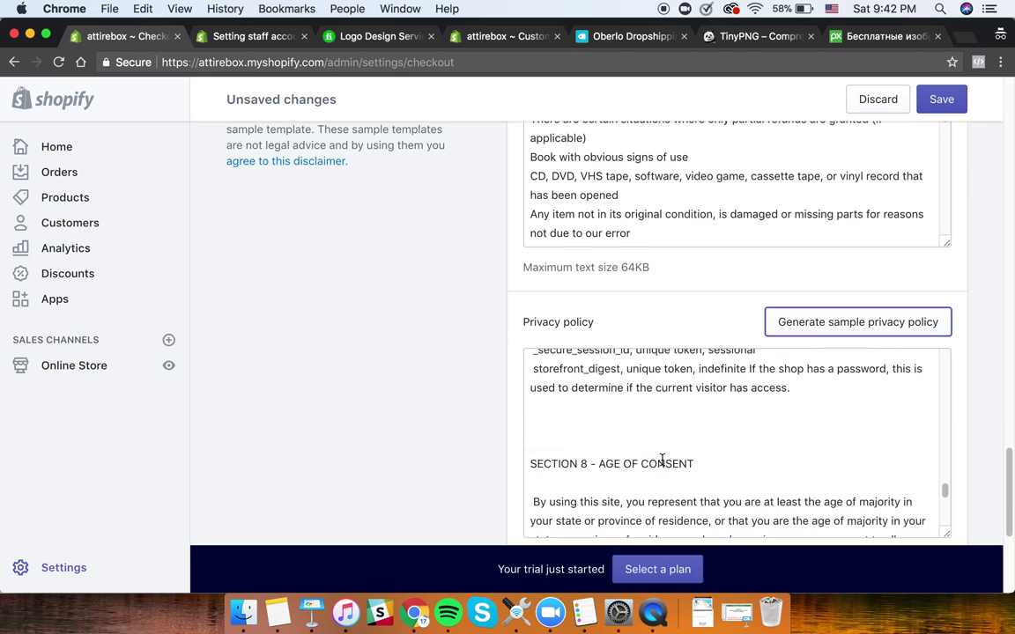
- Generate the sample terms of service and save the checkout settings
{"action": "left_click", "coordinate": [594, 374]}
{"action": "left_click", "coordinate": [948, 325]}
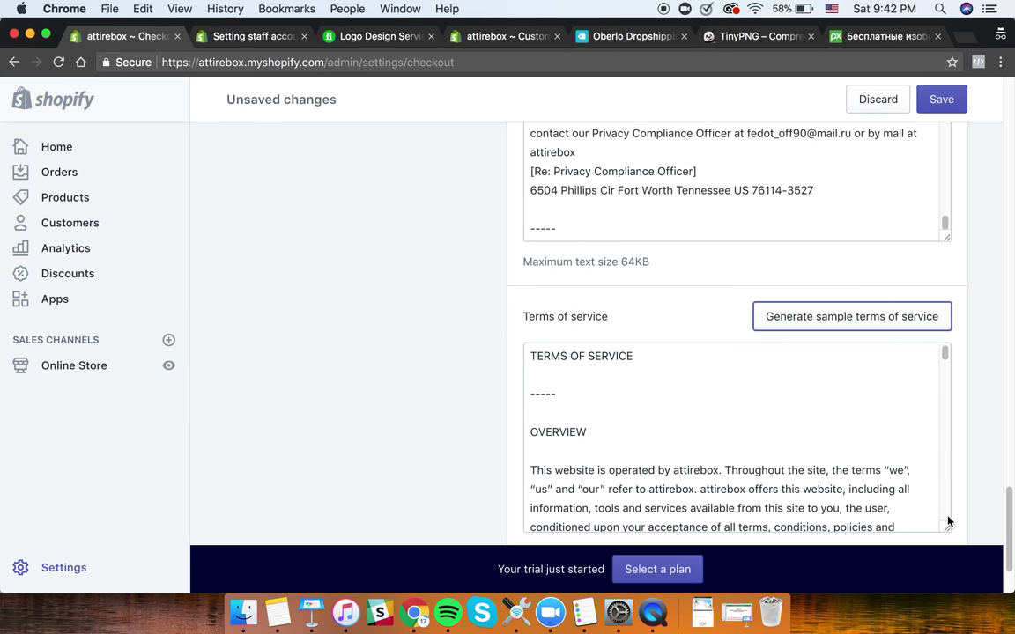
{"action": "scroll", "coordinate": [945, 379], "scroll_direction": "down", "scroll_amount": 5}
{"action": "left_click", "coordinate": [939, 111]}
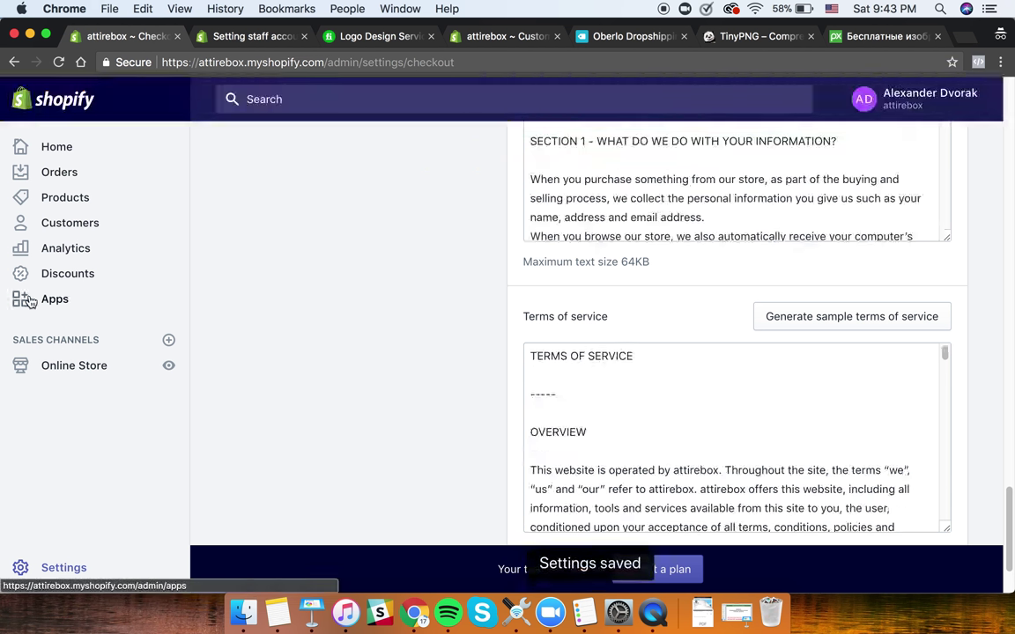
- Review the customer order notification templates in the notification settings, then return to the settings overview
{"action": "left_click", "coordinate": [67, 371]}
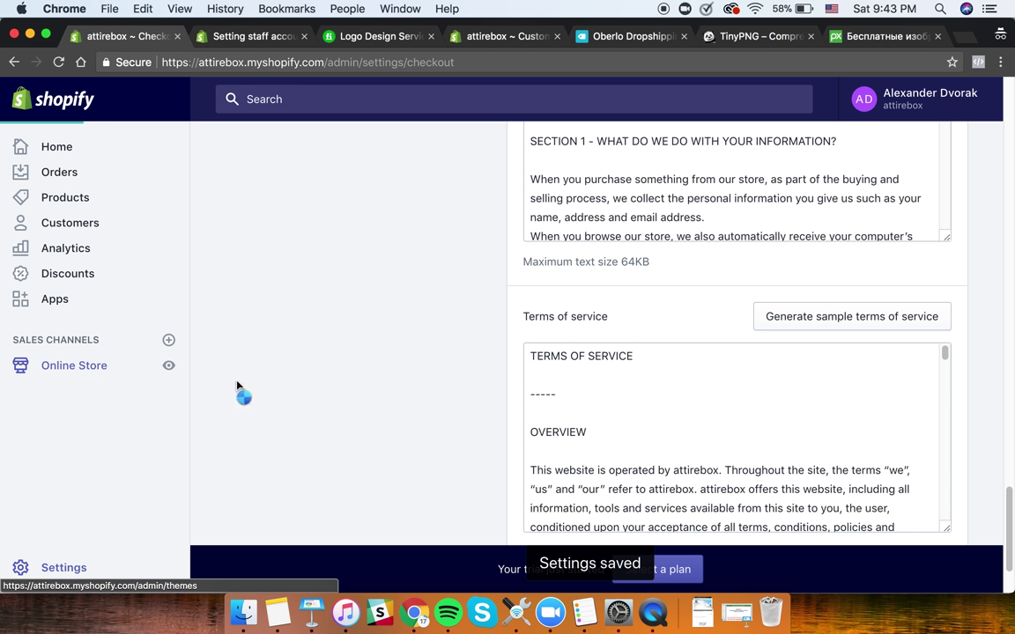
{"action": "left_click", "coordinate": [78, 569]}
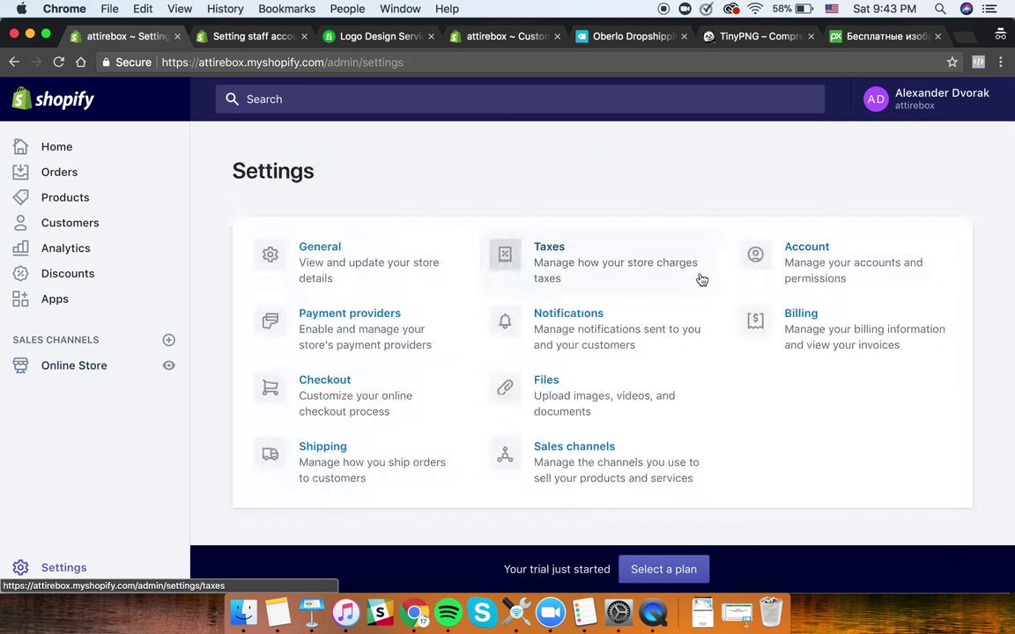
{"action": "left_click", "coordinate": [612, 337]}
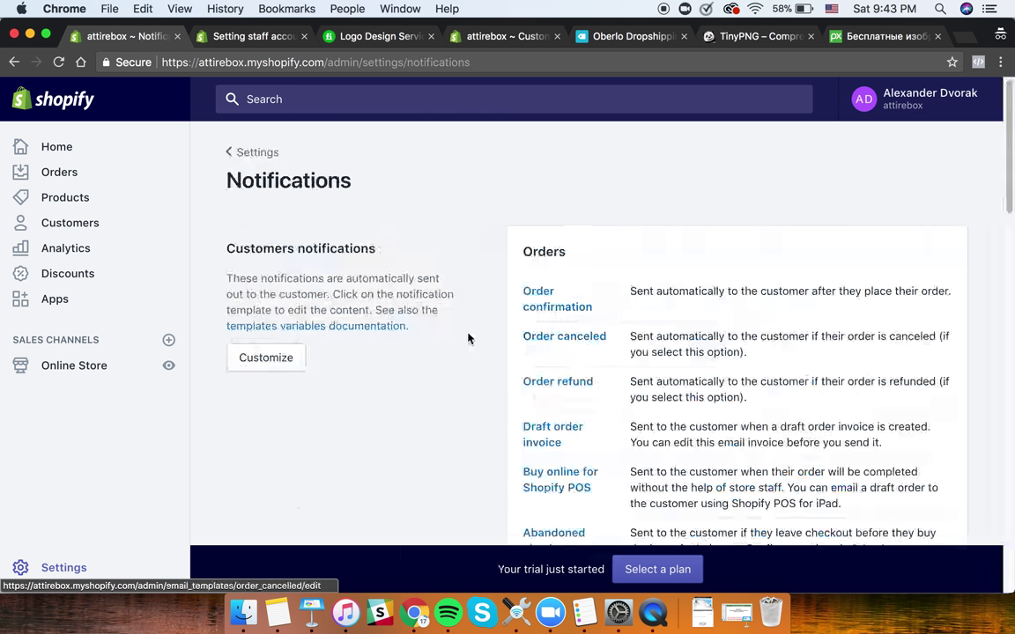
{"action": "scroll", "coordinate": [246, 168], "scroll_direction": "down", "scroll_amount": 2}
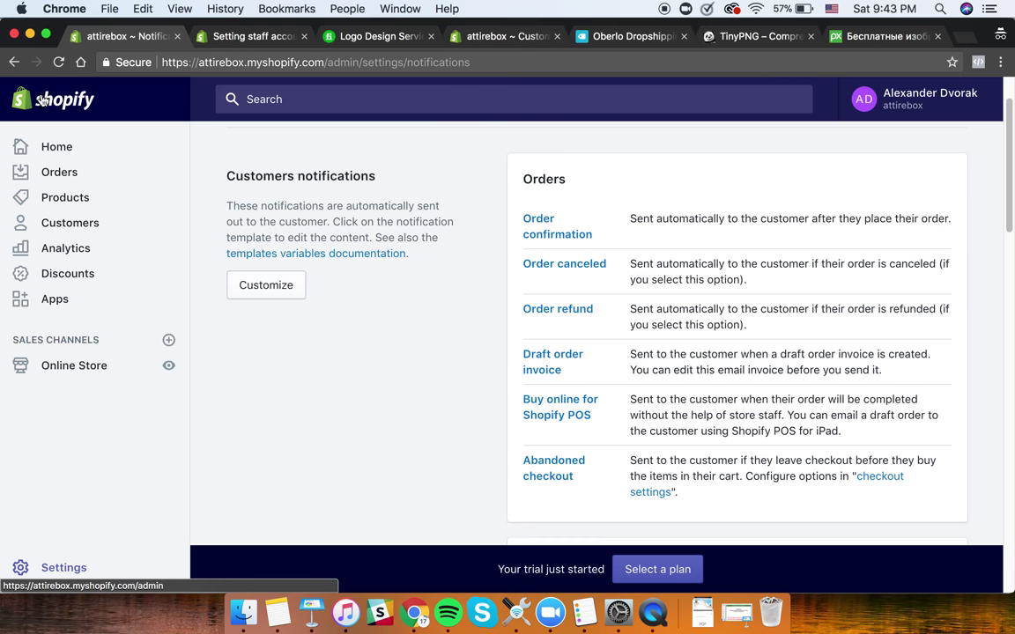
{"action": "key", "text": "super+bracketleft"}
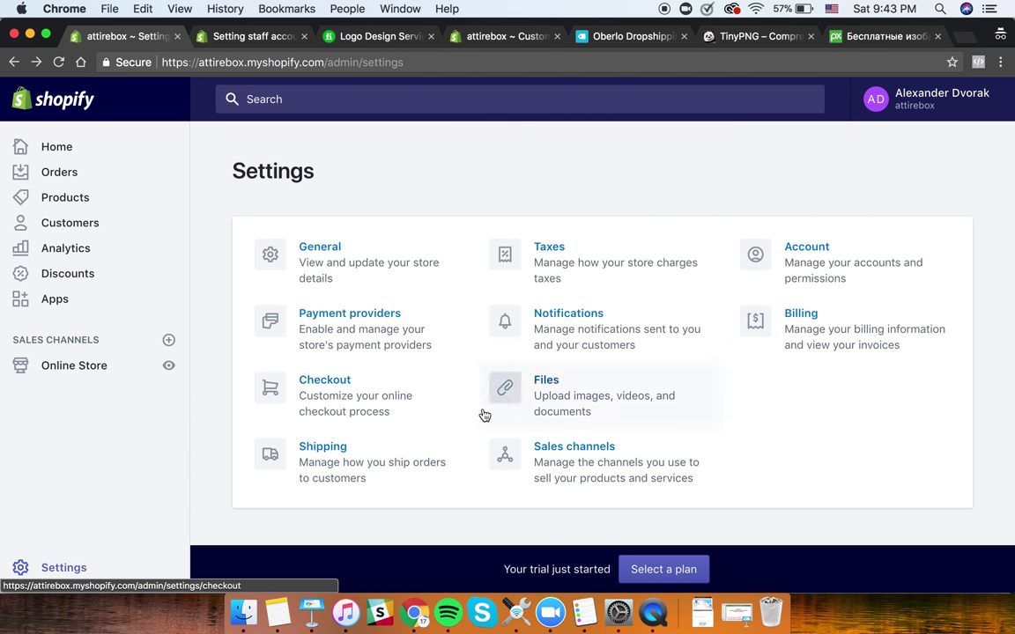
- Look over the store's uploaded images and their file sizes in the Files settings
{"action": "left_click", "coordinate": [390, 394]}
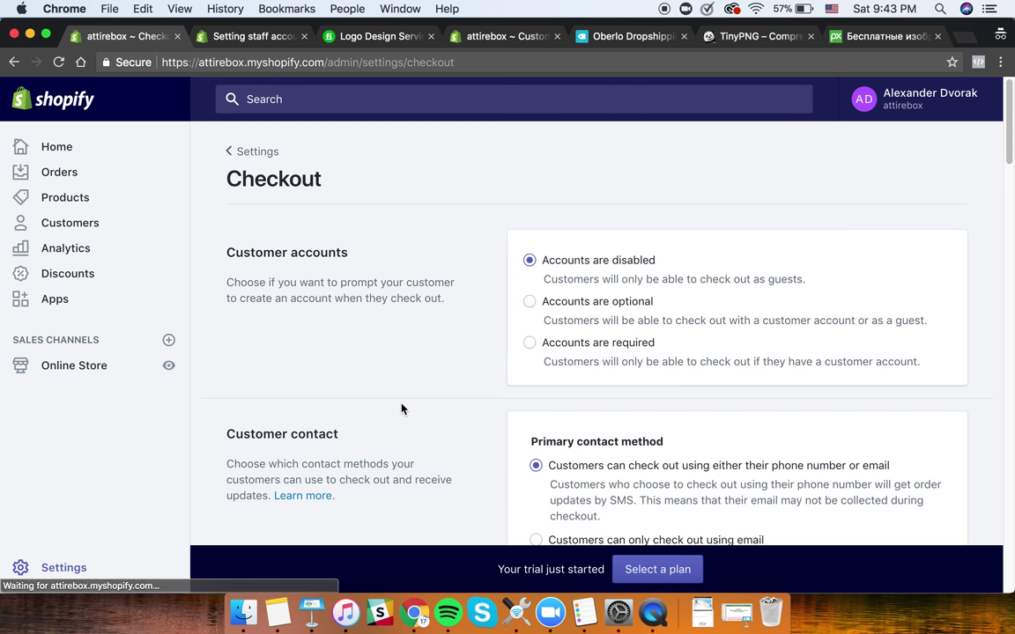
{"action": "left_click", "coordinate": [14, 62]}
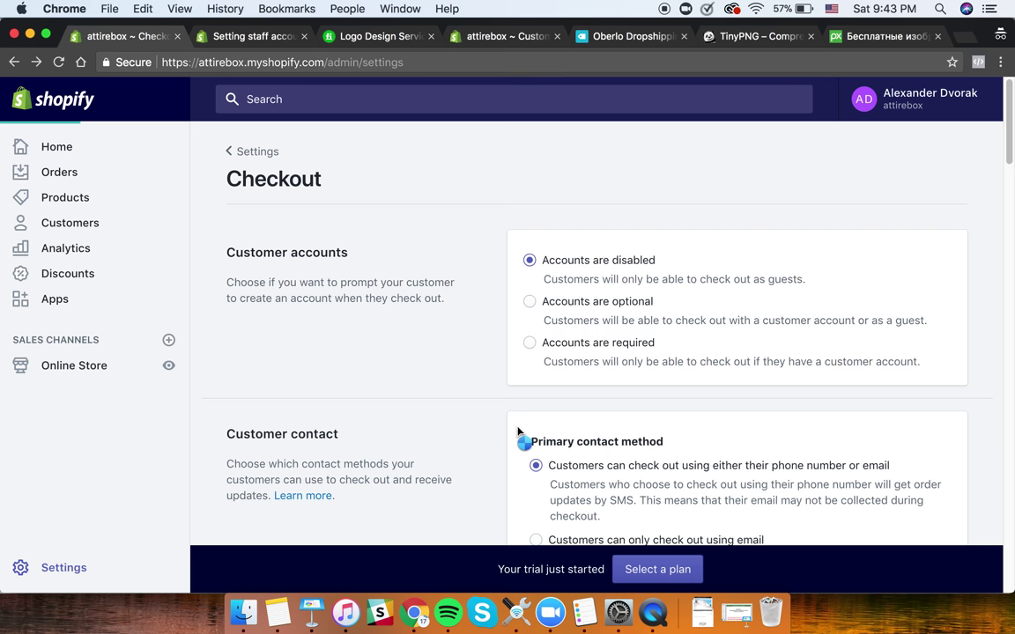
{"action": "left_click", "coordinate": [601, 412]}
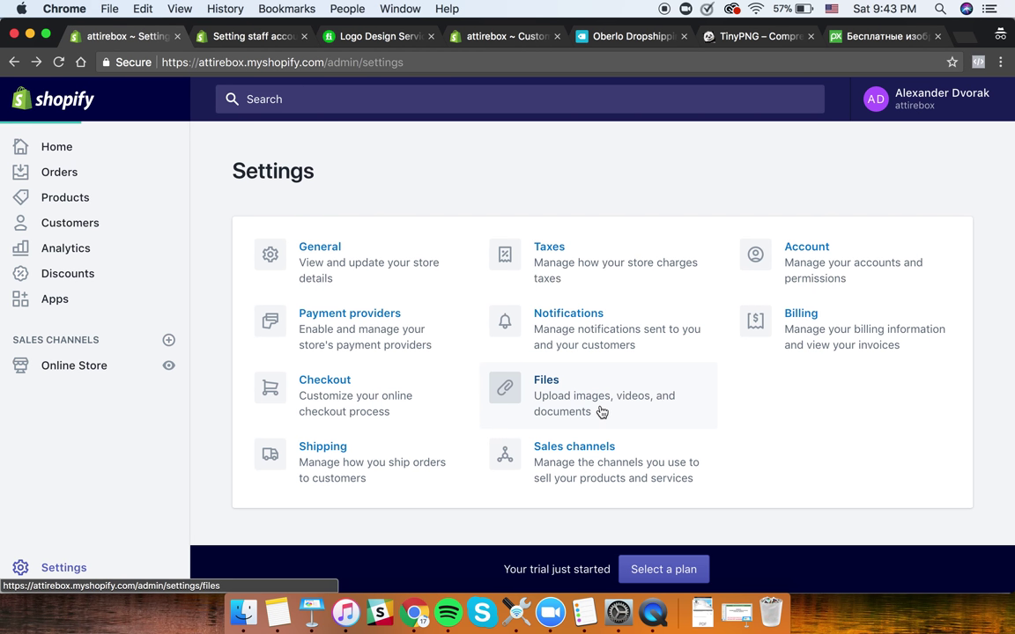
{"action": "scroll", "coordinate": [550, 441], "scroll_direction": "down", "scroll_amount": 5}
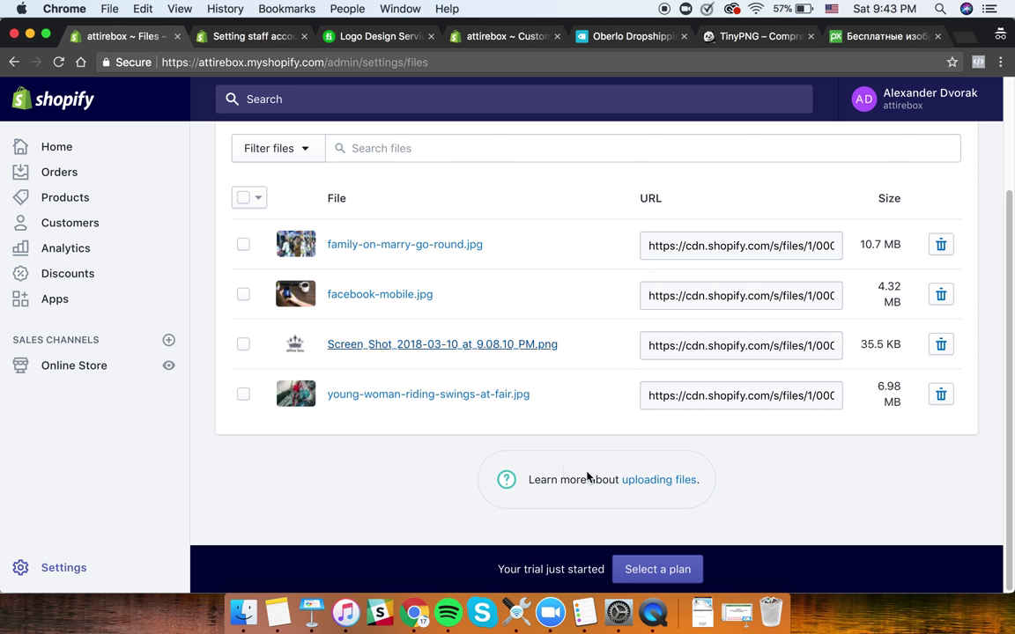
{"action": "left_click", "coordinate": [14, 64]}
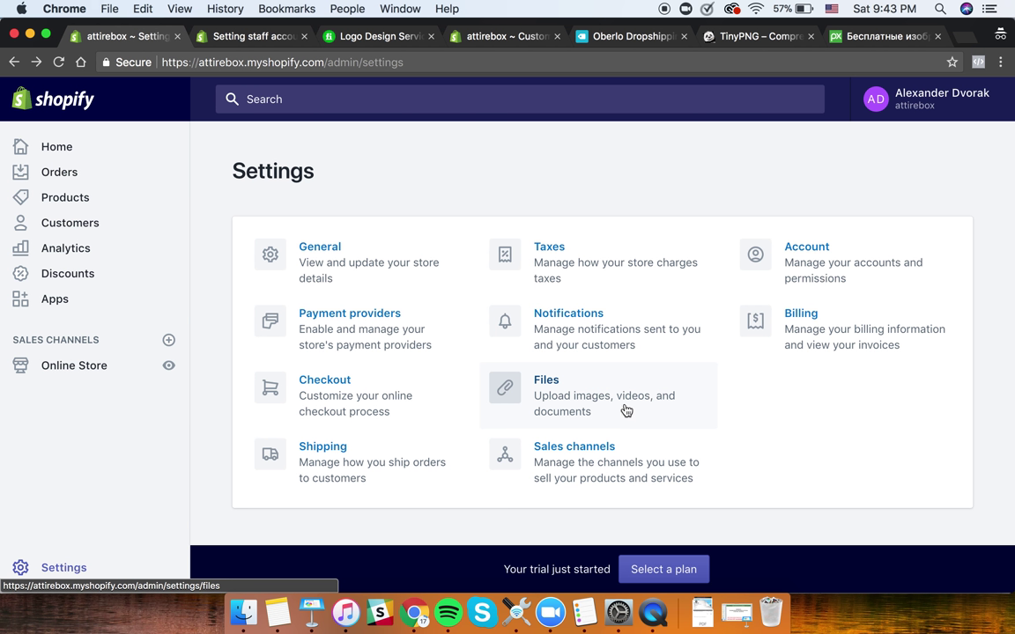
- Copy the URL of young-woman-riding-swings-at-fair.jpg from the store's uploaded files
{"action": "left_click", "coordinate": [571, 402]}
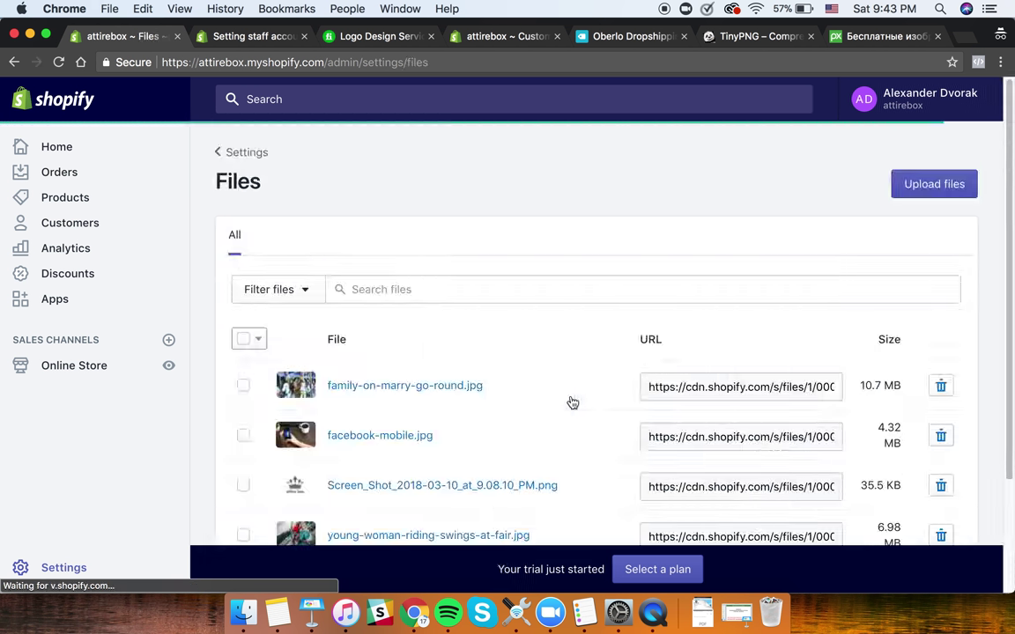
{"action": "scroll", "coordinate": [719, 473], "scroll_direction": "down", "scroll_amount": 2}
{"action": "left_click", "coordinate": [735, 397]}
{"action": "key", "text": "super+c"}
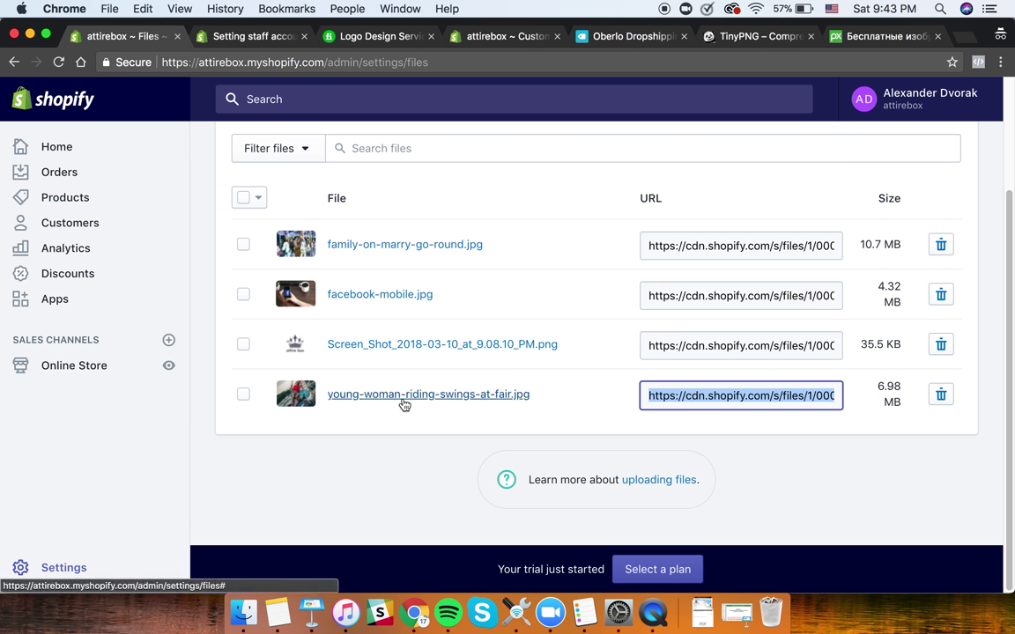
{"action": "key", "text": "super+c"}
{"action": "left_click", "coordinate": [754, 35]}
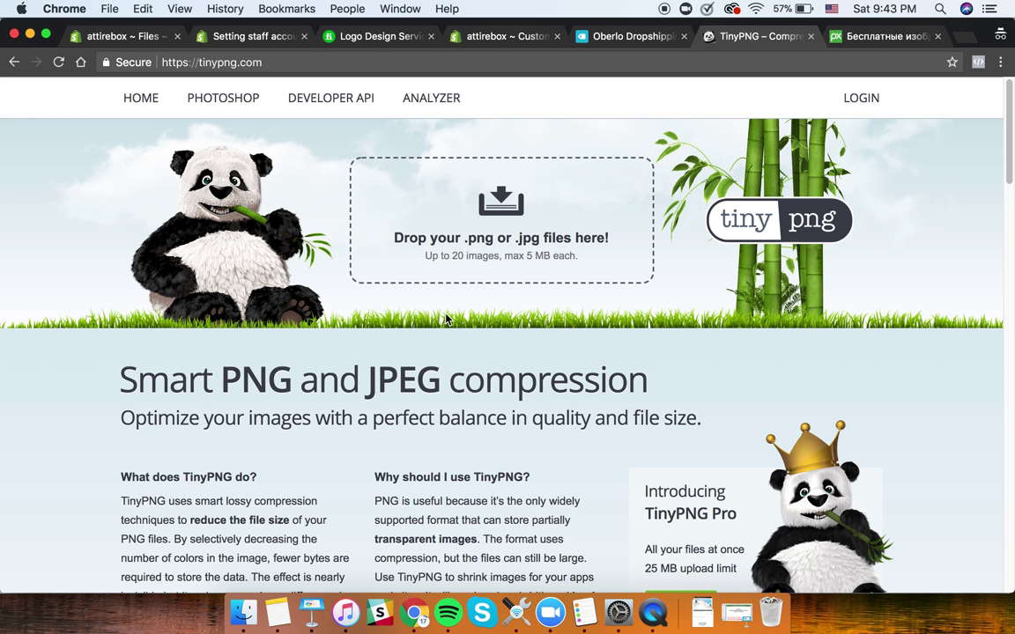
{"action": "left_click", "coordinate": [414, 190]}
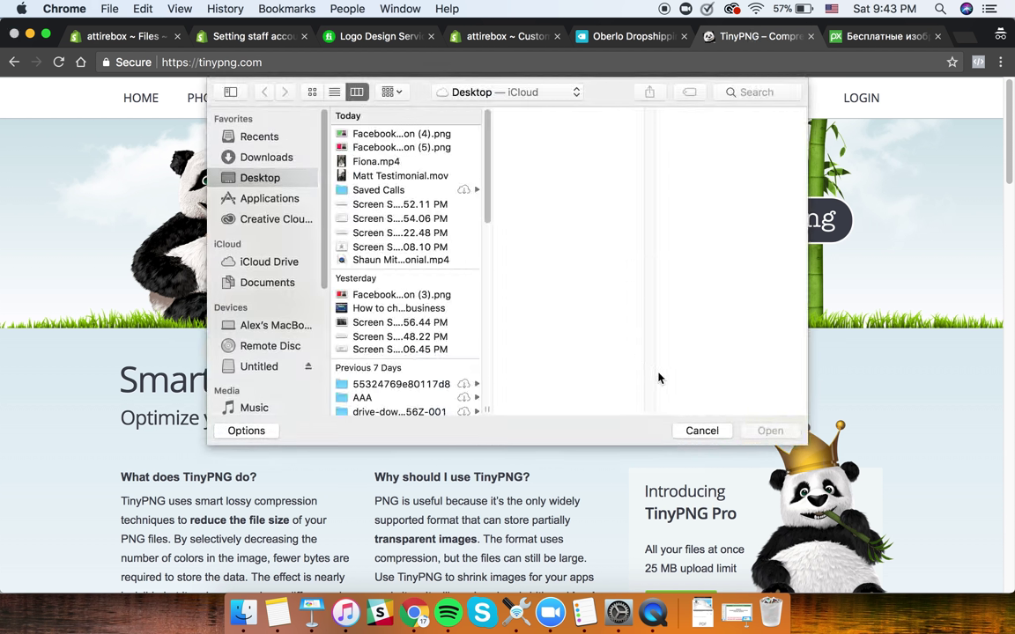
{"action": "left_click", "coordinate": [700, 430]}
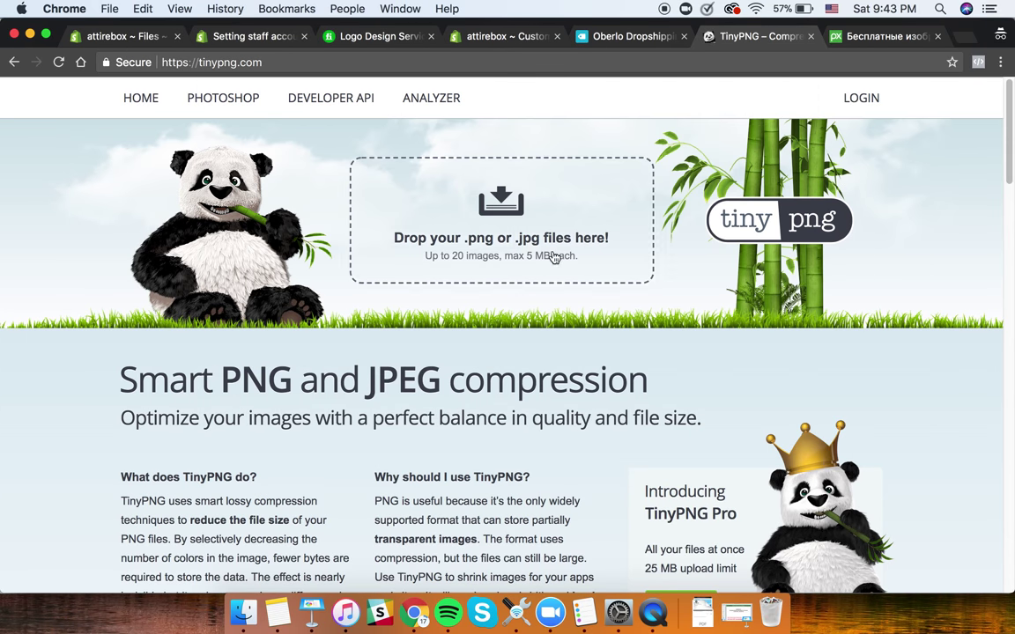
{"action": "left_click", "coordinate": [642, 40]}
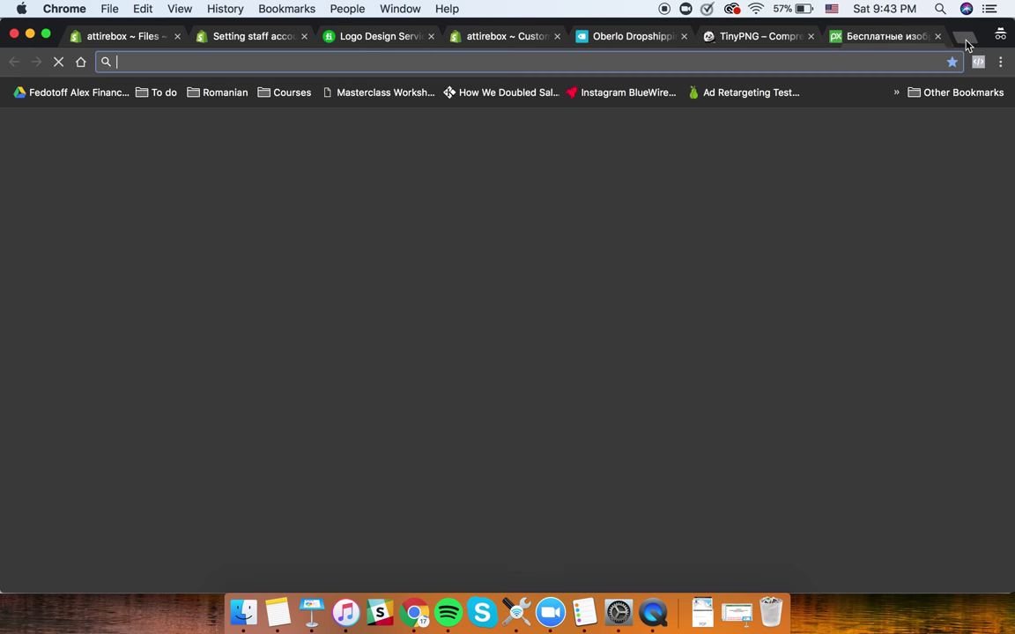
- Open the copied image URL in a new browser tab and capture a screenshot of the whole picture
{"action": "left_click", "coordinate": [967, 36]}
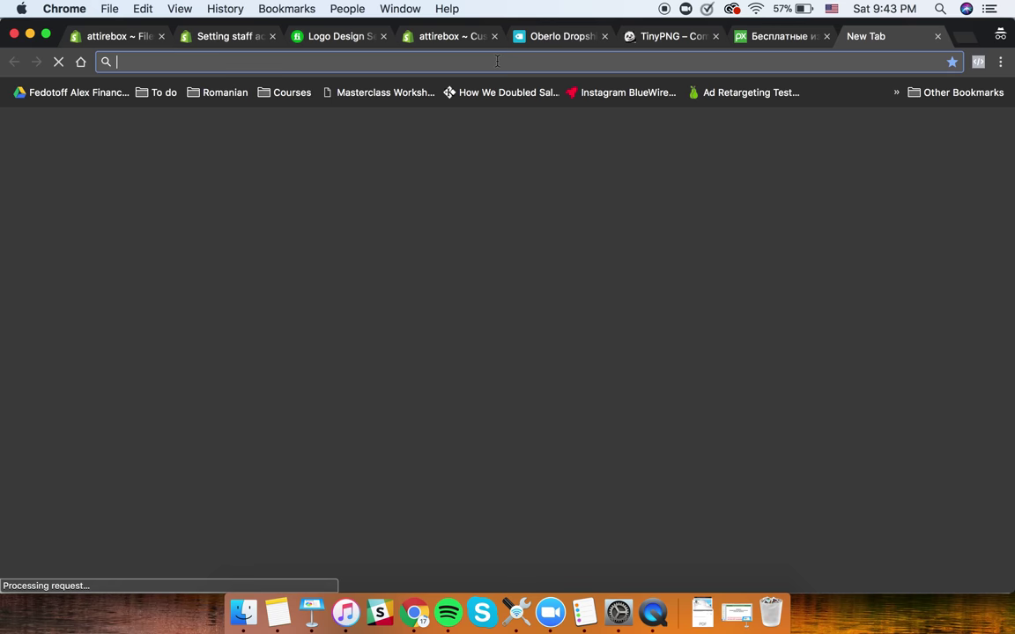
{"action": "key", "text": "super+v"}
{"action": "key", "text": "Return"}
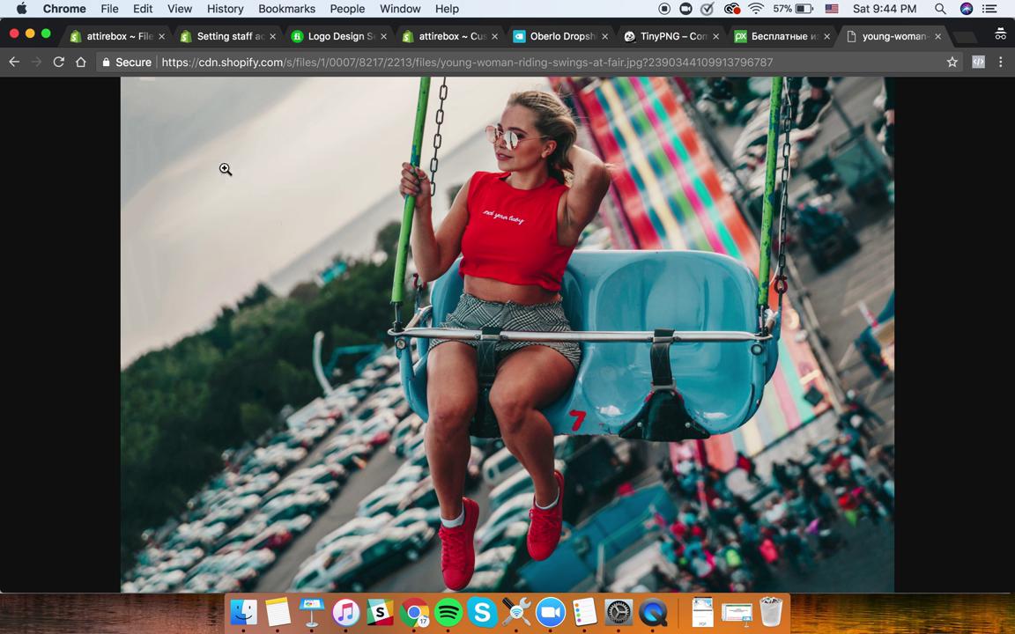
{"action": "key", "text": "super+shift+4"}
{"action": "left_click_drag", "start_coordinate": [123, 78], "coordinate": [886, 592]}
- Switch to TinyPNG and upload the 9.44.00 PM screenshot from the Desktop for compression
{"action": "left_click", "coordinate": [654, 36]}
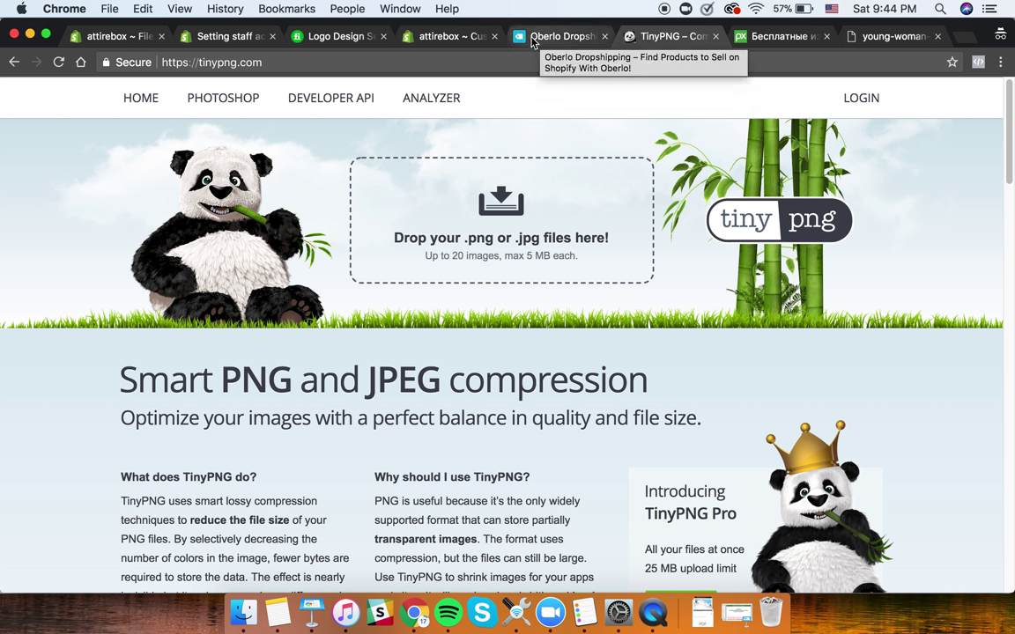
{"action": "left_click", "coordinate": [440, 40]}
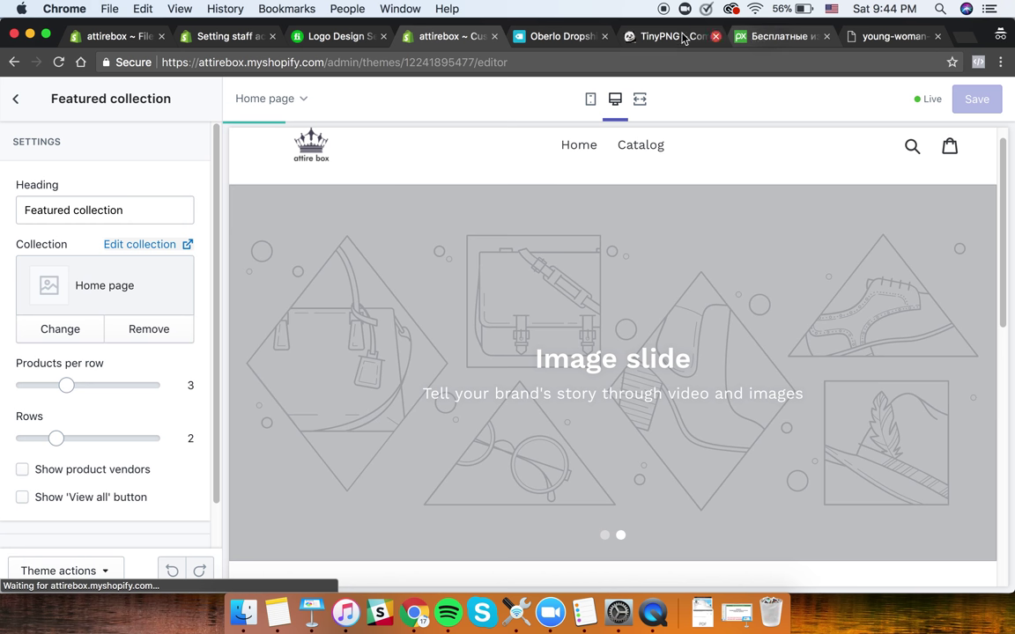
{"action": "left_click", "coordinate": [675, 37]}
{"action": "left_click", "coordinate": [551, 239]}
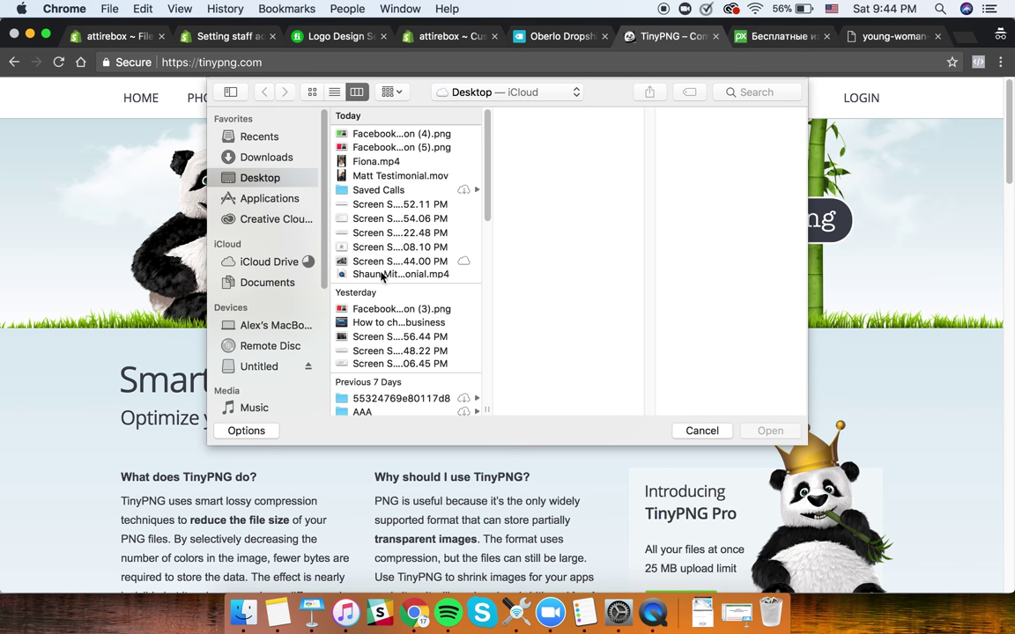
{"action": "left_click", "coordinate": [392, 261]}
{"action": "left_click", "coordinate": [768, 430]}
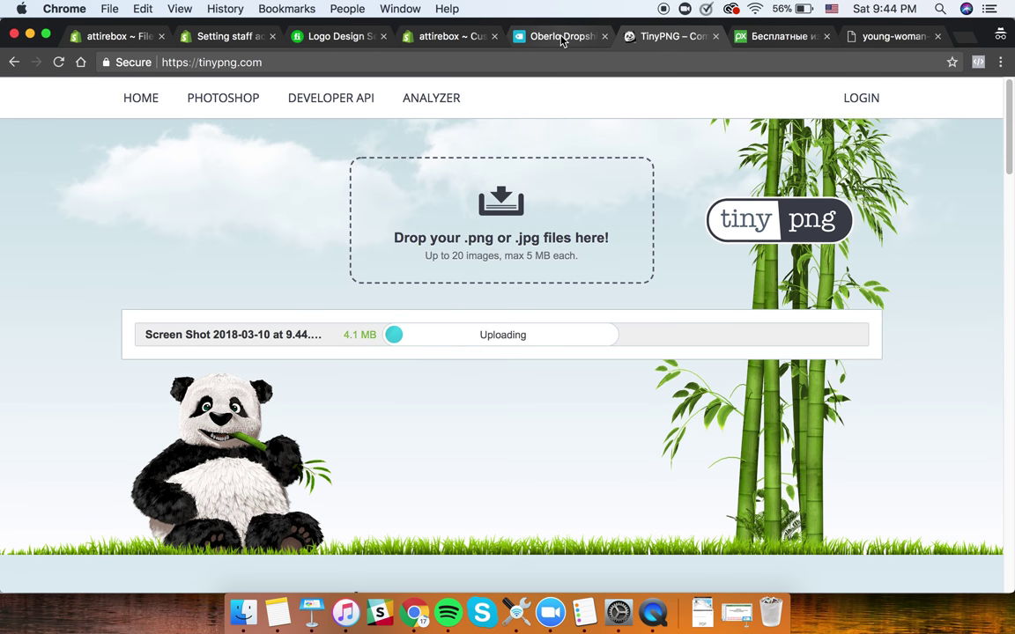
{"action": "left_click", "coordinate": [564, 38]}
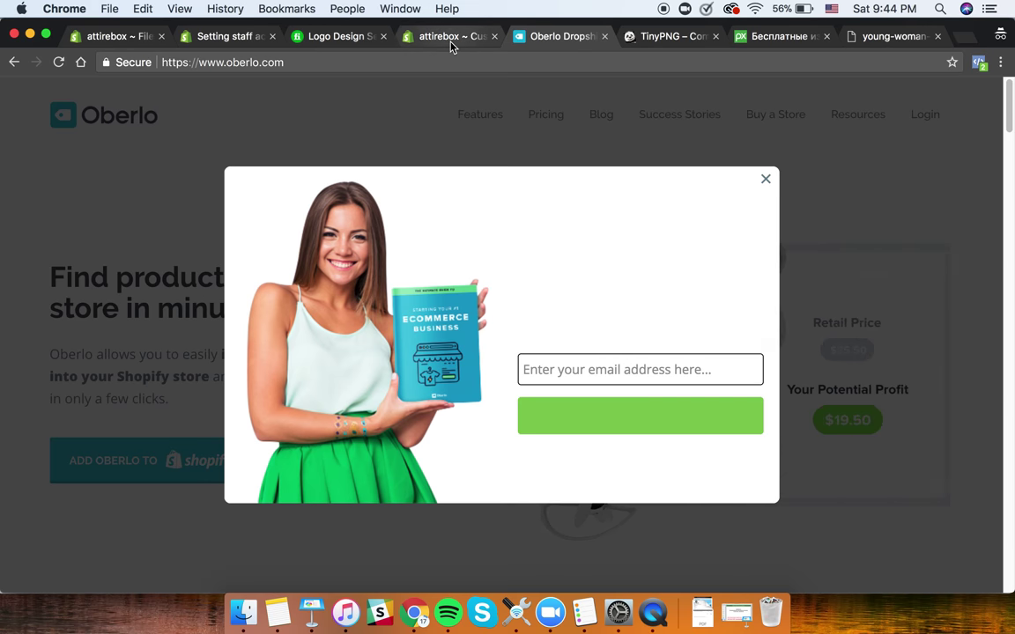
{"action": "left_click", "coordinate": [451, 42]}
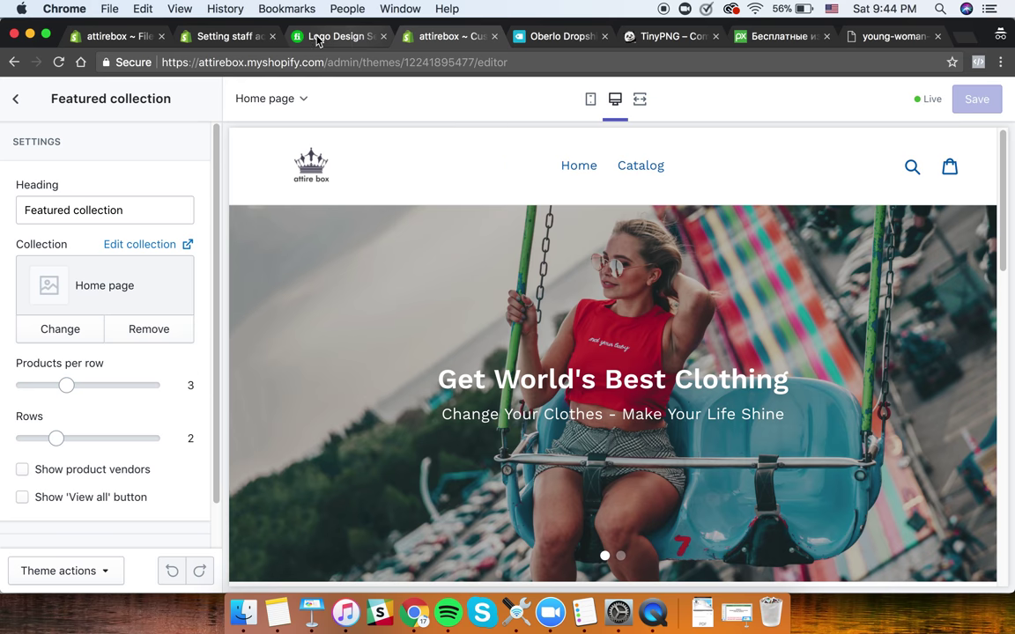
{"action": "left_click", "coordinate": [293, 38]}
{"action": "left_click", "coordinate": [219, 41]}
{"action": "left_click", "coordinate": [100, 36]}
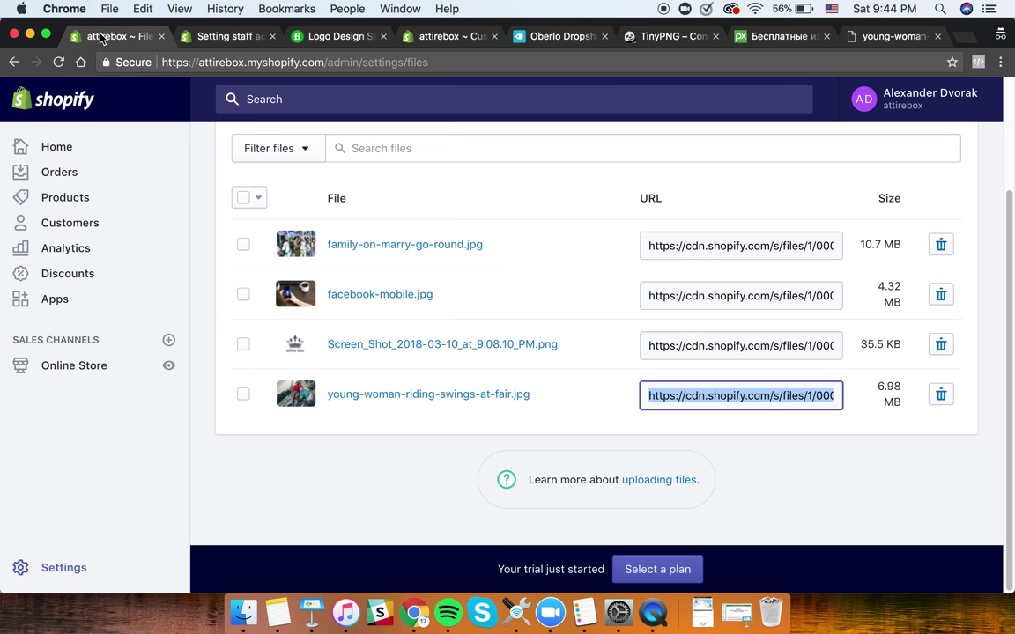
- Download the compressed screenshot from TinyPNG and save it to the Desktop as a PNG image
{"action": "left_click", "coordinate": [661, 37]}
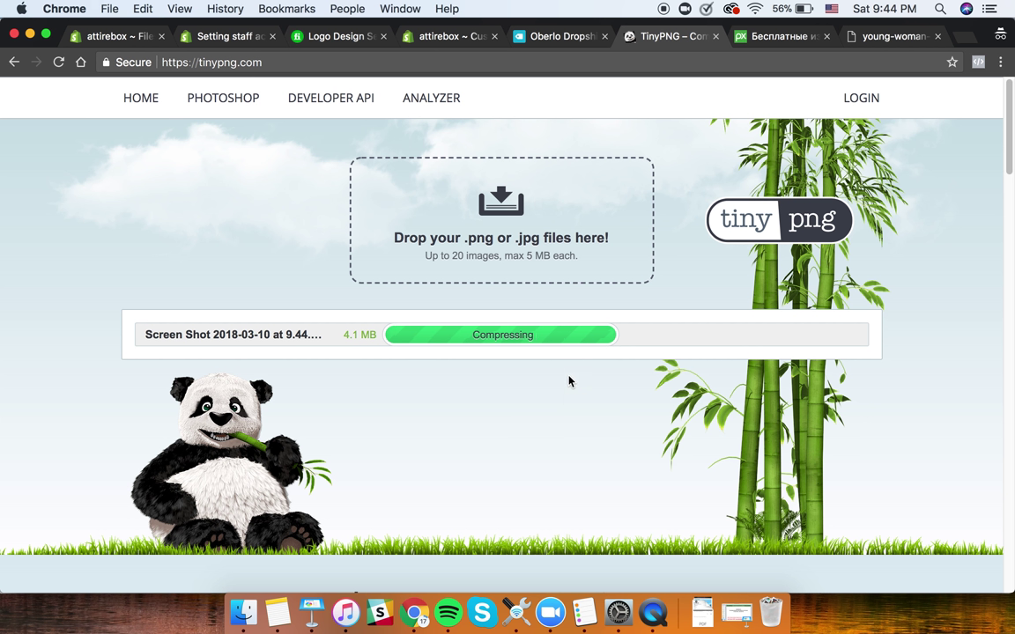
{"action": "scroll", "coordinate": [568, 339], "scroll_direction": "down", "scroll_amount": 3}
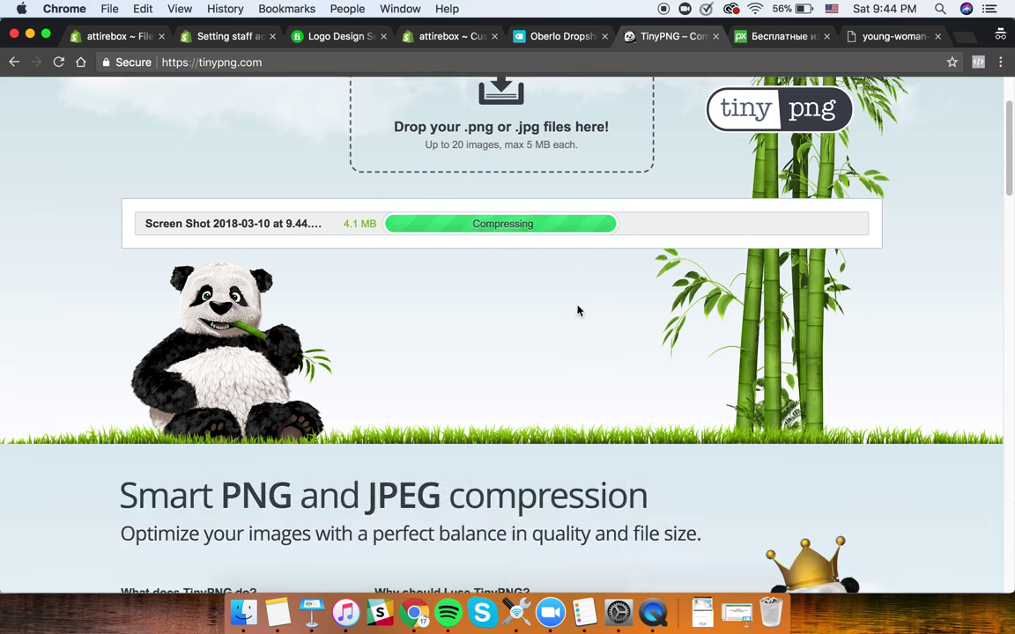
{"action": "scroll", "coordinate": [583, 234], "scroll_direction": "up", "scroll_amount": 1}
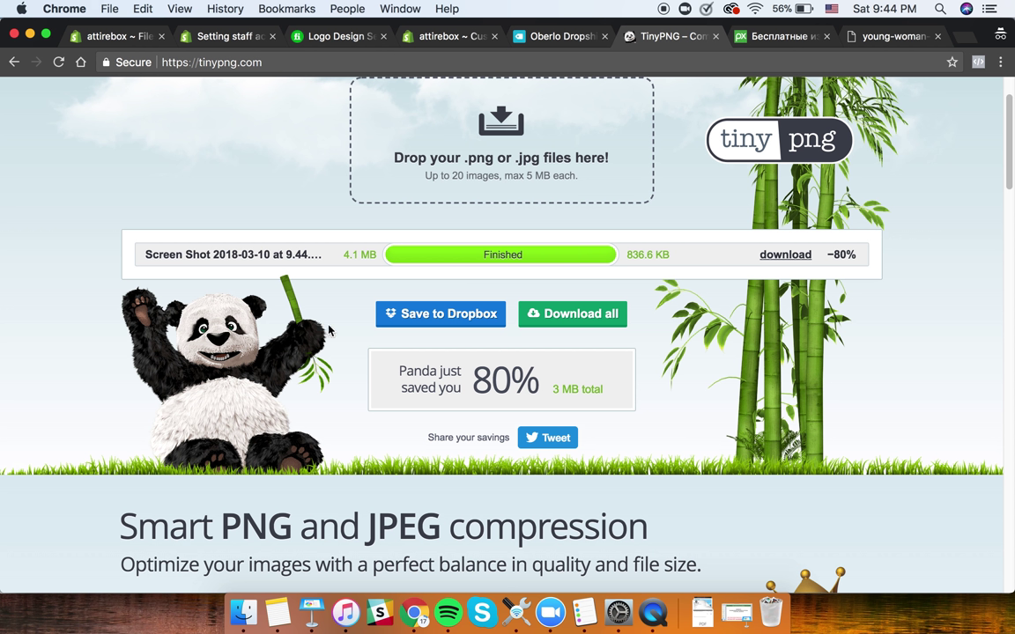
{"action": "left_click", "coordinate": [796, 256]}
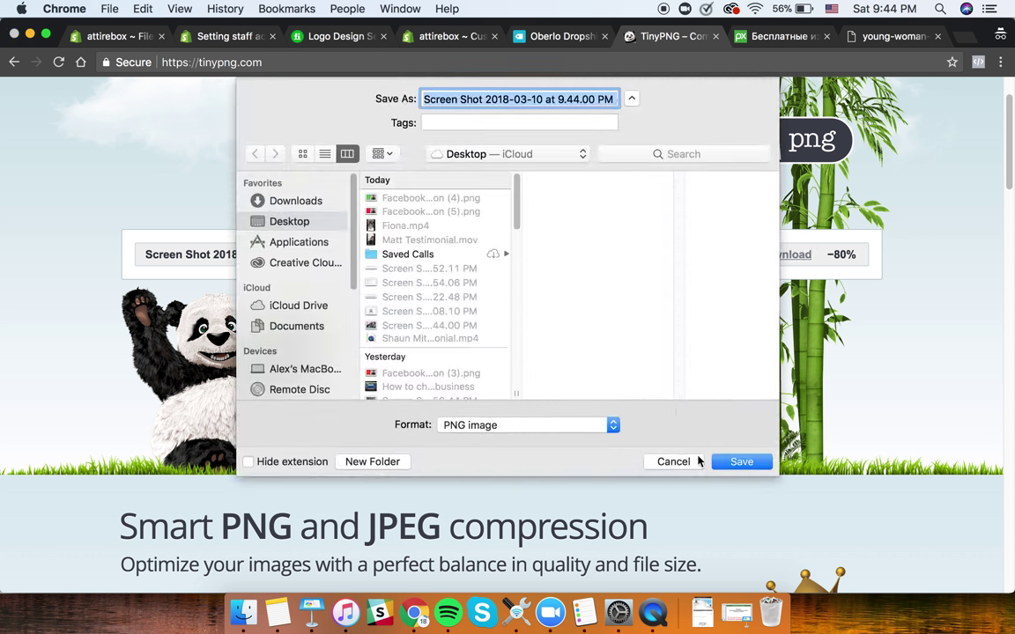
{"action": "left_click", "coordinate": [745, 462]}
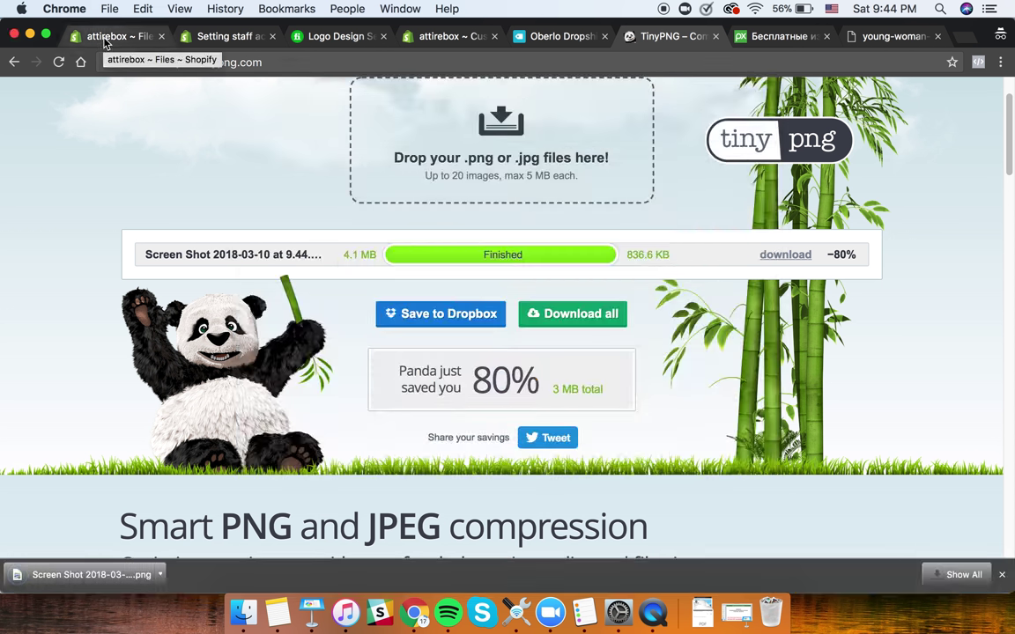
- Return from TinyPNG to the Shopify store admin and open the Settings overview
{"action": "left_click", "coordinate": [104, 37]}
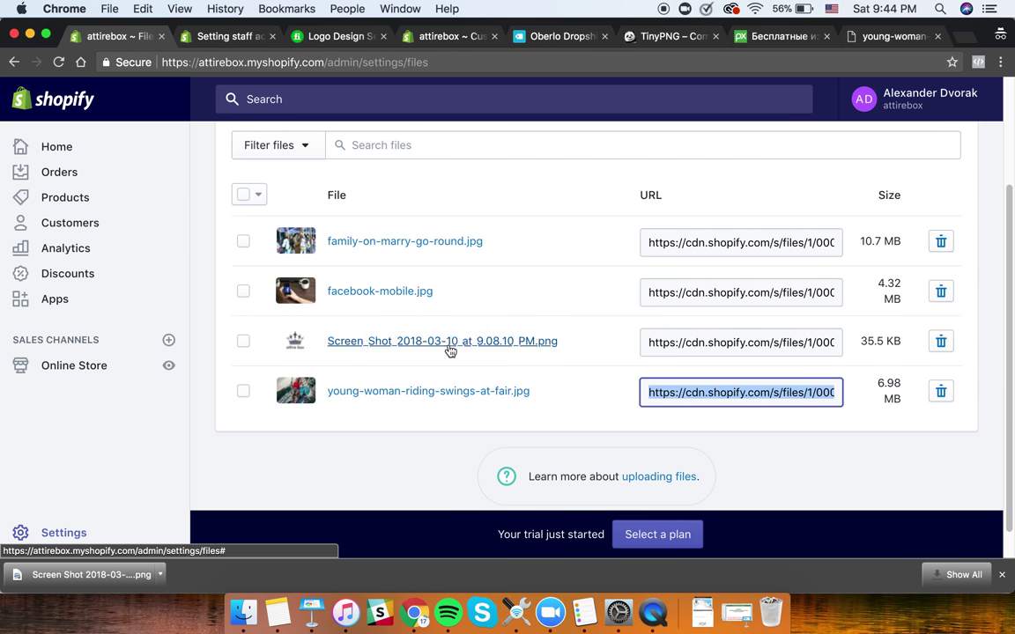
{"action": "scroll", "coordinate": [451, 349], "scroll_direction": "up", "scroll_amount": 3}
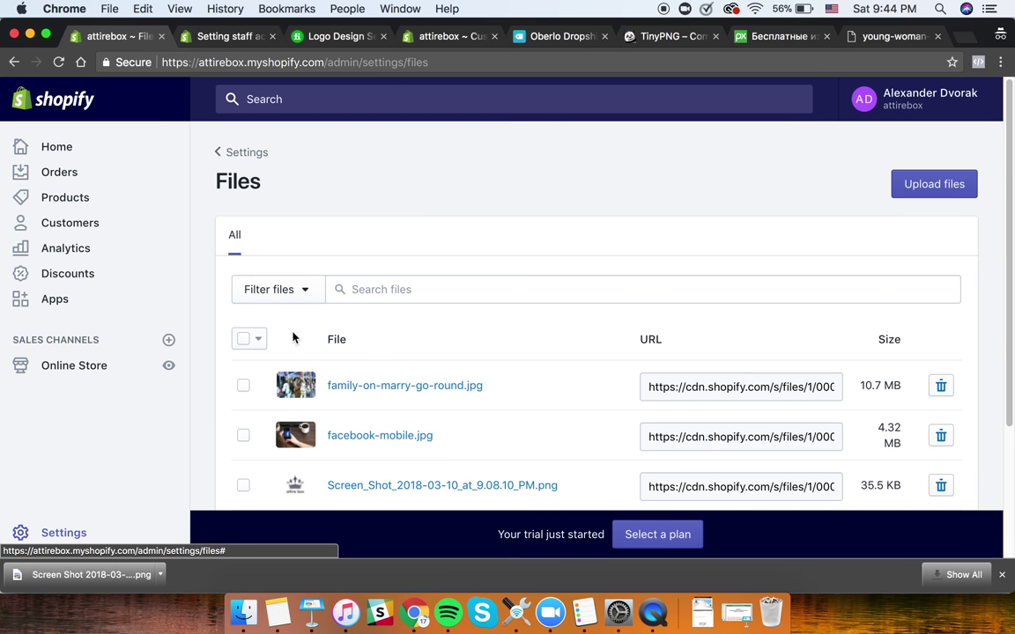
{"action": "left_click", "coordinate": [83, 536]}
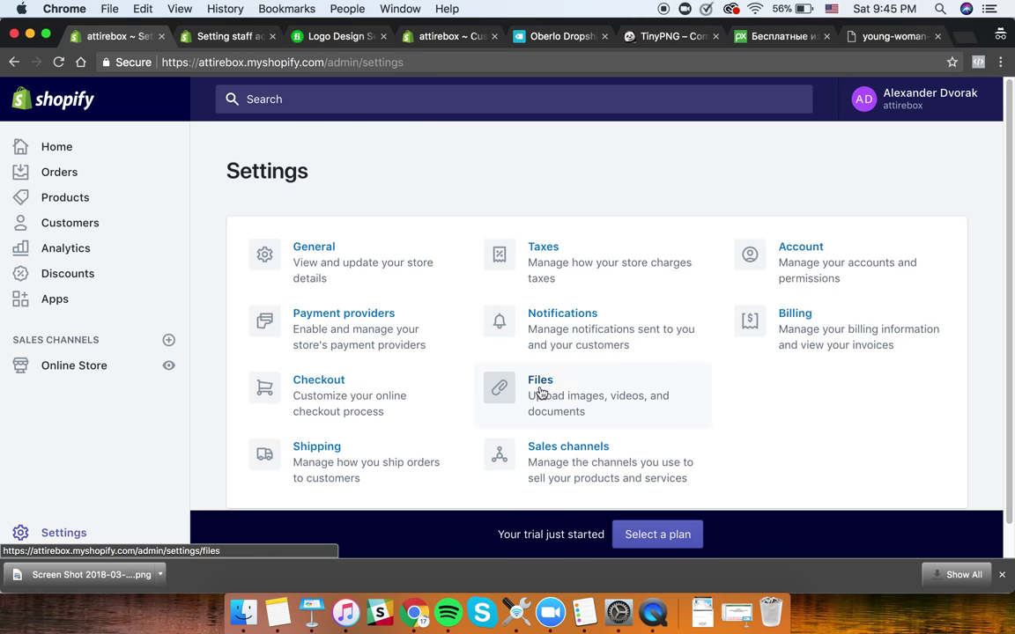
{"action": "scroll", "coordinate": [652, 389], "scroll_direction": "down", "scroll_amount": 1}
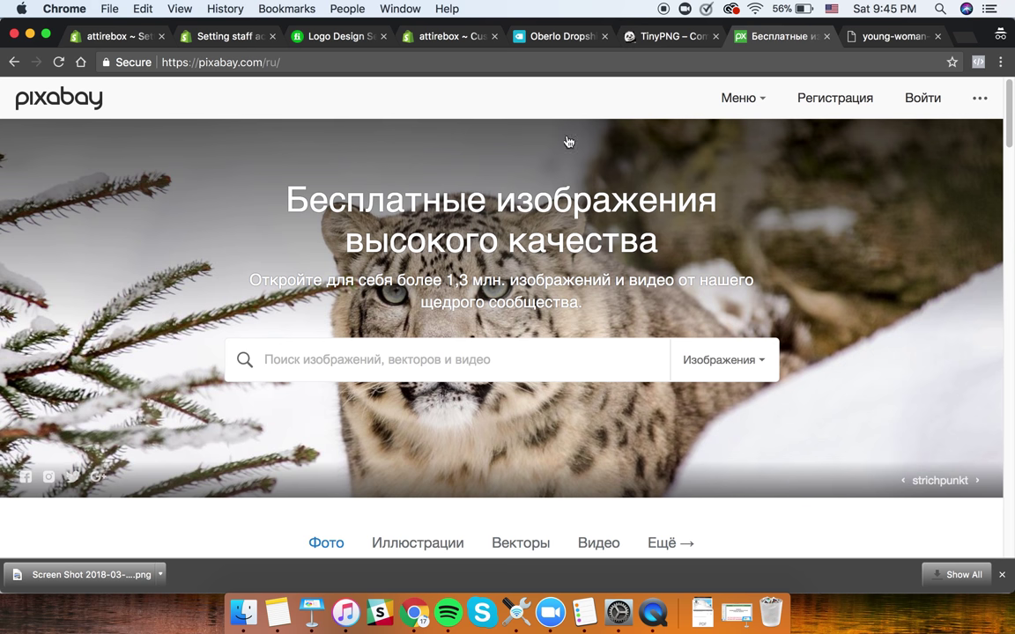
- Switch to Pixabay and search its free images for "clothing"
{"action": "left_click", "coordinate": [775, 36]}
{"action": "type", "text": "clot"}
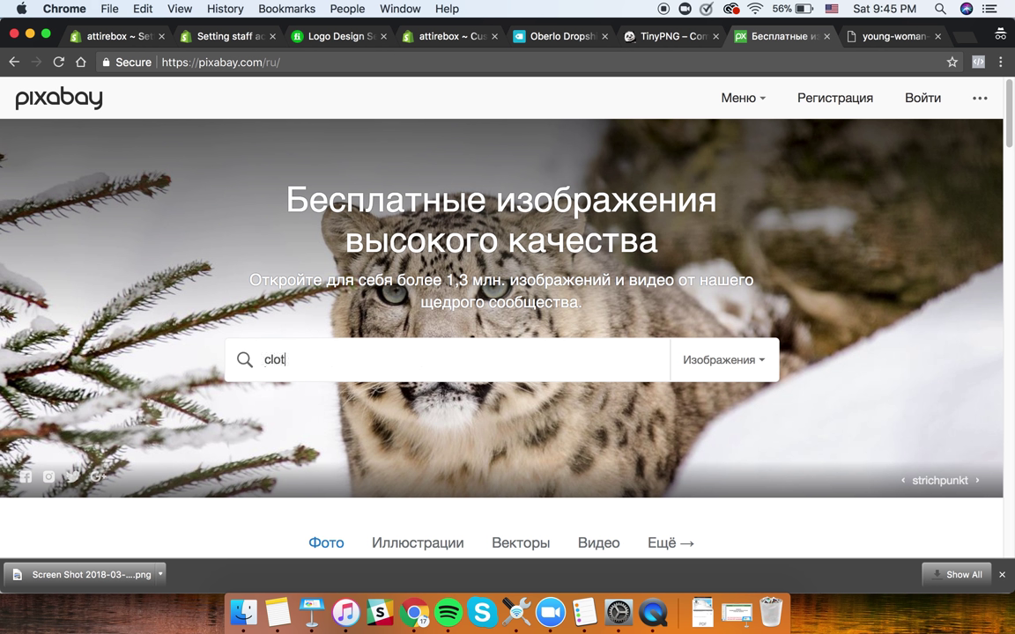
{"action": "type", "text": "hinh"}
{"action": "key", "text": "BackSpace"}
{"action": "type", "text": "g"}
{"action": "key", "text": "Return"}
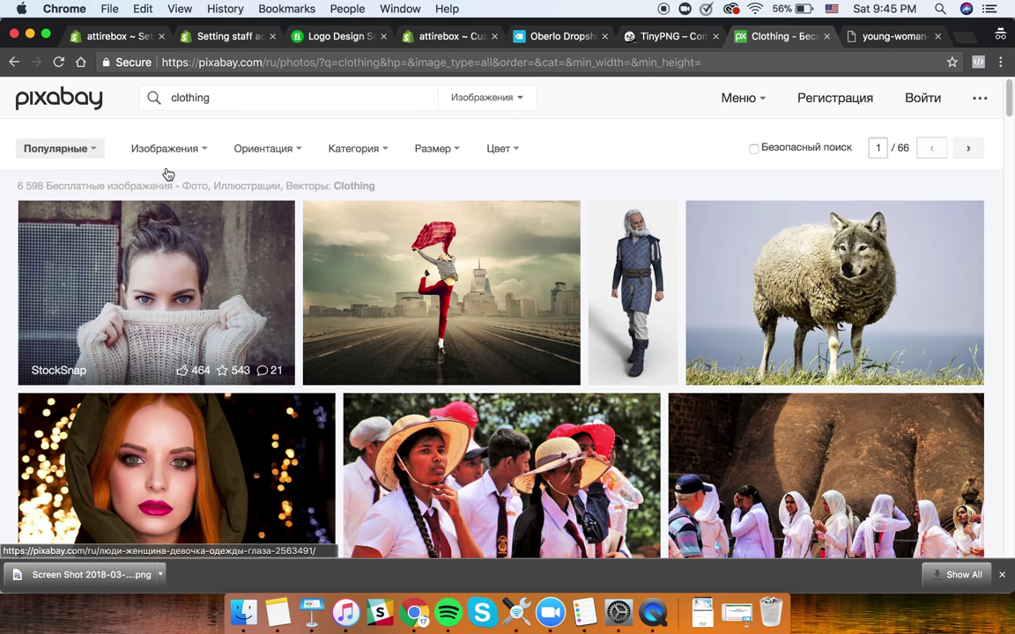
- Browse the clothing image results on Pixabay for photos that could suit the store
{"action": "scroll", "coordinate": [209, 339], "scroll_direction": "down", "scroll_amount": 1}
{"action": "scroll", "coordinate": [209, 340], "scroll_direction": "down", "scroll_amount": 2}
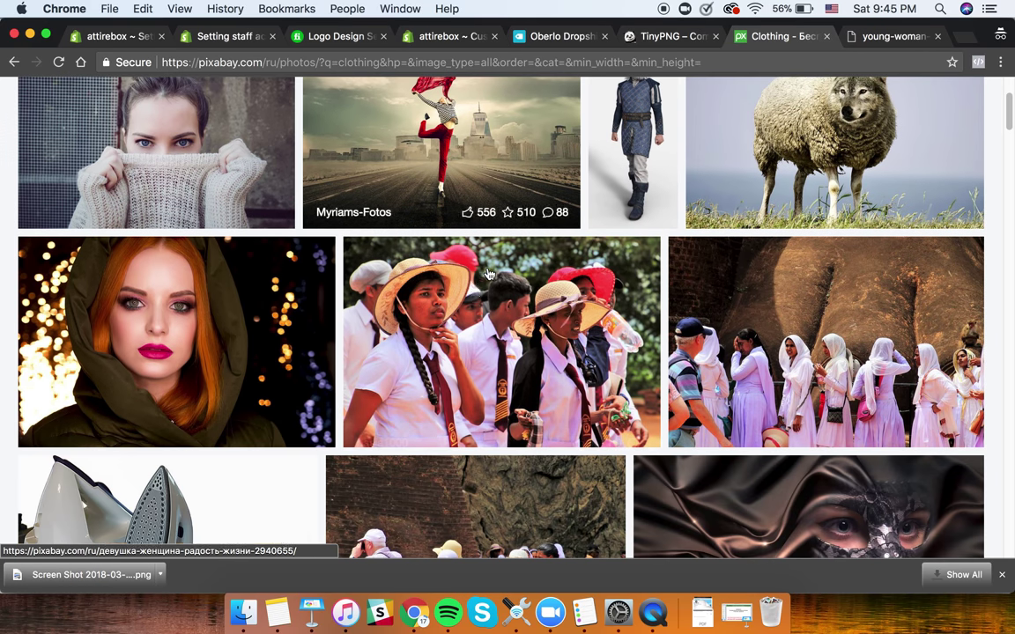
{"action": "scroll", "coordinate": [639, 340], "scroll_direction": "down", "scroll_amount": 5}
{"action": "scroll", "coordinate": [639, 341], "scroll_direction": "down", "scroll_amount": 10}
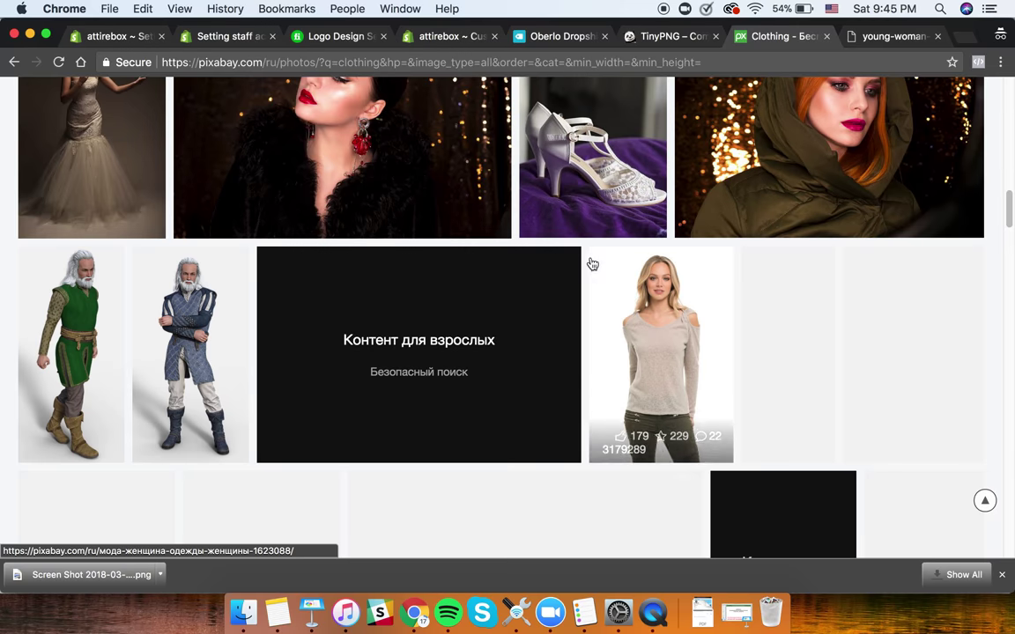
{"action": "scroll", "coordinate": [591, 265], "scroll_direction": "up", "scroll_amount": 1}
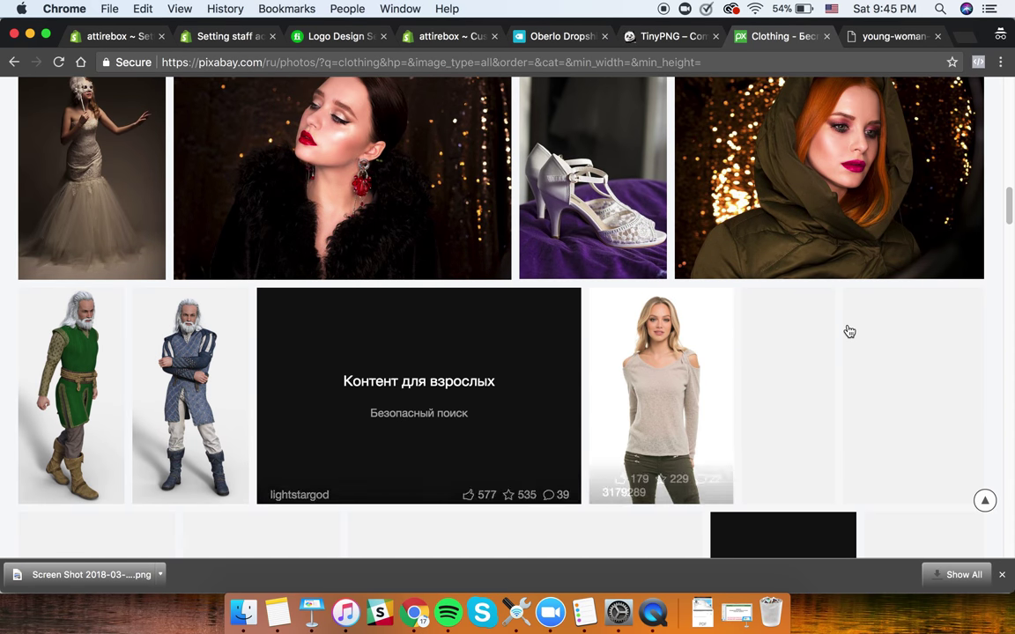
{"action": "scroll", "coordinate": [846, 335], "scroll_direction": "down", "scroll_amount": 4}
{"action": "scroll", "coordinate": [980, 321], "scroll_direction": "down", "scroll_amount": 10}
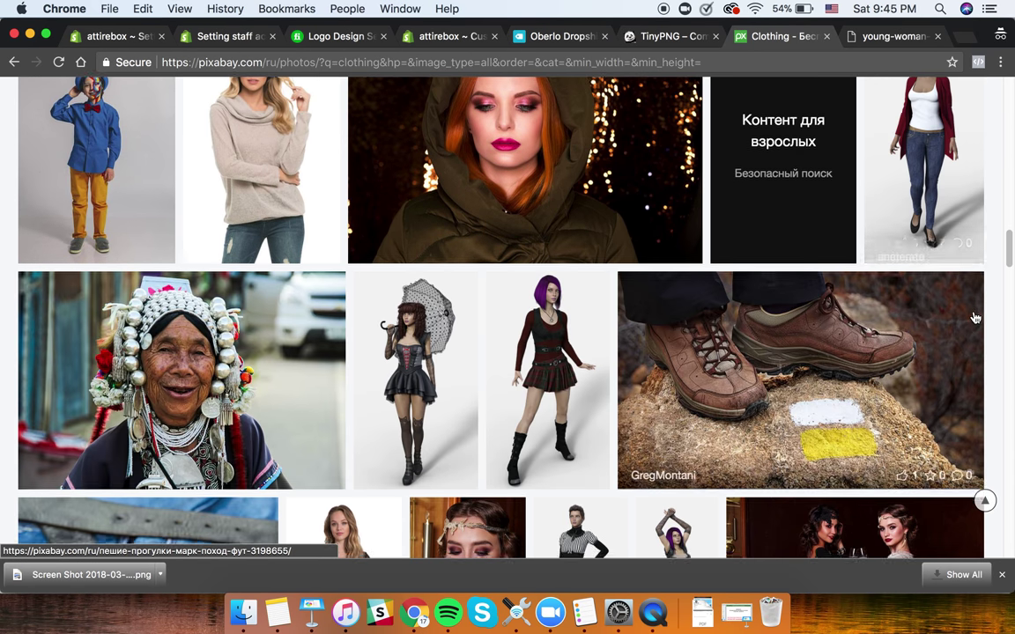
{"action": "scroll", "coordinate": [973, 318], "scroll_direction": "down", "scroll_amount": 3}
{"action": "scroll", "coordinate": [645, 260], "scroll_direction": "up", "scroll_amount": 20}
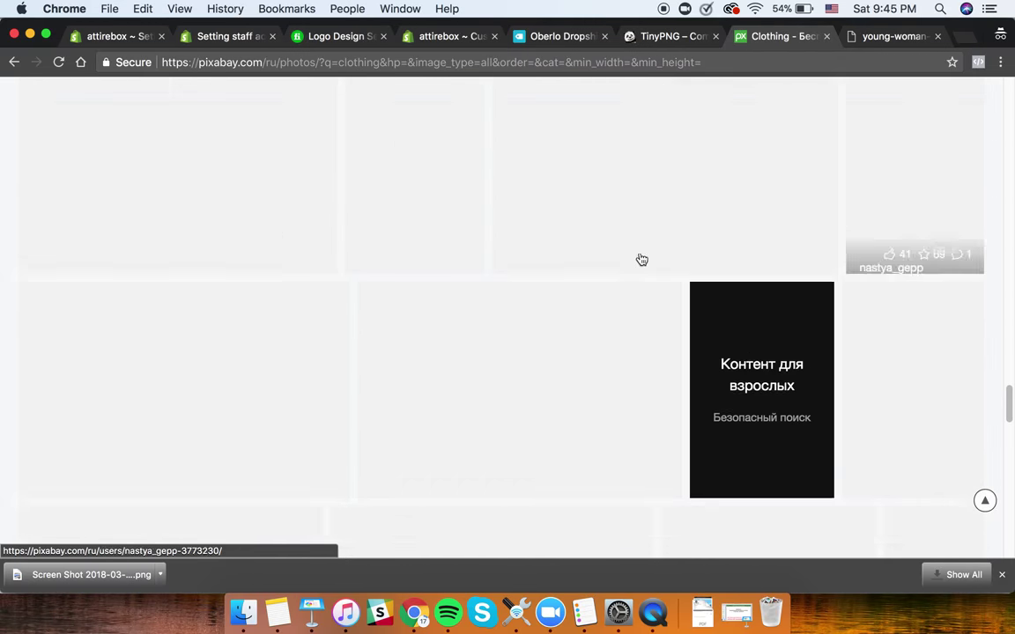
{"action": "scroll", "coordinate": [588, 272], "scroll_direction": "down", "scroll_amount": 15}
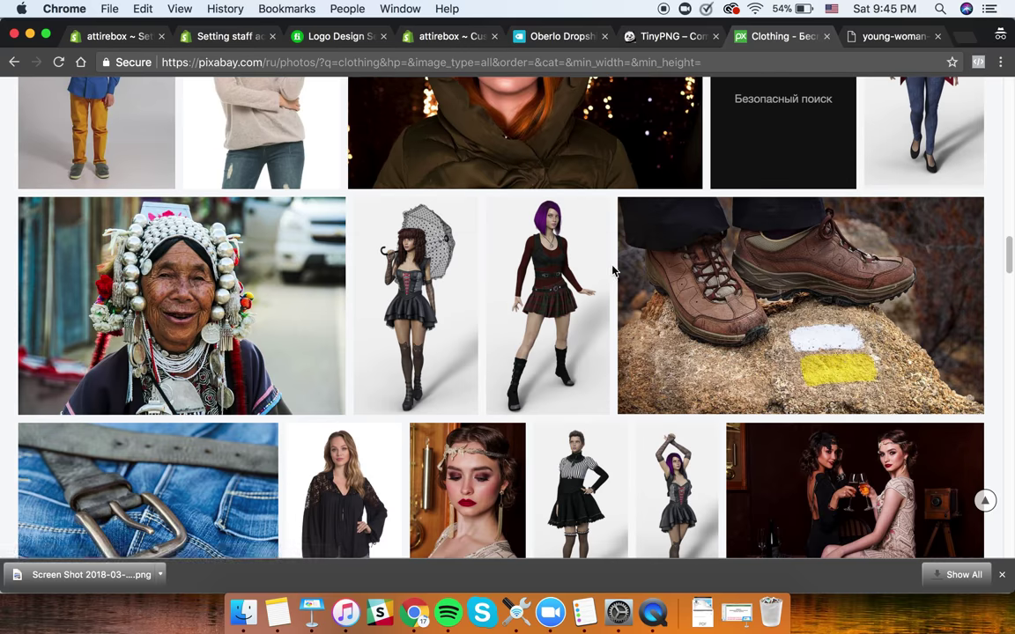
{"action": "scroll", "coordinate": [546, 220], "scroll_direction": "down", "scroll_amount": 3}
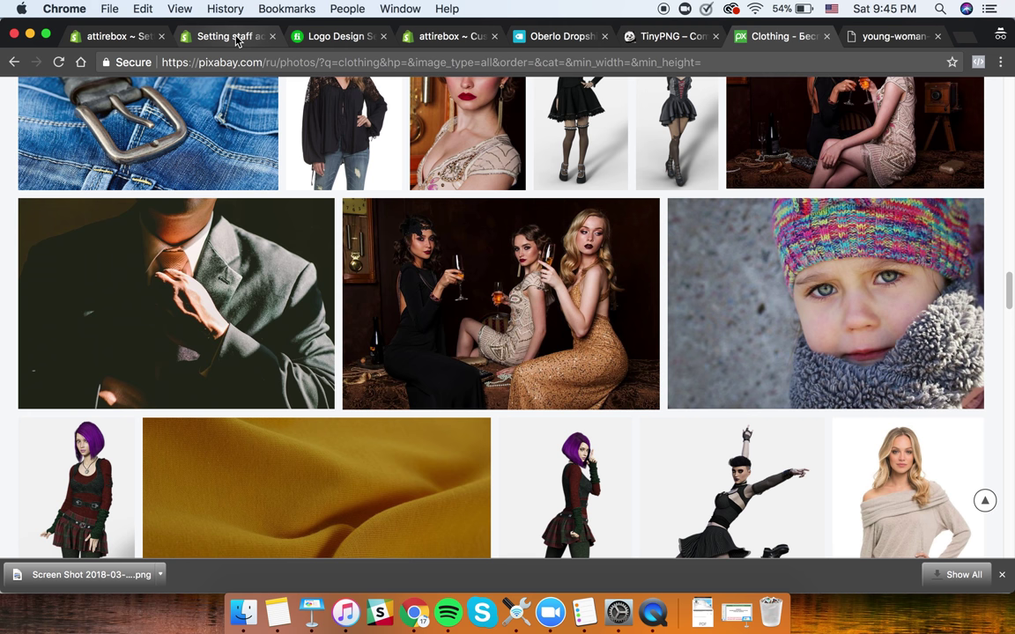
- Switch back to the Shopify admin and open the Shipping settings to review the shipping zones and rates
{"action": "left_click", "coordinate": [110, 37]}
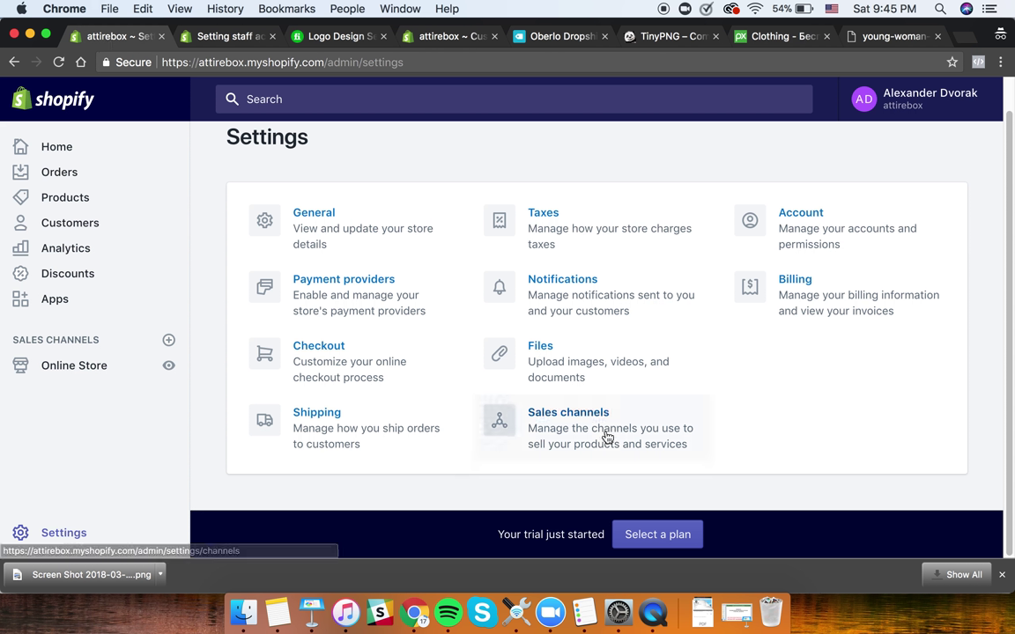
{"action": "left_click", "coordinate": [356, 426]}
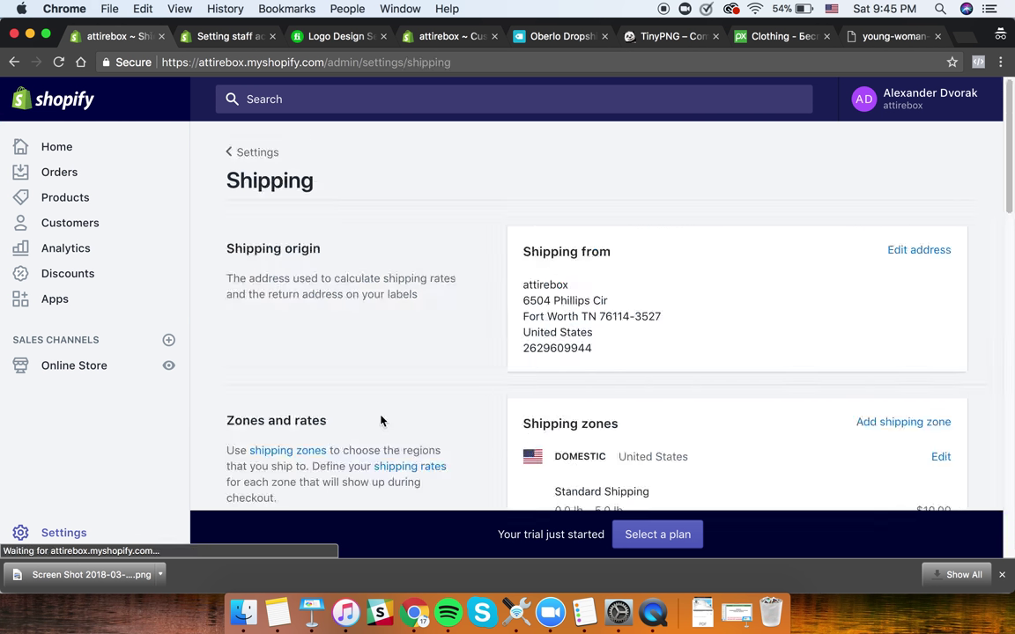
{"action": "scroll", "coordinate": [698, 352], "scroll_direction": "down", "scroll_amount": 3}
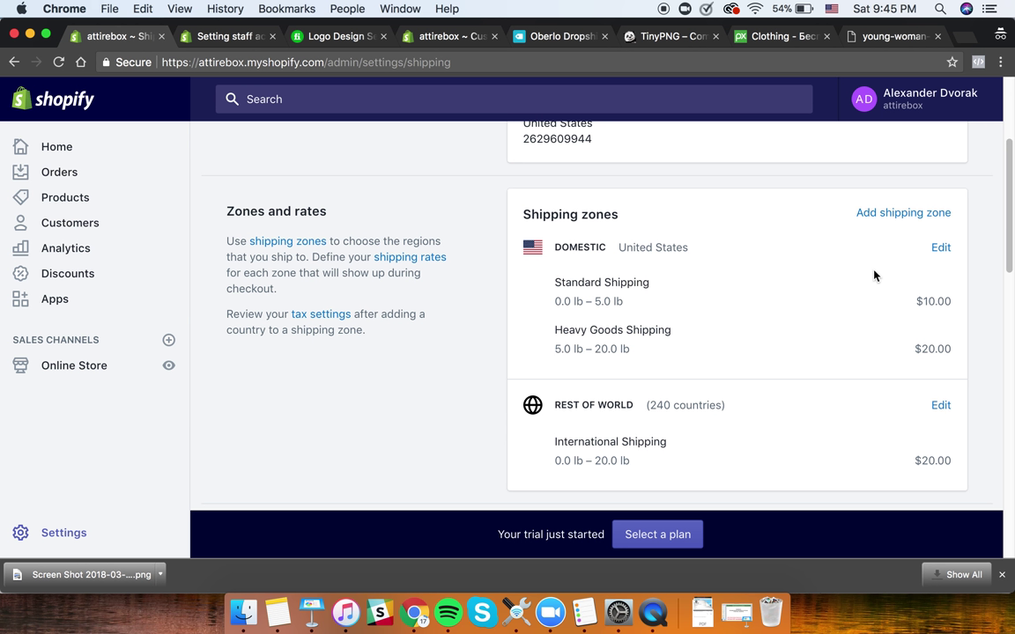
{"action": "scroll", "coordinate": [796, 308], "scroll_direction": "down", "scroll_amount": 1}
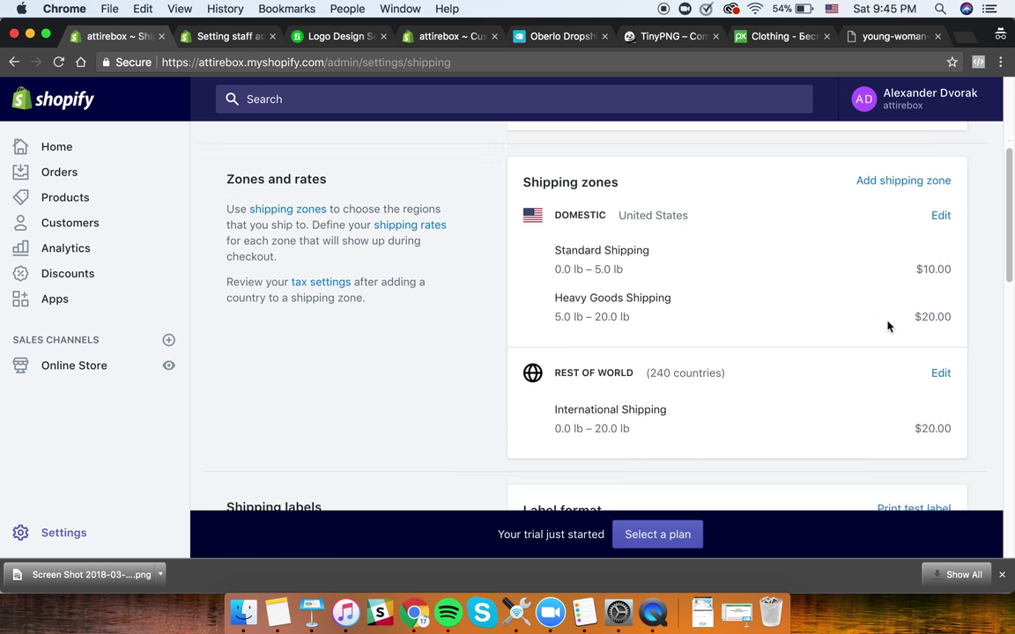
- Open the Rest of world shipping zone for editing and remove its Rest of world country entry
{"action": "left_click", "coordinate": [944, 378]}
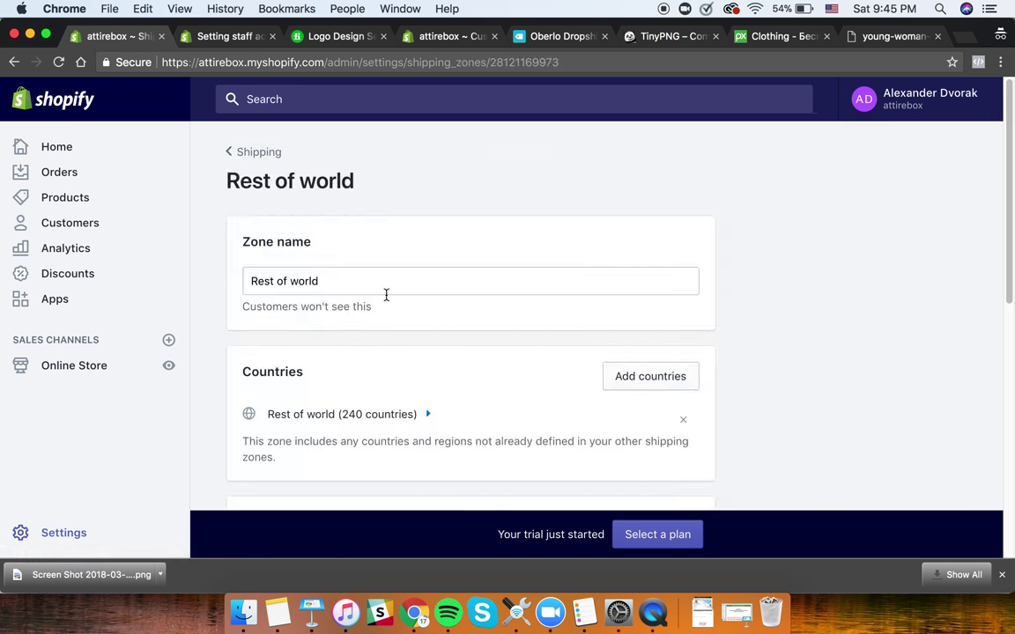
{"action": "triple_click", "coordinate": [372, 278]}
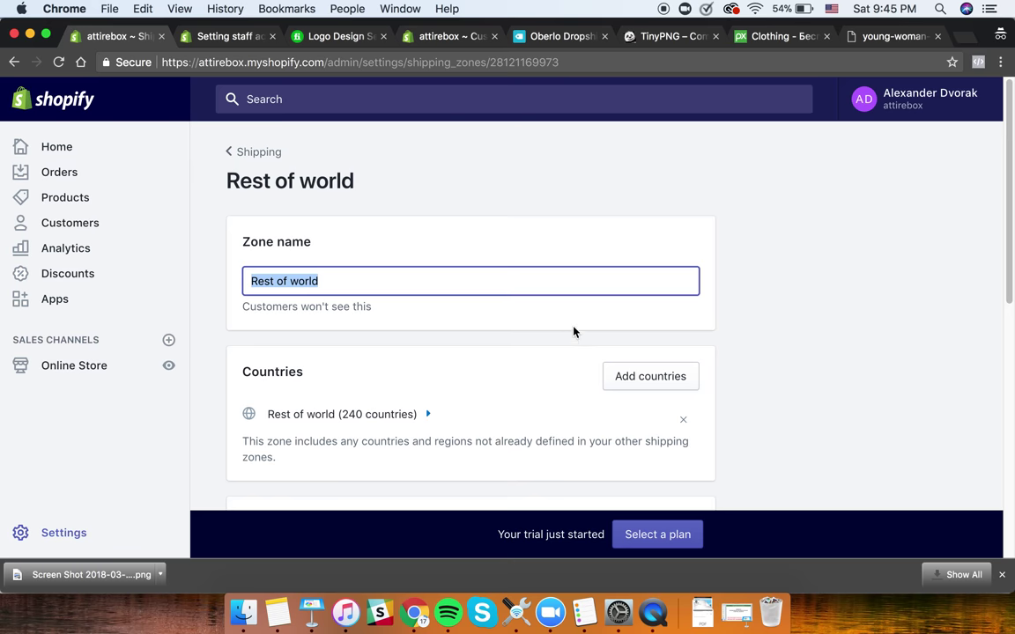
{"action": "scroll", "coordinate": [617, 361], "scroll_direction": "down", "scroll_amount": 1}
{"action": "left_click", "coordinate": [685, 411]}
{"action": "scroll", "coordinate": [684, 405], "scroll_direction": "down", "scroll_amount": 5}
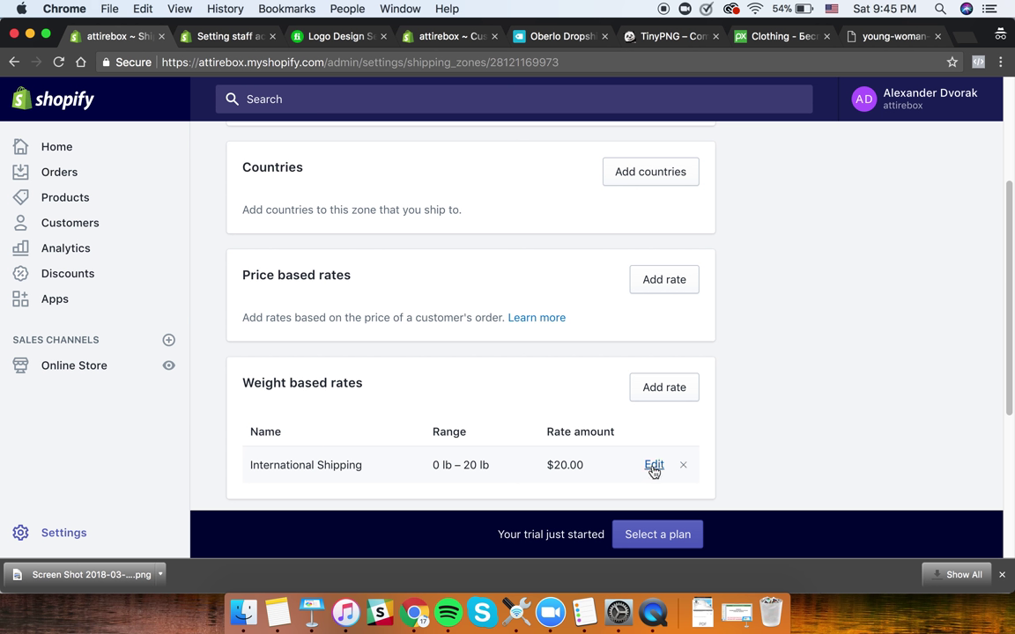
- Delete the International Shipping weight based rate from the zone and try to save the changes
{"action": "left_click", "coordinate": [683, 467]}
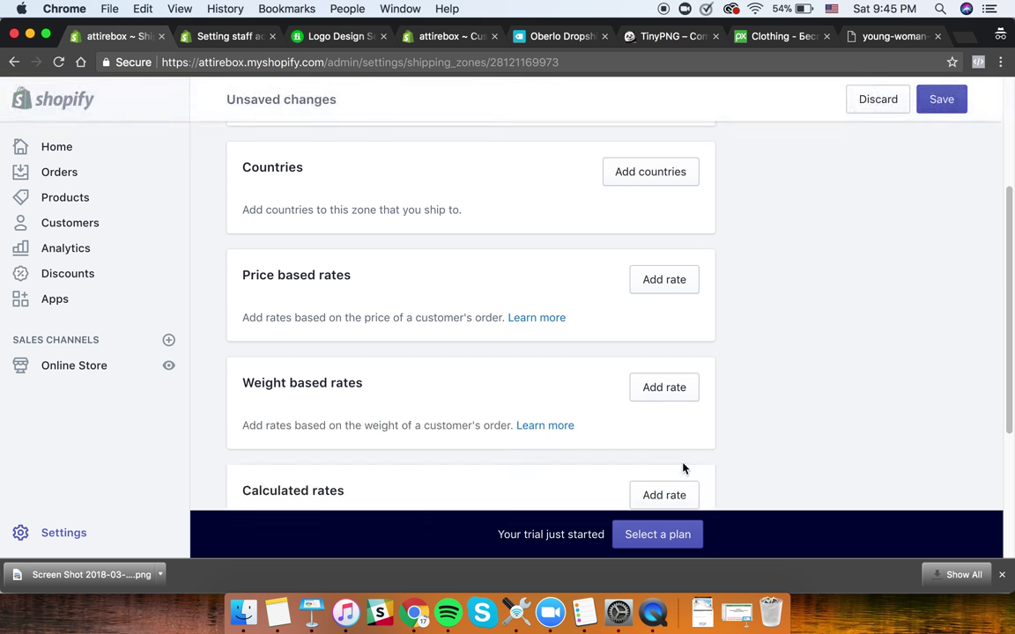
{"action": "scroll", "coordinate": [677, 441], "scroll_direction": "down", "scroll_amount": 3}
{"action": "scroll", "coordinate": [665, 410], "scroll_direction": "down", "scroll_amount": 2}
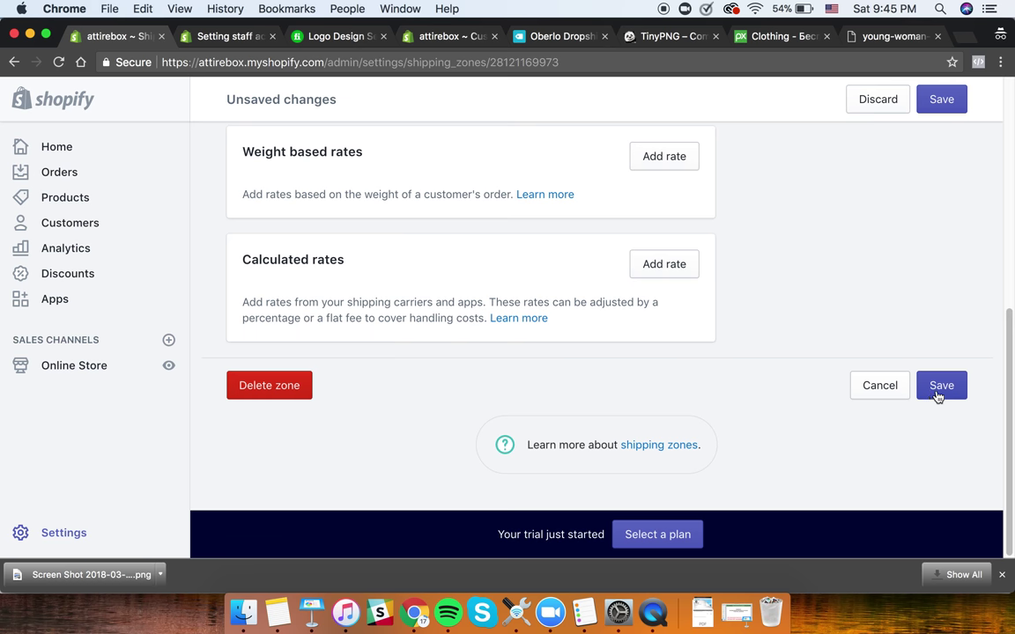
{"action": "left_click", "coordinate": [941, 388]}
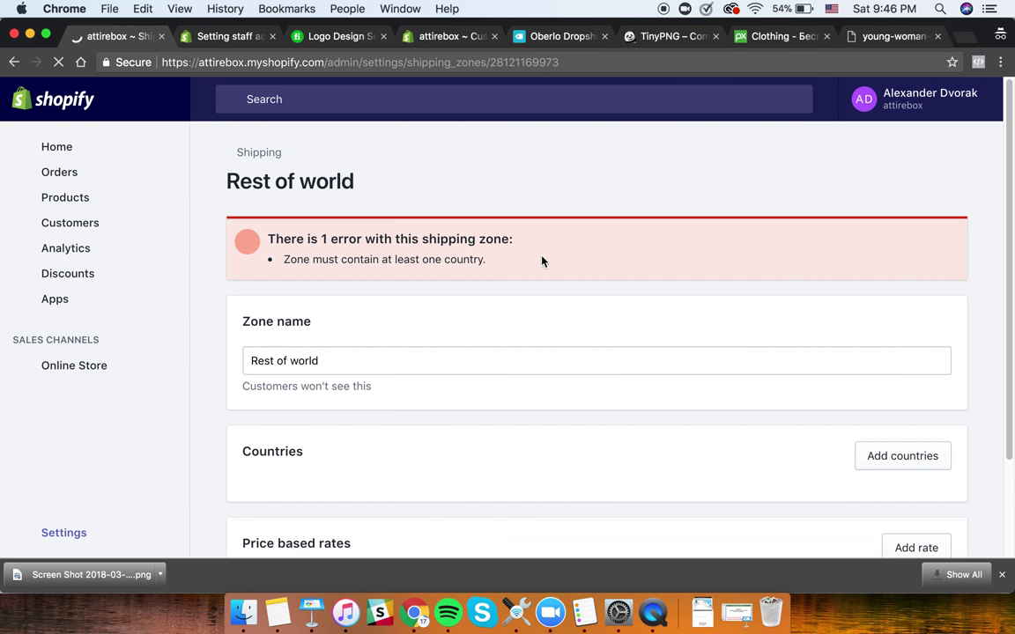
- Change the shipping zone's name to "USA + CA + UK + AU"
{"action": "scroll", "coordinate": [304, 378], "scroll_direction": "down", "scroll_amount": 3}
{"action": "scroll", "coordinate": [306, 382], "scroll_direction": "down", "scroll_amount": 5}
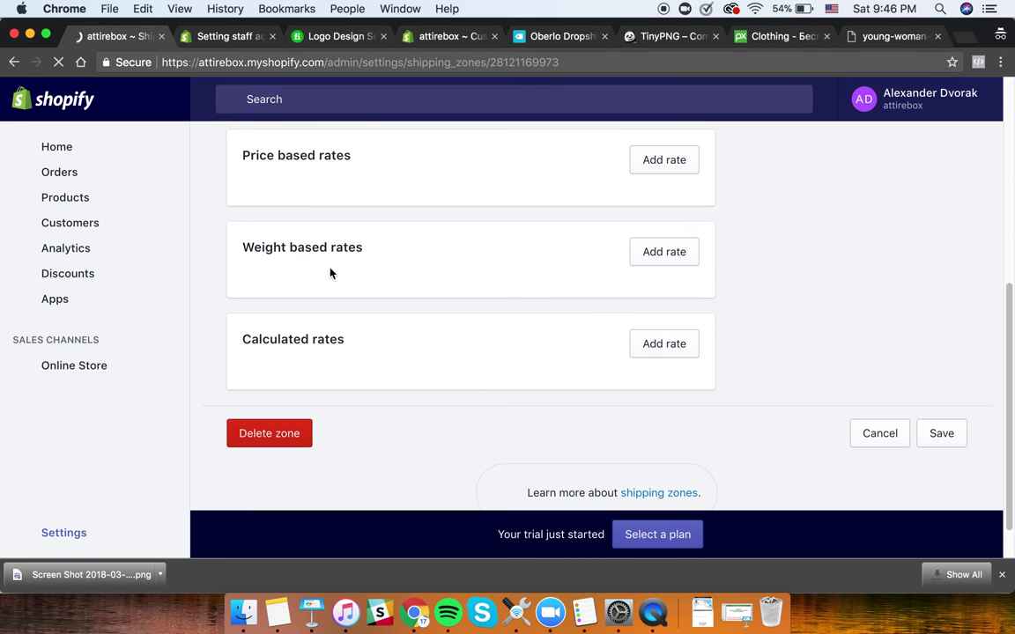
{"action": "scroll", "coordinate": [332, 271], "scroll_direction": "up", "scroll_amount": 6}
{"action": "left_click", "coordinate": [340, 365]}
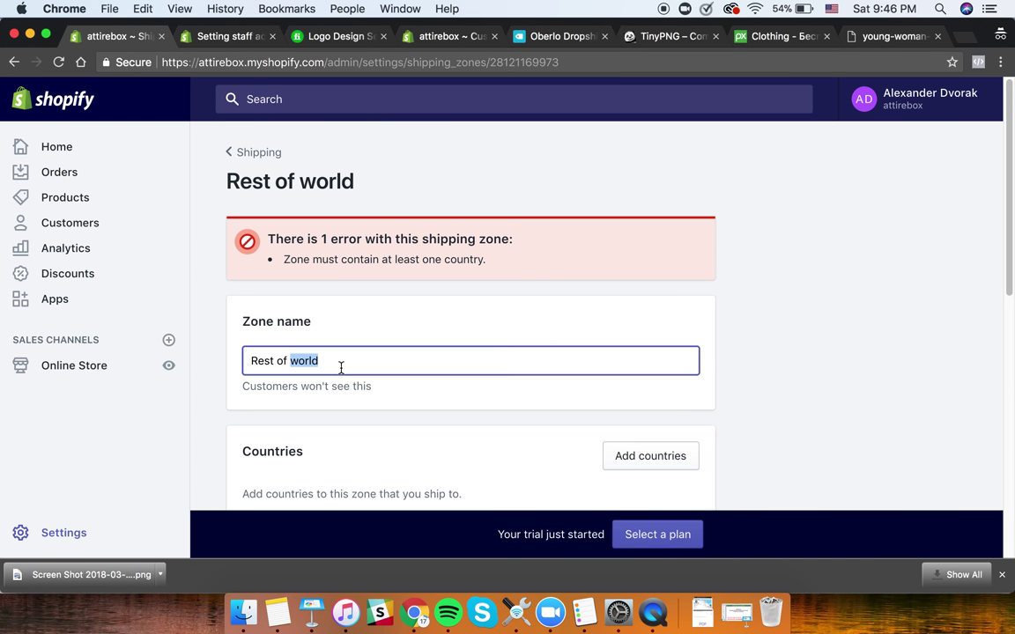
{"action": "triple_click", "coordinate": [341, 369]}
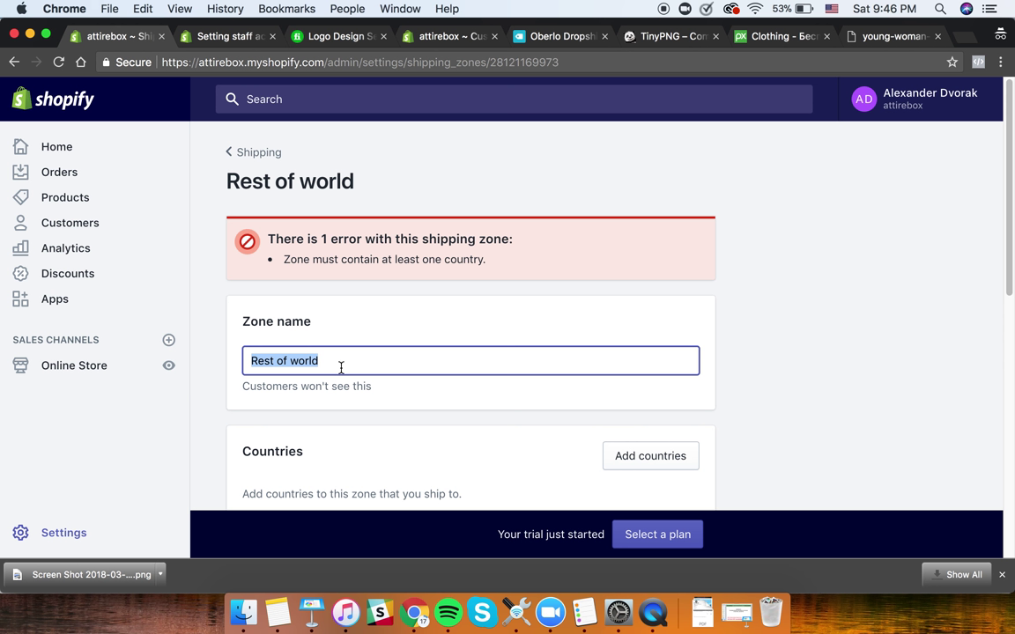
{"action": "type", "text": "USA + CA + UK + AU"}
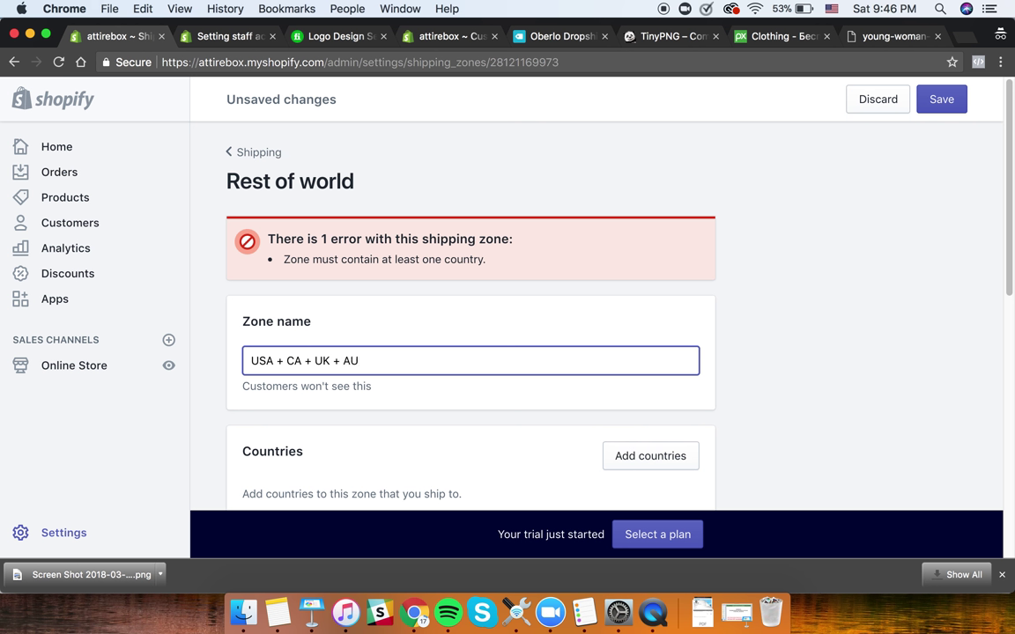
{"action": "scroll", "coordinate": [352, 413], "scroll_direction": "down", "scroll_amount": 3}
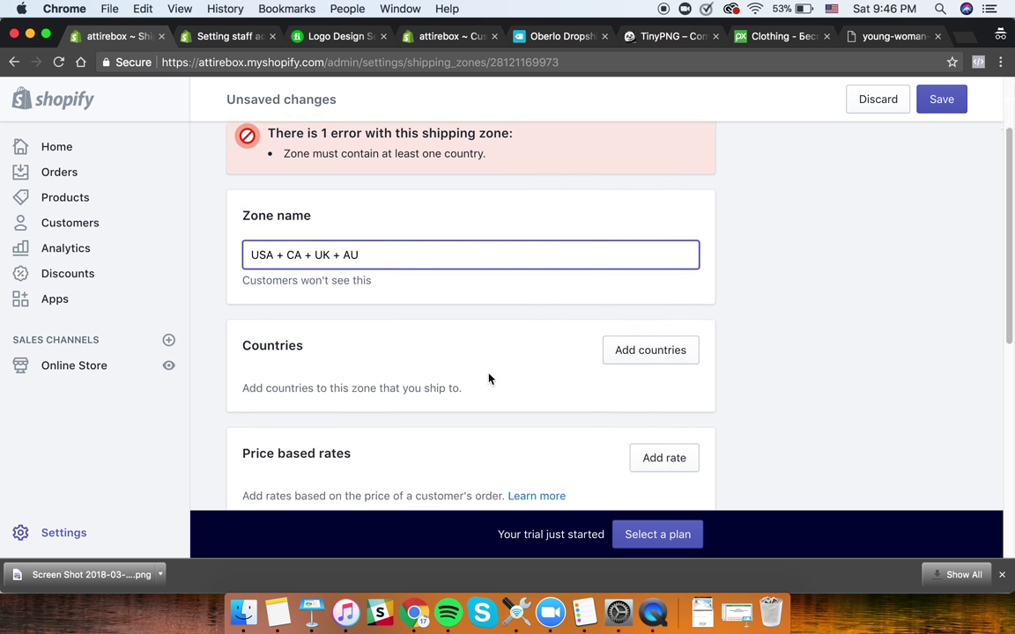
- Add United Kingdom to the countries of the shipping zone
{"action": "left_click", "coordinate": [622, 356]}
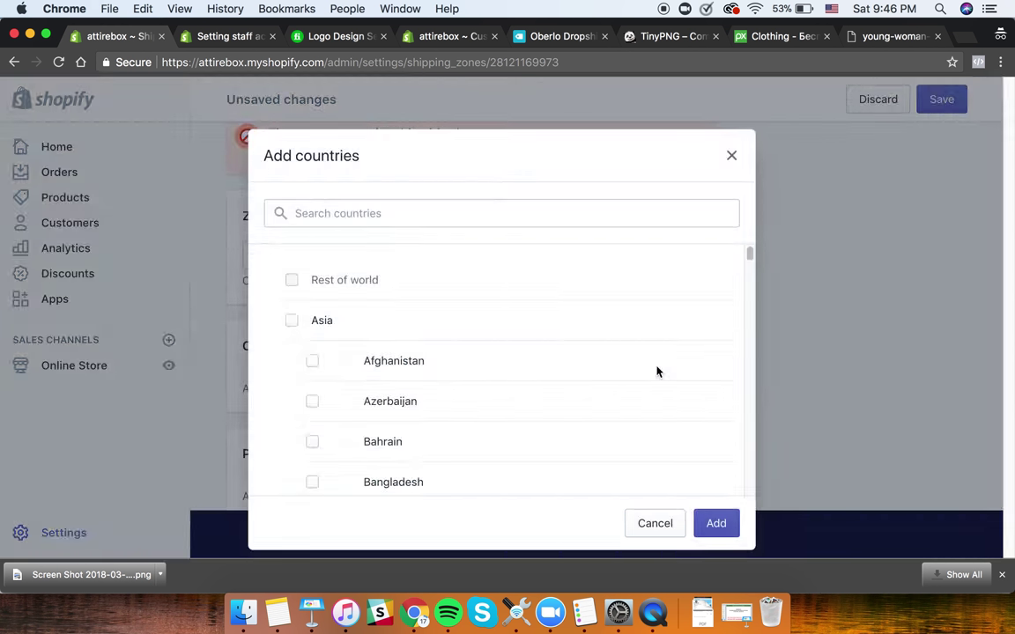
{"action": "left_click", "coordinate": [359, 218]}
{"action": "type", "text": "unite"}
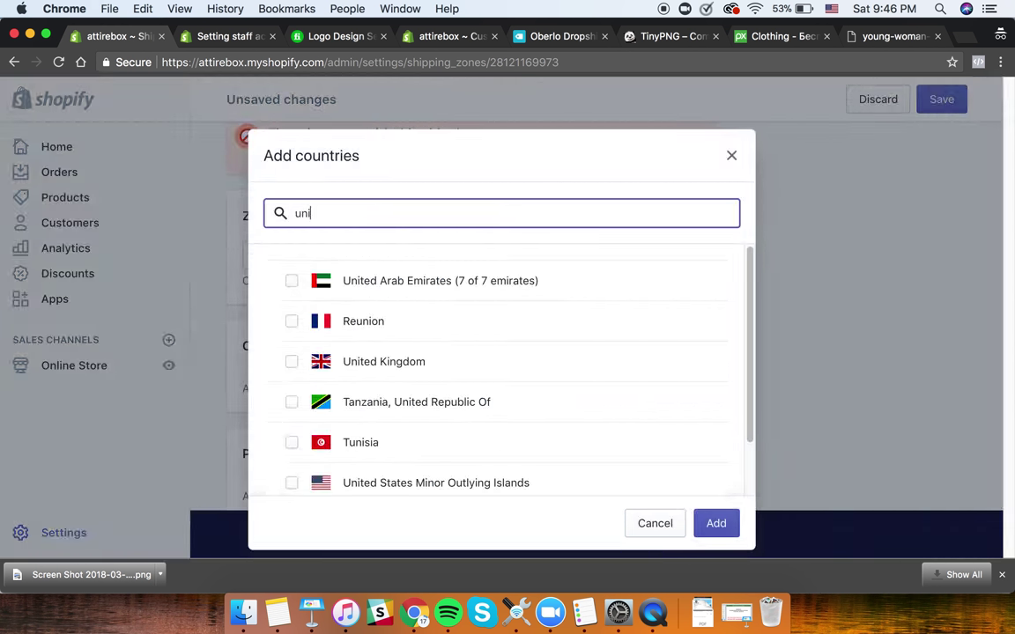
{"action": "left_click", "coordinate": [354, 331]}
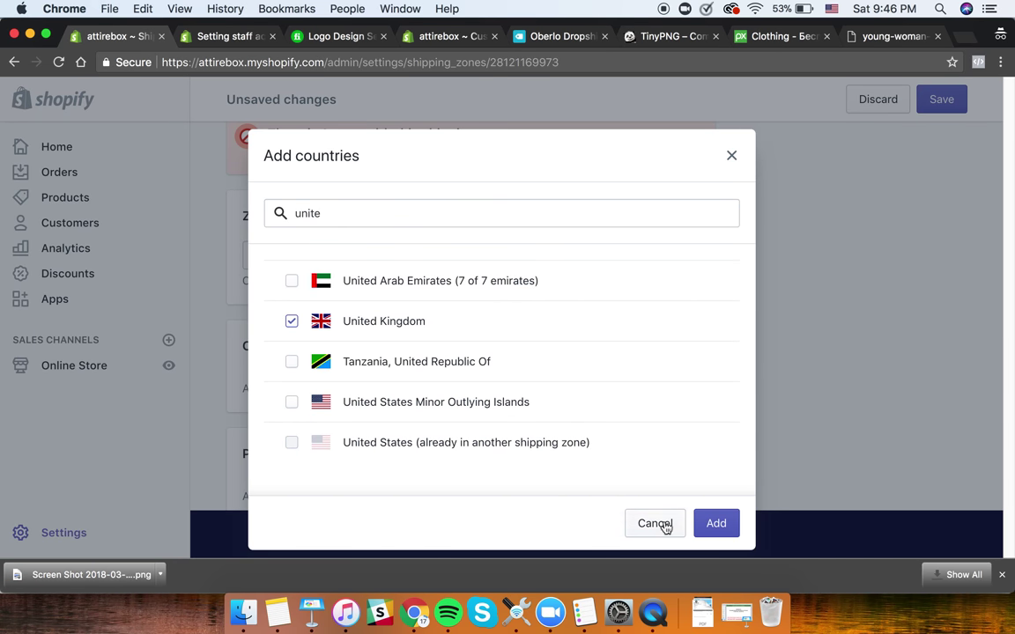
{"action": "left_click", "coordinate": [709, 525]}
- Remove the International Shipping rate from the zone's weight based rates
{"action": "scroll", "coordinate": [477, 418], "scroll_direction": "down", "scroll_amount": 5}
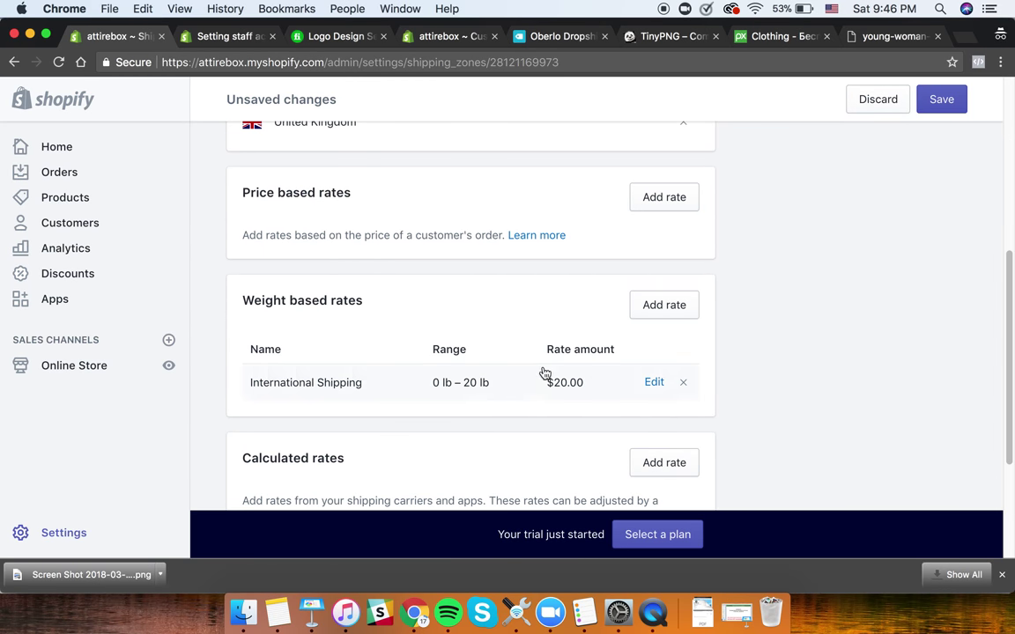
{"action": "scroll", "coordinate": [533, 279], "scroll_direction": "up", "scroll_amount": 10}
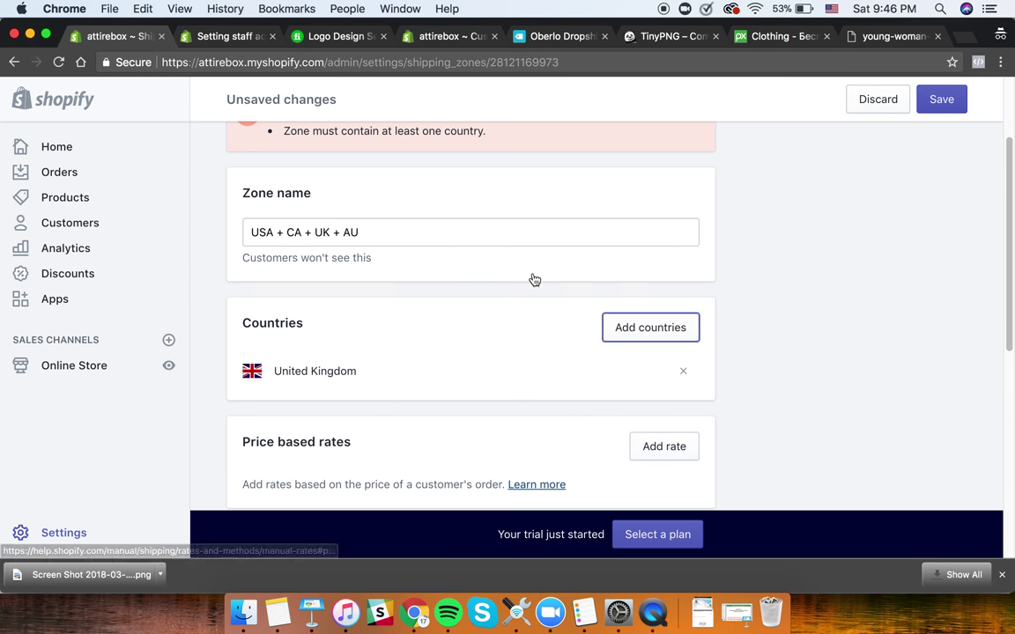
{"action": "scroll", "coordinate": [534, 317], "scroll_direction": "down", "scroll_amount": 4}
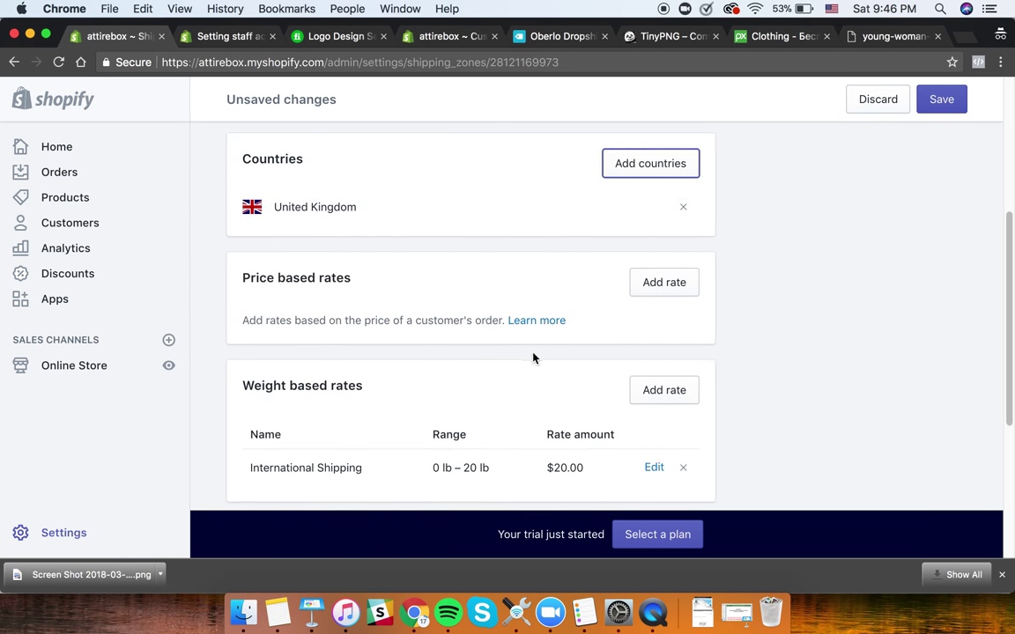
{"action": "scroll", "coordinate": [532, 365], "scroll_direction": "down", "scroll_amount": 2}
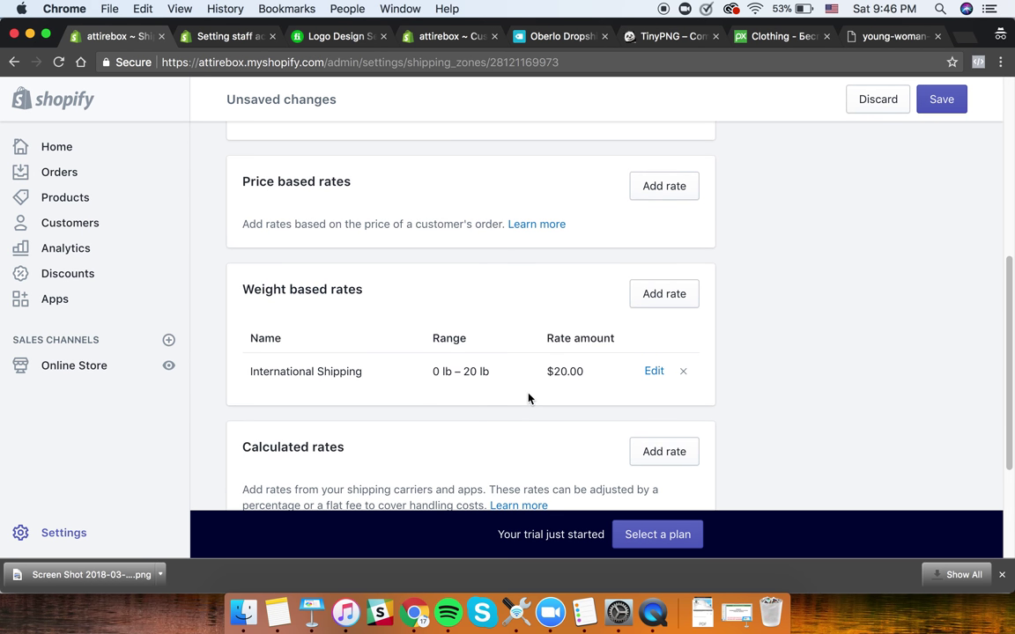
{"action": "left_click", "coordinate": [684, 373]}
{"action": "scroll", "coordinate": [505, 281], "scroll_direction": "up", "scroll_amount": 9}
{"action": "scroll", "coordinate": [528, 380], "scroll_direction": "down", "scroll_amount": 4}
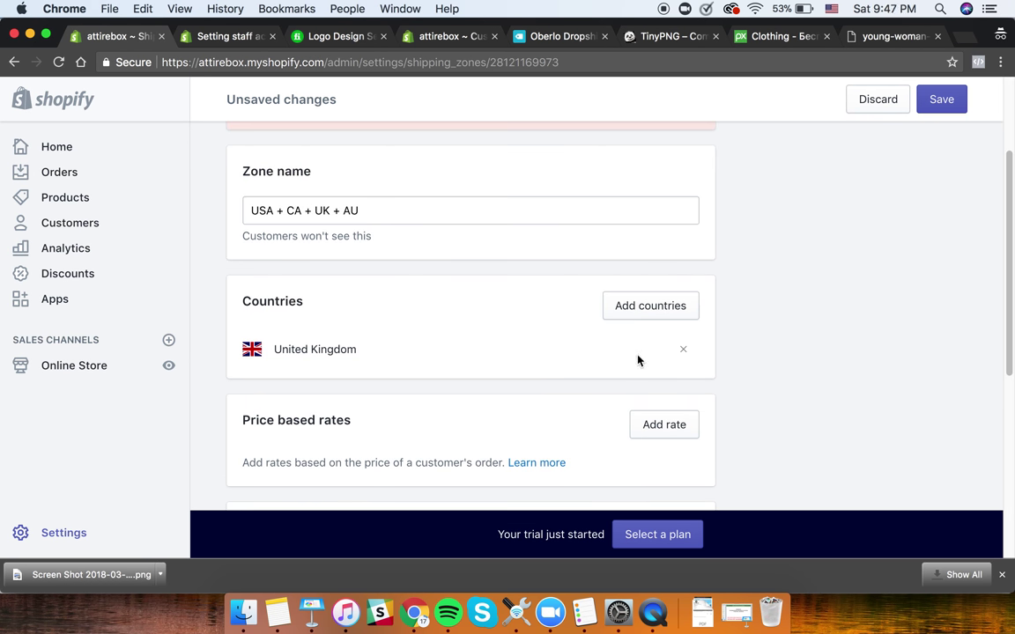
{"action": "left_click", "coordinate": [637, 303]}
{"action": "left_click", "coordinate": [376, 215]}
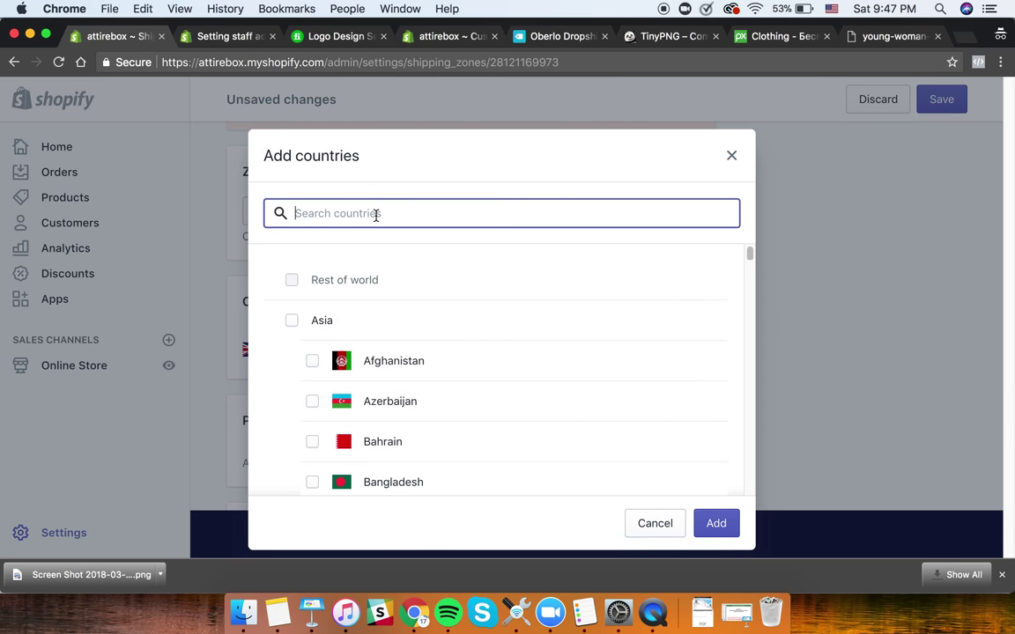
{"action": "type", "text": "united"}
{"action": "left_click", "coordinate": [397, 439]}
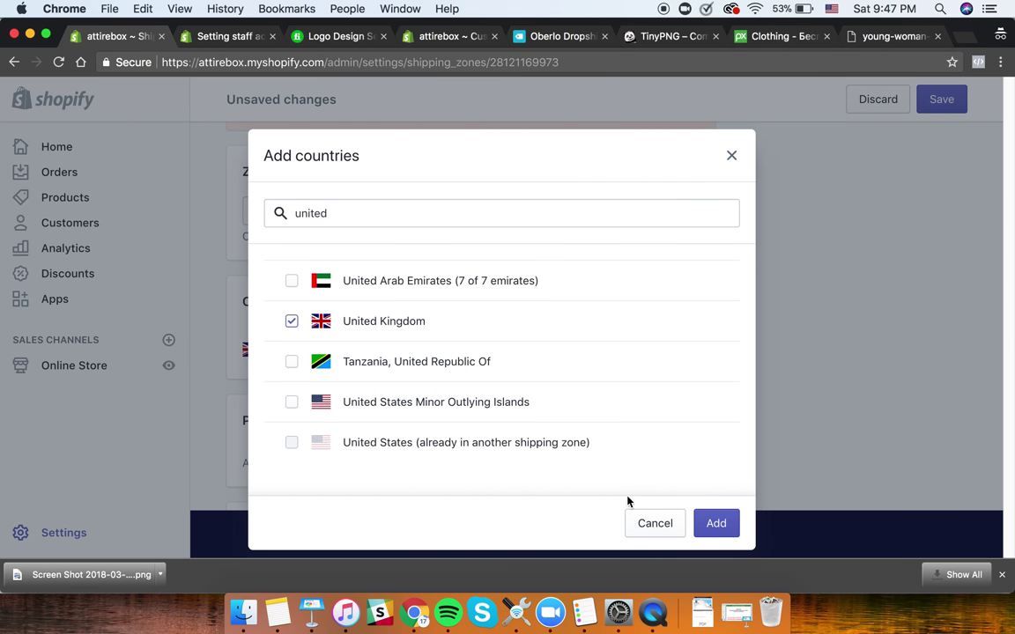
{"action": "key", "text": "Escape"}
- Delete the Rest of world shipping zone and confirm its removal
{"action": "scroll", "coordinate": [369, 325], "scroll_direction": "down", "scroll_amount": 5}
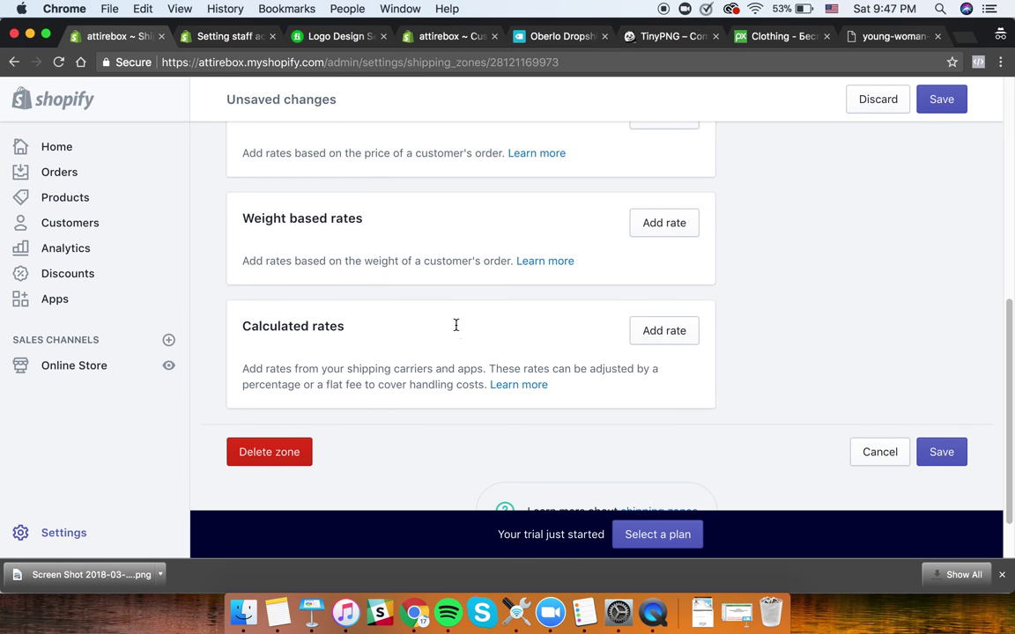
{"action": "scroll", "coordinate": [455, 327], "scroll_direction": "up", "scroll_amount": 10}
{"action": "scroll", "coordinate": [456, 325], "scroll_direction": "down", "scroll_amount": 10}
{"action": "scroll", "coordinate": [396, 290], "scroll_direction": "up", "scroll_amount": 10}
{"action": "scroll", "coordinate": [350, 265], "scroll_direction": "down", "scroll_amount": 10}
{"action": "left_click", "coordinate": [294, 388]}
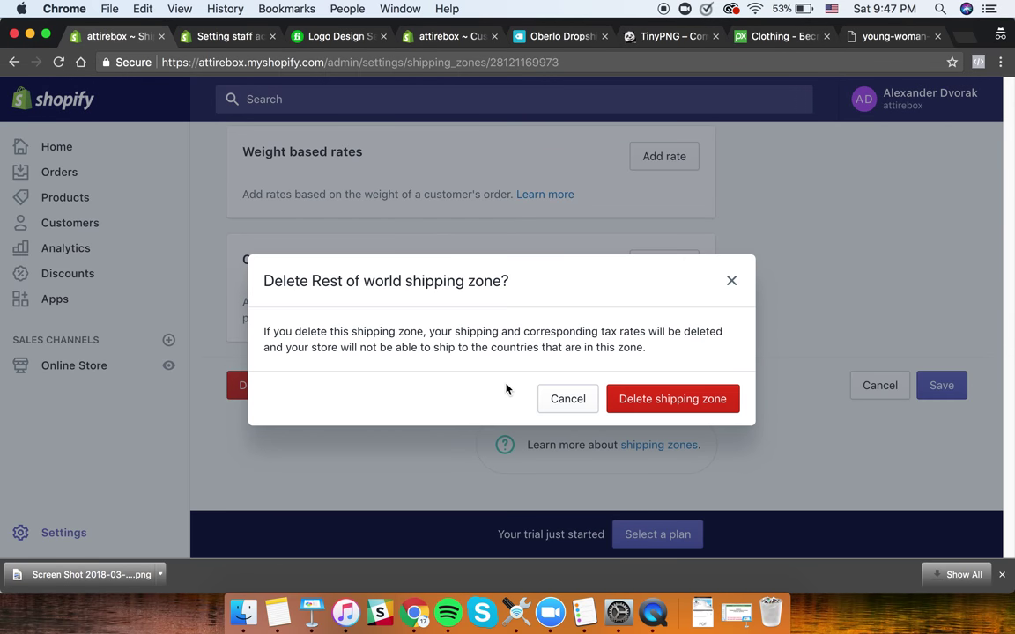
{"action": "left_click", "coordinate": [659, 405]}
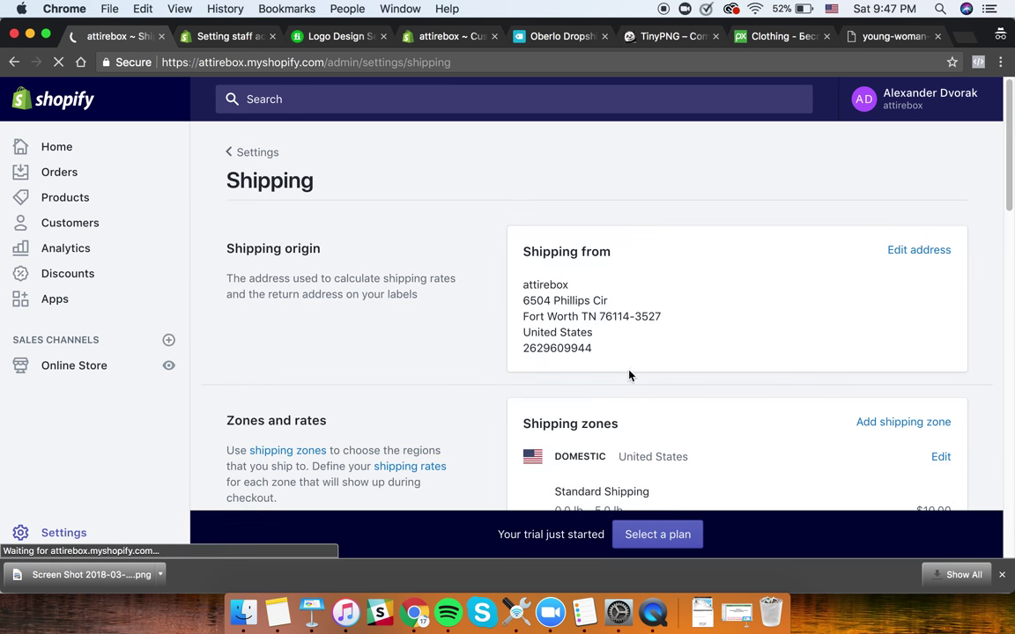
- Open the Domestic shipping zone for editing and rename it "US+ CA+ UK + AU"
{"action": "scroll", "coordinate": [594, 290], "scroll_direction": "down", "scroll_amount": 5}
{"action": "scroll", "coordinate": [705, 255], "scroll_direction": "up", "scroll_amount": 2}
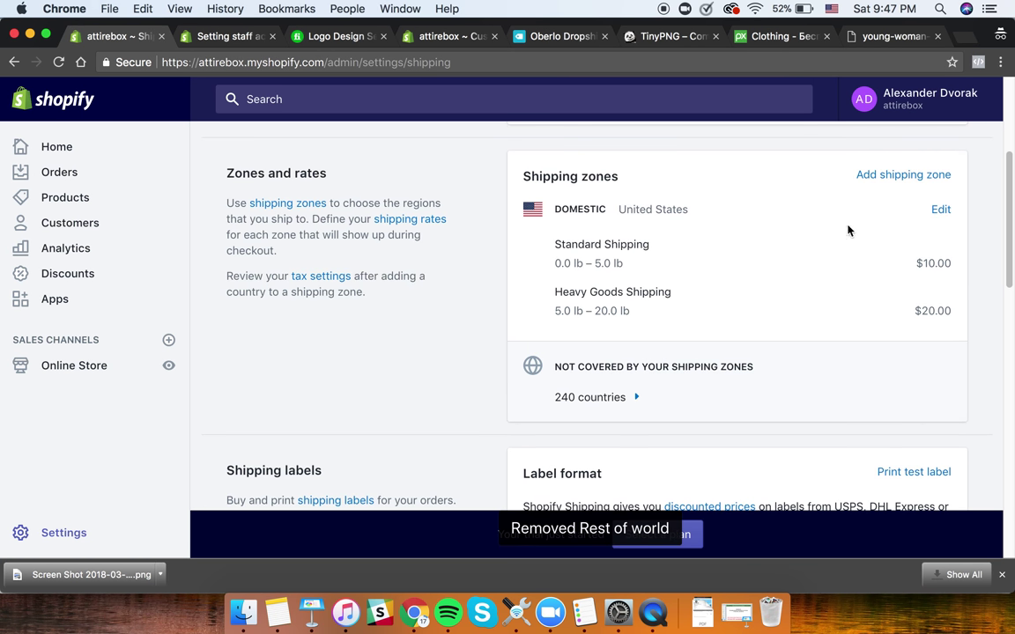
{"action": "left_click", "coordinate": [941, 211]}
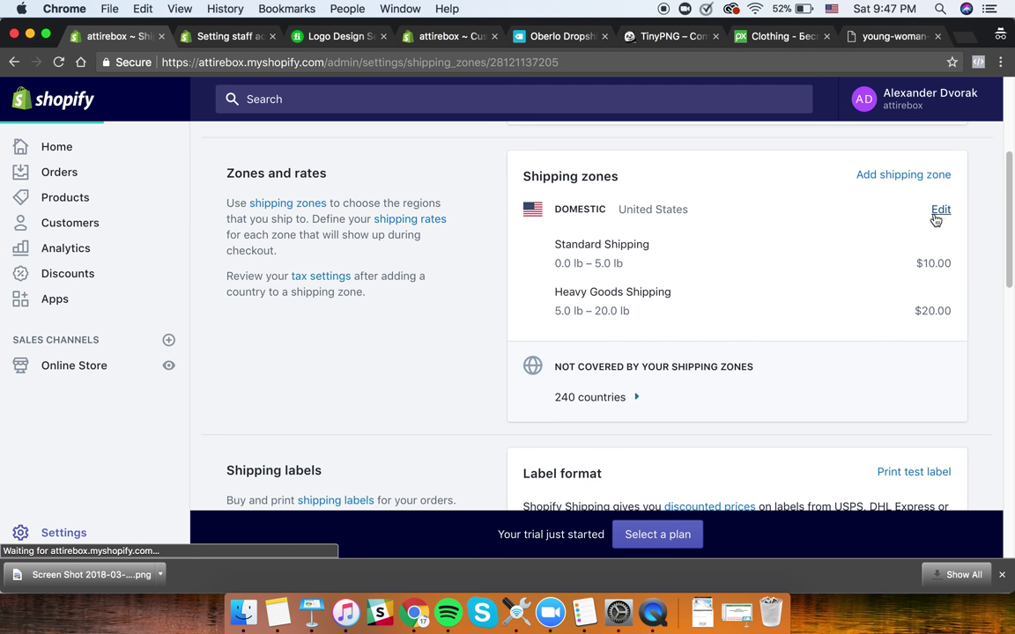
{"action": "scroll", "coordinate": [410, 358], "scroll_direction": "down", "scroll_amount": 2}
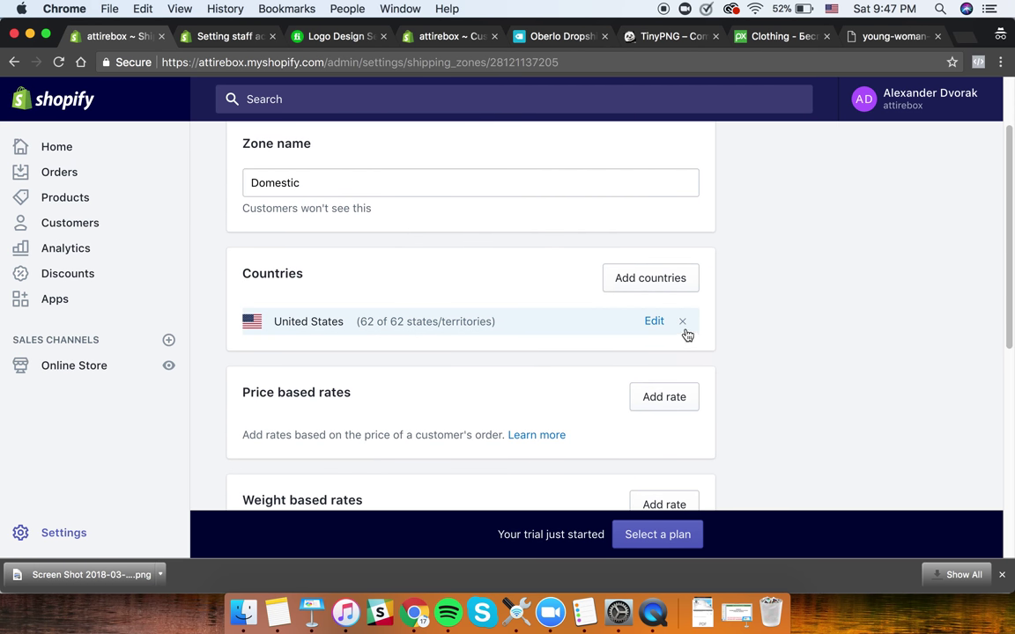
{"action": "double_click", "coordinate": [336, 183]}
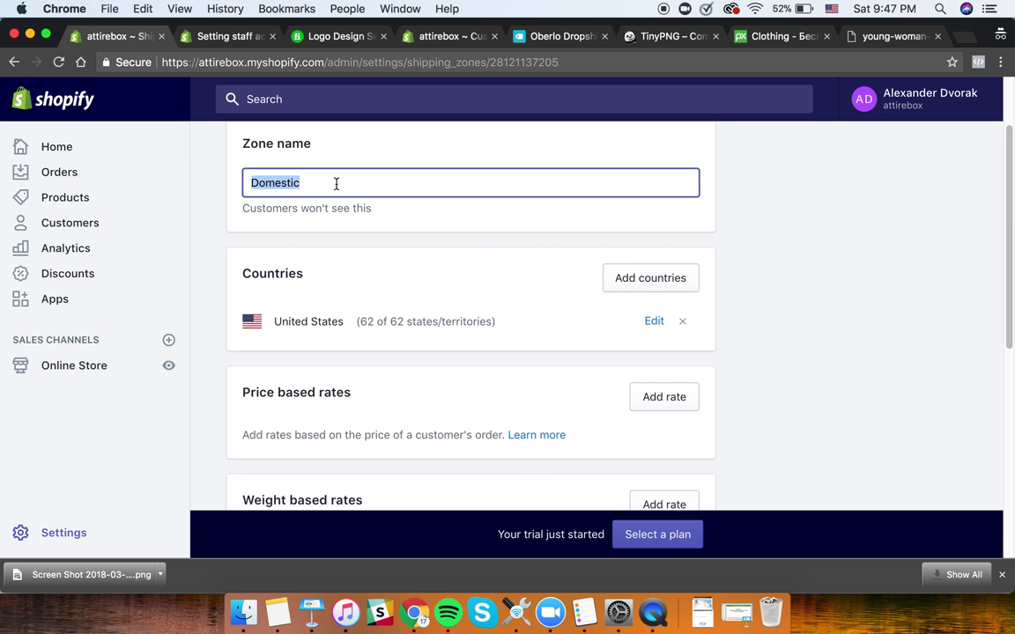
{"action": "type", "text": "US+ CA+ UK + AU"}
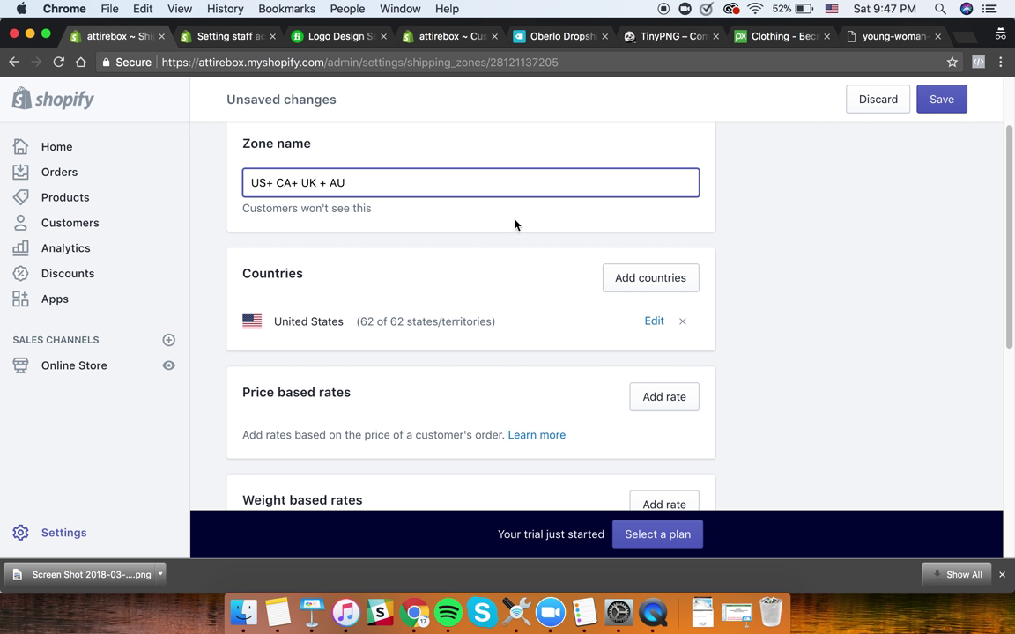
{"action": "left_click", "coordinate": [636, 240]}
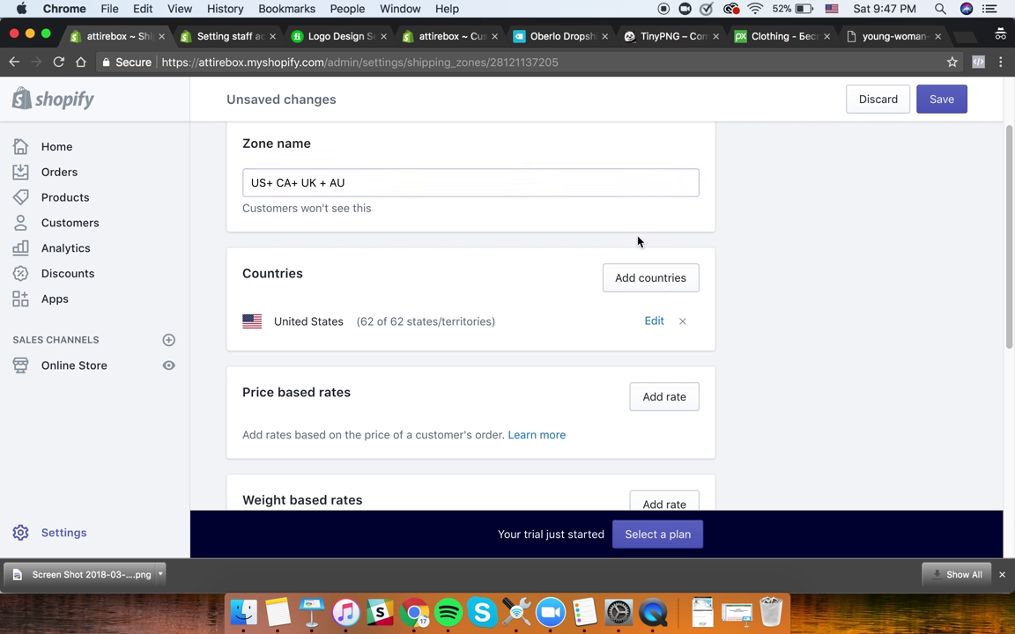
- Add Australia with all its states and territories to the zone's countries
{"action": "scroll", "coordinate": [560, 265], "scroll_direction": "down", "scroll_amount": 1}
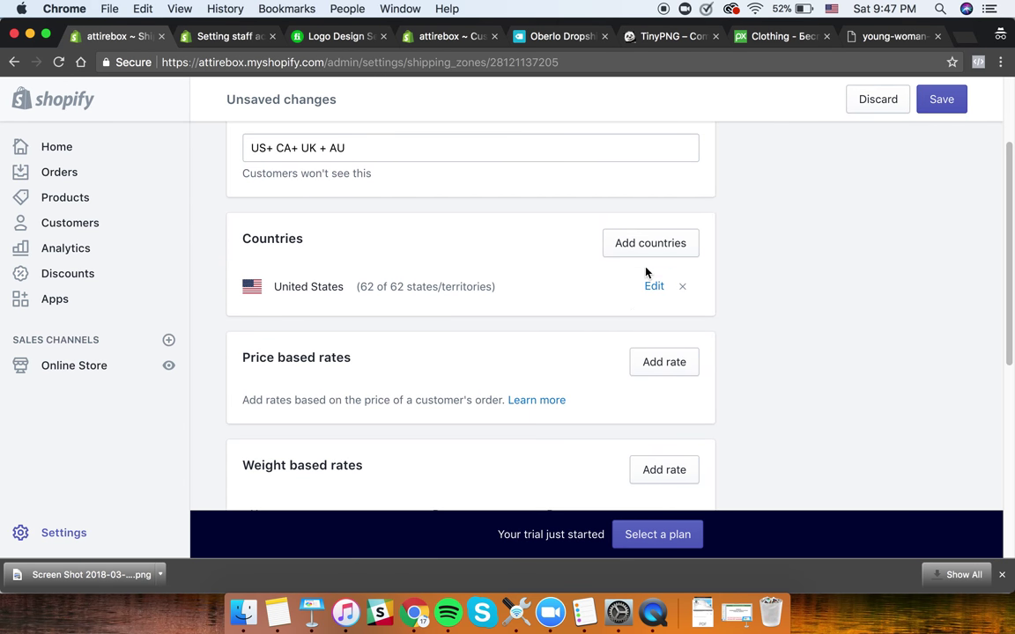
{"action": "left_click", "coordinate": [618, 245]}
{"action": "left_click", "coordinate": [405, 211]}
{"action": "type", "text": "aus"}
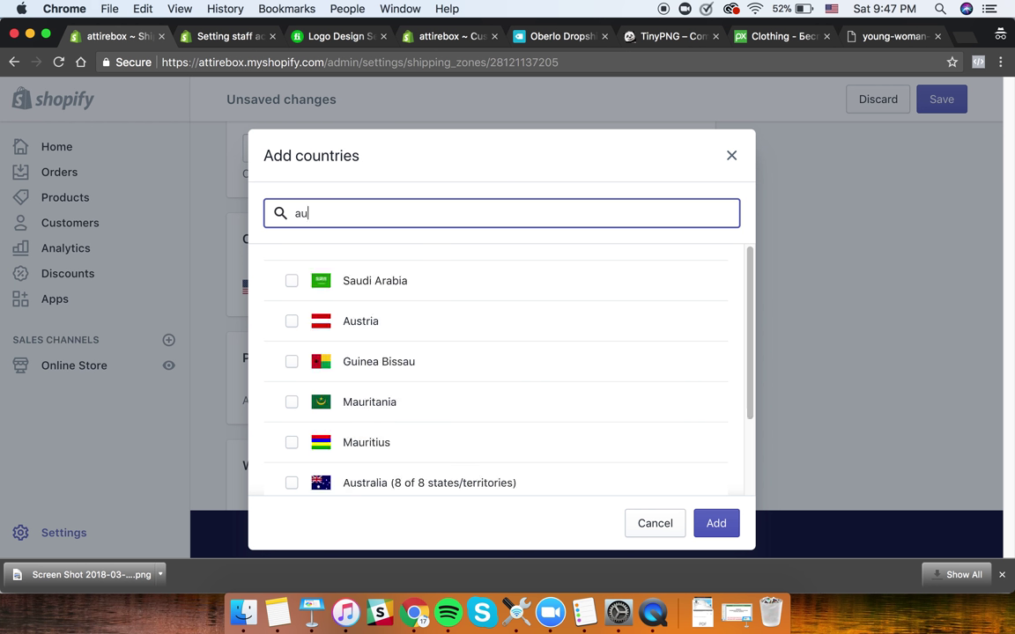
{"action": "left_click", "coordinate": [388, 328]}
{"action": "left_click", "coordinate": [706, 516]}
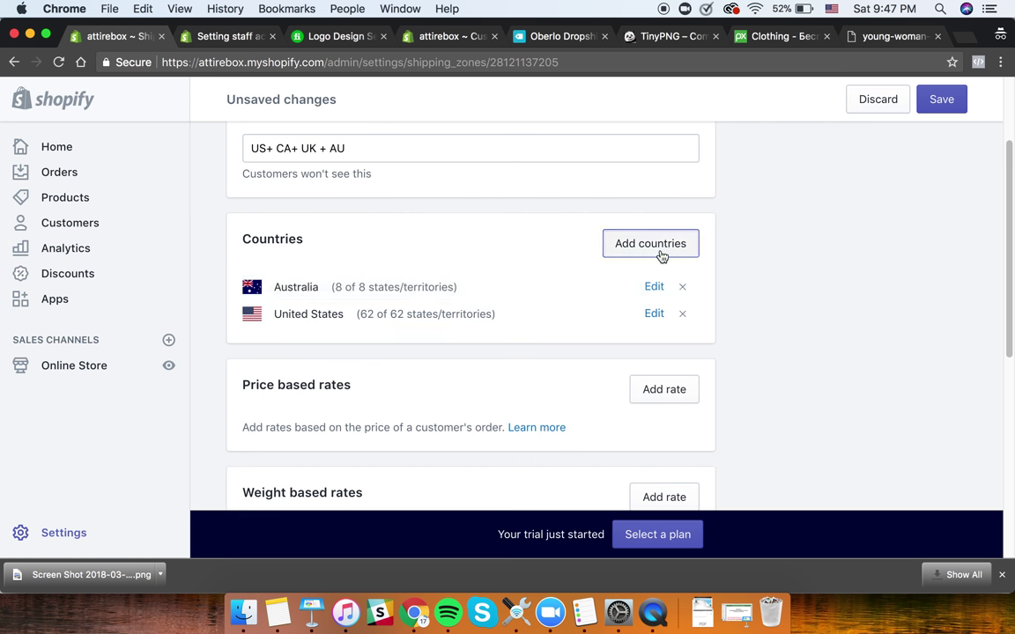
- Add United Kingdom and Canada to the zone's countries
{"action": "left_click", "coordinate": [661, 251]}
{"action": "left_click", "coordinate": [366, 214]}
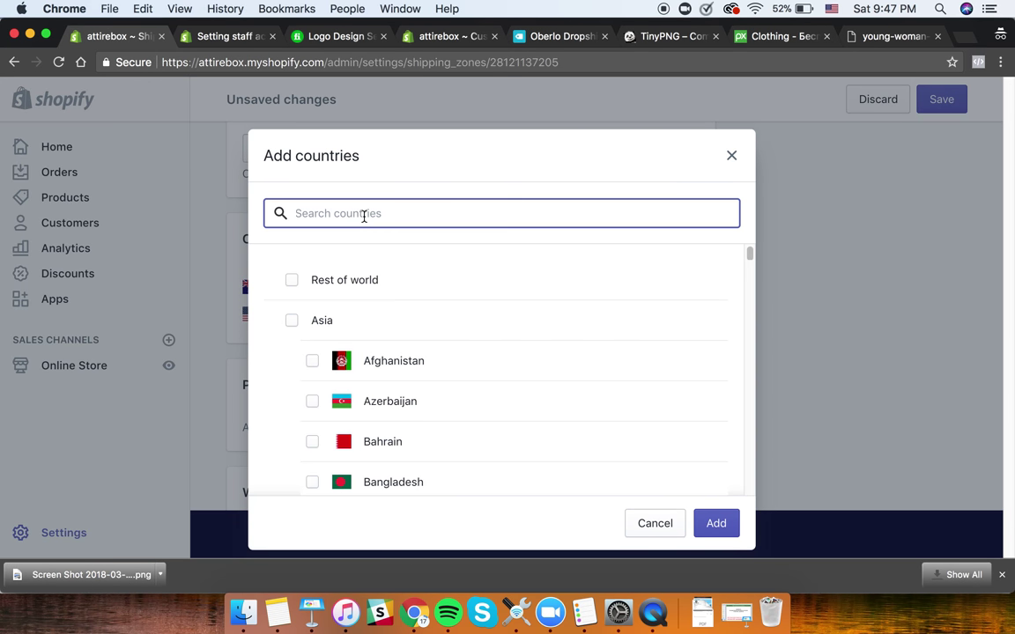
{"action": "type", "text": "un ite"}
{"action": "key", "text": "BackSpace"}
{"action": "key", "text": "BackSpace"}
{"action": "key", "text": "BackSpace"}
{"action": "key", "text": "BackSpace"}
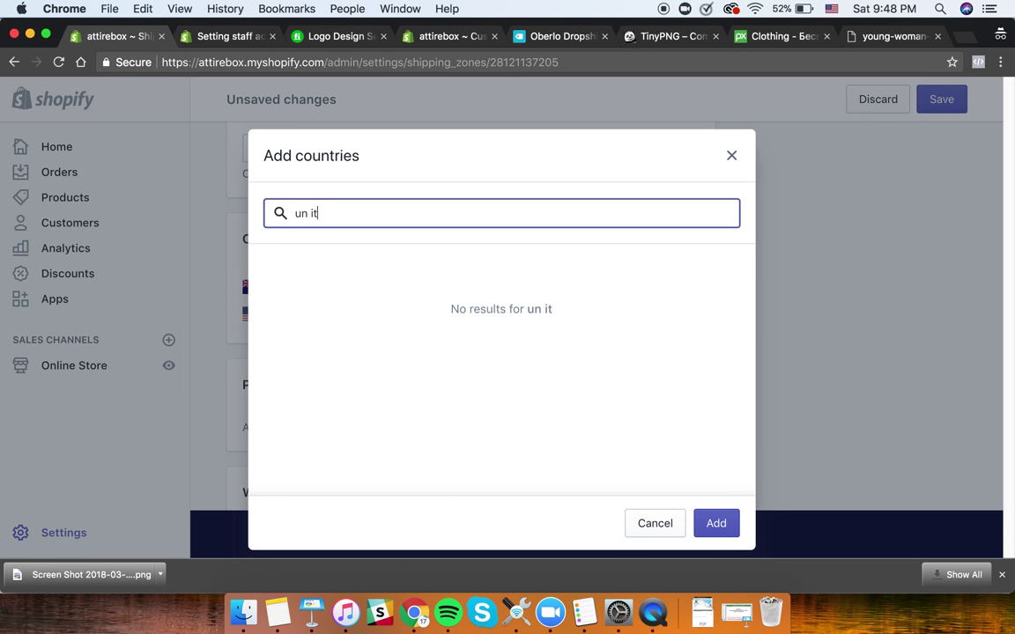
{"action": "left_click", "coordinate": [273, 438]}
{"action": "double_click", "coordinate": [319, 215]}
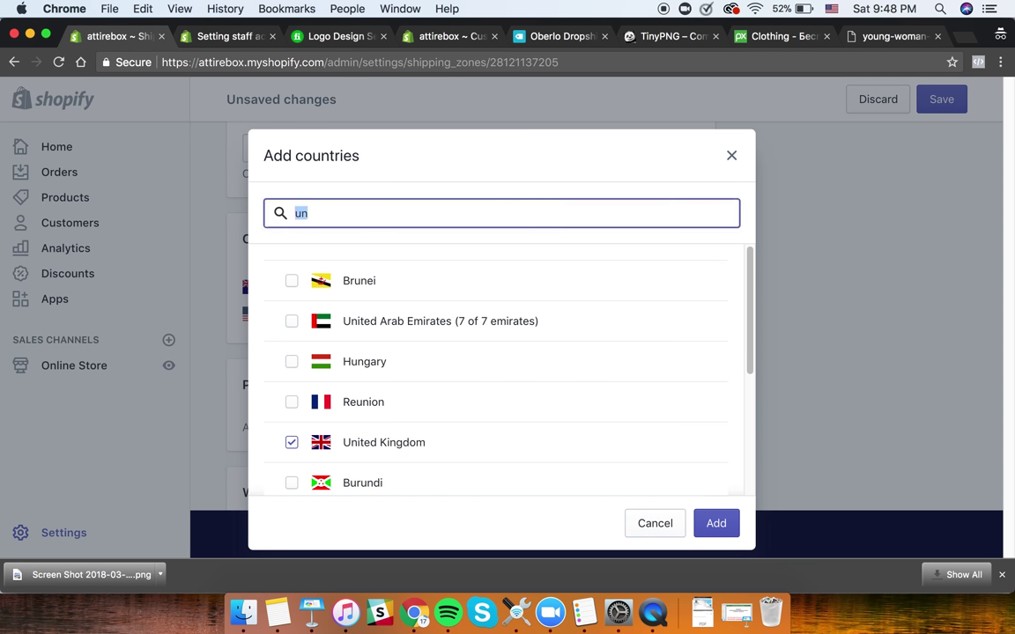
{"action": "type", "text": "cana"}
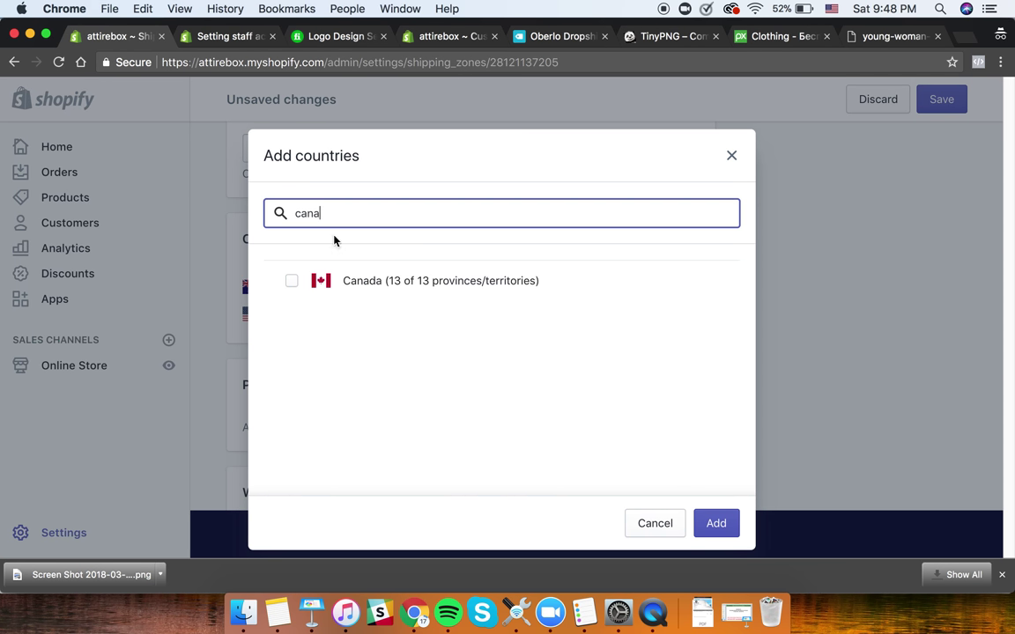
{"action": "left_click", "coordinate": [351, 283]}
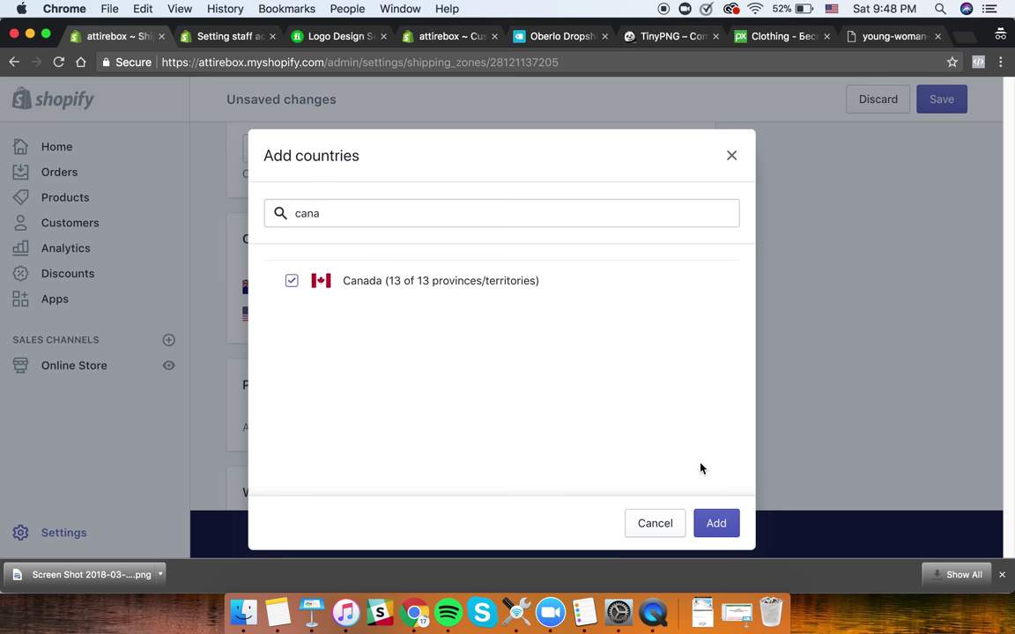
{"action": "left_click", "coordinate": [717, 524]}
{"action": "scroll", "coordinate": [377, 344], "scroll_direction": "down", "scroll_amount": 1}
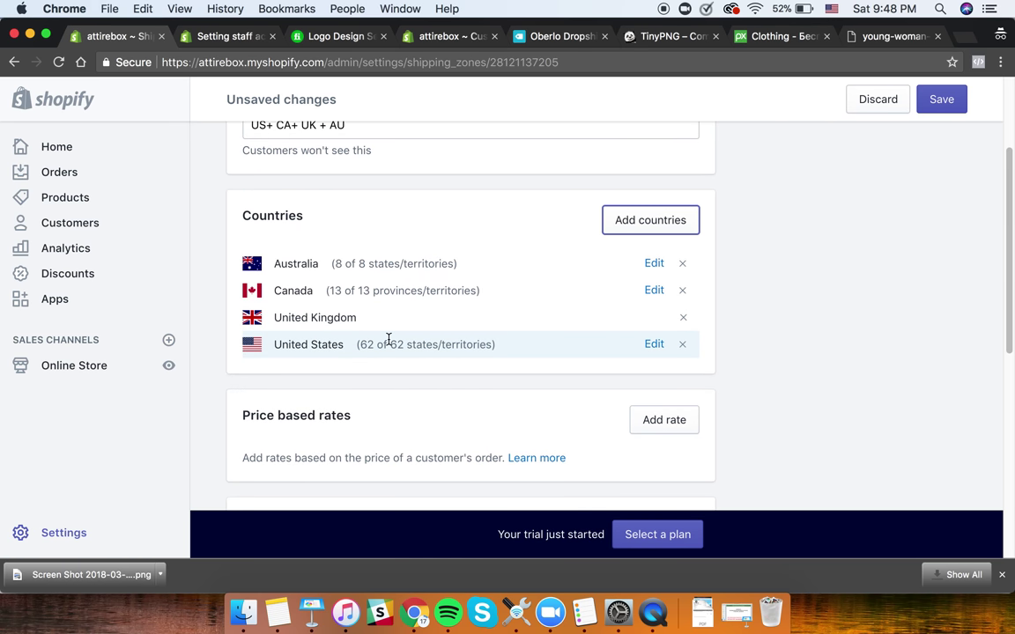
{"action": "scroll", "coordinate": [404, 326], "scroll_direction": "down", "scroll_amount": 10}
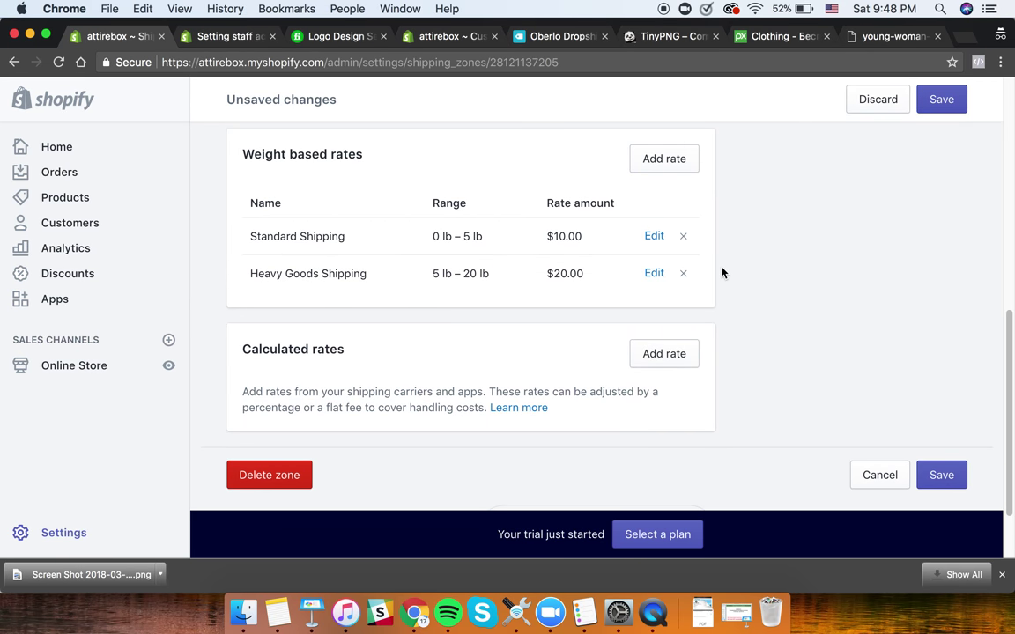
{"action": "left_click", "coordinate": [656, 238]}
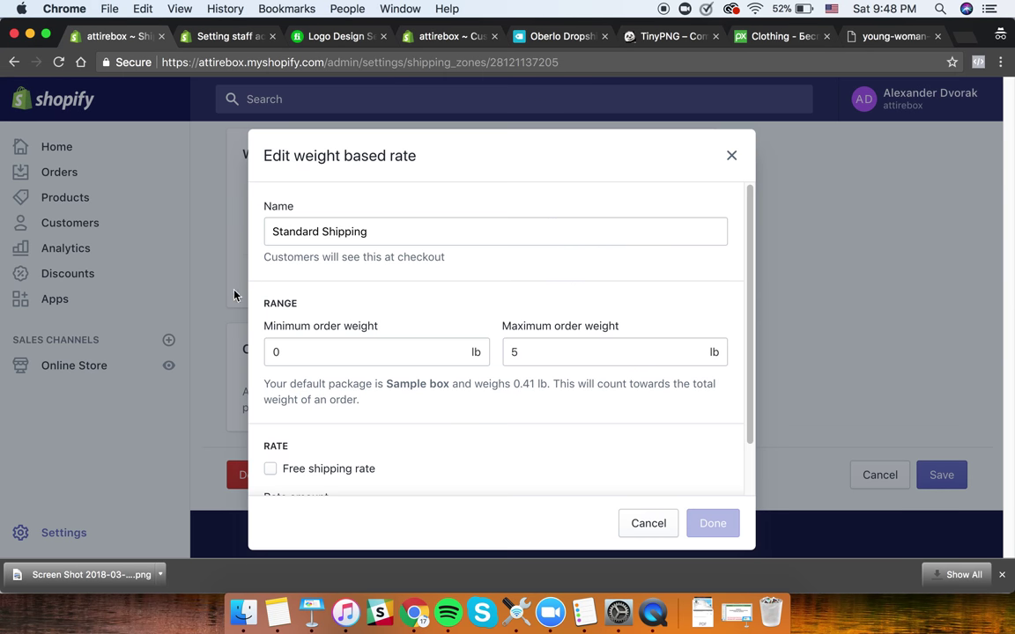
{"action": "scroll", "coordinate": [383, 343], "scroll_direction": "down", "scroll_amount": 2}
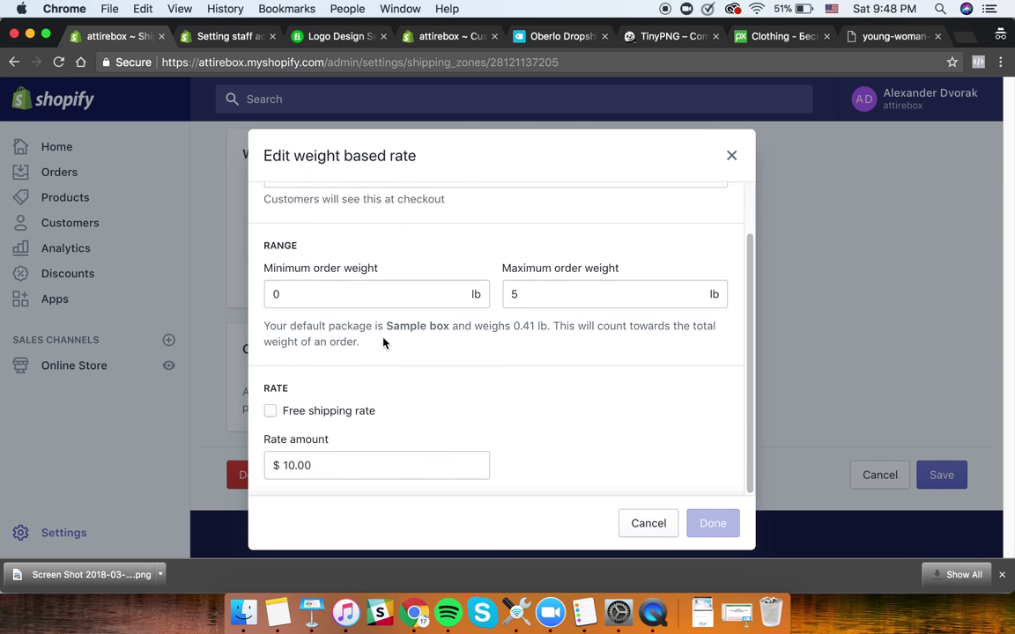
{"action": "left_click", "coordinate": [271, 414]}
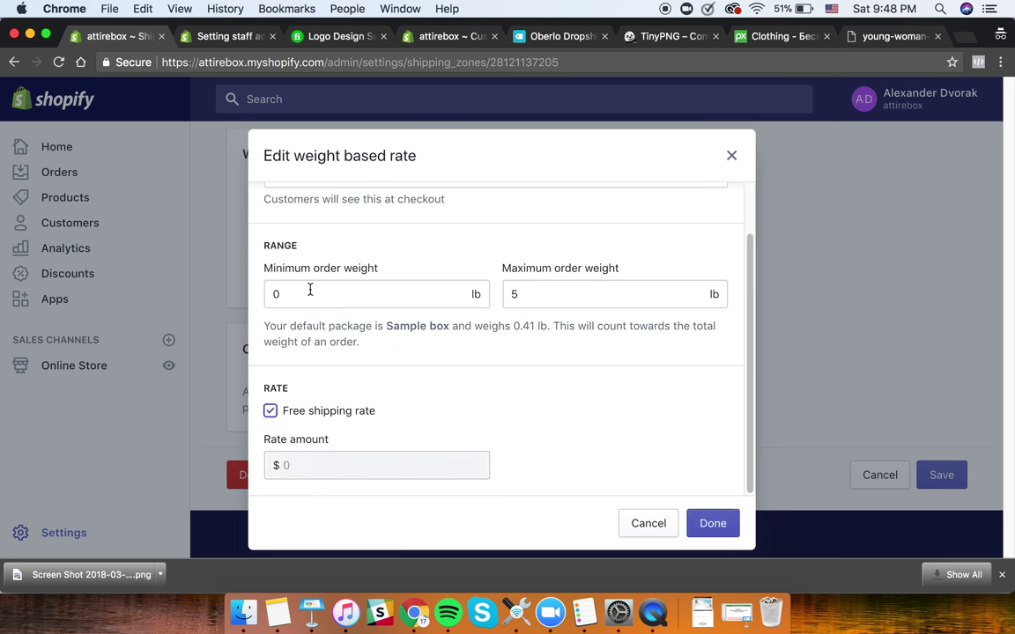
{"action": "scroll", "coordinate": [334, 287], "scroll_direction": "up", "scroll_amount": 2}
{"action": "left_click", "coordinate": [322, 231]}
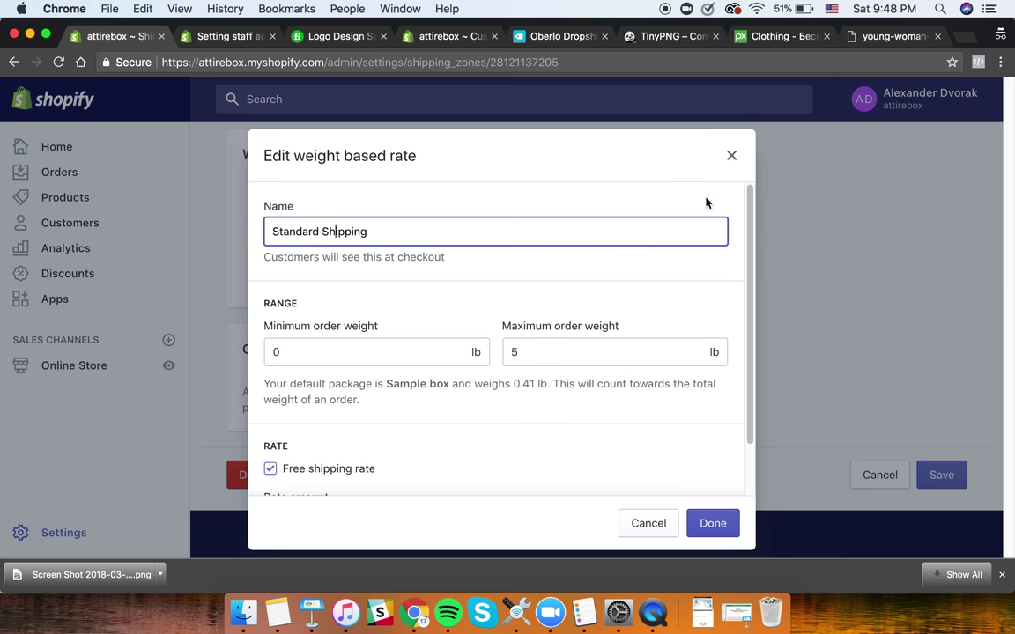
{"action": "left_click", "coordinate": [733, 158]}
{"action": "scroll", "coordinate": [438, 393], "scroll_direction": "up", "scroll_amount": 1}
{"action": "scroll", "coordinate": [436, 388], "scroll_direction": "up", "scroll_amount": 3}
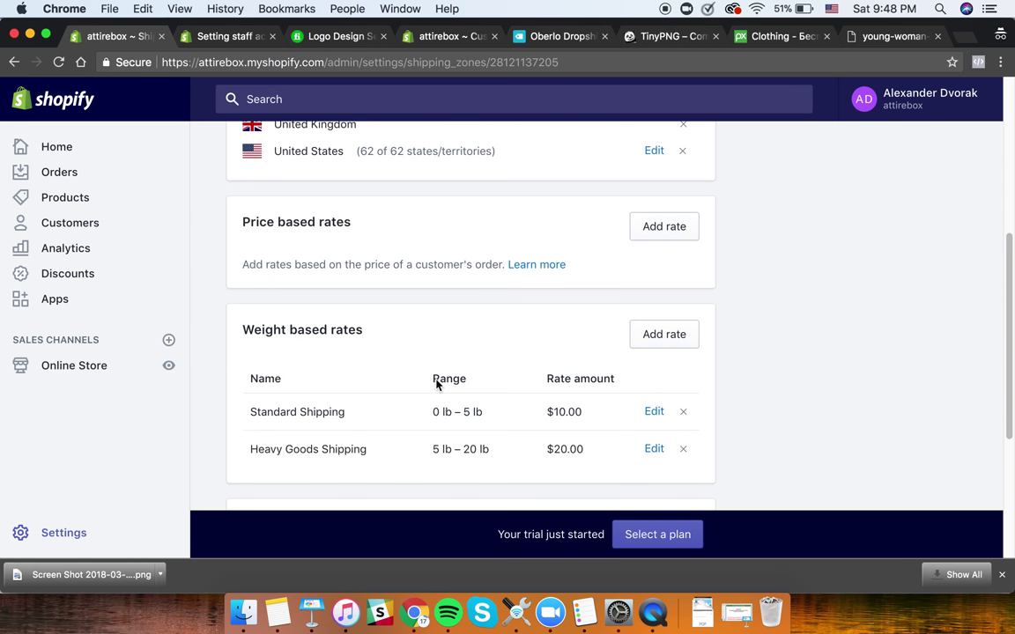
{"action": "scroll", "coordinate": [437, 385], "scroll_direction": "down", "scroll_amount": 3}
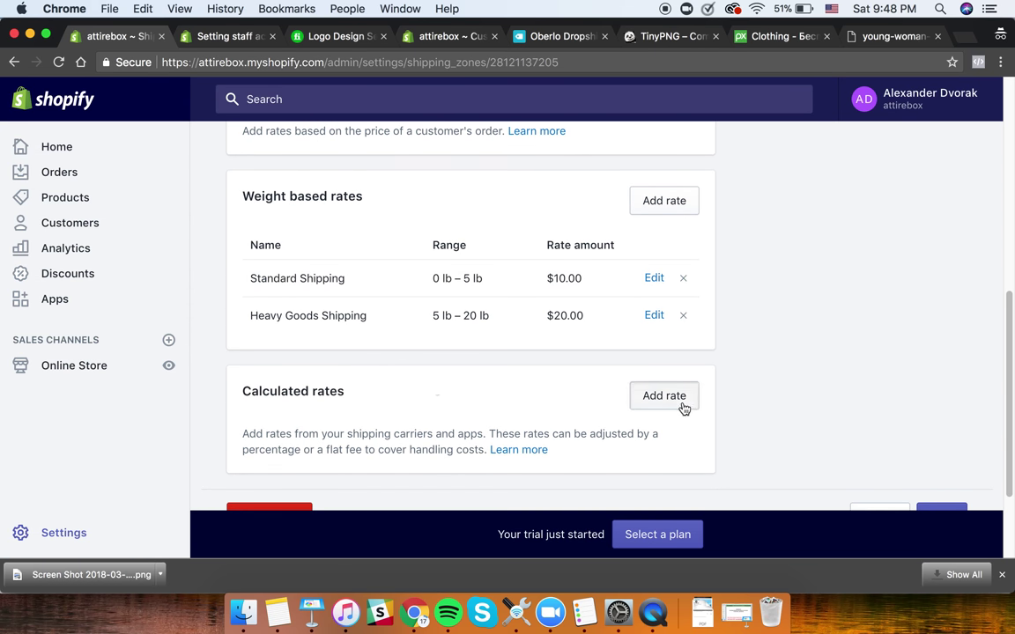
- Remove the Standard Shipping and Heavy Goods Shipping weight based rates from the zone
{"action": "left_click", "coordinate": [683, 401]}
{"action": "left_click", "coordinate": [732, 157]}
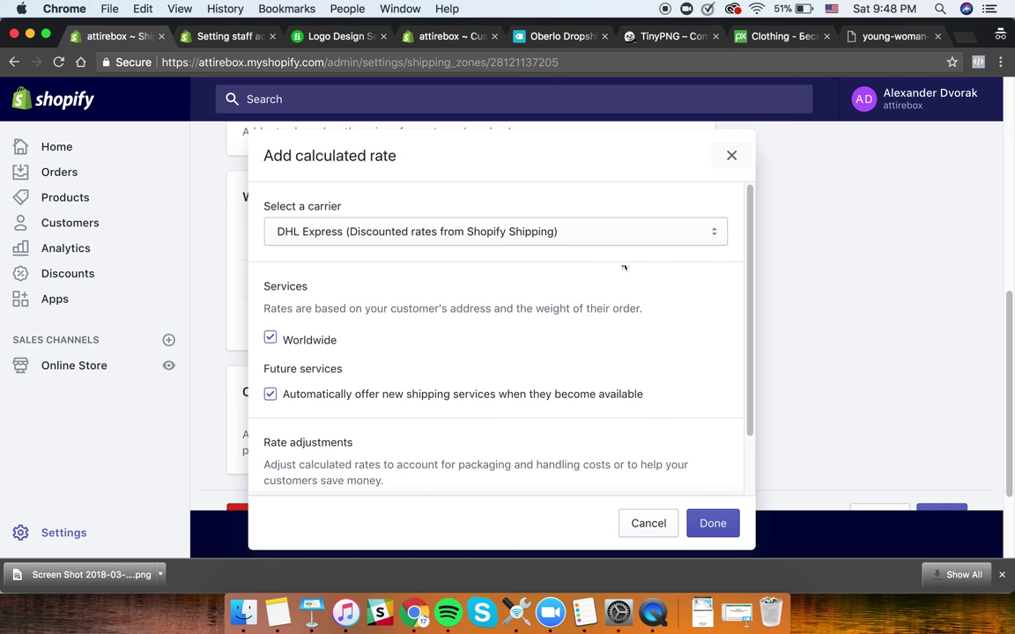
{"action": "scroll", "coordinate": [446, 324], "scroll_direction": "up", "scroll_amount": 3}
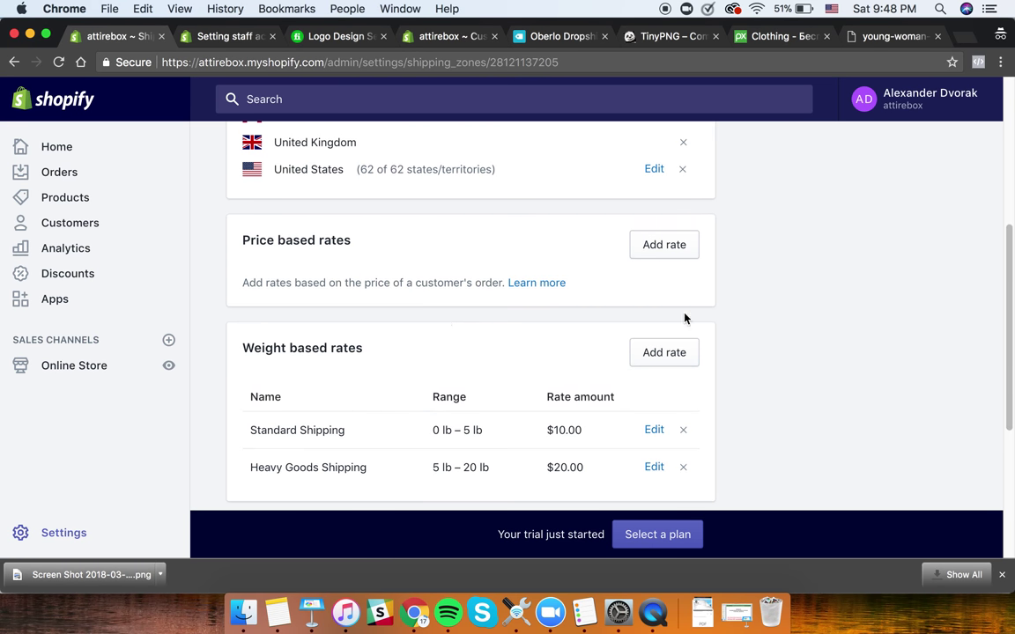
{"action": "left_click", "coordinate": [683, 430]}
{"action": "left_click", "coordinate": [683, 430]}
- Start a new price based rate named "50+ Free Shipping" with a minimum order price of $50.00
{"action": "left_click", "coordinate": [665, 244]}
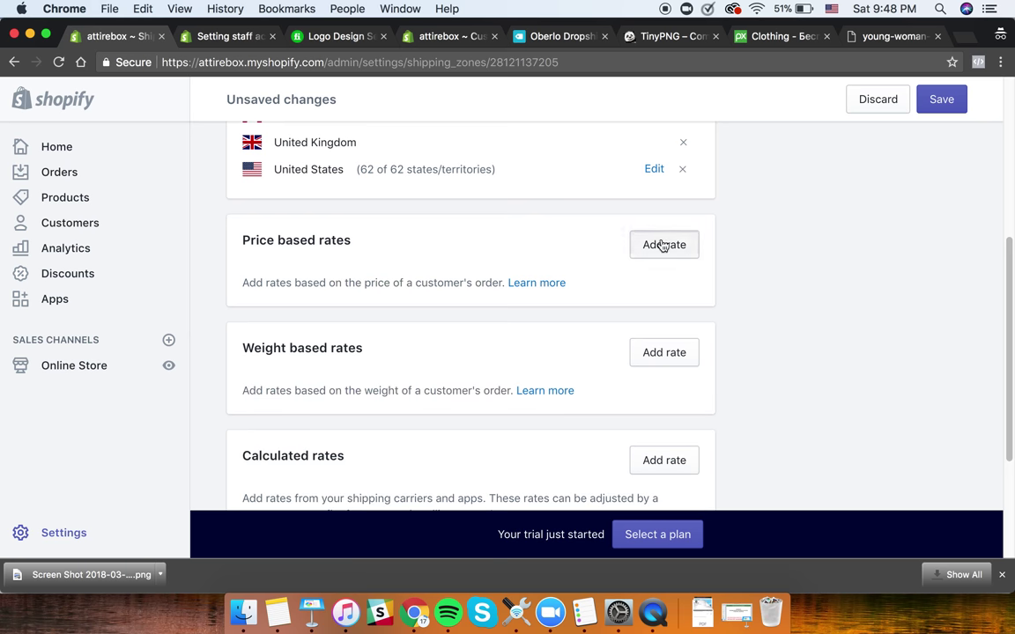
{"action": "left_click", "coordinate": [353, 234]}
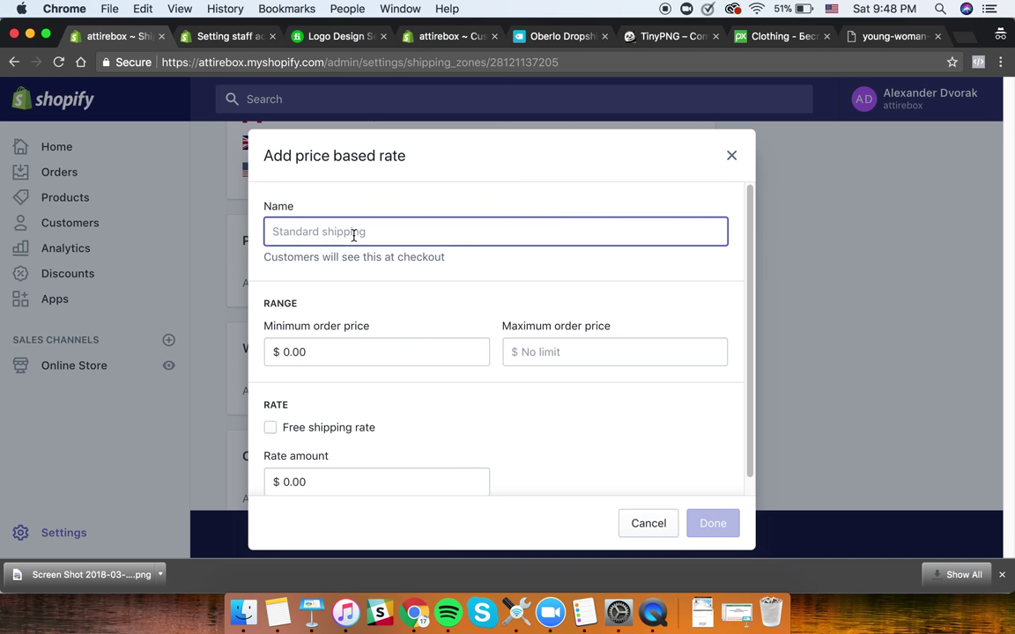
{"action": "type", "text": "50+ Free Ship"}
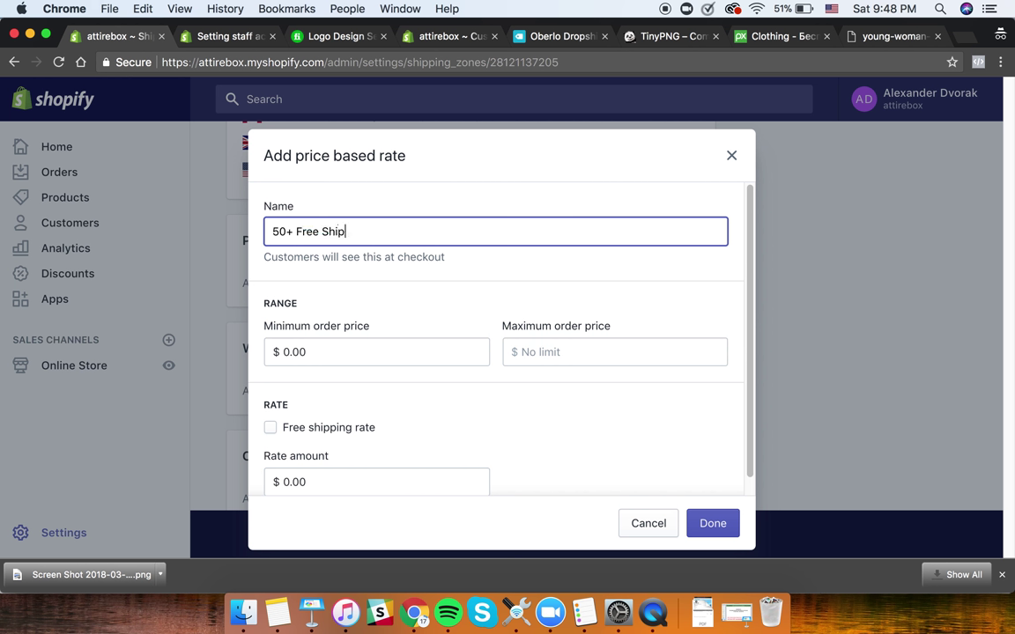
{"action": "type", "text": "ping"}
{"action": "left_click", "coordinate": [350, 353]}
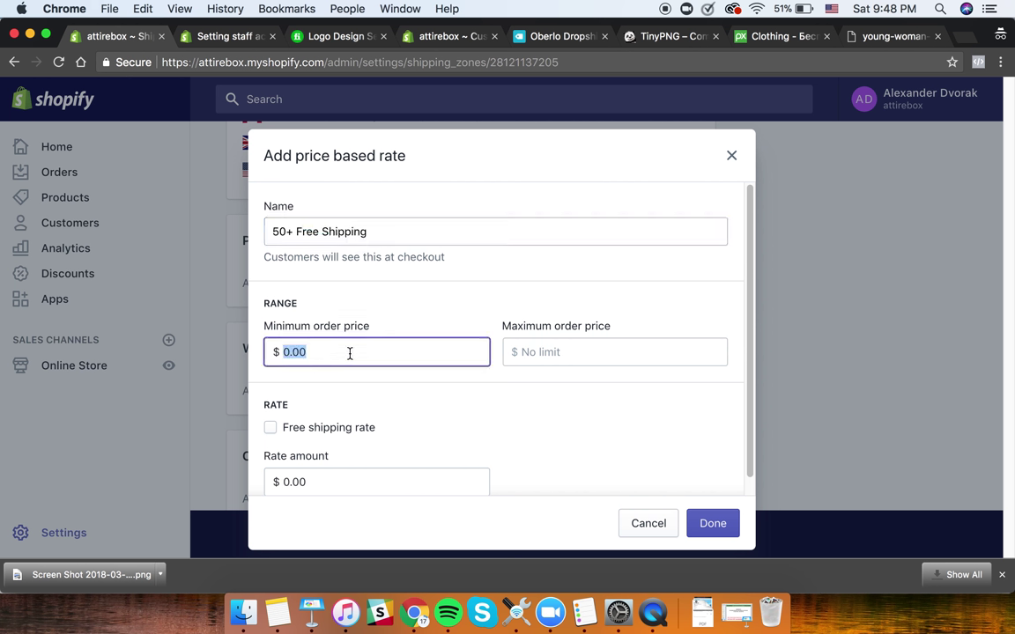
{"action": "type", "text": "5"}
- Leave the maximum order price without a limit, make the rate free shipping and finish adding it
{"action": "left_click", "coordinate": [603, 356]}
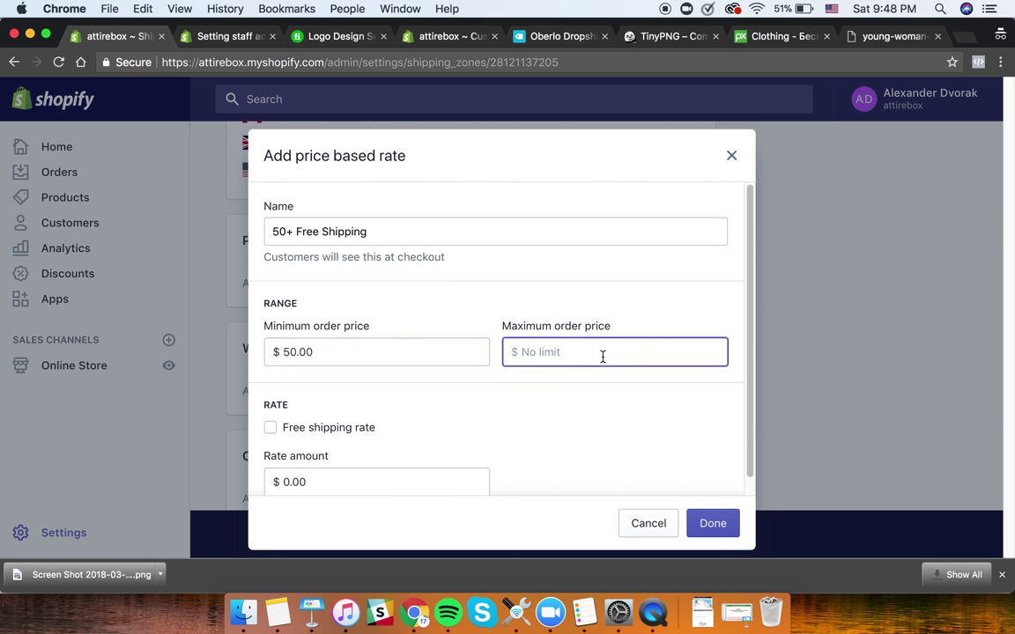
{"action": "left_click", "coordinate": [442, 430]}
{"action": "scroll", "coordinate": [379, 422], "scroll_direction": "down", "scroll_amount": 1}
{"action": "left_click", "coordinate": [313, 416]}
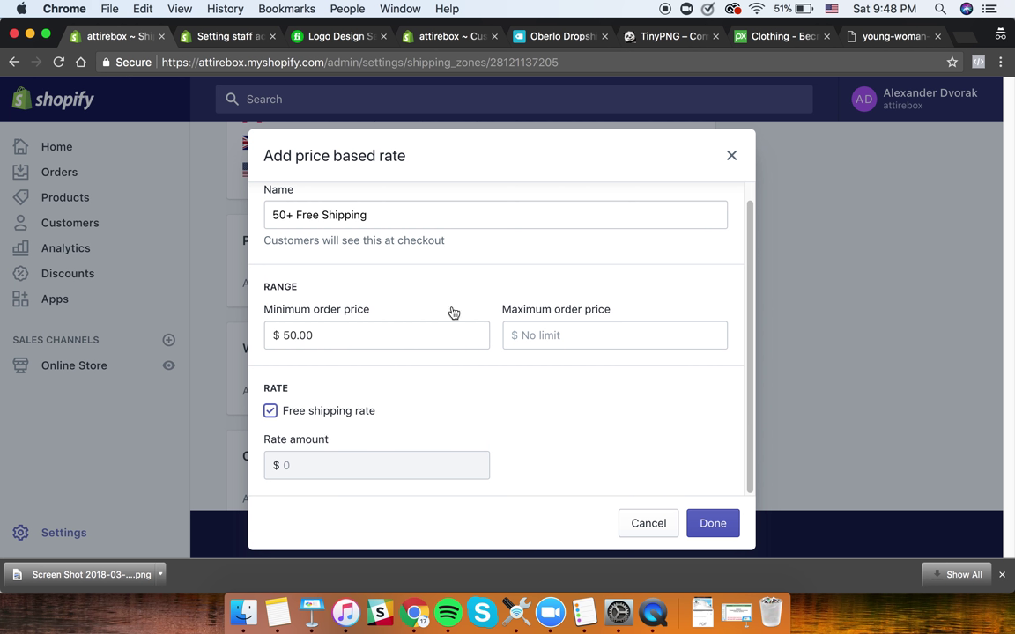
{"action": "left_click", "coordinate": [713, 525]}
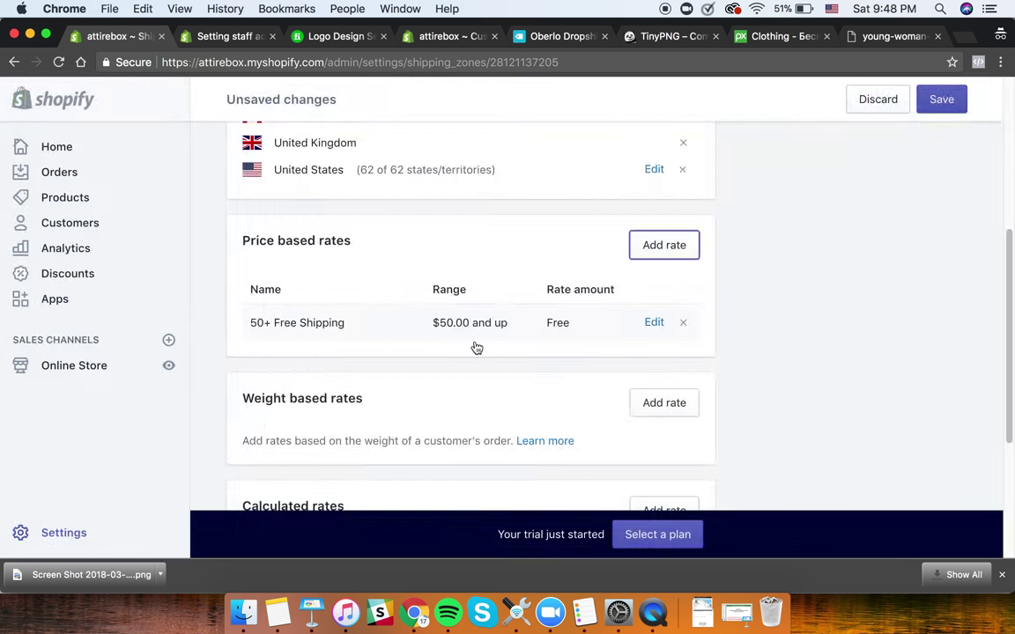
- Start a second price based rate named "Up to 50$ - $10 for shipping"
{"action": "left_click", "coordinate": [652, 248]}
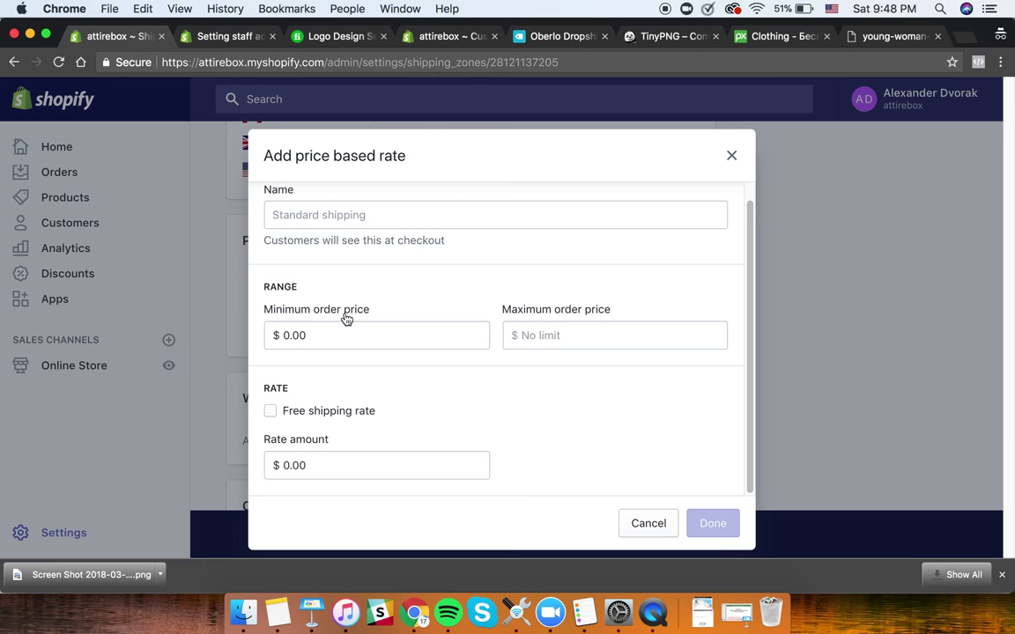
{"action": "left_click", "coordinate": [324, 219]}
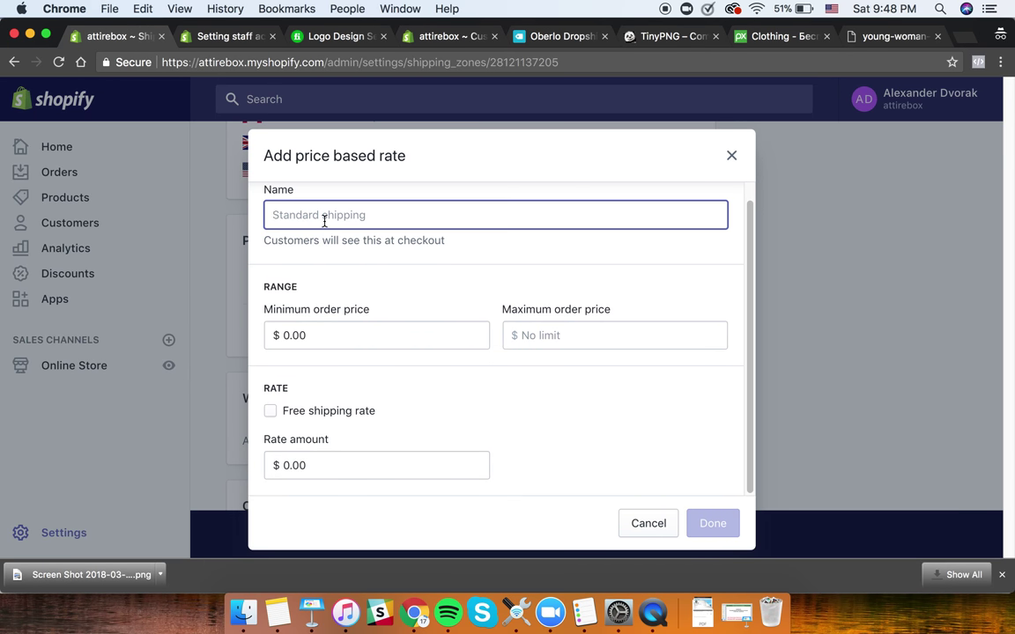
{"action": "type", "text": "Up to 50$ - $10"}
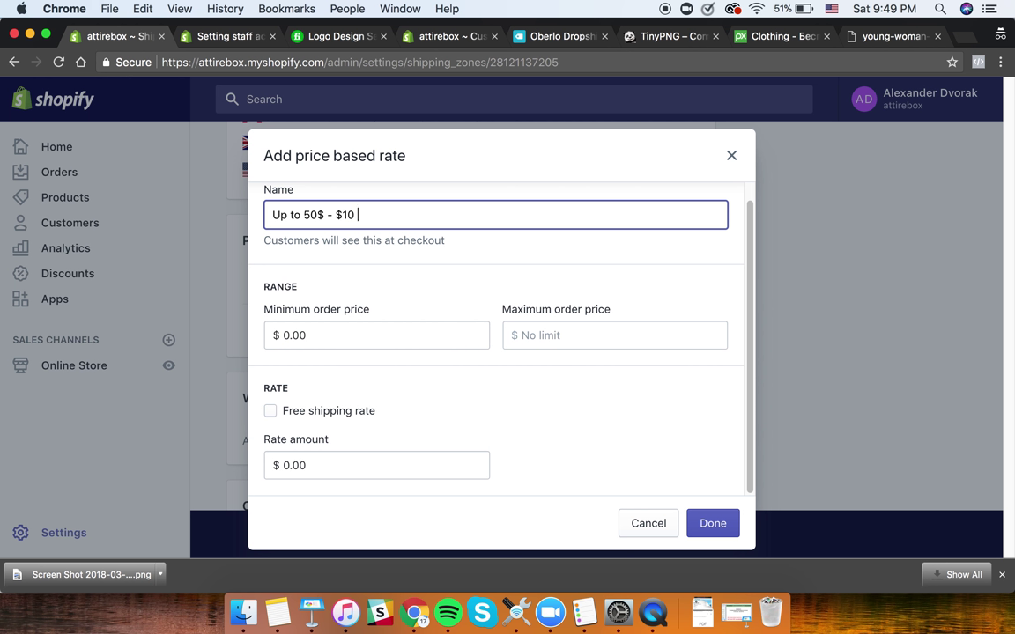
{"action": "type", "text": "or shipping"}
- Set the second rate's order price range from $0 to $49.99
{"action": "left_click", "coordinate": [309, 335]}
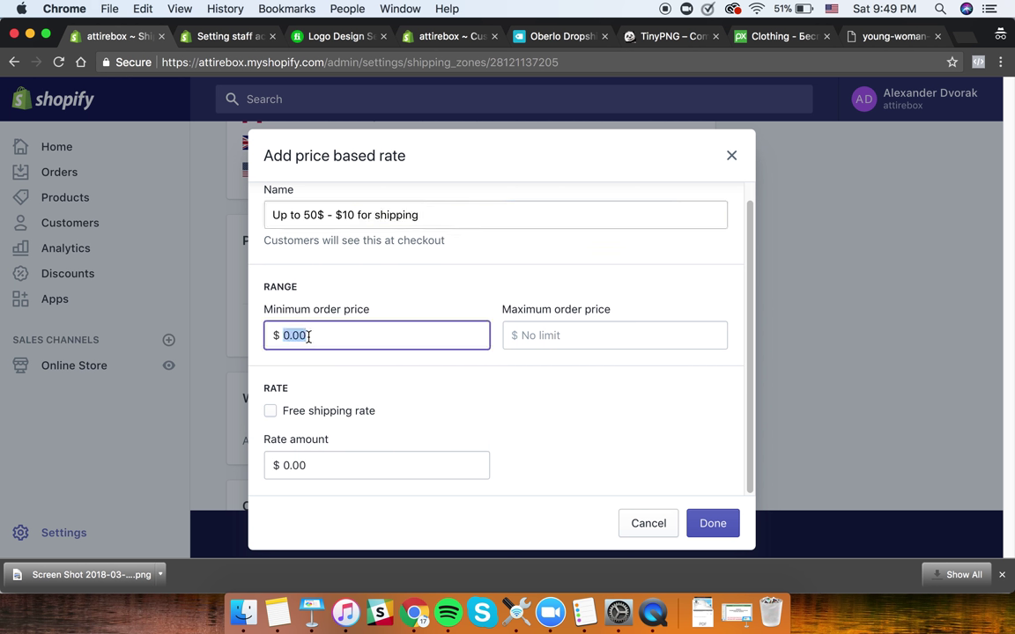
{"action": "left_click", "coordinate": [564, 334]}
{"action": "type", "text": "0"}
{"action": "key", "text": "BackSpace"}
{"action": "type", "text": "4"}
{"action": "type", "text": "9.0"}
{"action": "type", "text": "0"}
{"action": "key", "text": "BackSpace"}
{"action": "key", "text": "BackSpace"}
{"action": "key", "text": "BackSpace"}
{"action": "type", "text": ".99"}
- Set the rate amount to $10 and finish adding the second price based rate
{"action": "left_click", "coordinate": [300, 465]}
{"action": "type", "text": "10"}
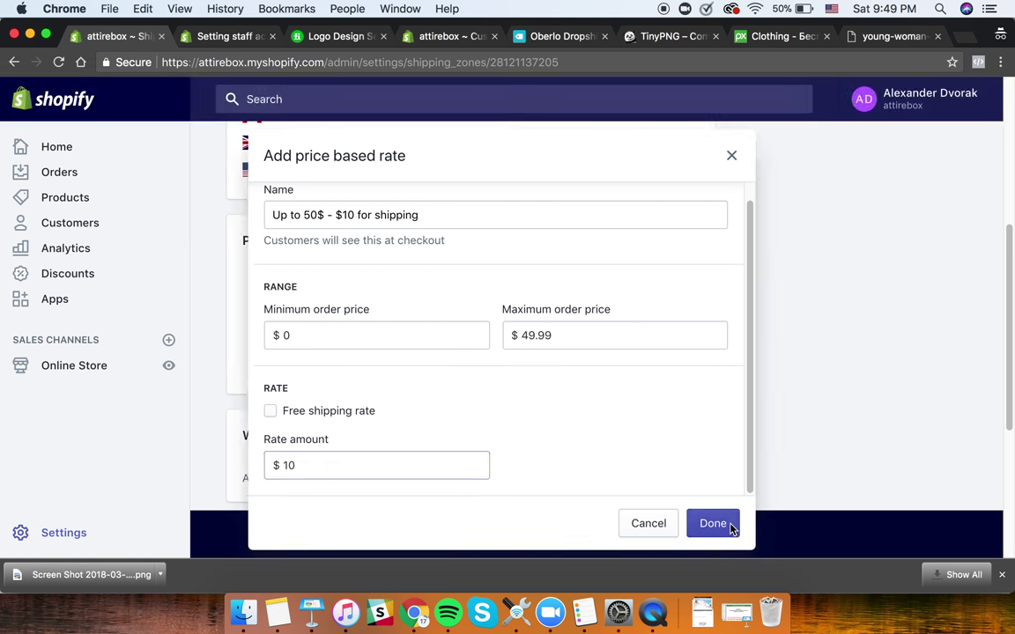
{"action": "left_click", "coordinate": [725, 525]}
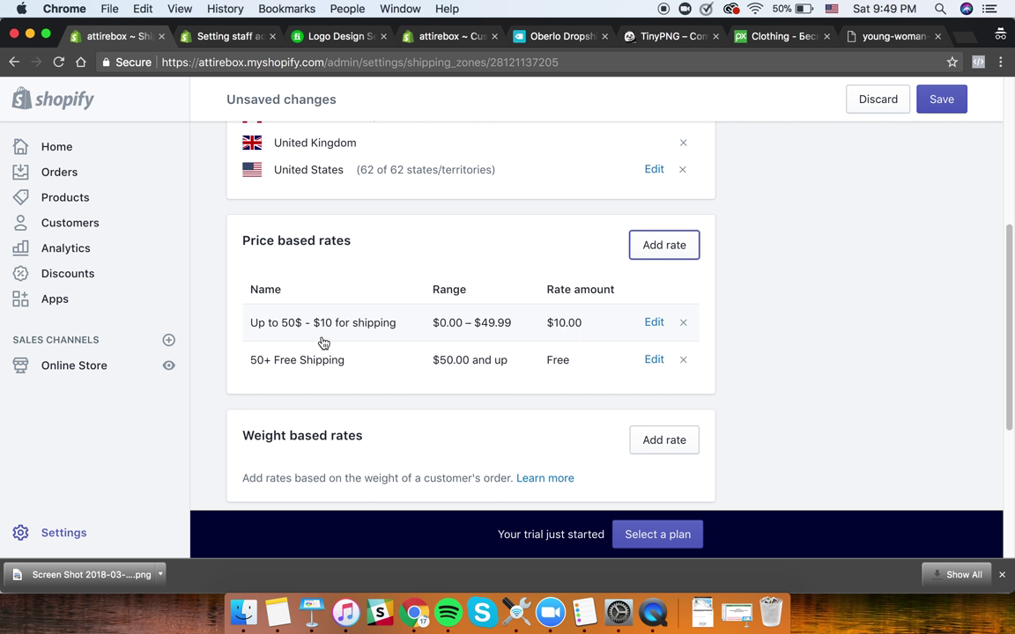
- Check the zone's countries and rates, and save the shipping zone
{"action": "scroll", "coordinate": [465, 395], "scroll_direction": "down", "scroll_amount": 5}
{"action": "scroll", "coordinate": [369, 286], "scroll_direction": "up", "scroll_amount": 10}
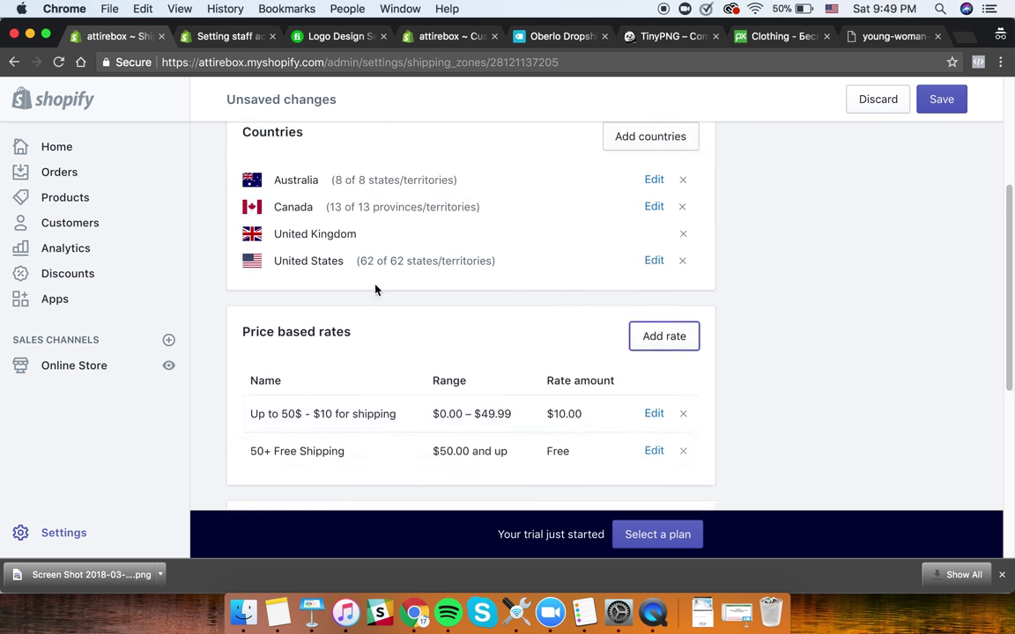
{"action": "scroll", "coordinate": [892, 217], "scroll_direction": "down", "scroll_amount": 10}
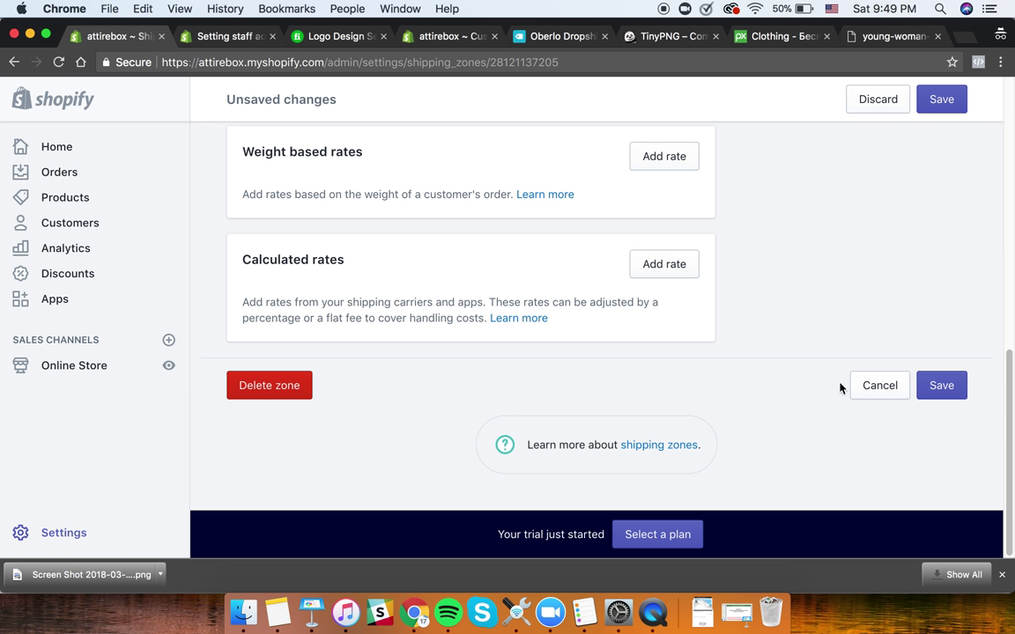
{"action": "left_click", "coordinate": [949, 394]}
- Review the saved zone's name, countries, price based rates and remaining rate sections
{"action": "scroll", "coordinate": [421, 309], "scroll_direction": "up", "scroll_amount": 5}
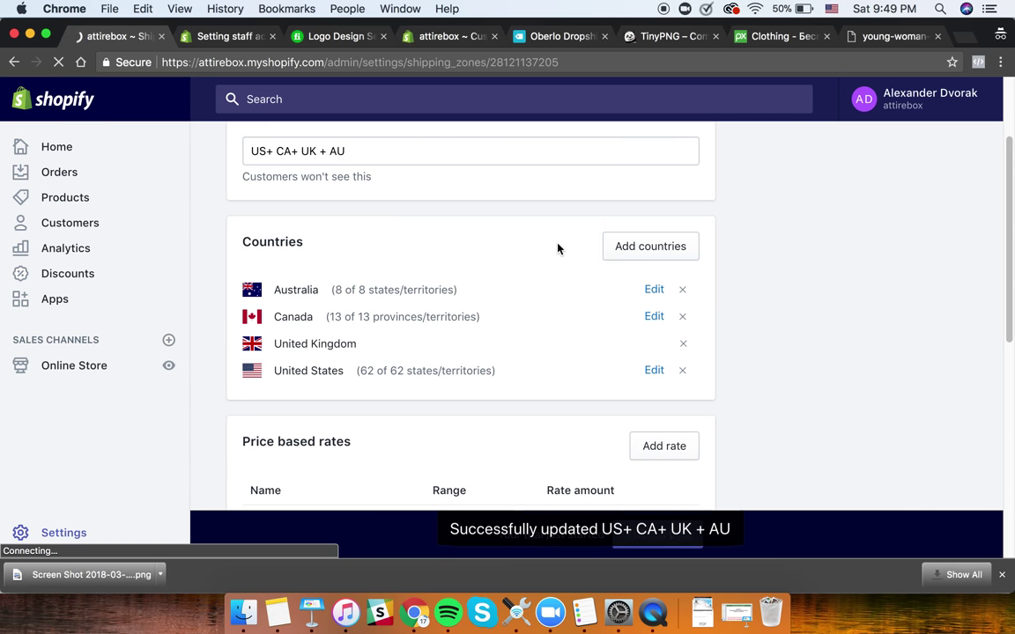
{"action": "scroll", "coordinate": [555, 263], "scroll_direction": "down", "scroll_amount": 5}
{"action": "scroll", "coordinate": [559, 263], "scroll_direction": "up", "scroll_amount": 10}
{"action": "scroll", "coordinate": [564, 265], "scroll_direction": "down", "scroll_amount": 6}
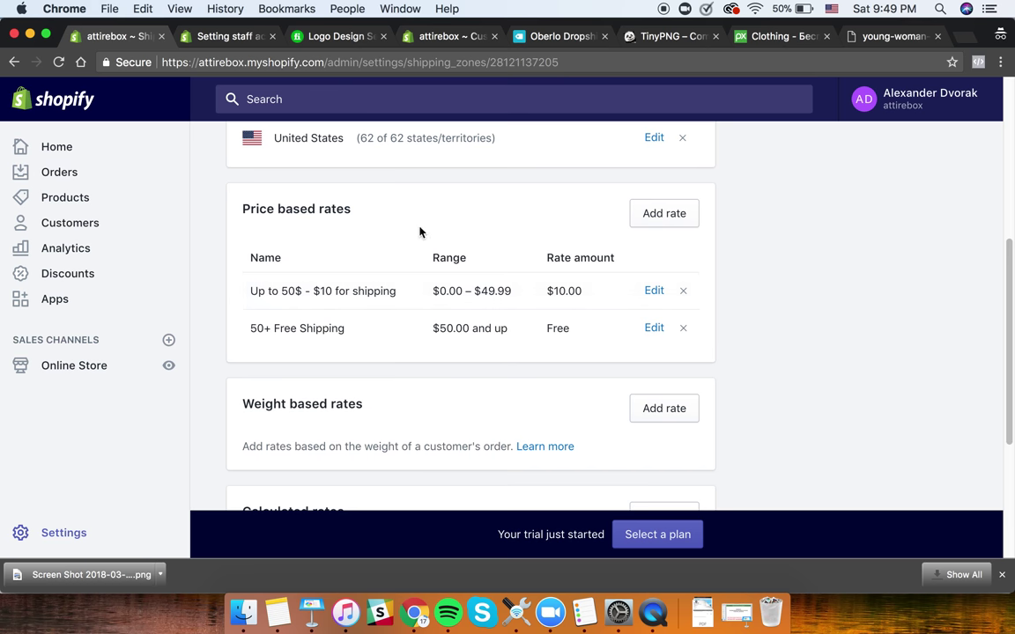
{"action": "scroll", "coordinate": [421, 236], "scroll_direction": "up", "scroll_amount": 6}
{"action": "scroll", "coordinate": [430, 260], "scroll_direction": "down", "scroll_amount": 10}
{"action": "scroll", "coordinate": [432, 269], "scroll_direction": "up", "scroll_amount": 3}
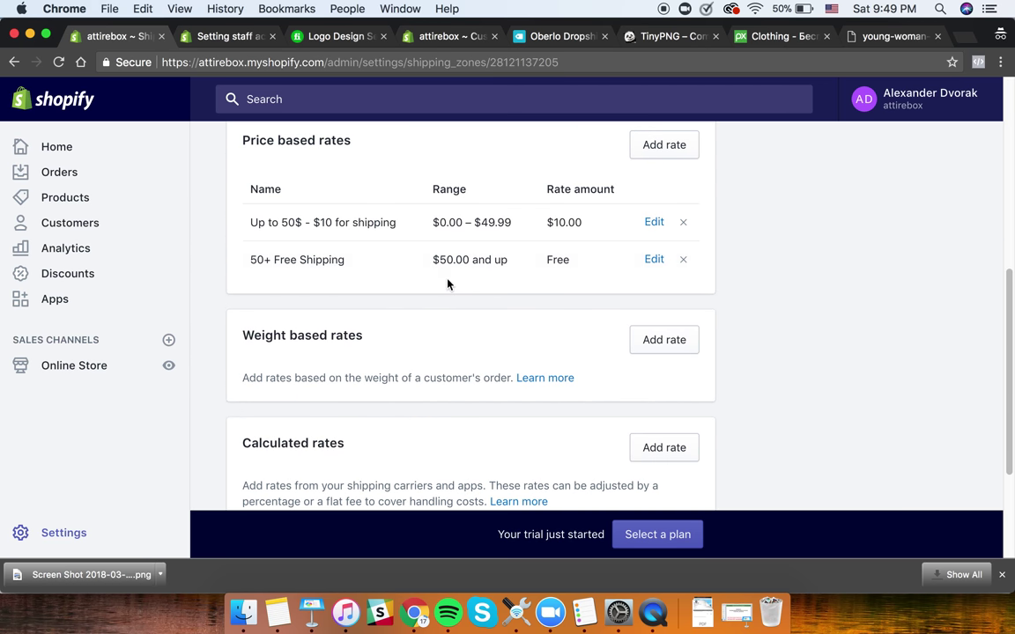
{"action": "scroll", "coordinate": [414, 265], "scroll_direction": "up", "scroll_amount": 5}
{"action": "scroll", "coordinate": [393, 295], "scroll_direction": "down", "scroll_amount": 10}
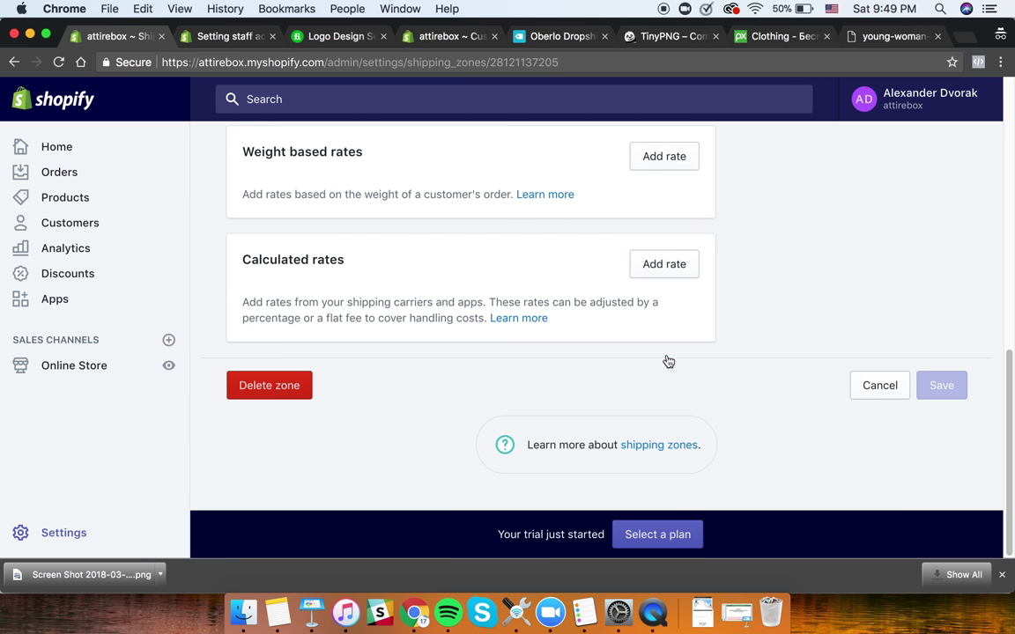
{"action": "scroll", "coordinate": [555, 278], "scroll_direction": "up", "scroll_amount": 10}
- Return to the shipping settings and review the zones, label format, label providers, saved packages and additional shipping methods
{"action": "left_click", "coordinate": [252, 153]}
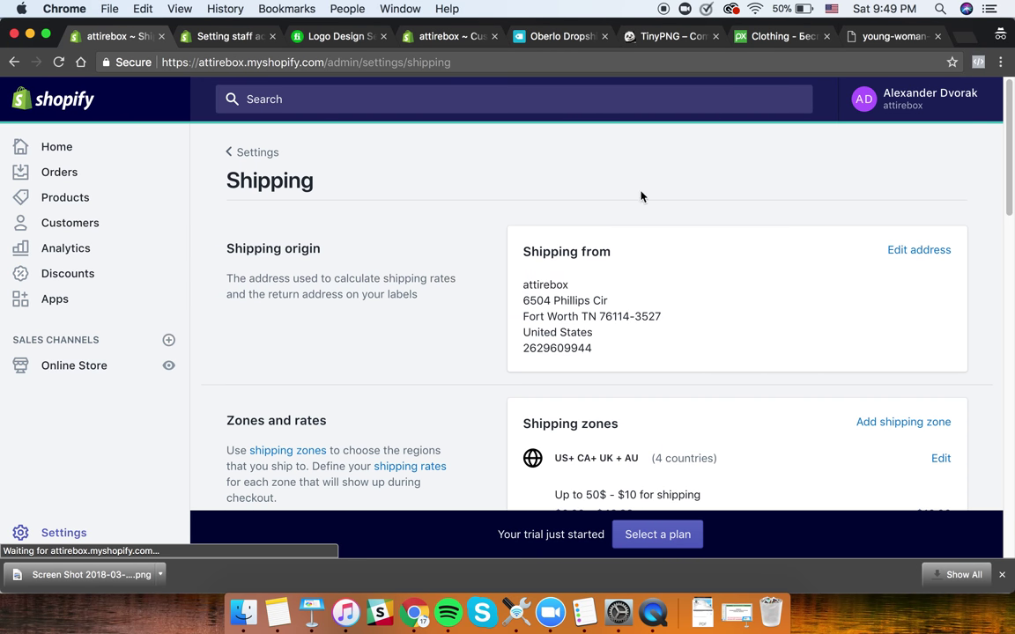
{"action": "scroll", "coordinate": [720, 385], "scroll_direction": "down", "scroll_amount": 5}
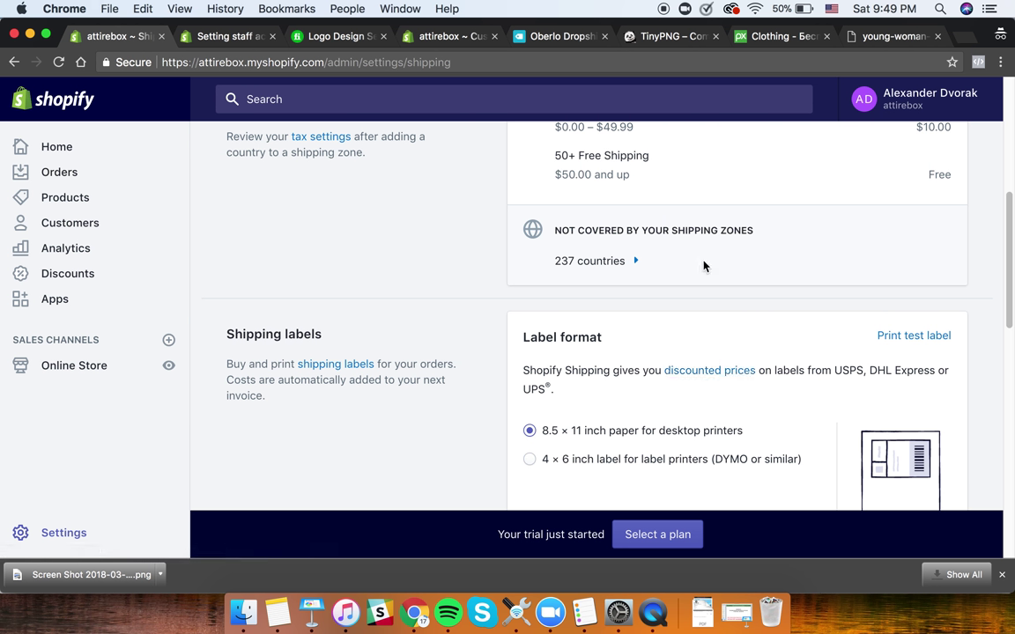
{"action": "scroll", "coordinate": [706, 379], "scroll_direction": "down", "scroll_amount": 6}
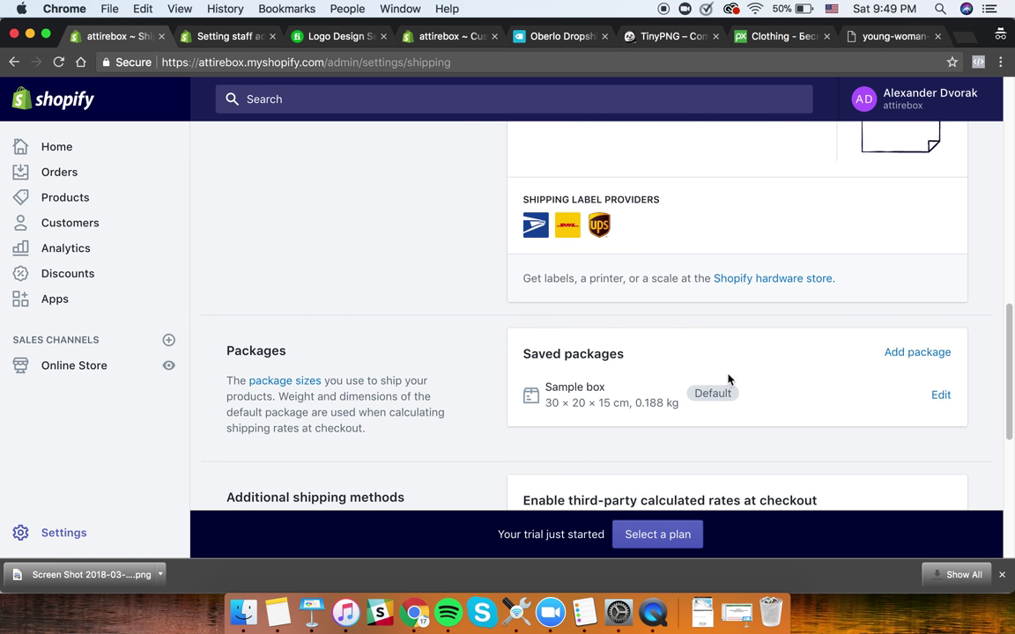
{"action": "scroll", "coordinate": [660, 345], "scroll_direction": "up", "scroll_amount": 5}
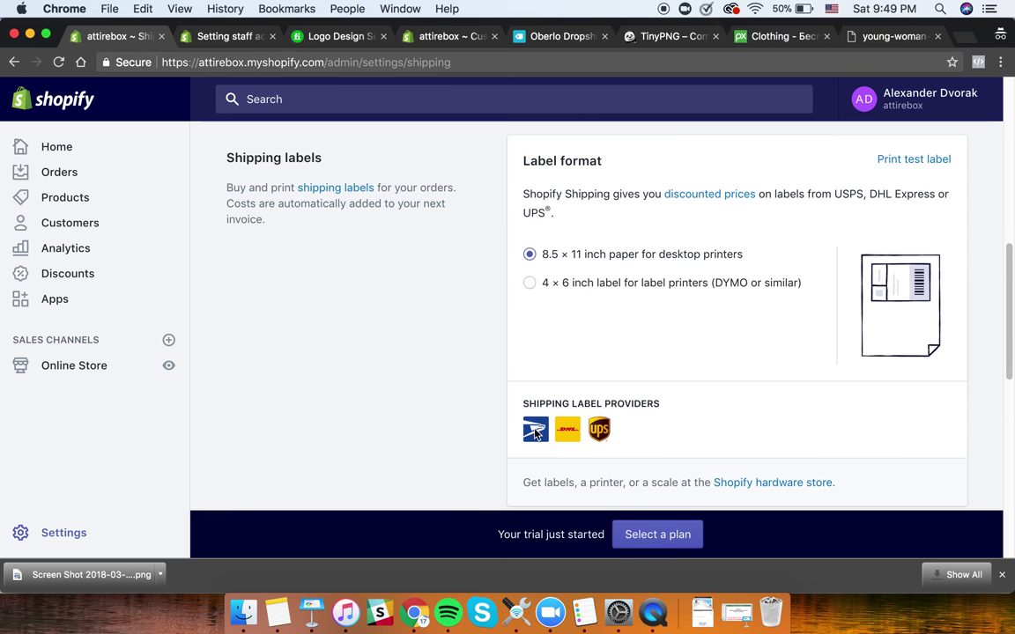
{"action": "scroll", "coordinate": [696, 299], "scroll_direction": "down", "scroll_amount": 5}
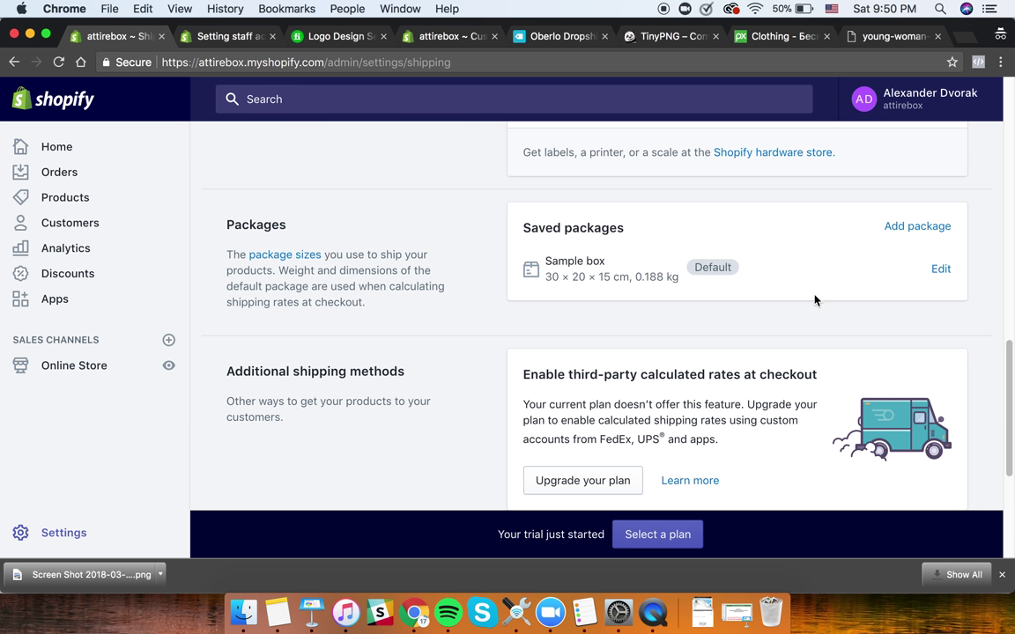
{"action": "left_click_drag", "start_coordinate": [521, 231], "coordinate": [821, 307]}
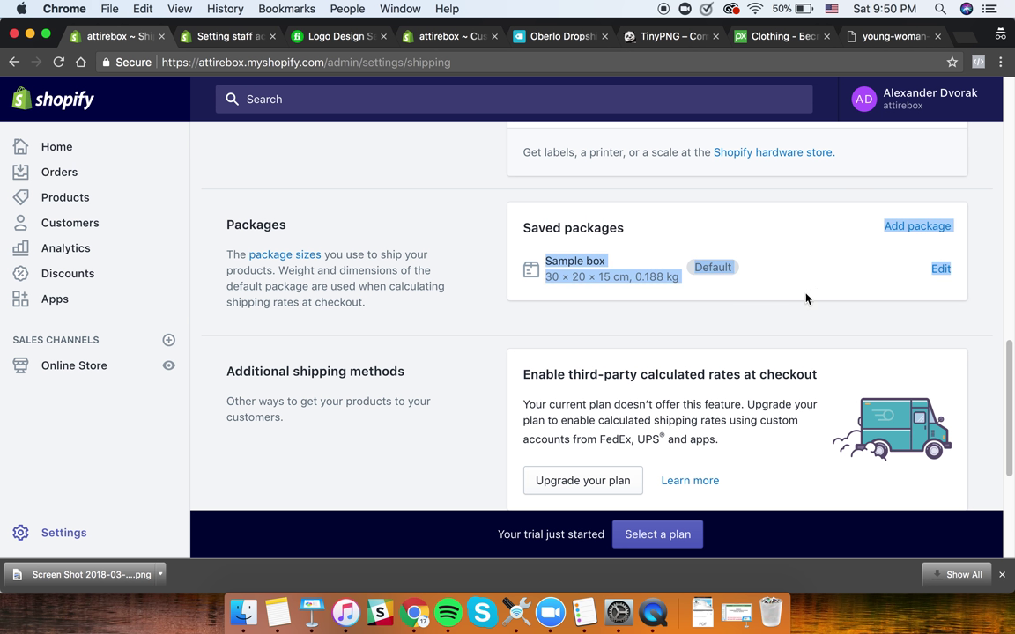
{"action": "scroll", "coordinate": [806, 298], "scroll_direction": "down", "scroll_amount": 2}
{"action": "scroll", "coordinate": [793, 315], "scroll_direction": "up", "scroll_amount": 1}
{"action": "scroll", "coordinate": [790, 315], "scroll_direction": "down", "scroll_amount": 3}
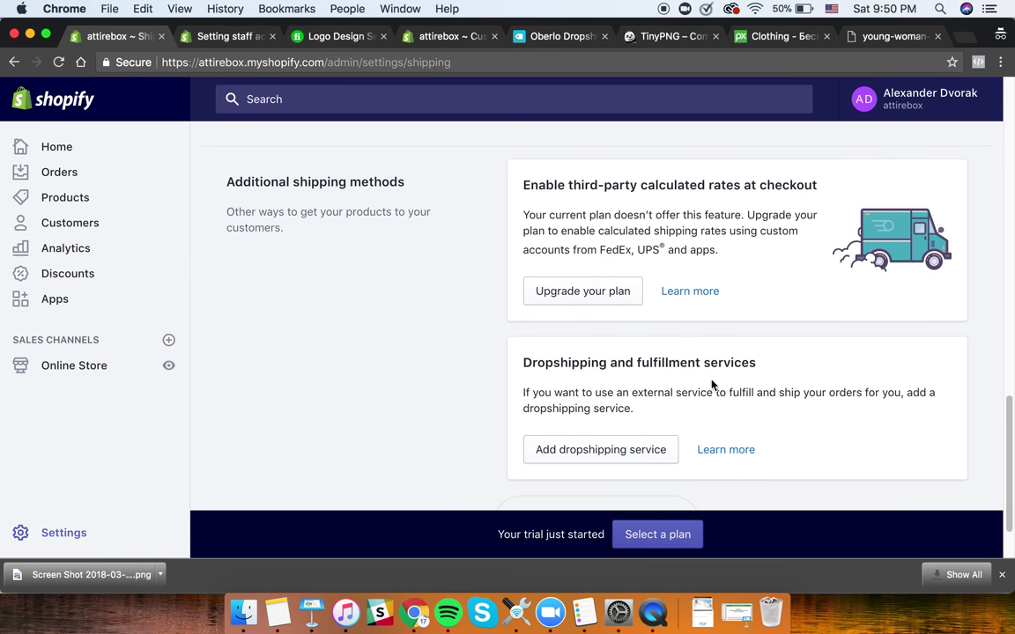
- Open the dropshipping services page and review the Shipwire, Rakuten, Amazon and custom order fulfillment options
{"action": "left_click", "coordinate": [606, 456]}
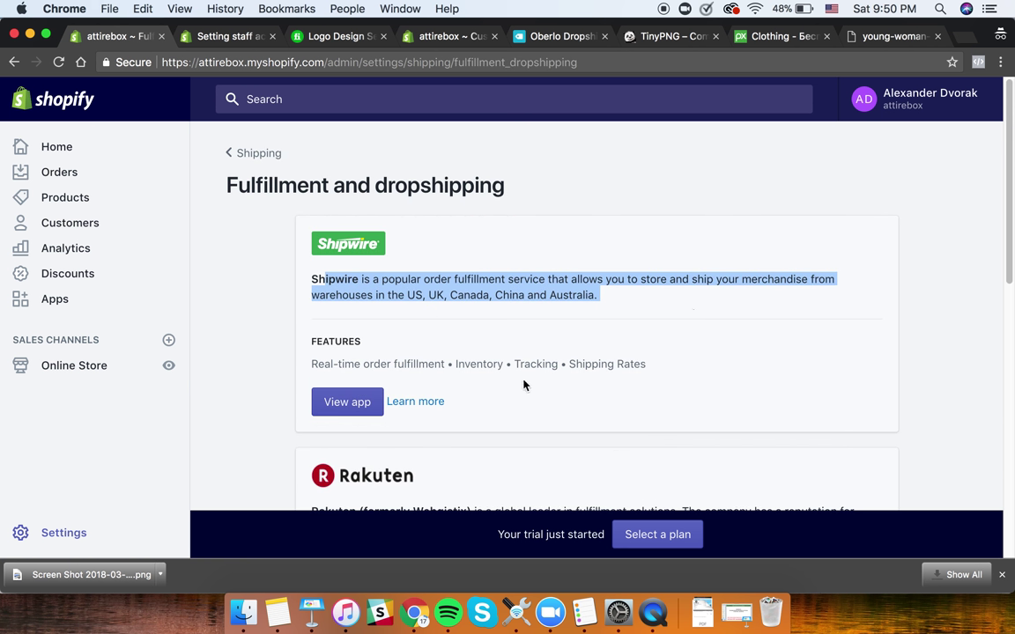
{"action": "scroll", "coordinate": [436, 376], "scroll_direction": "down", "scroll_amount": 5}
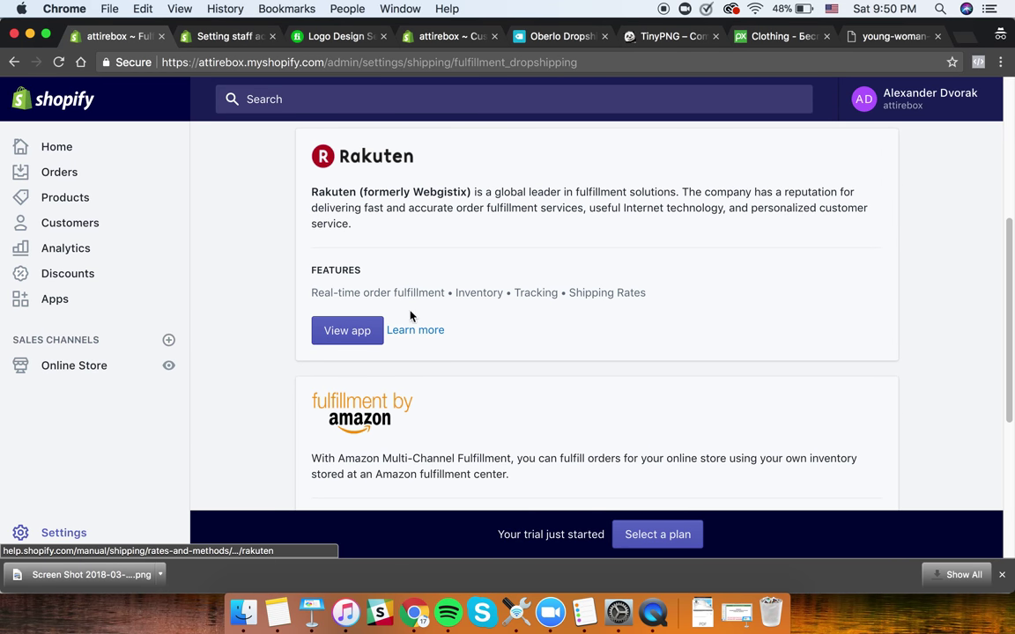
{"action": "scroll", "coordinate": [401, 300], "scroll_direction": "down", "scroll_amount": 3}
{"action": "left_click_drag", "start_coordinate": [323, 268], "coordinate": [587, 344]}
{"action": "left_click", "coordinate": [603, 357]}
{"action": "scroll", "coordinate": [458, 360], "scroll_direction": "down", "scroll_amount": 3}
{"action": "left_click_drag", "start_coordinate": [314, 362], "coordinate": [533, 393]}
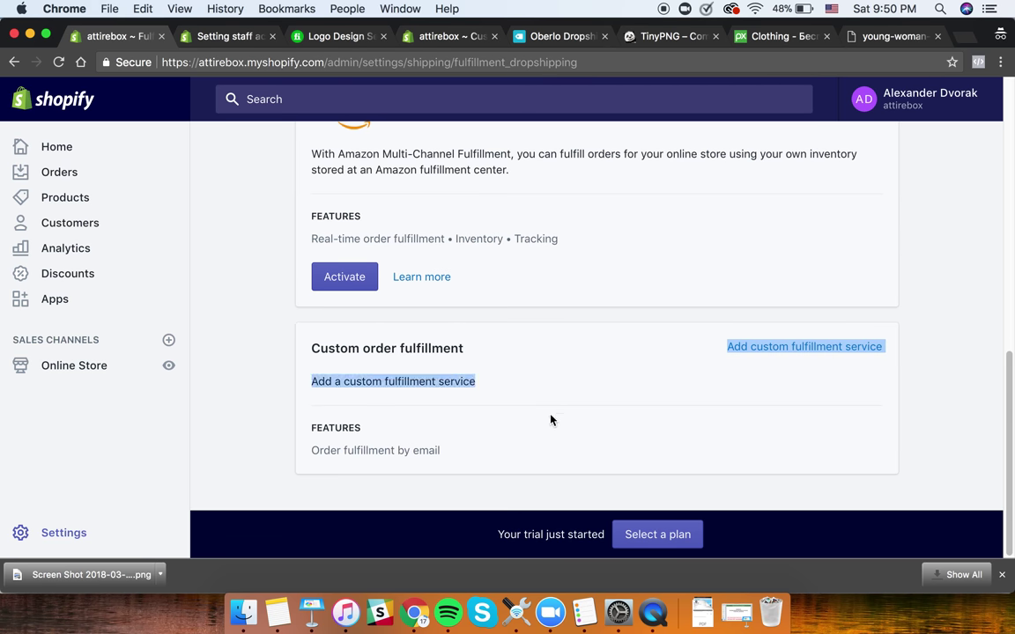
{"action": "left_click", "coordinate": [555, 423]}
{"action": "scroll", "coordinate": [571, 430], "scroll_direction": "up", "scroll_amount": 10}
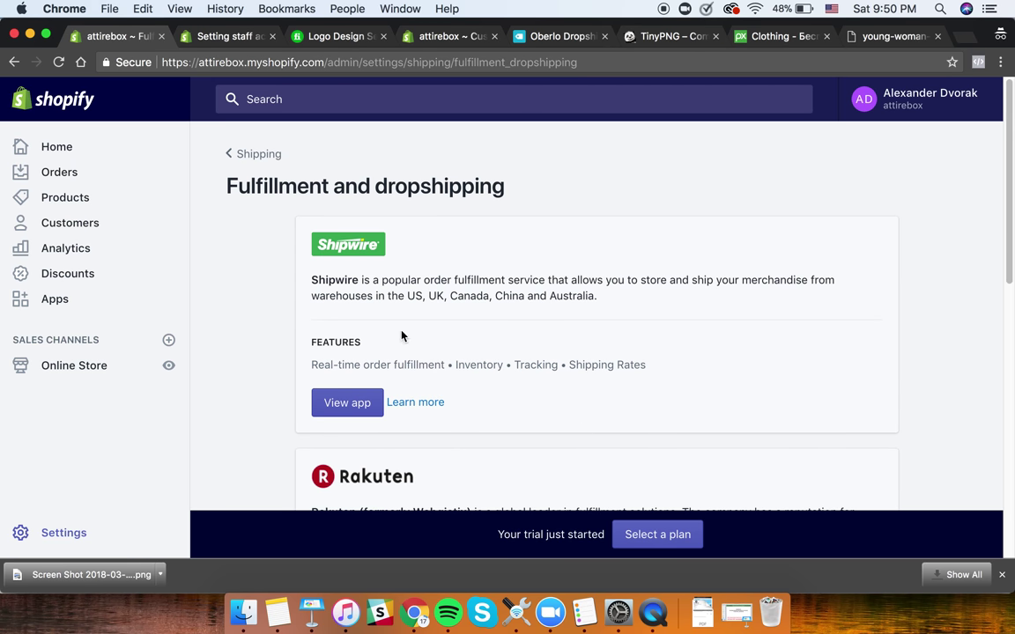
- Go back through the shipping settings to the store's main Settings overview
{"action": "left_click", "coordinate": [247, 154]}
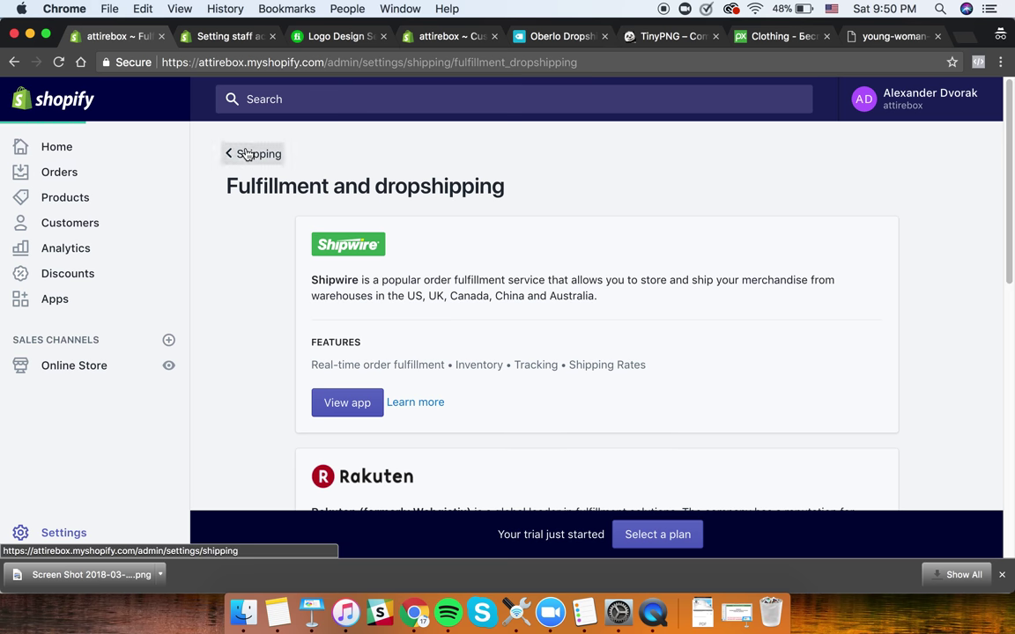
{"action": "scroll", "coordinate": [682, 354], "scroll_direction": "down", "scroll_amount": 10}
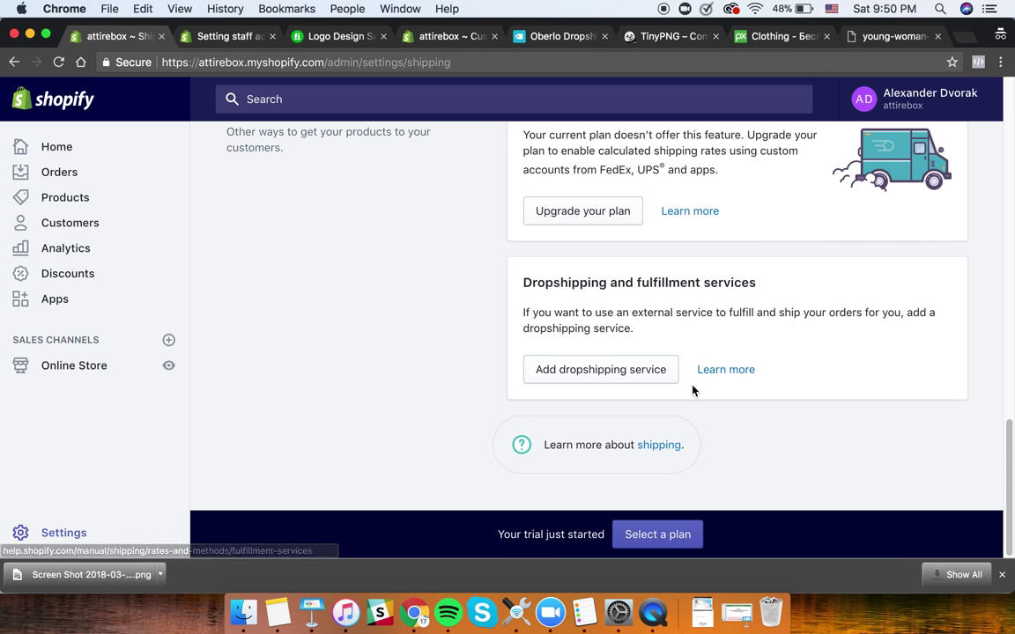
{"action": "scroll", "coordinate": [201, 146], "scroll_direction": "up", "scroll_amount": 10}
{"action": "left_click", "coordinate": [254, 153]}
{"action": "scroll", "coordinate": [818, 415], "scroll_direction": "down", "scroll_amount": 1}
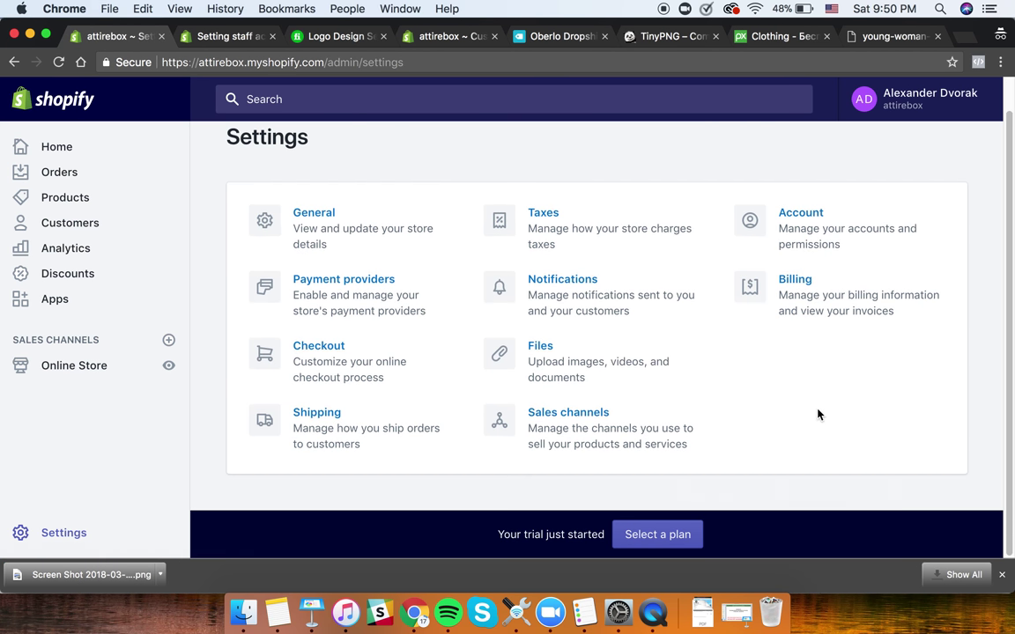
- Add Facebook as a sales channel in the store settings and return to the Sales channels page
{"action": "left_click", "coordinate": [595, 464]}
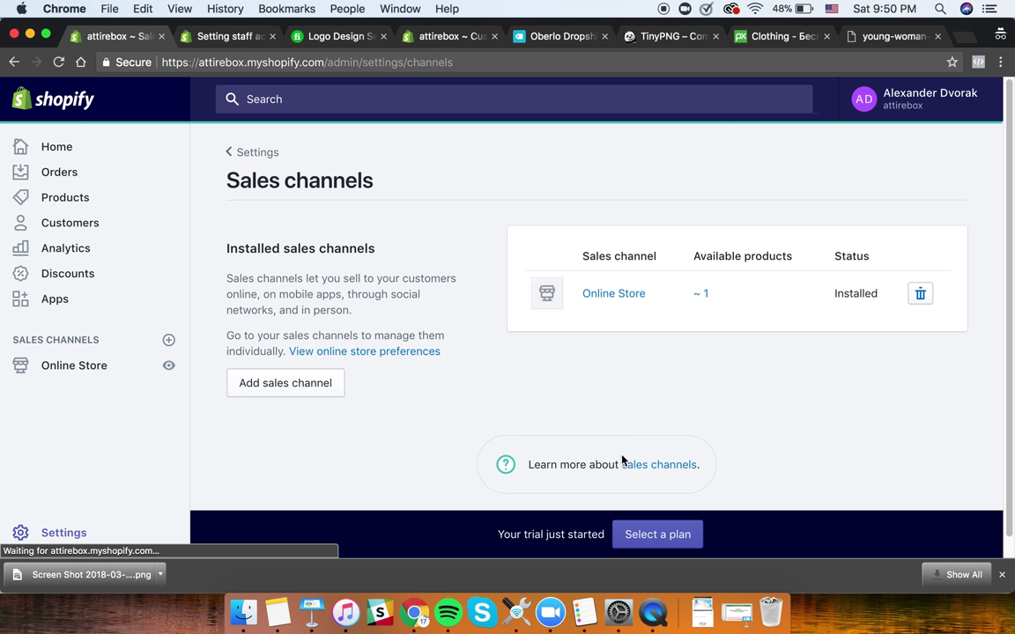
{"action": "left_click", "coordinate": [330, 388]}
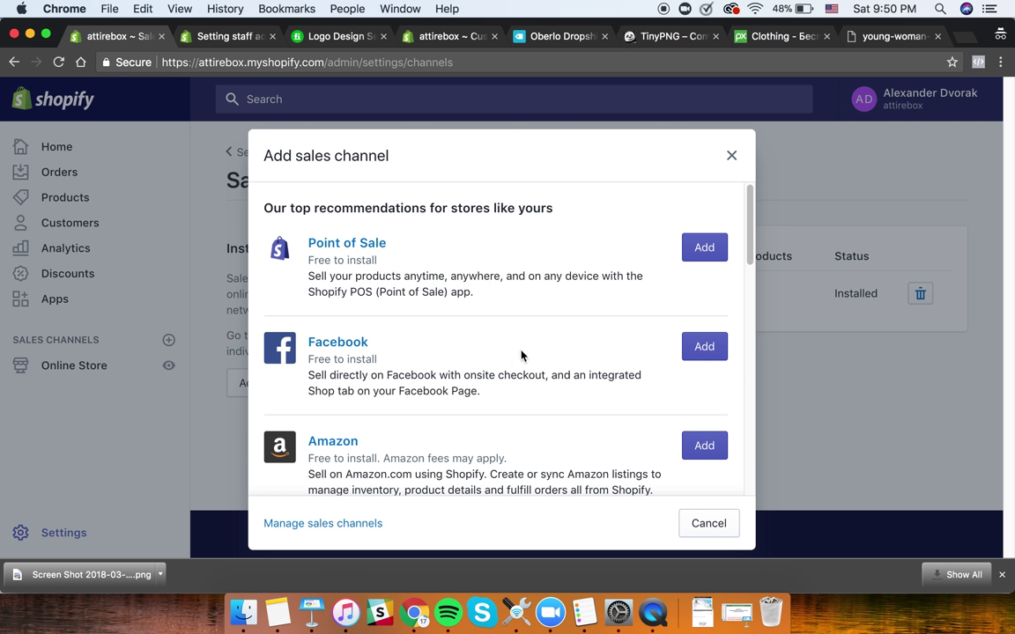
{"action": "scroll", "coordinate": [521, 355], "scroll_direction": "down", "scroll_amount": 1}
{"action": "left_click", "coordinate": [709, 332]}
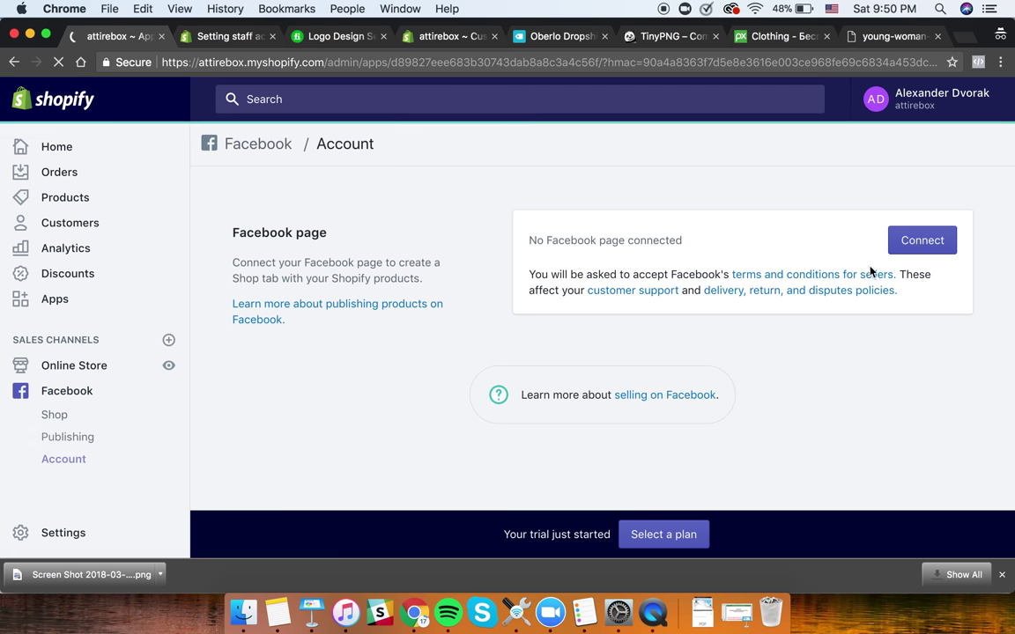
{"action": "left_click", "coordinate": [13, 63]}
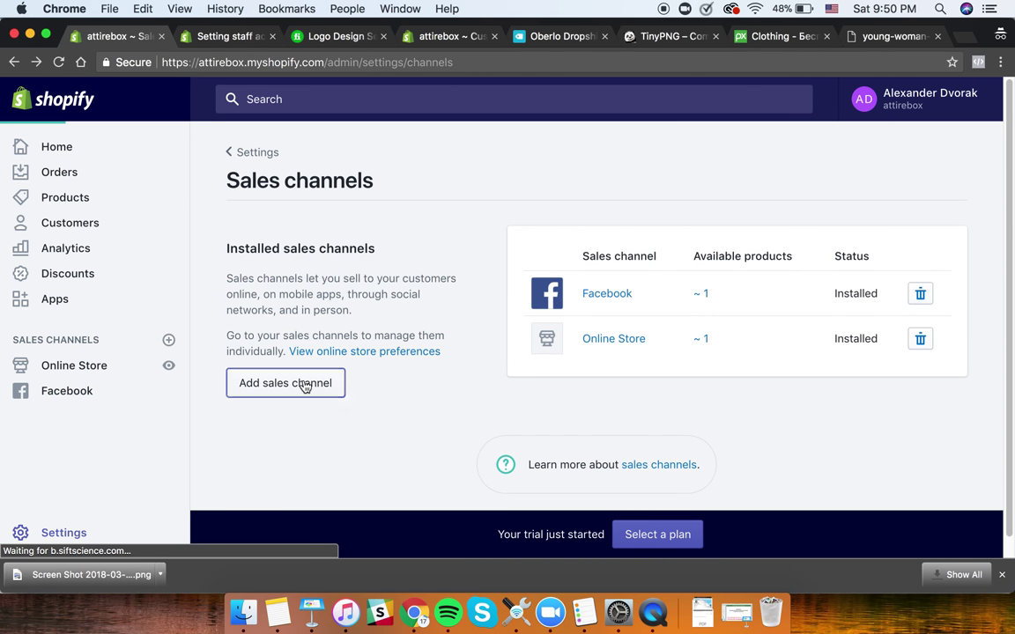
- Examine the other available sales channels, including Amazon, Pinterest, eBay, Buy Button, Wanelo and Messenger
{"action": "left_click", "coordinate": [304, 385]}
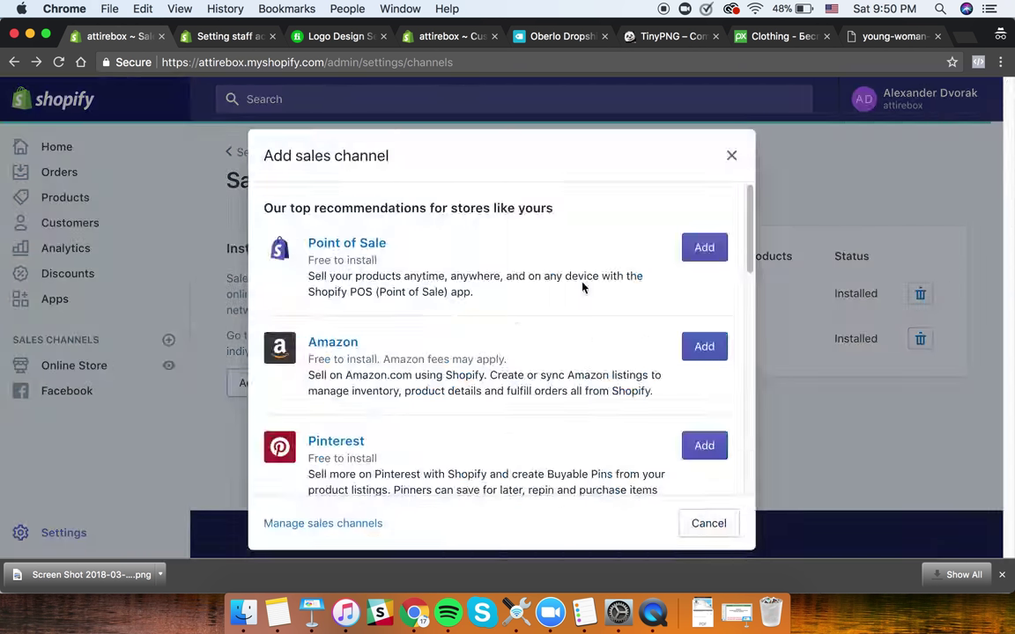
{"action": "scroll", "coordinate": [483, 385], "scroll_direction": "down", "scroll_amount": 1}
{"action": "left_click_drag", "start_coordinate": [308, 320], "coordinate": [439, 321]}
{"action": "scroll", "coordinate": [379, 374], "scroll_direction": "down", "scroll_amount": 5}
{"action": "scroll", "coordinate": [419, 424], "scroll_direction": "down", "scroll_amount": 6}
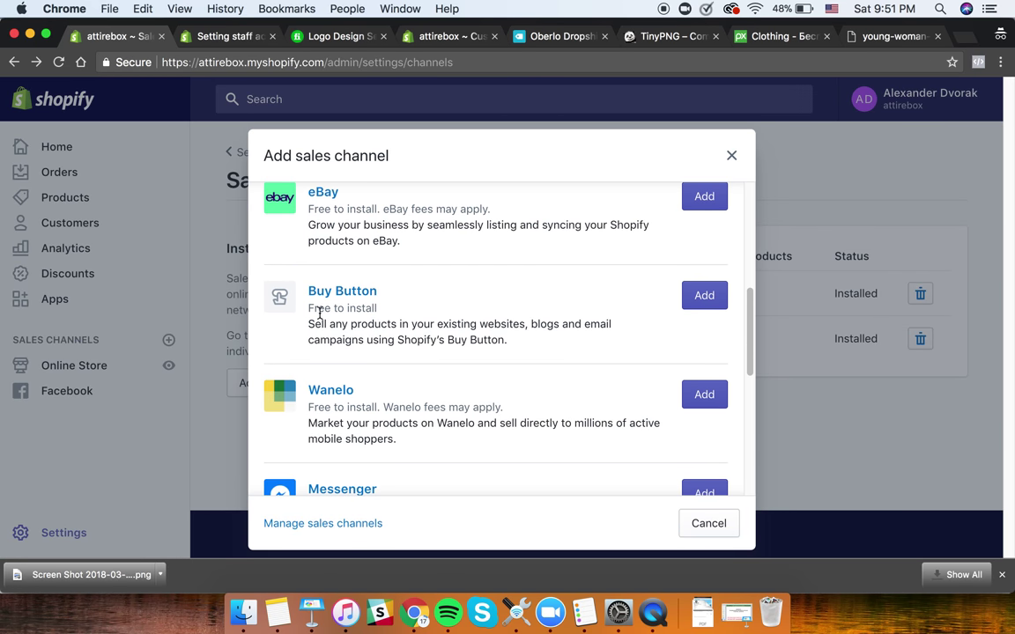
{"action": "left_click_drag", "start_coordinate": [309, 322], "coordinate": [547, 368]}
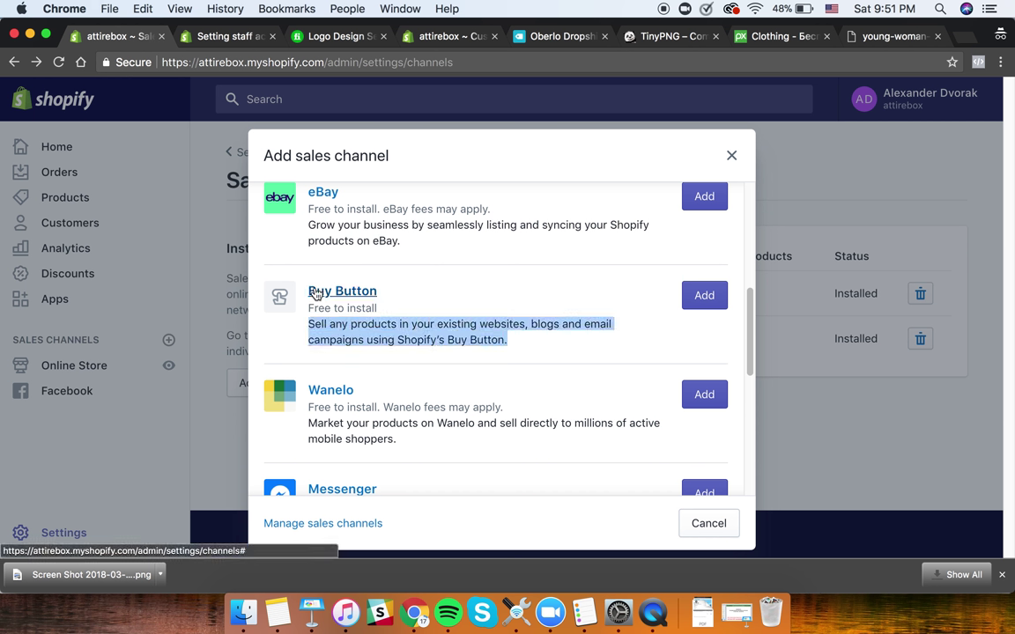
{"action": "left_click_drag", "start_coordinate": [306, 290], "coordinate": [452, 297]}
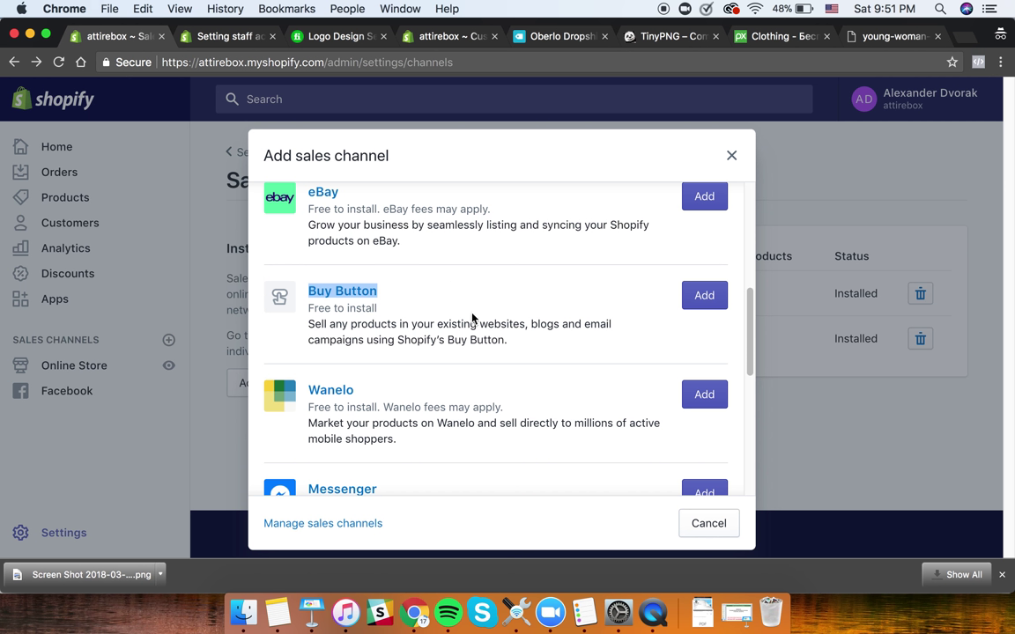
{"action": "scroll", "coordinate": [501, 390], "scroll_direction": "down", "scroll_amount": 1}
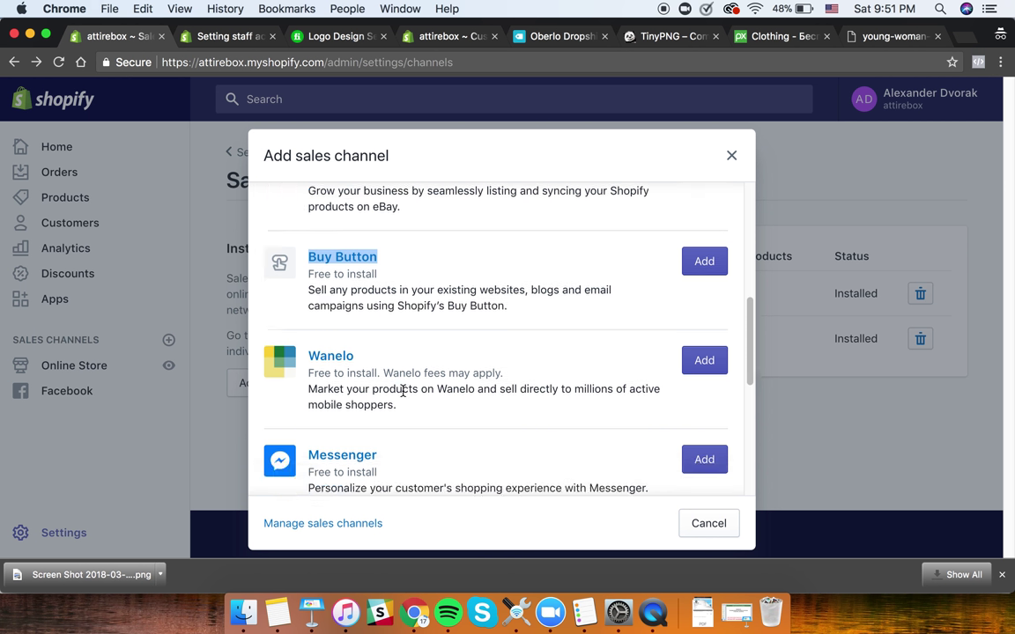
{"action": "scroll", "coordinate": [442, 437], "scroll_direction": "down", "scroll_amount": 2}
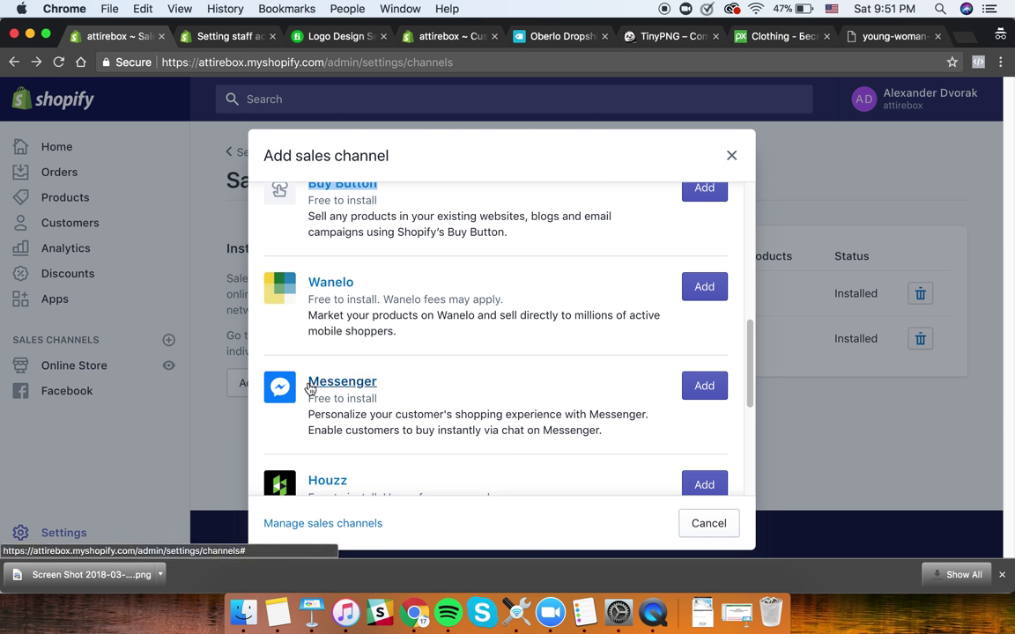
{"action": "left_click", "coordinate": [304, 385]}
{"action": "left_click_drag", "start_coordinate": [302, 382], "coordinate": [445, 383]}
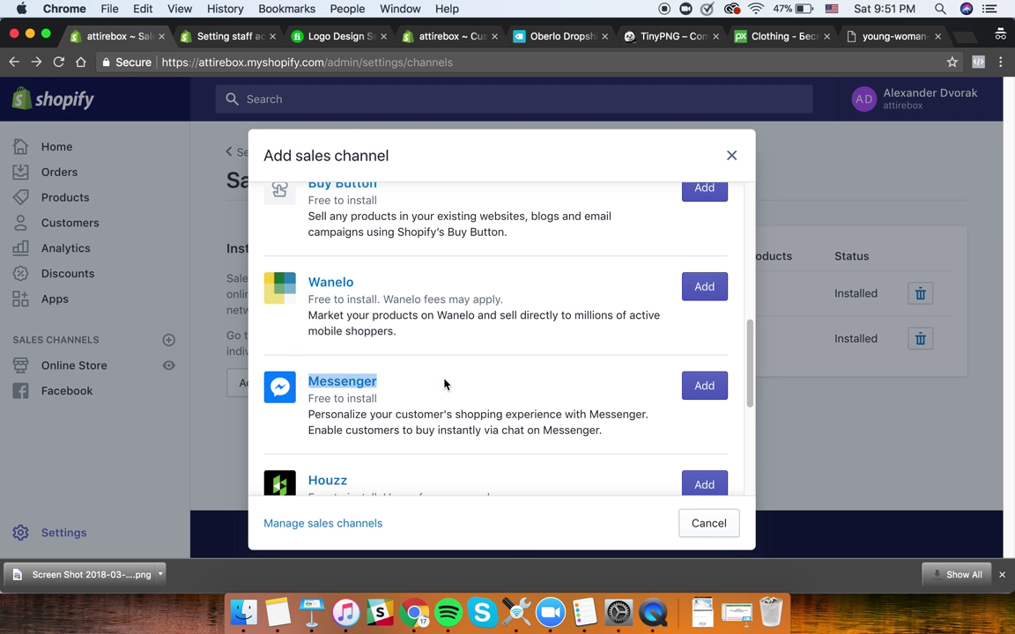
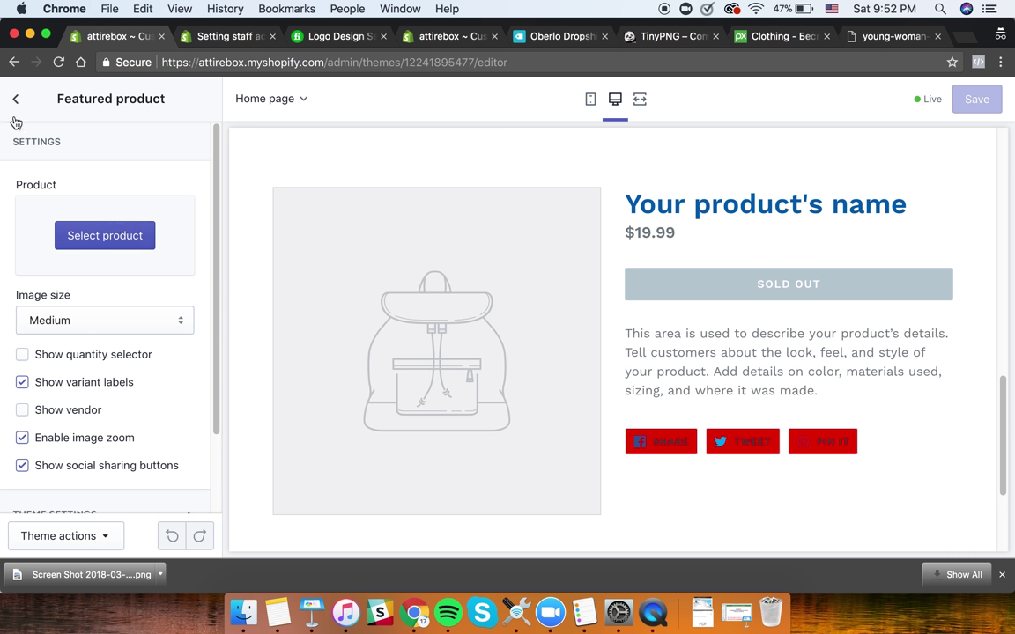
- Turn off automatic slide rotation in the home page's Slideshow section and check the page preview
{"action": "left_click", "coordinate": [67, 231]}
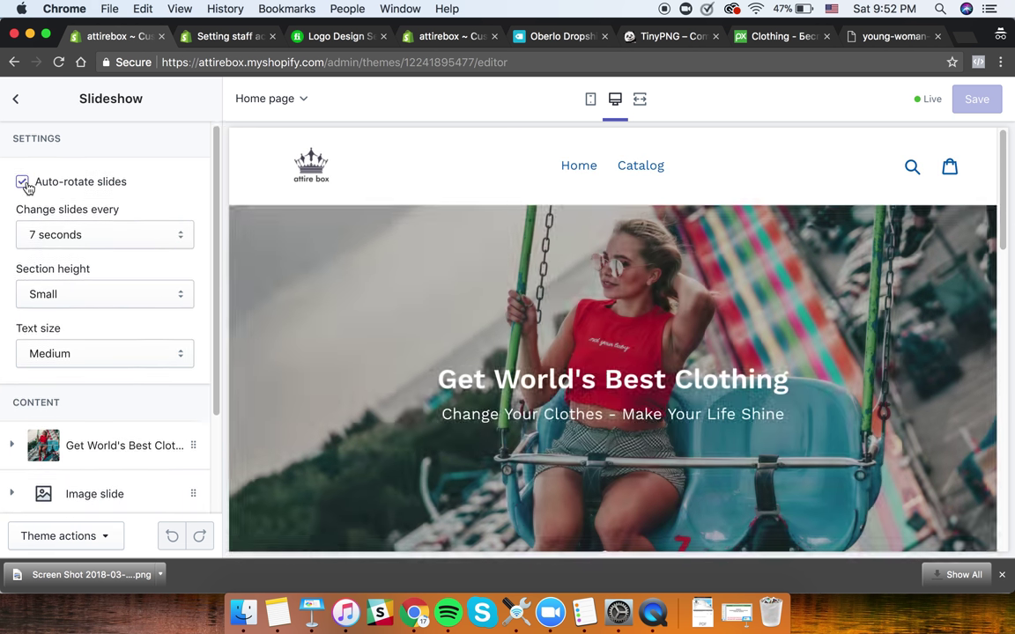
{"action": "left_click", "coordinate": [22, 182]}
{"action": "scroll", "coordinate": [598, 370], "scroll_direction": "down", "scroll_amount": 5}
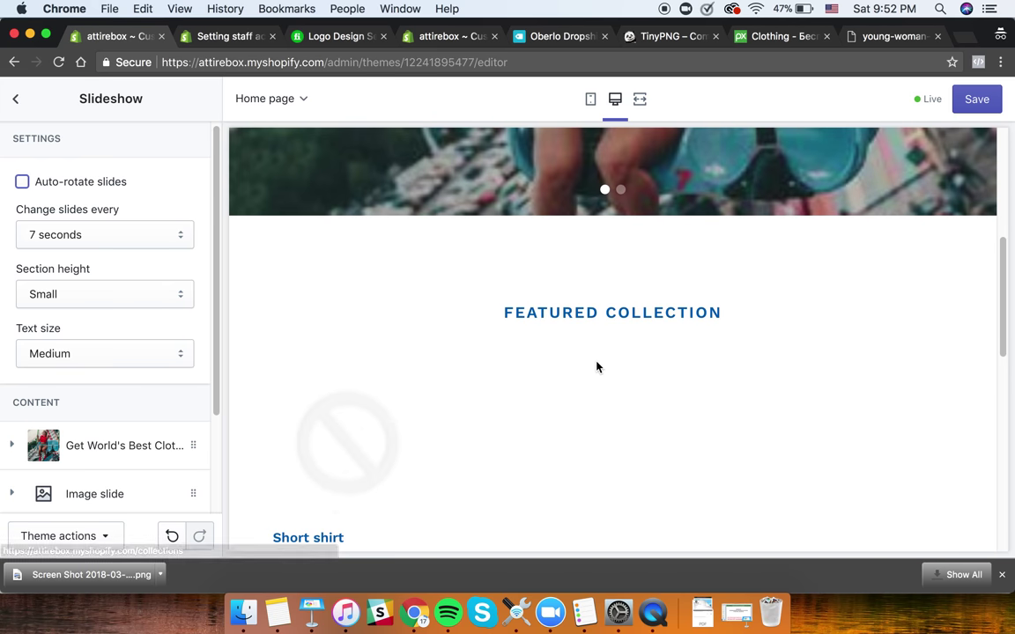
{"action": "scroll", "coordinate": [590, 366], "scroll_direction": "down", "scroll_amount": 5}
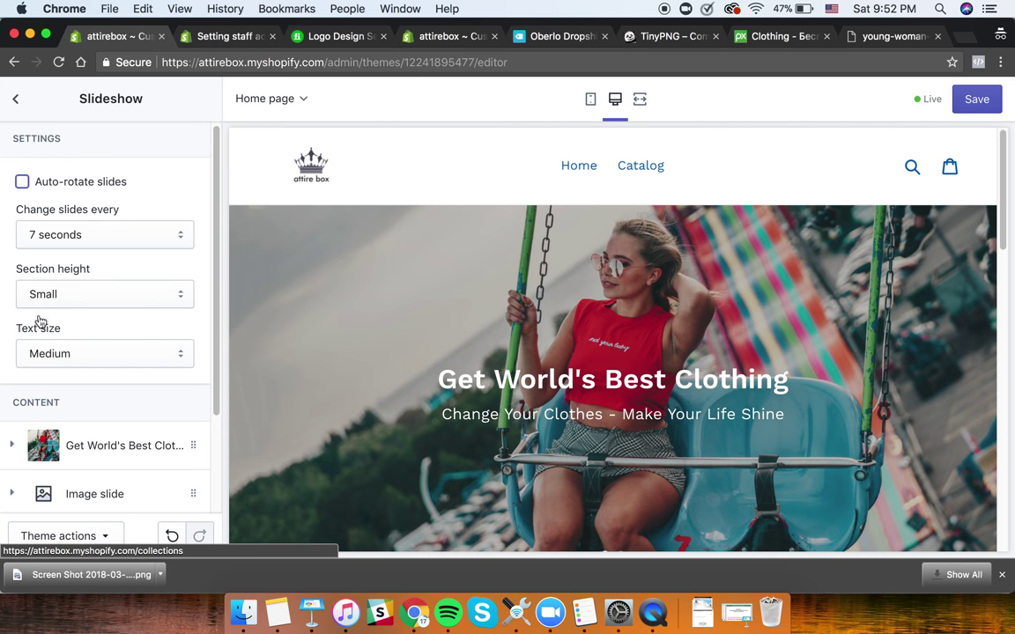
- Remove the placeholder "Image slide" from the slideshow's content
{"action": "scroll", "coordinate": [115, 417], "scroll_direction": "down", "scroll_amount": 3}
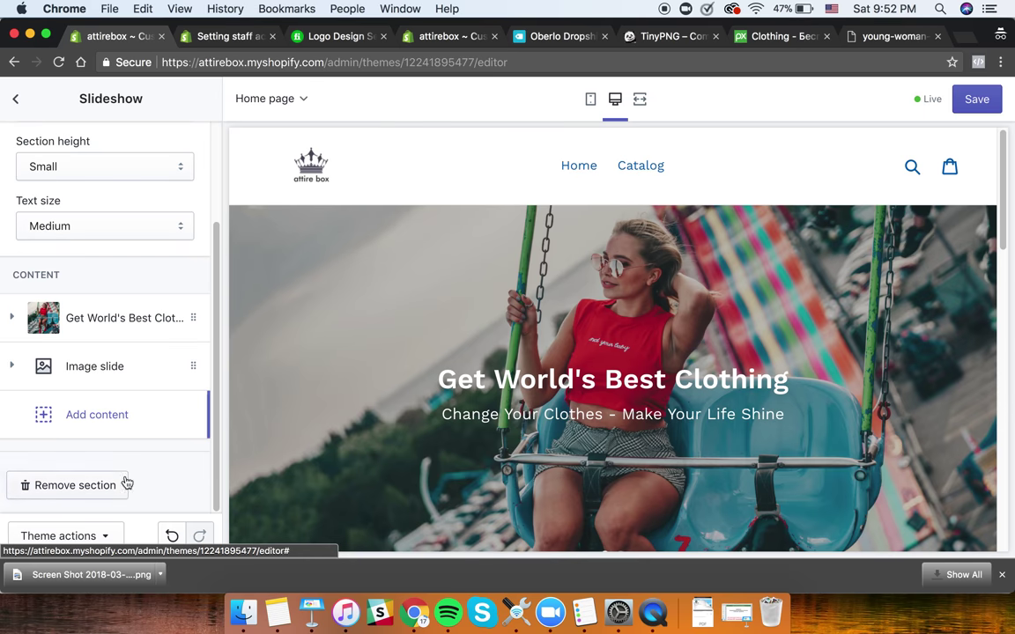
{"action": "left_click", "coordinate": [193, 367]}
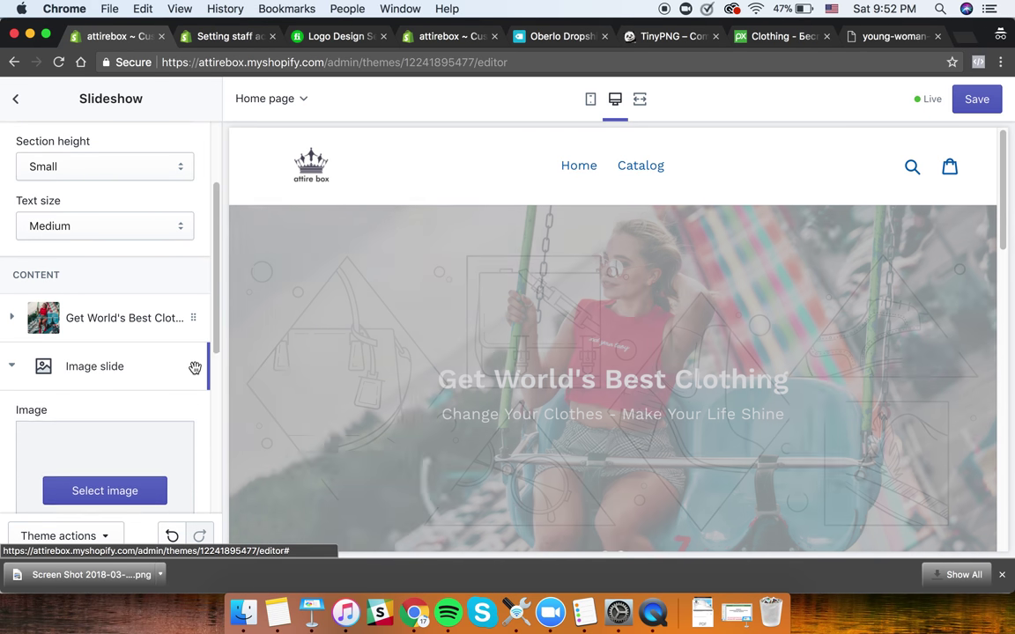
{"action": "scroll", "coordinate": [156, 420], "scroll_direction": "down", "scroll_amount": 5}
{"action": "scroll", "coordinate": [82, 472], "scroll_direction": "down", "scroll_amount": 5}
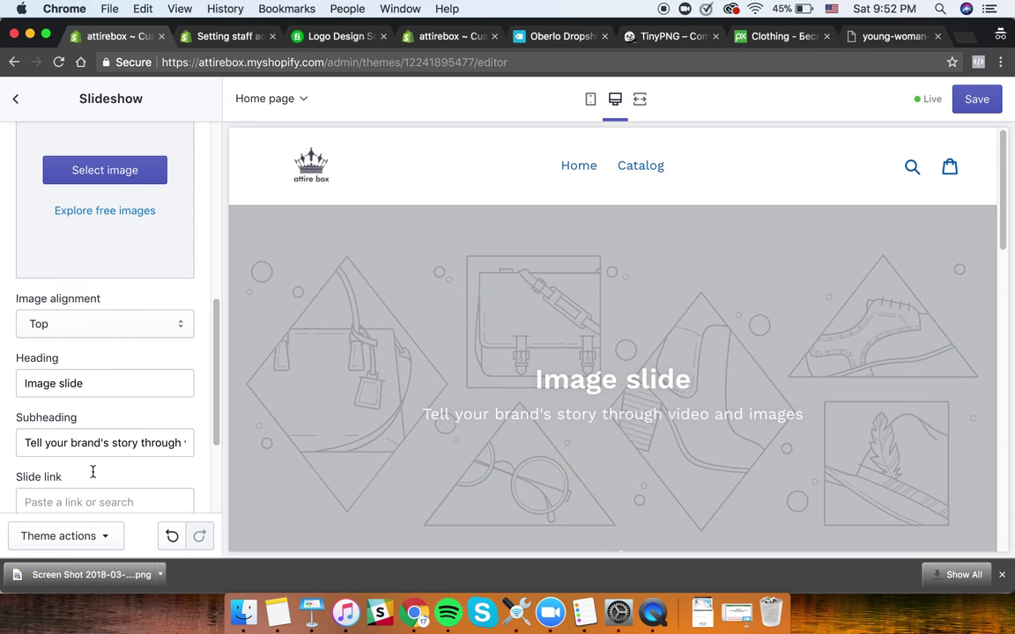
{"action": "left_click", "coordinate": [75, 393]}
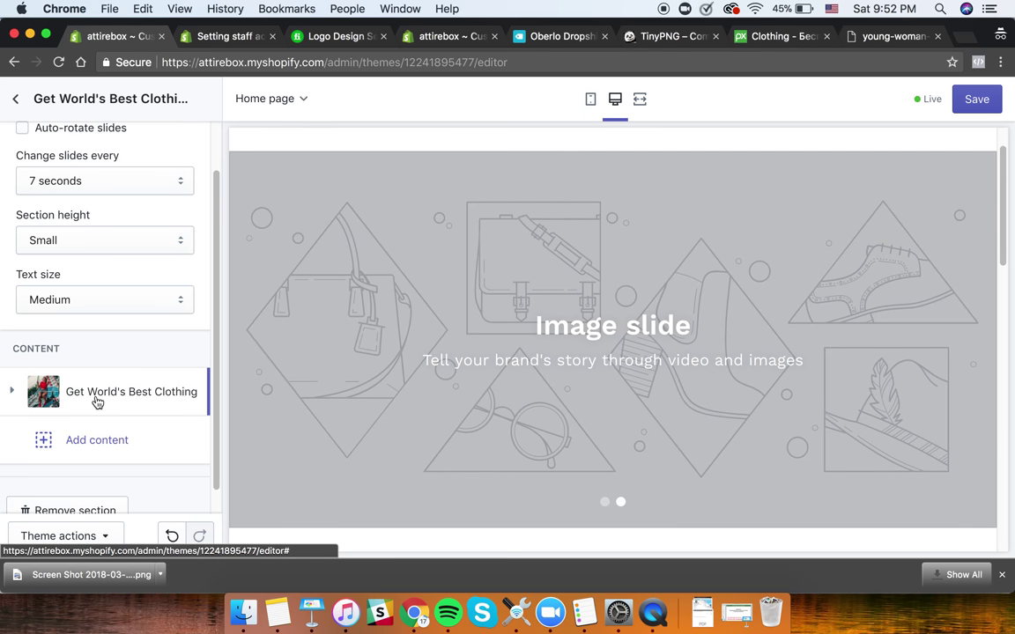
{"action": "scroll", "coordinate": [40, 192], "scroll_direction": "up", "scroll_amount": 2}
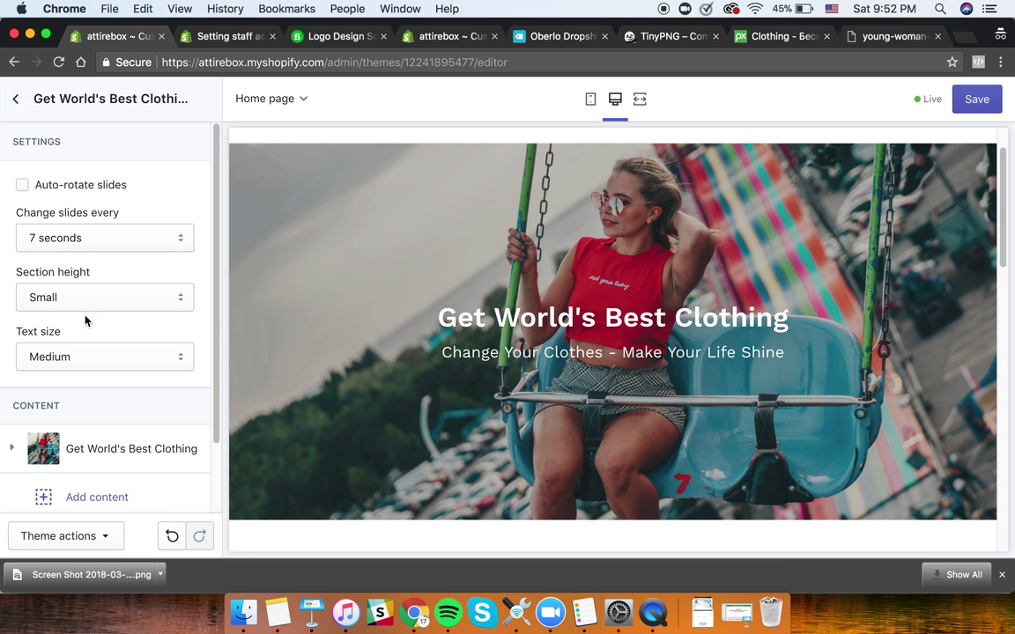
- Test the slide's link to the collections page from the home page preview and return to the home page sections
{"action": "left_click", "coordinate": [17, 102]}
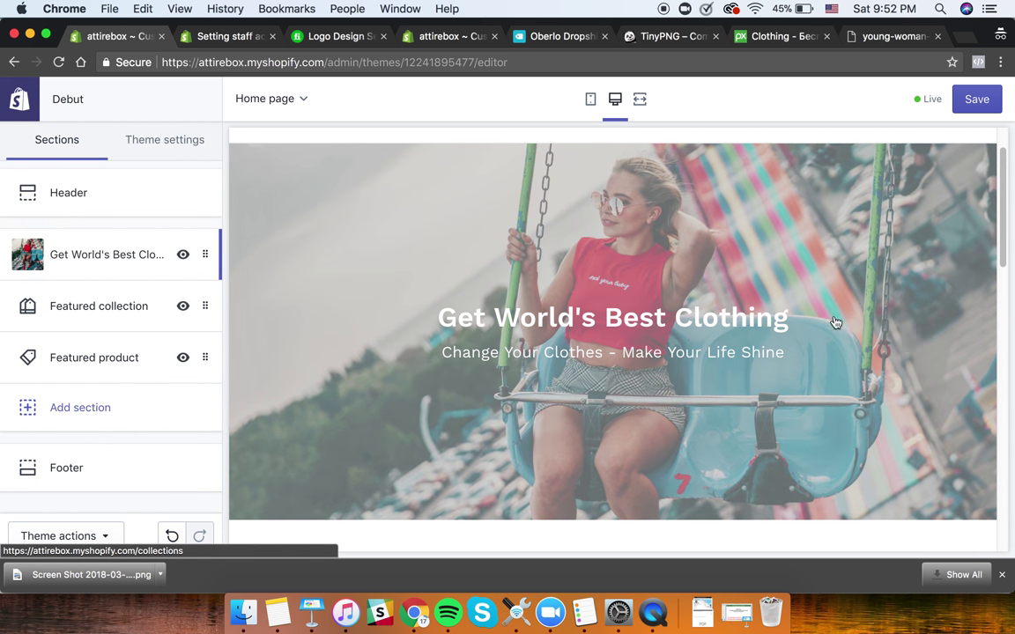
{"action": "left_click", "coordinate": [355, 302]}
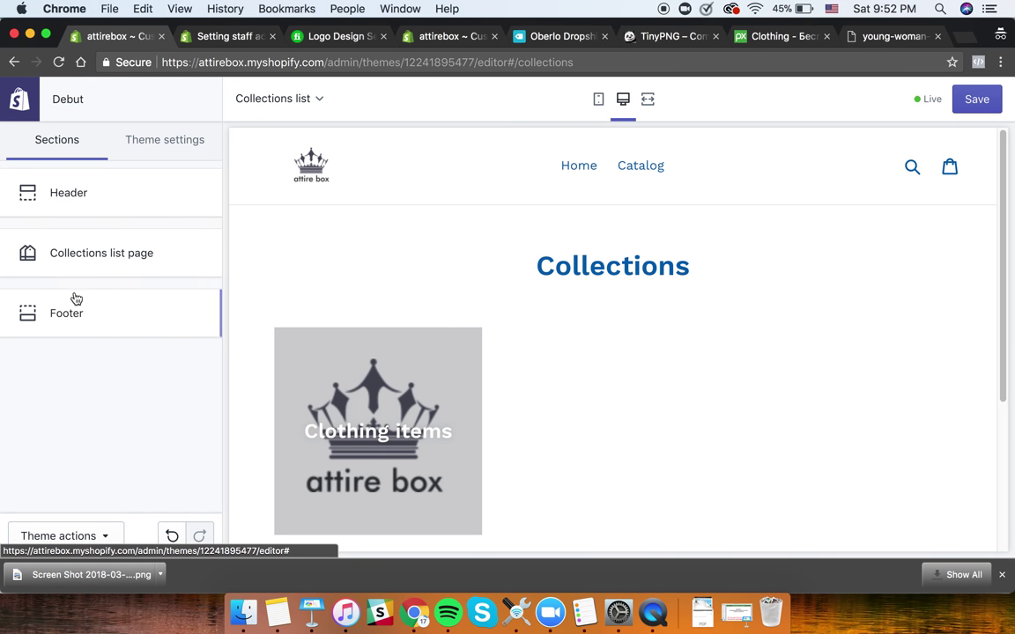
{"action": "left_click", "coordinate": [14, 63]}
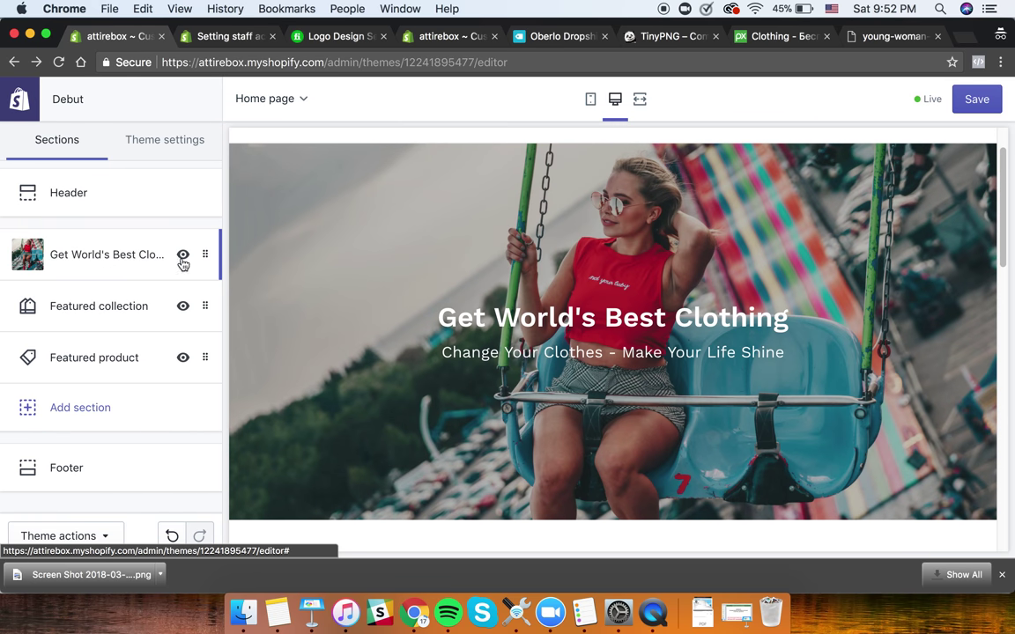
- Remove the current image from the "Get World's Best Clothing" slide
{"action": "left_click", "coordinate": [208, 255]}
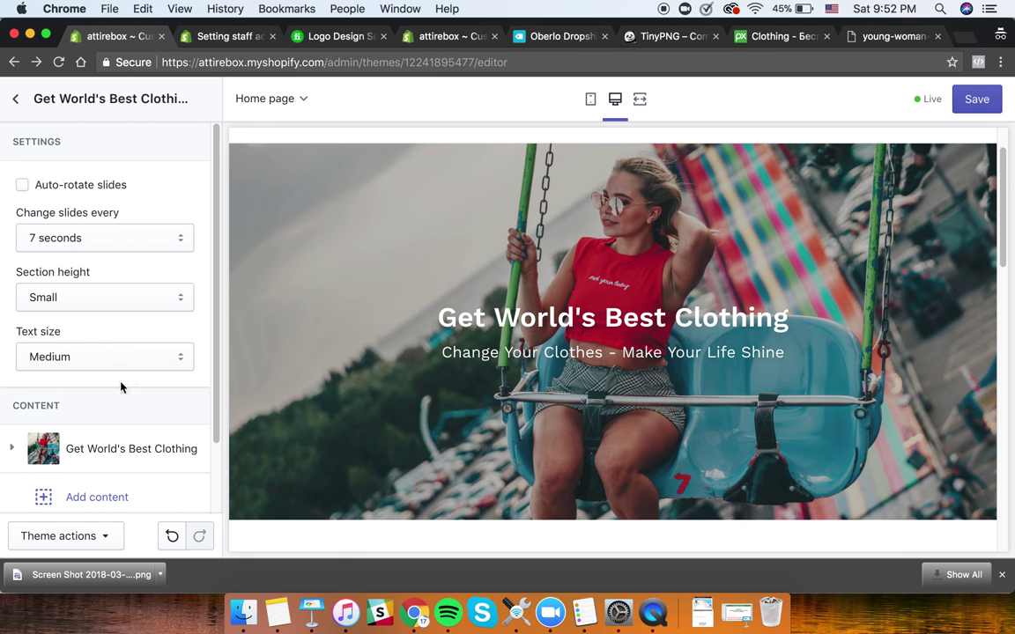
{"action": "scroll", "coordinate": [123, 434], "scroll_direction": "down", "scroll_amount": 3}
{"action": "left_click", "coordinate": [91, 377]}
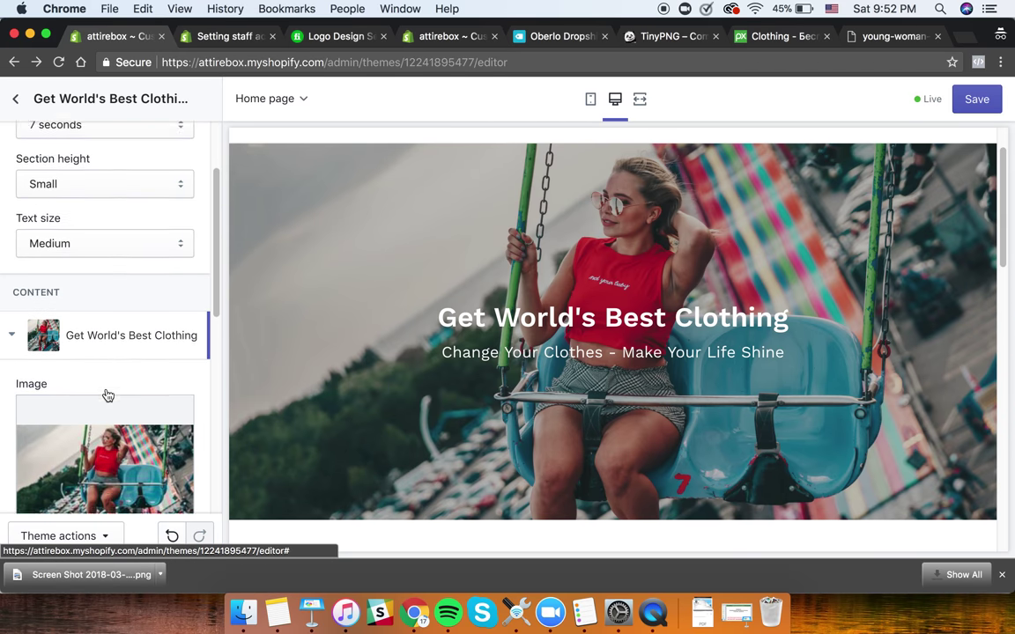
{"action": "scroll", "coordinate": [107, 396], "scroll_direction": "down", "scroll_amount": 5}
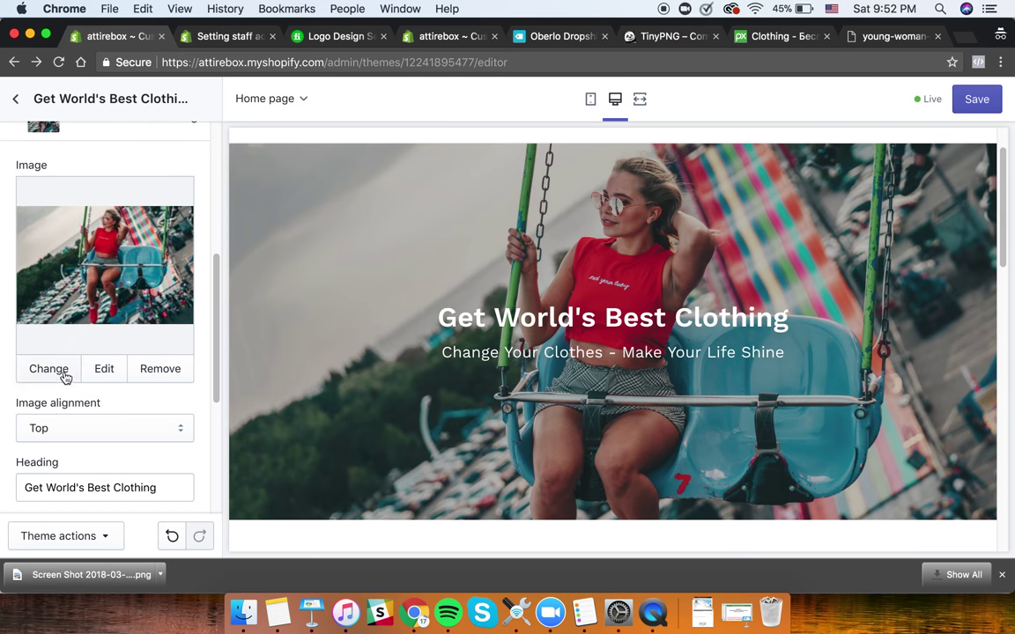
{"action": "left_click", "coordinate": [169, 375]}
- Upload "Screen Shot 2018-03-10 at 9.44.00 PM (1).png" from the Desktop and use it as the slide's image
{"action": "left_click", "coordinate": [107, 253]}
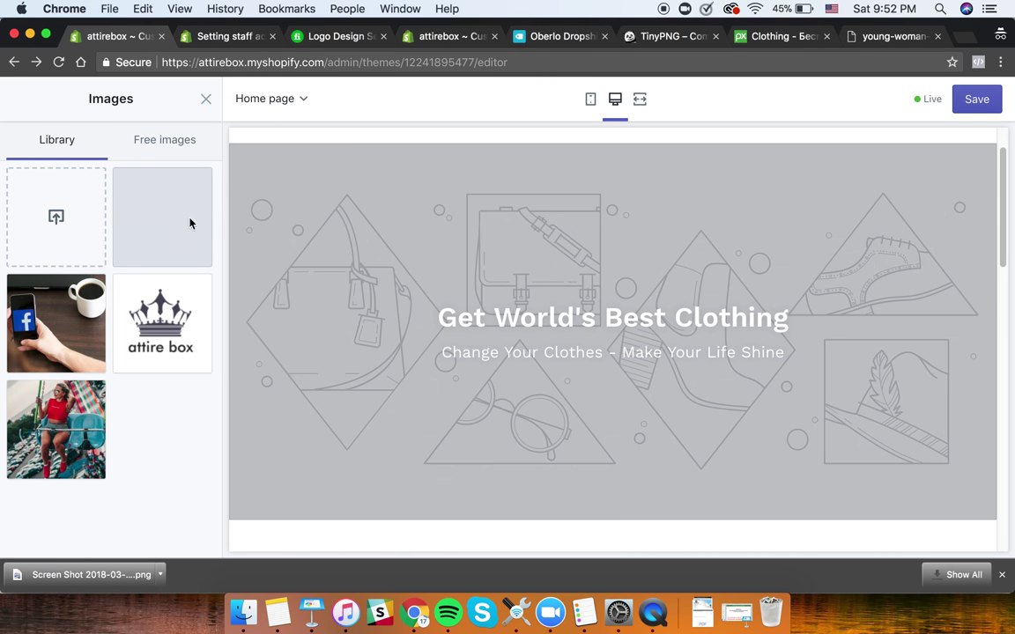
{"action": "left_click", "coordinate": [73, 216]}
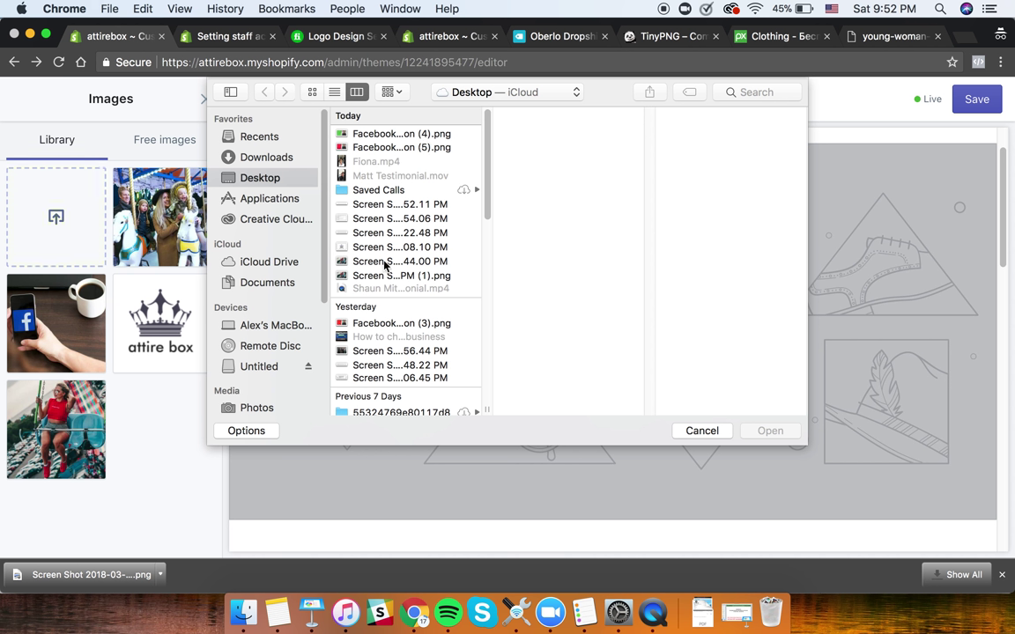
{"action": "left_click", "coordinate": [389, 277]}
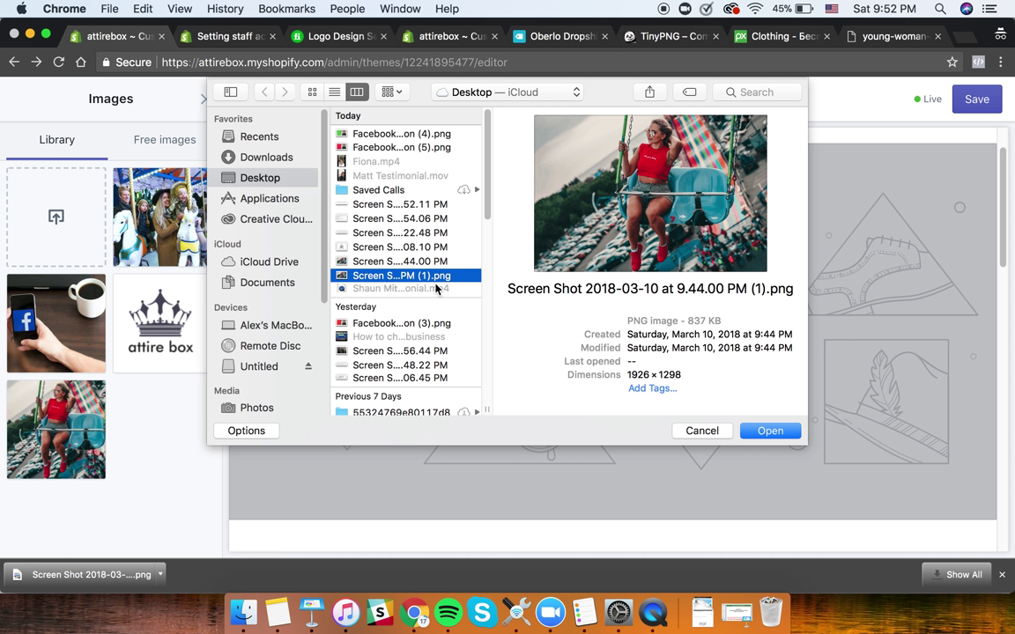
{"action": "left_click", "coordinate": [398, 261]}
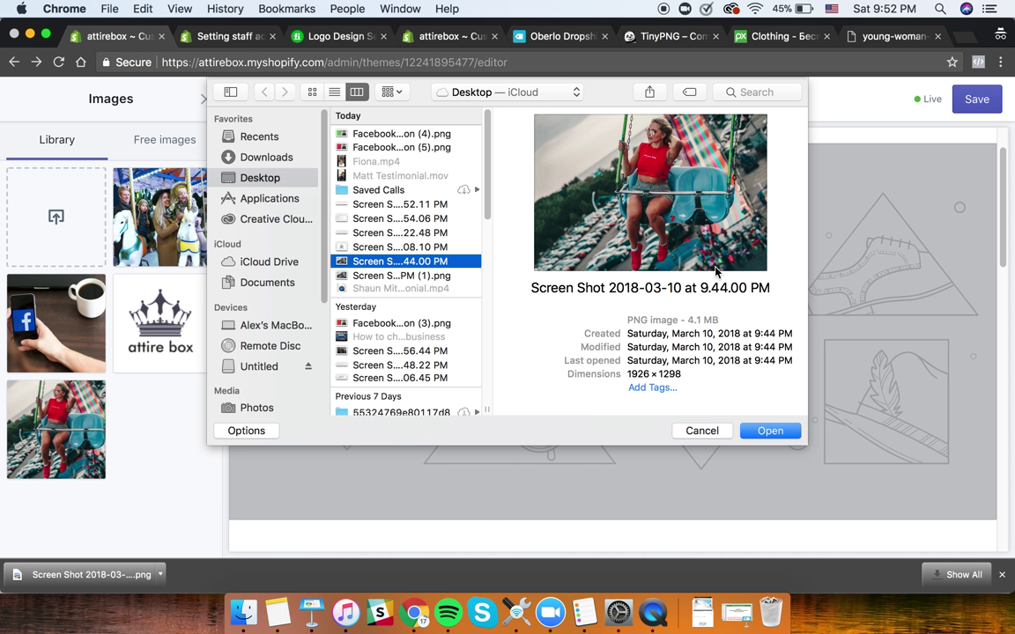
{"action": "key", "text": "Down"}
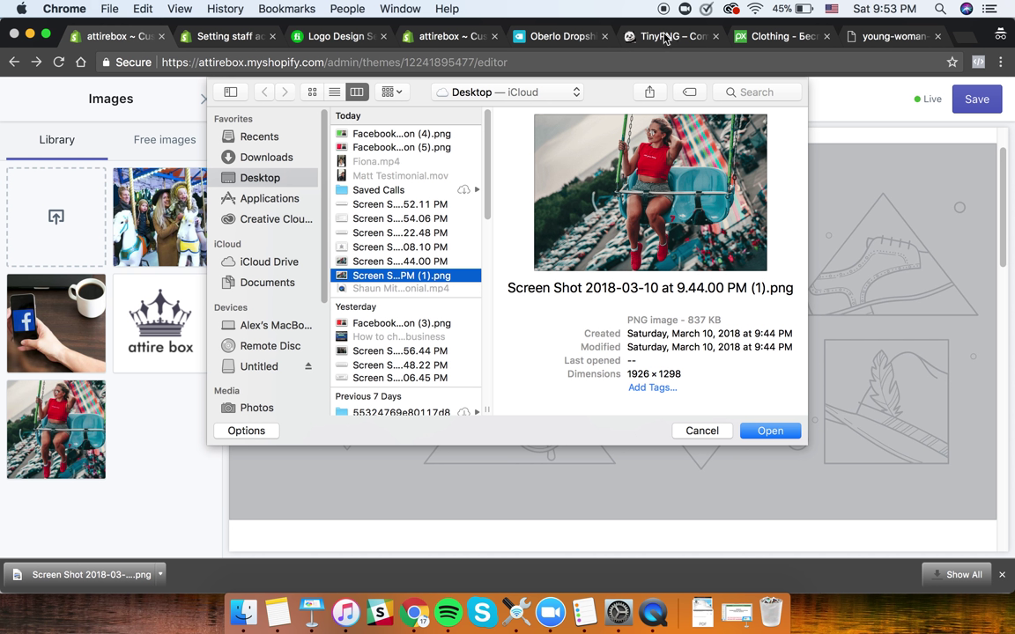
{"action": "key", "text": "Up"}
{"action": "key", "text": "Down"}
{"action": "left_click", "coordinate": [770, 430]}
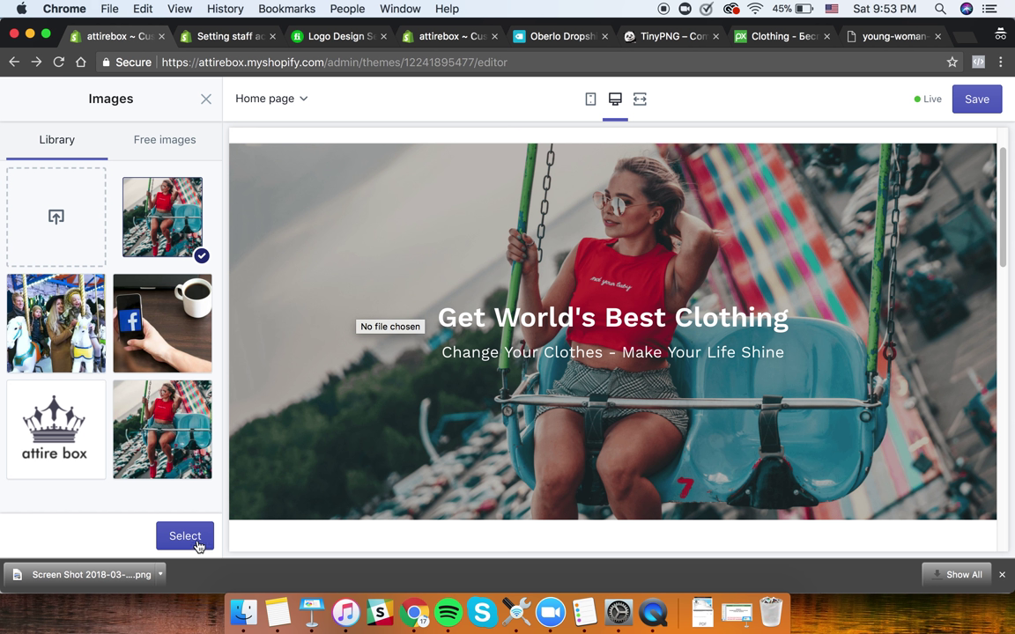
{"action": "left_click", "coordinate": [197, 543]}
- Review the slide's image alignment, heading, subheading and link settings
{"action": "scroll", "coordinate": [135, 425], "scroll_direction": "down", "scroll_amount": 1}
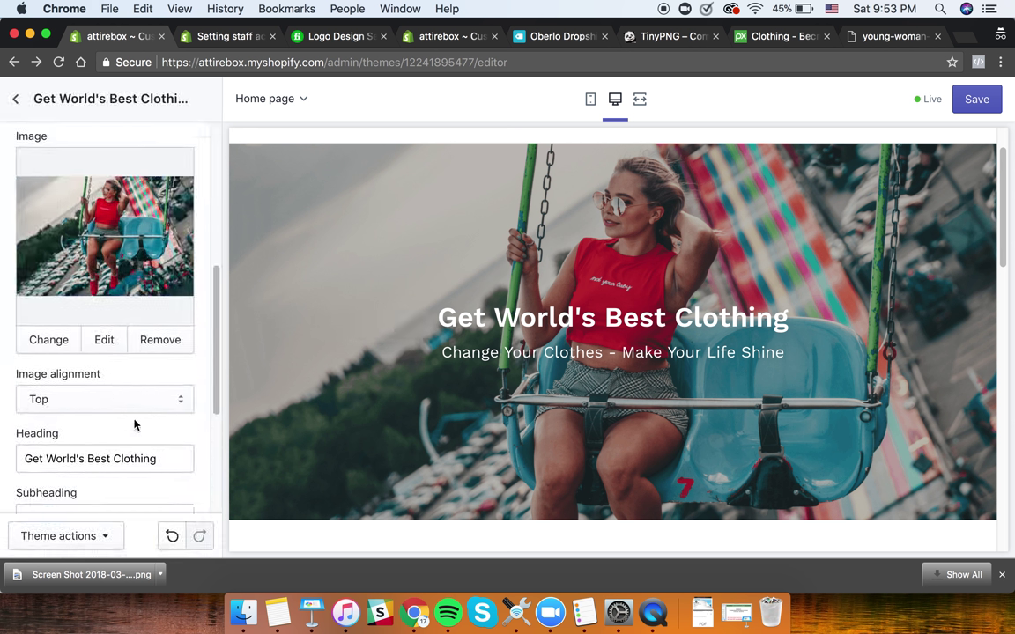
{"action": "scroll", "coordinate": [135, 425], "scroll_direction": "down", "scroll_amount": 5}
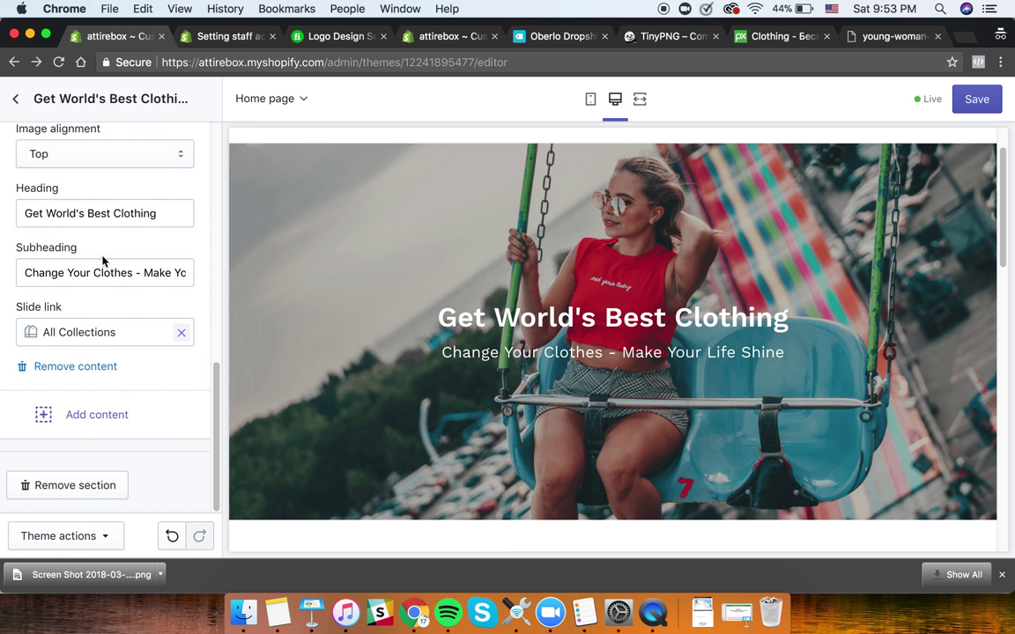
{"action": "scroll", "coordinate": [129, 245], "scroll_direction": "up", "scroll_amount": 4}
{"action": "scroll", "coordinate": [152, 259], "scroll_direction": "down", "scroll_amount": 2}
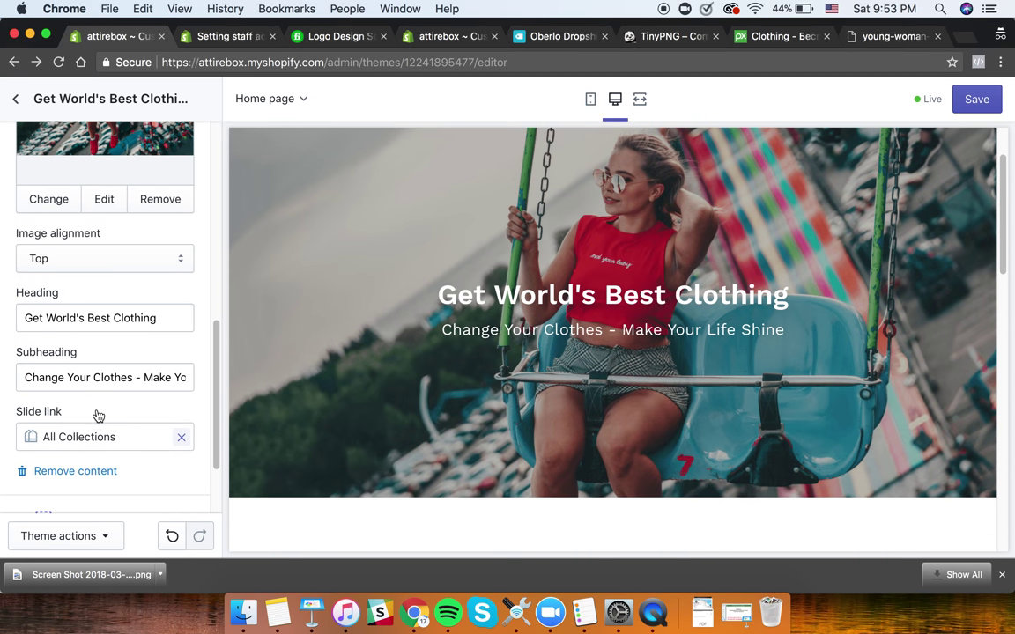
- Save the changes to the "Get World's Best Clothing" slide and return to the home page's section list
{"action": "scroll", "coordinate": [109, 440], "scroll_direction": "down", "scroll_amount": 1}
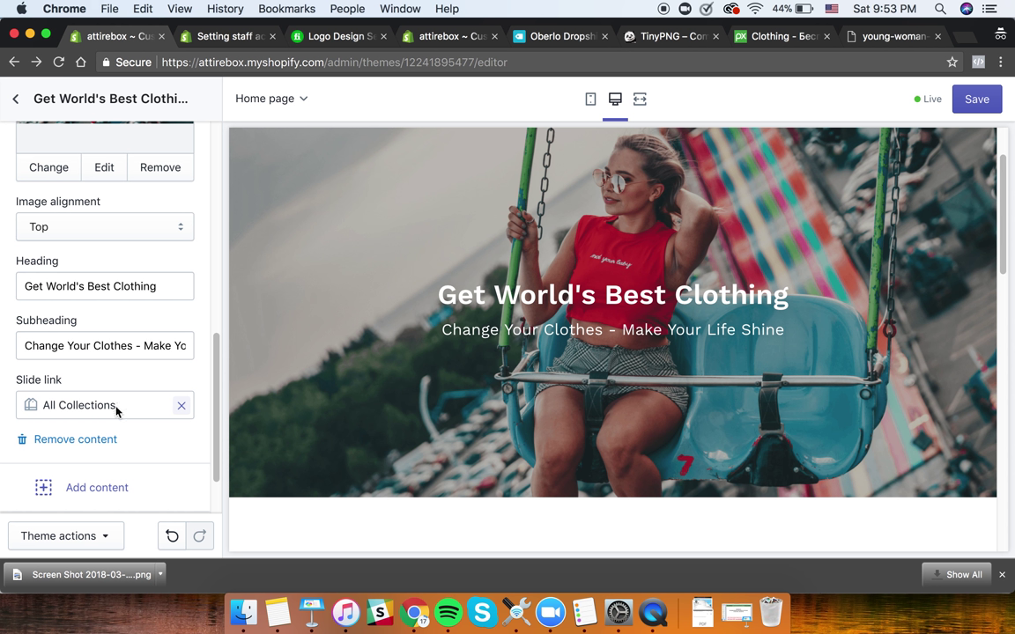
{"action": "scroll", "coordinate": [118, 407], "scroll_direction": "down", "scroll_amount": 2}
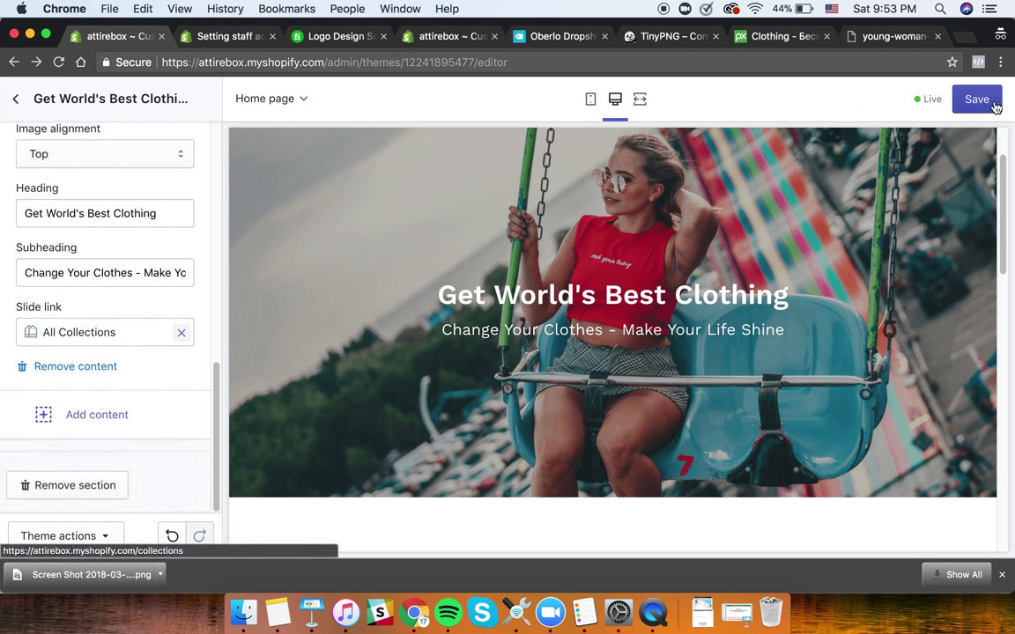
{"action": "left_click", "coordinate": [985, 102]}
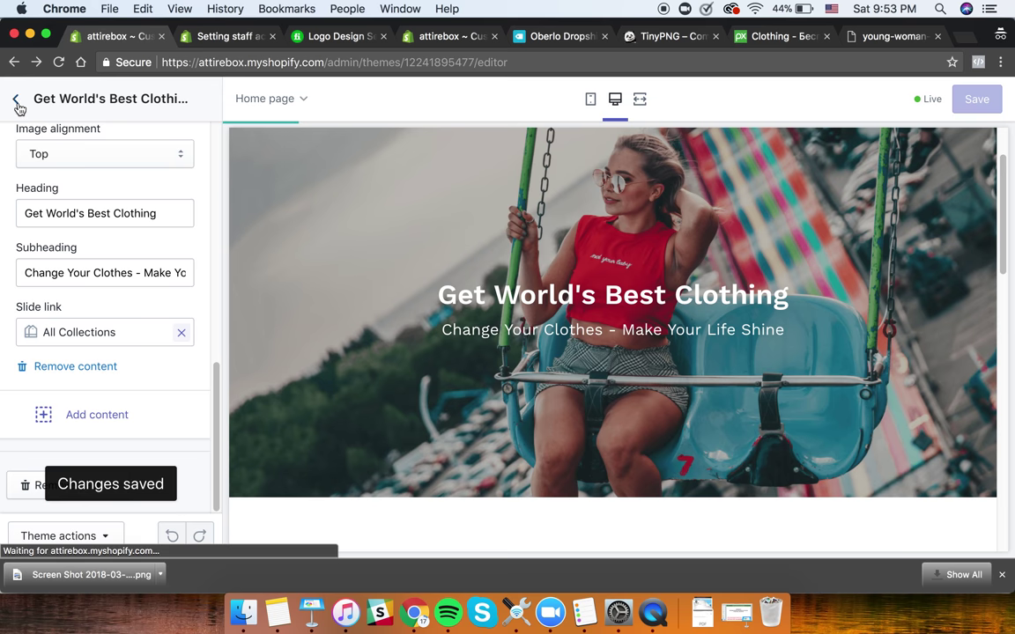
{"action": "left_click", "coordinate": [16, 102]}
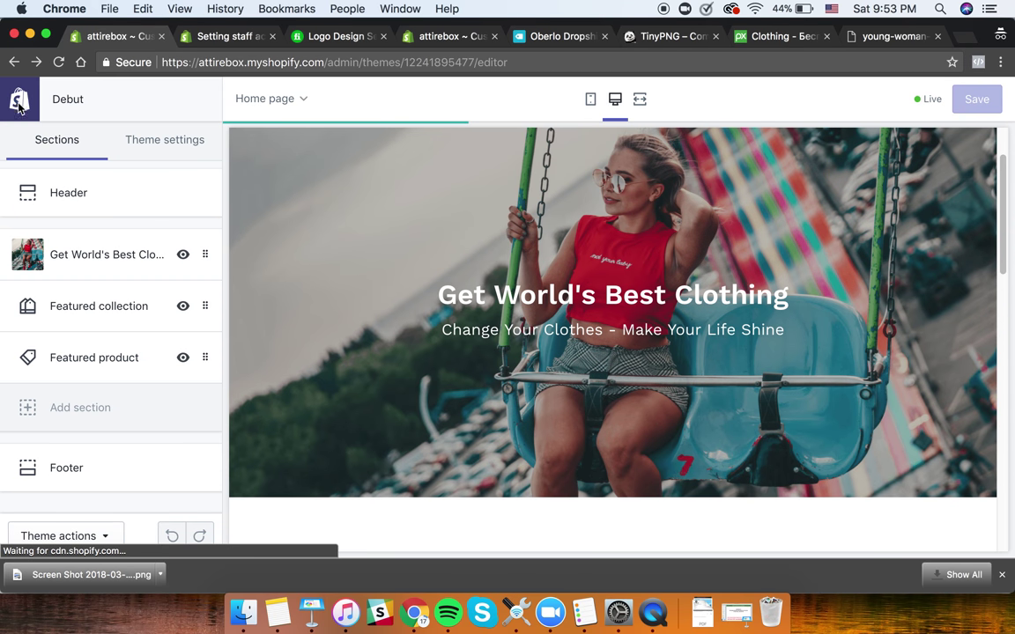
{"action": "left_click", "coordinate": [301, 102]}
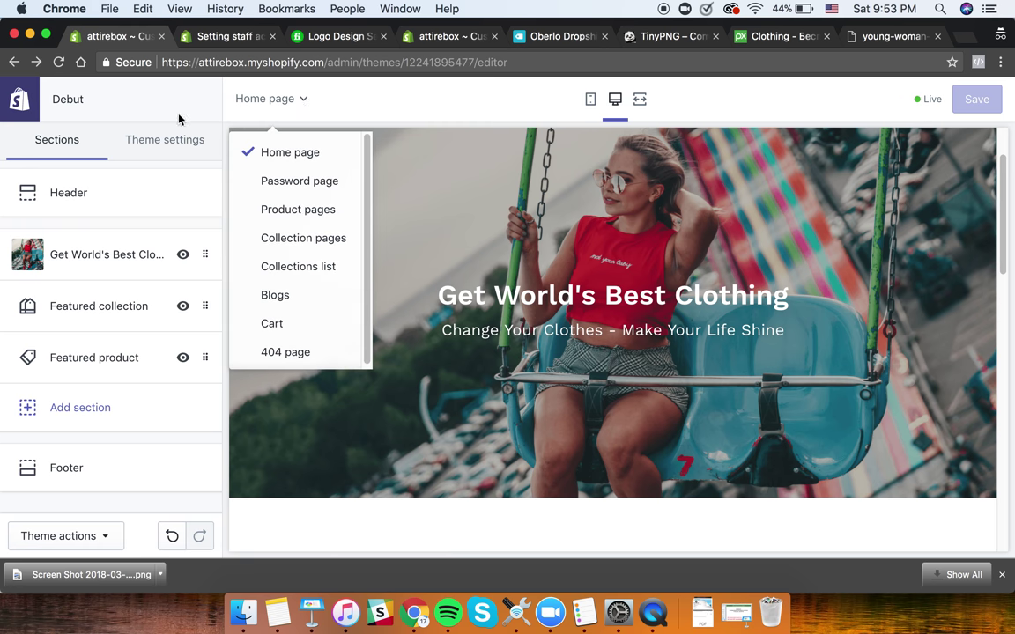
{"action": "left_click", "coordinate": [112, 104]}
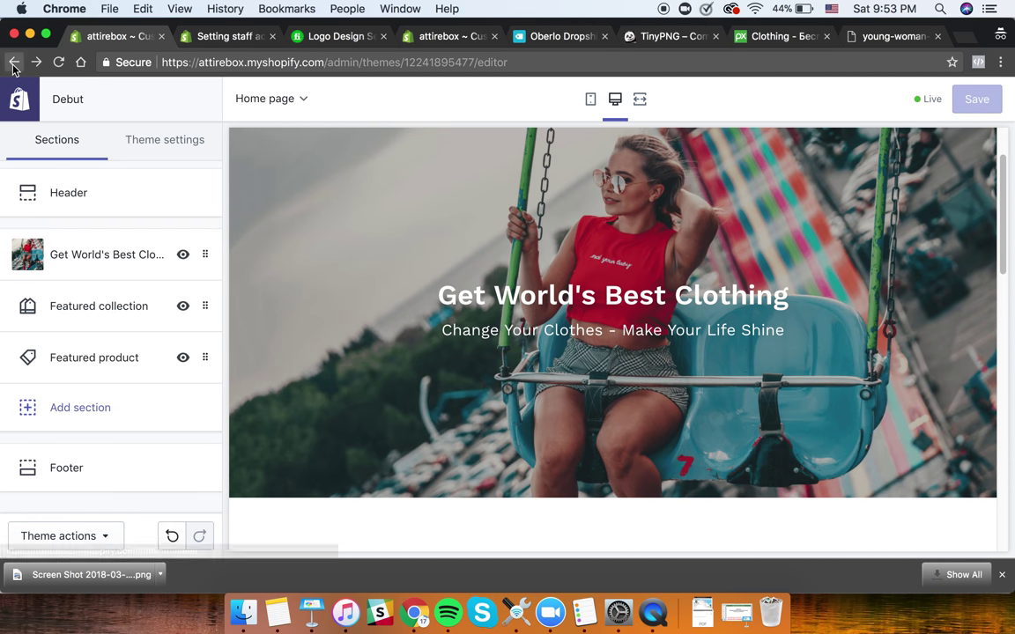
- Leave the theme editor and review the online store's navigation menus
{"action": "left_click", "coordinate": [13, 63]}
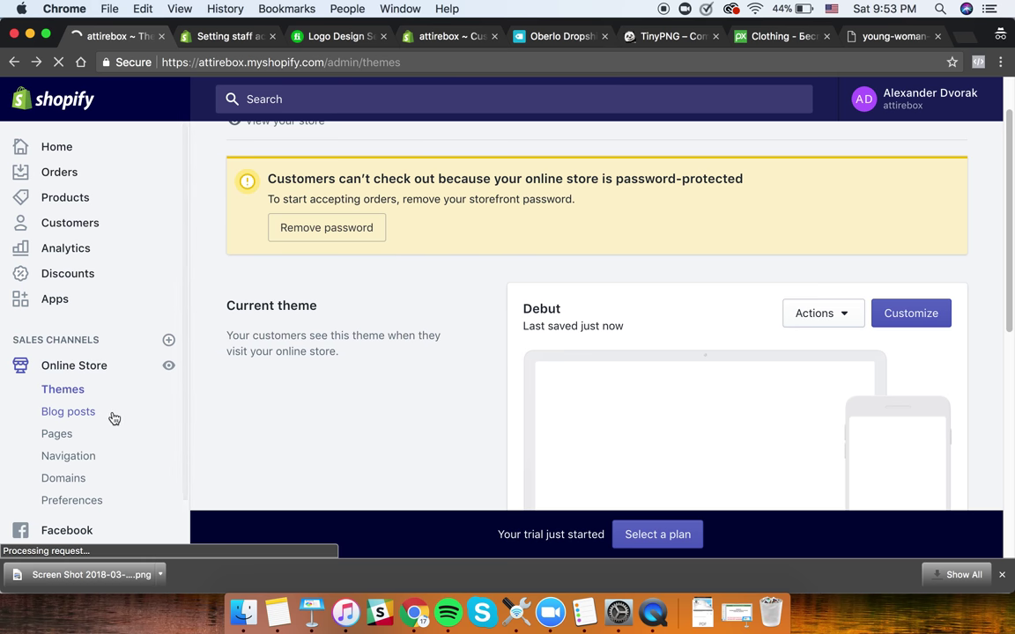
{"action": "left_click", "coordinate": [88, 460]}
{"action": "scroll", "coordinate": [648, 400], "scroll_direction": "down", "scroll_amount": 2}
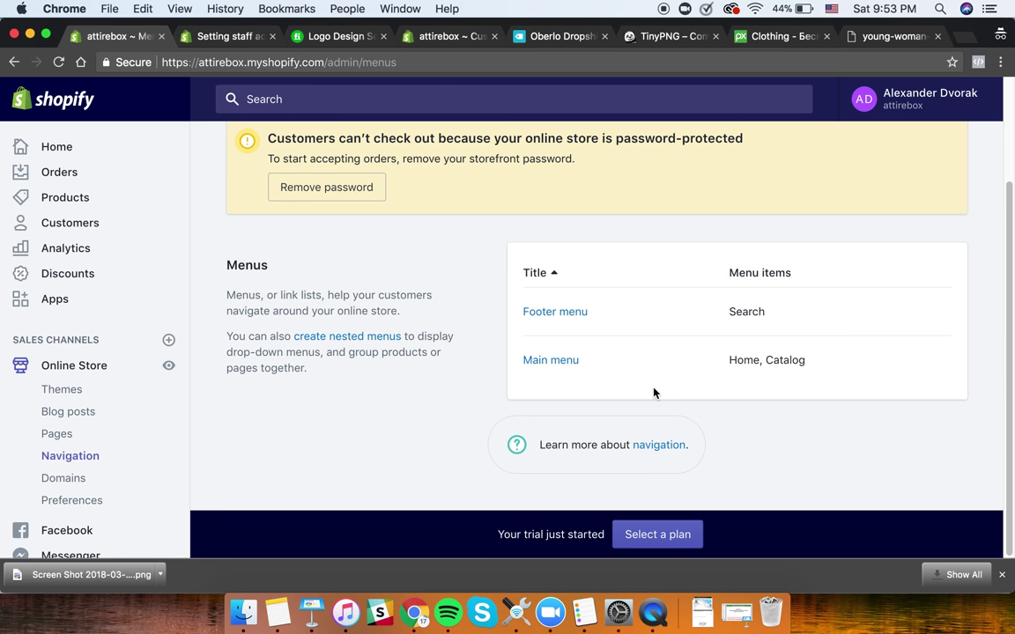
{"action": "scroll", "coordinate": [652, 308], "scroll_direction": "up", "scroll_amount": 1}
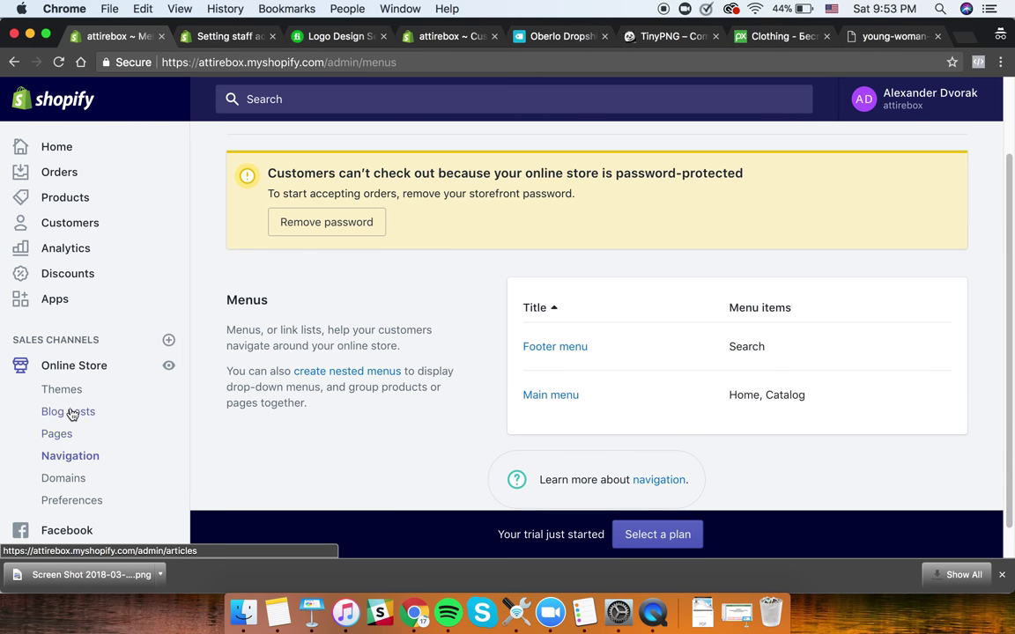
- Open the online store's Pages area and look over the introduction to adding pages
{"action": "left_click", "coordinate": [71, 436]}
{"action": "scroll", "coordinate": [351, 378], "scroll_direction": "down", "scroll_amount": 8}
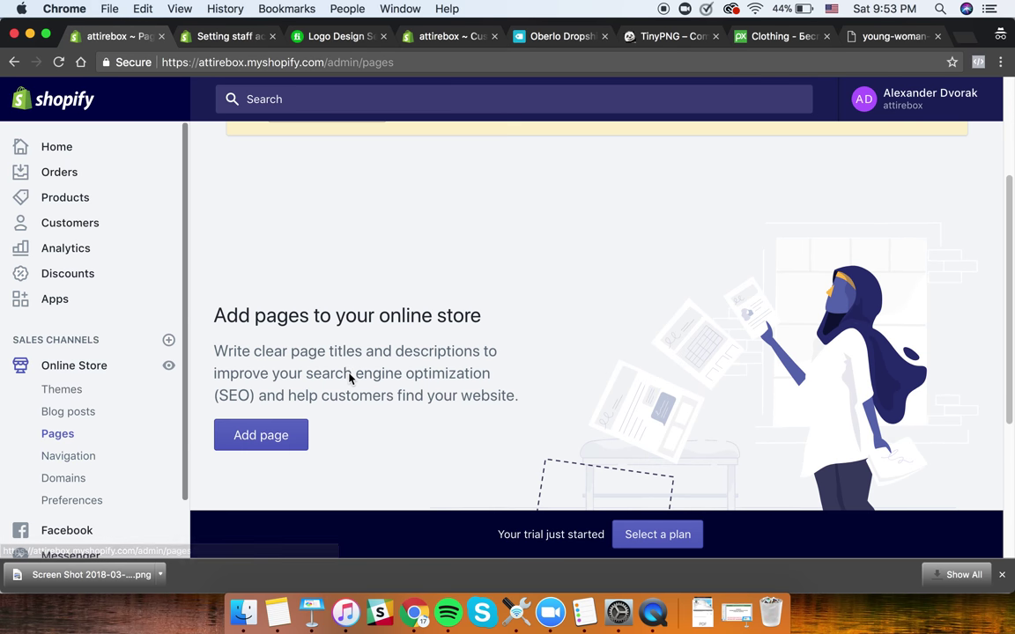
{"action": "scroll", "coordinate": [322, 343], "scroll_direction": "up", "scroll_amount": 3}
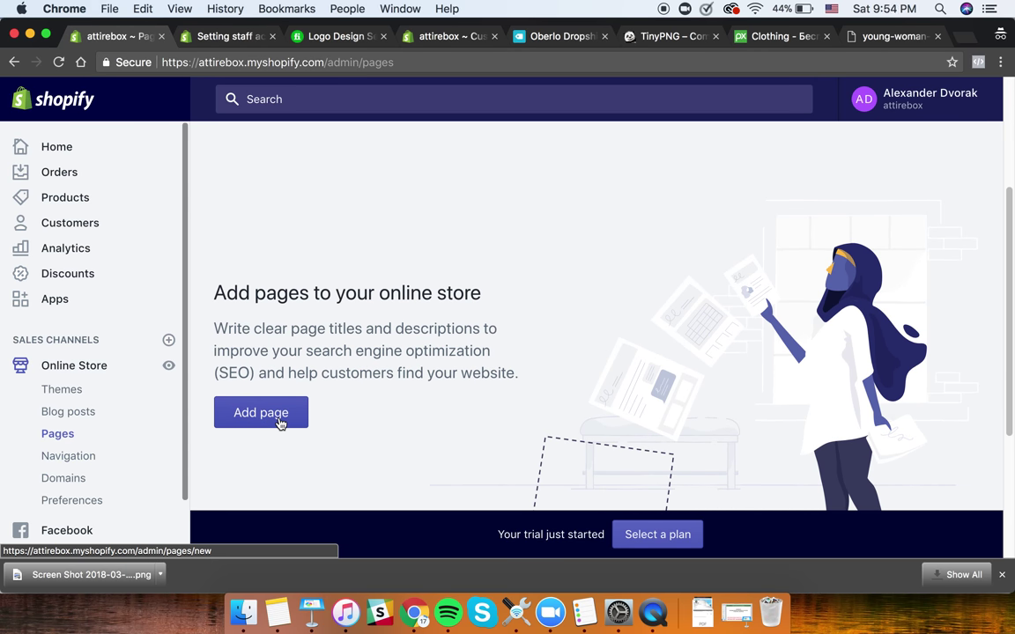
{"action": "scroll", "coordinate": [329, 386], "scroll_direction": "up", "scroll_amount": 3}
{"action": "scroll", "coordinate": [315, 352], "scroll_direction": "down", "scroll_amount": 4}
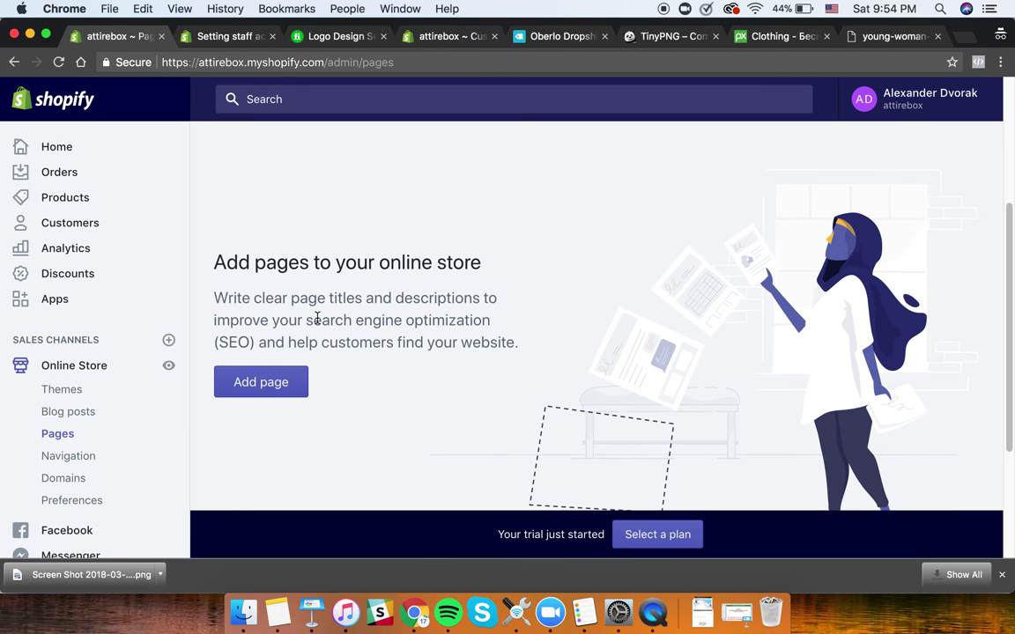
- Open the Blog posts area and look through the other Online Store and sales channel entries
{"action": "left_click", "coordinate": [87, 411]}
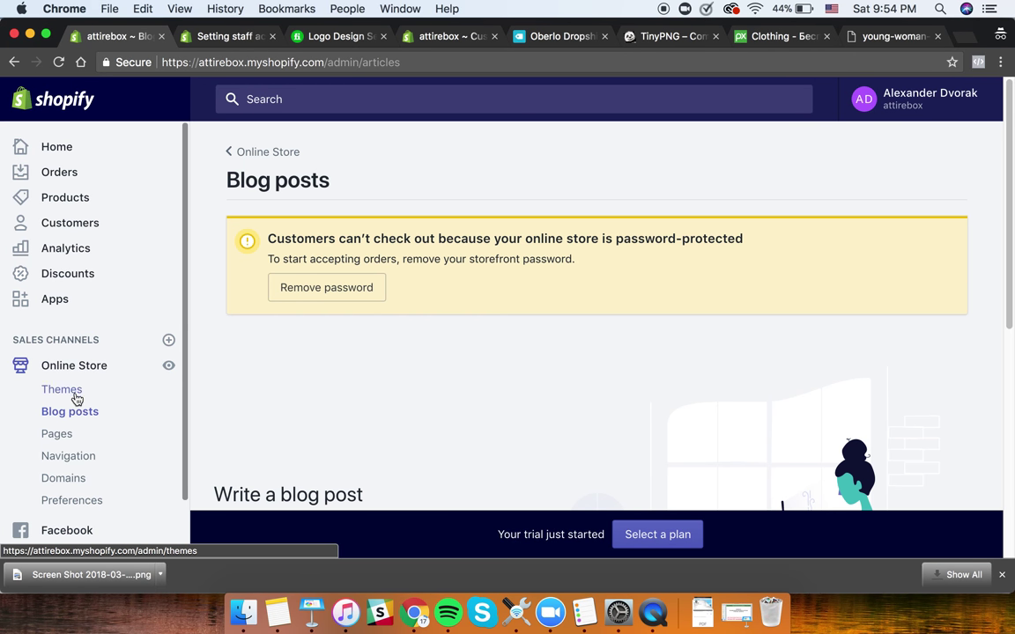
{"action": "scroll", "coordinate": [69, 401], "scroll_direction": "down", "scroll_amount": 1}
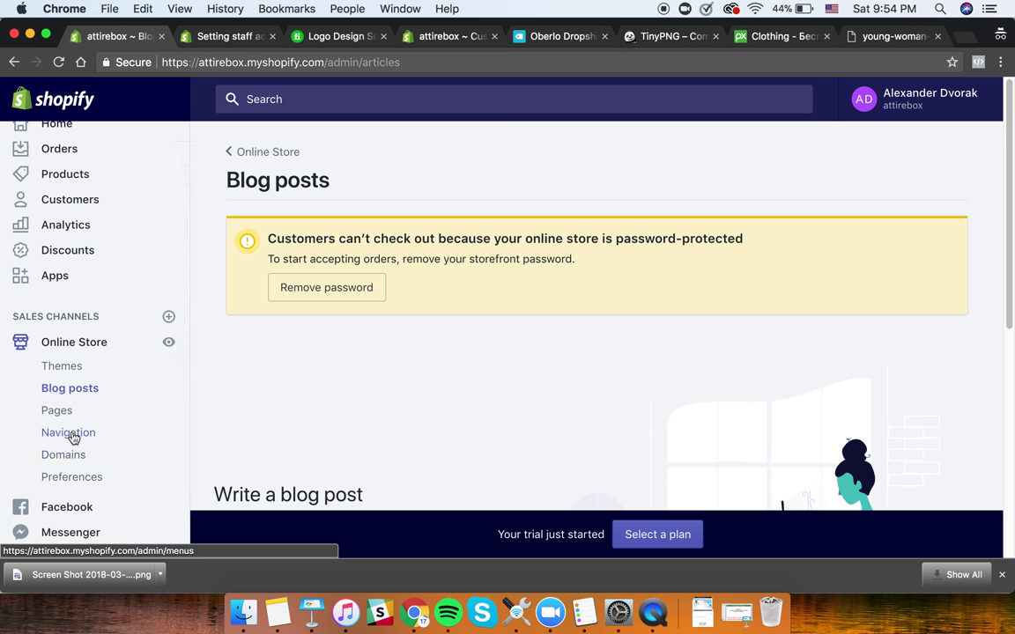
{"action": "scroll", "coordinate": [88, 423], "scroll_direction": "down", "scroll_amount": 2}
{"action": "scroll", "coordinate": [84, 467], "scroll_direction": "down", "scroll_amount": 1}
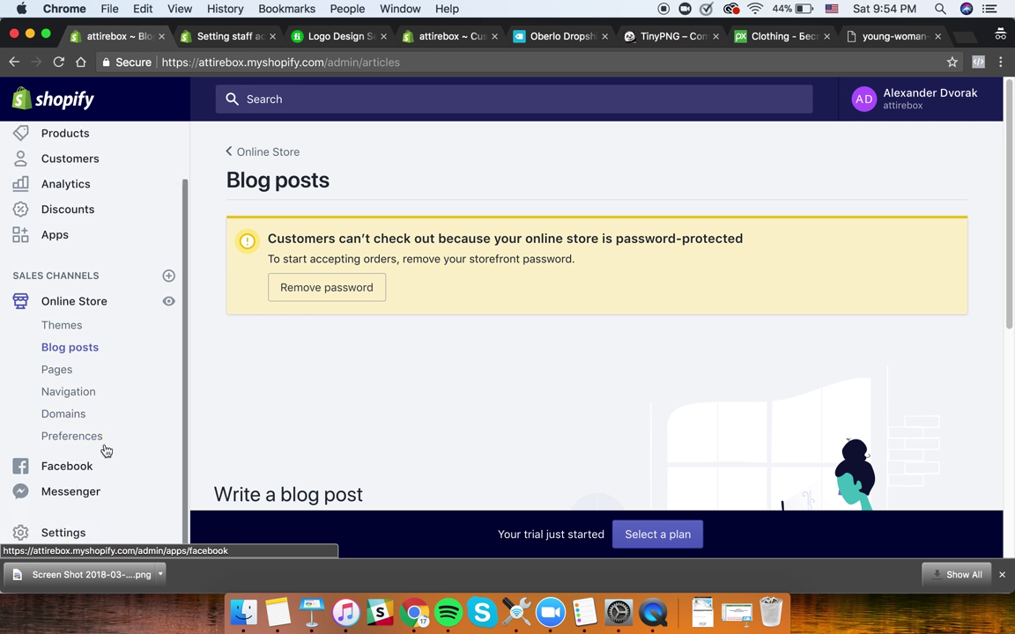
- Look through the current theme and the additional theme options on the store's Themes page
{"action": "left_click", "coordinate": [66, 327]}
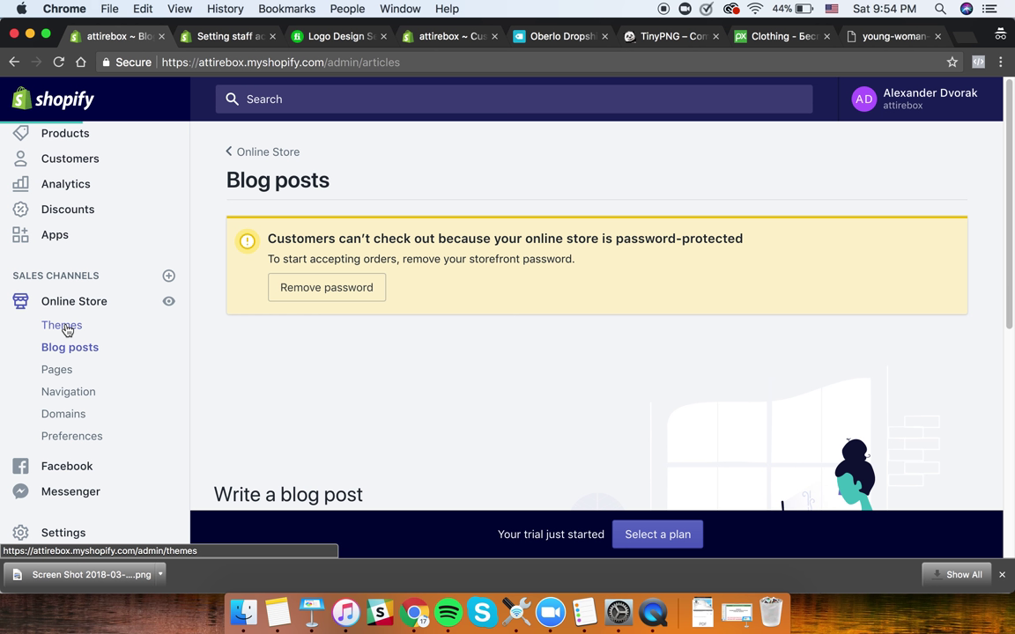
{"action": "scroll", "coordinate": [481, 362], "scroll_direction": "down", "scroll_amount": 5}
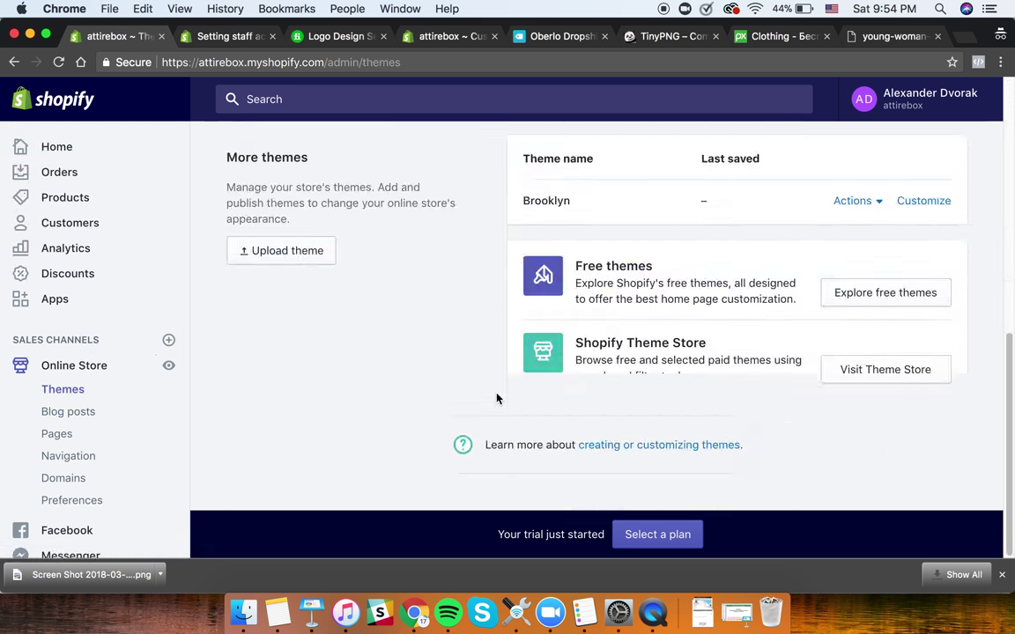
{"action": "scroll", "coordinate": [478, 383], "scroll_direction": "up", "scroll_amount": 4}
{"action": "scroll", "coordinate": [478, 383], "scroll_direction": "down", "scroll_amount": 4}
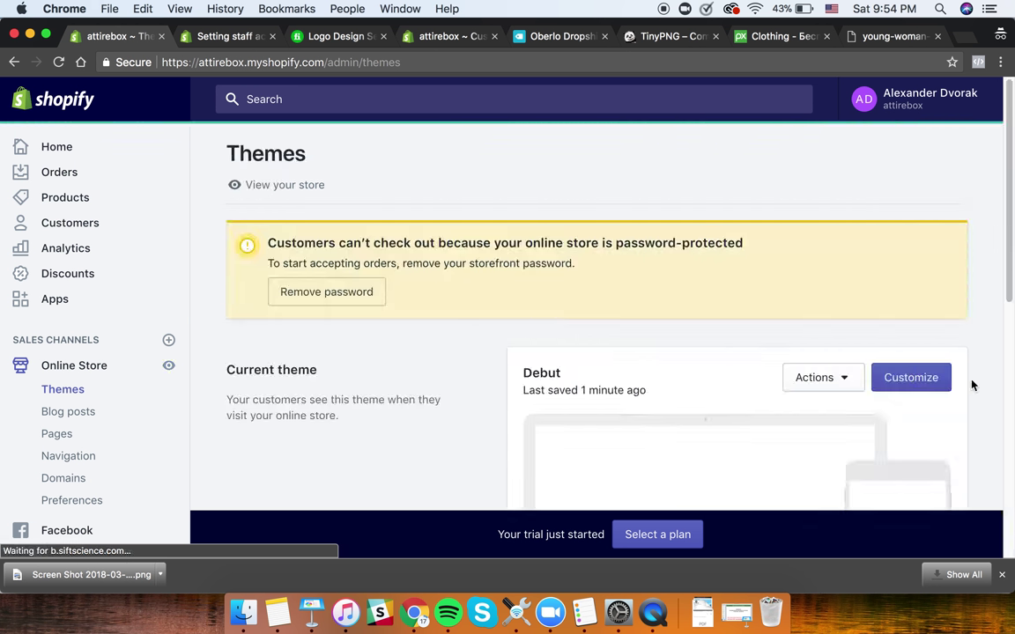
- Open the Debut theme for customization and review the footer's menu, newsletter signup and payment icon settings
{"action": "left_click", "coordinate": [920, 394]}
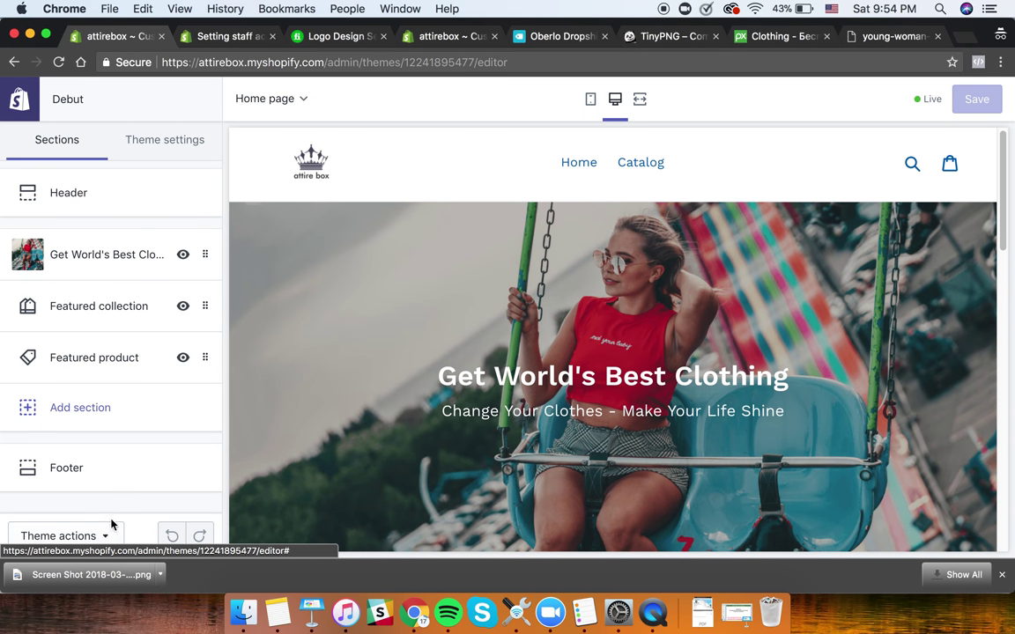
{"action": "left_click", "coordinate": [107, 534]}
{"action": "left_click", "coordinate": [167, 458]}
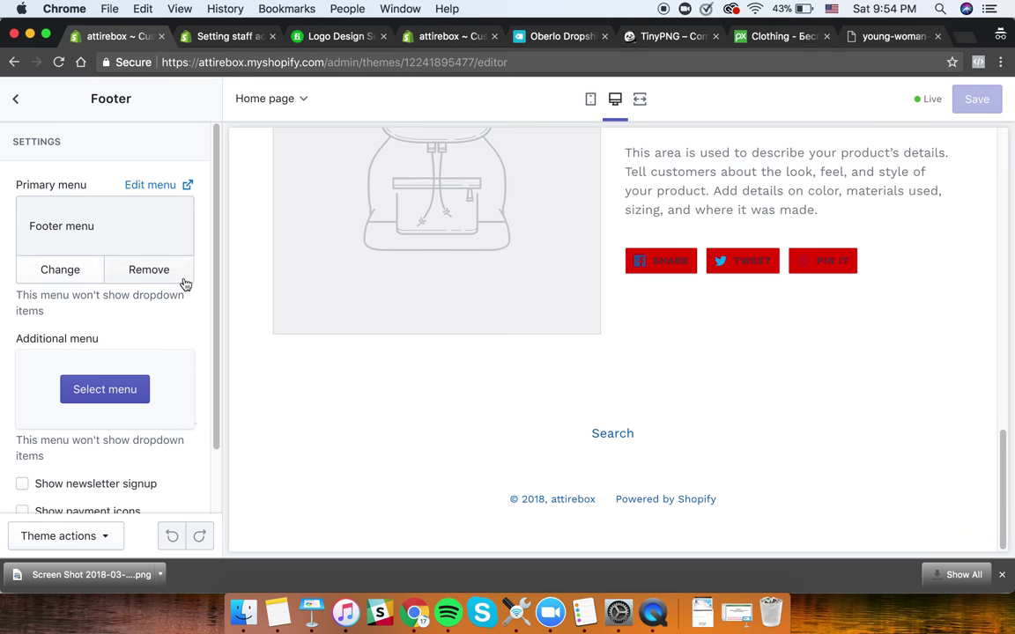
{"action": "scroll", "coordinate": [598, 293], "scroll_direction": "up", "scroll_amount": 5}
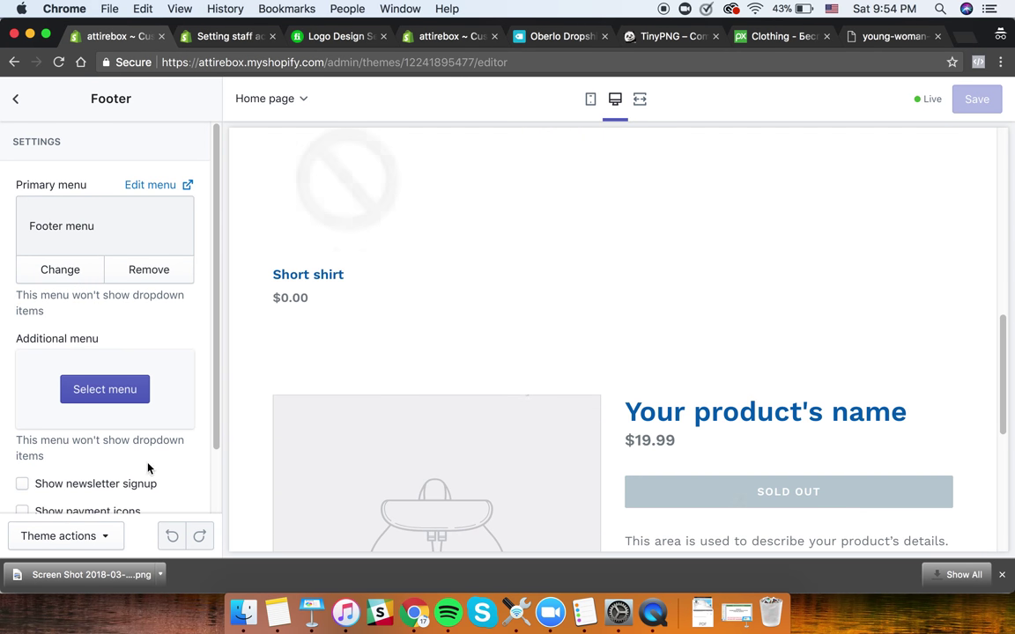
{"action": "scroll", "coordinate": [91, 392], "scroll_direction": "down", "scroll_amount": 1}
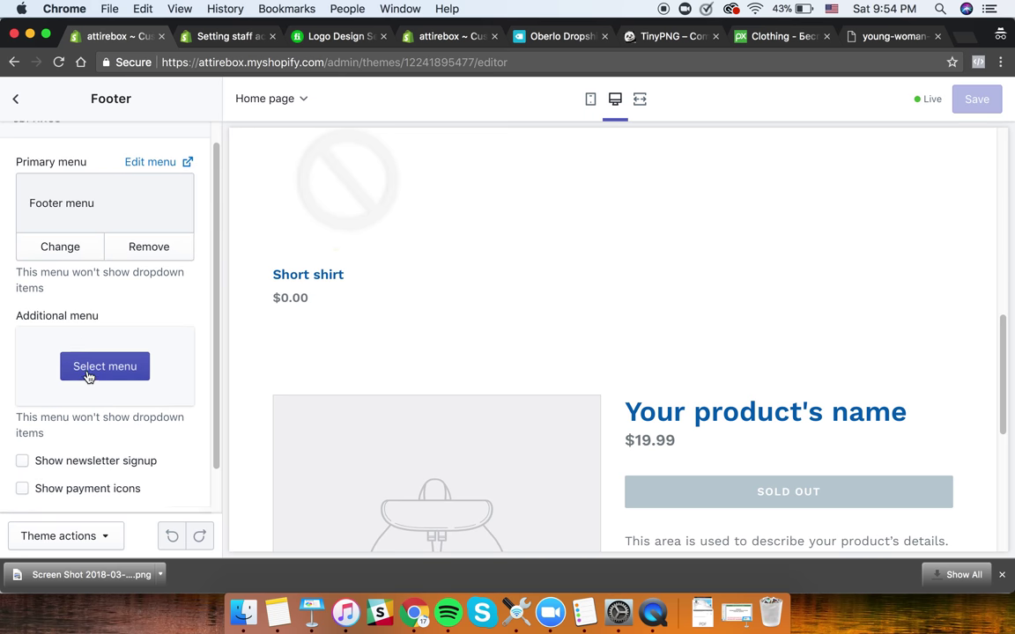
{"action": "scroll", "coordinate": [79, 291], "scroll_direction": "up", "scroll_amount": 1}
{"action": "left_click", "coordinate": [15, 102]}
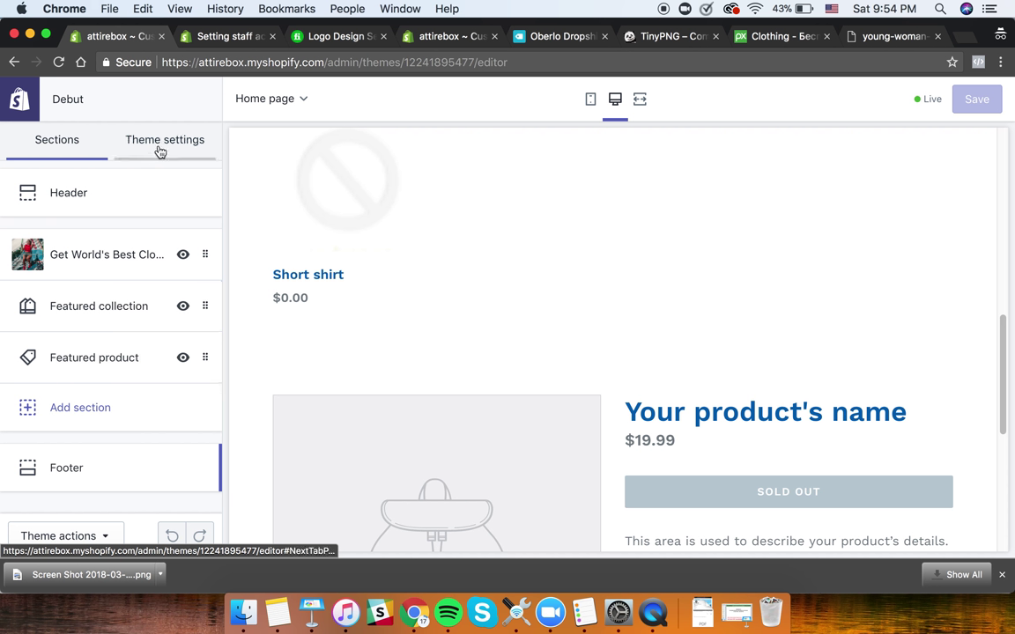
- Review the header's logo, menu and announcement bar settings
{"action": "left_click", "coordinate": [83, 204]}
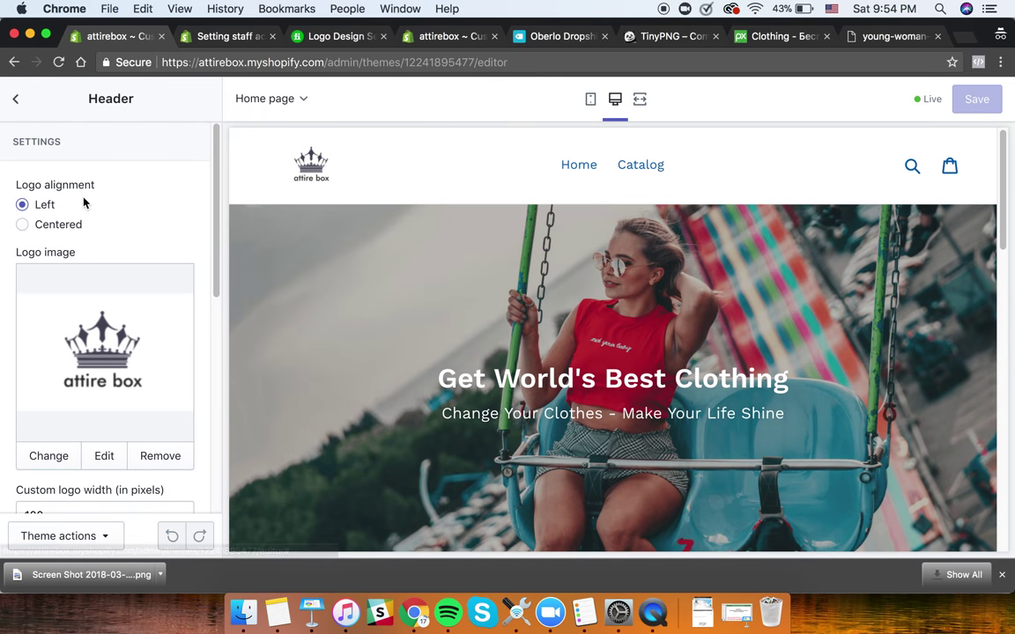
{"action": "scroll", "coordinate": [190, 335], "scroll_direction": "down", "scroll_amount": 5}
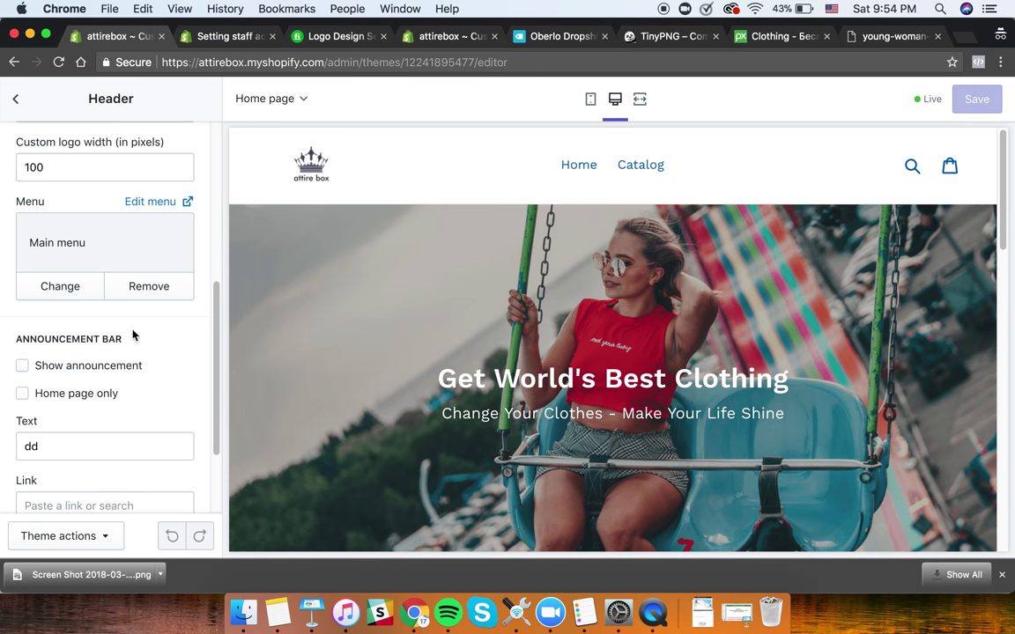
{"action": "scroll", "coordinate": [132, 282], "scroll_direction": "down", "scroll_amount": 3}
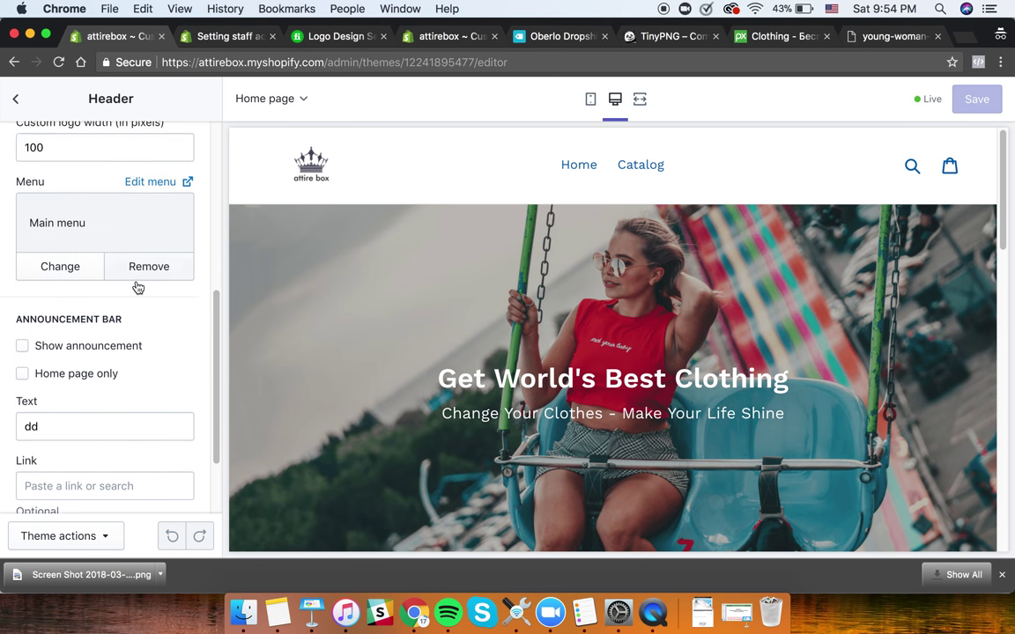
{"action": "scroll", "coordinate": [106, 385], "scroll_direction": "down", "scroll_amount": 1}
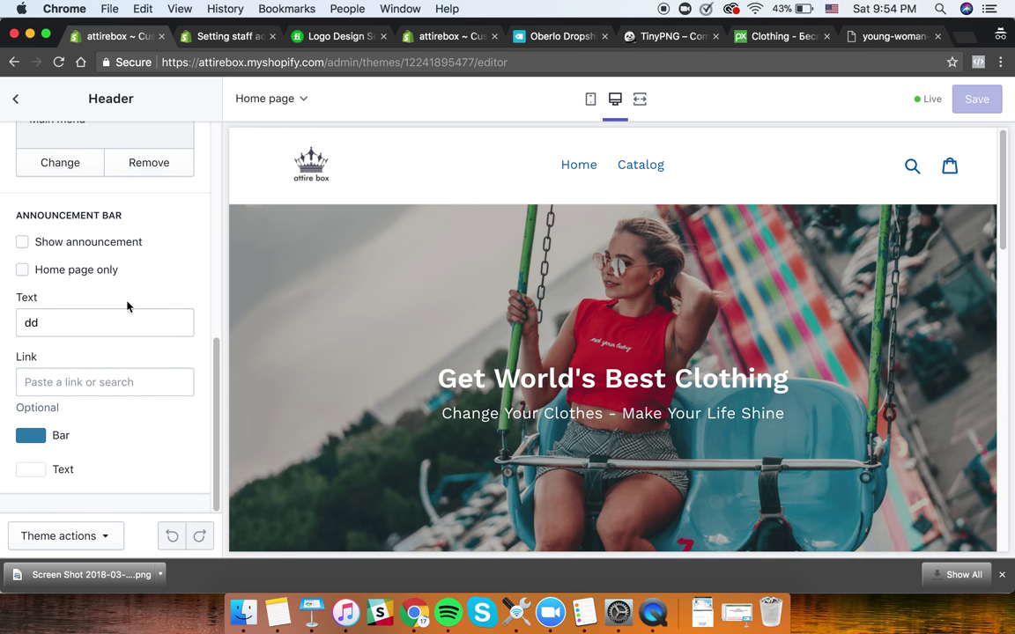
{"action": "scroll", "coordinate": [127, 297], "scroll_direction": "up", "scroll_amount": 4}
{"action": "scroll", "coordinate": [104, 275], "scroll_direction": "up", "scroll_amount": 1}
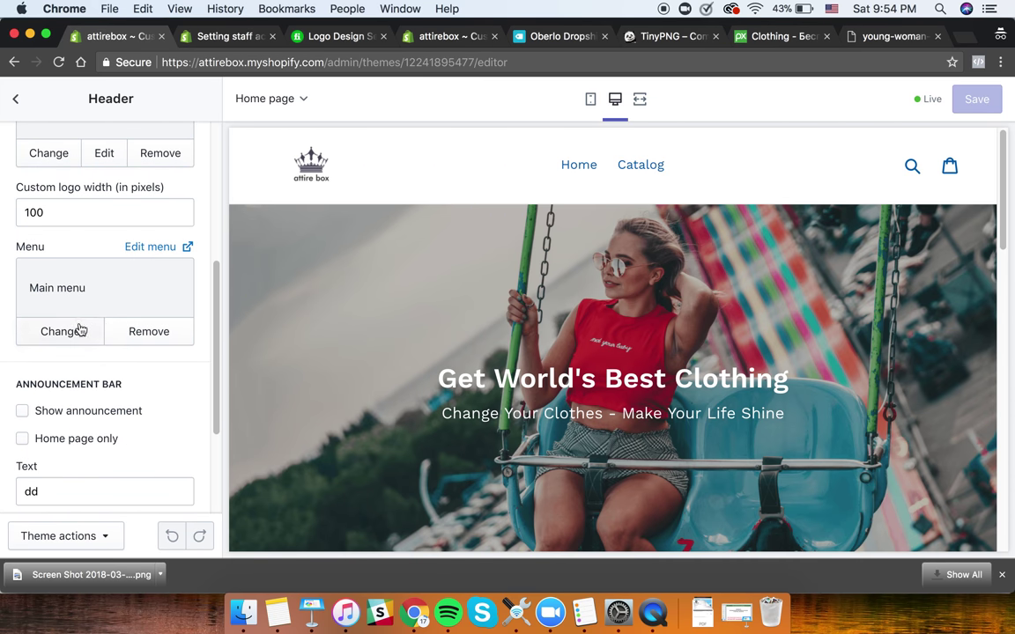
- Open the header's main menu for editing and look over its title and menu items
{"action": "left_click", "coordinate": [162, 250]}
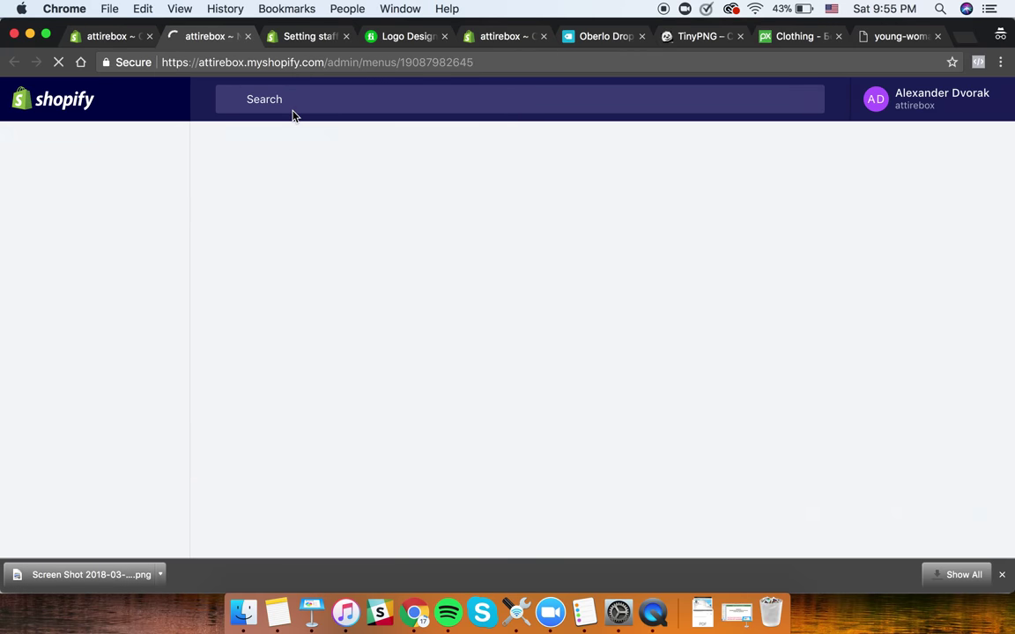
{"action": "scroll", "coordinate": [268, 201], "scroll_direction": "down", "scroll_amount": 2}
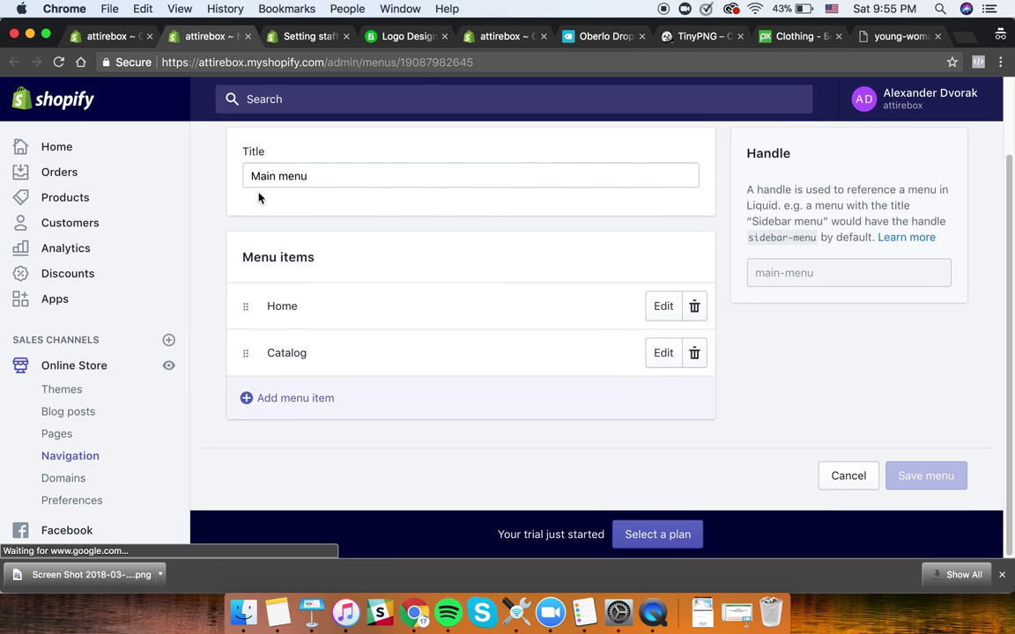
{"action": "scroll", "coordinate": [342, 319], "scroll_direction": "up", "scroll_amount": 2}
{"action": "scroll", "coordinate": [268, 296], "scroll_direction": "down", "scroll_amount": 2}
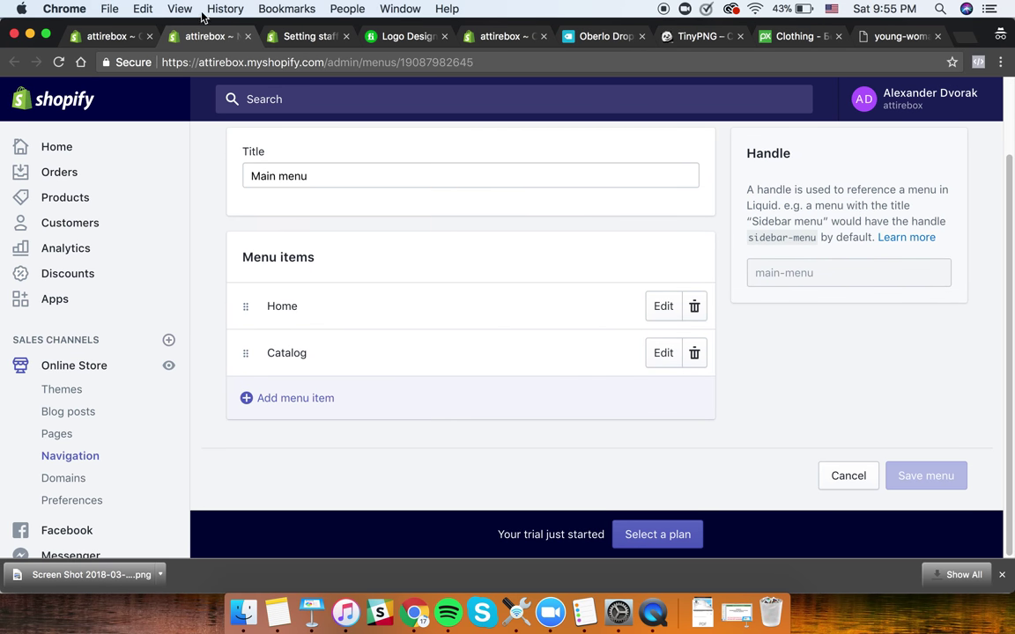
- Return to the theme editor, close the header settings and go back to the store's Themes page
{"action": "left_click", "coordinate": [110, 36]}
{"action": "scroll", "coordinate": [148, 193], "scroll_direction": "up", "scroll_amount": 3}
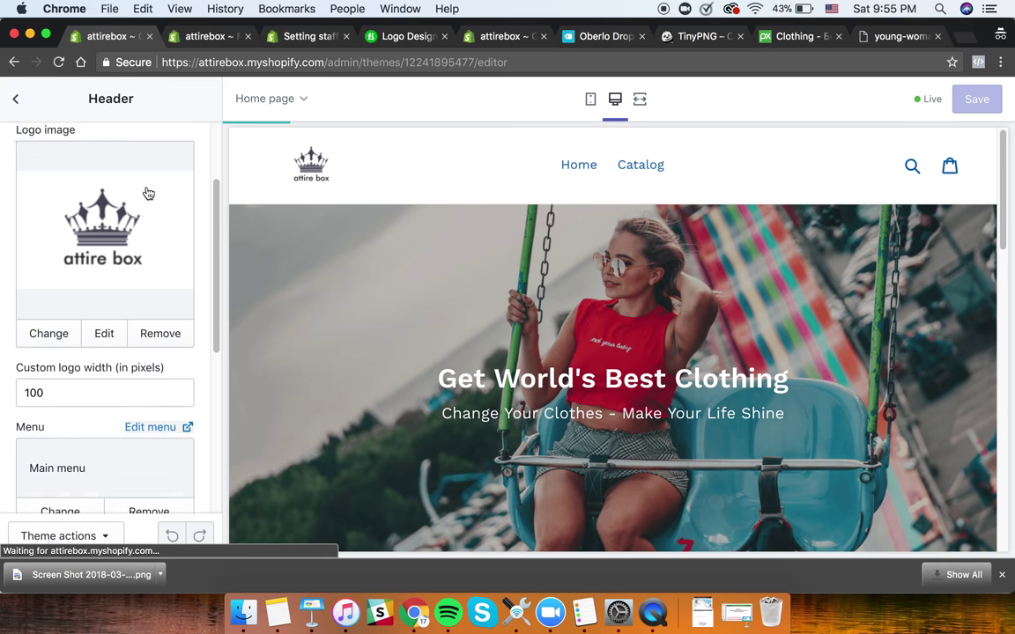
{"action": "scroll", "coordinate": [148, 193], "scroll_direction": "up", "scroll_amount": 2}
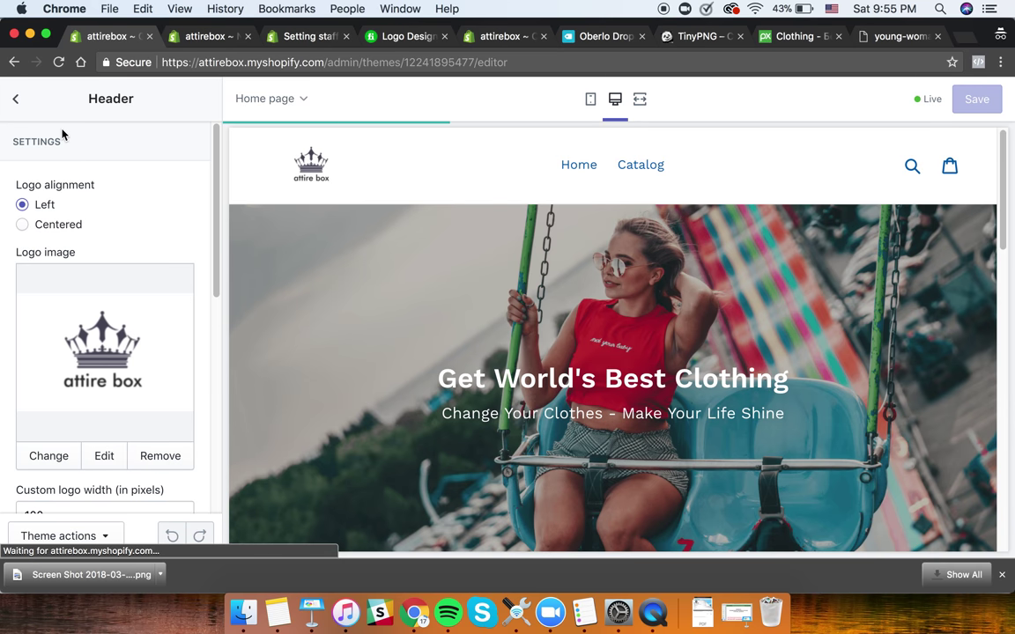
{"action": "left_click", "coordinate": [20, 102]}
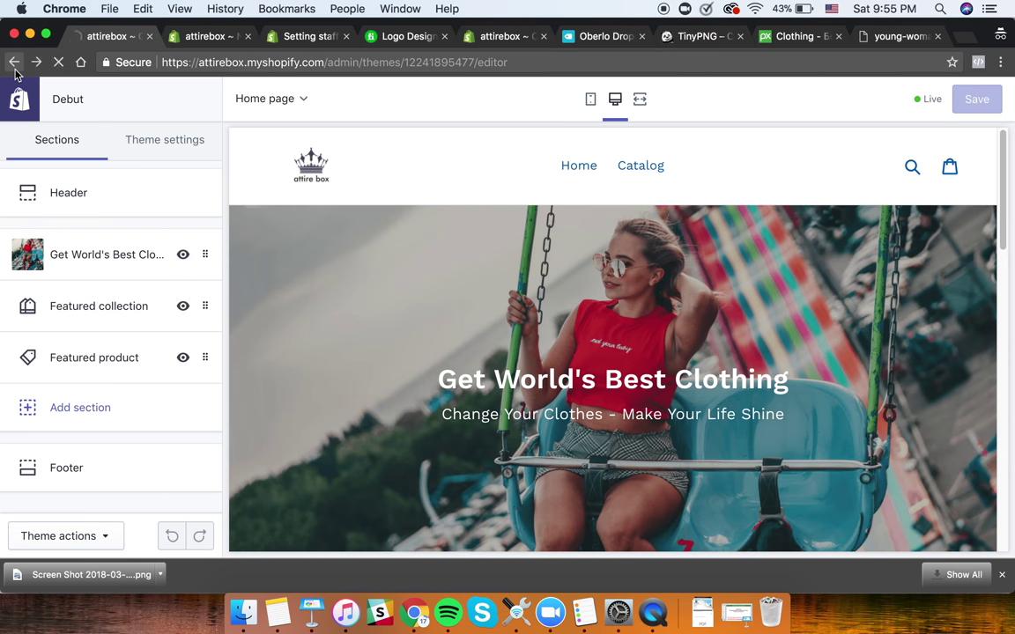
{"action": "left_click", "coordinate": [14, 63]}
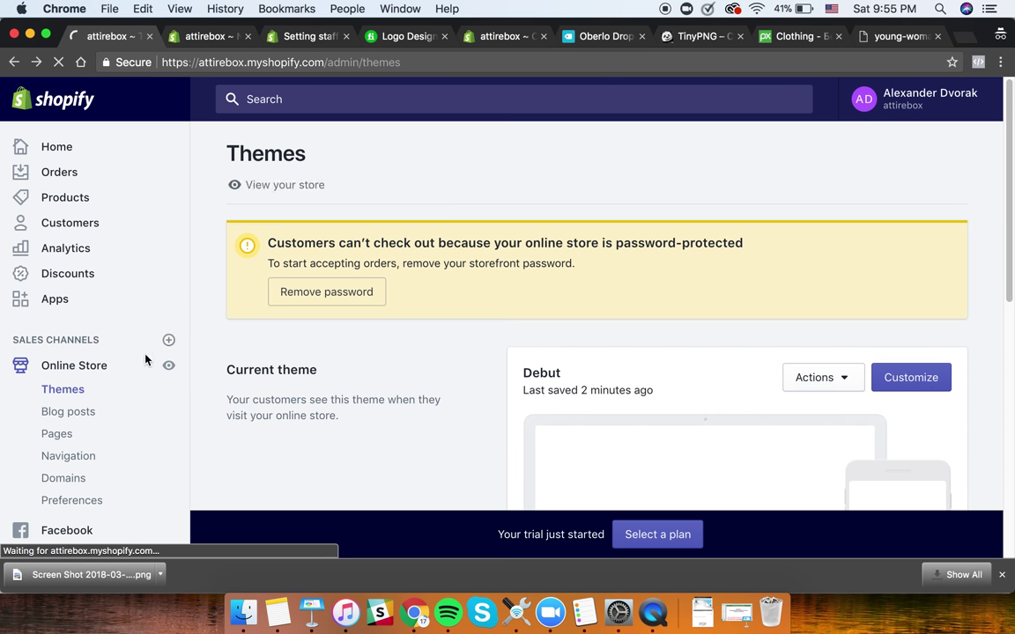
- View the live storefront's header menu and home page, and compare them with the main menu's items in the admin
{"action": "left_click", "coordinate": [169, 366]}
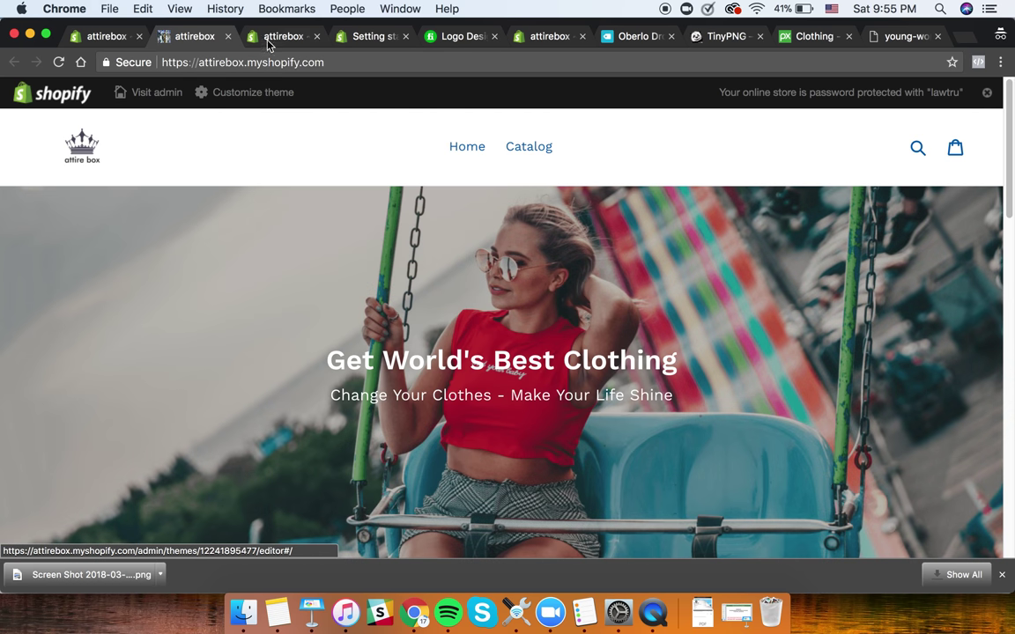
{"action": "left_click", "coordinate": [273, 40]}
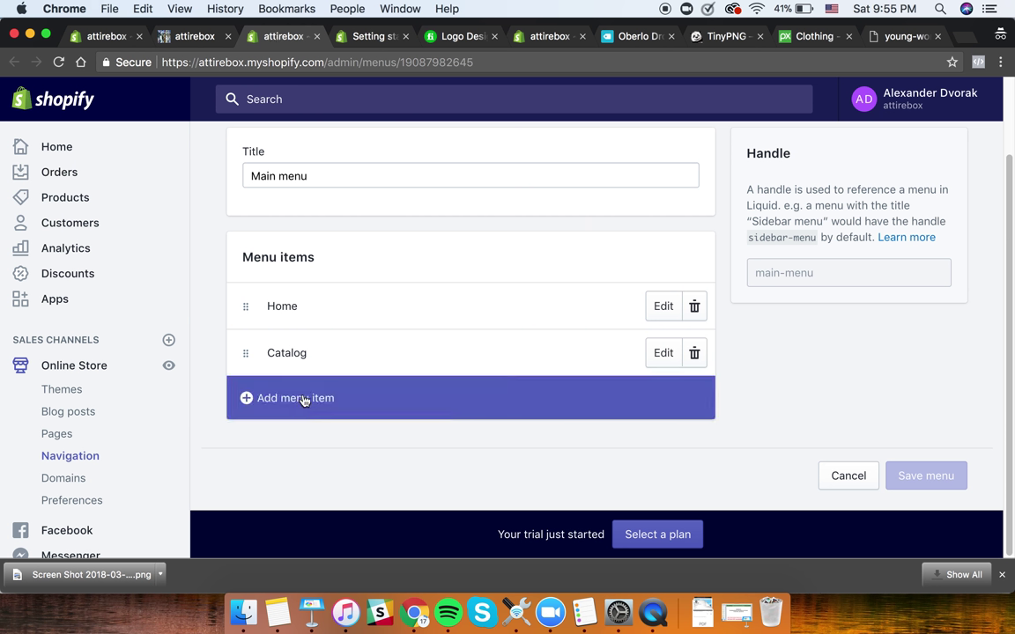
{"action": "left_click", "coordinate": [207, 36]}
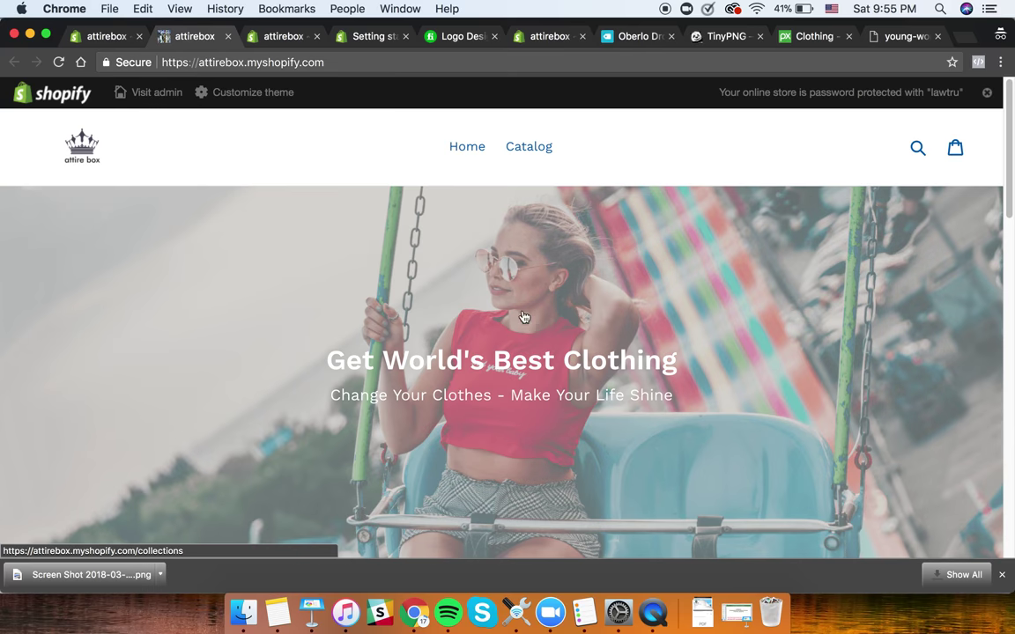
{"action": "scroll", "coordinate": [591, 332], "scroll_direction": "down", "scroll_amount": 10}
{"action": "scroll", "coordinate": [503, 297], "scroll_direction": "up", "scroll_amount": 10}
{"action": "key", "text": "ctrl+Tab"}
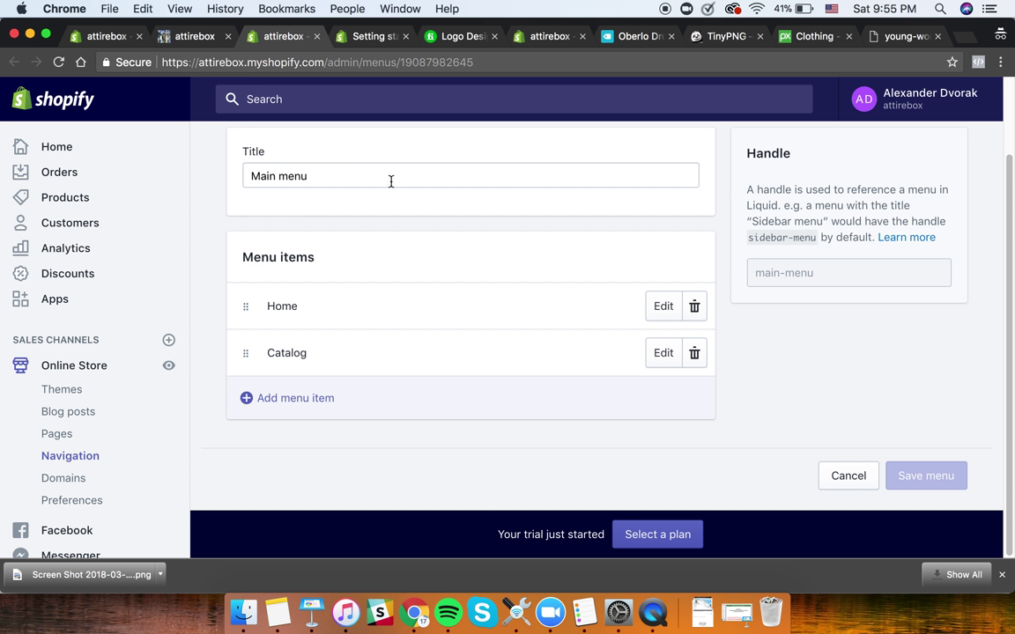
- Rename the main menu's Catalog item to "Bestselling products", keeping its All Products link
{"action": "left_click", "coordinate": [313, 176]}
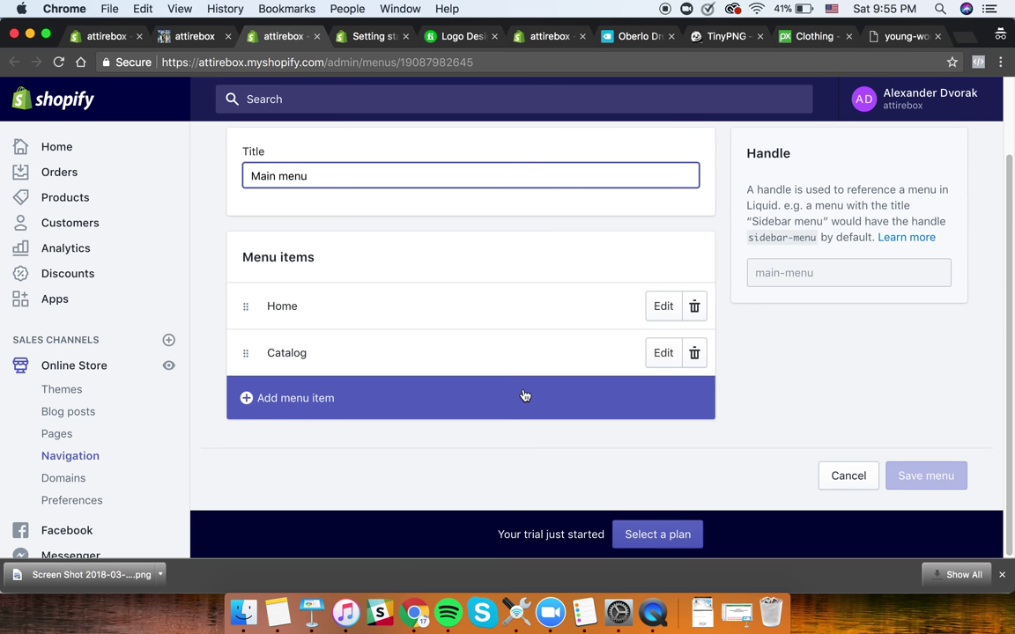
{"action": "left_click", "coordinate": [661, 356]}
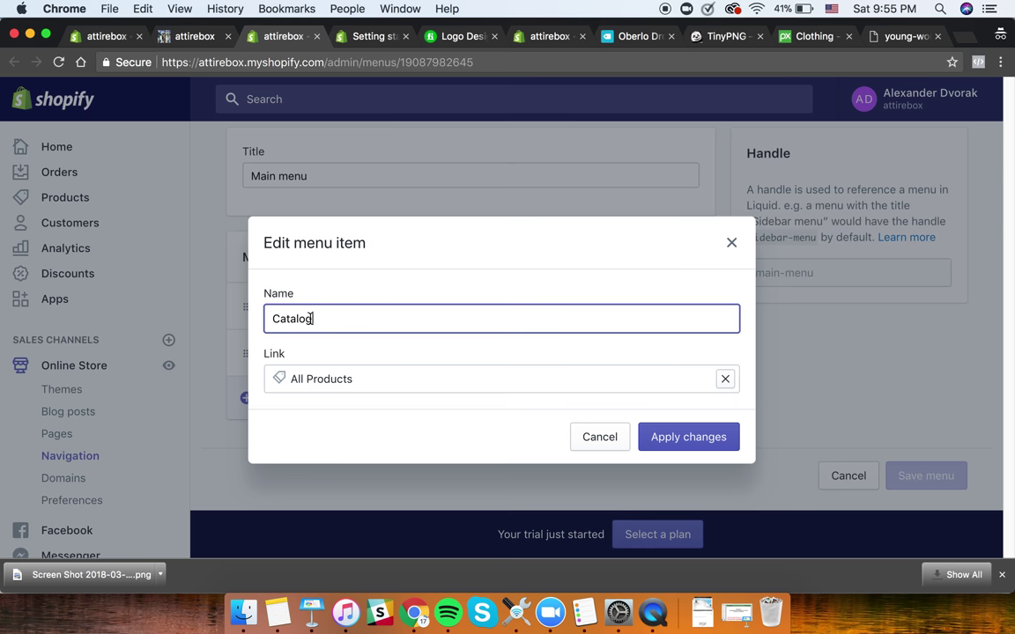
{"action": "double_click", "coordinate": [311, 319]}
{"action": "type", "text": "Bestselling products"}
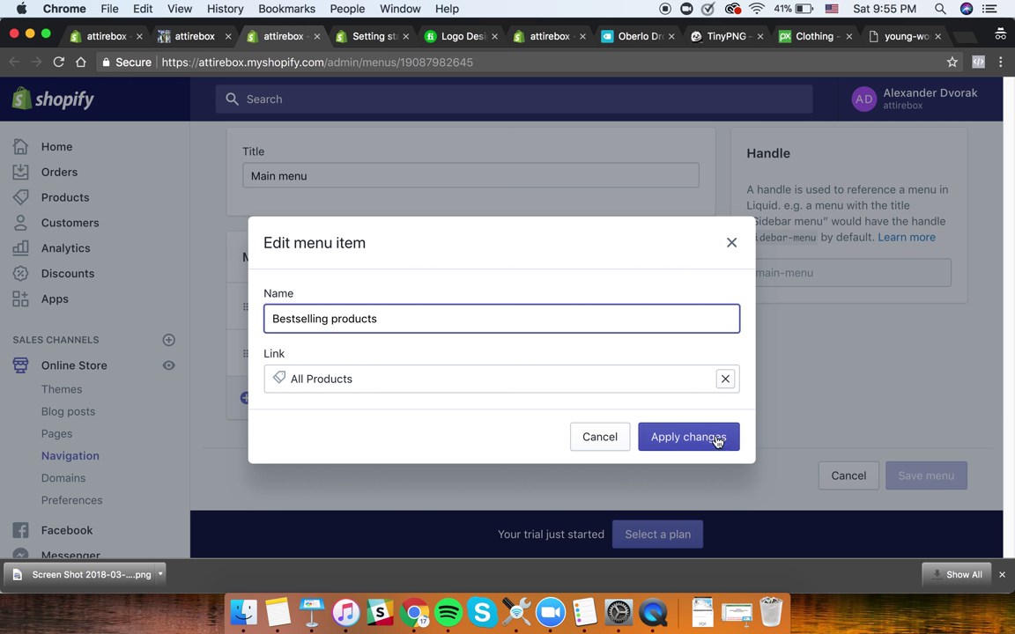
{"action": "left_click", "coordinate": [715, 438]}
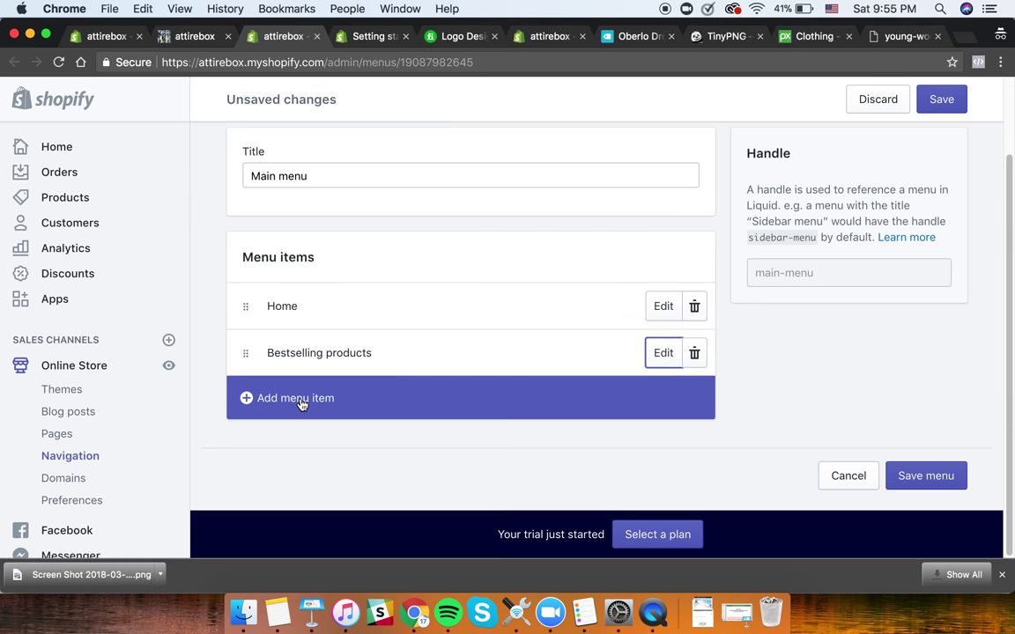
- Create a new main menu item named "On sale" and try to add it without a link
{"action": "left_click", "coordinate": [299, 401]}
{"action": "left_click", "coordinate": [345, 318]}
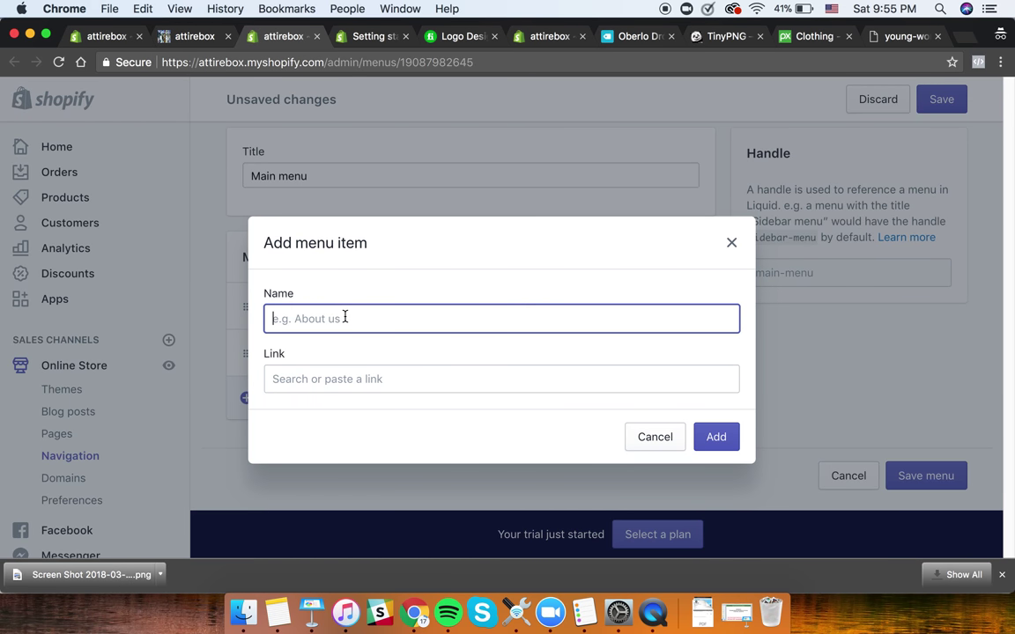
{"action": "type", "text": "The"}
{"action": "key", "text": "BackSpace"}
{"action": "type", "text": "On sale"}
{"action": "left_click", "coordinate": [719, 444]}
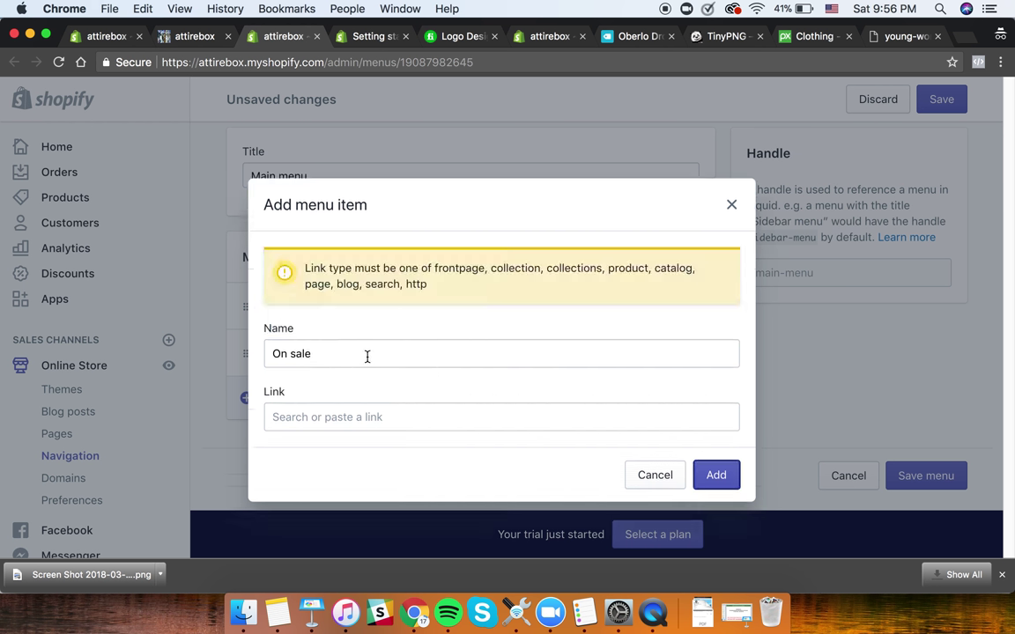
- Link the "On sale" item to All Products and add it to the main menu
{"action": "left_click", "coordinate": [344, 419]}
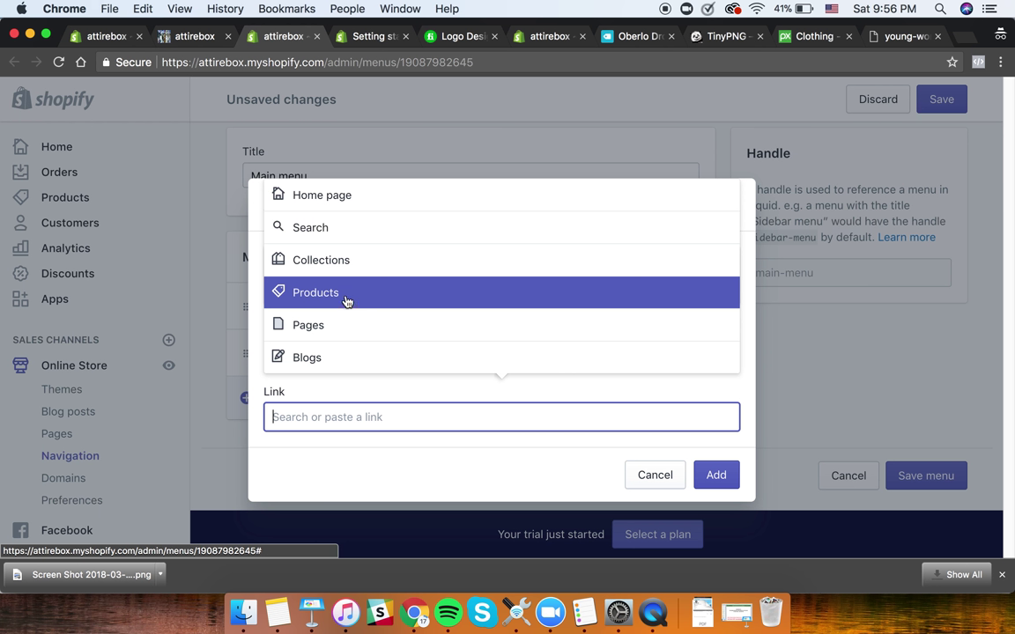
{"action": "left_click", "coordinate": [347, 297]}
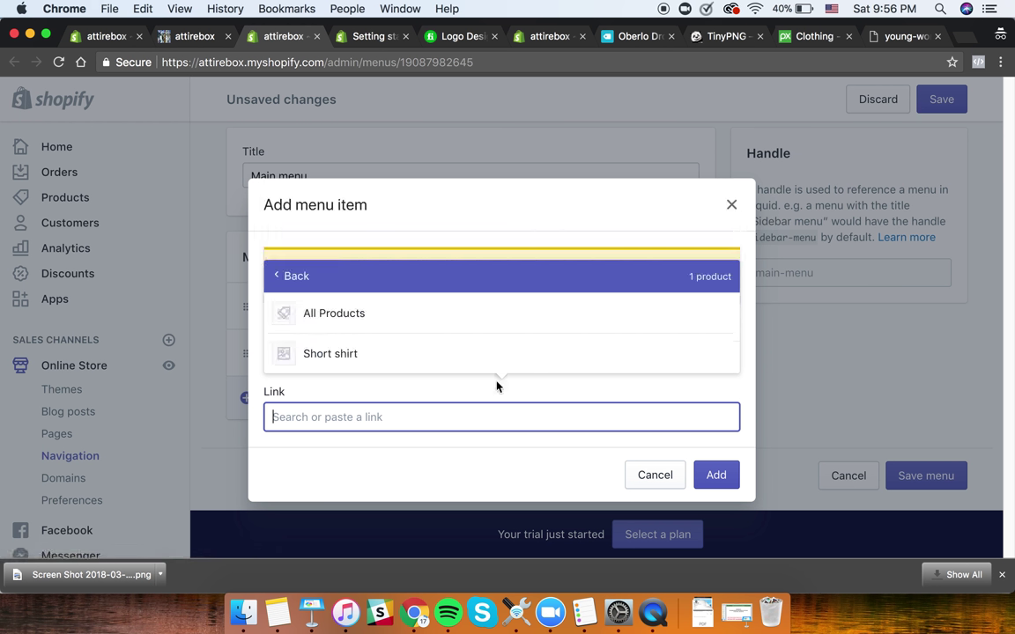
{"action": "left_click", "coordinate": [450, 460]}
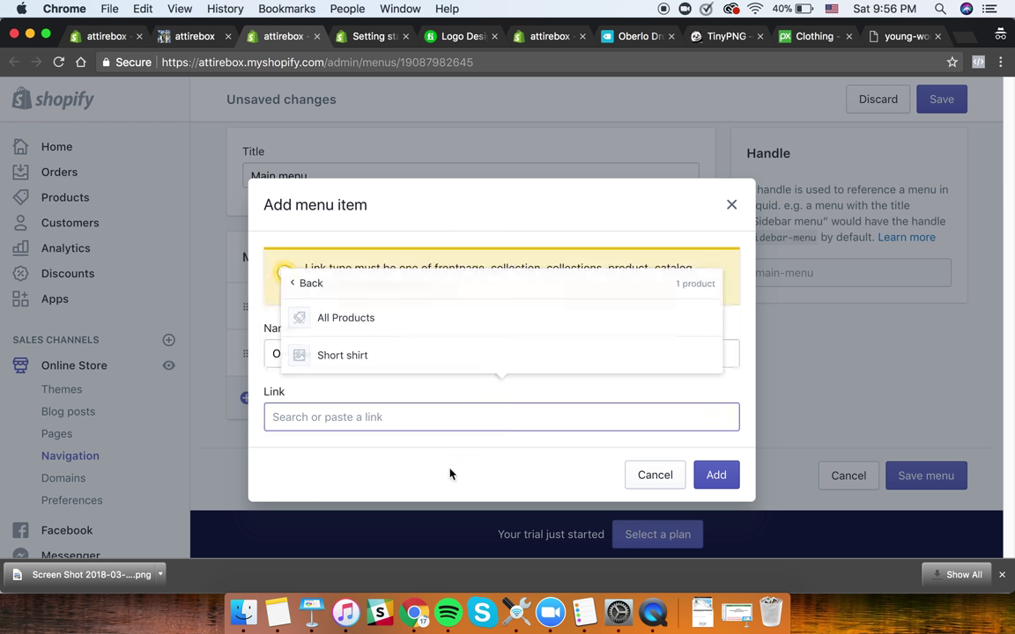
{"action": "left_click", "coordinate": [373, 420]}
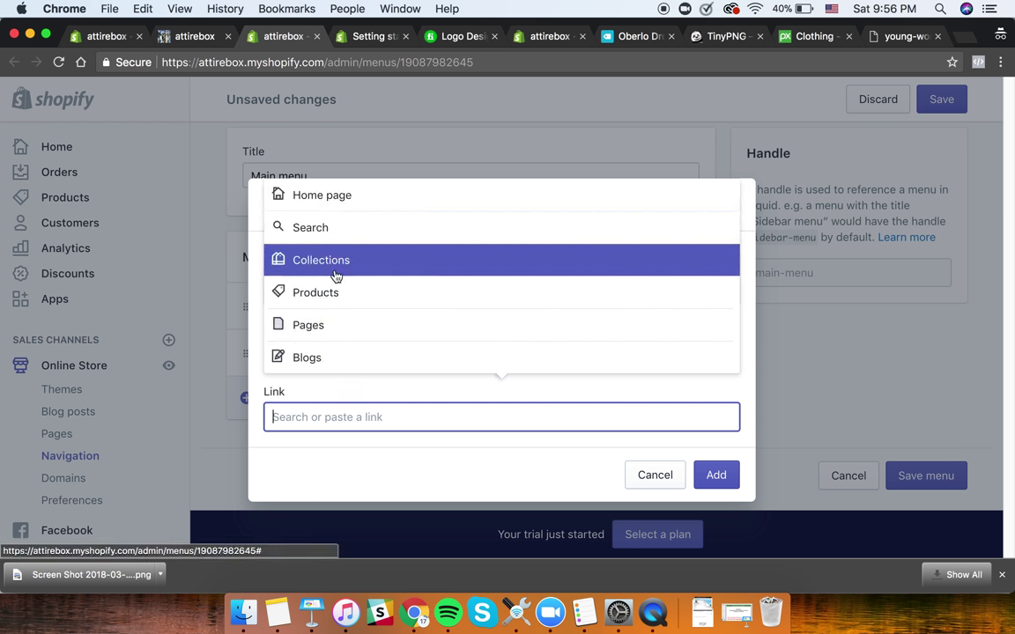
{"action": "left_click", "coordinate": [337, 297]}
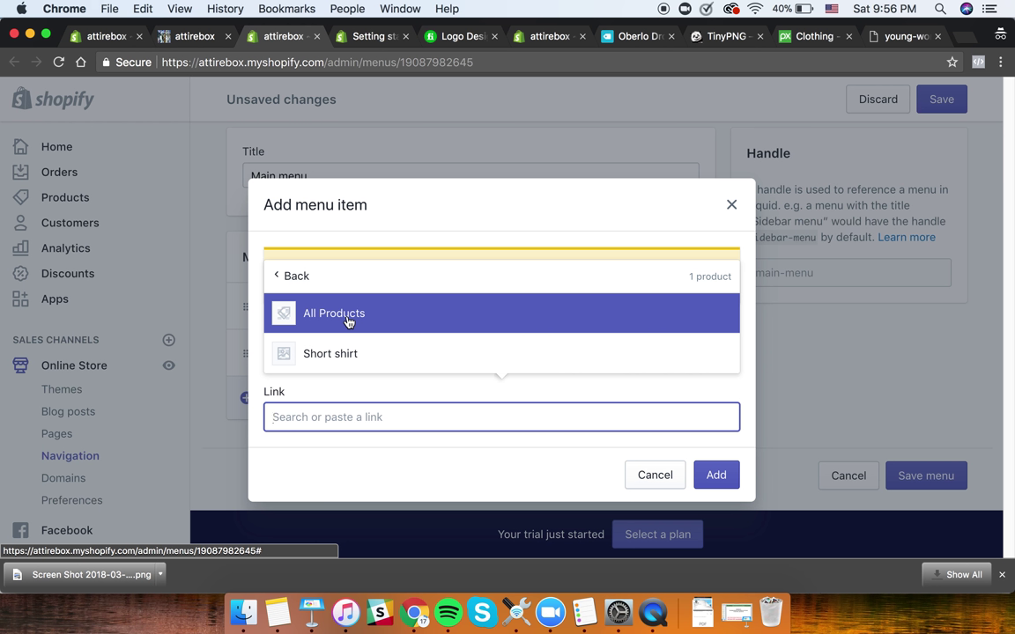
{"action": "left_click", "coordinate": [351, 326]}
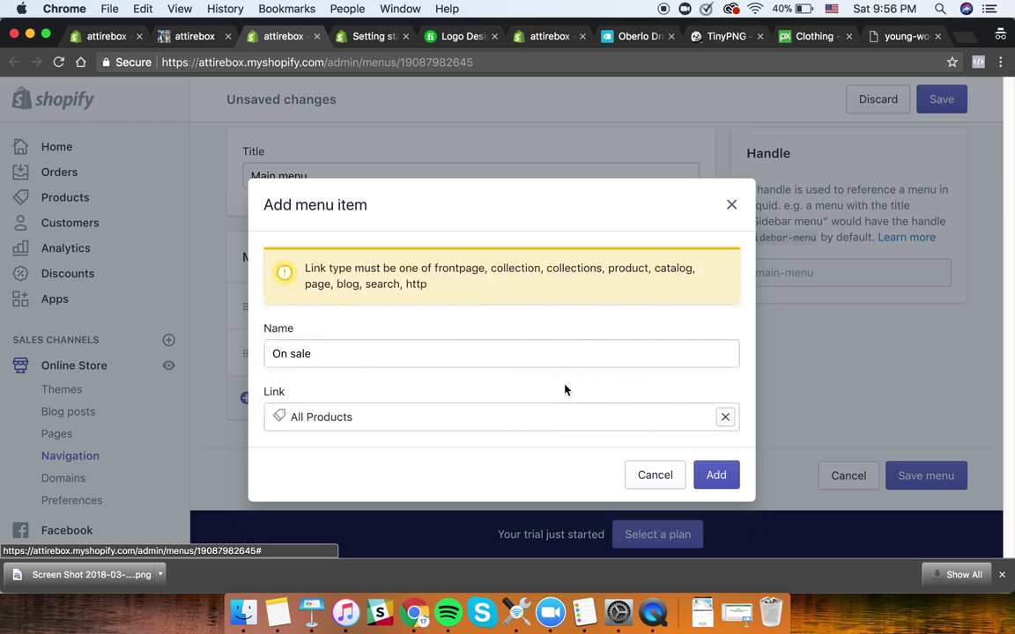
{"action": "left_click", "coordinate": [715, 476]}
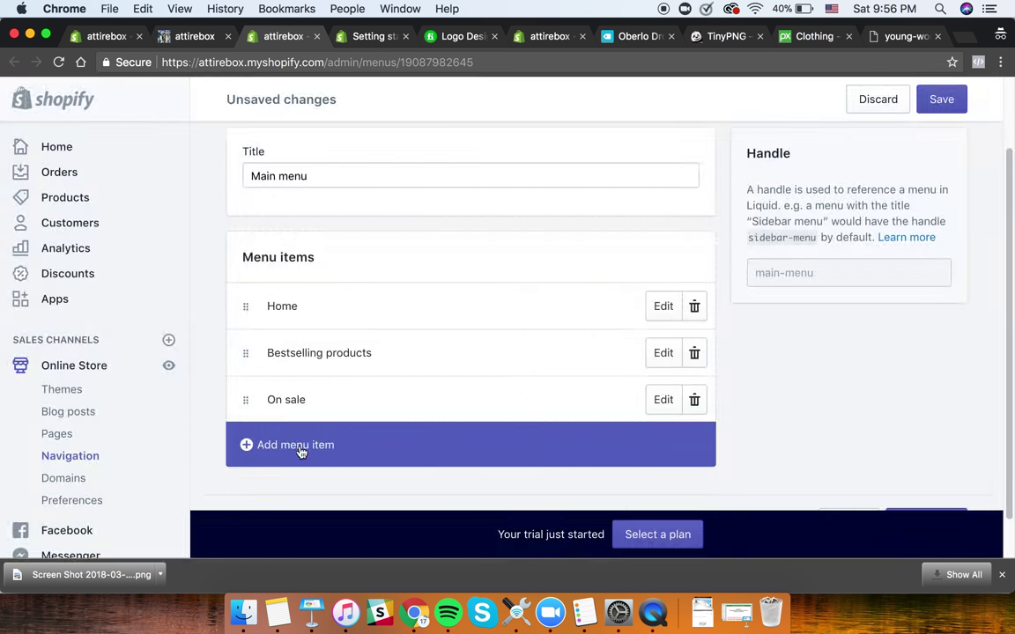
{"action": "left_click", "coordinate": [302, 458]}
{"action": "left_click", "coordinate": [354, 319]}
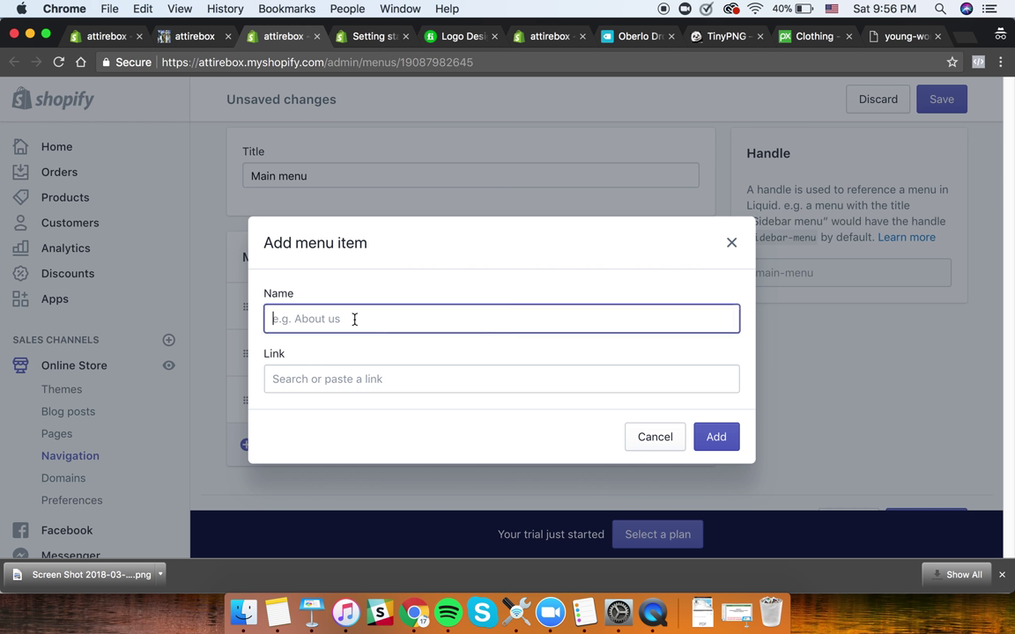
{"action": "type", "text": "About Us"}
{"action": "left_click", "coordinate": [352, 370]}
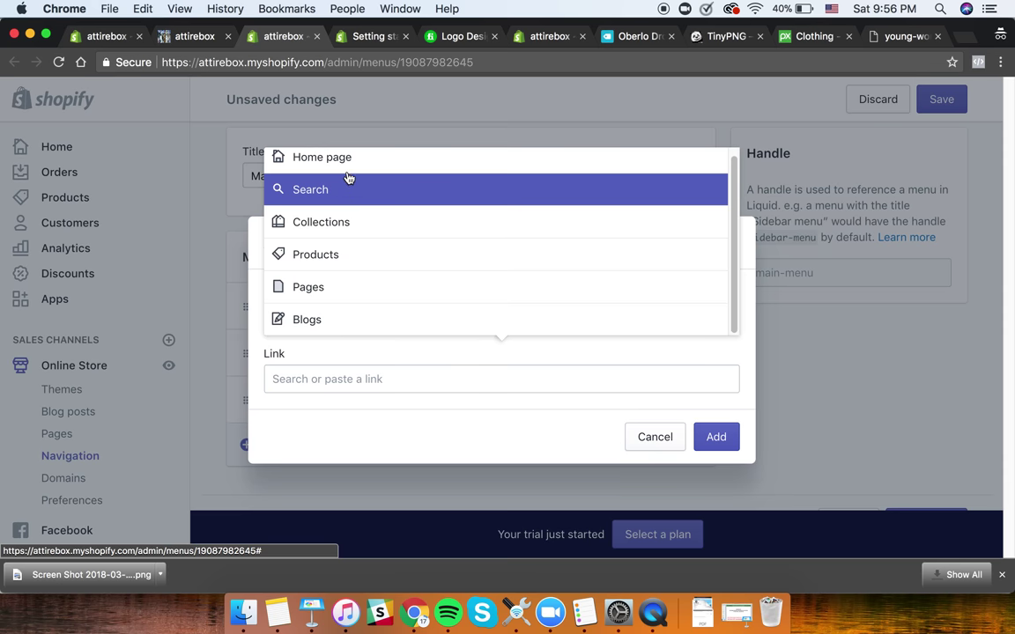
{"action": "left_click", "coordinate": [367, 301]}
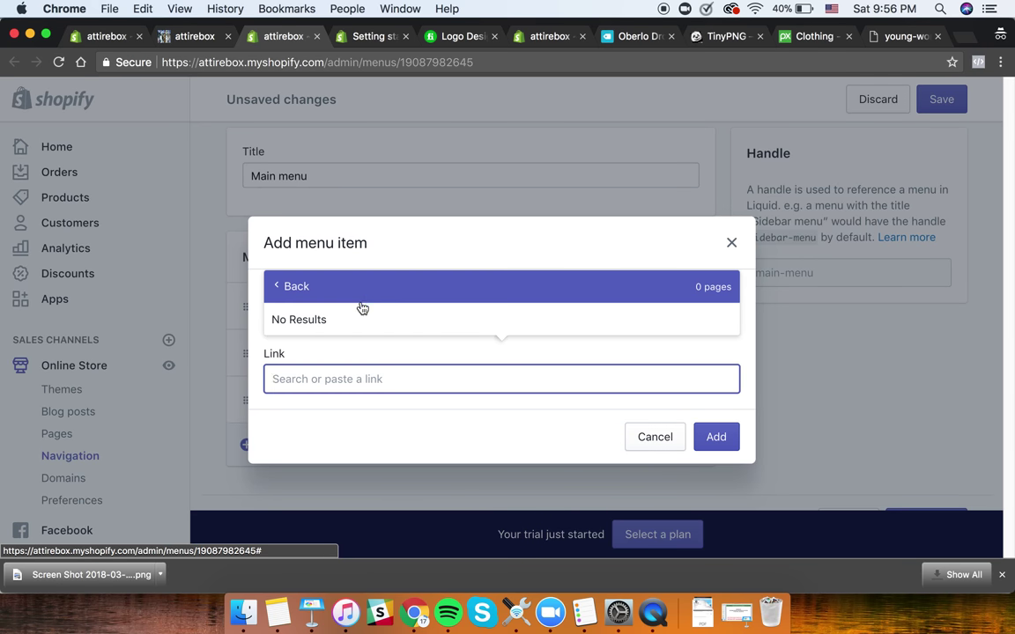
{"action": "left_click", "coordinate": [335, 293]}
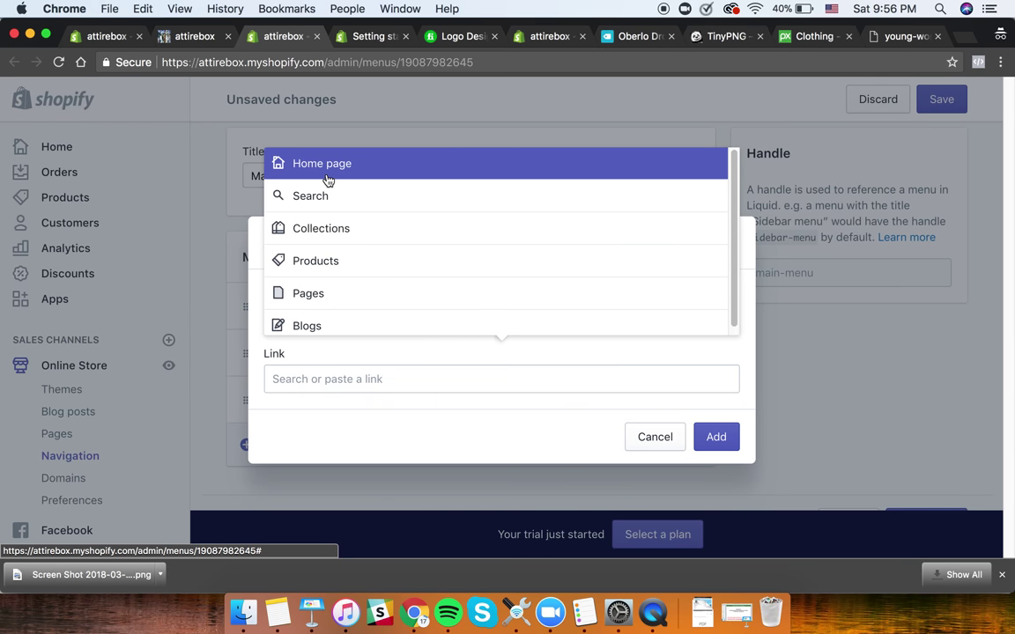
{"action": "left_click", "coordinate": [304, 119]}
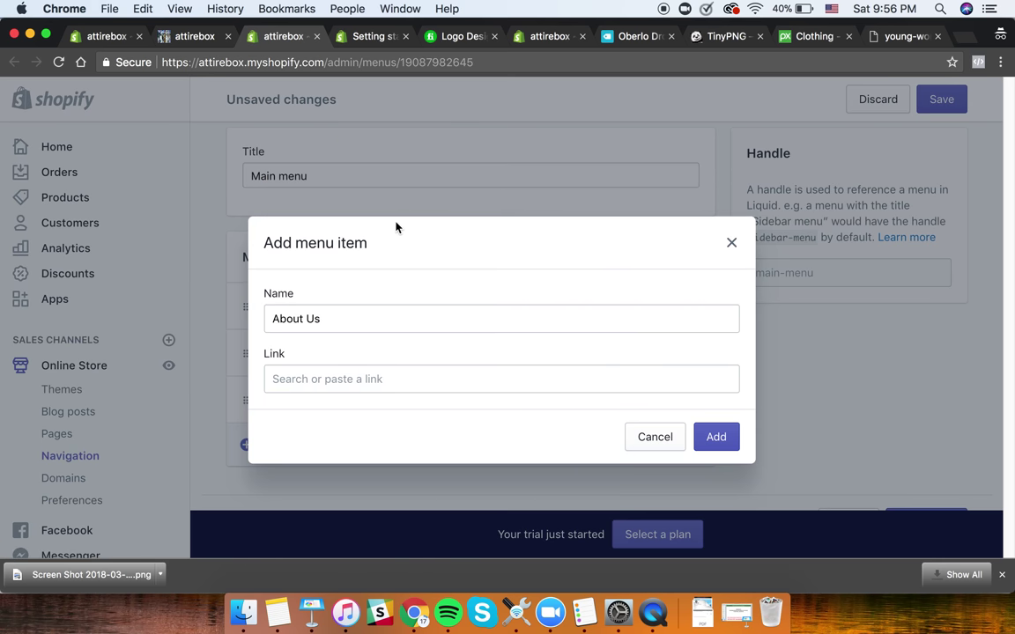
{"action": "left_click", "coordinate": [655, 437]}
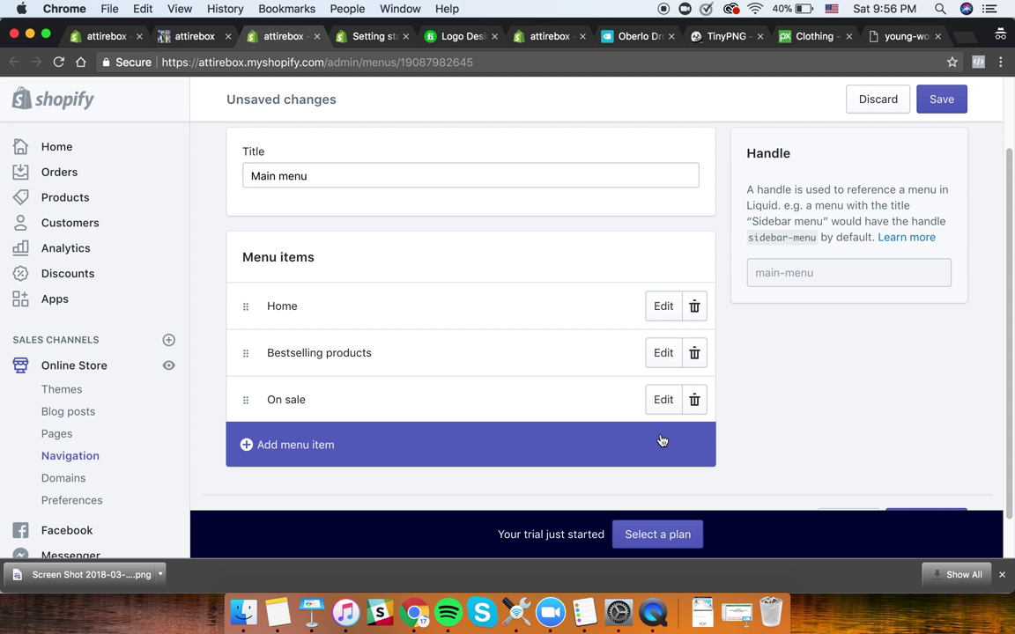
- Open a blank browser tab, return to the main menu's editing page and save the menu changes
{"action": "left_click", "coordinate": [967, 39]}
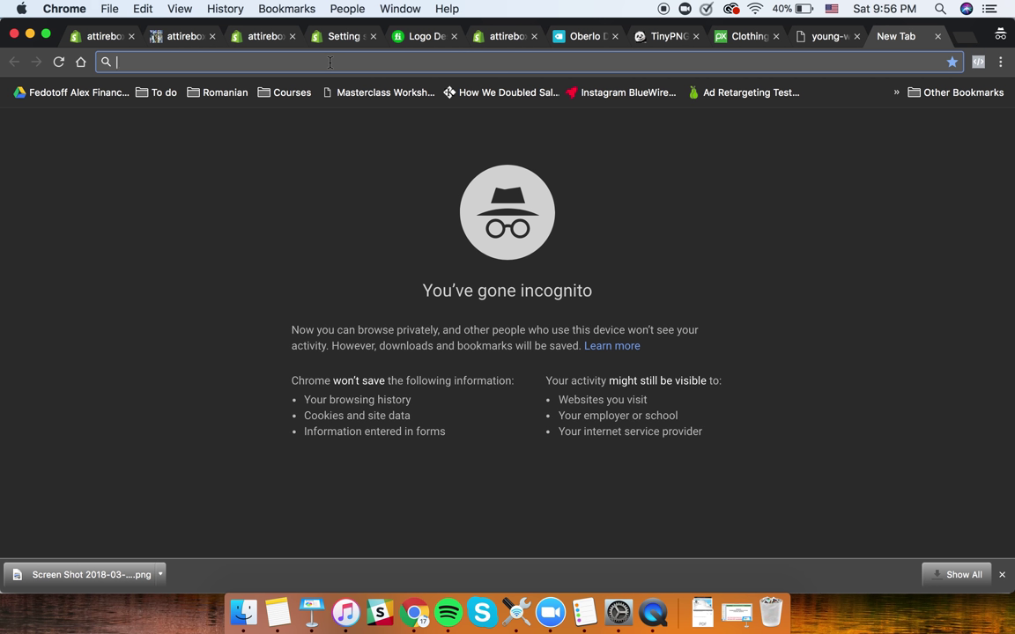
{"action": "left_click", "coordinate": [167, 35]}
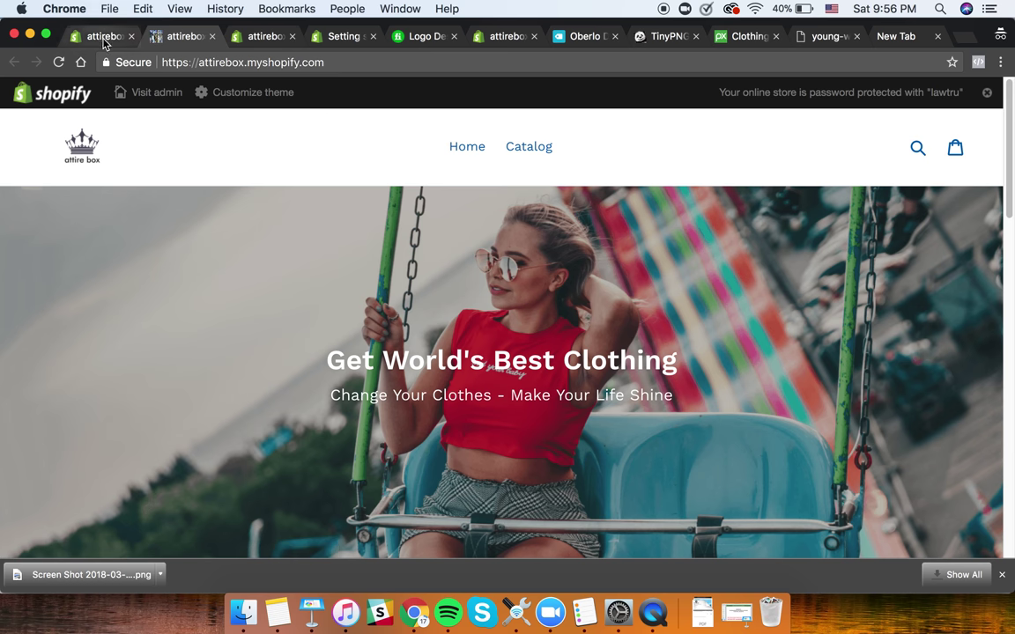
{"action": "left_click", "coordinate": [103, 40]}
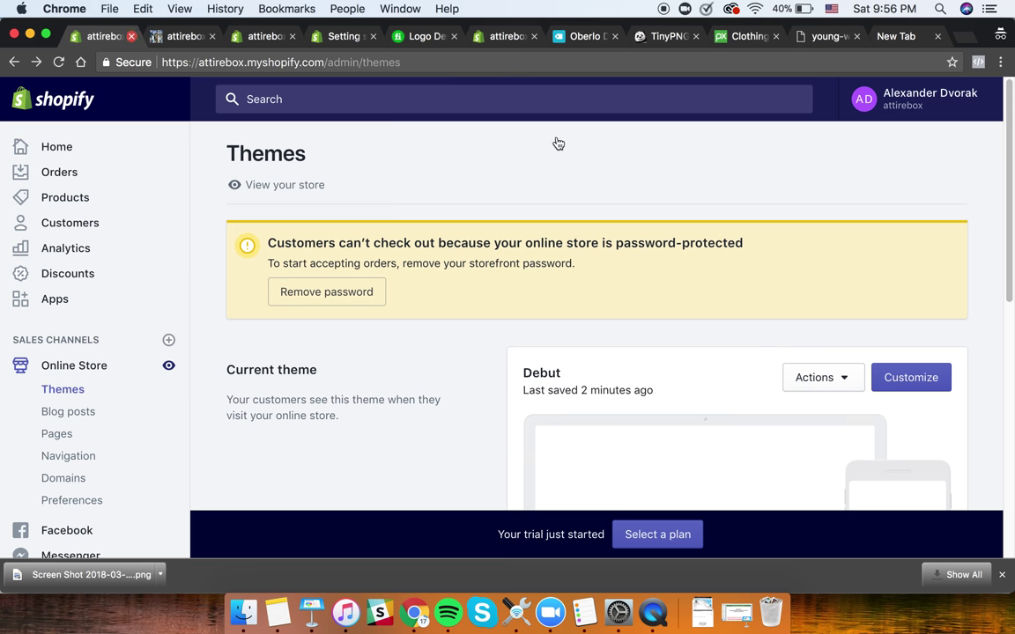
{"action": "left_click", "coordinate": [262, 36]}
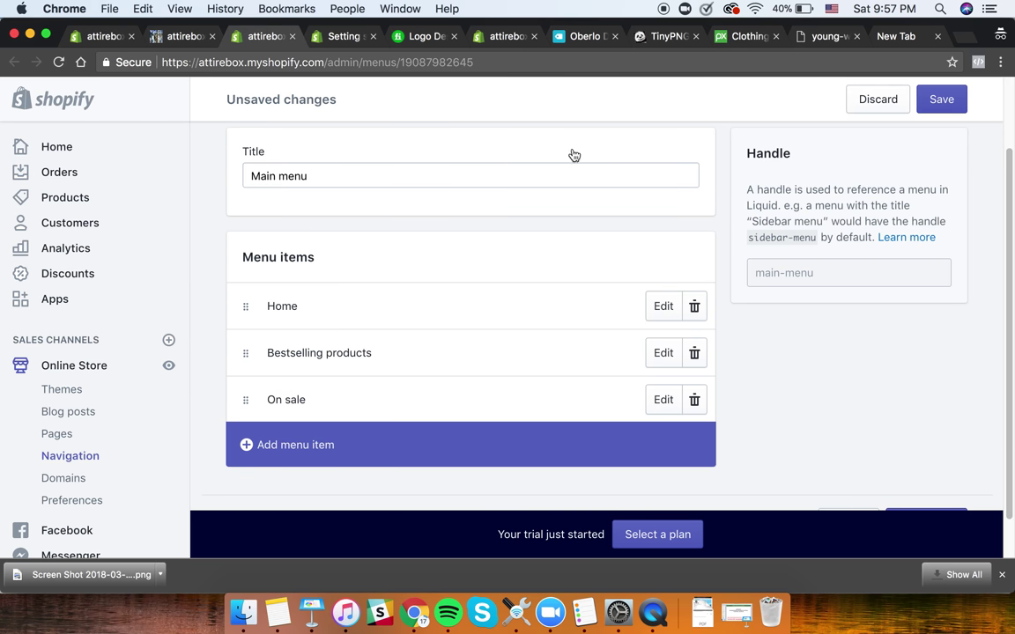
{"action": "left_click", "coordinate": [938, 102]}
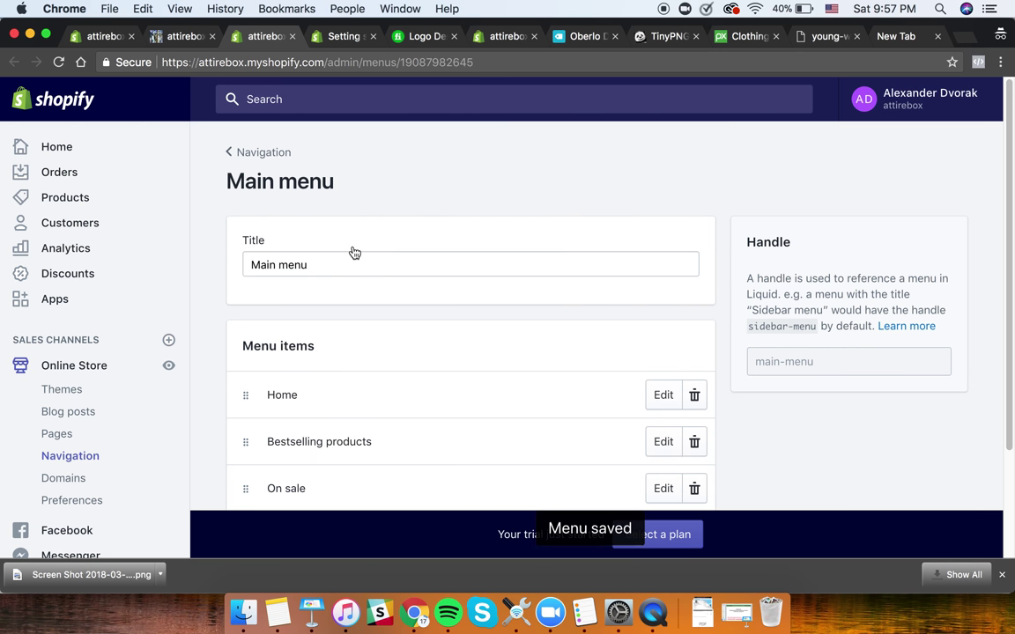
- Go back to the Navigation page and review the footer and main menus listed there
{"action": "left_click", "coordinate": [262, 153]}
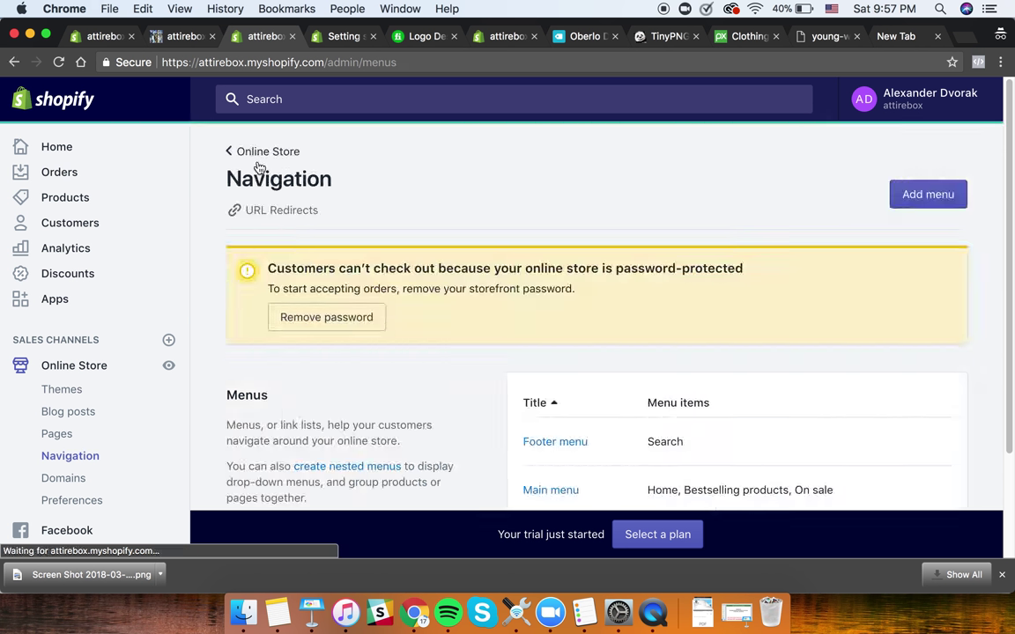
{"action": "scroll", "coordinate": [611, 358], "scroll_direction": "down", "scroll_amount": 3}
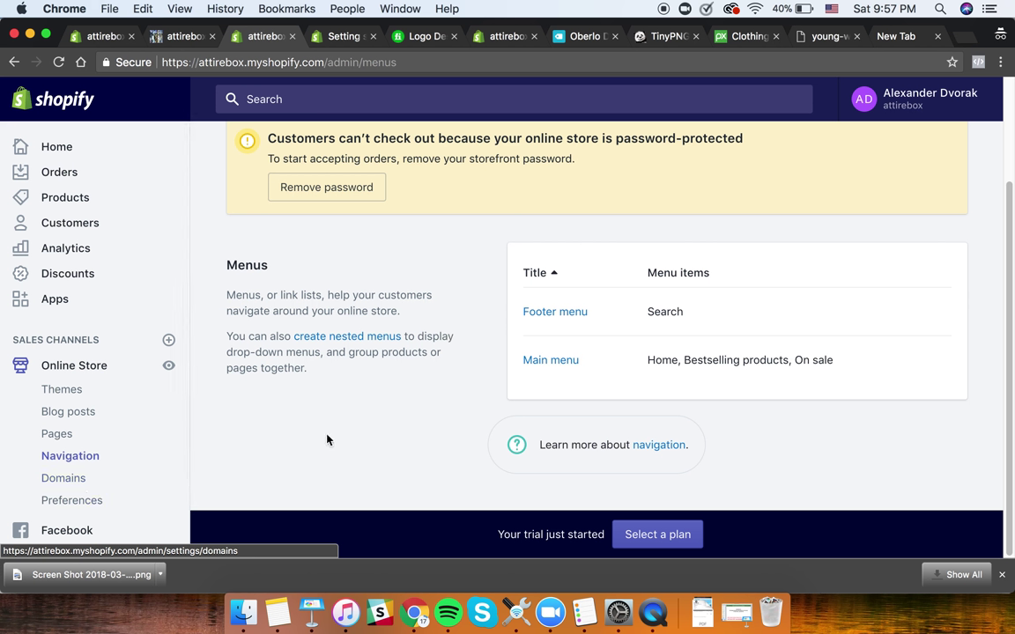
{"action": "scroll", "coordinate": [335, 431], "scroll_direction": "up", "scroll_amount": 3}
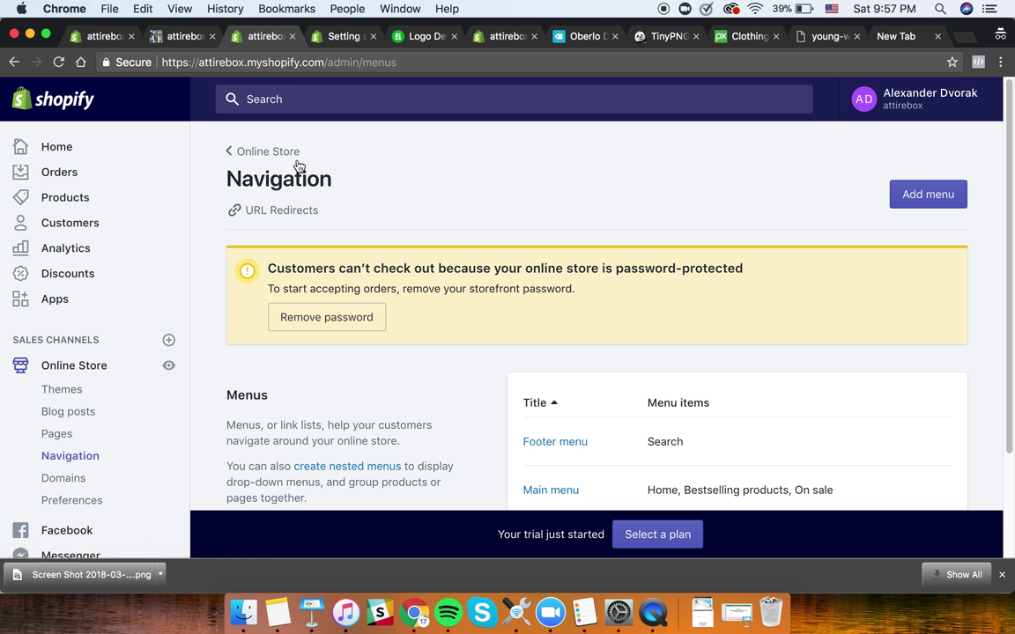
- Open aliexpress.com in the blank browser tab and move that tab directly after the live storefront's tab
{"action": "left_click", "coordinate": [912, 38]}
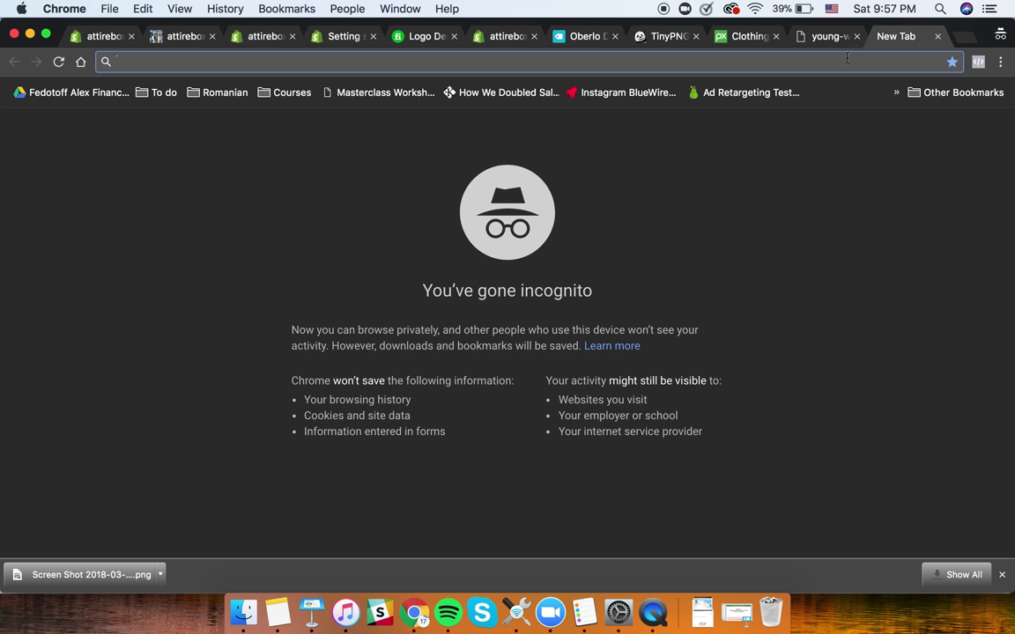
{"action": "type", "text": "aliexpress.com"}
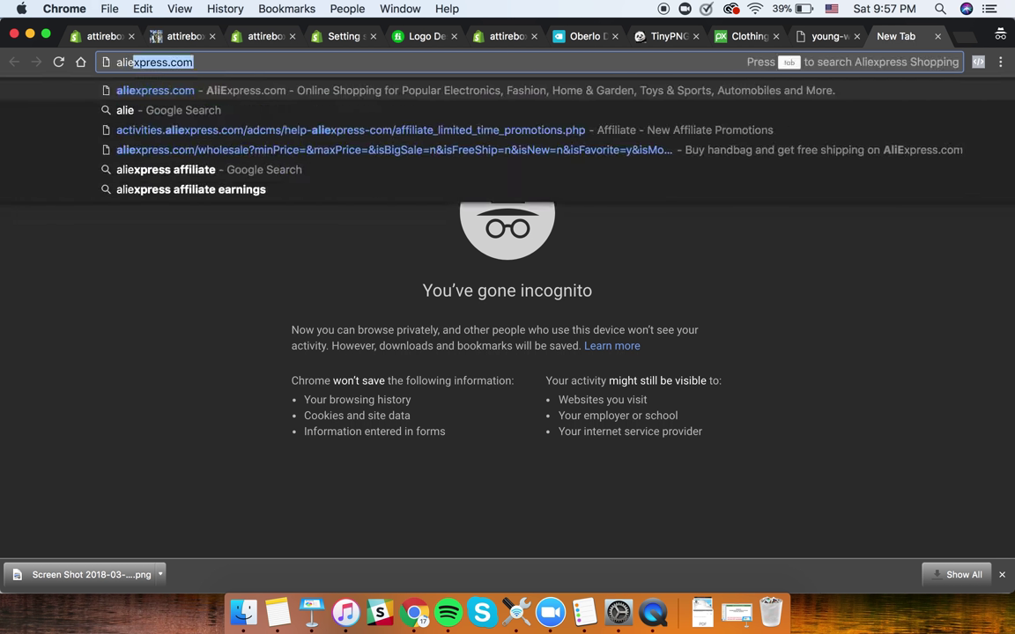
{"action": "key", "text": "Return"}
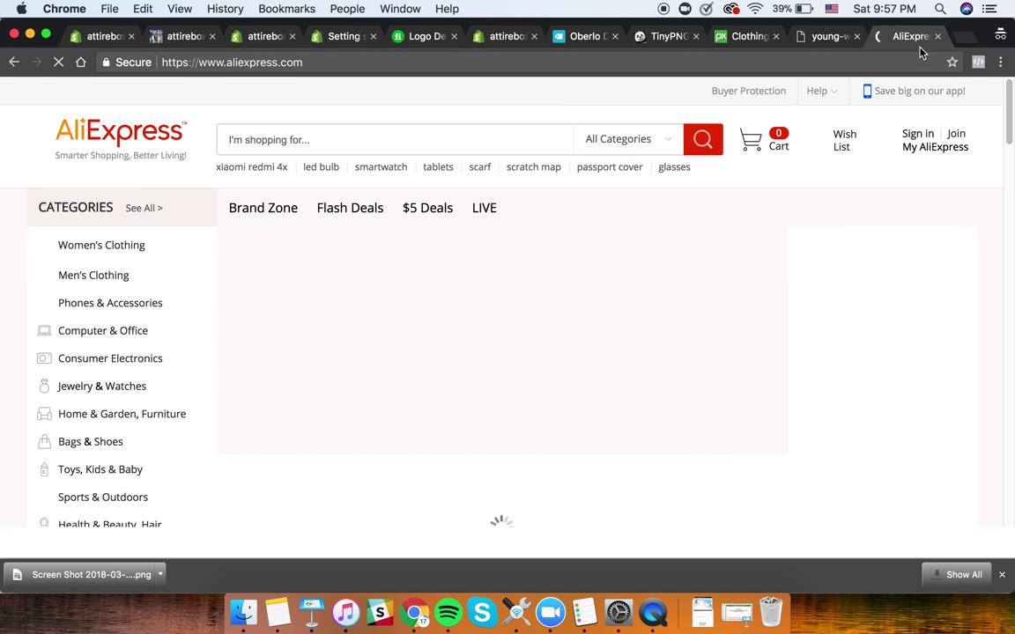
{"action": "left_click_drag", "start_coordinate": [890, 36], "coordinate": [239, 37]}
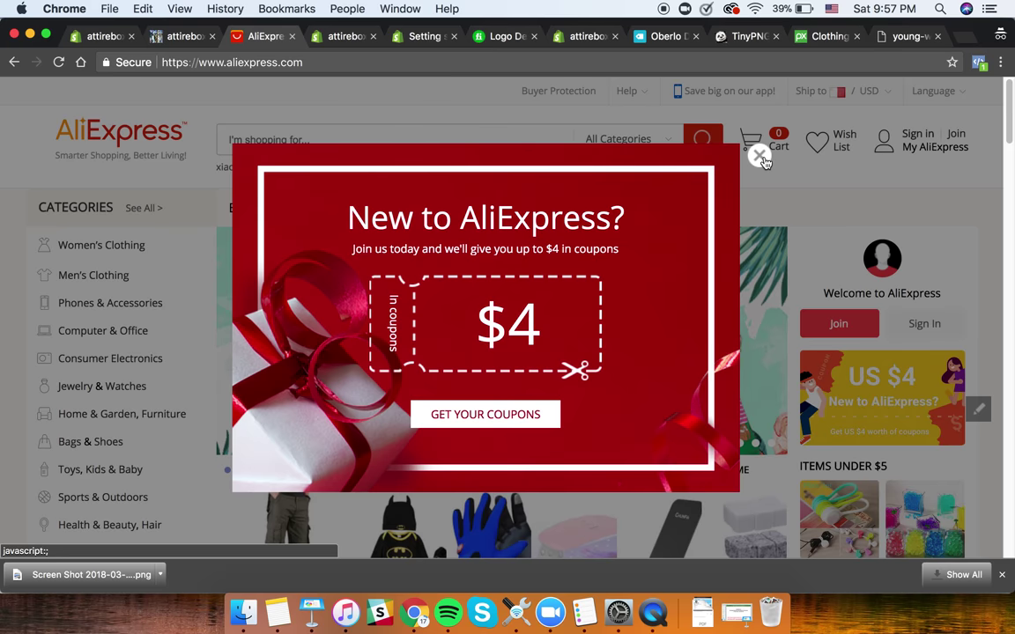
- Dismiss the new-member coupon offer and search AliExpress for "dress" in all categories
{"action": "left_click", "coordinate": [756, 156]}
{"action": "left_click", "coordinate": [313, 141]}
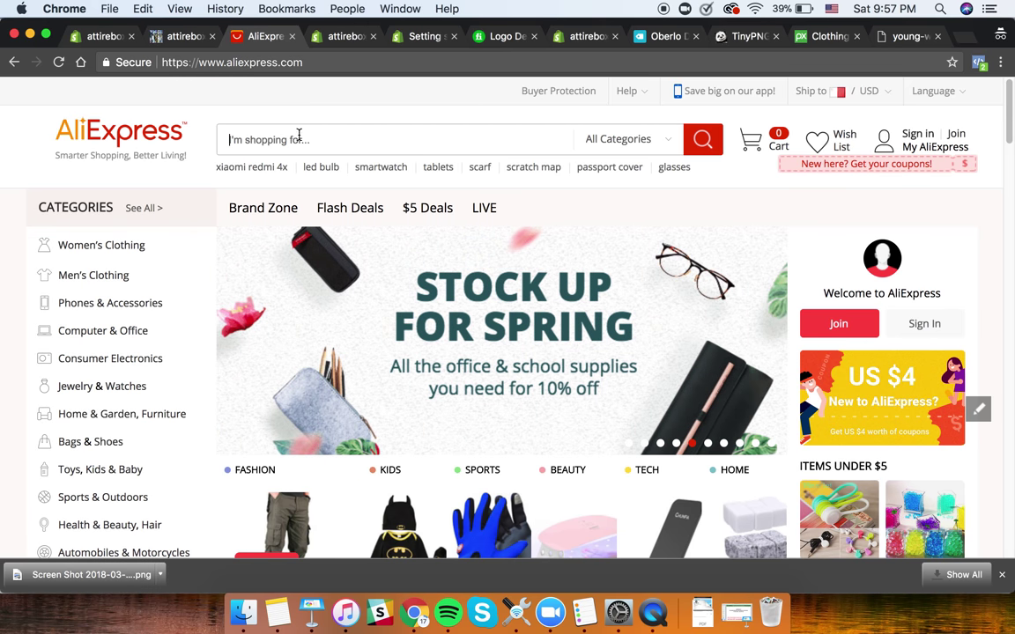
{"action": "left_click", "coordinate": [299, 134]}
{"action": "type", "text": "sh"}
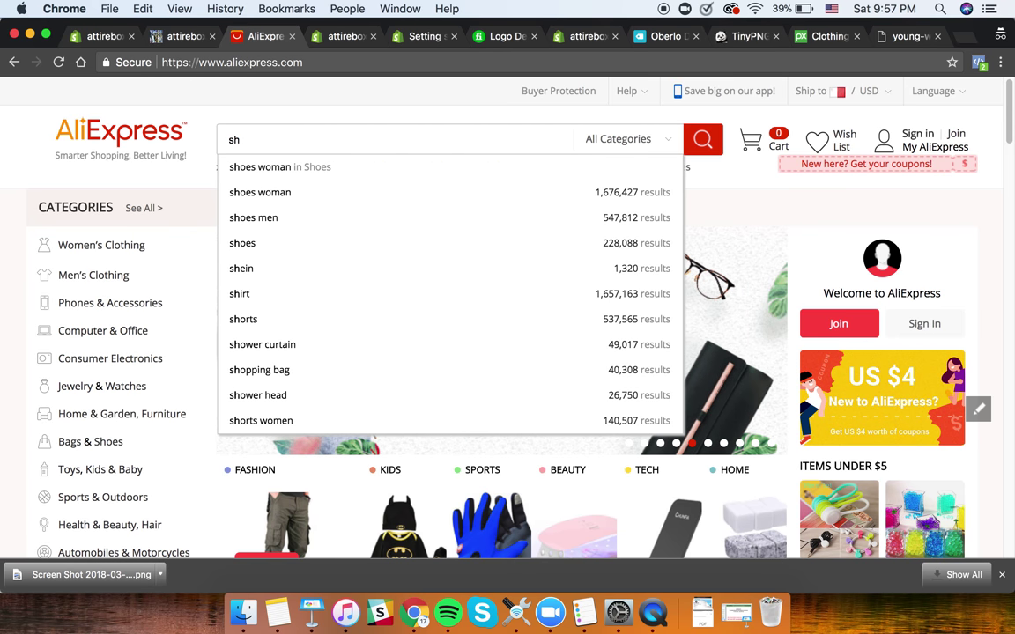
{"action": "key", "text": "BackSpace"}
{"action": "key", "text": "BackSpace"}
{"action": "type", "text": "dress"}
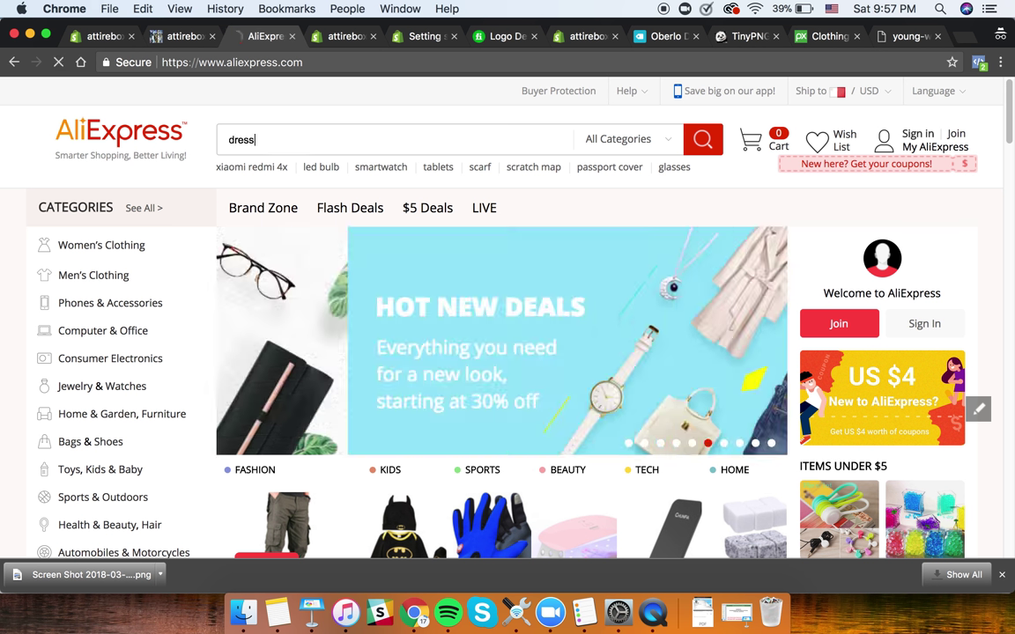
{"action": "key", "text": "Return"}
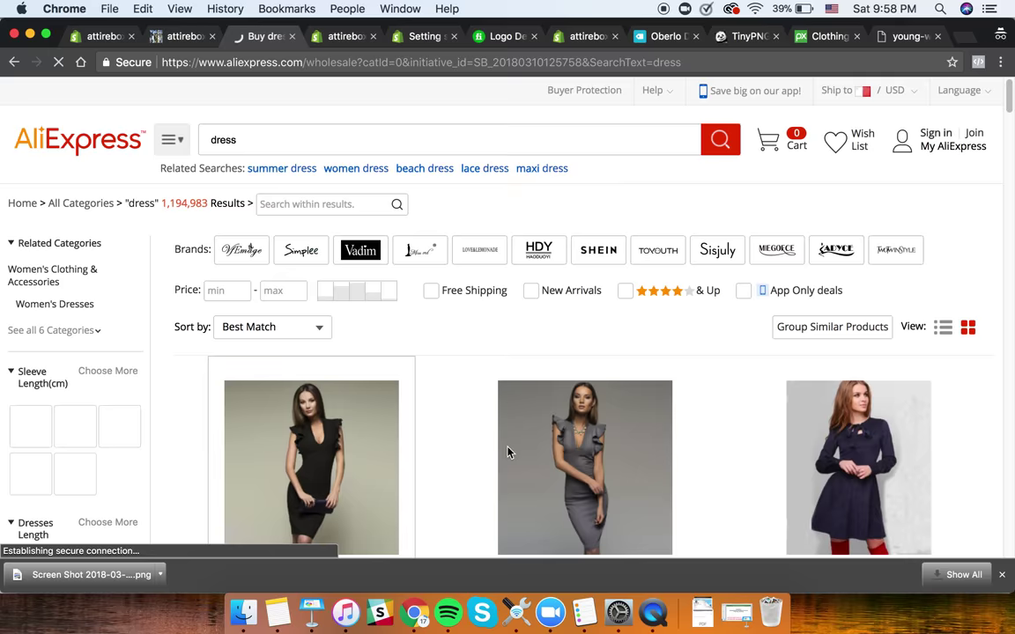
- Limit the dress search results to a maximum price of 3 and look over the filtered listings
{"action": "scroll", "coordinate": [507, 451], "scroll_direction": "down", "scroll_amount": 5}
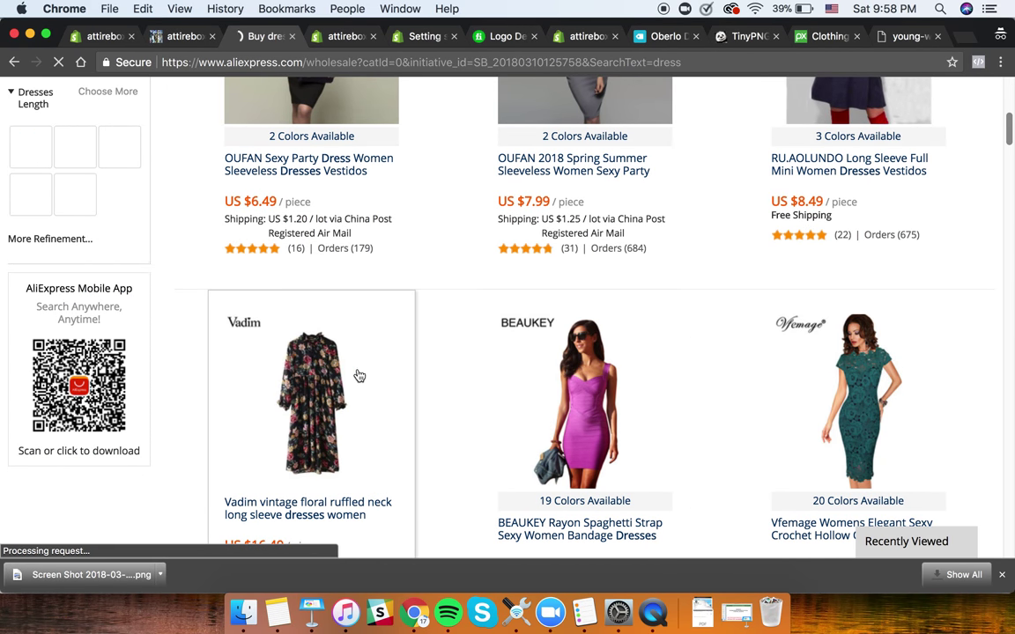
{"action": "scroll", "coordinate": [356, 376], "scroll_direction": "down", "scroll_amount": 3}
{"action": "scroll", "coordinate": [319, 376], "scroll_direction": "down", "scroll_amount": 7}
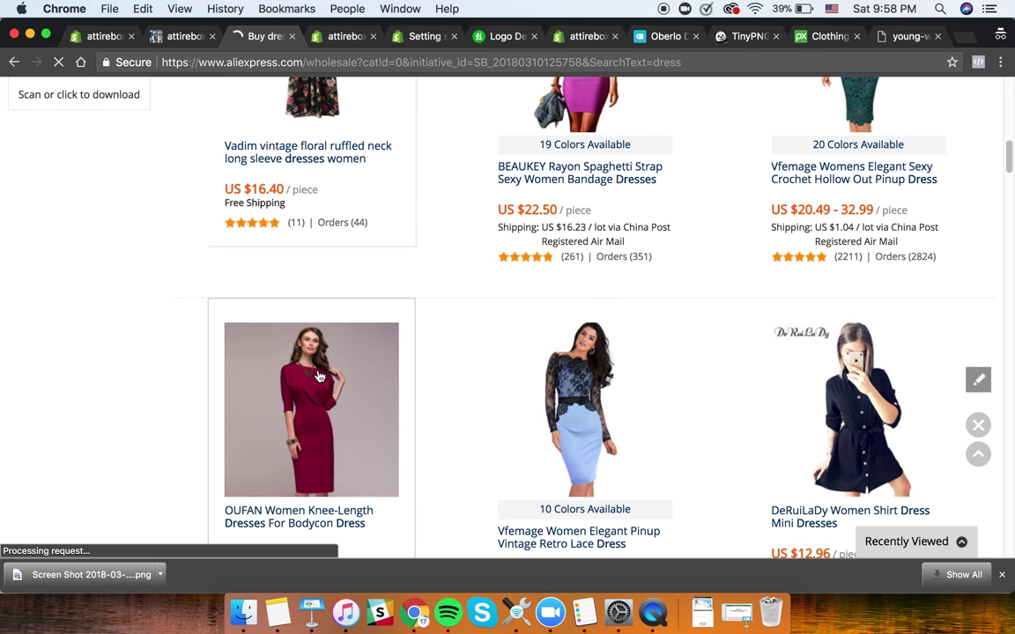
{"action": "scroll", "coordinate": [321, 255], "scroll_direction": "up", "scroll_amount": 10}
{"action": "left_click", "coordinate": [272, 290]}
{"action": "type", "text": "3"}
{"action": "left_click", "coordinate": [320, 291]}
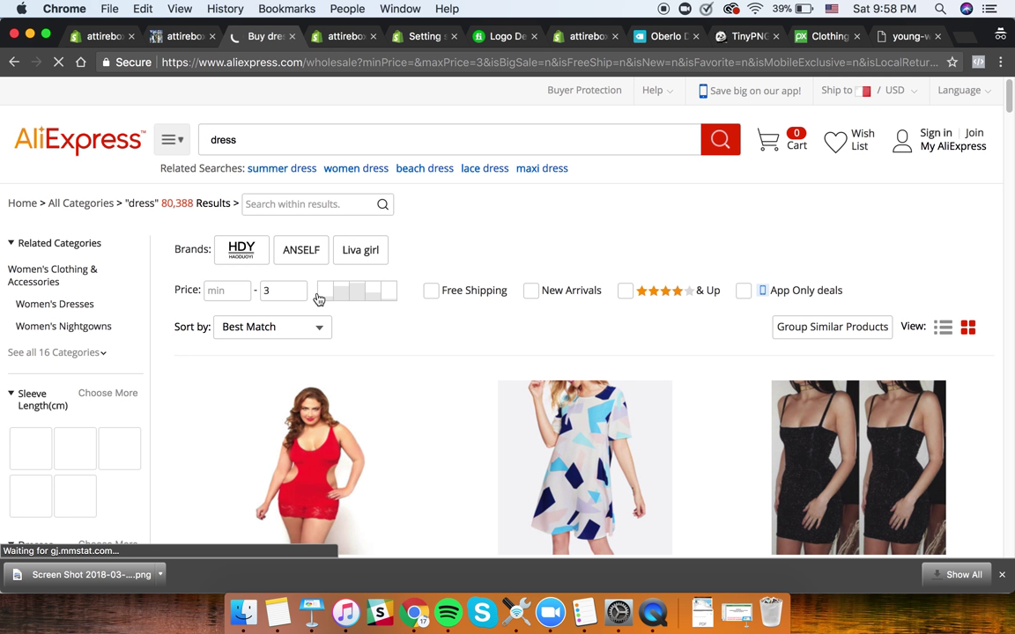
{"action": "scroll", "coordinate": [326, 318], "scroll_direction": "down", "scroll_amount": 5}
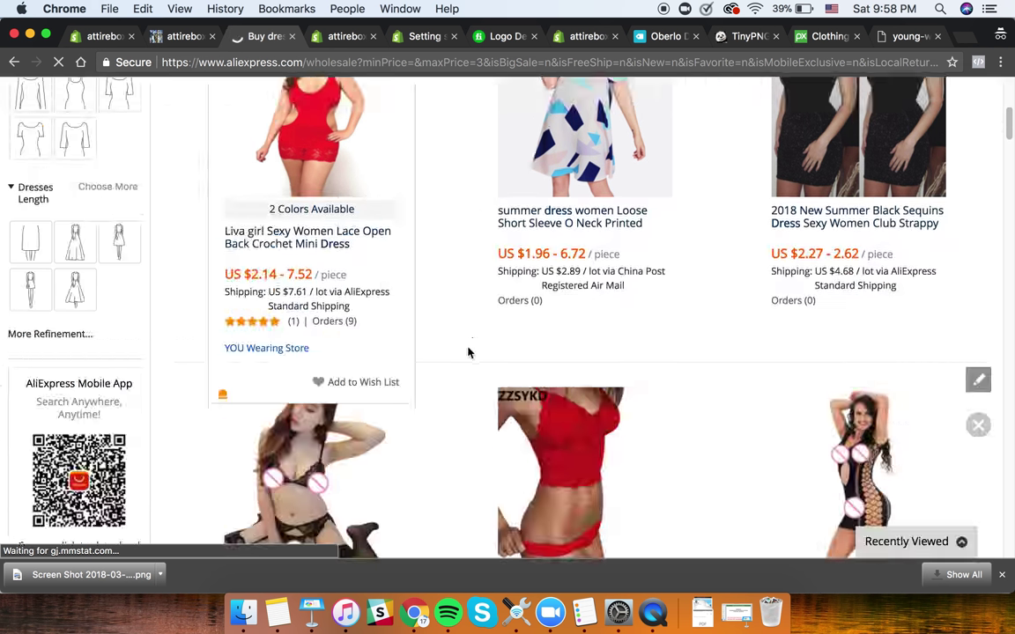
{"action": "scroll", "coordinate": [387, 212], "scroll_direction": "up", "scroll_amount": 5}
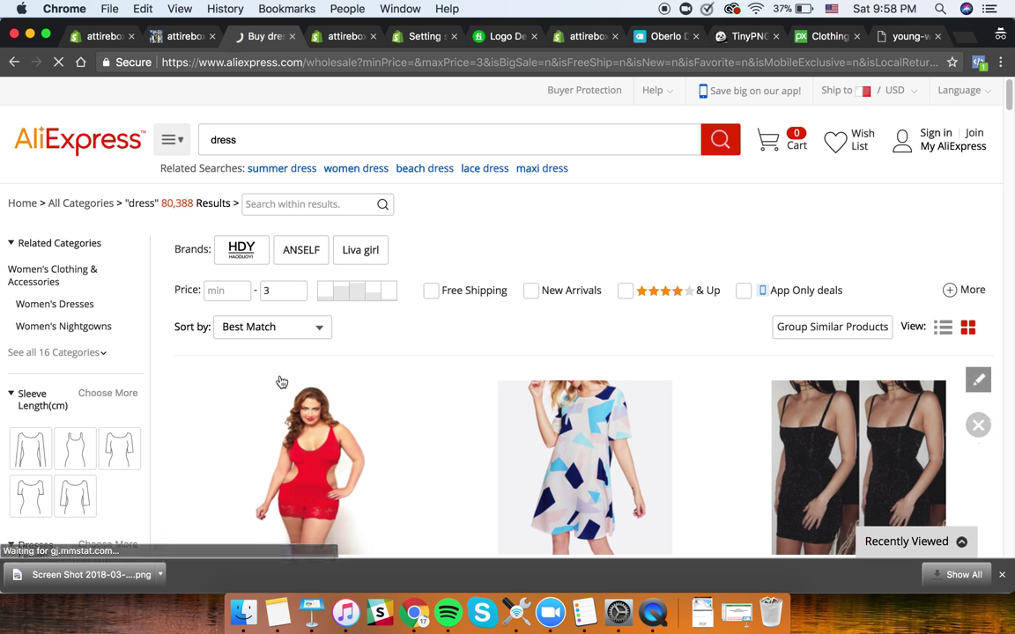
- Sort the price-filtered dress results by Orders and browse the most-ordered products
{"action": "left_click", "coordinate": [273, 327]}
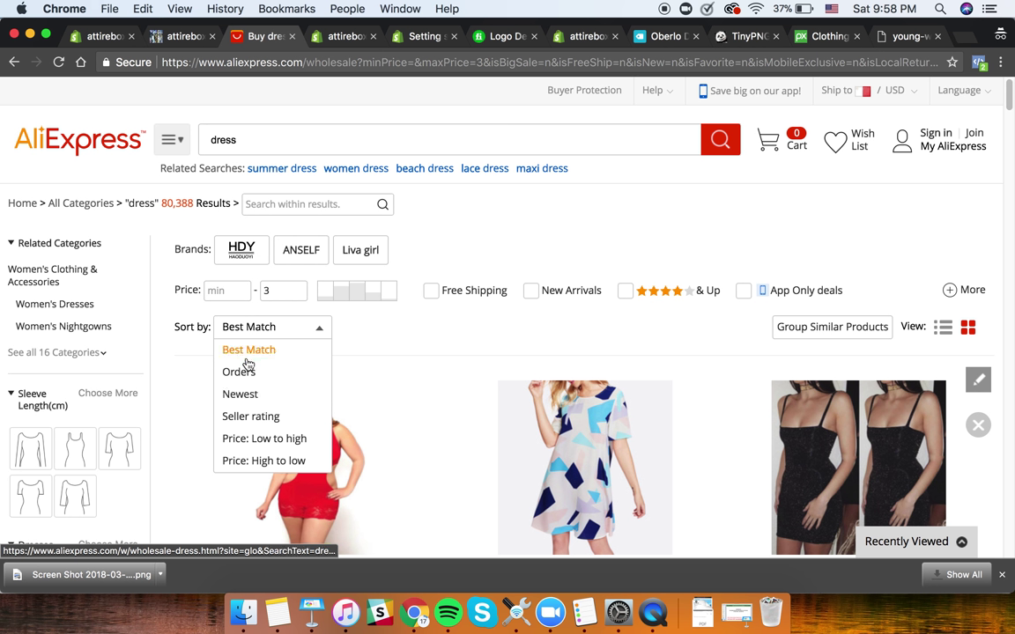
{"action": "left_click", "coordinate": [252, 373]}
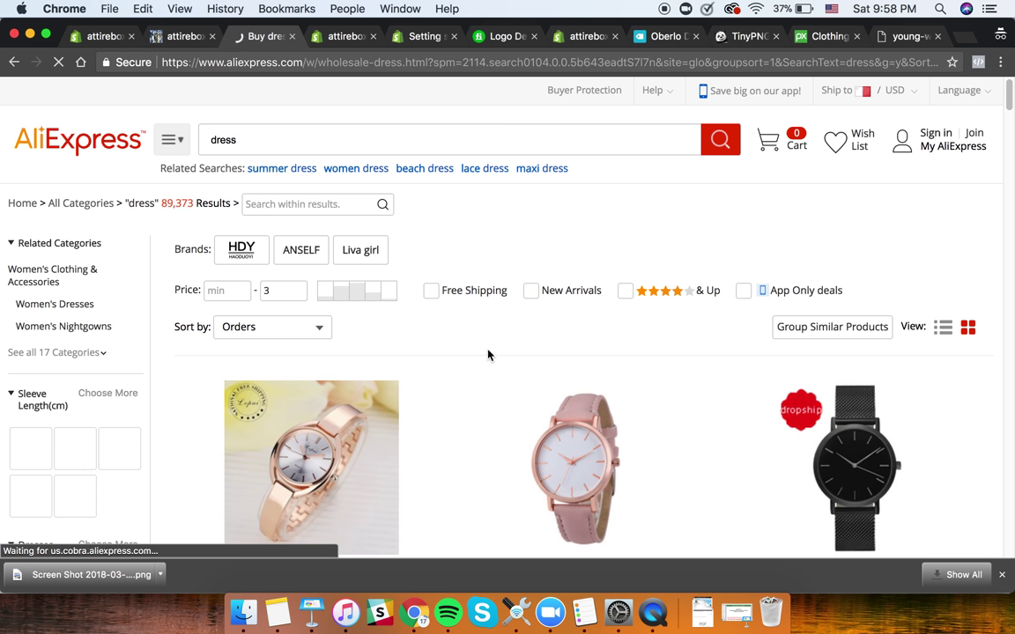
{"action": "scroll", "coordinate": [487, 351], "scroll_direction": "down", "scroll_amount": 10}
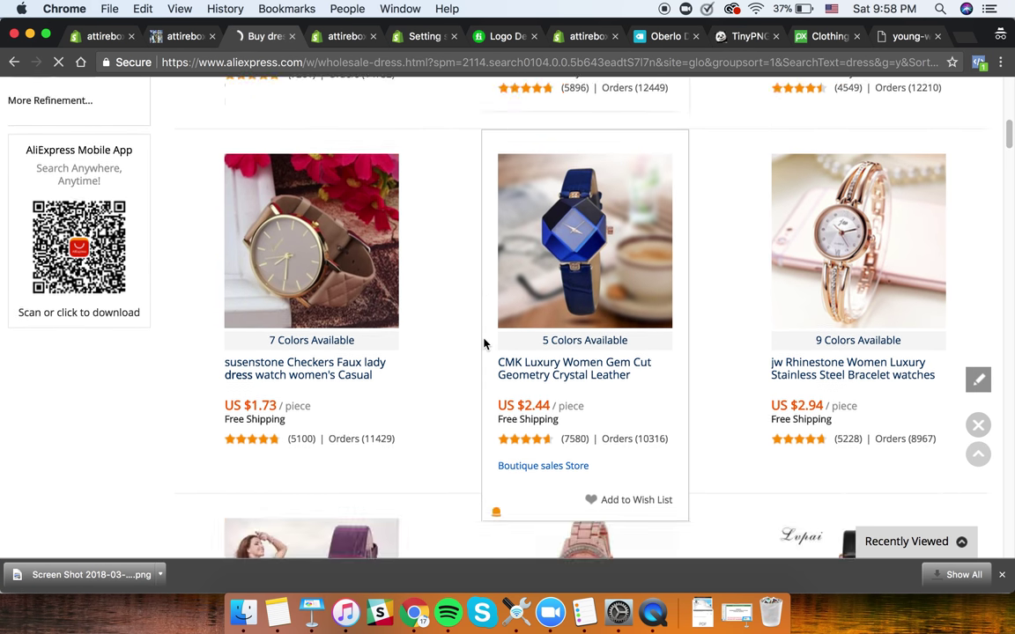
{"action": "scroll", "coordinate": [449, 343], "scroll_direction": "down", "scroll_amount": 8}
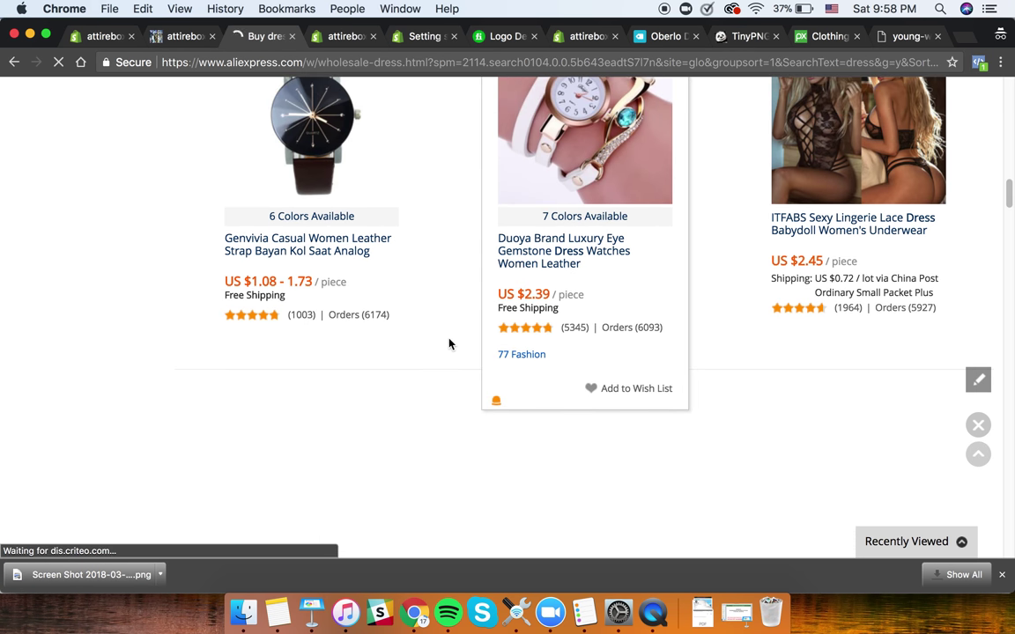
{"action": "scroll", "coordinate": [445, 308], "scroll_direction": "down", "scroll_amount": 10}
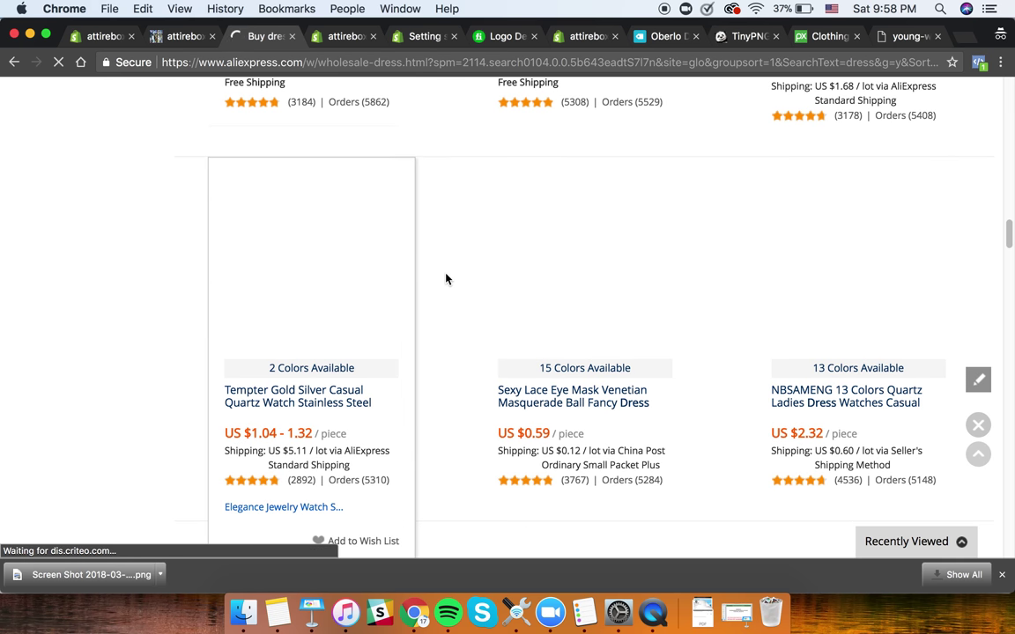
{"action": "scroll", "coordinate": [444, 279], "scroll_direction": "down", "scroll_amount": 3}
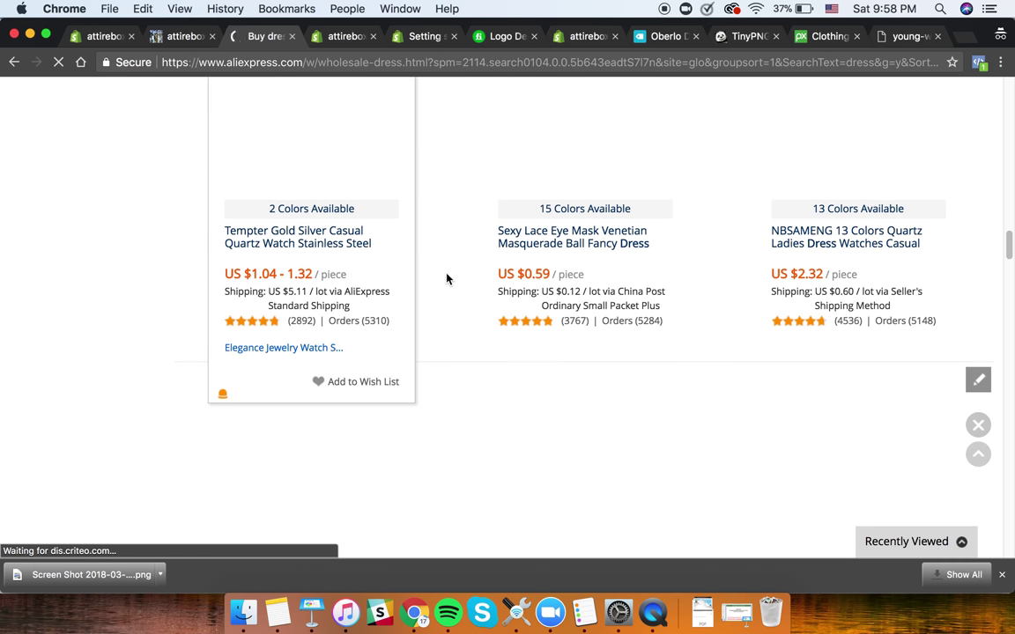
{"action": "scroll", "coordinate": [445, 280], "scroll_direction": "up", "scroll_amount": 3}
{"action": "scroll", "coordinate": [447, 279], "scroll_direction": "down", "scroll_amount": 5}
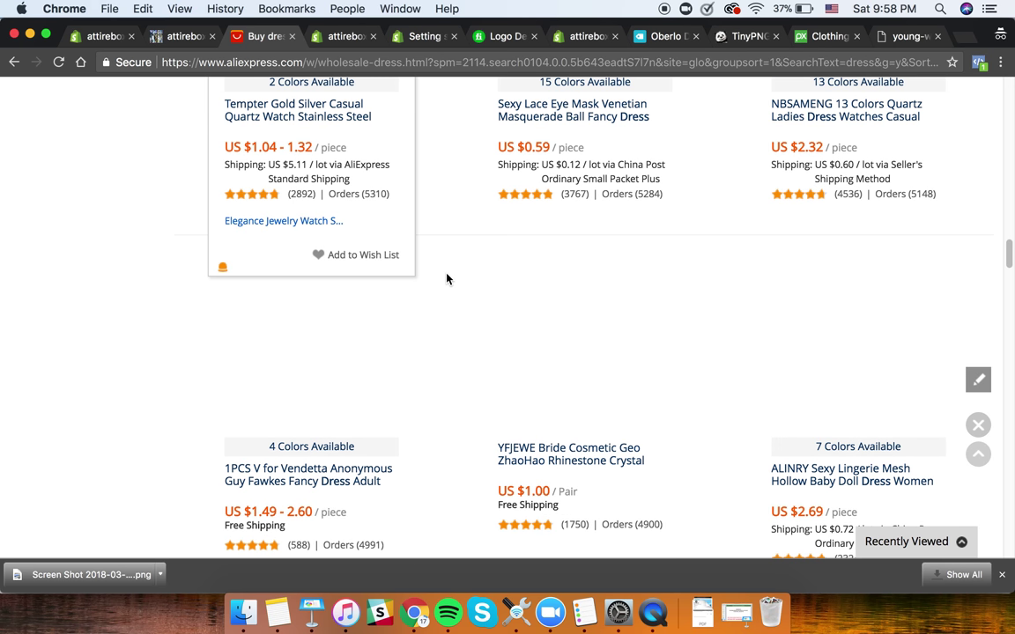
{"action": "scroll", "coordinate": [447, 278], "scroll_direction": "up", "scroll_amount": 7}
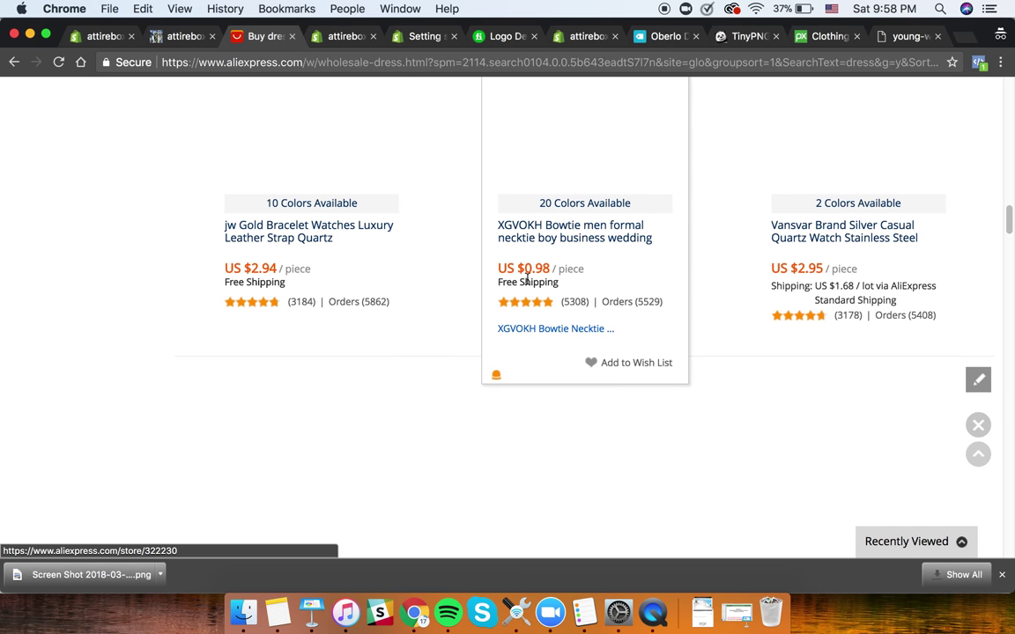
- Open the XGVOKH men's bow tie listing and examine its discount price and product options
{"action": "left_click", "coordinate": [518, 244]}
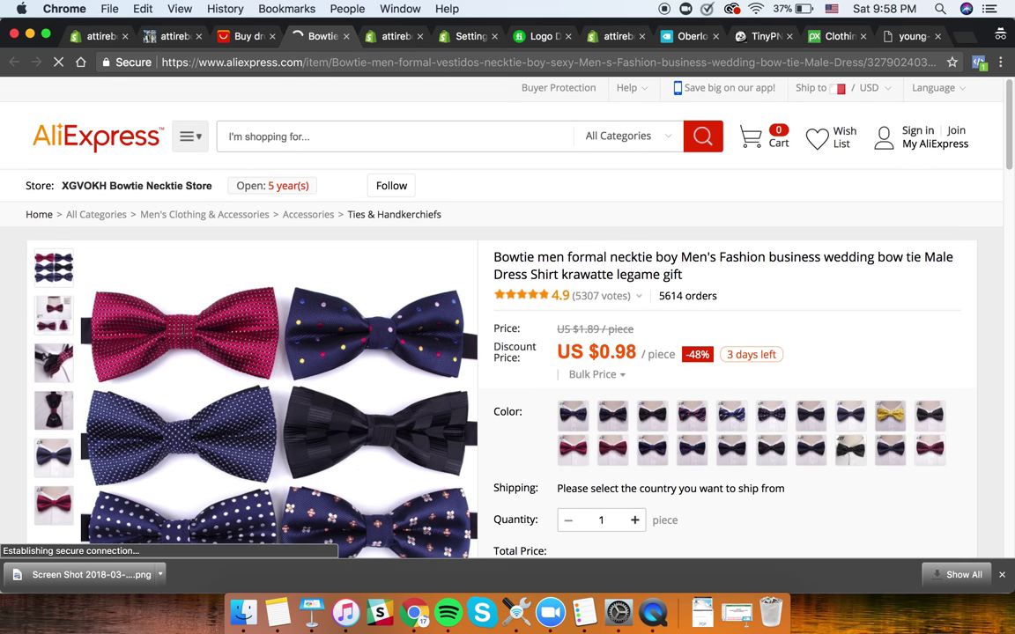
{"action": "left_click_drag", "start_coordinate": [490, 346], "coordinate": [606, 350]}
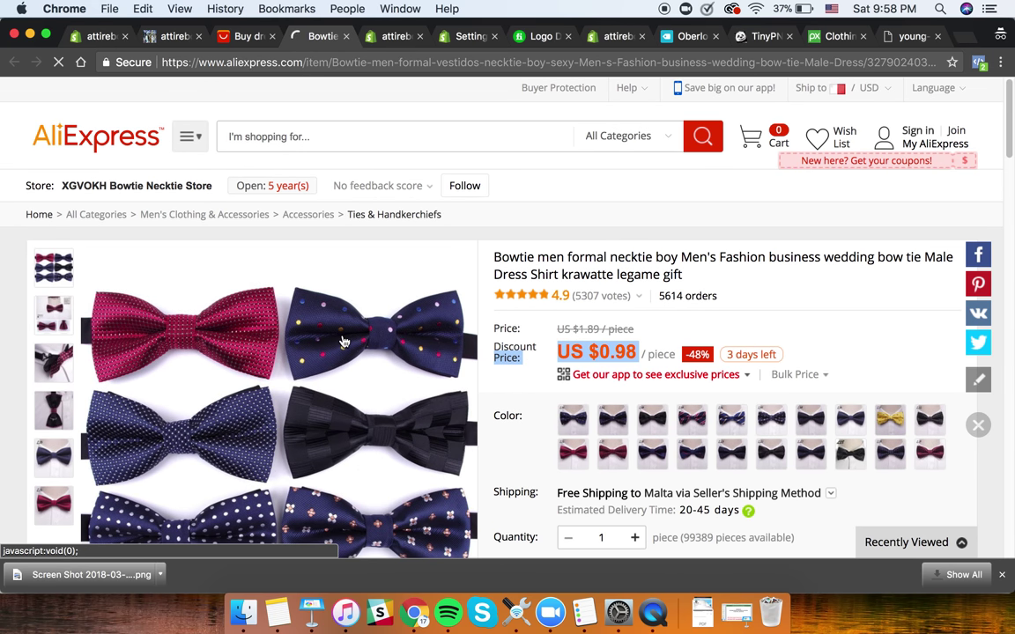
{"action": "mouse_move", "coordinate": [331, 310]}
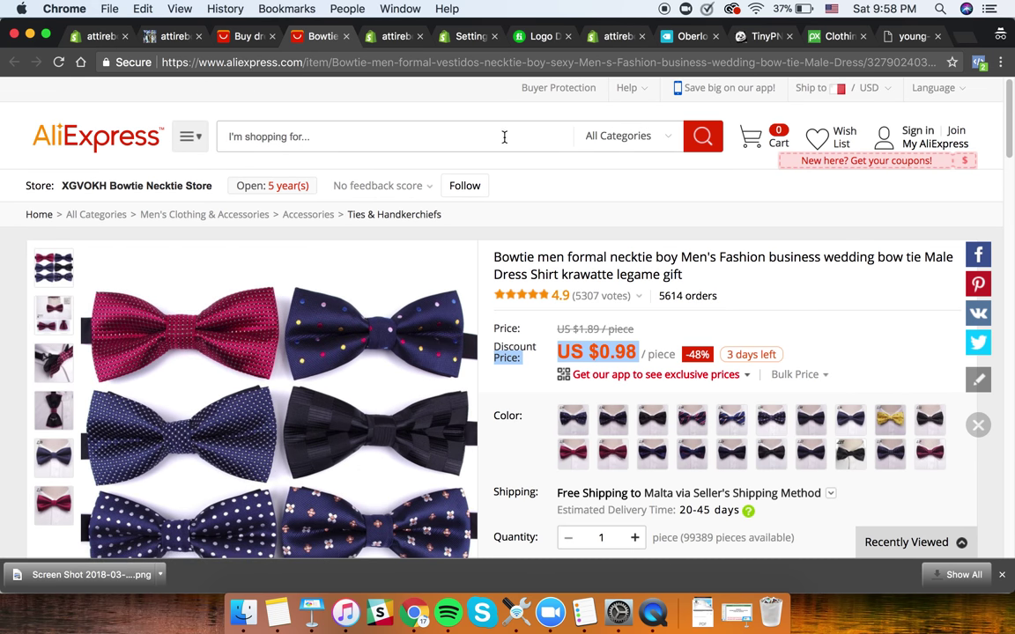
{"action": "scroll", "coordinate": [541, 192], "scroll_direction": "down", "scroll_amount": 2}
{"action": "scroll", "coordinate": [648, 377], "scroll_direction": "down", "scroll_amount": 10}
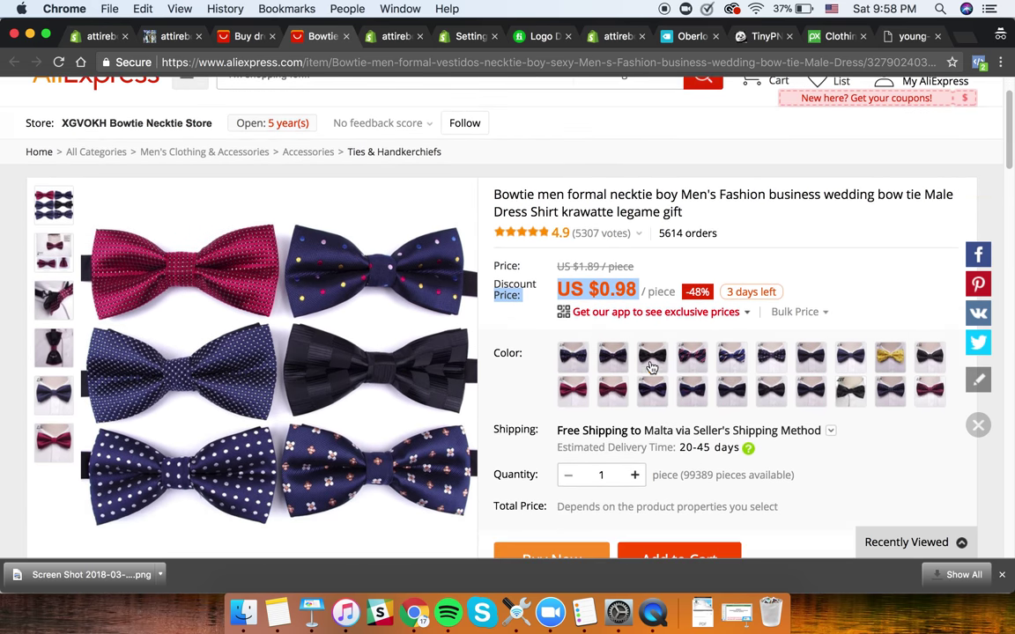
{"action": "scroll", "coordinate": [674, 276], "scroll_direction": "up", "scroll_amount": 10}
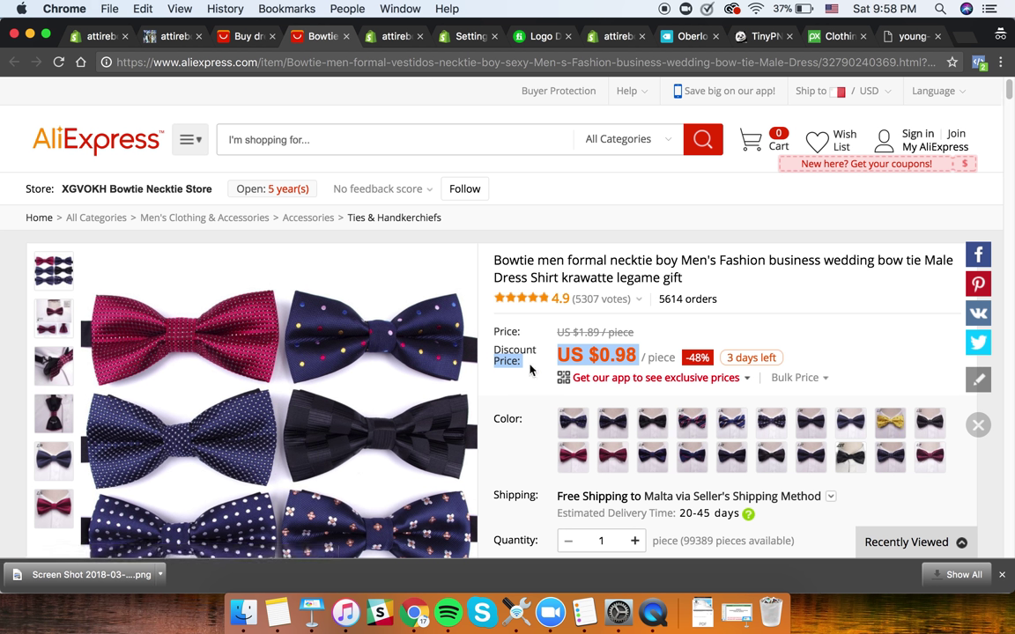
{"action": "left_click", "coordinate": [558, 353]}
{"action": "left_click_drag", "start_coordinate": [611, 357], "coordinate": [636, 357]}
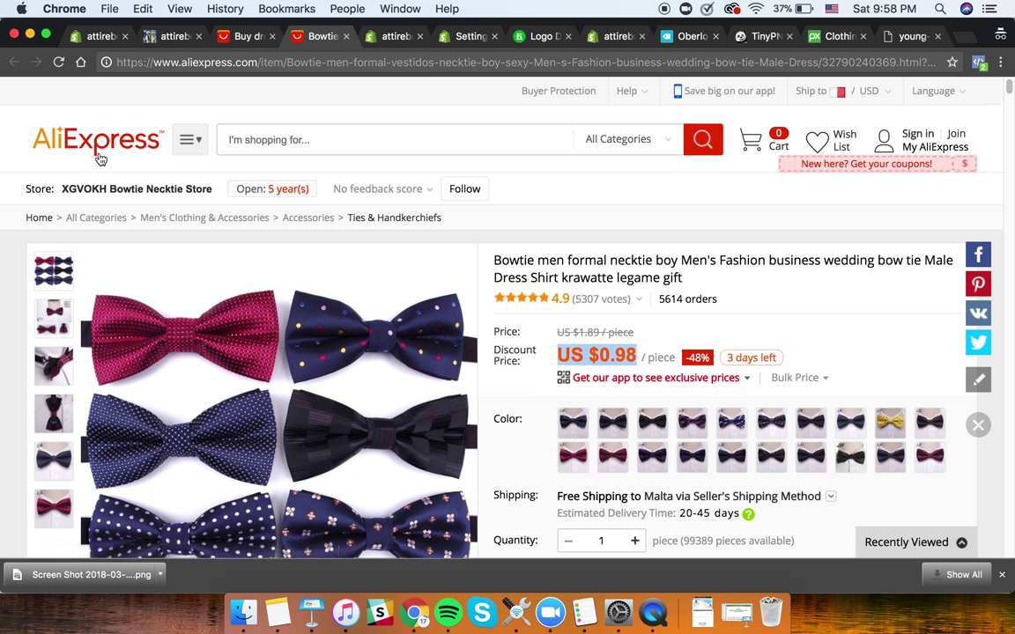
- Browse further through the AliExpress results list, then return to the bow tie product page
{"action": "left_click", "coordinate": [249, 37]}
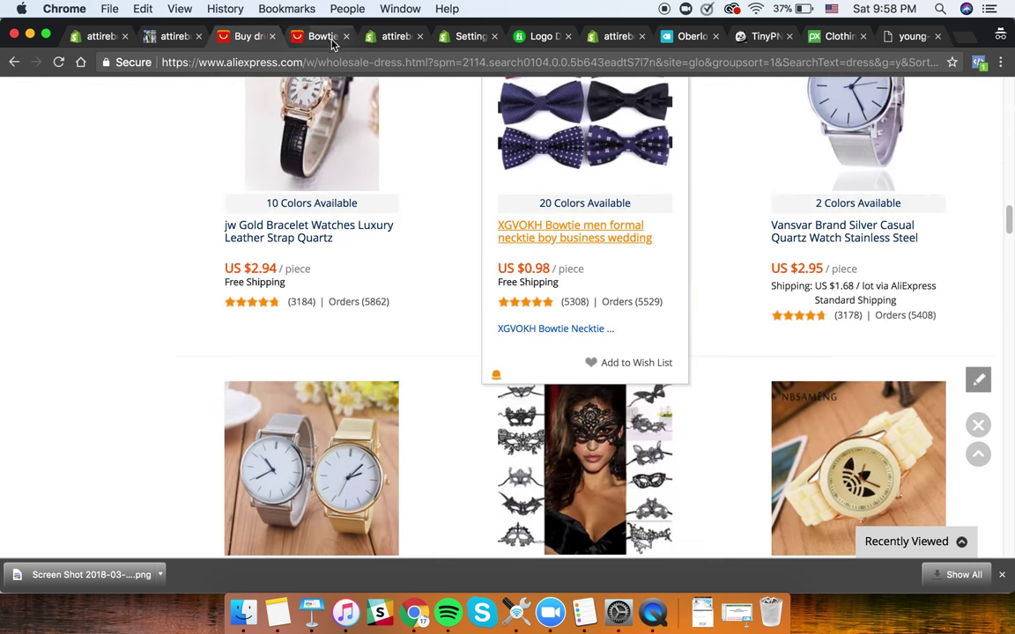
{"action": "scroll", "coordinate": [365, 199], "scroll_direction": "down", "scroll_amount": 6}
{"action": "scroll", "coordinate": [352, 227], "scroll_direction": "down", "scroll_amount": 15}
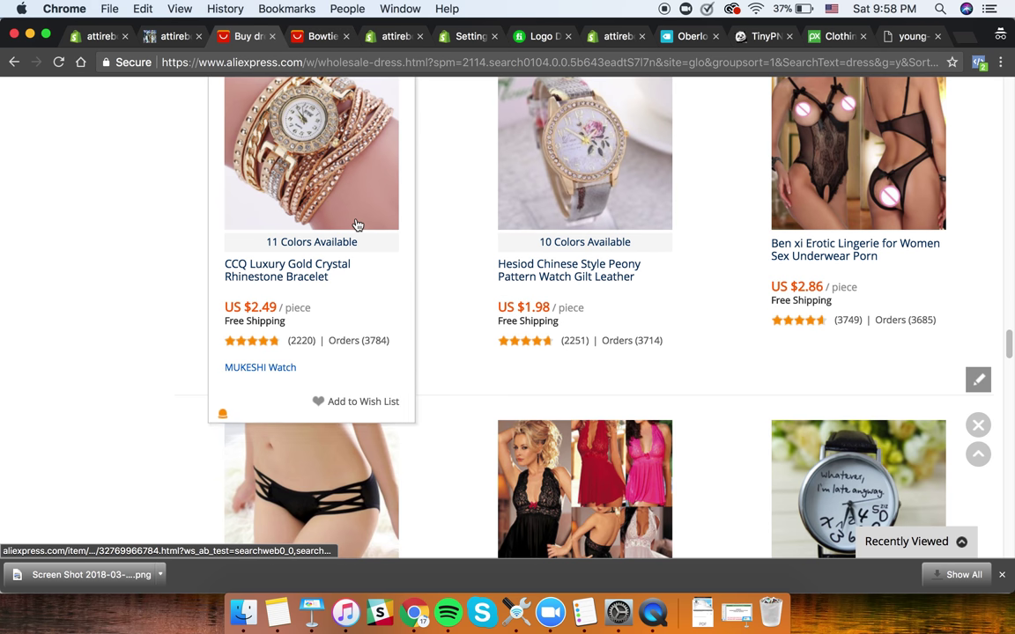
{"action": "scroll", "coordinate": [357, 226], "scroll_direction": "down", "scroll_amount": 3}
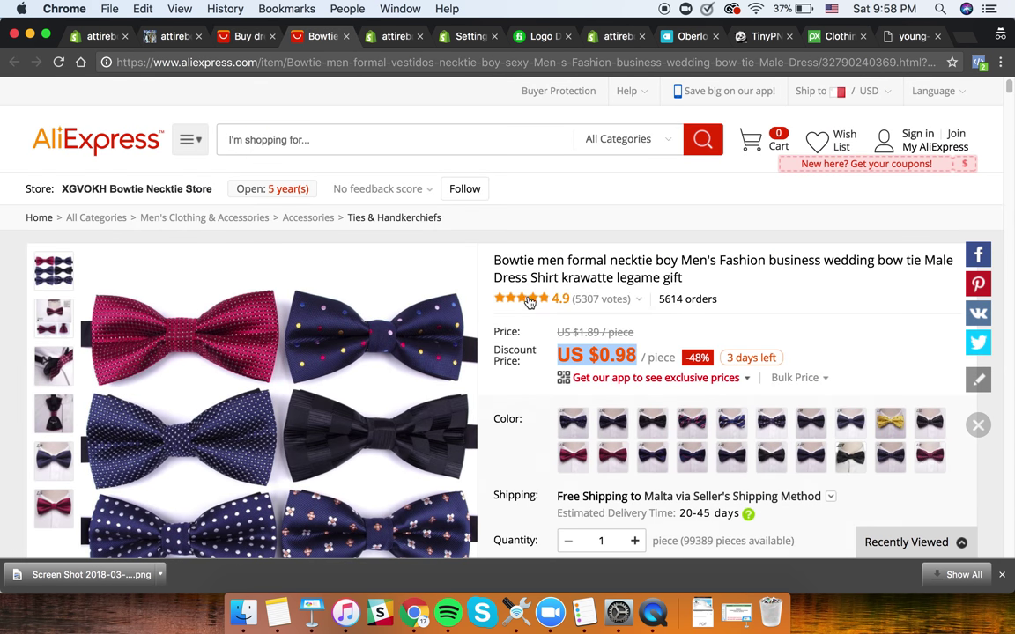
{"action": "left_click", "coordinate": [319, 36]}
{"action": "left_click", "coordinate": [676, 339]}
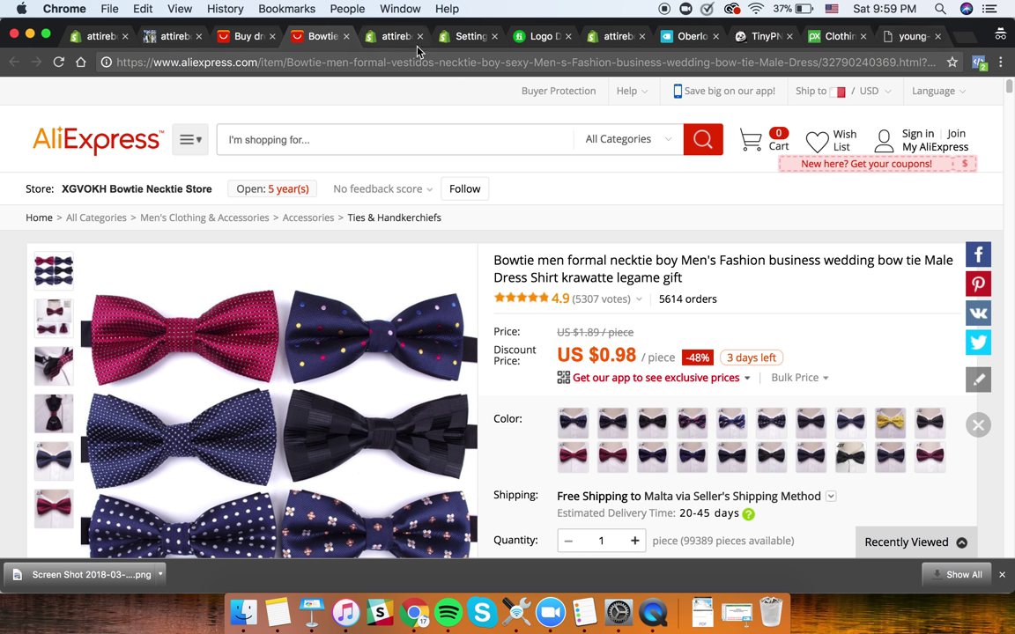
- Move the Oberlo tab directly after the bow tie listing's tab, switch to it and dismiss the free eBook offer
{"action": "left_click_drag", "start_coordinate": [687, 36], "coordinate": [450, 54]}
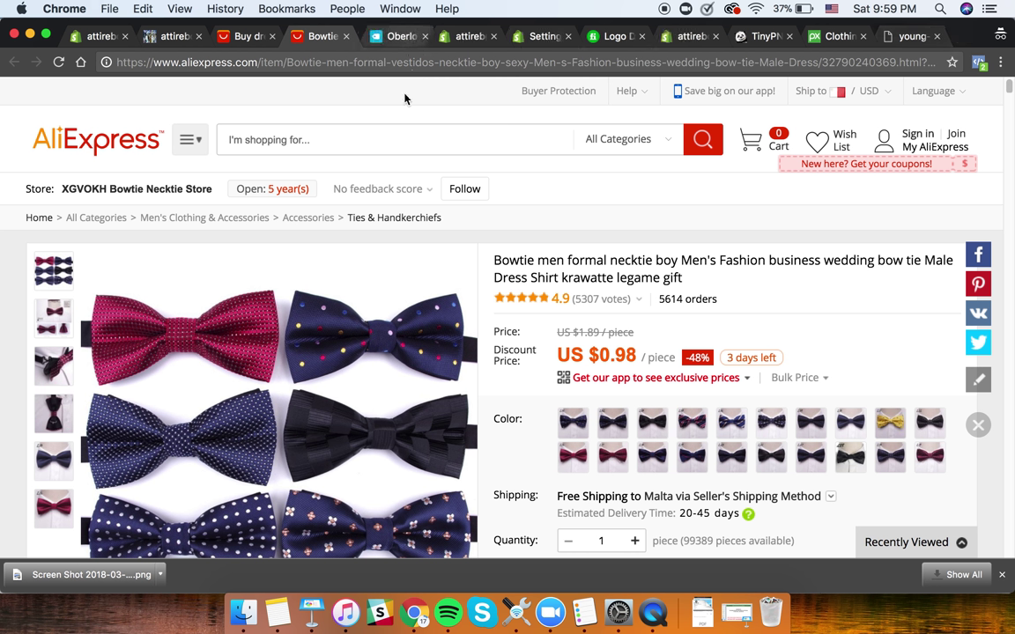
{"action": "key", "text": "ctrl+Tab"}
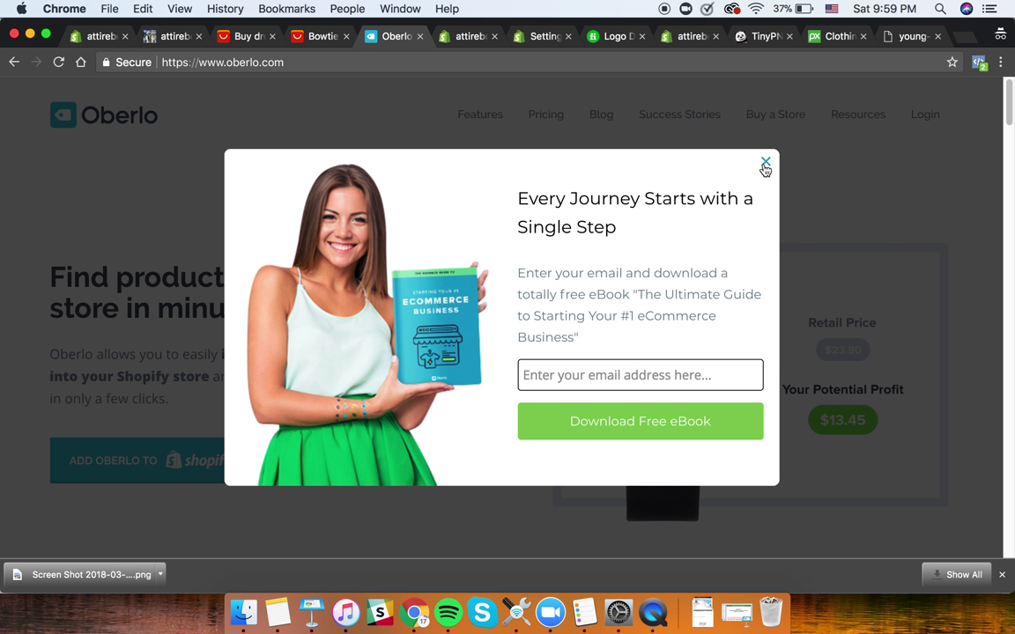
{"action": "left_click", "coordinate": [765, 166]}
- Add Oberlo to the attirebox Shopify store and approve the app's installation
{"action": "left_click", "coordinate": [172, 472]}
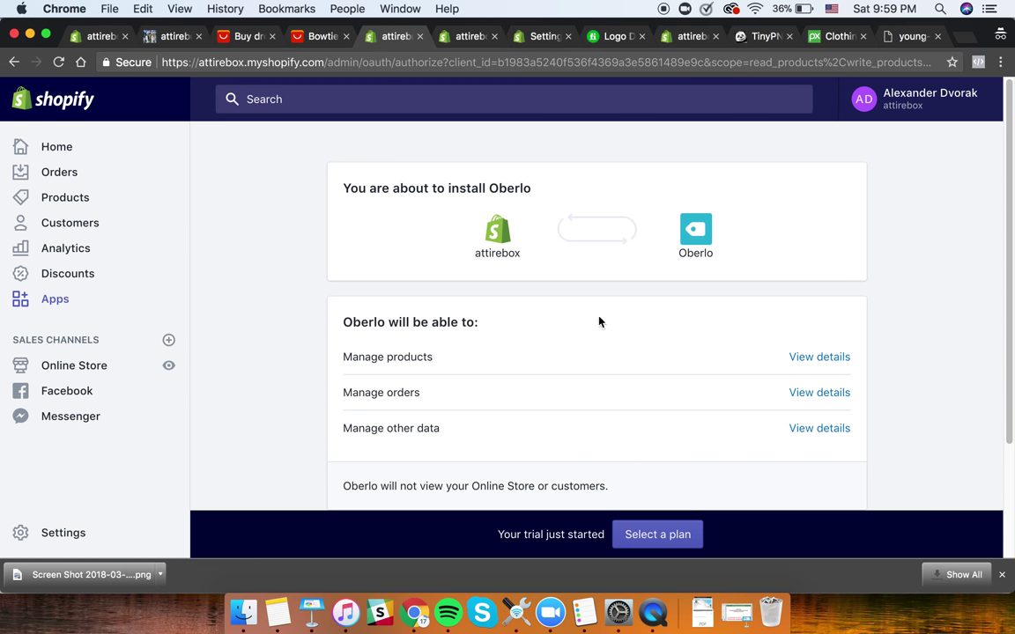
{"action": "scroll", "coordinate": [625, 286], "scroll_direction": "down", "scroll_amount": 3}
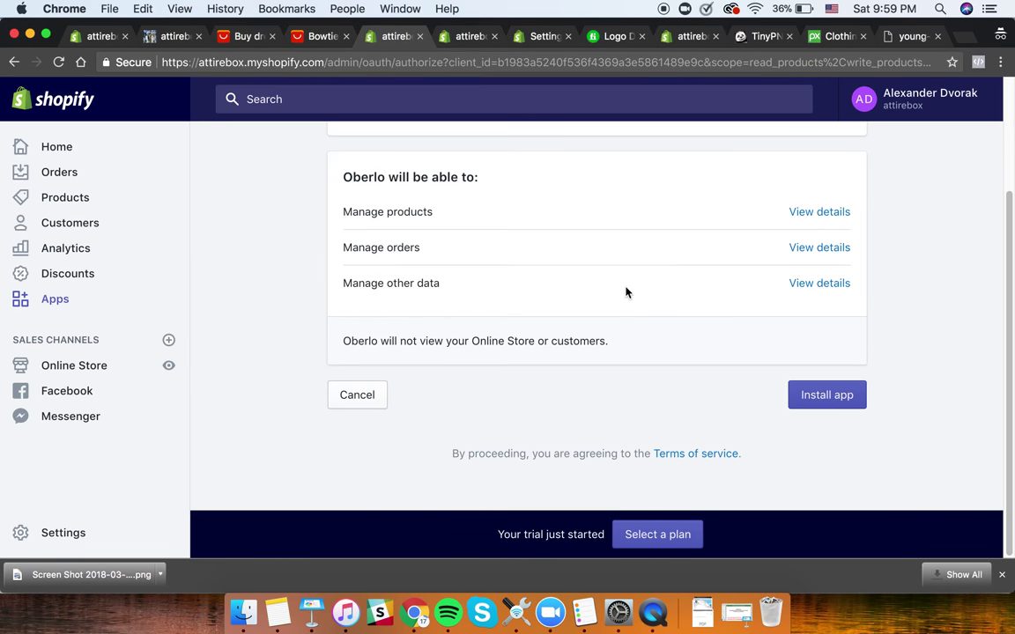
{"action": "left_click", "coordinate": [814, 408]}
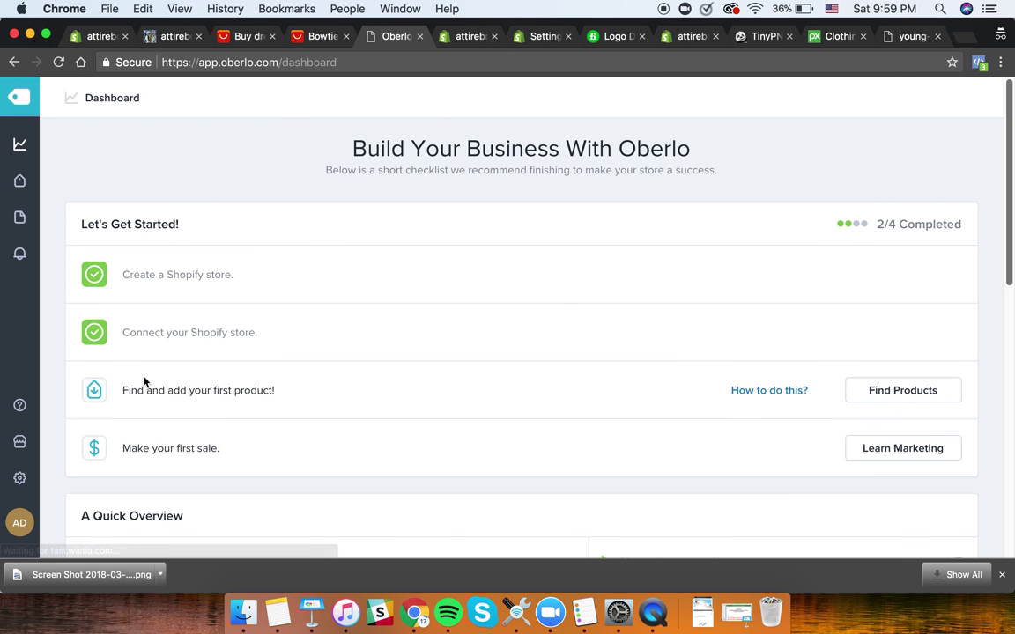
- Open Oberlo's product search from the getting-started checklist and look over the trending products and categories
{"action": "left_click", "coordinate": [898, 397]}
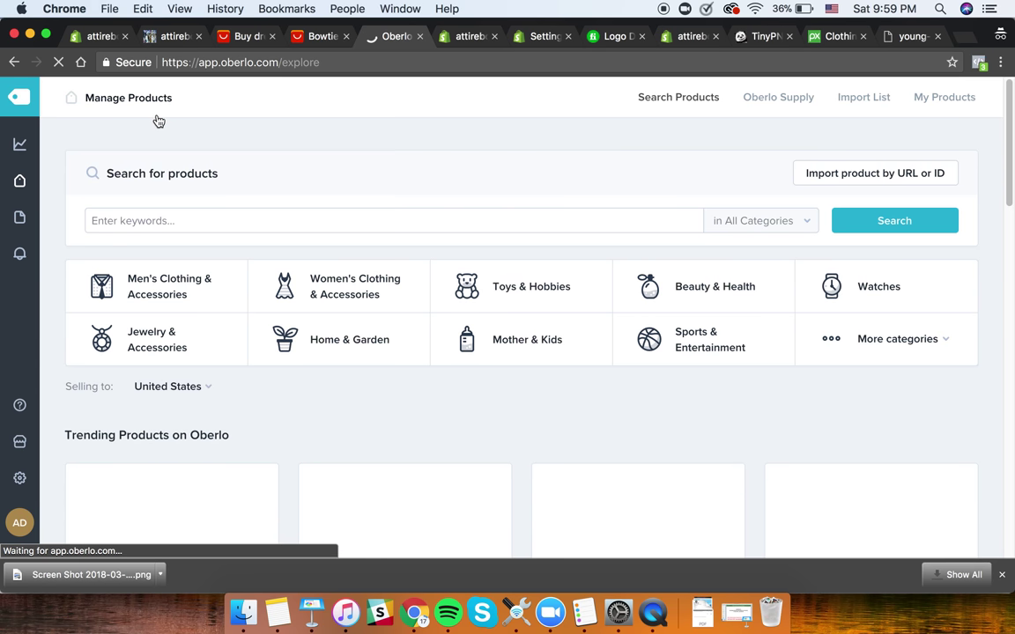
{"action": "scroll", "coordinate": [511, 308], "scroll_direction": "down", "scroll_amount": 5}
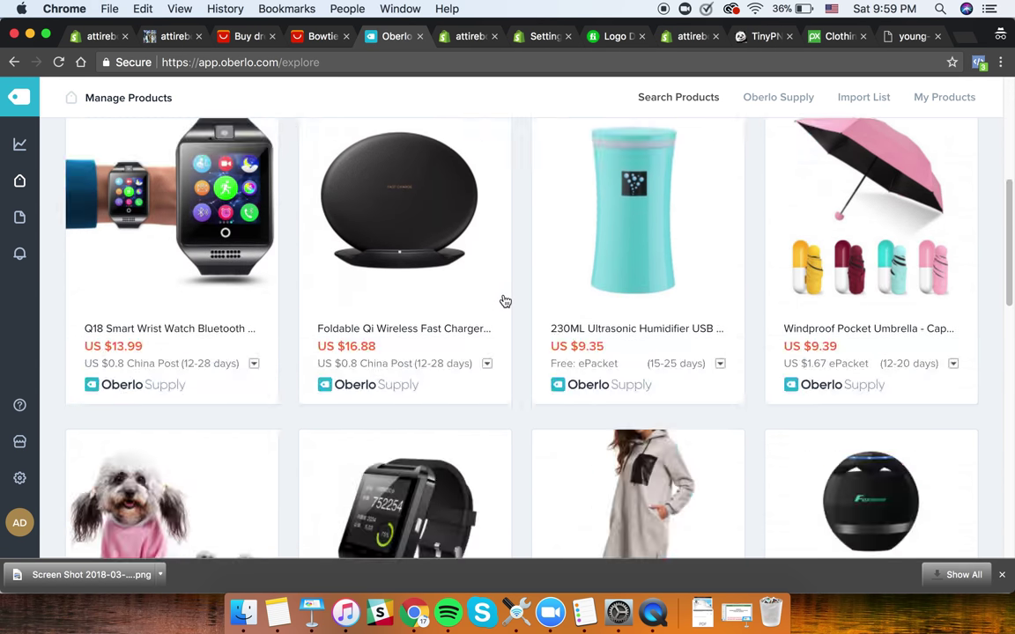
{"action": "scroll", "coordinate": [271, 328], "scroll_direction": "up", "scroll_amount": 3}
{"action": "scroll", "coordinate": [271, 327], "scroll_direction": "up", "scroll_amount": 2}
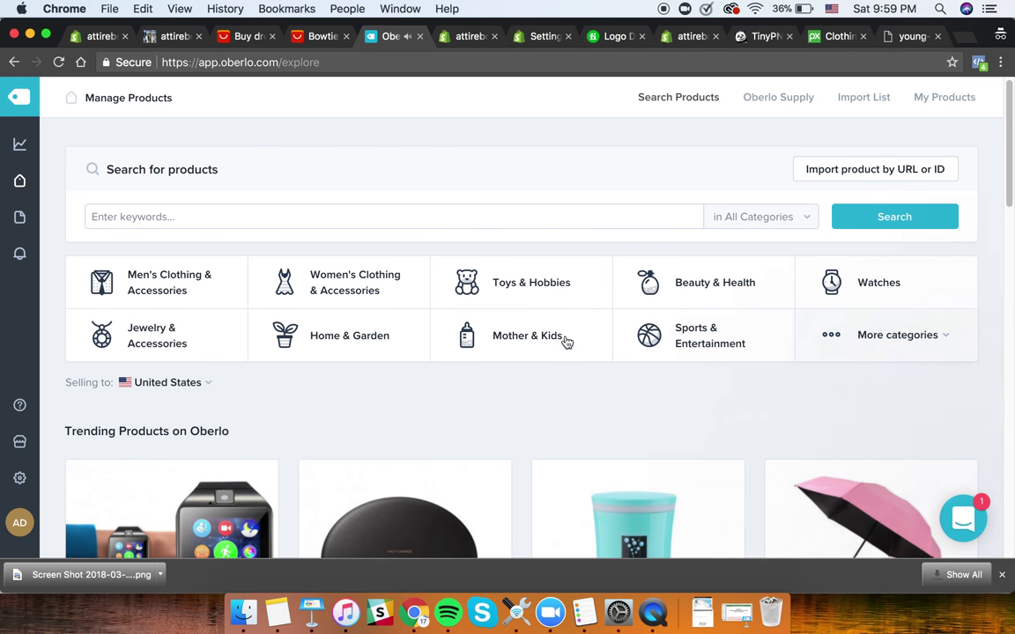
- Look over the Women's Clothing & Accessories category in the product search, then return to the overview of all categories
{"action": "left_click", "coordinate": [327, 295]}
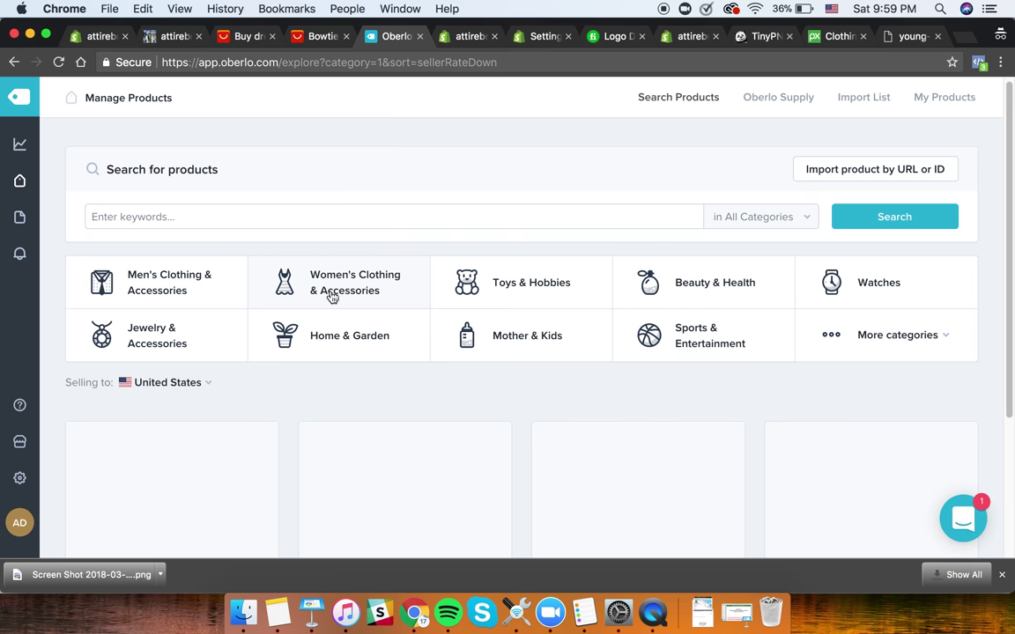
{"action": "scroll", "coordinate": [178, 247], "scroll_direction": "down", "scroll_amount": 1}
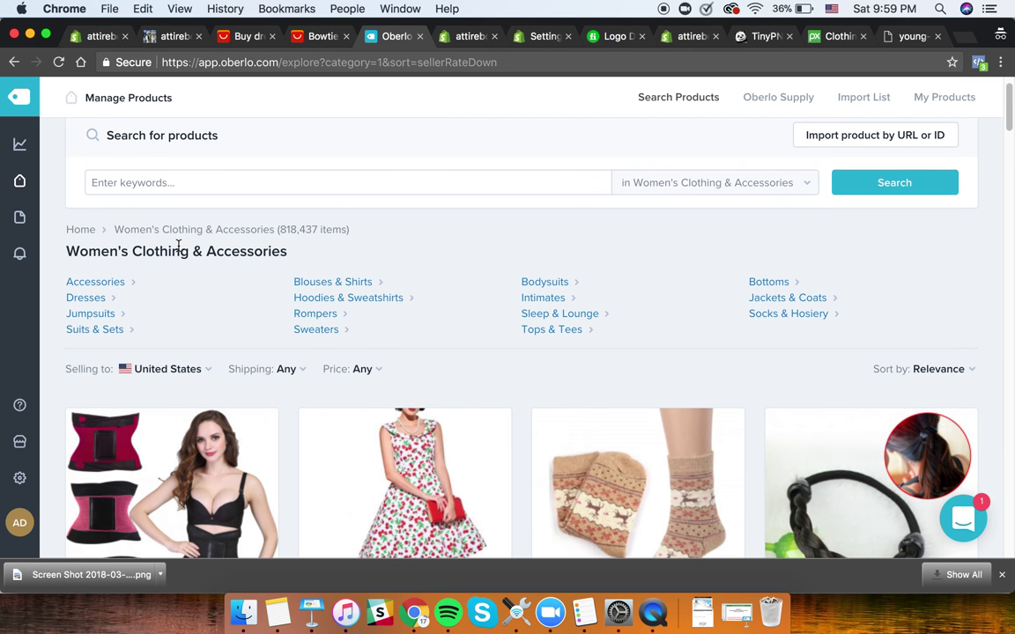
{"action": "left_click", "coordinate": [80, 230]}
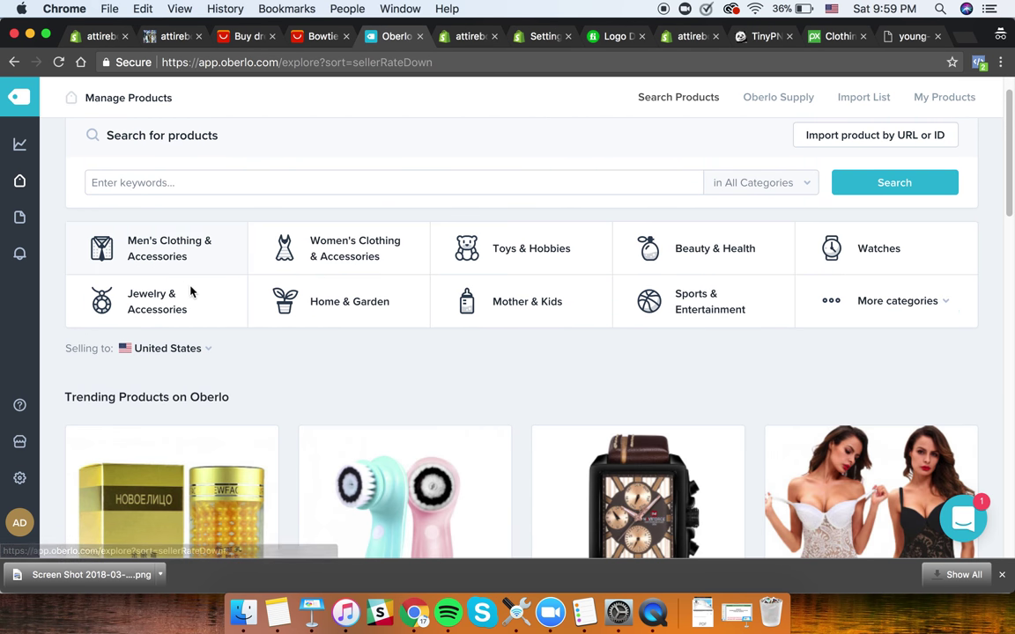
- Open the Men's Clothing & Accessories category and look over its first products
{"action": "left_click", "coordinate": [220, 265]}
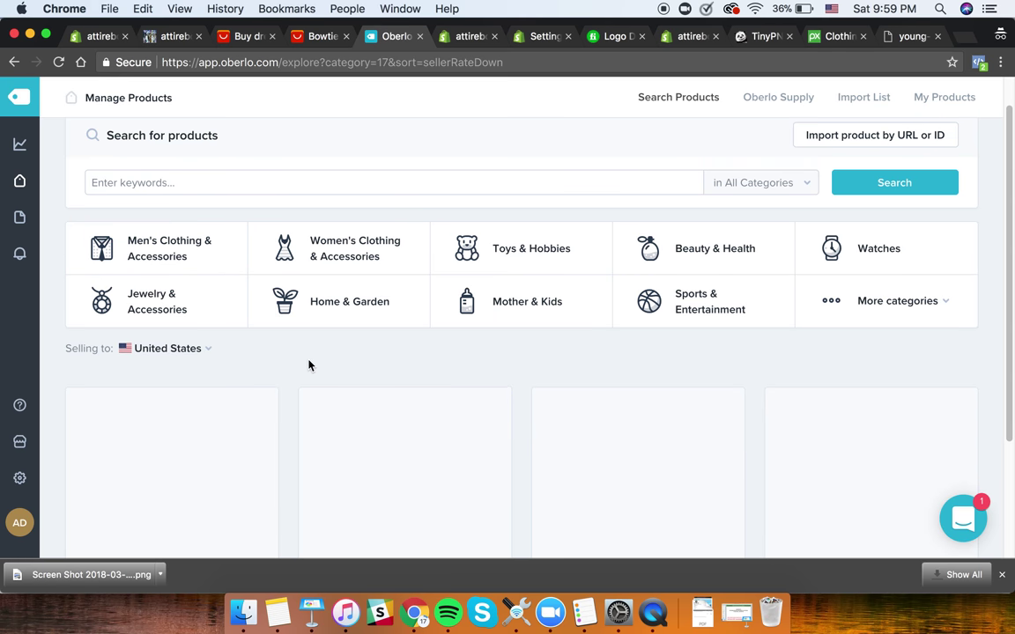
{"action": "scroll", "coordinate": [308, 366], "scroll_direction": "down", "scroll_amount": 3}
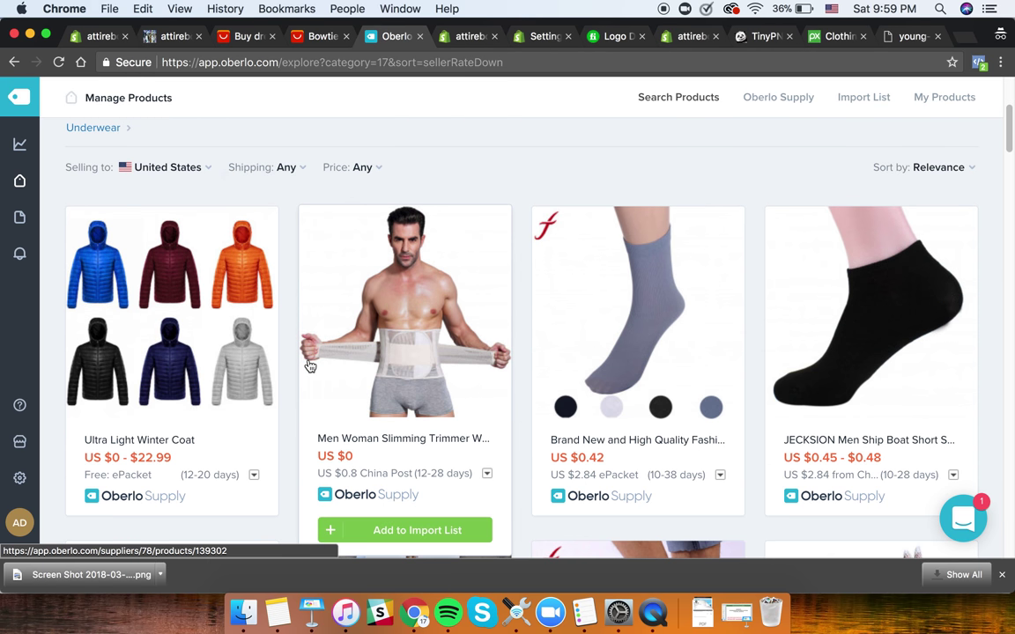
{"action": "scroll", "coordinate": [309, 366], "scroll_direction": "down", "scroll_amount": 5}
{"action": "scroll", "coordinate": [308, 352], "scroll_direction": "up", "scroll_amount": 5}
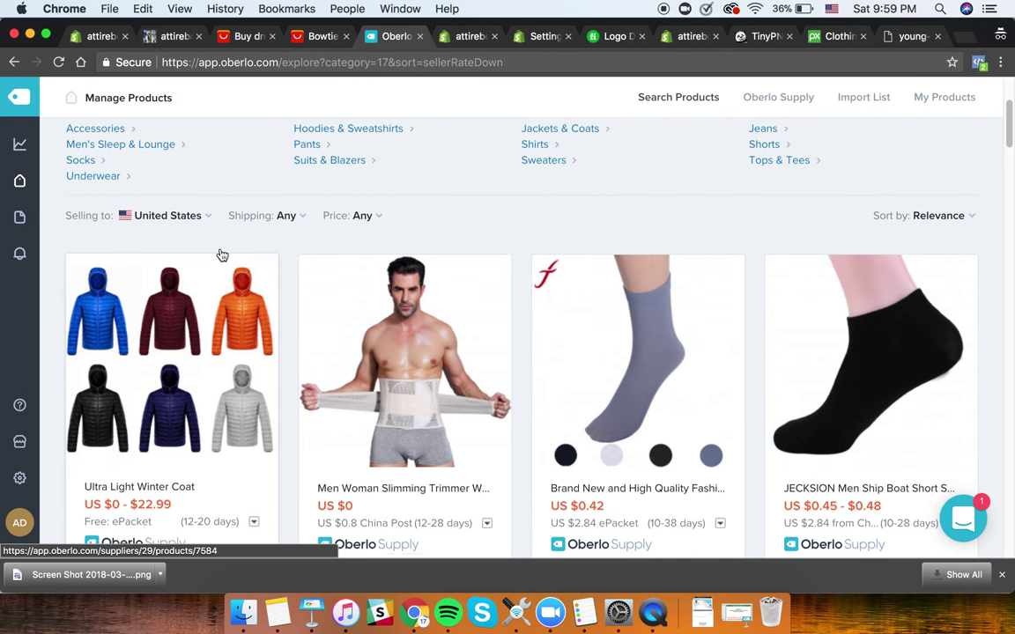
- Limit the men's products to a maximum price of 2 USD and browse the filtered items
{"action": "scroll", "coordinate": [350, 211], "scroll_direction": "down", "scroll_amount": 1}
{"action": "left_click", "coordinate": [376, 203]}
{"action": "type", "text": "2"}
{"action": "left_click", "coordinate": [411, 350]}
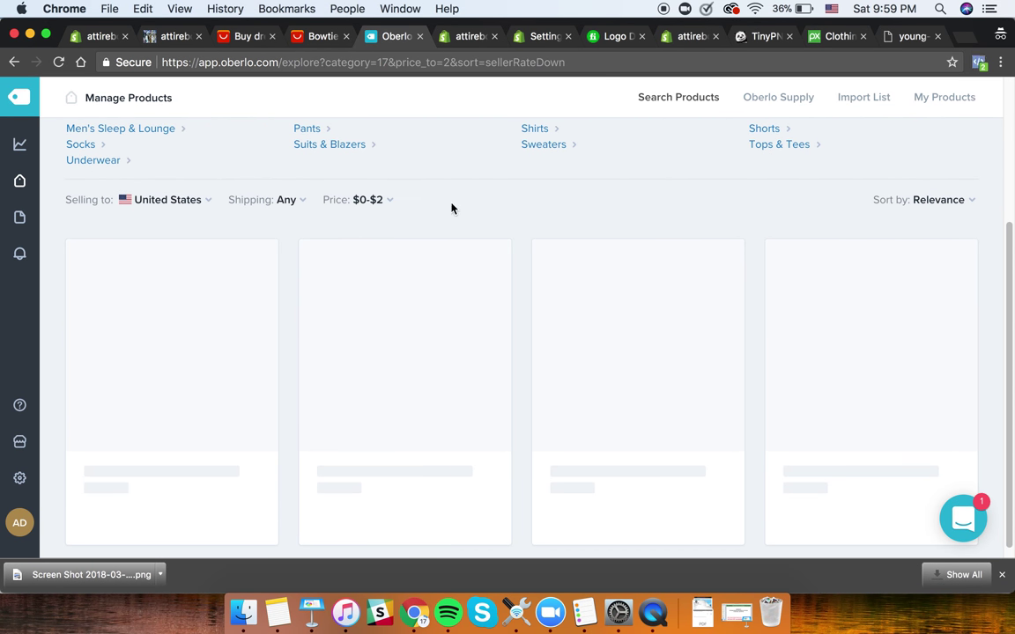
{"action": "scroll", "coordinate": [503, 500], "scroll_direction": "down", "scroll_amount": 5}
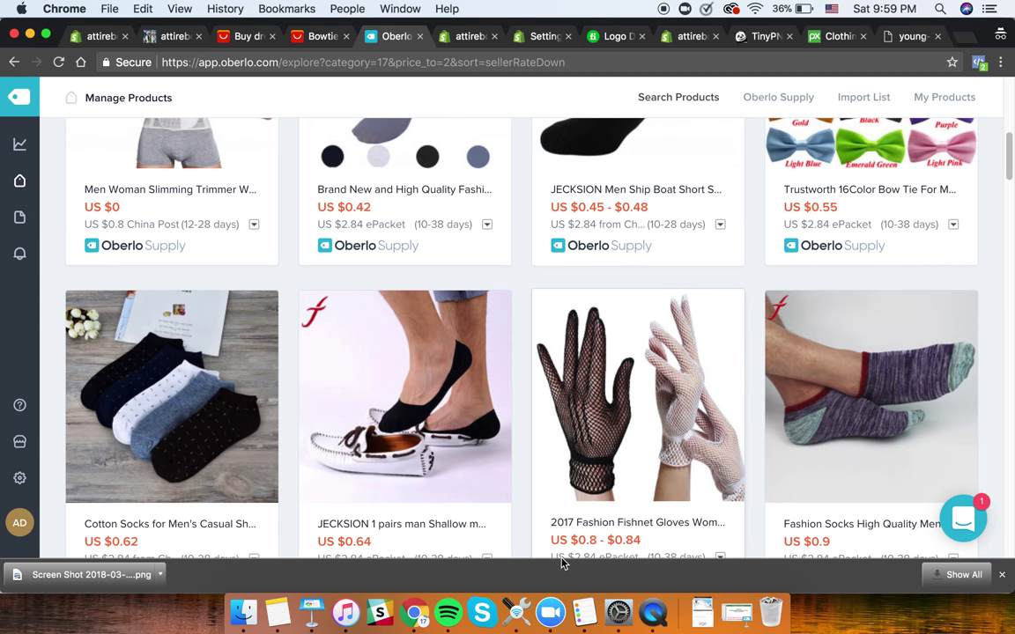
{"action": "scroll", "coordinate": [874, 228], "scroll_direction": "up", "scroll_amount": 2}
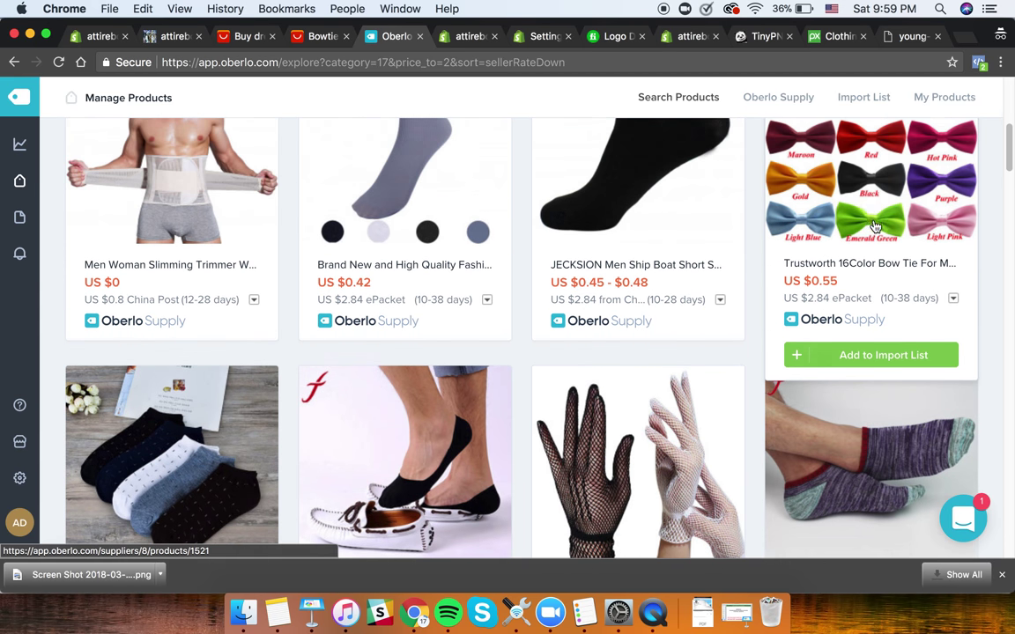
{"action": "scroll", "coordinate": [873, 227], "scroll_direction": "down", "scroll_amount": 5}
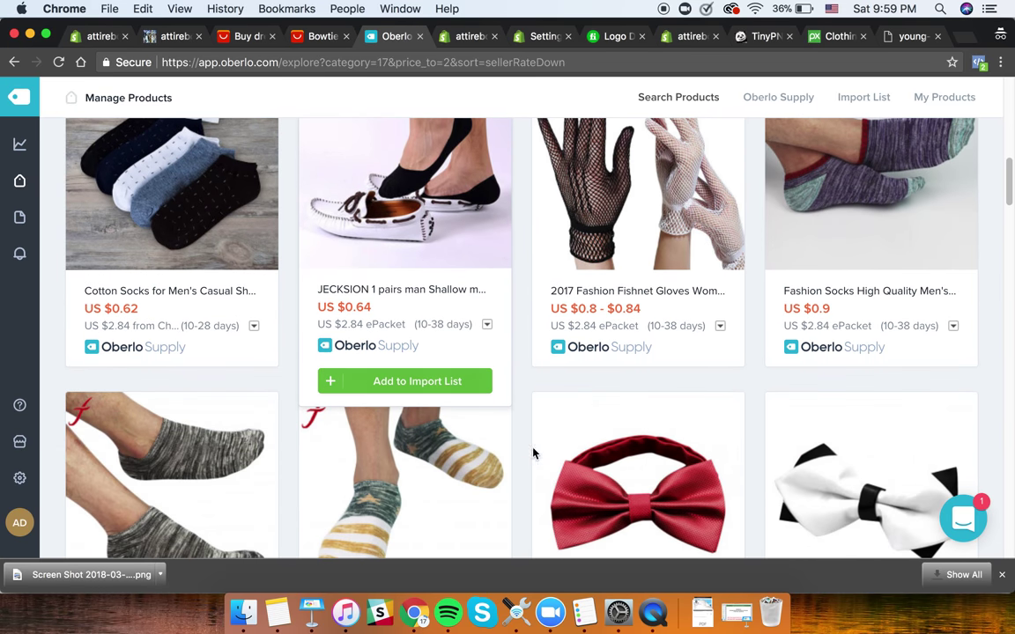
{"action": "scroll", "coordinate": [546, 453], "scroll_direction": "down", "scroll_amount": 6}
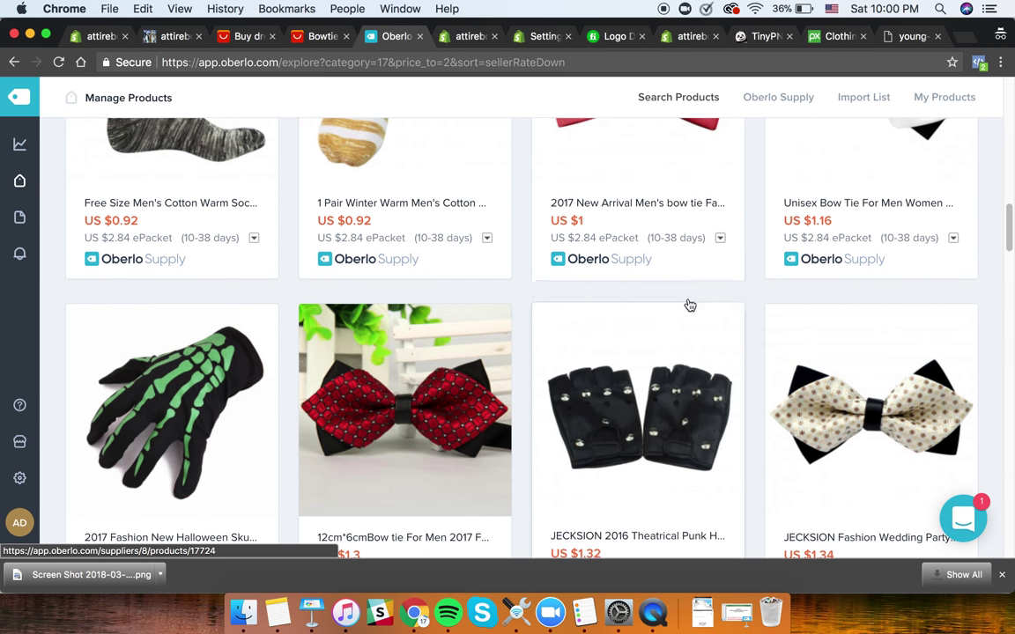
{"action": "scroll", "coordinate": [699, 422], "scroll_direction": "up", "scroll_amount": 11}
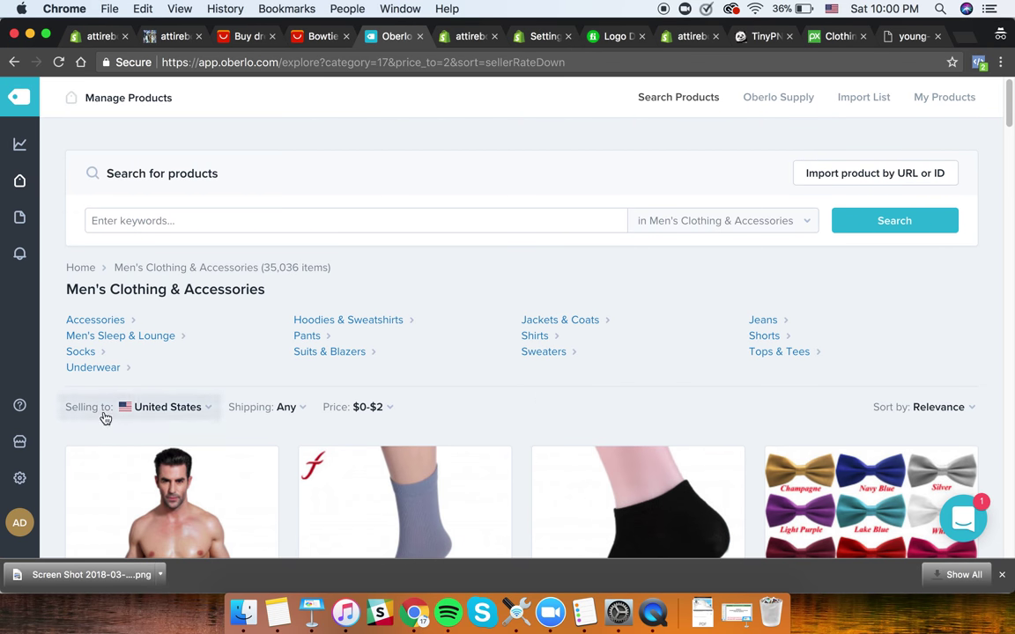
- Filter the men's products by ePacket shipping and browse the whole filtered list
{"action": "left_click", "coordinate": [298, 412]}
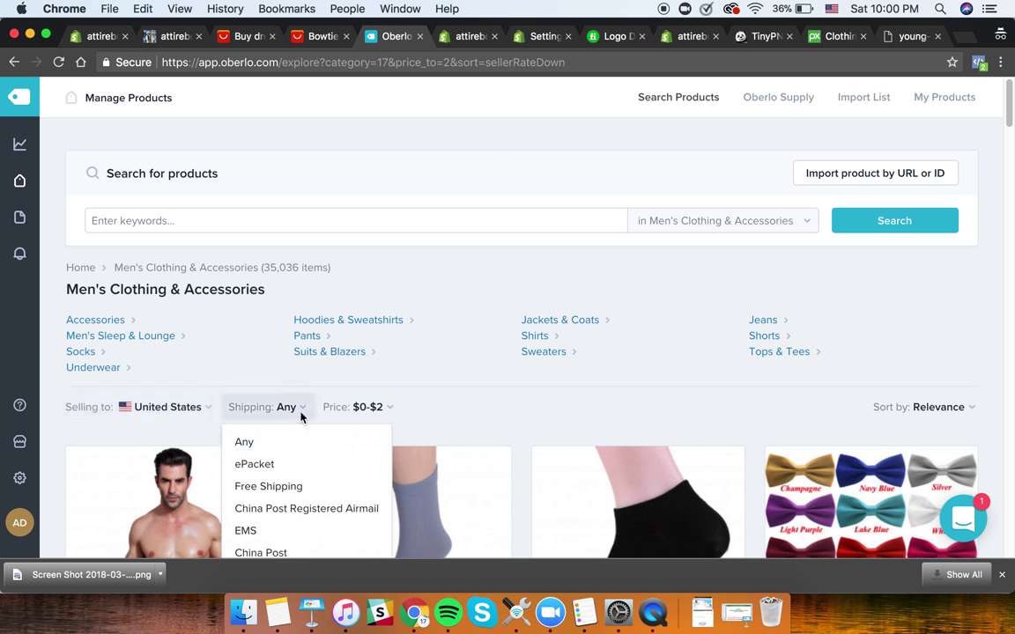
{"action": "left_click", "coordinate": [293, 469]}
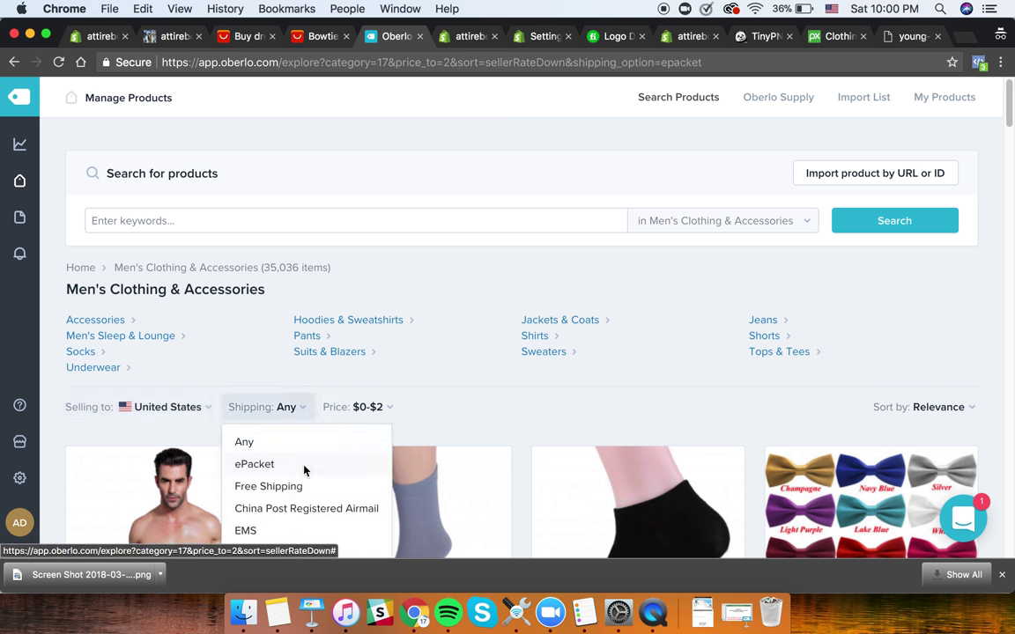
{"action": "scroll", "coordinate": [566, 416], "scroll_direction": "down", "scroll_amount": 4}
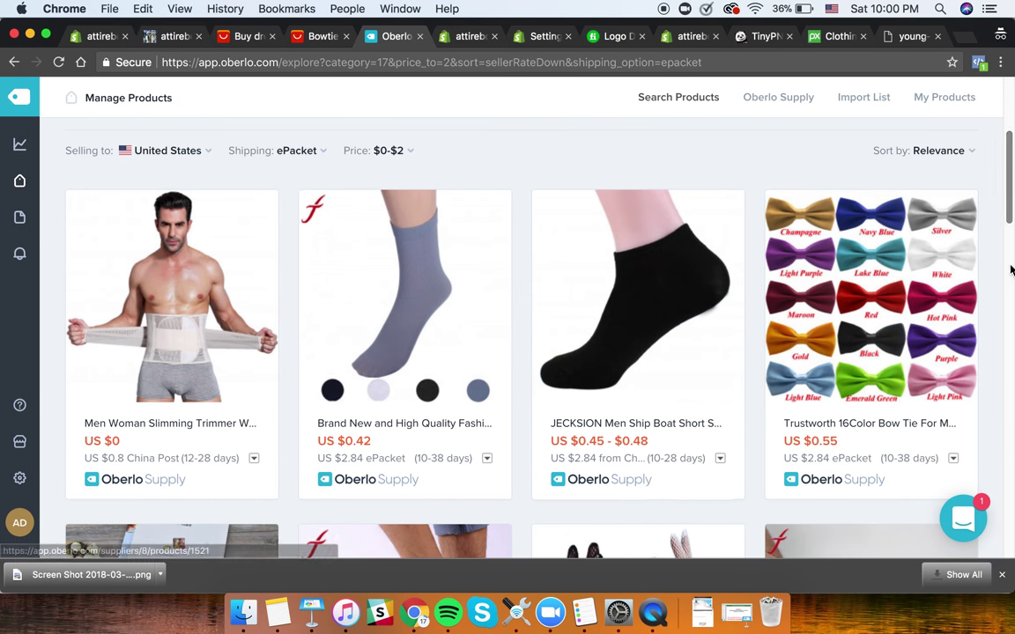
{"action": "mouse_move", "coordinate": [872, 346]}
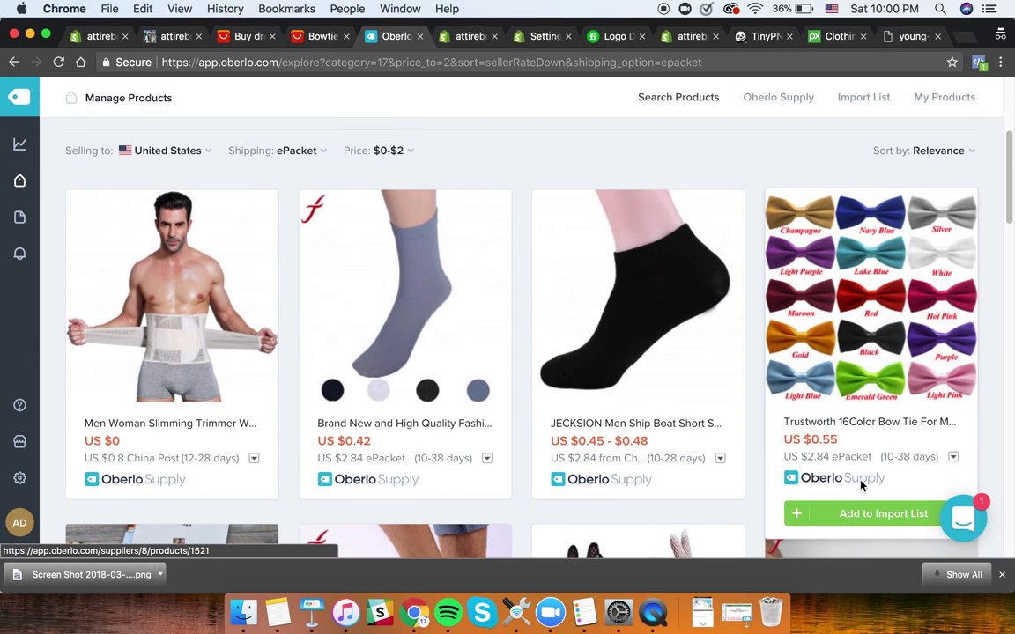
{"action": "scroll", "coordinate": [813, 472], "scroll_direction": "down", "scroll_amount": 5}
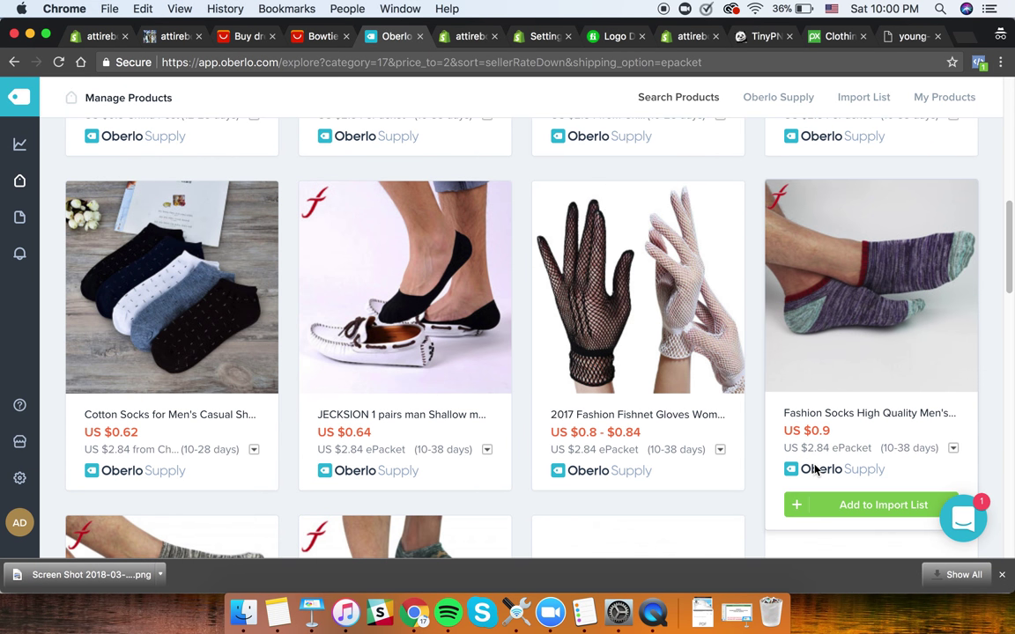
{"action": "scroll", "coordinate": [811, 468], "scroll_direction": "up", "scroll_amount": 3}
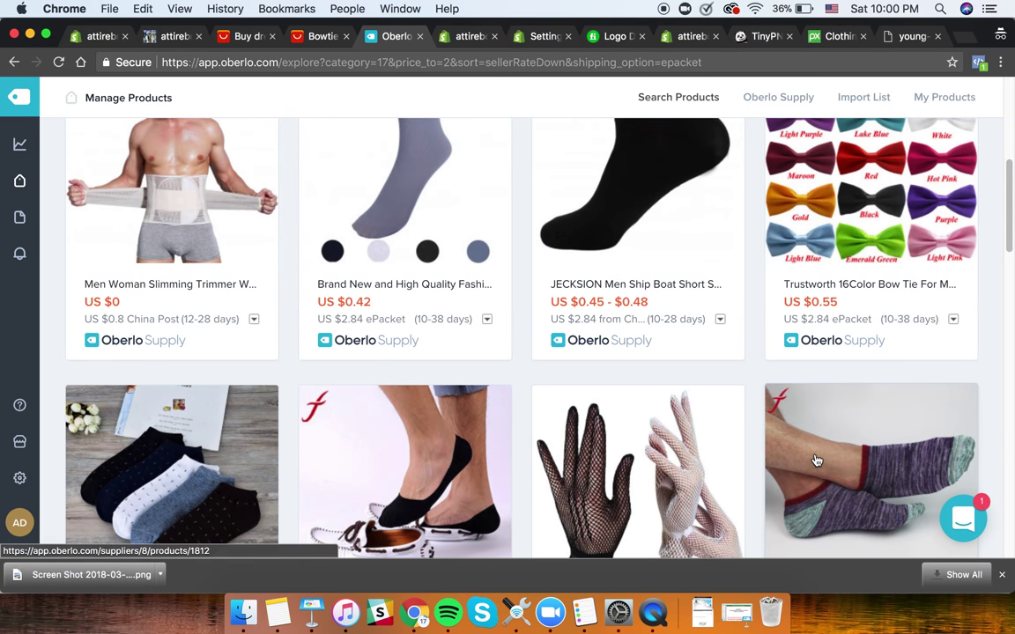
{"action": "scroll", "coordinate": [817, 460], "scroll_direction": "down", "scroll_amount": 5}
{"action": "scroll", "coordinate": [817, 460], "scroll_direction": "down", "scroll_amount": 4}
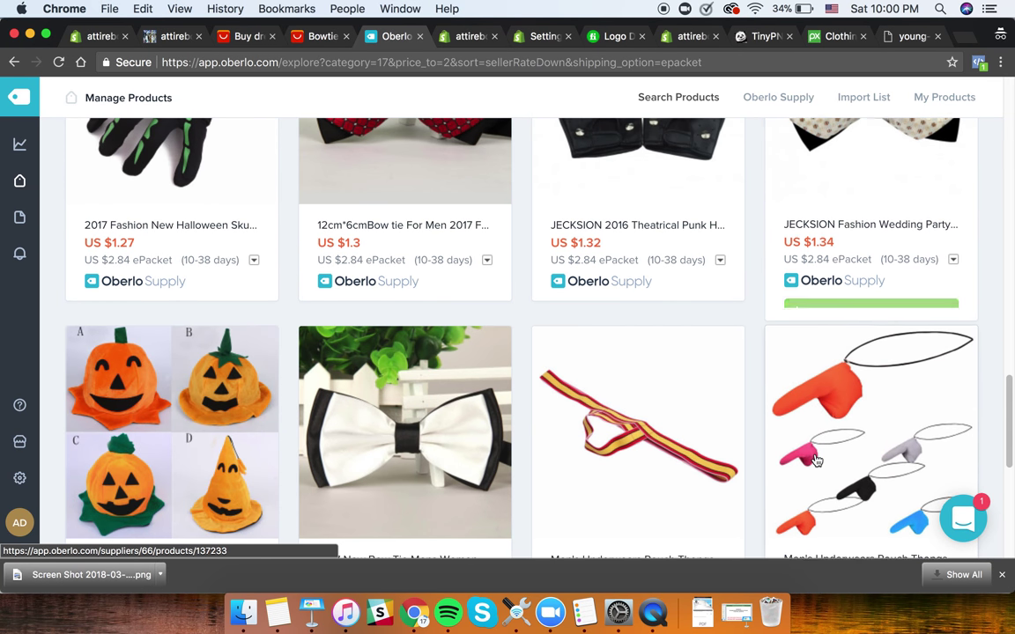
{"action": "scroll", "coordinate": [589, 431], "scroll_direction": "down", "scroll_amount": 5}
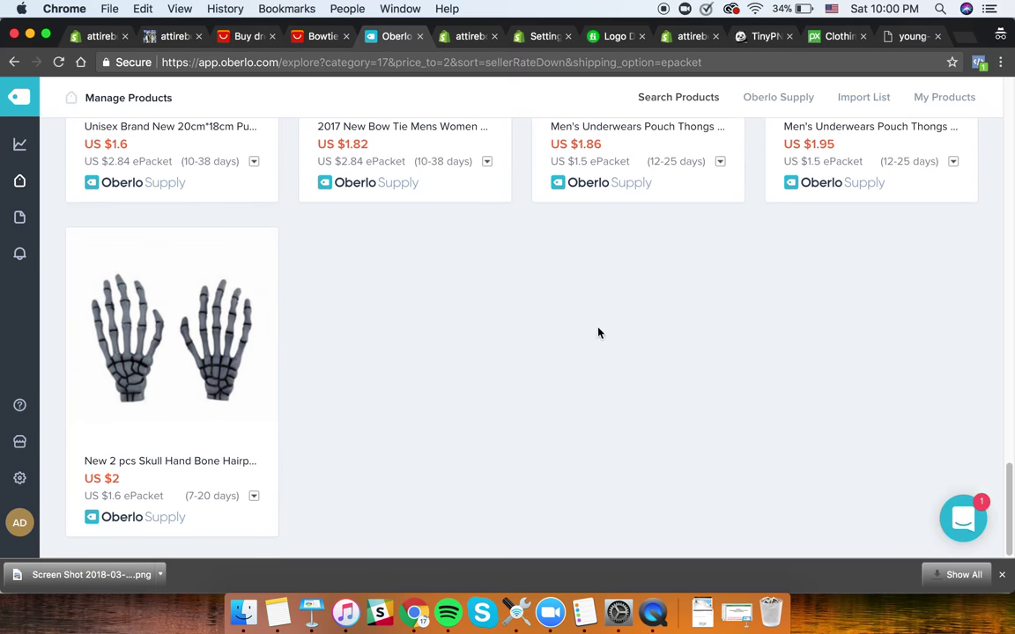
{"action": "scroll", "coordinate": [598, 333], "scroll_direction": "up", "scroll_amount": 10}
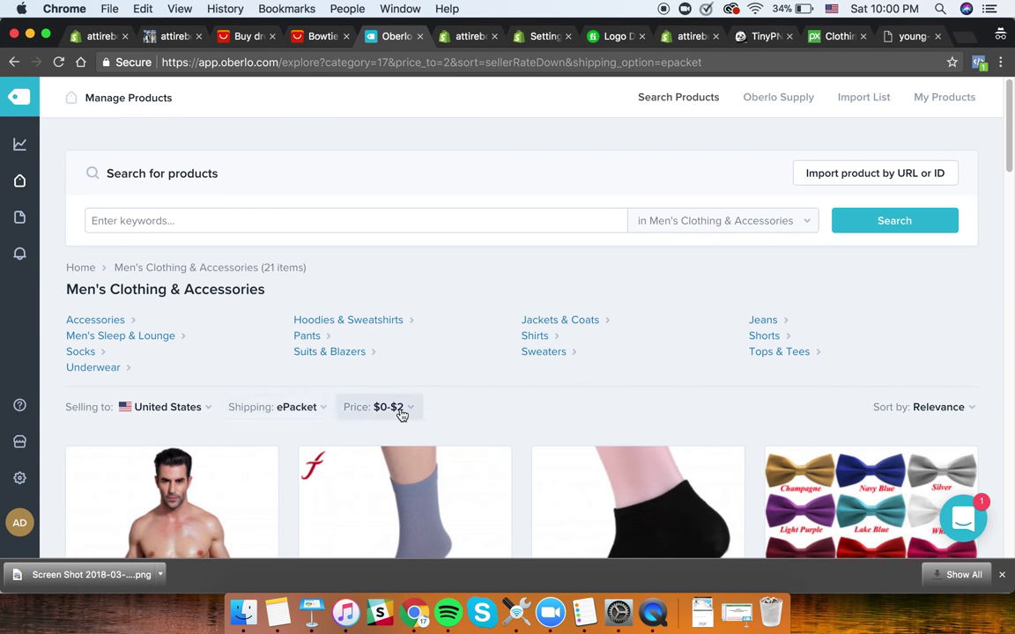
- Reset the shipping filter to Any and browse further through the low-priced men's products
{"action": "left_click", "coordinate": [300, 408]}
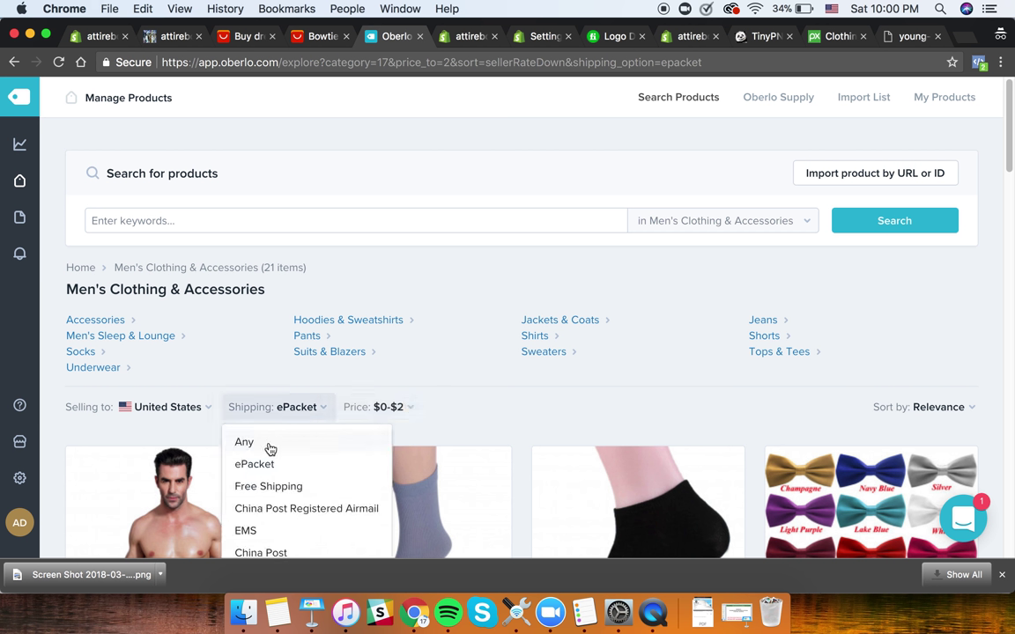
{"action": "left_click", "coordinate": [270, 445]}
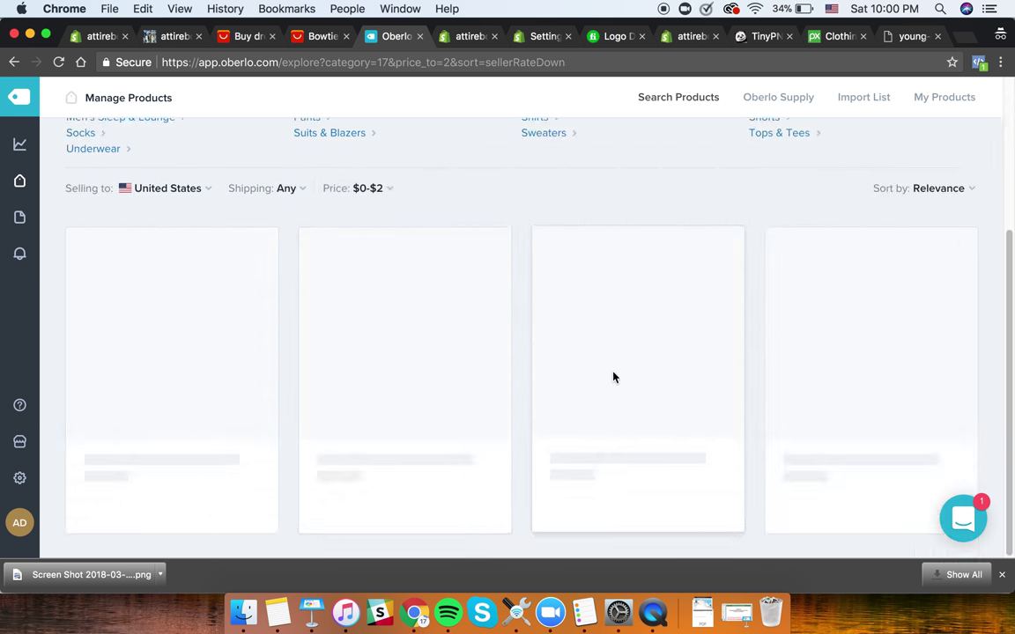
{"action": "scroll", "coordinate": [593, 382], "scroll_direction": "down", "scroll_amount": 10}
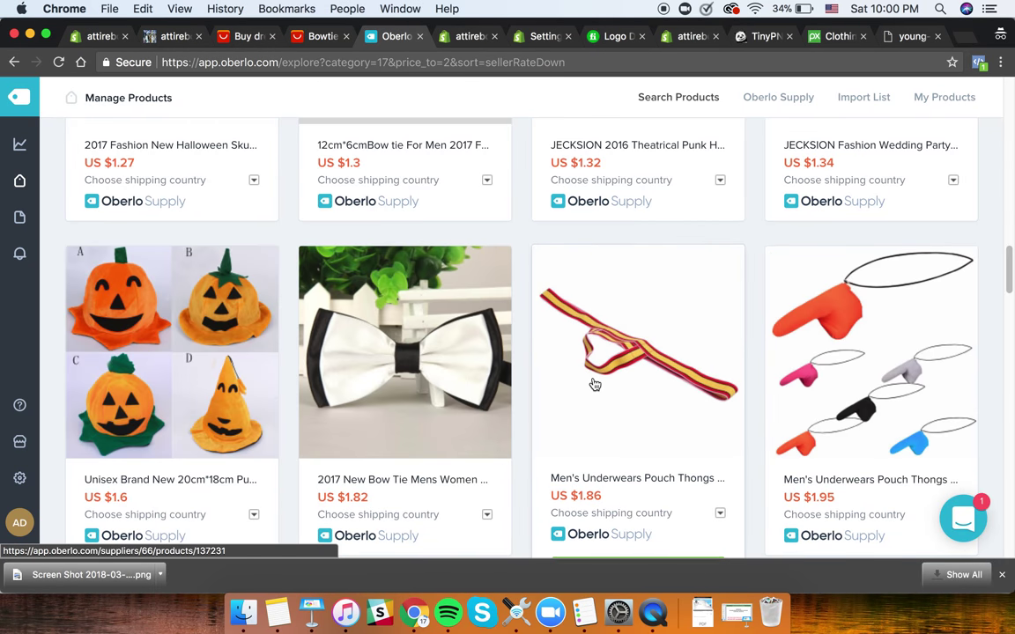
{"action": "scroll", "coordinate": [595, 383], "scroll_direction": "down", "scroll_amount": 5}
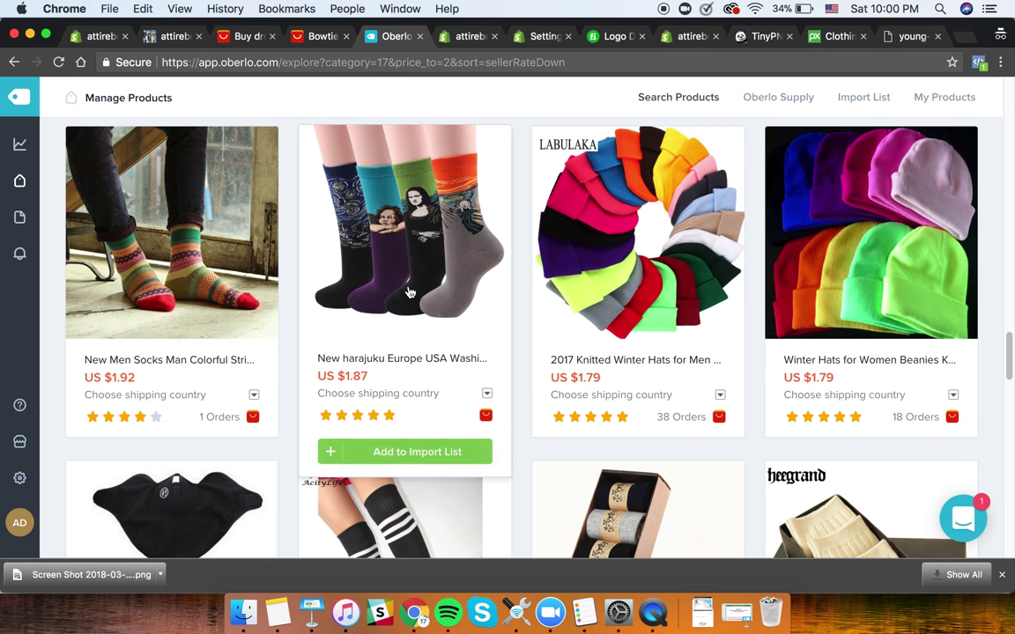
{"action": "scroll", "coordinate": [408, 293], "scroll_direction": "down", "scroll_amount": 5}
{"action": "scroll", "coordinate": [408, 292], "scroll_direction": "down", "scroll_amount": 5}
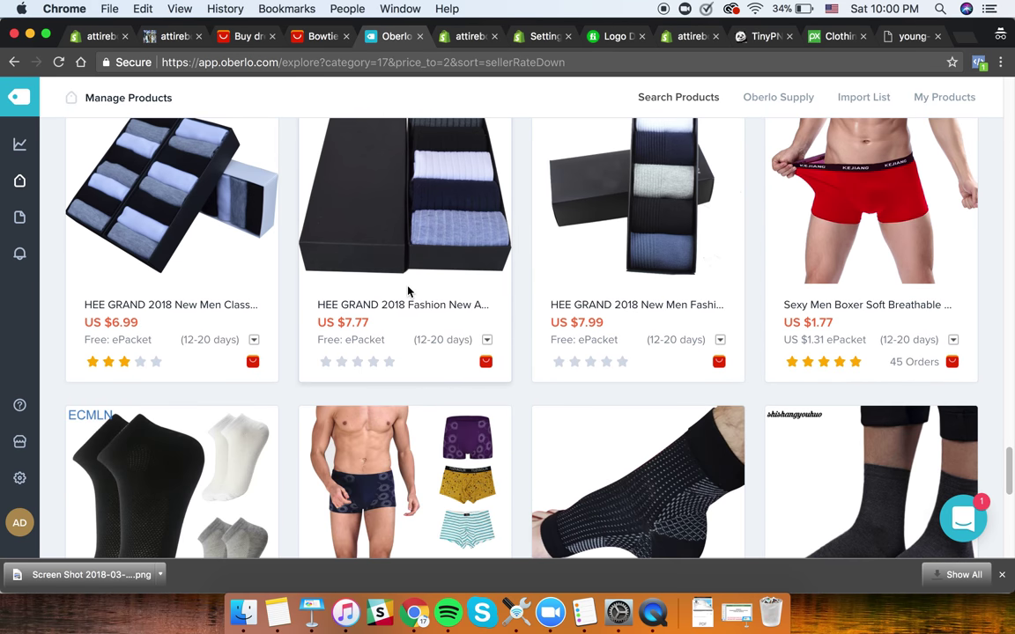
{"action": "scroll", "coordinate": [418, 374], "scroll_direction": "down", "scroll_amount": 10}
{"action": "scroll", "coordinate": [300, 208], "scroll_direction": "up", "scroll_amount": 20}
- Check the Suits & Blazers subcategory, then return to Men's Clothing & Accessories
{"action": "left_click", "coordinate": [293, 222]}
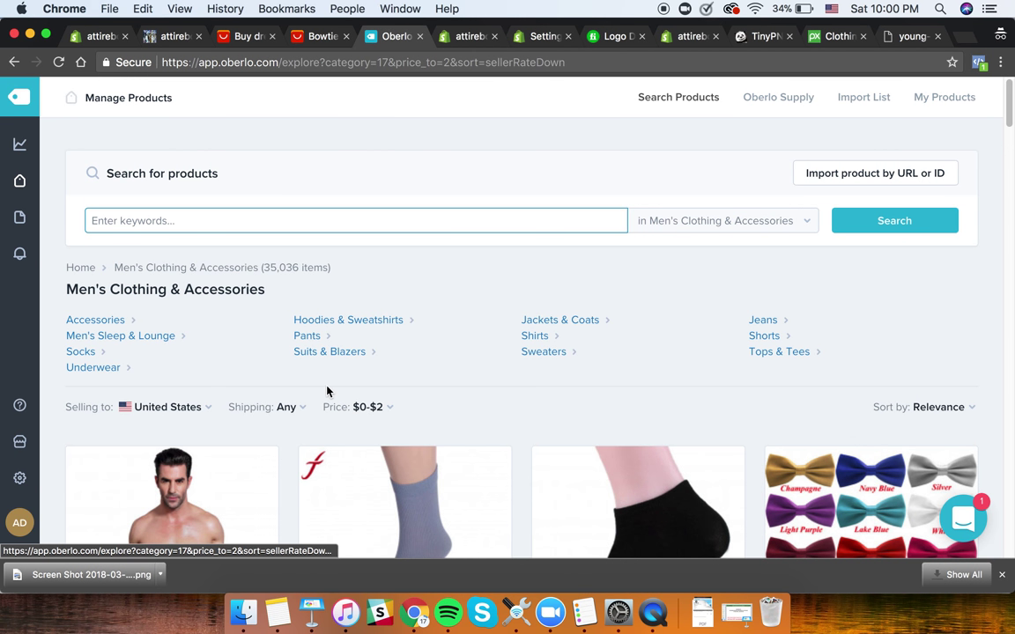
{"action": "left_click", "coordinate": [307, 354]}
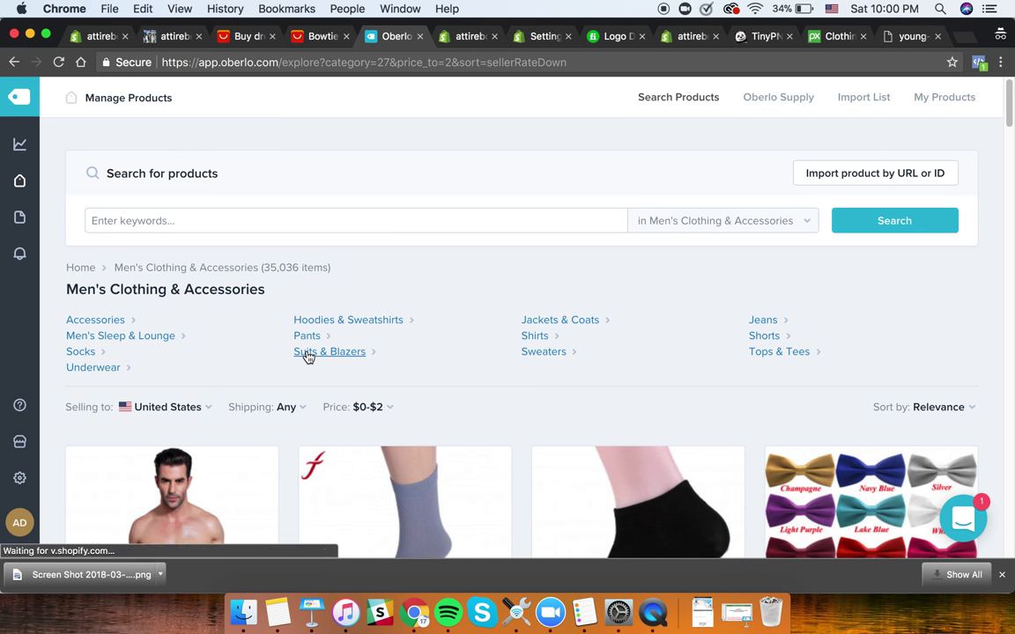
{"action": "left_click", "coordinate": [280, 333]}
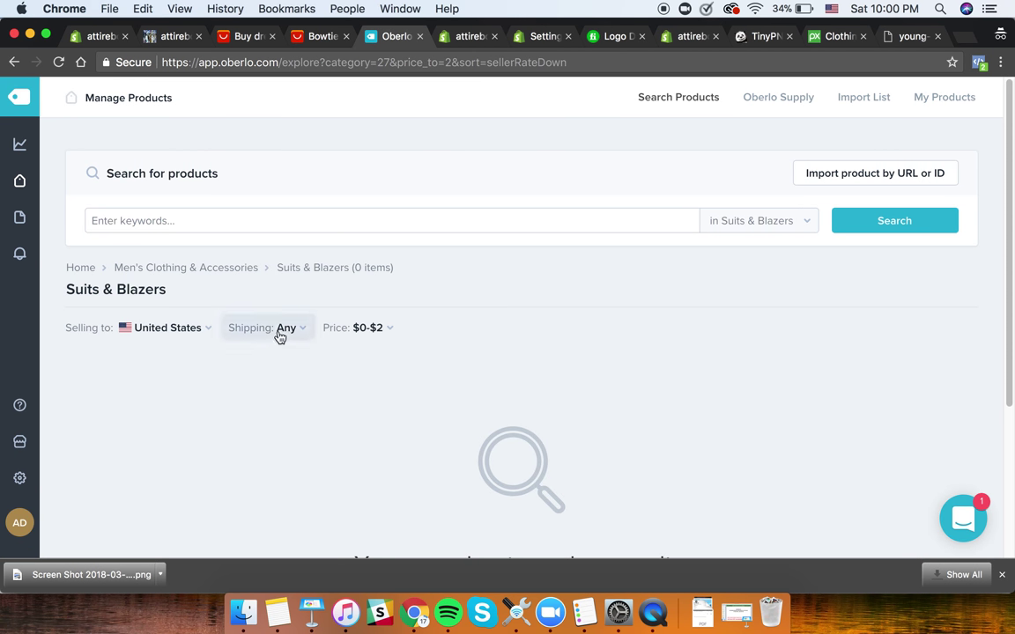
{"action": "left_click", "coordinate": [225, 269]}
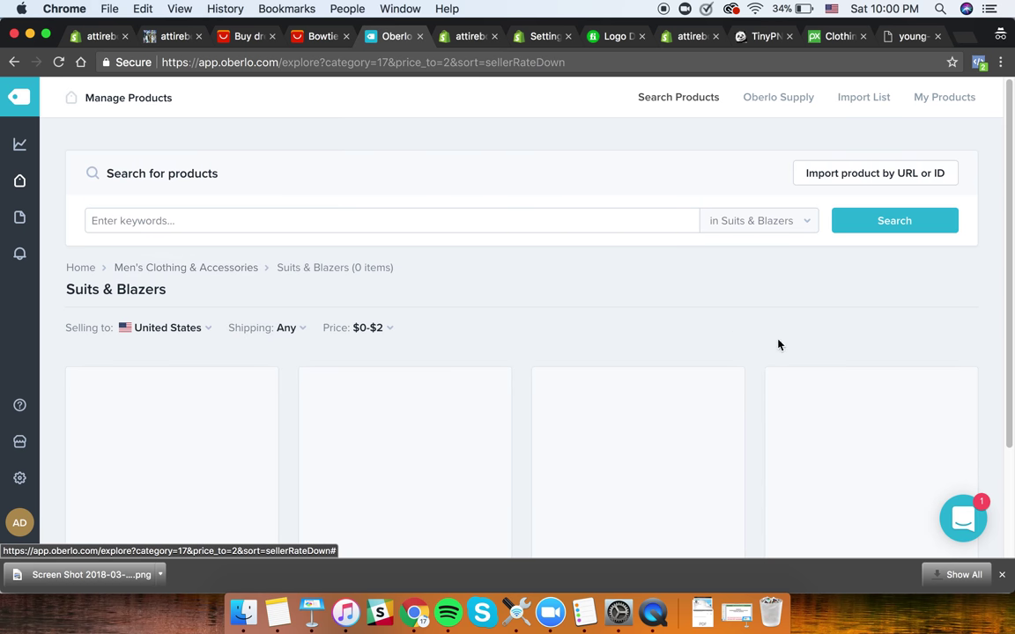
- Remove the maximum price from the men's product filter and apply the change
{"action": "left_click", "coordinate": [388, 414]}
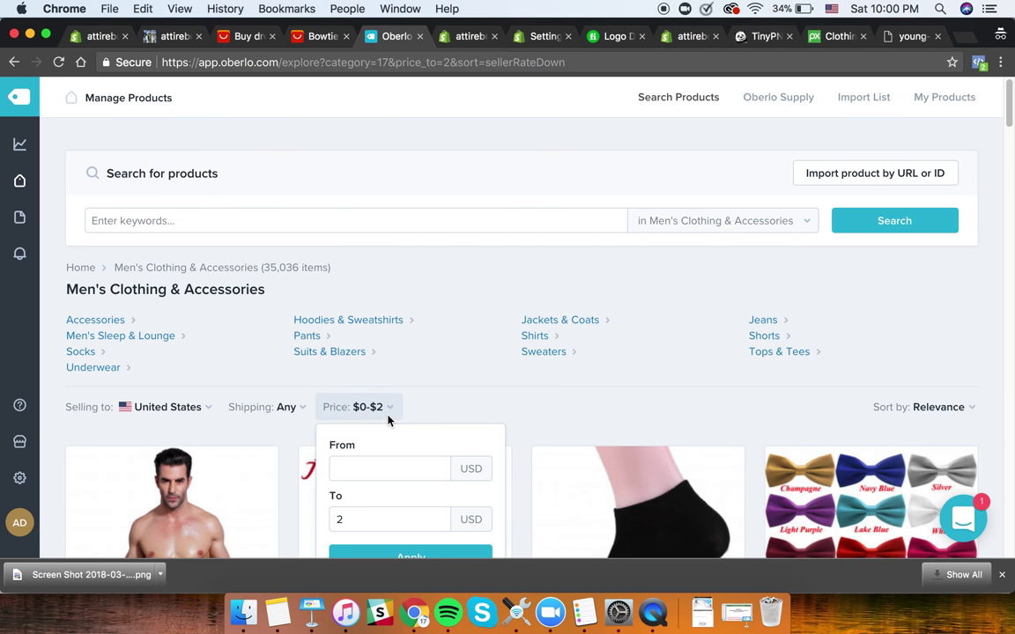
{"action": "scroll", "coordinate": [424, 528], "scroll_direction": "down", "scroll_amount": 1}
{"action": "left_click", "coordinate": [424, 528]}
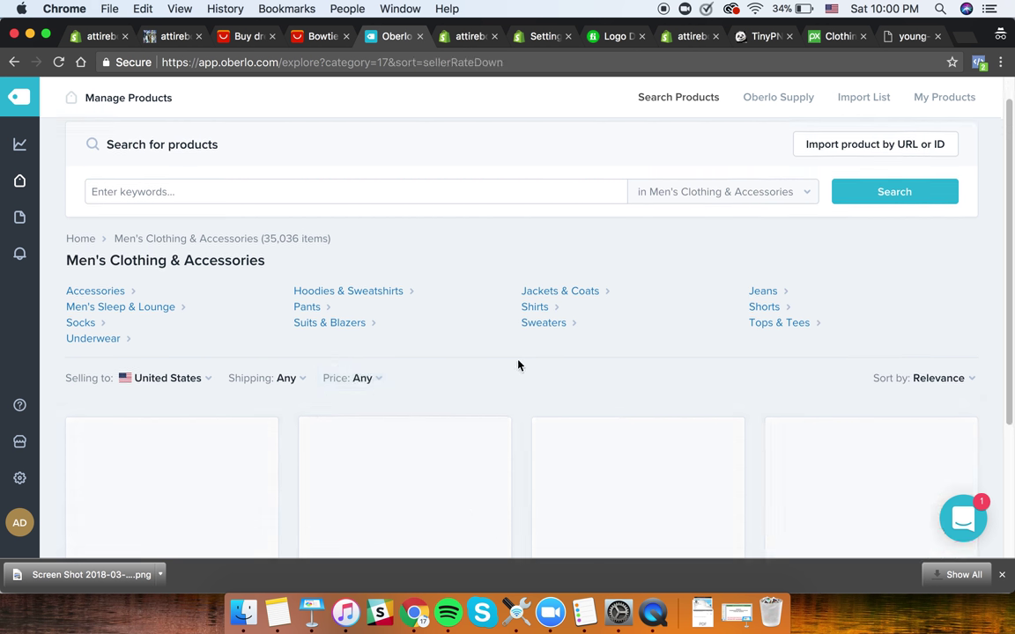
- Open the men's Sweaters subcategory and look over the listed sweaters with their prices and ratings
{"action": "left_click", "coordinate": [540, 323]}
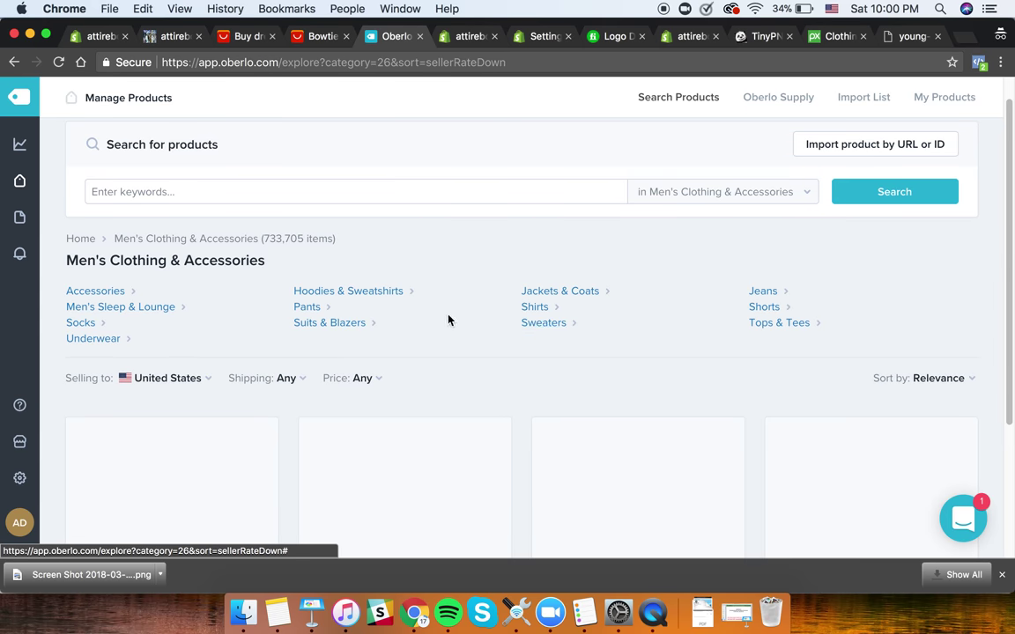
{"action": "scroll", "coordinate": [444, 317], "scroll_direction": "down", "scroll_amount": 2}
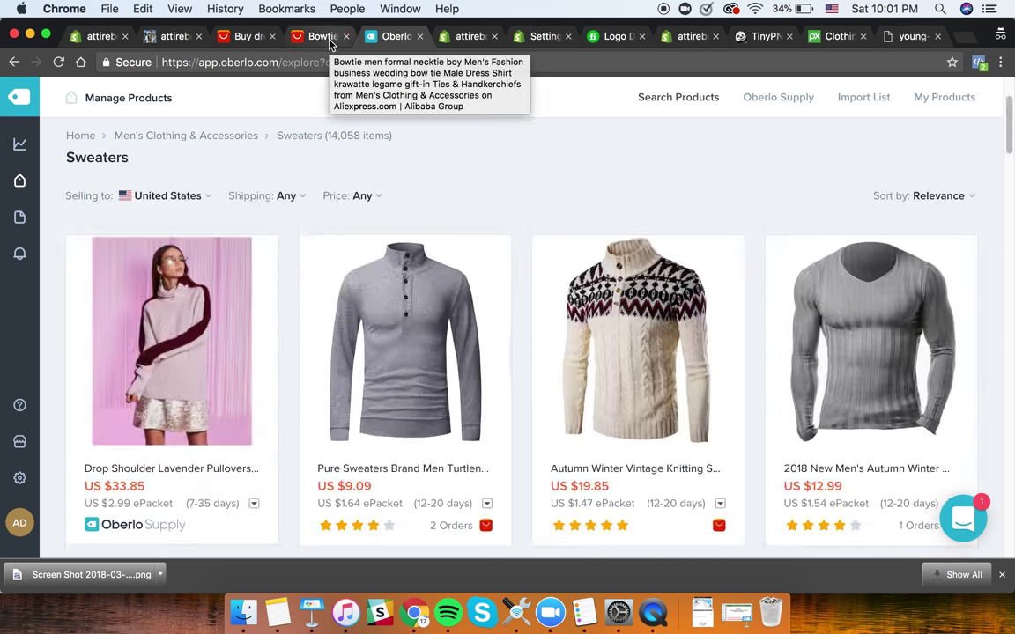
{"action": "scroll", "coordinate": [632, 465], "scroll_direction": "down", "scroll_amount": 2}
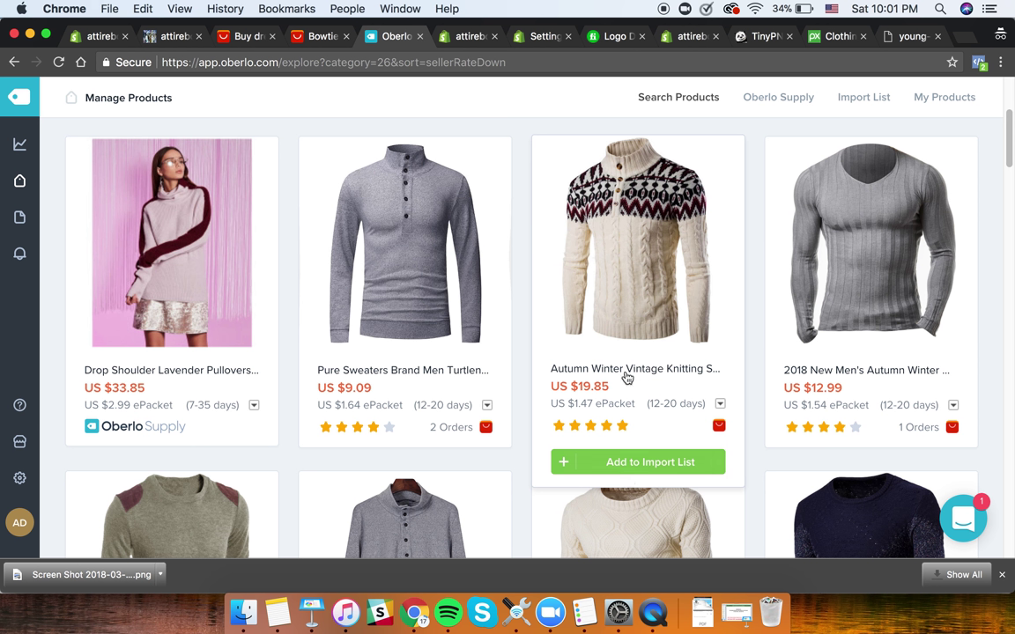
- Add the Autumn Winter Vintage Knitting, 2018 New Men Autumn Casual, New Autumn Winter Fashion Brand and HEE GRAND 2017 Autumn Winter sweaters to the import list
{"action": "left_click", "coordinate": [624, 462]}
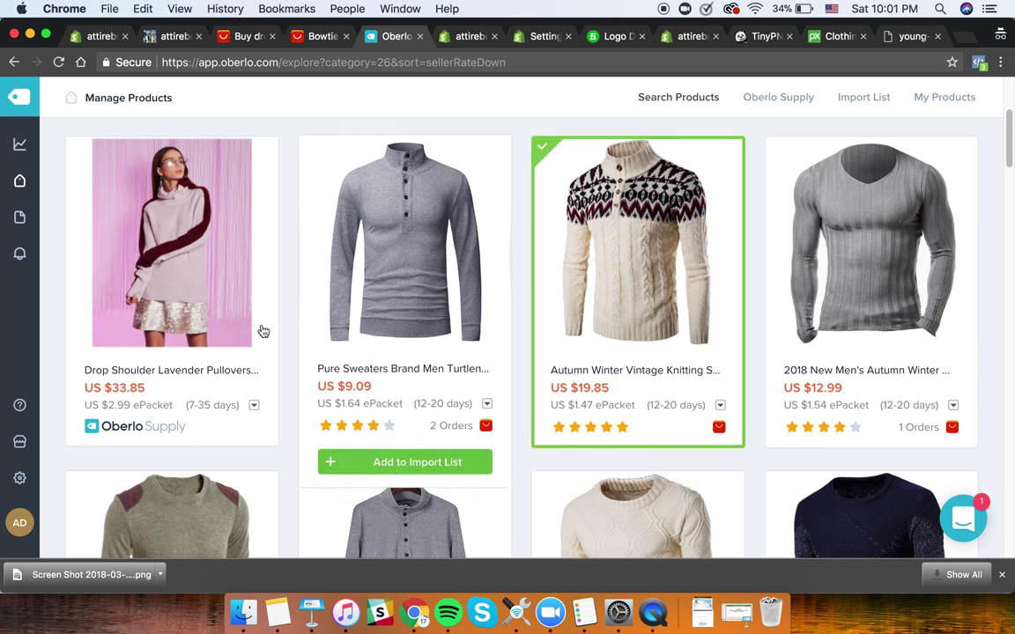
{"action": "scroll", "coordinate": [861, 469], "scroll_direction": "down", "scroll_amount": 5}
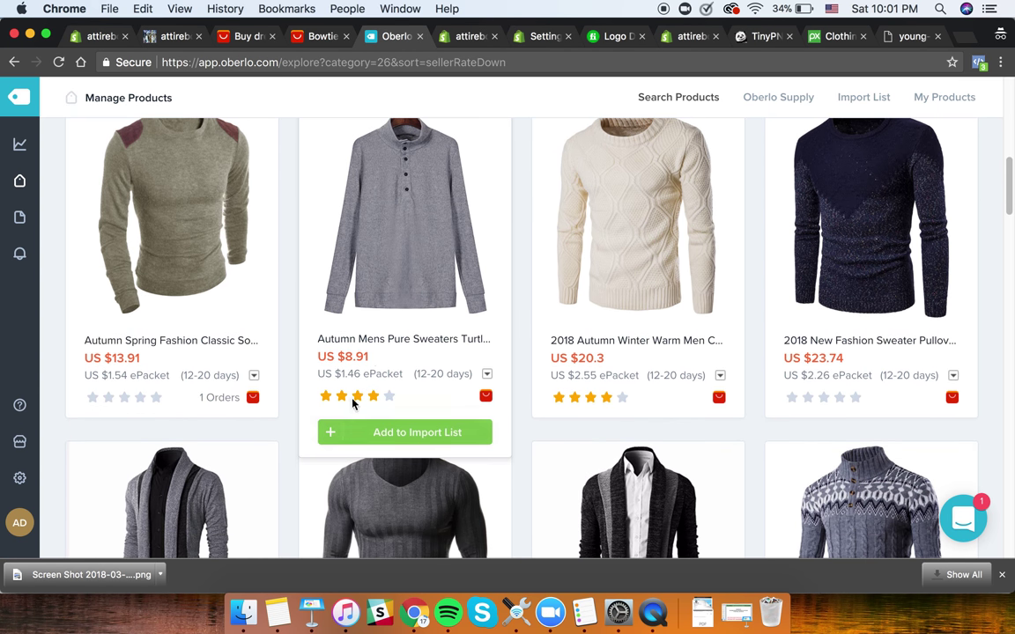
{"action": "scroll", "coordinate": [403, 414], "scroll_direction": "down", "scroll_amount": 5}
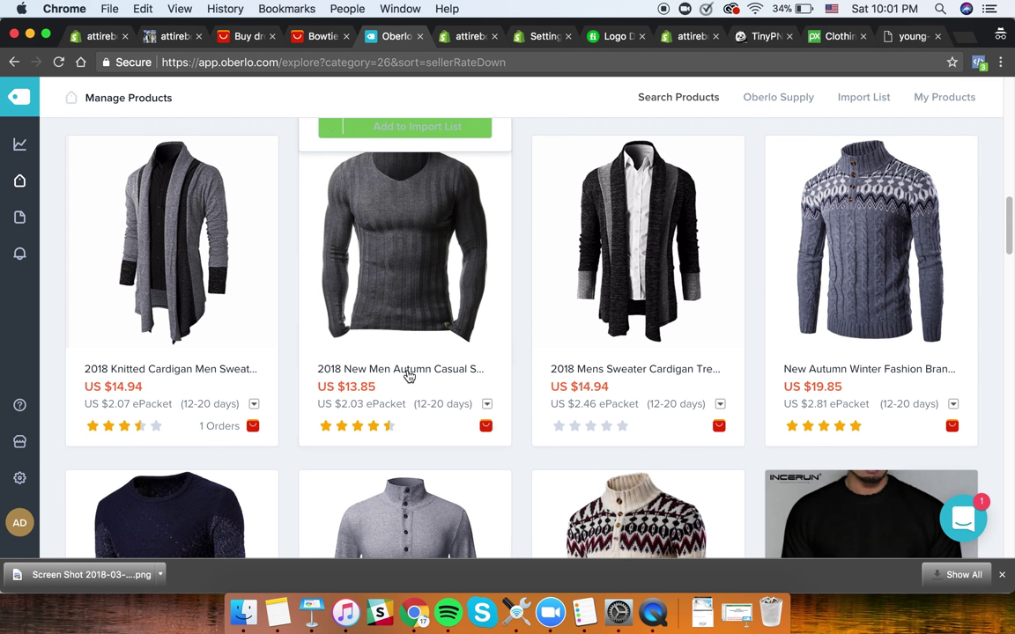
{"action": "left_click", "coordinate": [410, 461]}
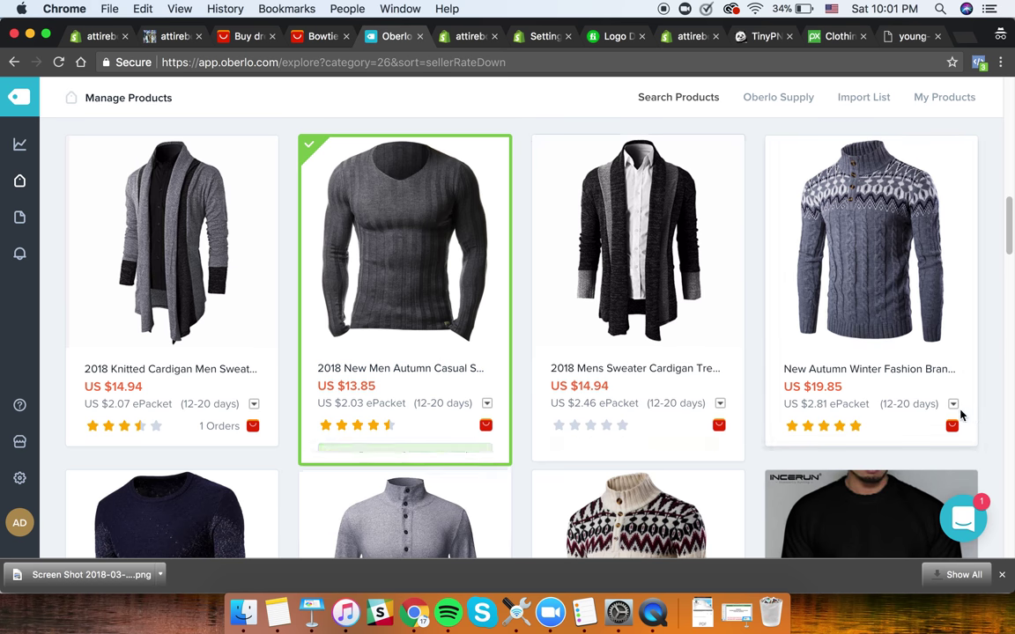
{"action": "scroll", "coordinate": [652, 383], "scroll_direction": "down", "scroll_amount": 10}
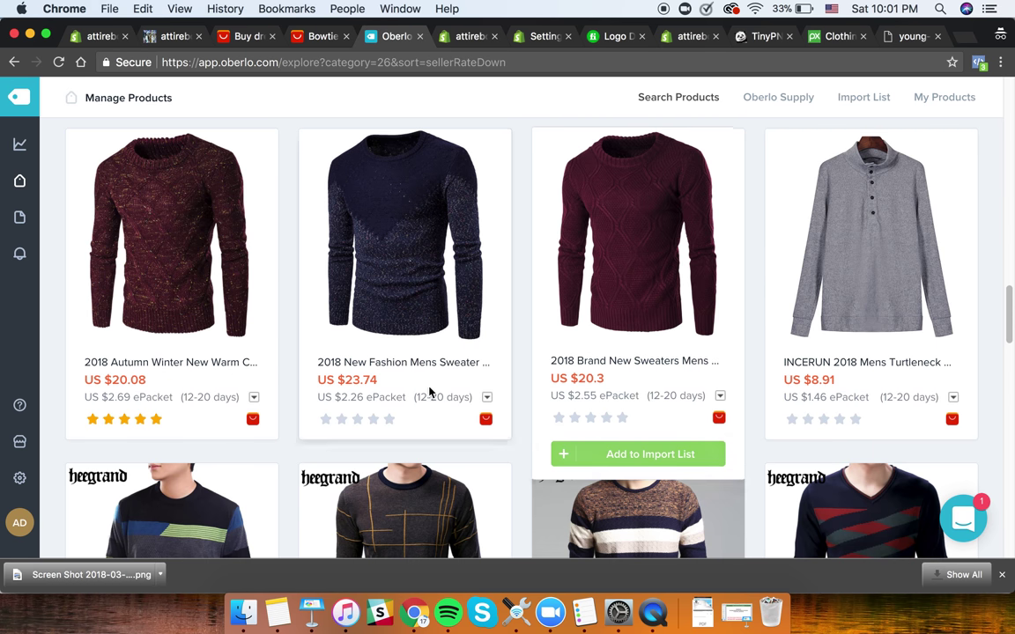
{"action": "scroll", "coordinate": [633, 447], "scroll_direction": "down", "scroll_amount": 5}
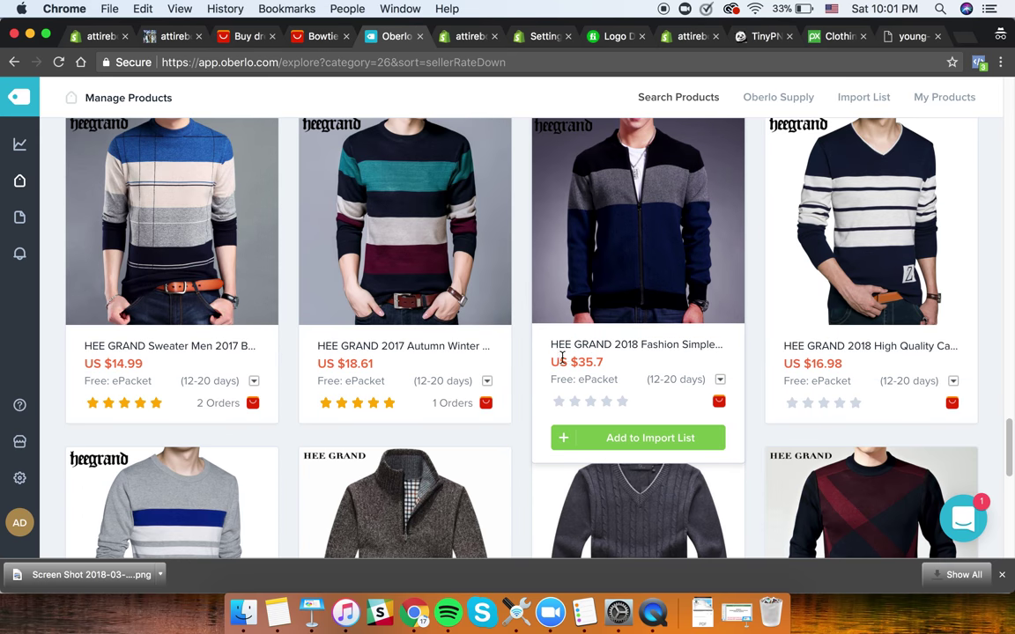
{"action": "left_click", "coordinate": [351, 433]}
{"action": "scroll", "coordinate": [614, 247], "scroll_direction": "up", "scroll_amount": 15}
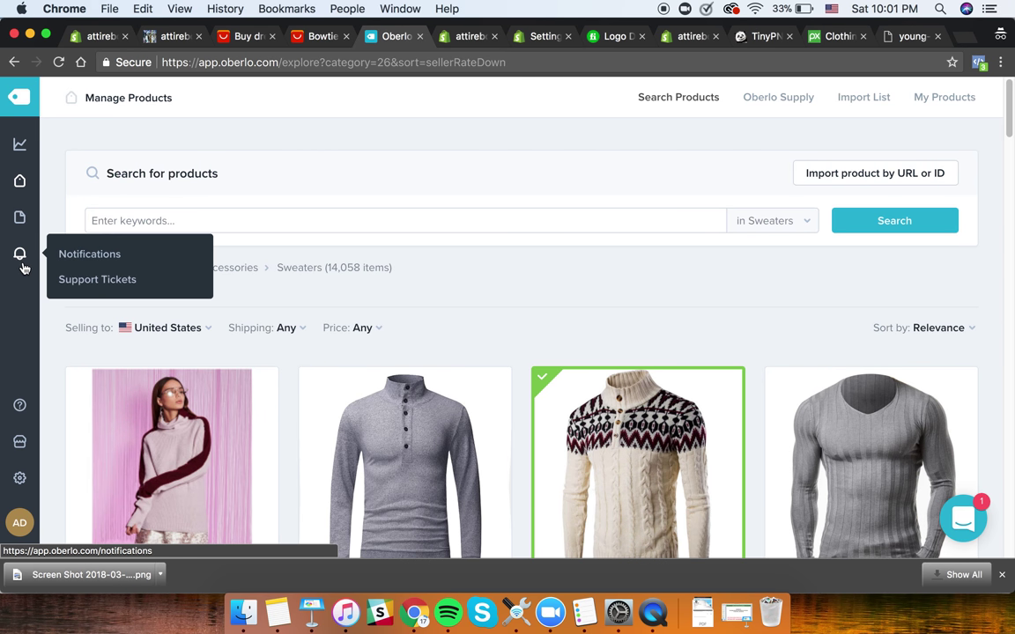
- Open the Oberlo dashboard and look over its overview videos and dropshipping guides
{"action": "left_click", "coordinate": [21, 164]}
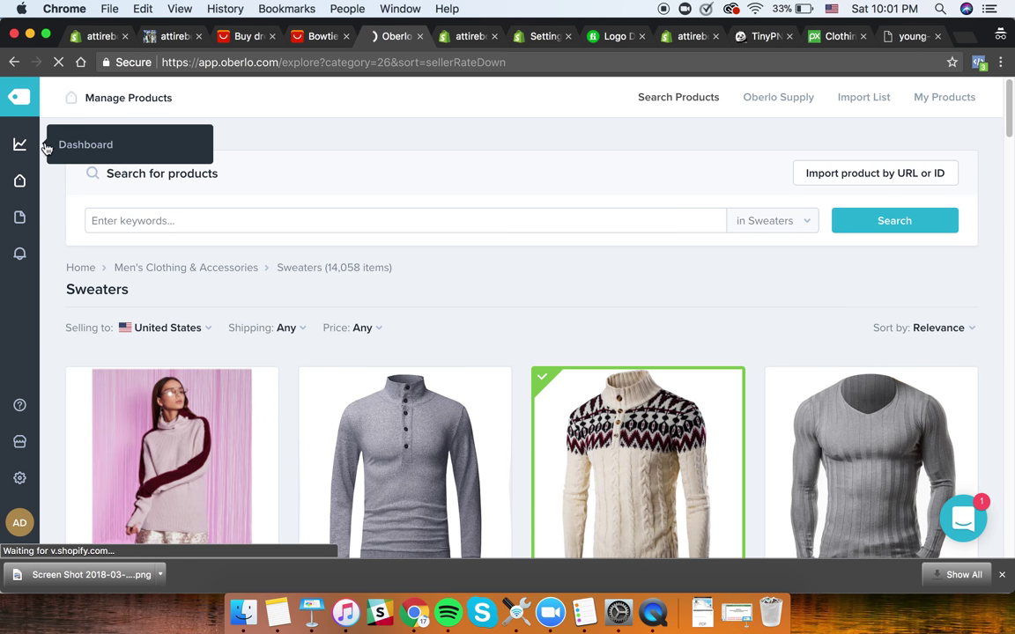
{"action": "scroll", "coordinate": [88, 326], "scroll_direction": "down", "scroll_amount": 5}
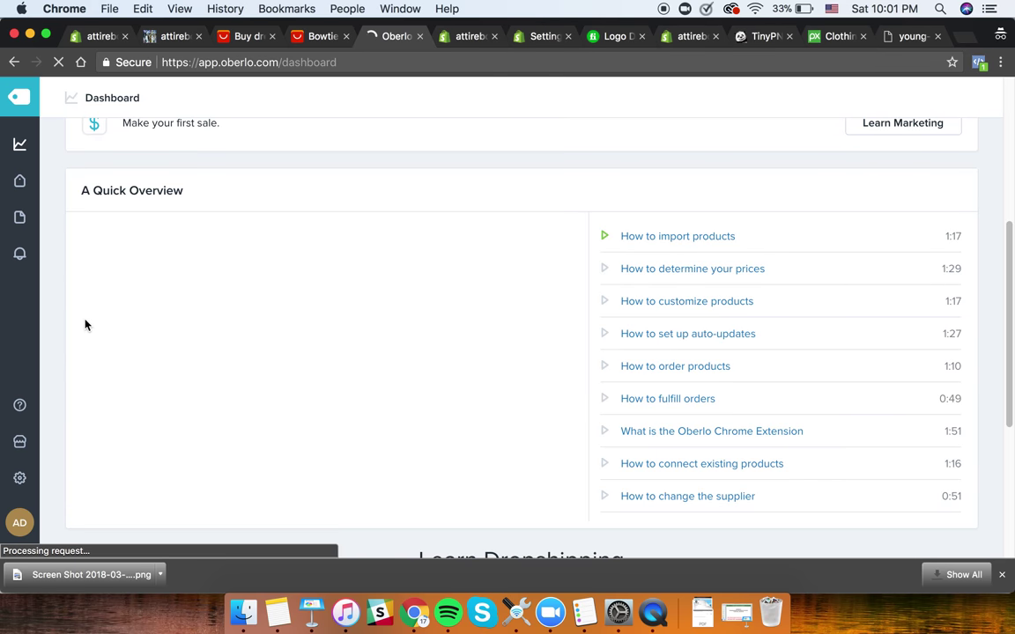
{"action": "scroll", "coordinate": [82, 320], "scroll_direction": "down", "scroll_amount": 5}
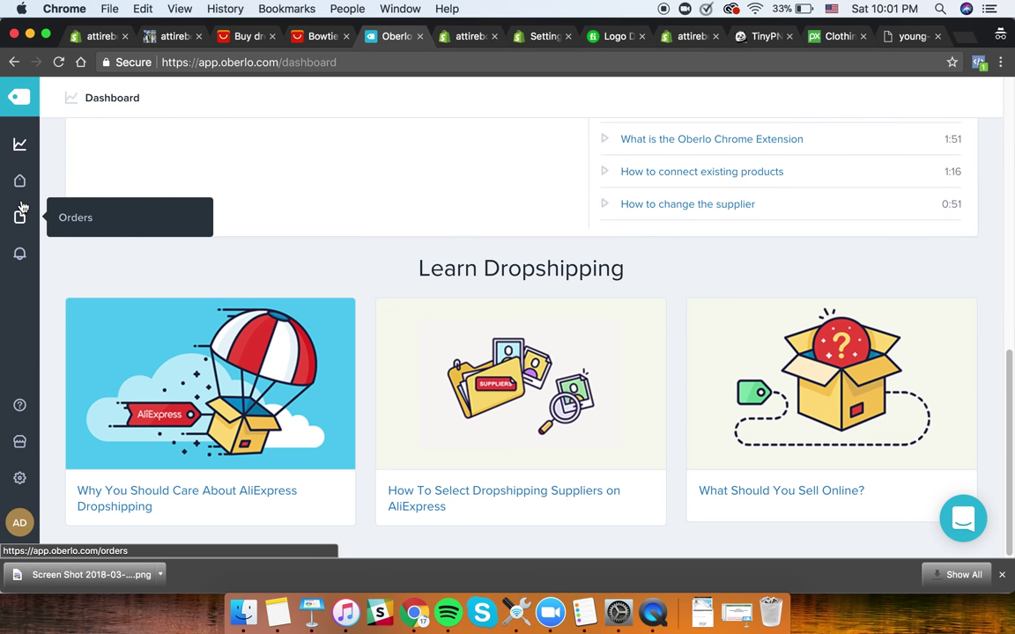
- Open the import list and assign the HEE GRAND striped sweater to the Clothing items collection
{"action": "mouse_move", "coordinate": [21, 192]}
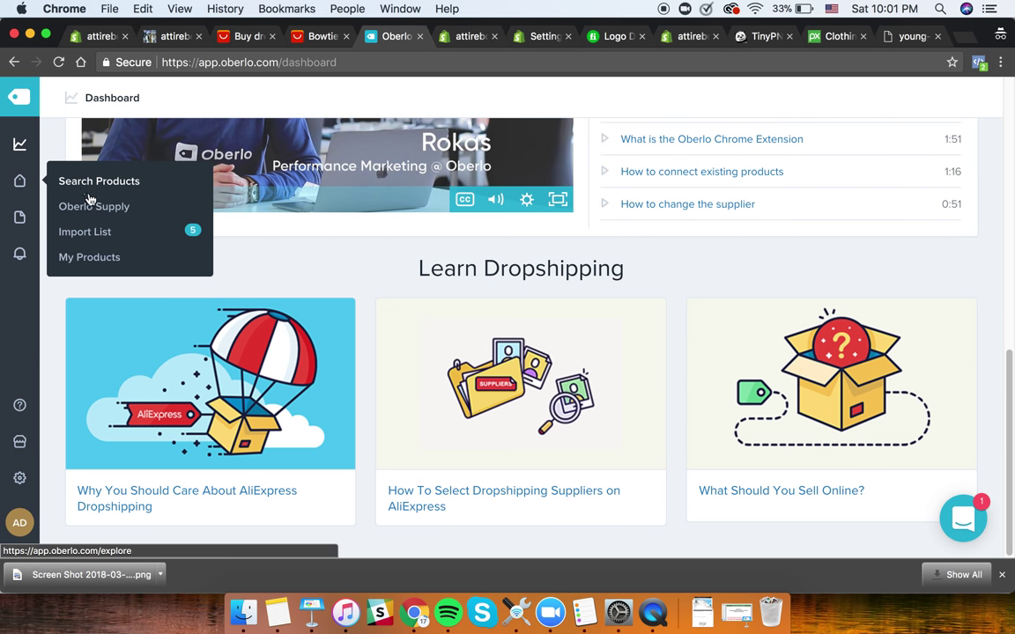
{"action": "left_click", "coordinate": [69, 233]}
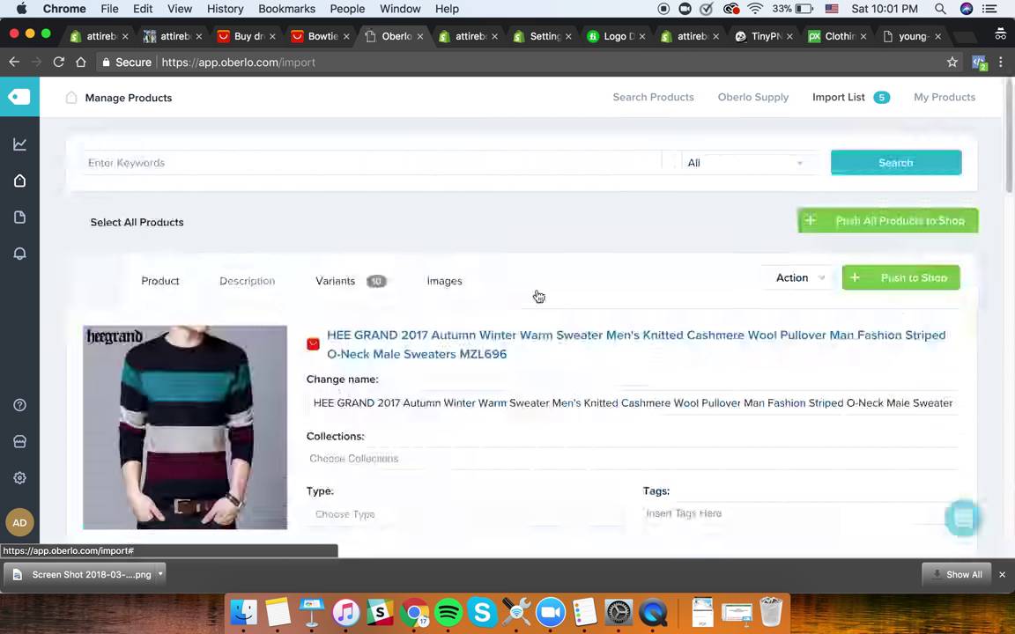
{"action": "scroll", "coordinate": [364, 433], "scroll_direction": "down", "scroll_amount": 1}
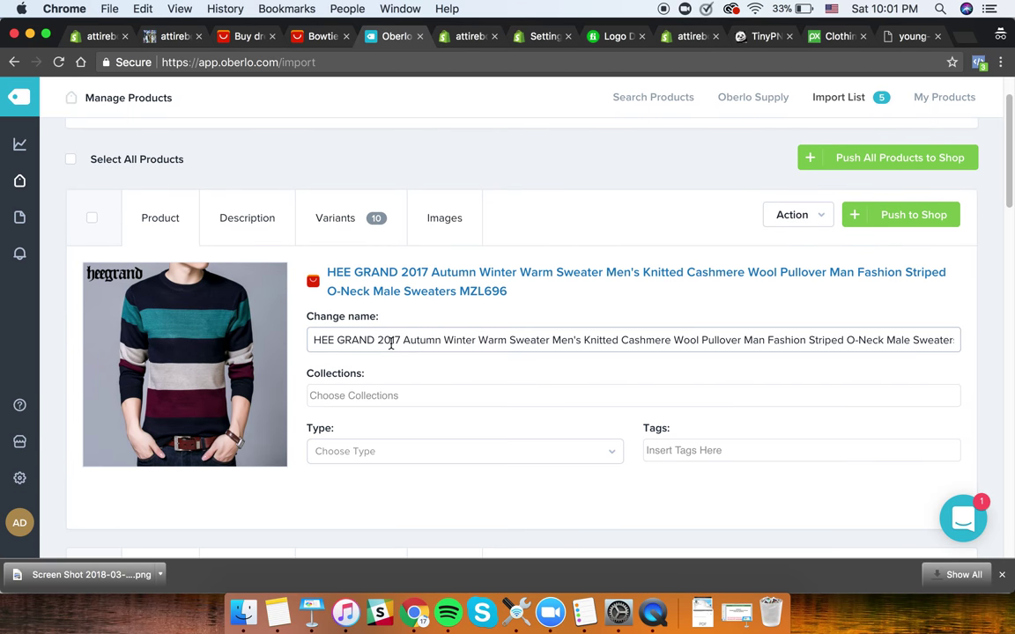
{"action": "scroll", "coordinate": [385, 377], "scroll_direction": "down", "scroll_amount": 3}
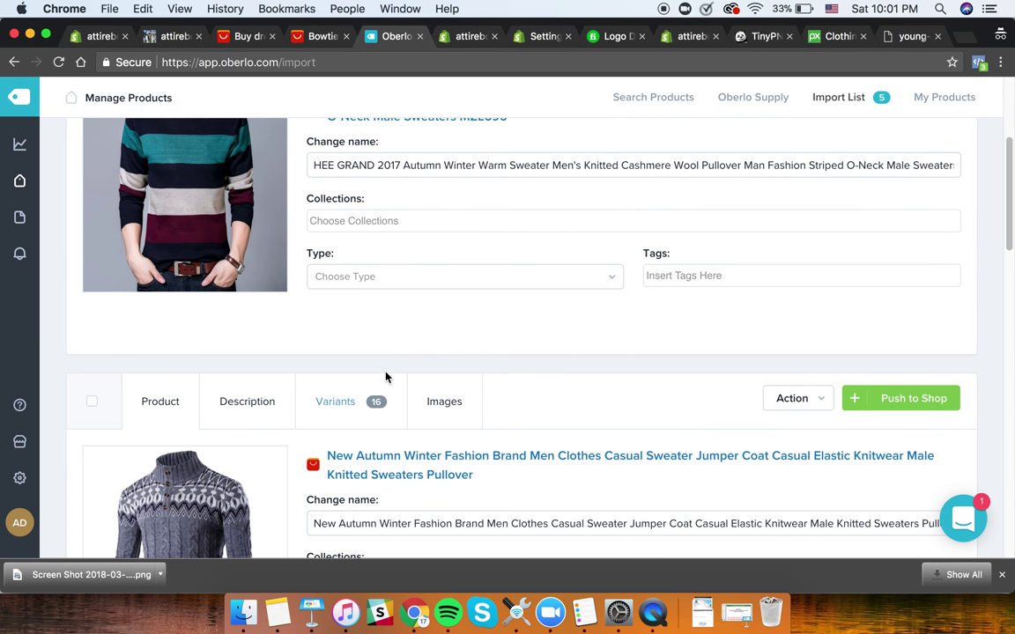
{"action": "left_click", "coordinate": [391, 219]}
{"action": "left_click", "coordinate": [384, 245]}
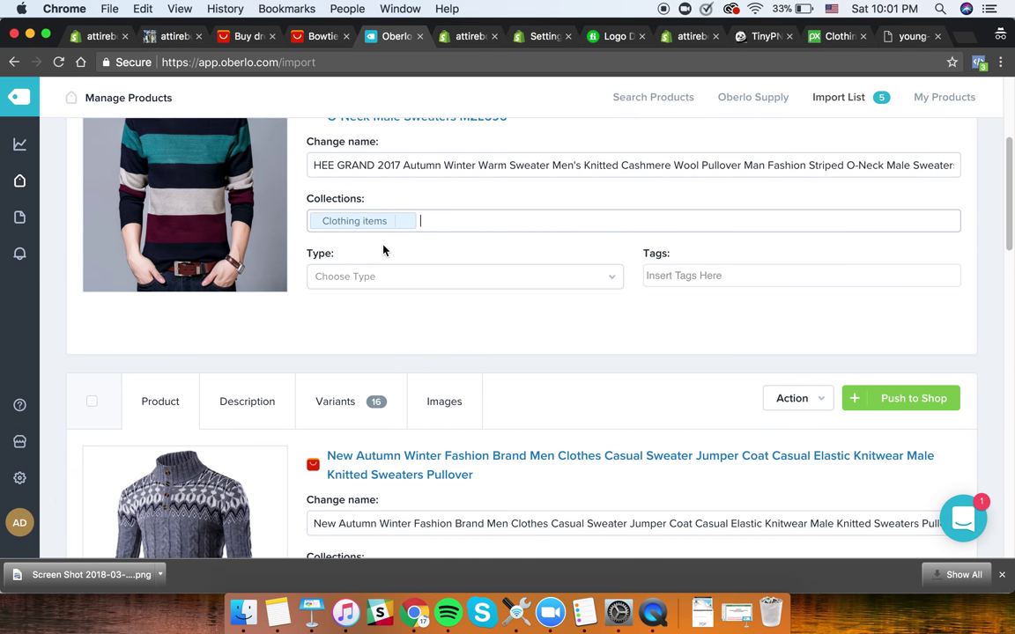
- Check the storefront's header menu, then switch to the Shopify admin and view the online store's Navigation menus
{"action": "left_click", "coordinate": [179, 38]}
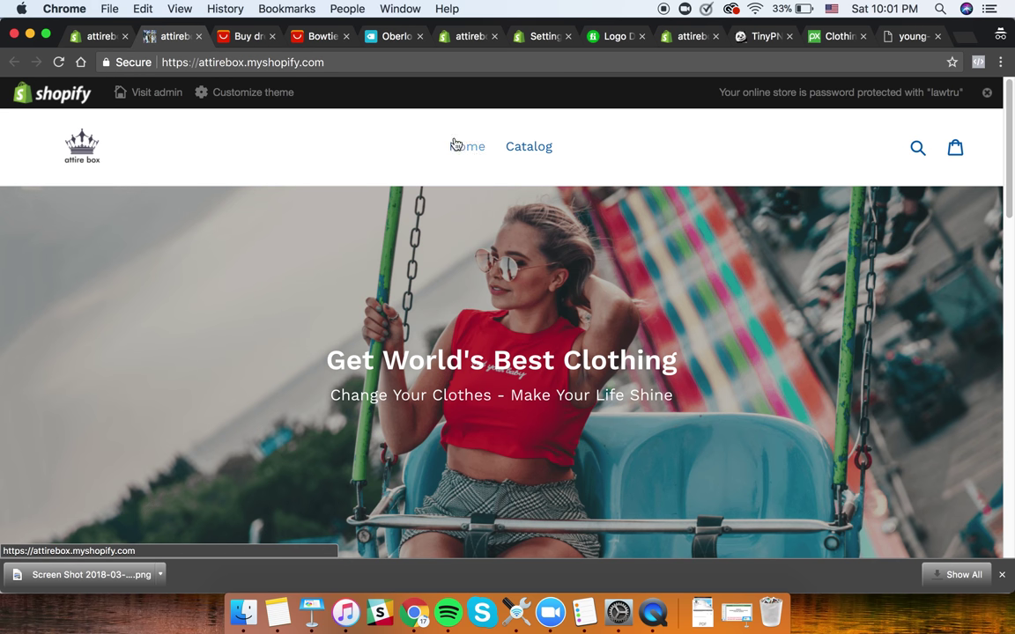
{"action": "left_click", "coordinate": [97, 36]}
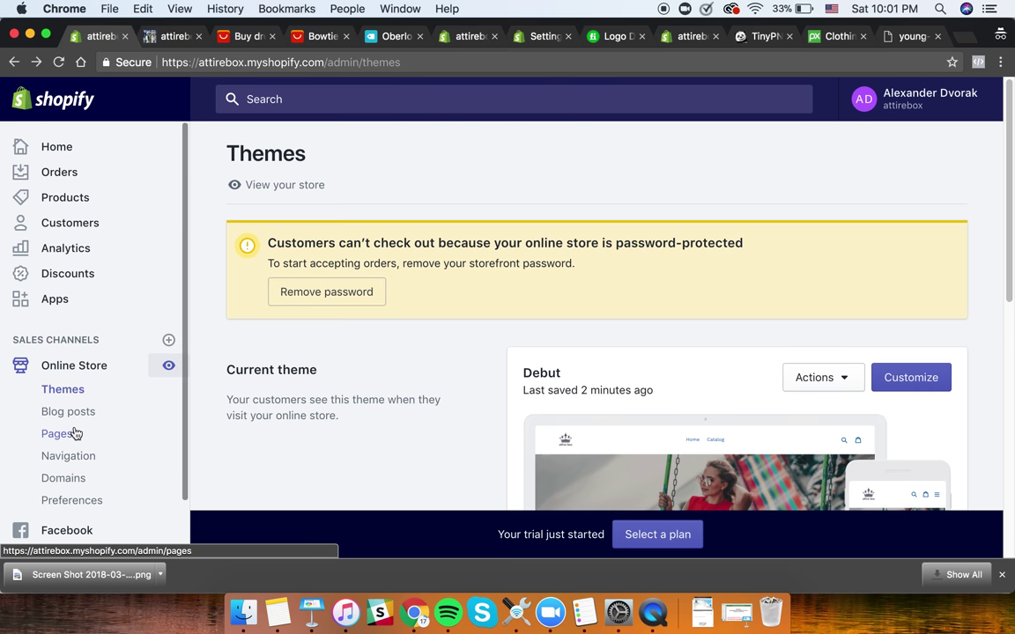
{"action": "left_click", "coordinate": [69, 465]}
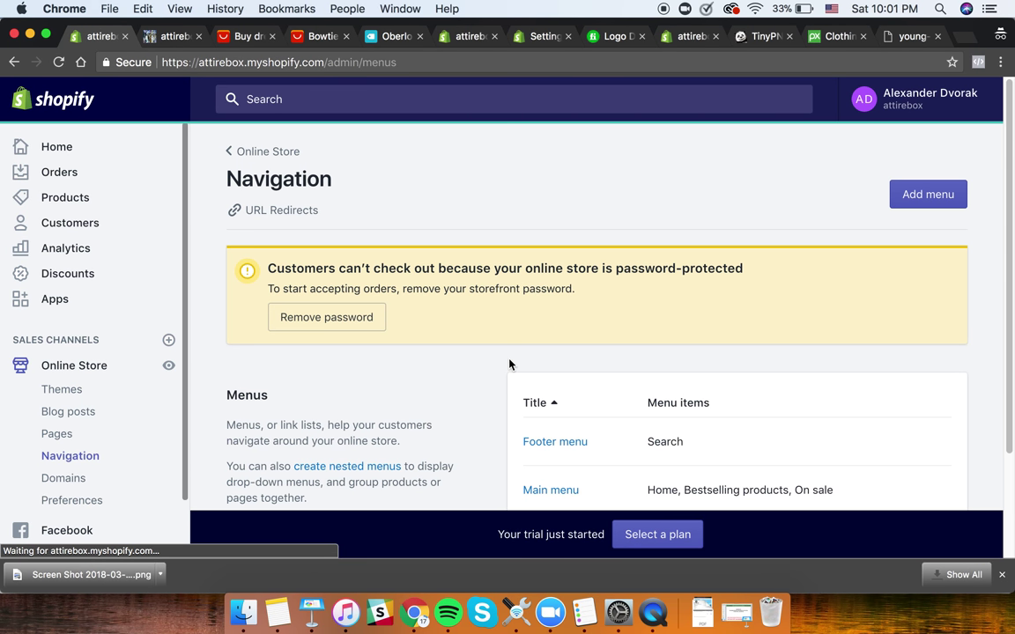
{"action": "scroll", "coordinate": [520, 357], "scroll_direction": "down", "scroll_amount": 2}
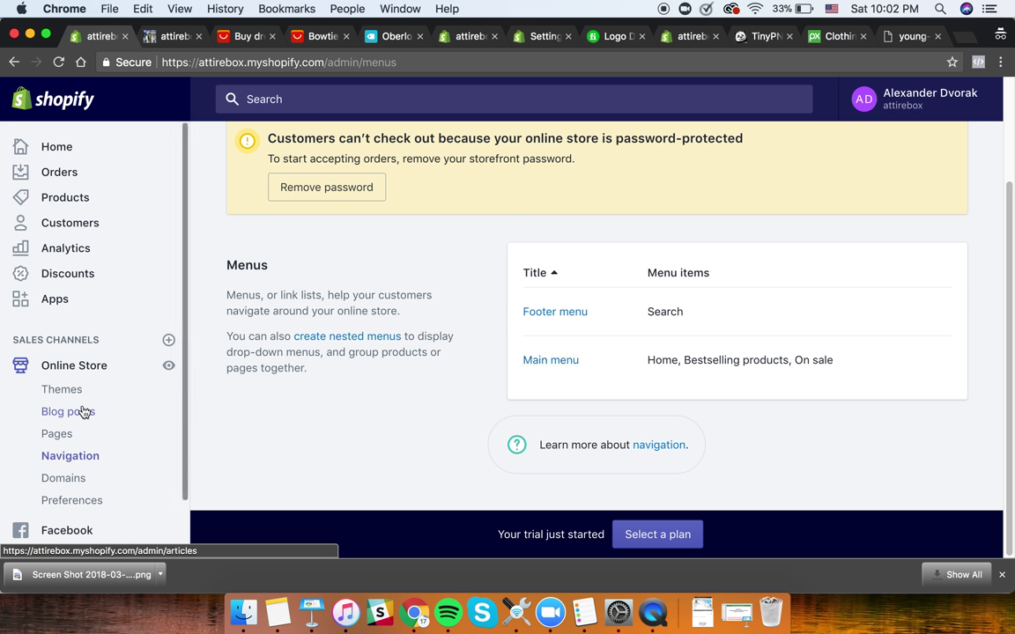
- Open a blank new page form from the online store's Pages and examine its fields and template suffix options
{"action": "left_click", "coordinate": [72, 440]}
{"action": "scroll", "coordinate": [394, 293], "scroll_direction": "down", "scroll_amount": 5}
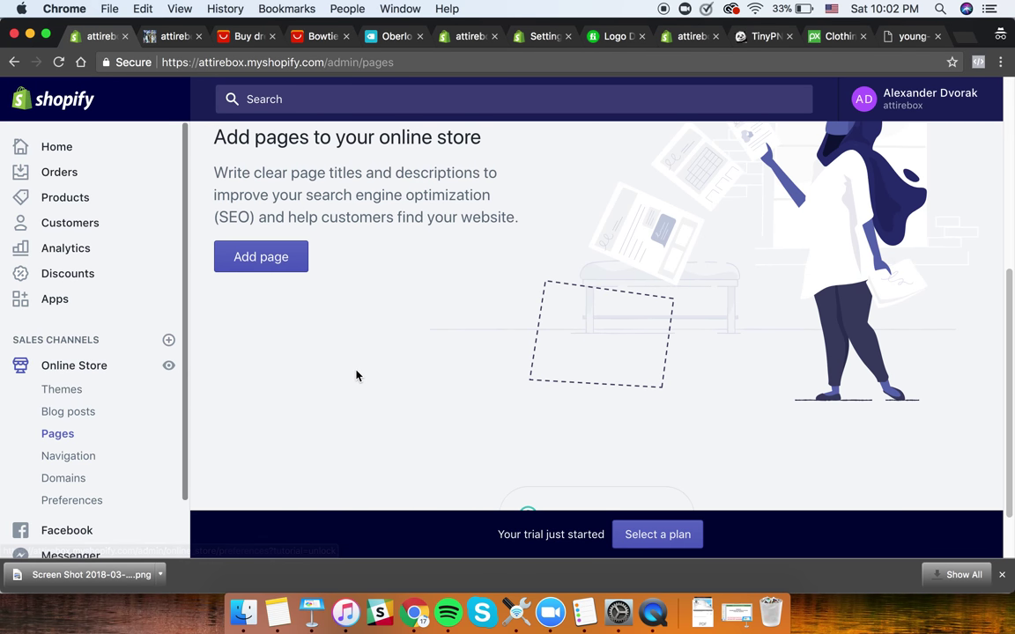
{"action": "left_click", "coordinate": [295, 274]}
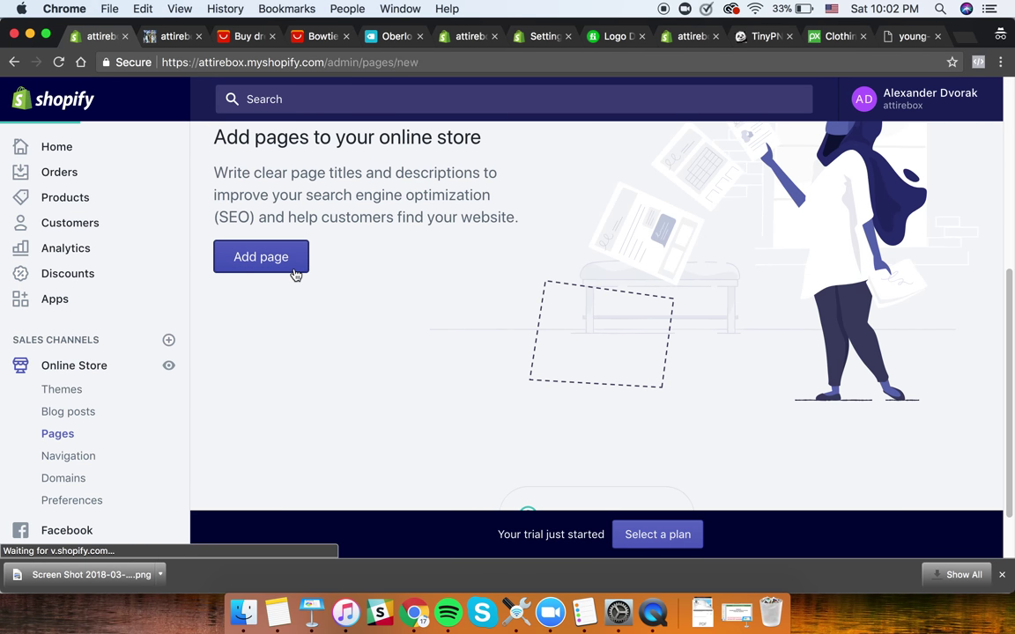
{"action": "scroll", "coordinate": [392, 330], "scroll_direction": "down", "scroll_amount": 3}
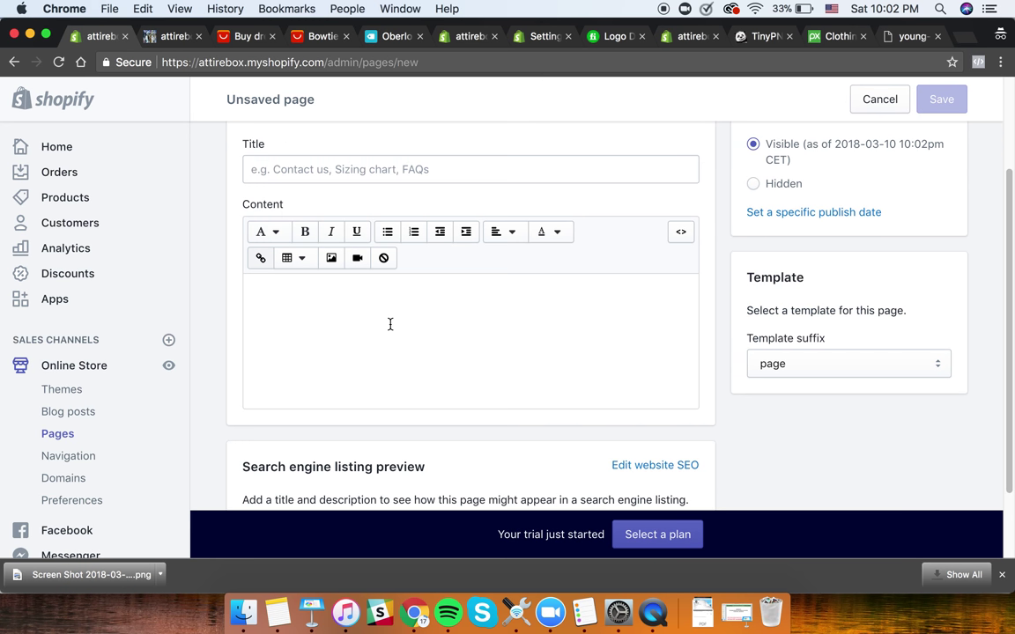
{"action": "left_click", "coordinate": [859, 361]}
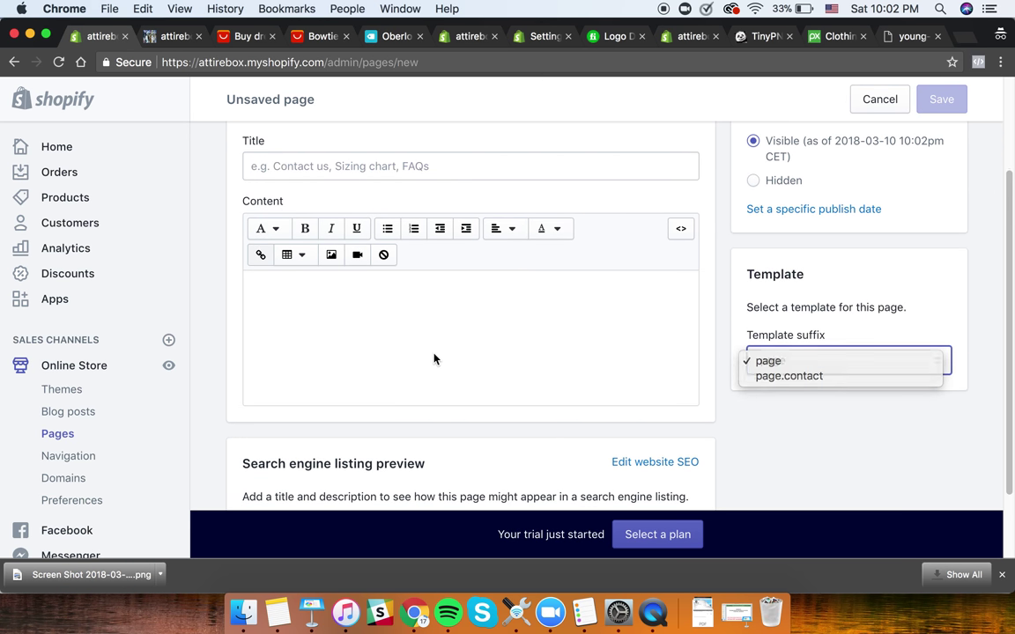
{"action": "scroll", "coordinate": [392, 346], "scroll_direction": "down", "scroll_amount": 2}
{"action": "scroll", "coordinate": [385, 342], "scroll_direction": "up", "scroll_amount": 5}
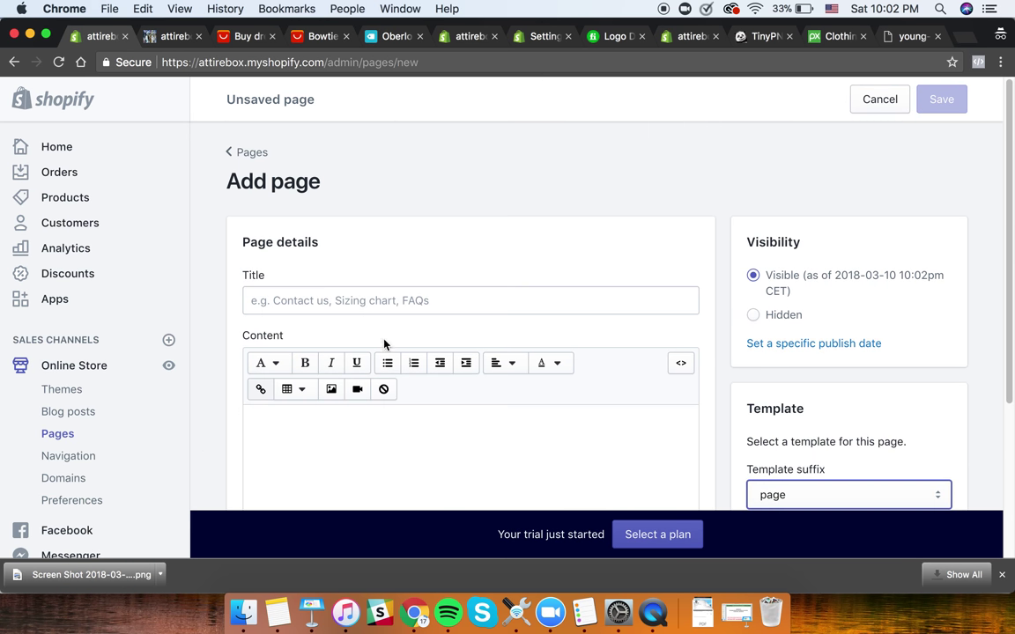
- Open the Main menu from the online store's Navigation settings and review its menu items
{"action": "left_click", "coordinate": [83, 460]}
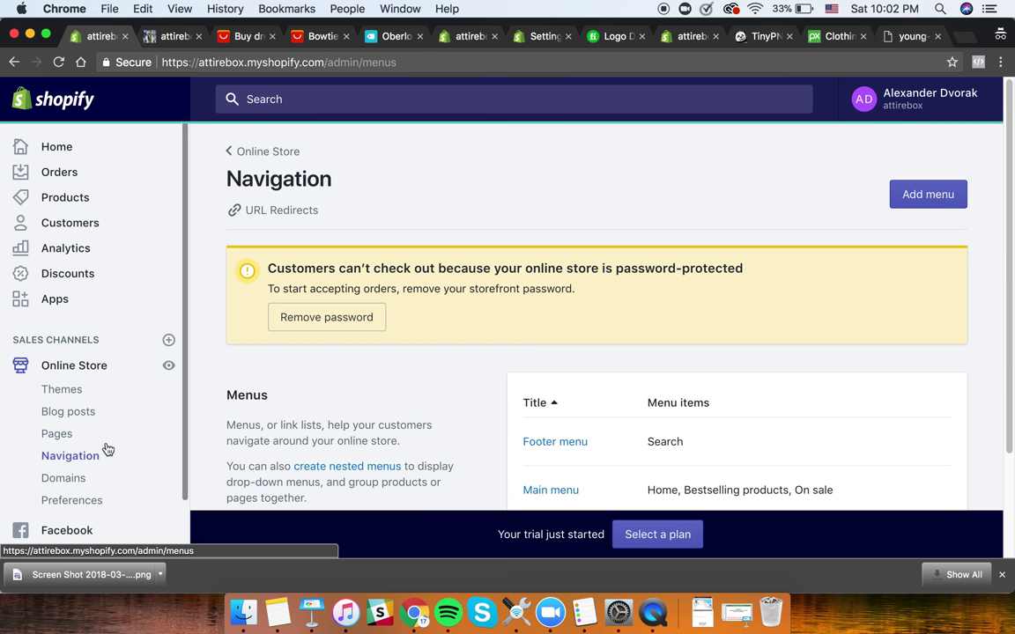
{"action": "scroll", "coordinate": [652, 363], "scroll_direction": "down", "scroll_amount": 2}
{"action": "left_click", "coordinate": [552, 418]}
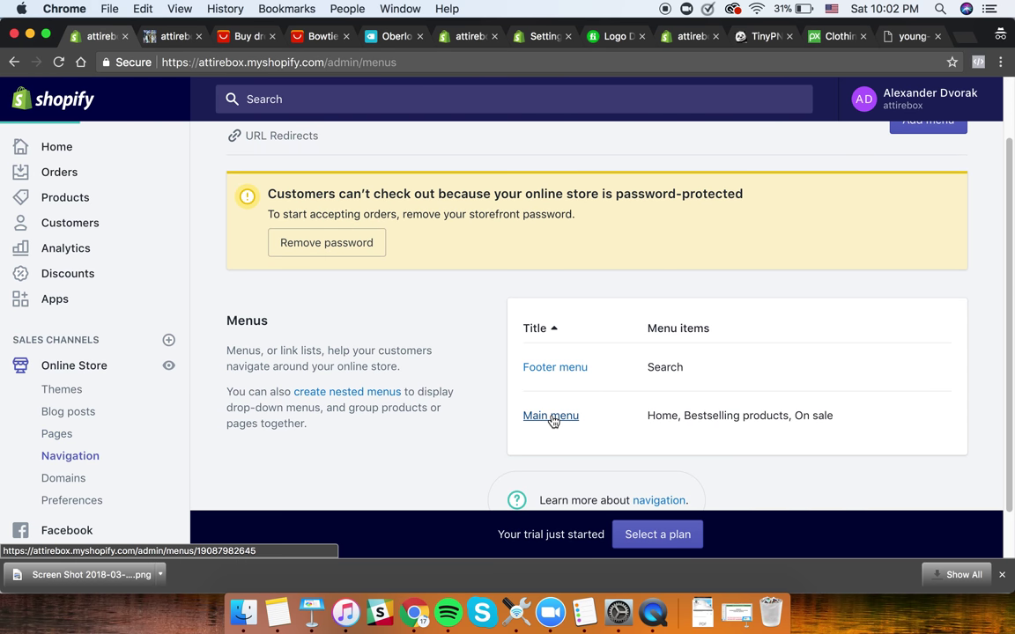
{"action": "scroll", "coordinate": [335, 370], "scroll_direction": "down", "scroll_amount": 2}
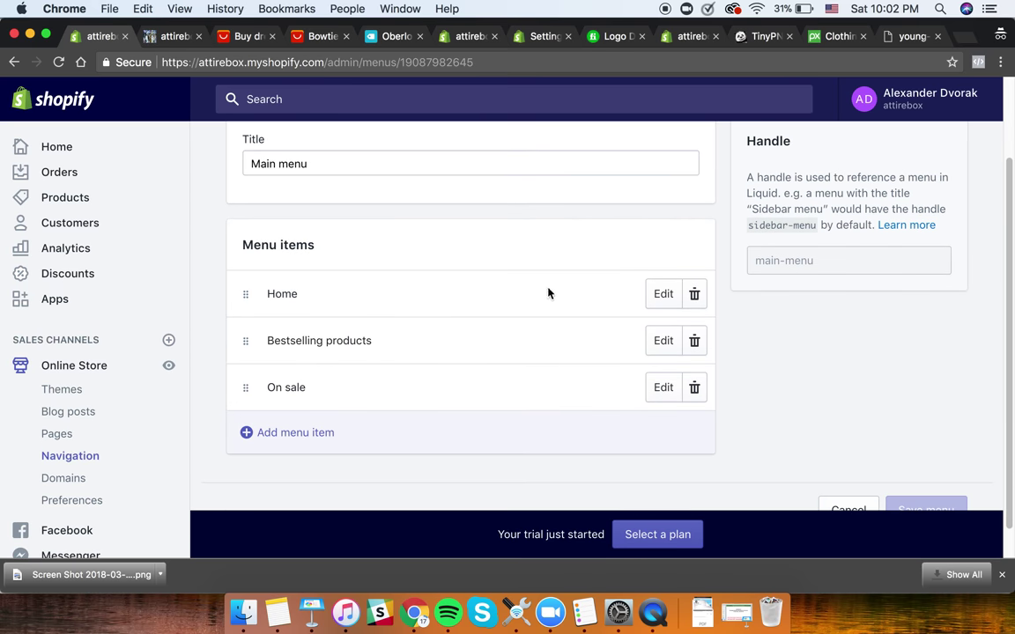
- Examine the link types offered for the Bestselling products menu item, then discard the edit
{"action": "left_click", "coordinate": [665, 342]}
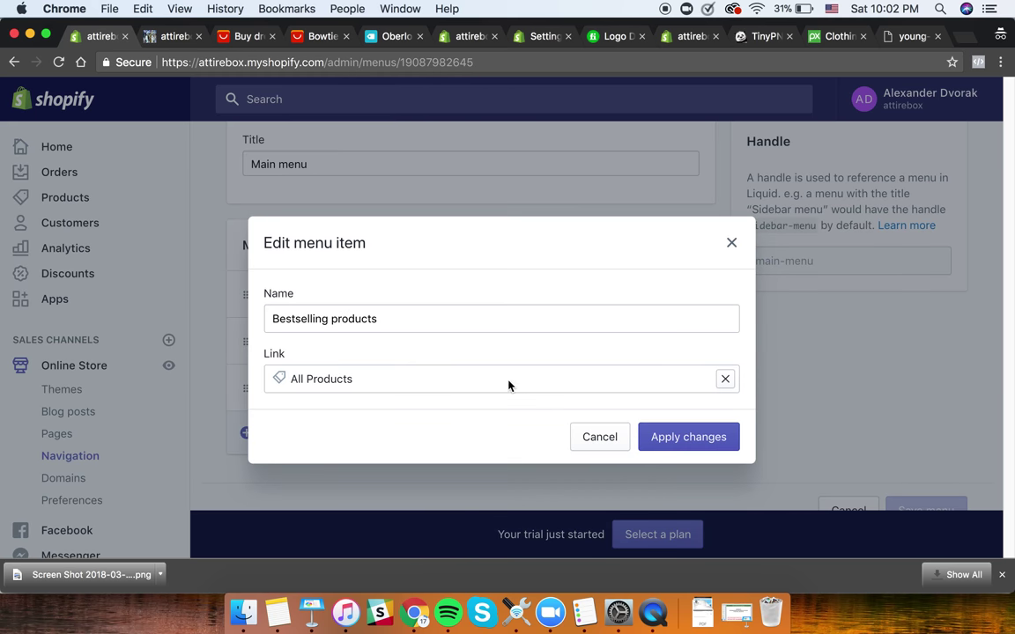
{"action": "left_click", "coordinate": [726, 379]}
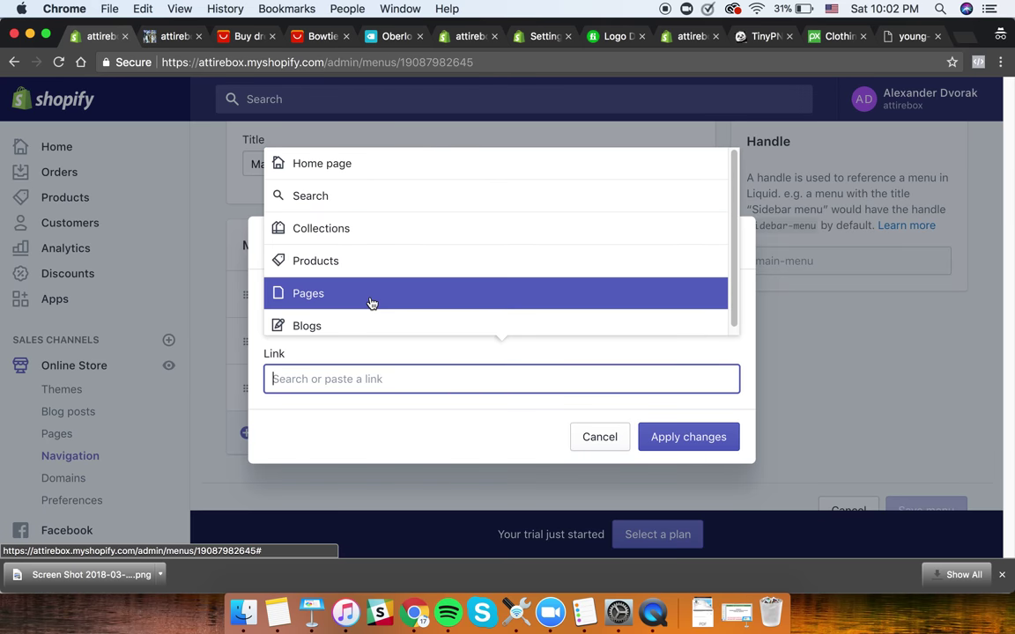
{"action": "scroll", "coordinate": [353, 251], "scroll_direction": "down", "scroll_amount": 1}
{"action": "left_click", "coordinate": [608, 445]}
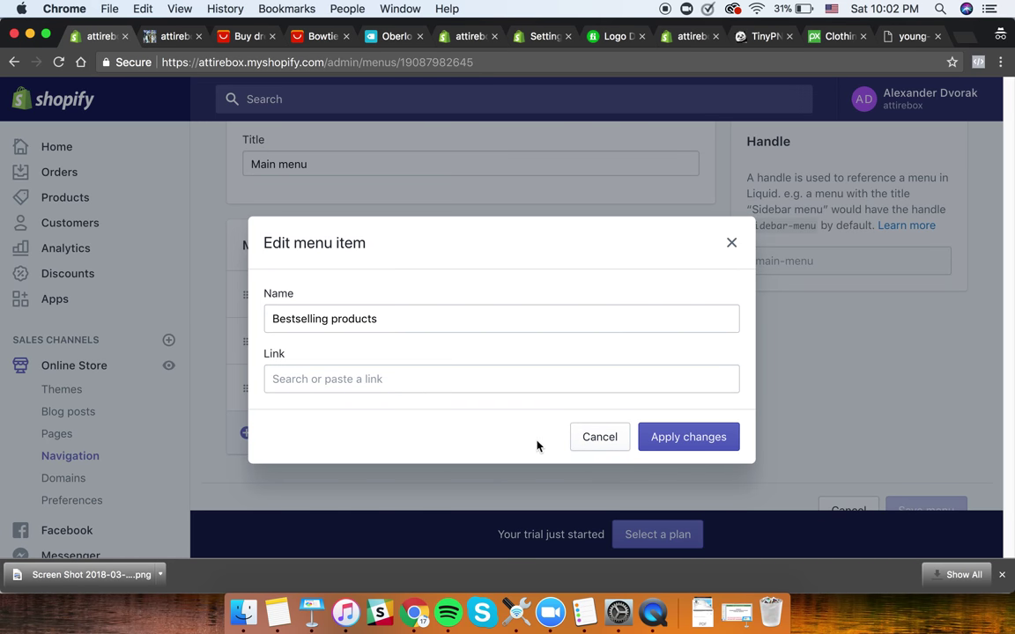
{"action": "left_click", "coordinate": [608, 439]}
{"action": "scroll", "coordinate": [493, 353], "scroll_direction": "up", "scroll_amount": 2}
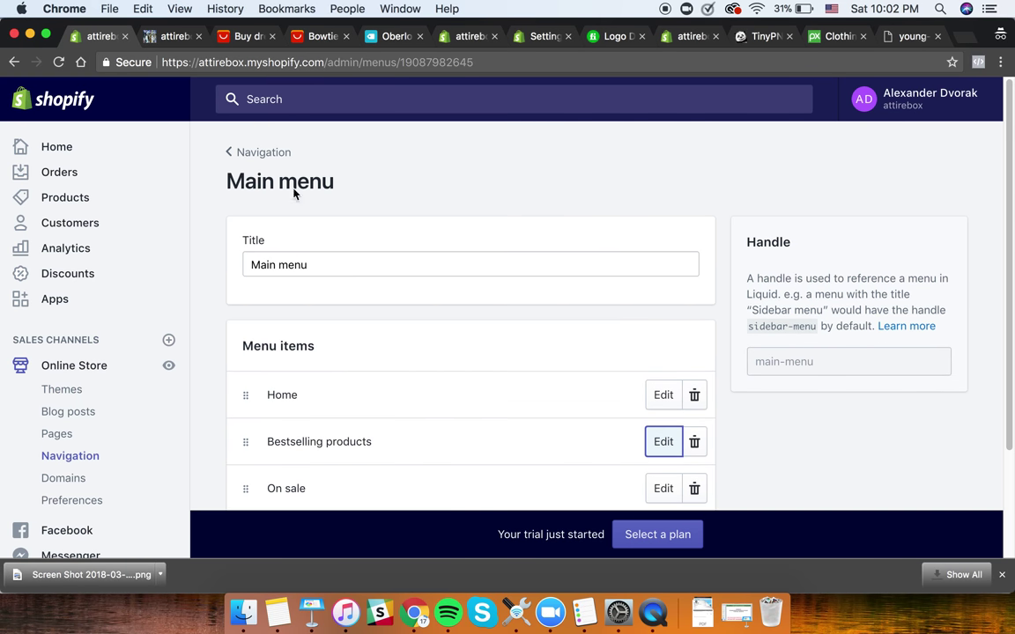
- Return to the Navigation overview and look over the listed footer and main menus
{"action": "left_click", "coordinate": [275, 156]}
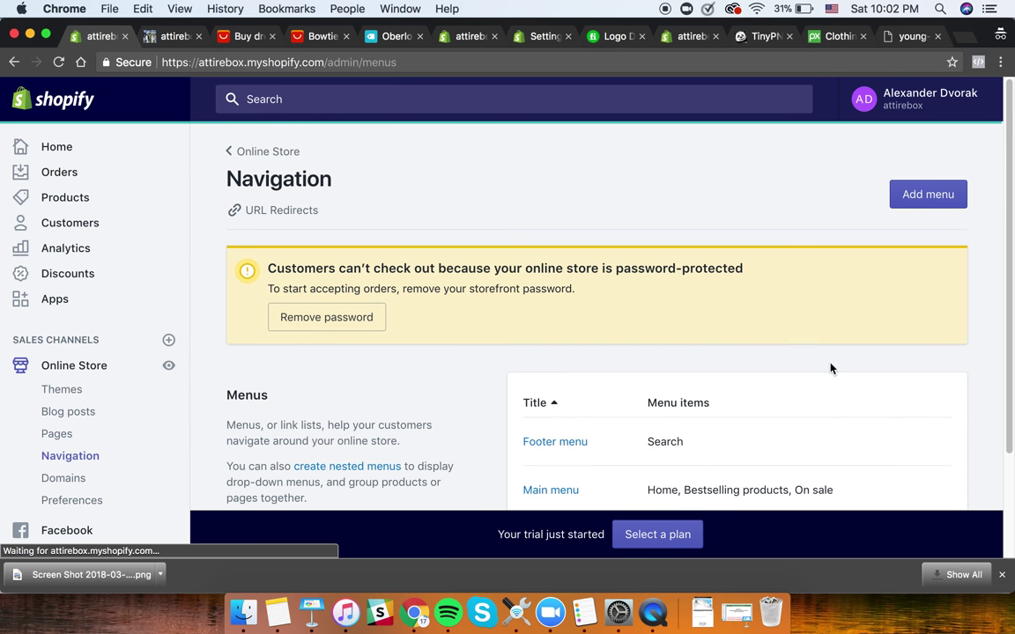
{"action": "scroll", "coordinate": [573, 432], "scroll_direction": "down", "scroll_amount": 1}
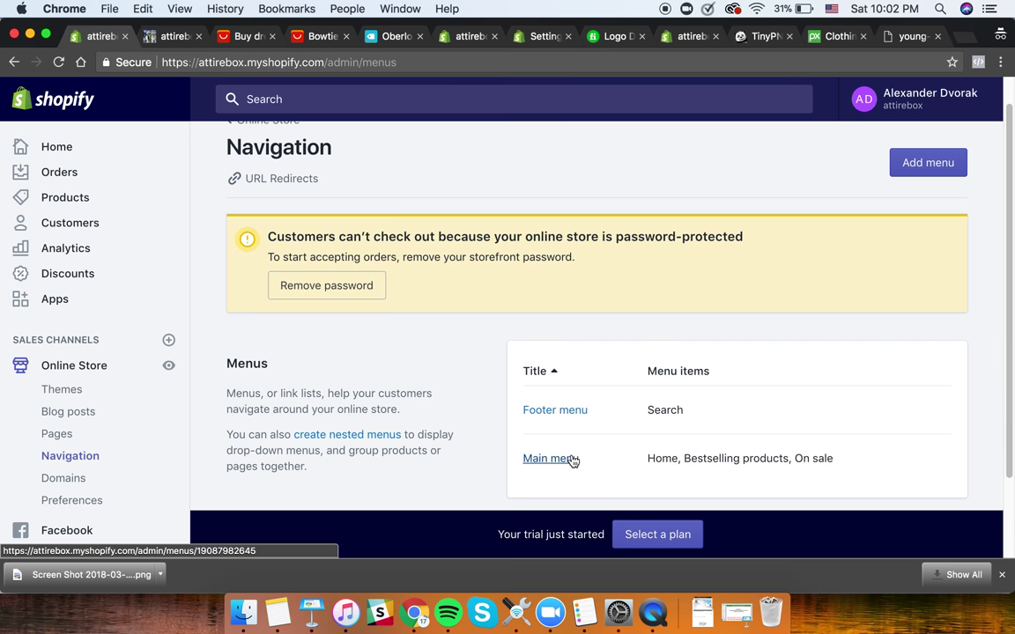
{"action": "scroll", "coordinate": [402, 424], "scroll_direction": "down", "scroll_amount": 3}
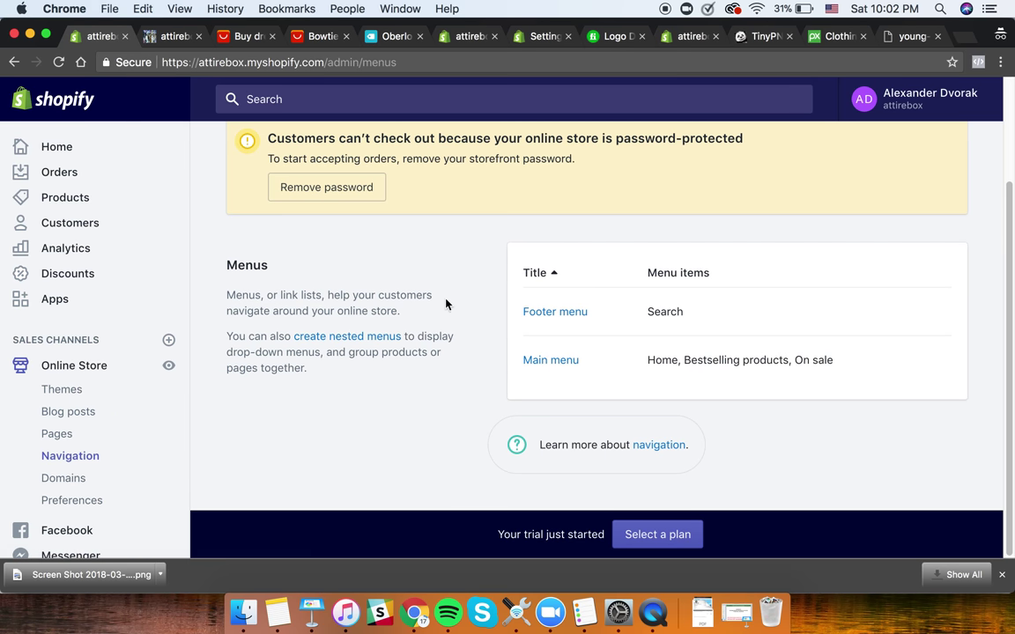
{"action": "scroll", "coordinate": [400, 311], "scroll_direction": "up", "scroll_amount": 3}
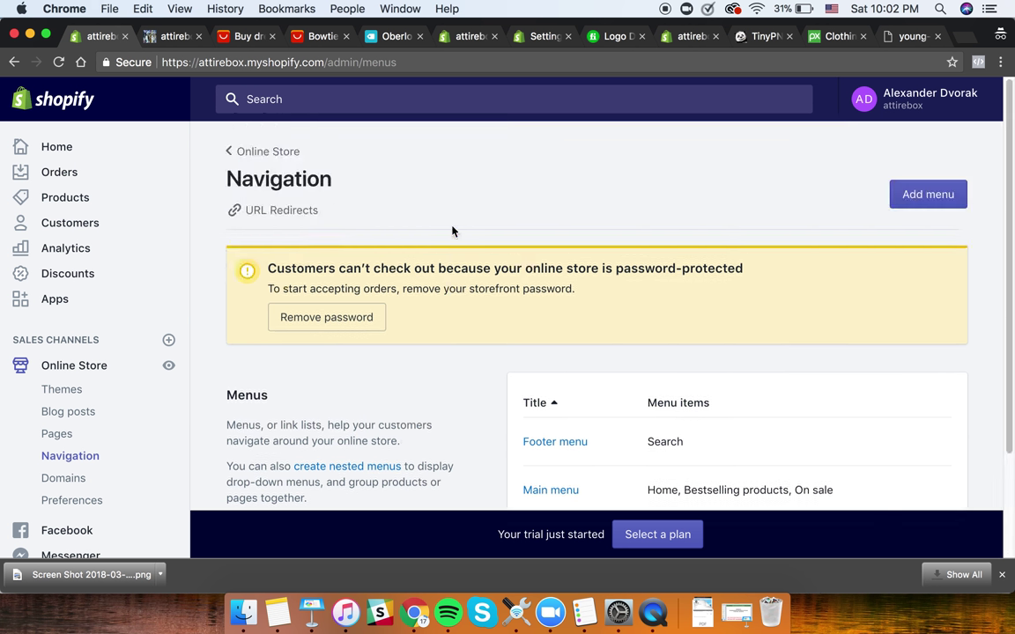
- Start a new navigation menu titled "Sidebar"
{"action": "left_click", "coordinate": [928, 194]}
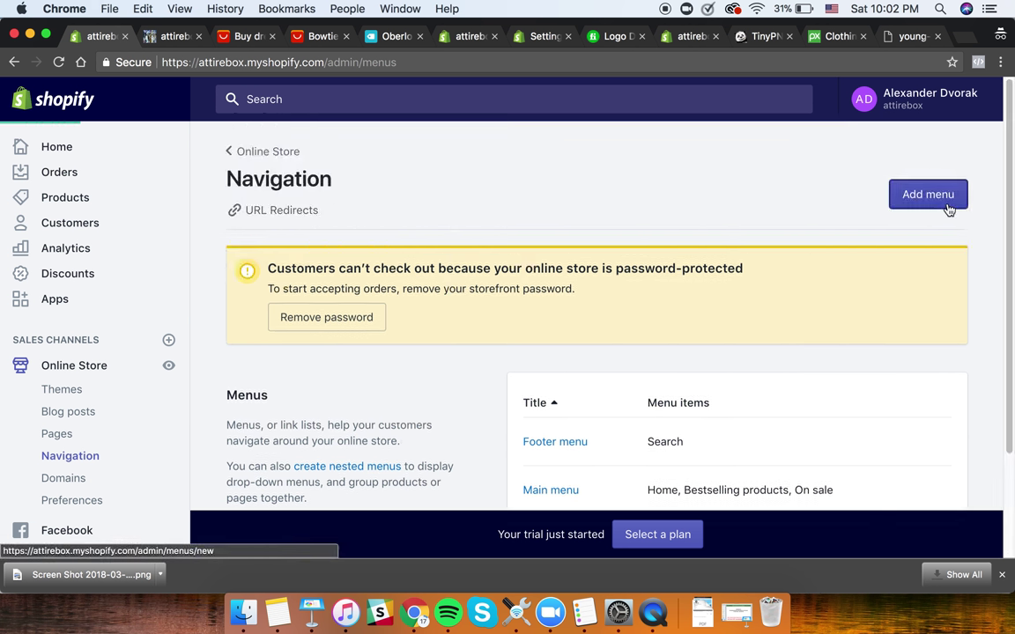
{"action": "scroll", "coordinate": [351, 315], "scroll_direction": "down", "scroll_amount": 1}
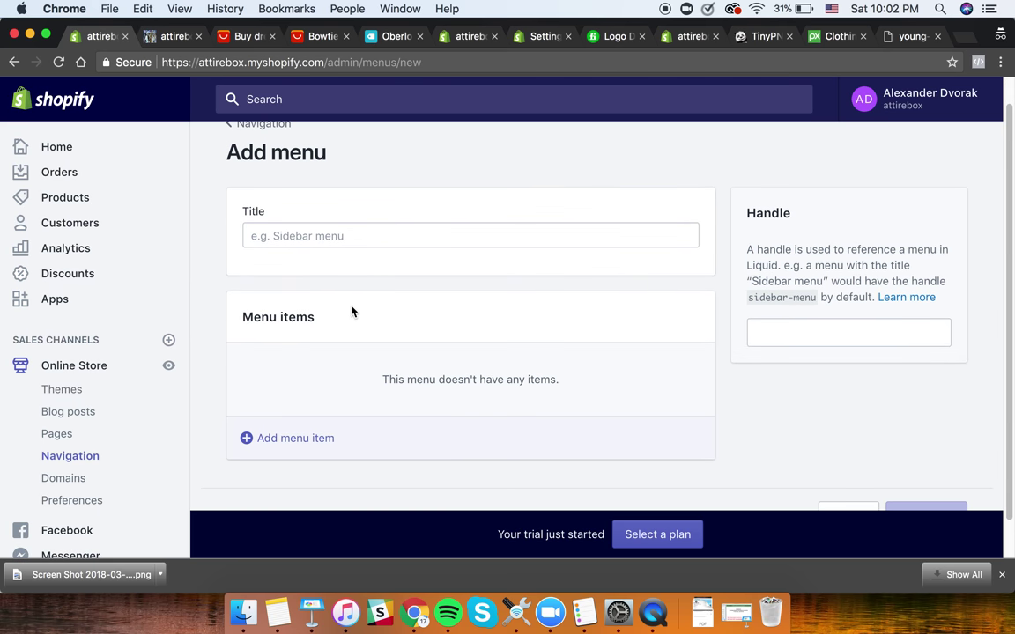
{"action": "left_click", "coordinate": [319, 238]}
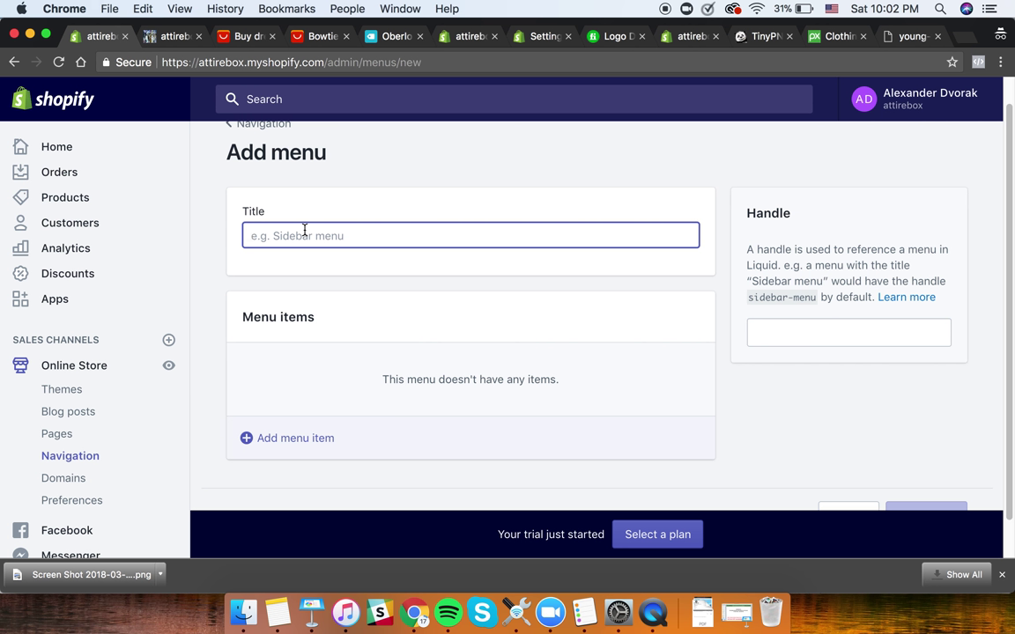
{"action": "type", "text": "S"}
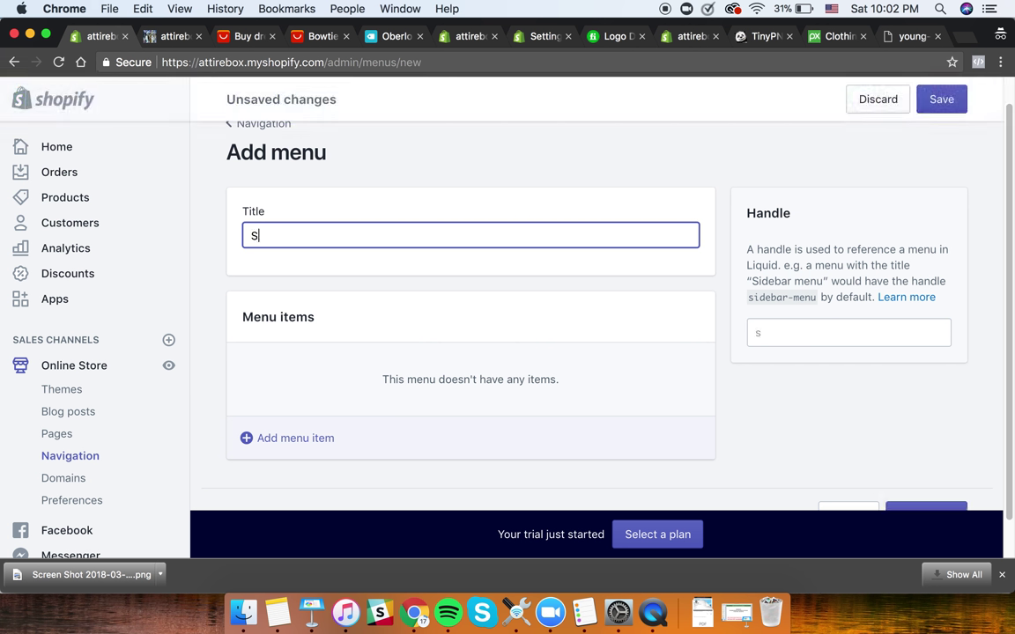
{"action": "type", "text": "idebar"}
- Add a menu item to the Sidebar menu that links to All Collections, keeping the name "All Collections"
{"action": "left_click", "coordinate": [316, 438]}
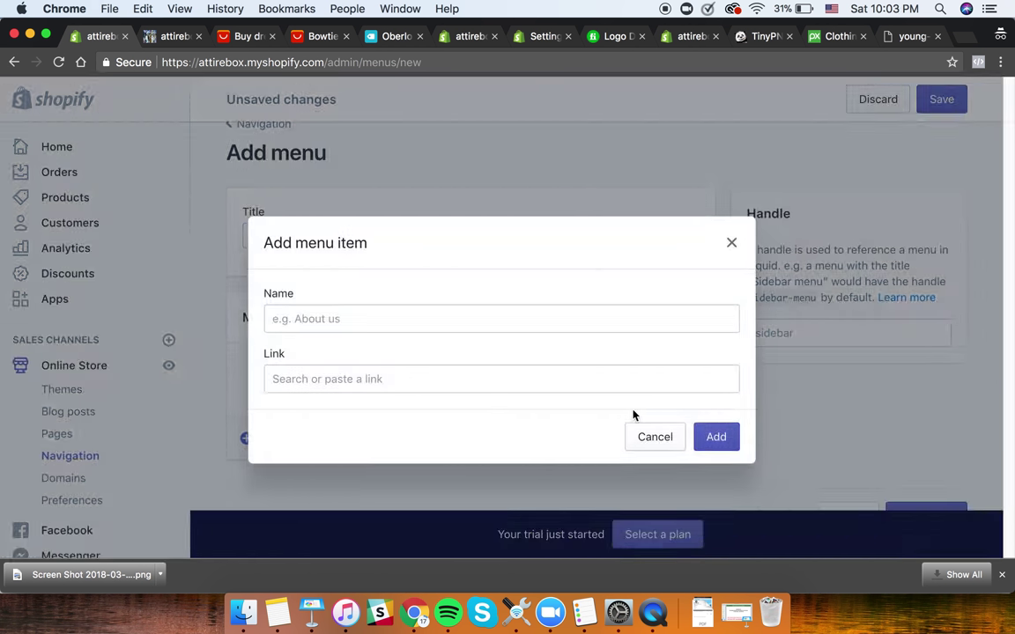
{"action": "left_click", "coordinate": [316, 321]}
{"action": "left_click", "coordinate": [349, 374]}
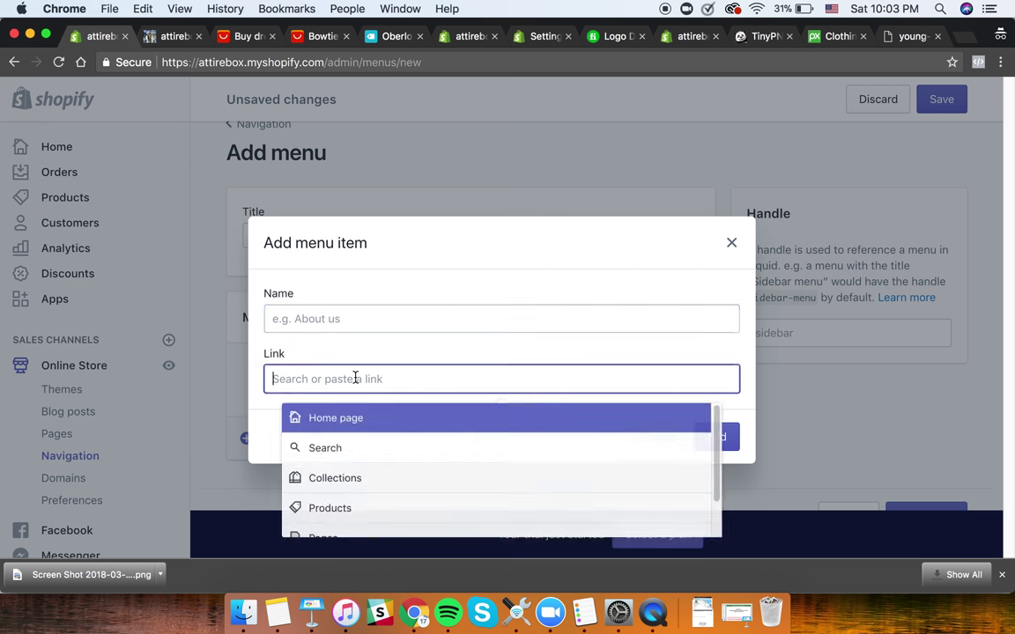
{"action": "scroll", "coordinate": [317, 476], "scroll_direction": "down", "scroll_amount": 2}
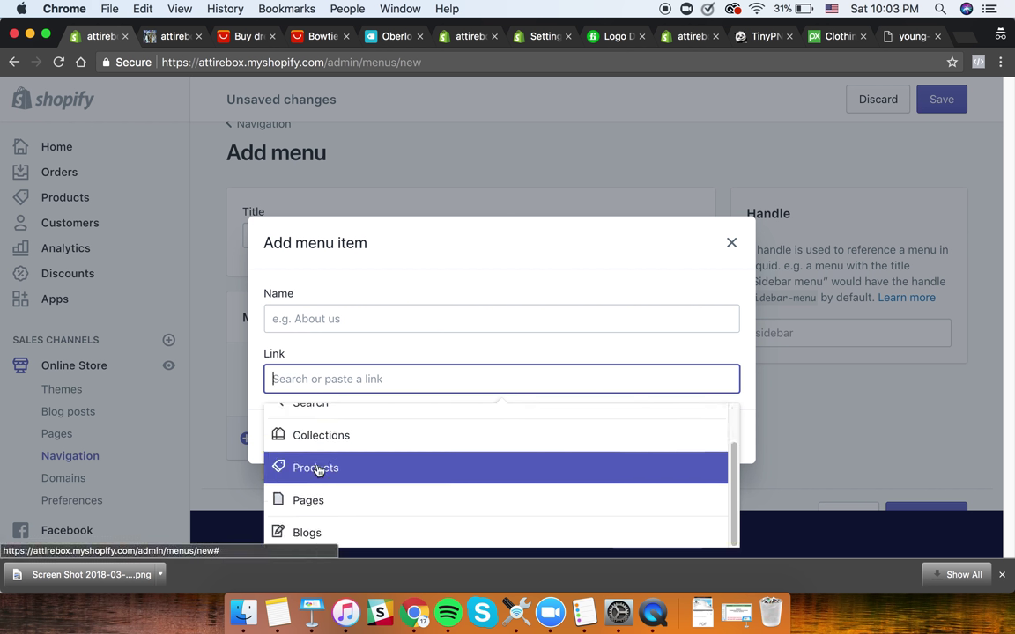
{"action": "left_click", "coordinate": [336, 441]}
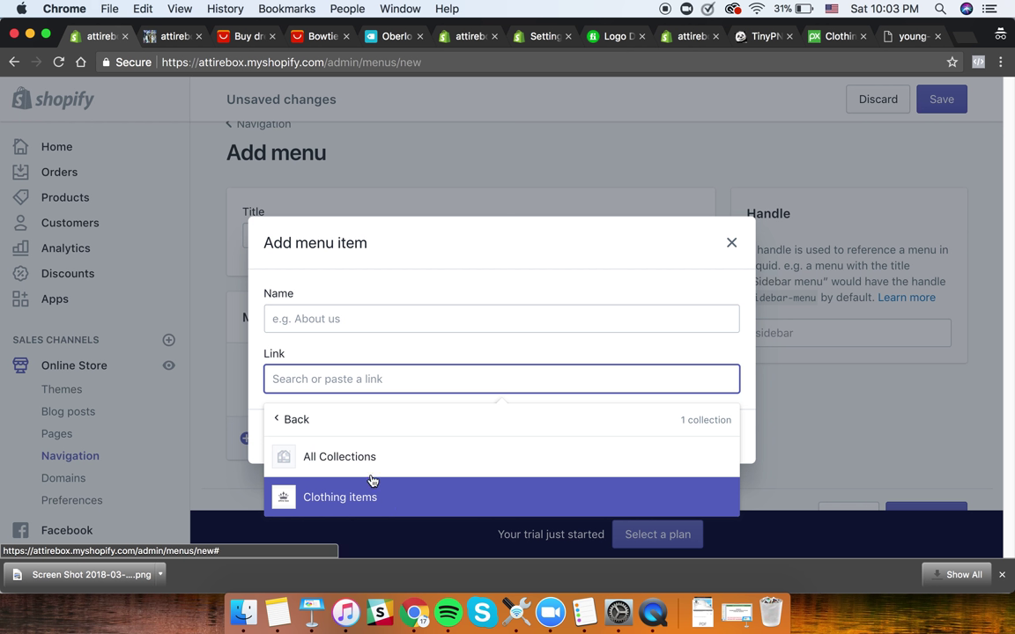
{"action": "left_click", "coordinate": [385, 459]}
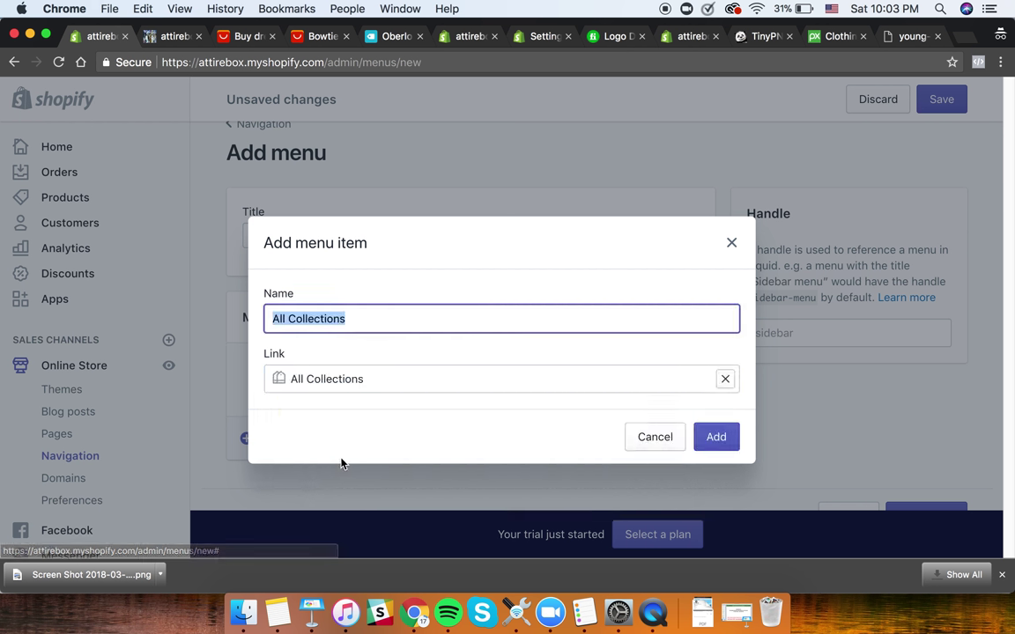
{"action": "left_click", "coordinate": [716, 439]}
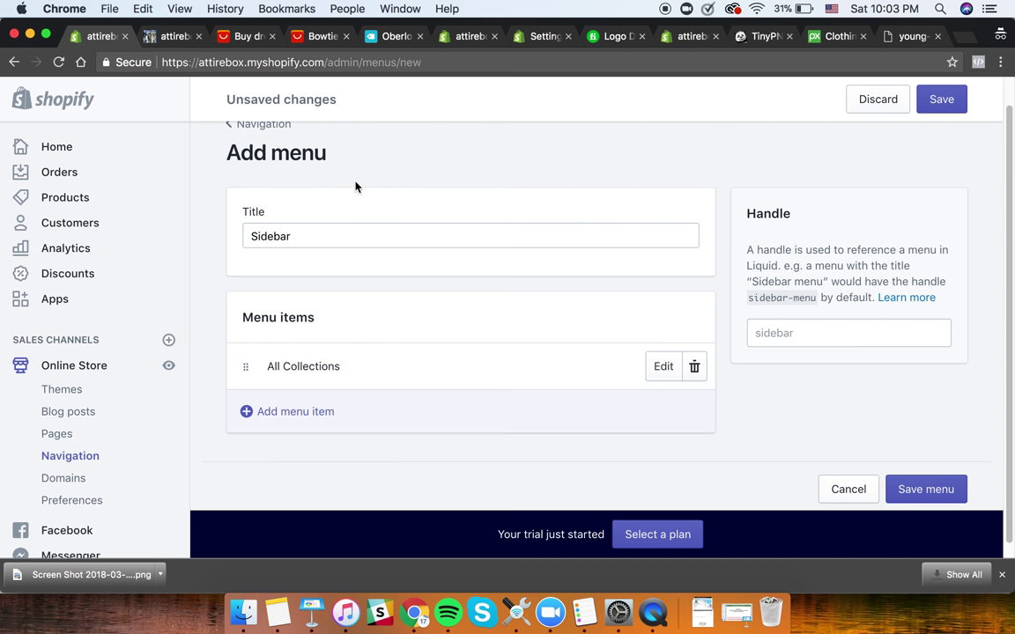
- Switch to the Oberlo import list and rename the striped HEE GRAND sweater as "High Quality Sweater"
{"action": "left_click", "coordinate": [310, 38]}
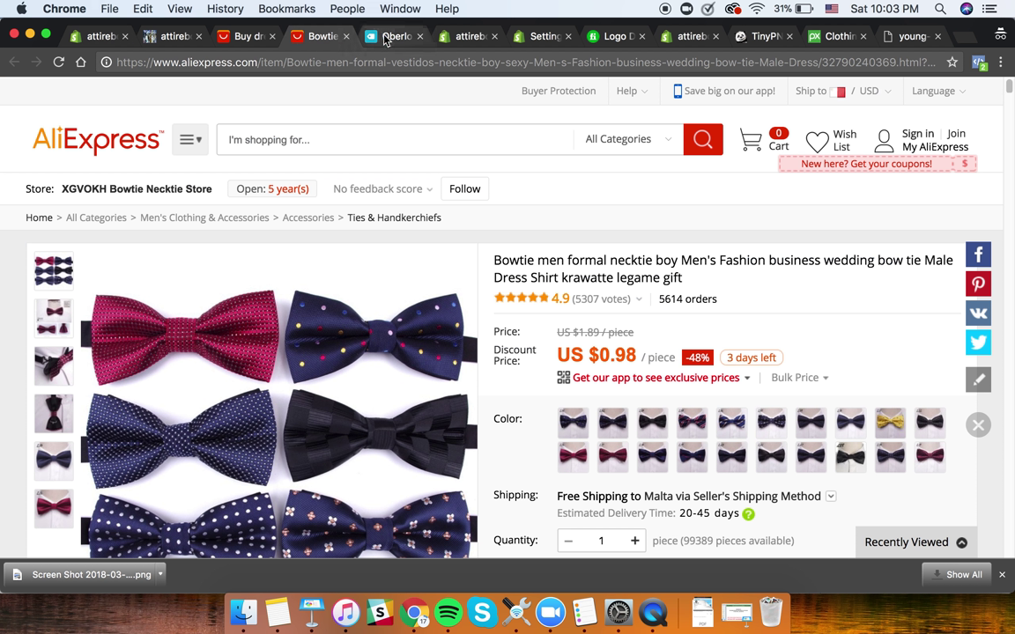
{"action": "left_click", "coordinate": [397, 36]}
{"action": "left_click", "coordinate": [247, 37]}
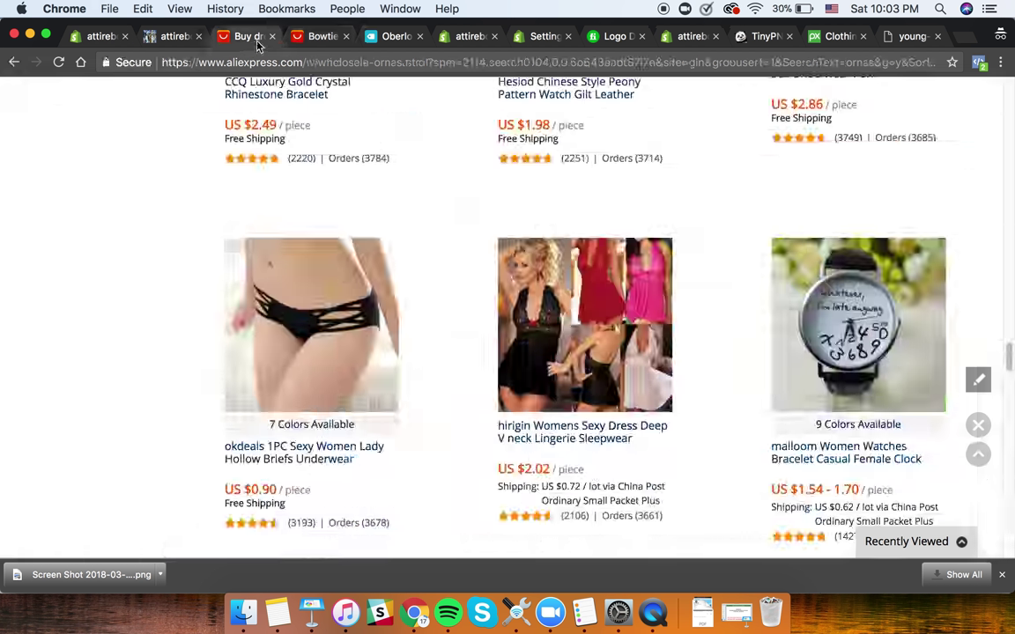
{"action": "left_click", "coordinate": [315, 37]}
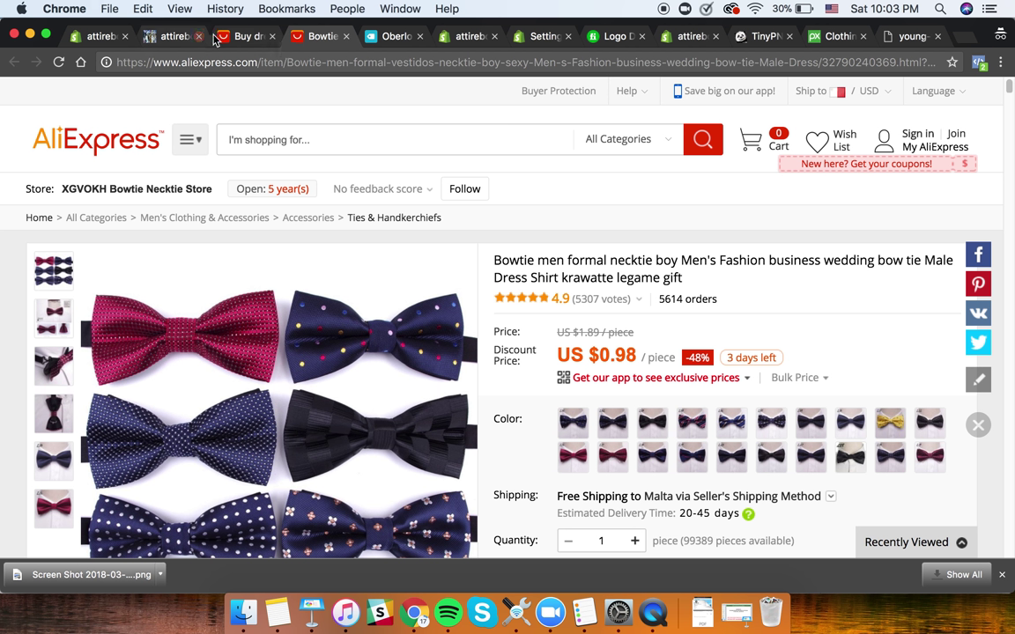
{"action": "left_click", "coordinate": [396, 39]}
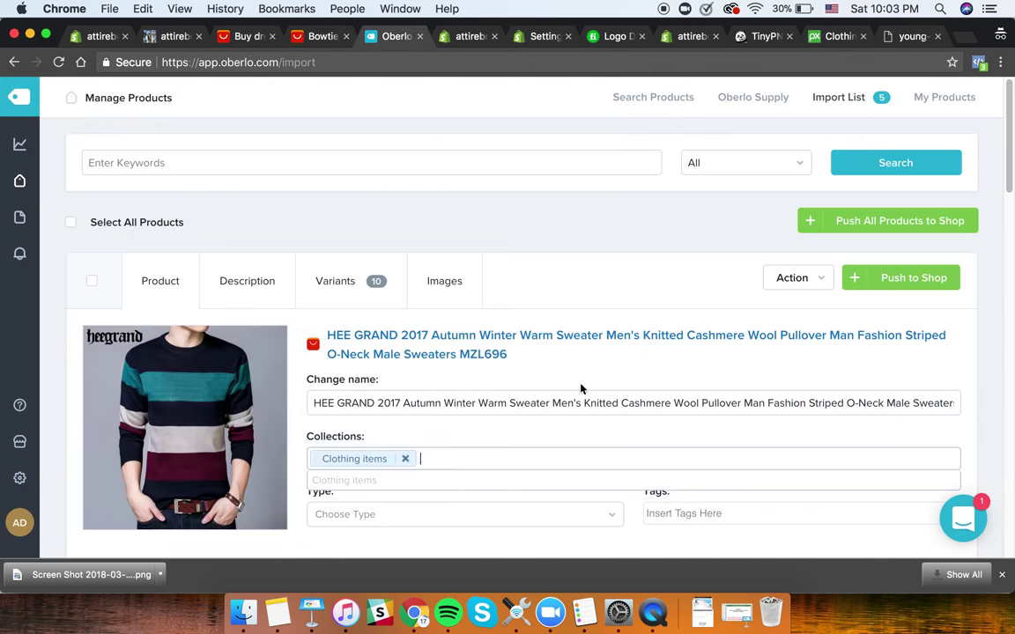
{"action": "triple_click", "coordinate": [451, 402]}
{"action": "key", "text": "BackSpace"}
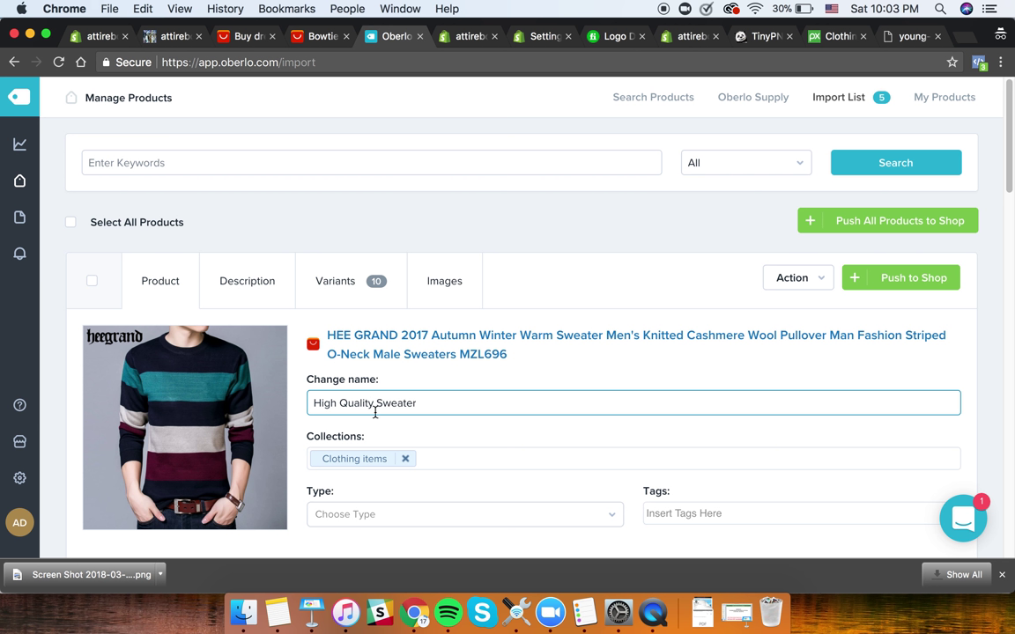
- Examine the type and tags fields of the High Quality Sweater, leaving both empty
{"action": "scroll", "coordinate": [379, 414], "scroll_direction": "down", "scroll_amount": 3}
{"action": "left_click", "coordinate": [378, 385]}
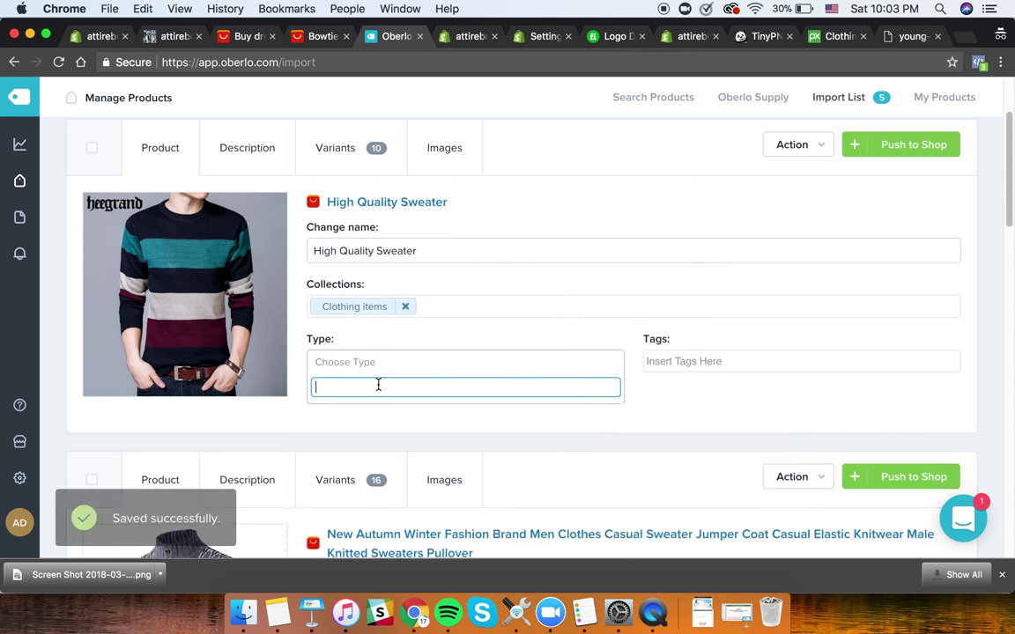
{"action": "left_click", "coordinate": [419, 427]}
{"action": "left_click", "coordinate": [736, 368]}
{"action": "left_click", "coordinate": [537, 383]}
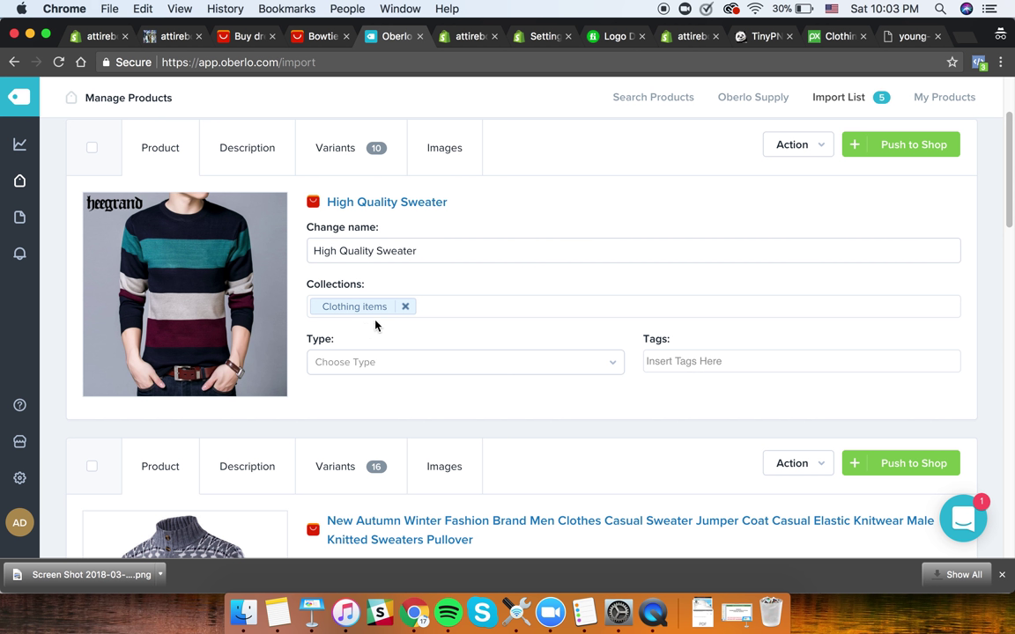
- Shorten the name of the blue-grey patterned sweater to "New Autumn Winter Fashion Brand Men Clothes"
{"action": "scroll", "coordinate": [453, 384], "scroll_direction": "down", "scroll_amount": 5}
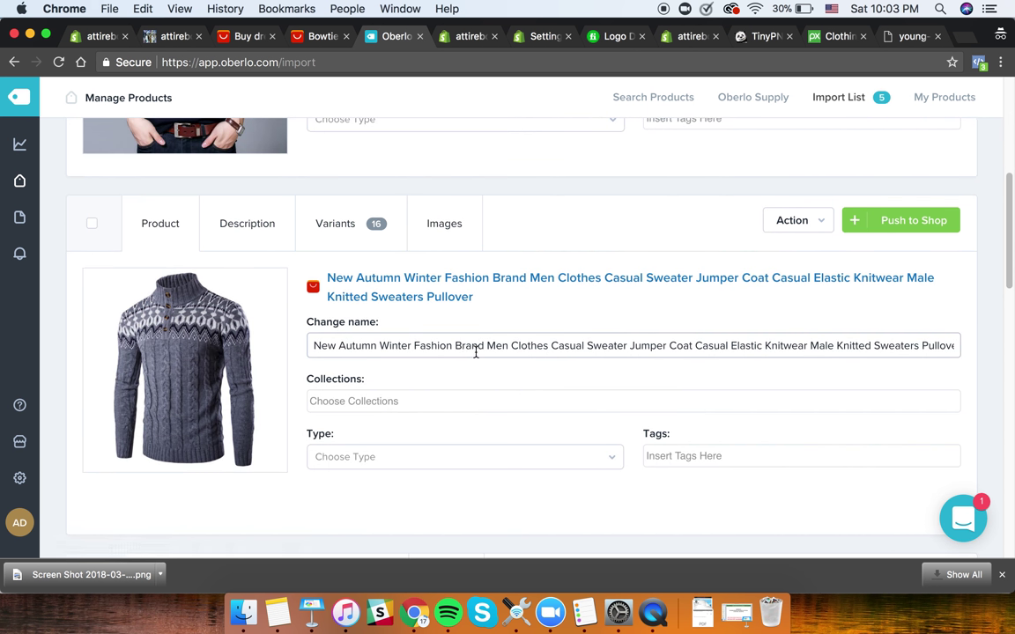
{"action": "left_click_drag", "start_coordinate": [552, 345], "coordinate": [910, 380]}
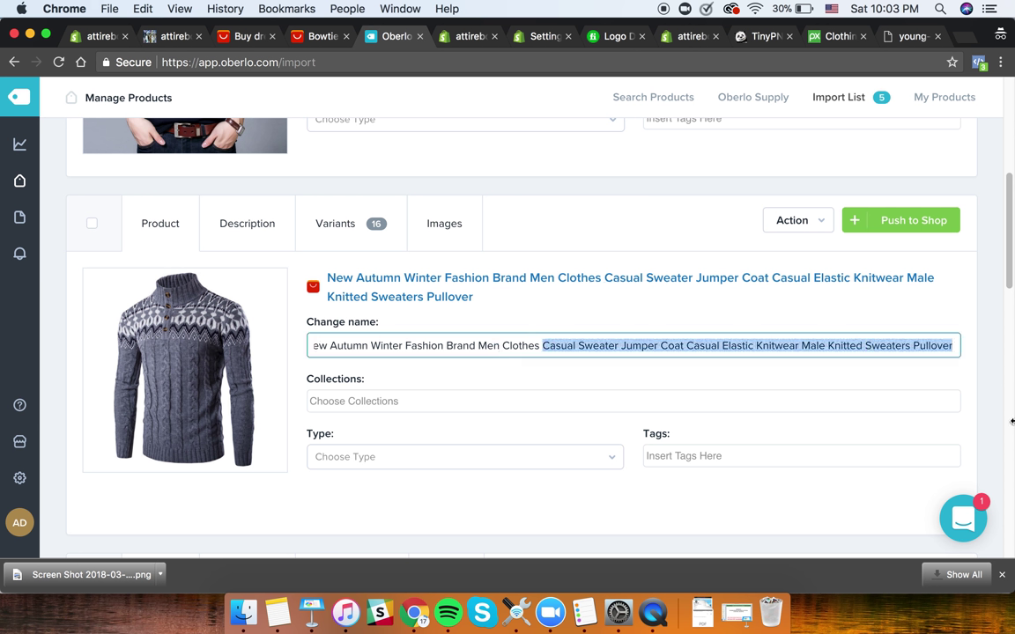
{"action": "key", "text": "BackSpace"}
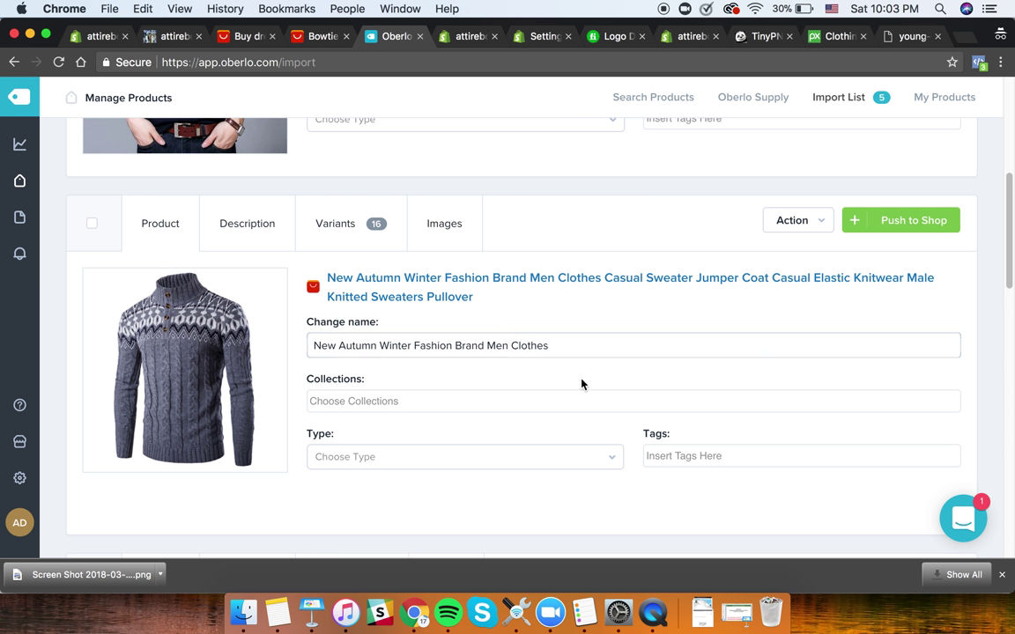
- Shorten the name of the dark V-neck sweater to "2018 New Men Autumn Casual Sweater"
{"action": "scroll", "coordinate": [583, 383], "scroll_direction": "down", "scroll_amount": 7}
{"action": "left_click_drag", "start_coordinate": [535, 388], "coordinate": [910, 406]}
{"action": "key", "text": "BackSpace"}
{"action": "key", "text": "BackSpace"}
{"action": "key", "text": "BackSpace"}
{"action": "key", "text": "BackSpace"}
{"action": "key", "text": "BackSpace"}
{"action": "key", "text": "BackSpace"}
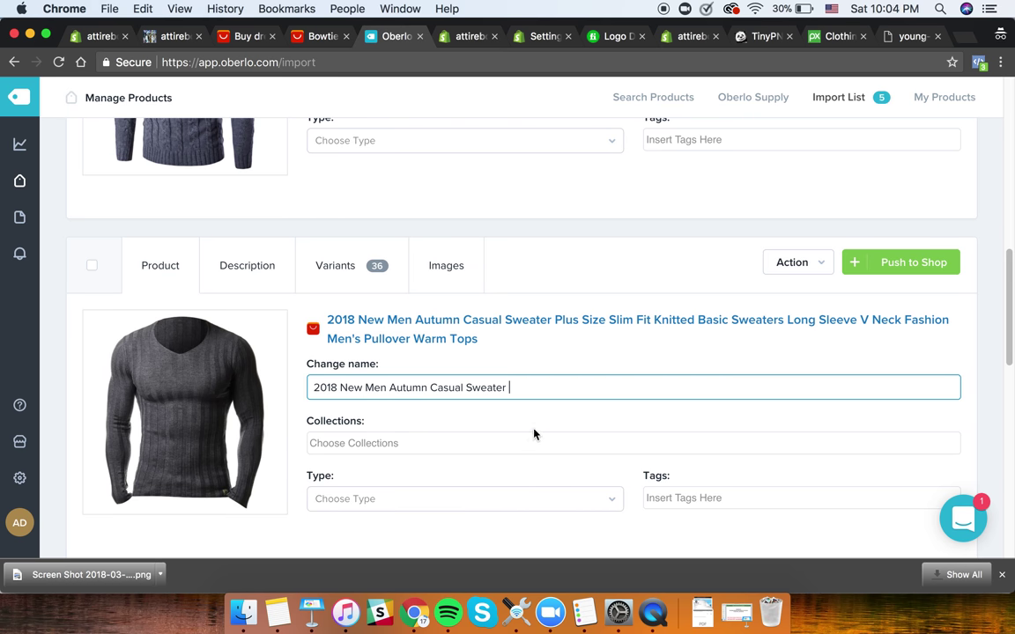
- Shorten the name of the cream patterned sweater to "Autumn Winter Vintage Knitting Sweaters"
{"action": "scroll", "coordinate": [528, 414], "scroll_direction": "down", "scroll_amount": 8}
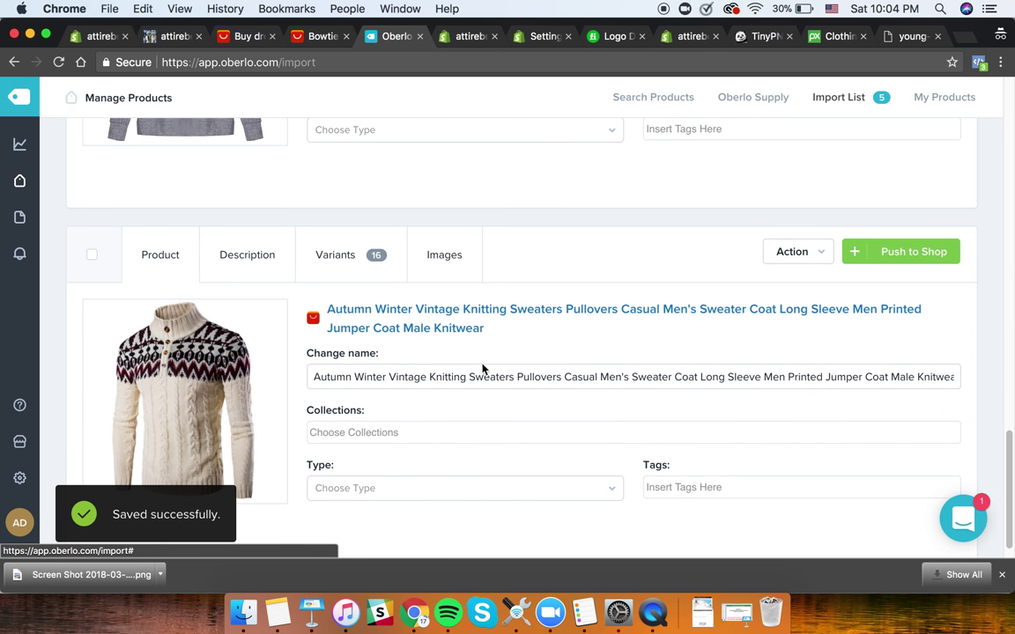
{"action": "left_click_drag", "start_coordinate": [523, 377], "coordinate": [658, 544]}
{"action": "key", "text": "BackSpace"}
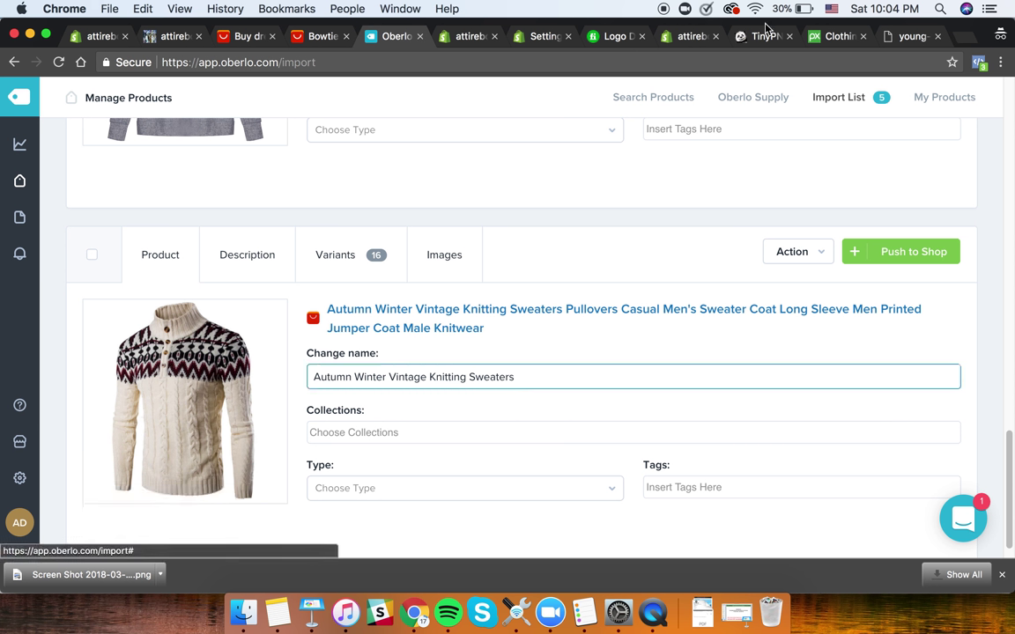
- Switch to Fiverr and enter "product des" as the service search term
{"action": "left_click", "coordinate": [607, 36]}
{"action": "left_click", "coordinate": [268, 101]}
{"action": "type", "text": "product des"}
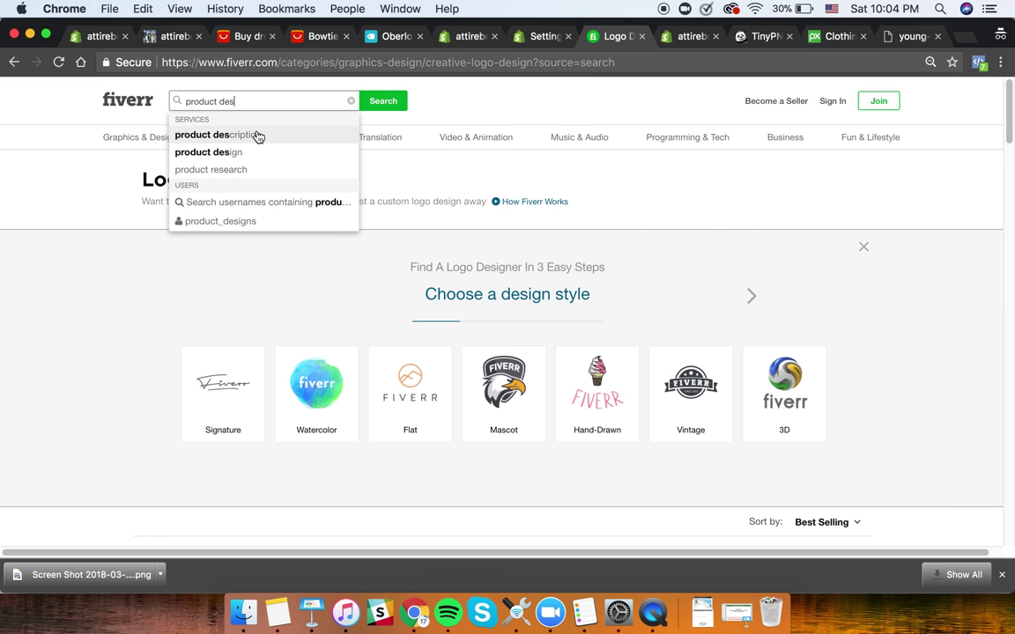
- Search the Fiverr services for "product description", browse the gigs and sort the results by Best Selling
{"action": "left_click", "coordinate": [257, 134]}
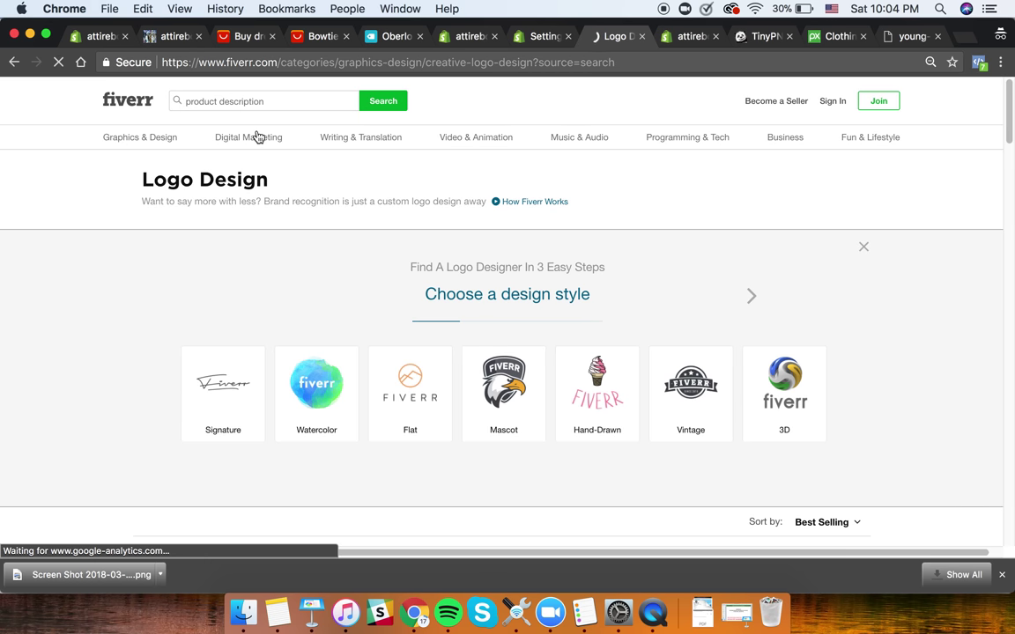
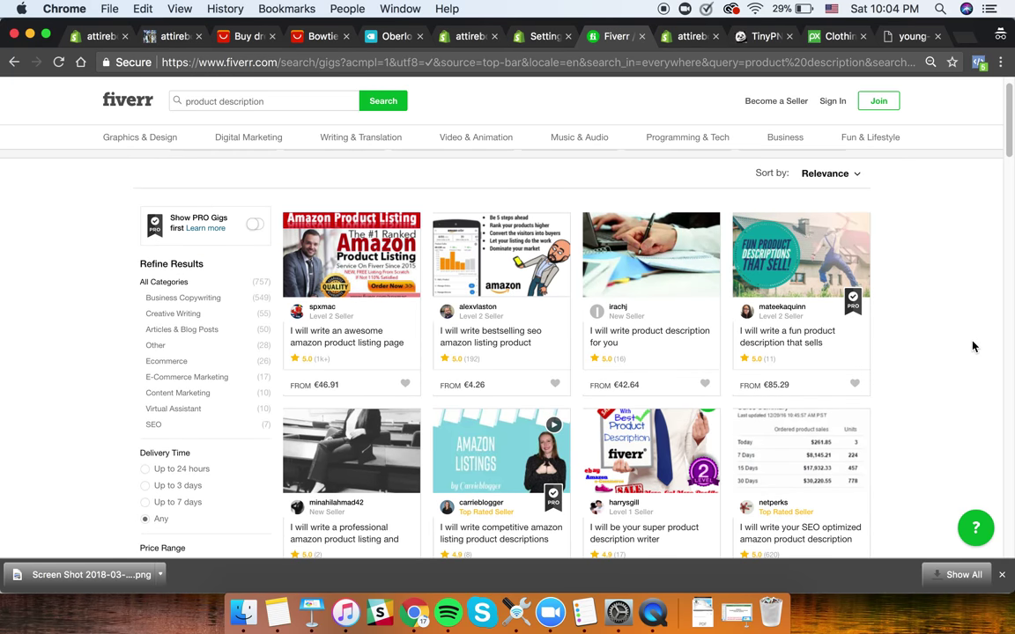
{"action": "scroll", "coordinate": [969, 344], "scroll_direction": "down", "scroll_amount": 5}
{"action": "scroll", "coordinate": [691, 255], "scroll_direction": "down", "scroll_amount": 5}
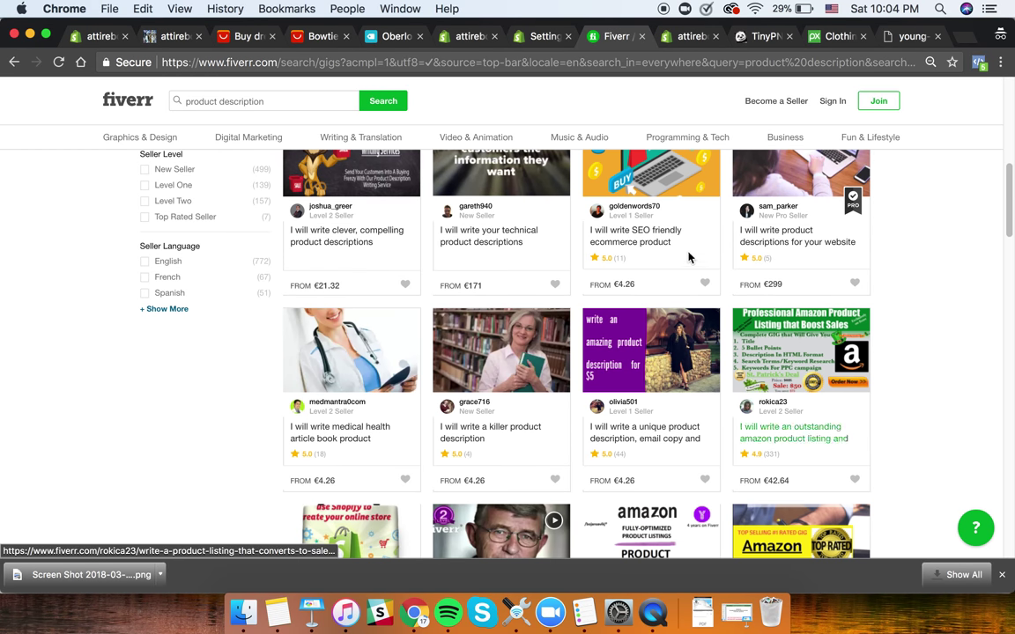
{"action": "scroll", "coordinate": [691, 260], "scroll_direction": "up", "scroll_amount": 4}
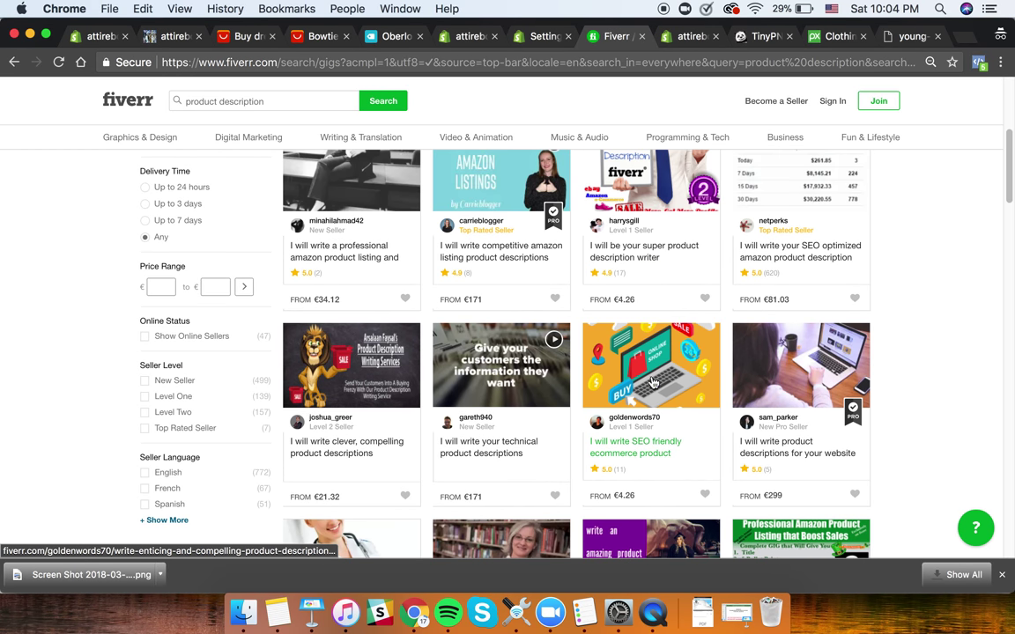
{"action": "scroll", "coordinate": [653, 385], "scroll_direction": "down", "scroll_amount": 7}
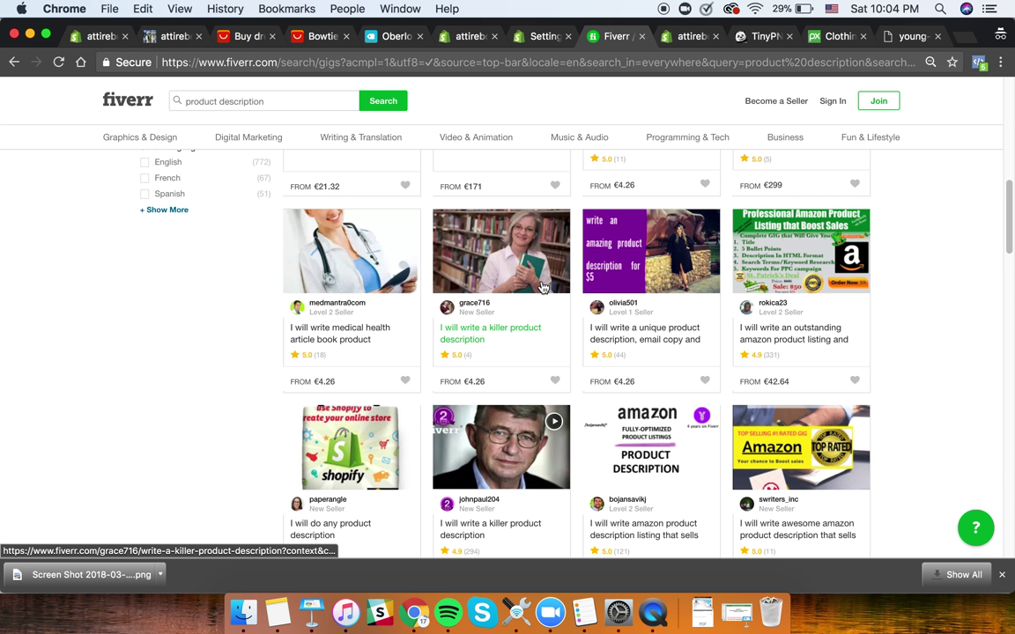
{"action": "scroll", "coordinate": [398, 348], "scroll_direction": "down", "scroll_amount": 5}
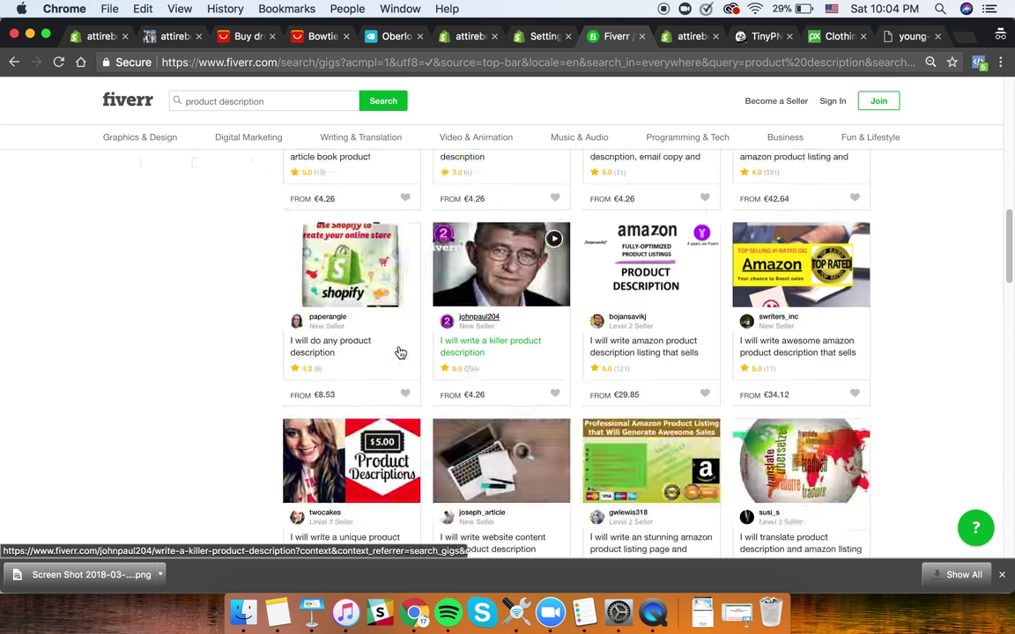
{"action": "scroll", "coordinate": [102, 345], "scroll_direction": "down", "scroll_amount": 4}
{"action": "scroll", "coordinate": [203, 263], "scroll_direction": "up", "scroll_amount": 10}
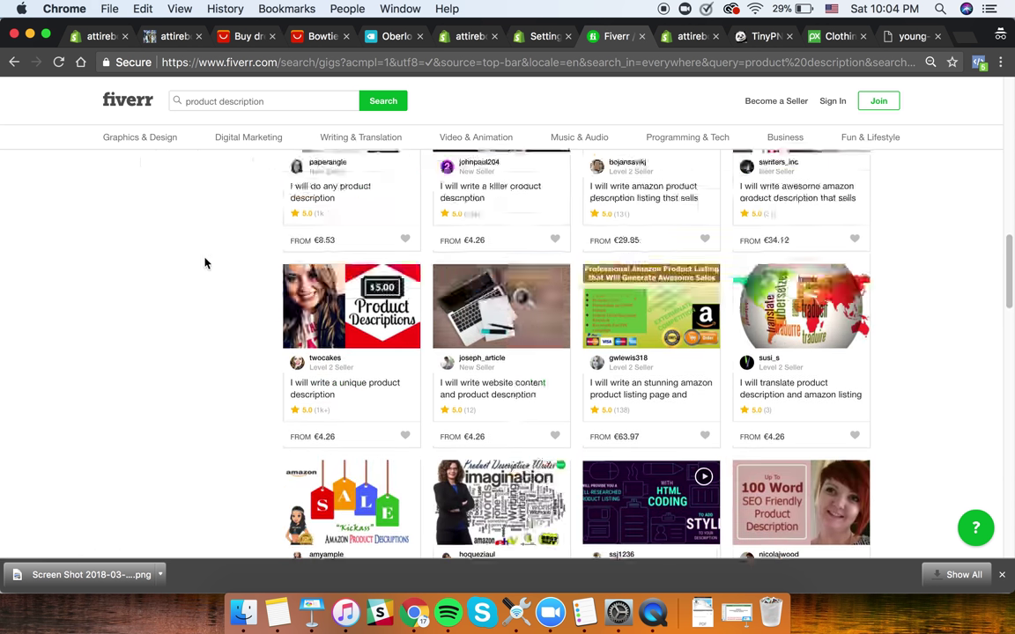
{"action": "left_click", "coordinate": [842, 199]}
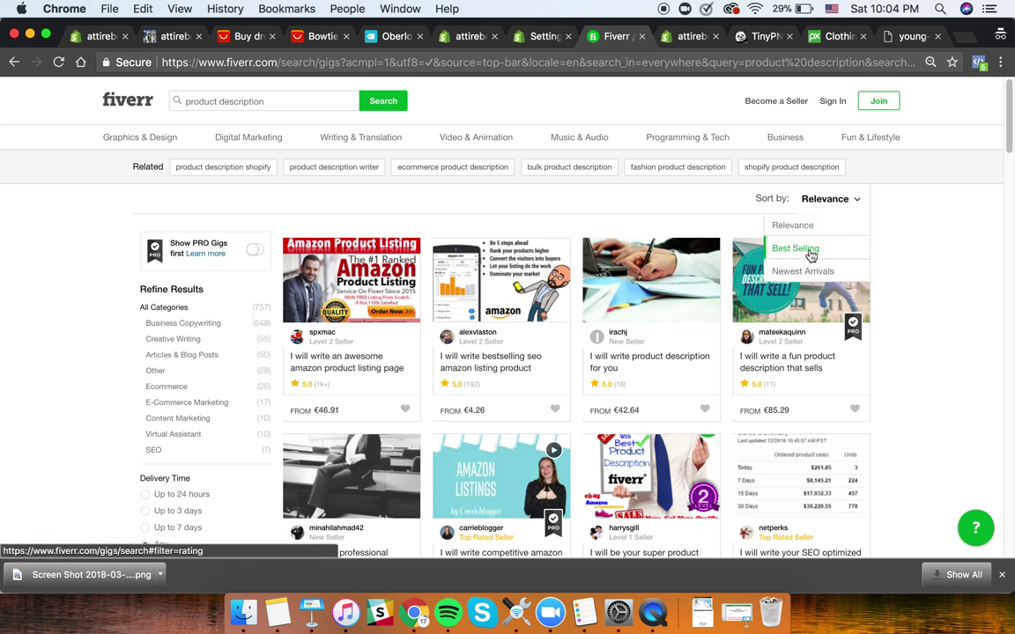
{"action": "left_click", "coordinate": [809, 252]}
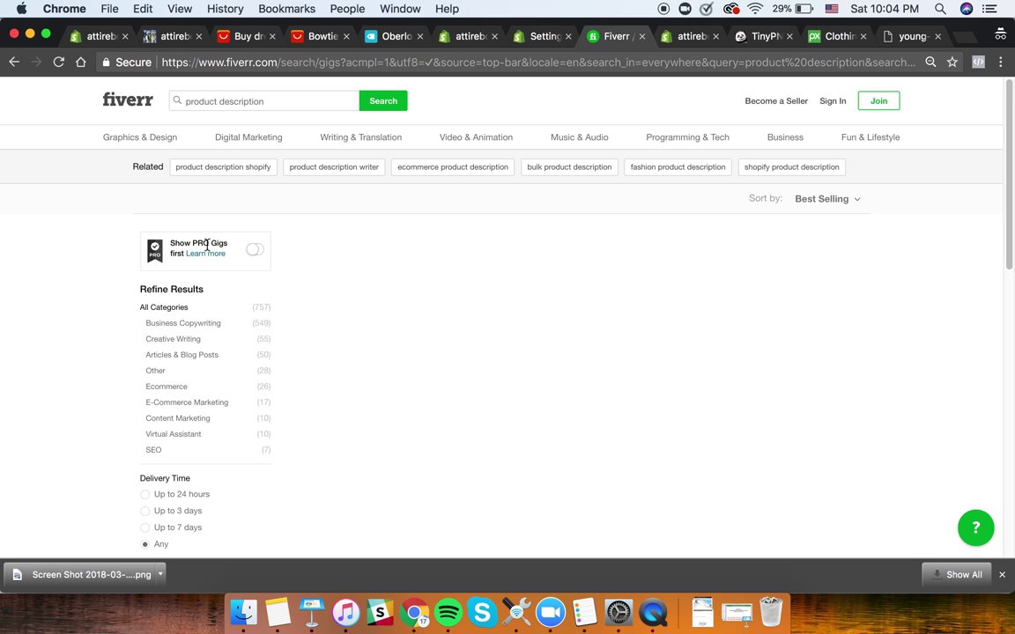
- Switch to the Oberlo import list and push all products in it to the shop
{"action": "left_click", "coordinate": [396, 36]}
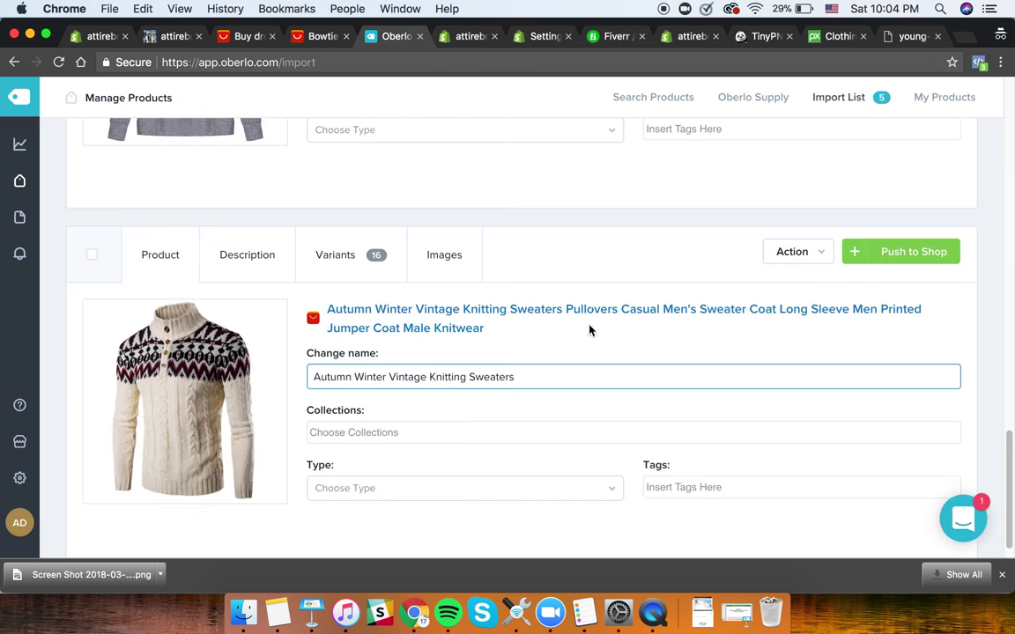
{"action": "scroll", "coordinate": [447, 390], "scroll_direction": "down", "scroll_amount": 1}
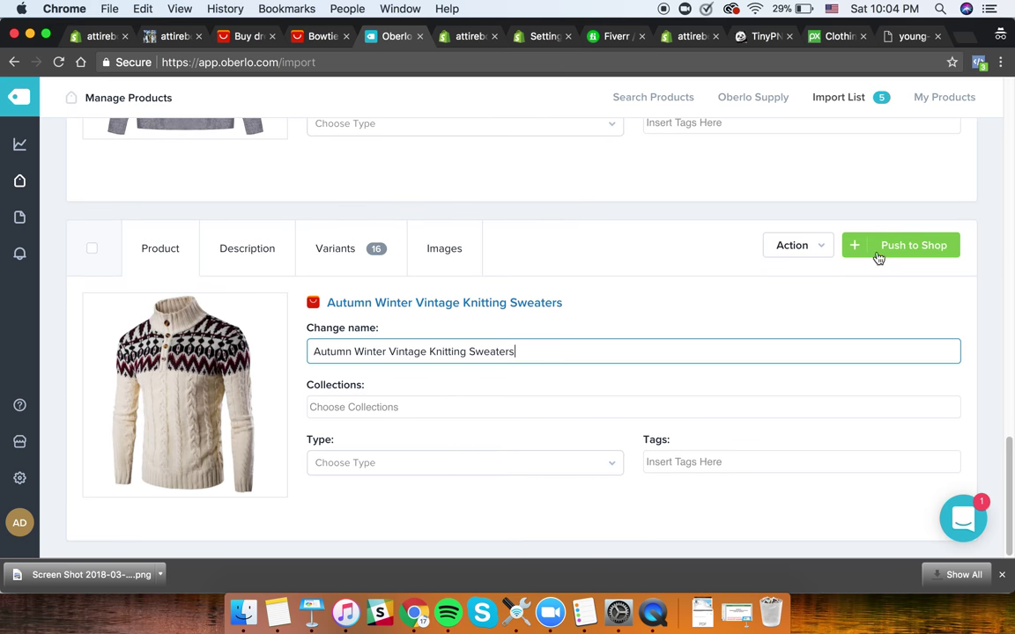
{"action": "scroll", "coordinate": [879, 257], "scroll_direction": "up", "scroll_amount": 10}
{"action": "left_click", "coordinate": [906, 221]}
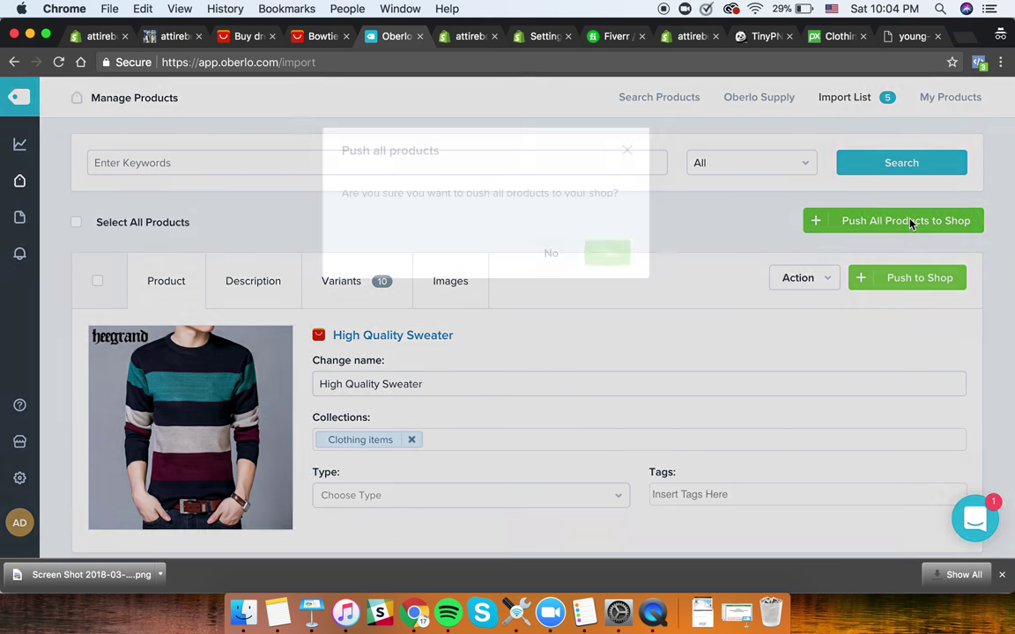
{"action": "left_click", "coordinate": [607, 254]}
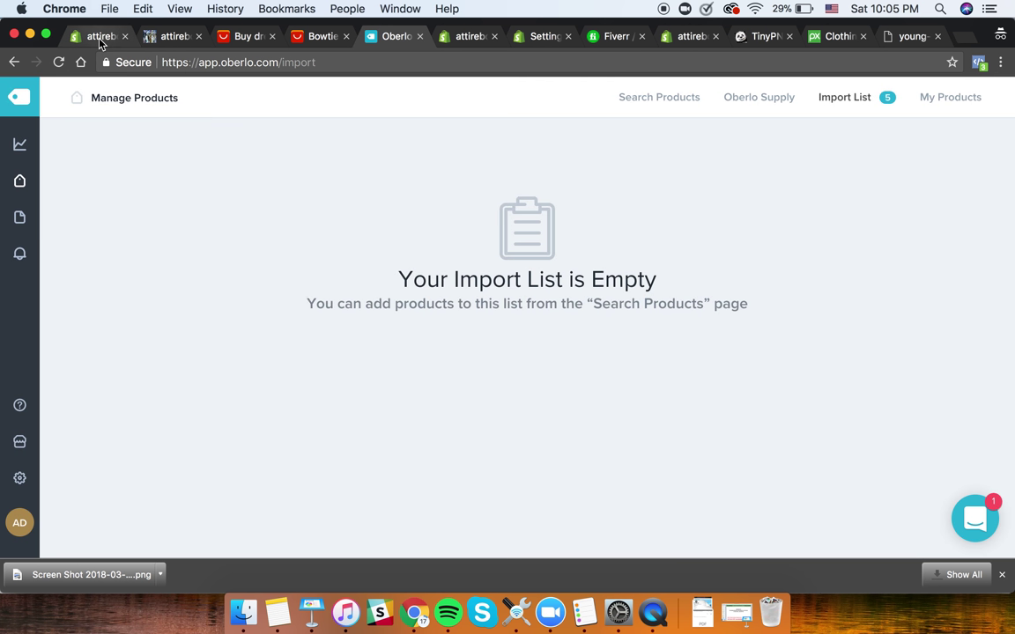
- Switch to the Shopify admin and open the product "New Autumn Winter Fashion Brand Men Clothes" from the product list
{"action": "left_click", "coordinate": [99, 37]}
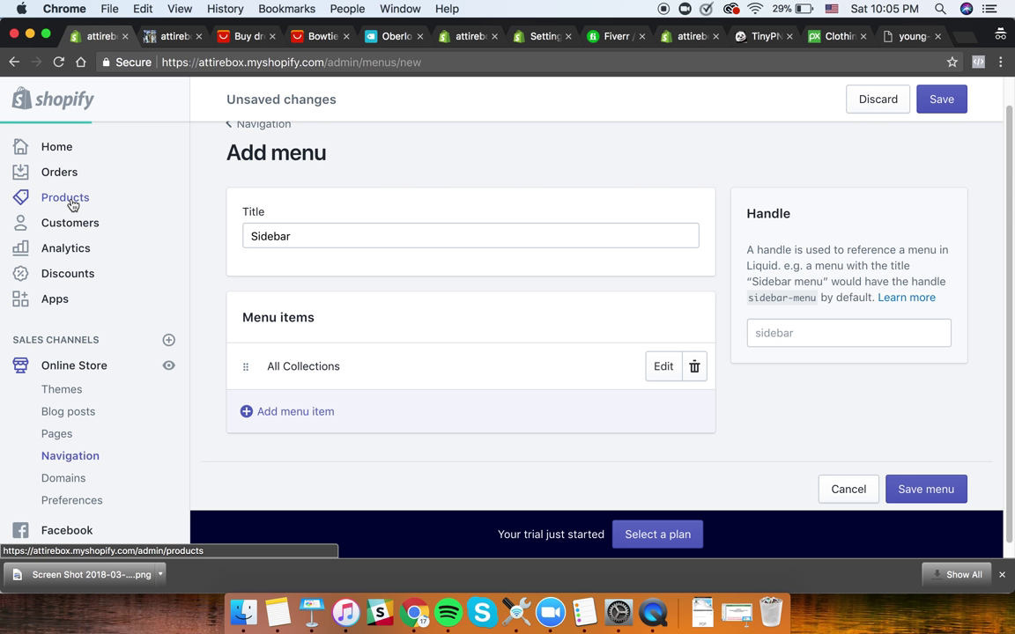
{"action": "left_click", "coordinate": [71, 199]}
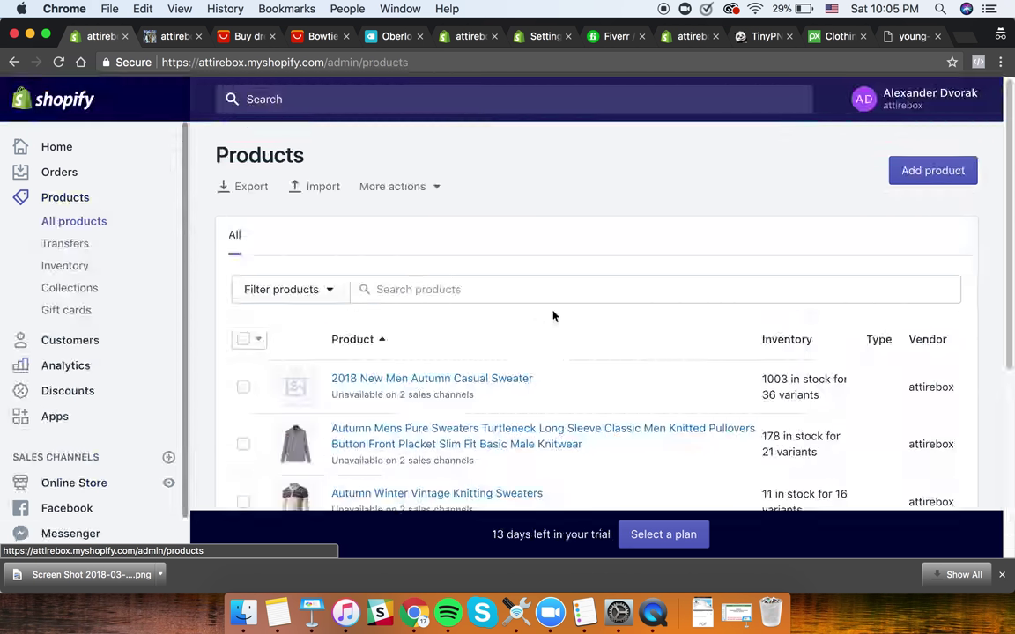
{"action": "scroll", "coordinate": [555, 315], "scroll_direction": "down", "scroll_amount": 3}
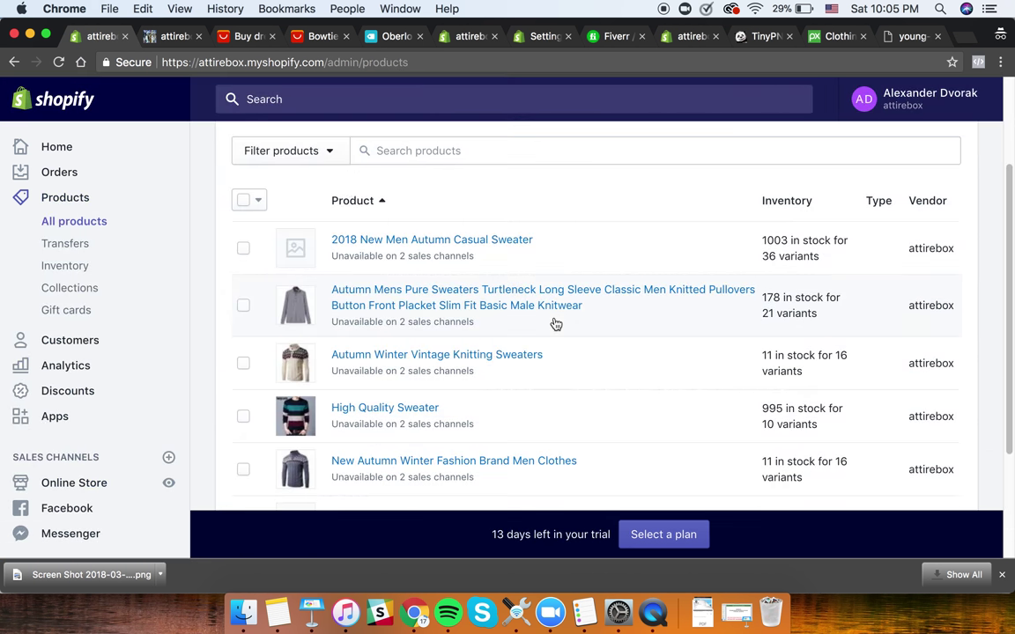
{"action": "mouse_move", "coordinate": [354, 262]}
{"action": "scroll", "coordinate": [353, 263], "scroll_direction": "down", "scroll_amount": 3}
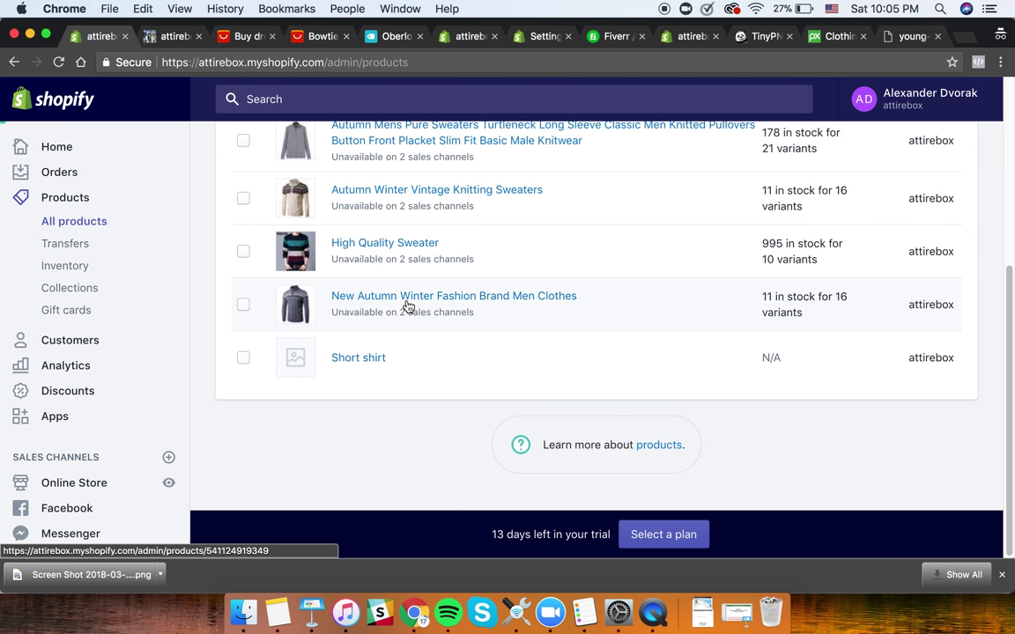
{"action": "left_click", "coordinate": [408, 306]}
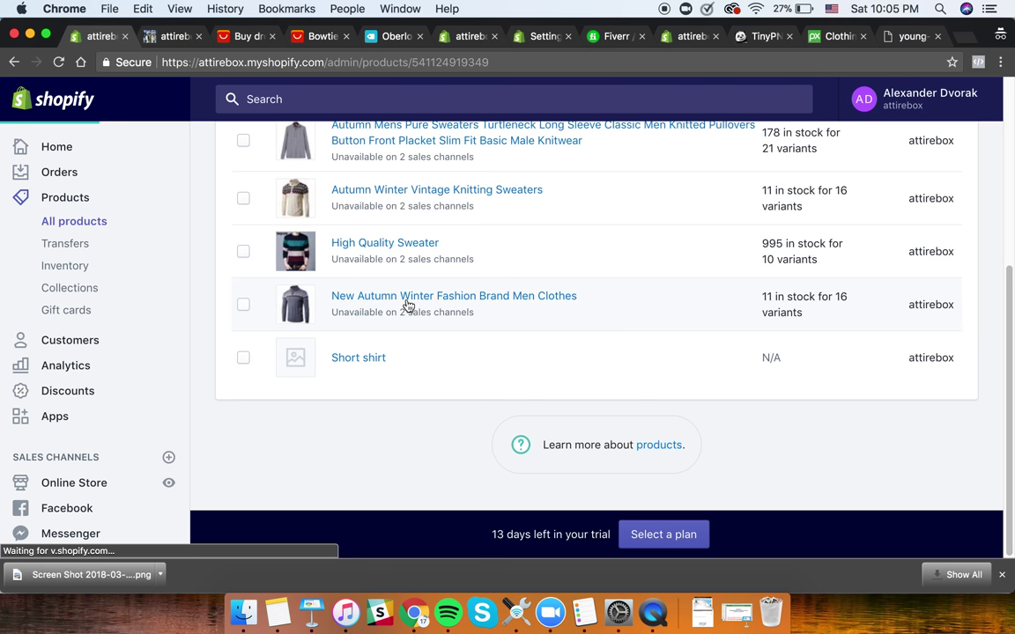
- Delete the entire imported description text of the product
{"action": "scroll", "coordinate": [487, 298], "scroll_direction": "down", "scroll_amount": 10}
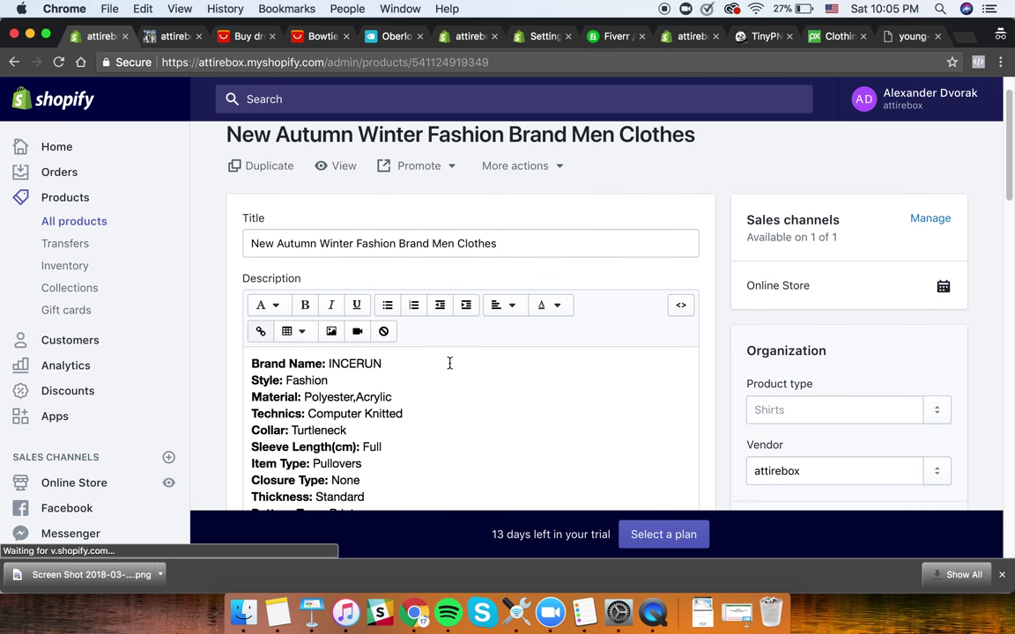
{"action": "scroll", "coordinate": [402, 370], "scroll_direction": "down", "scroll_amount": 10}
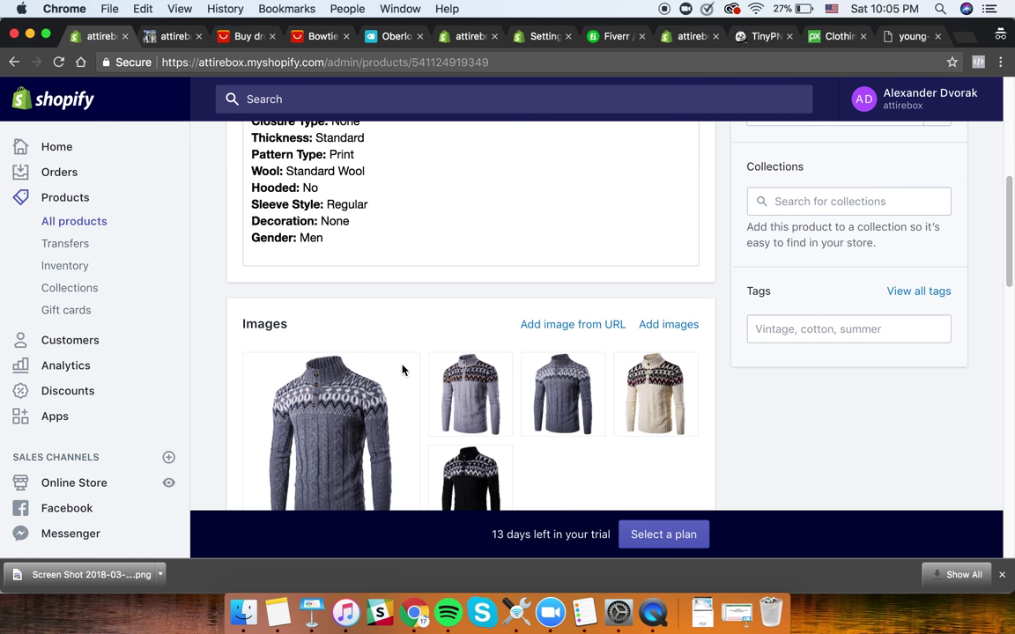
{"action": "left_click", "coordinate": [348, 245]}
{"action": "key", "text": "super+a"}
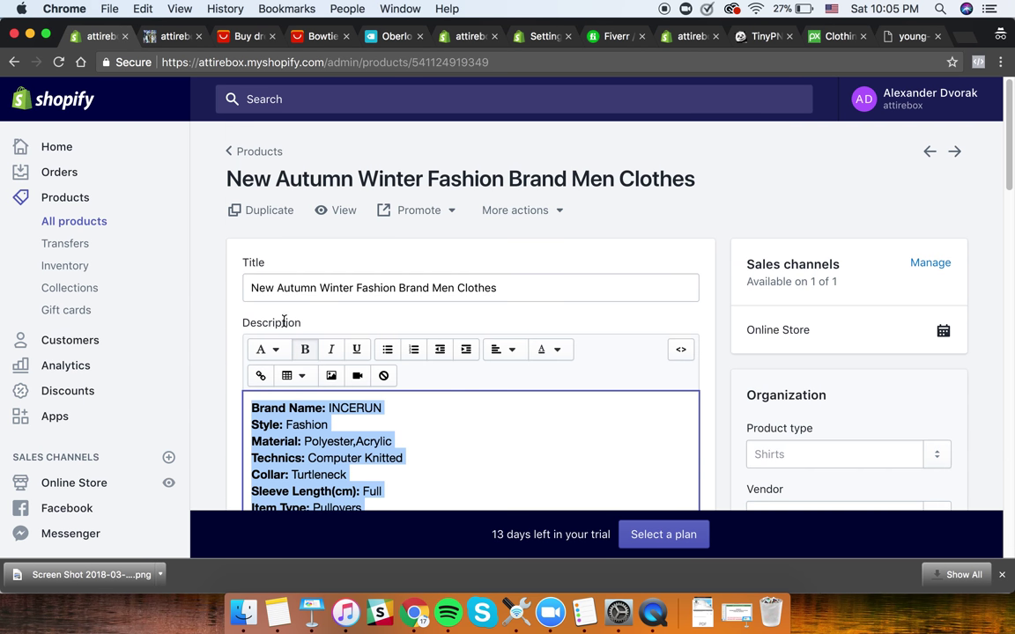
{"action": "key", "text": "BackSpace"}
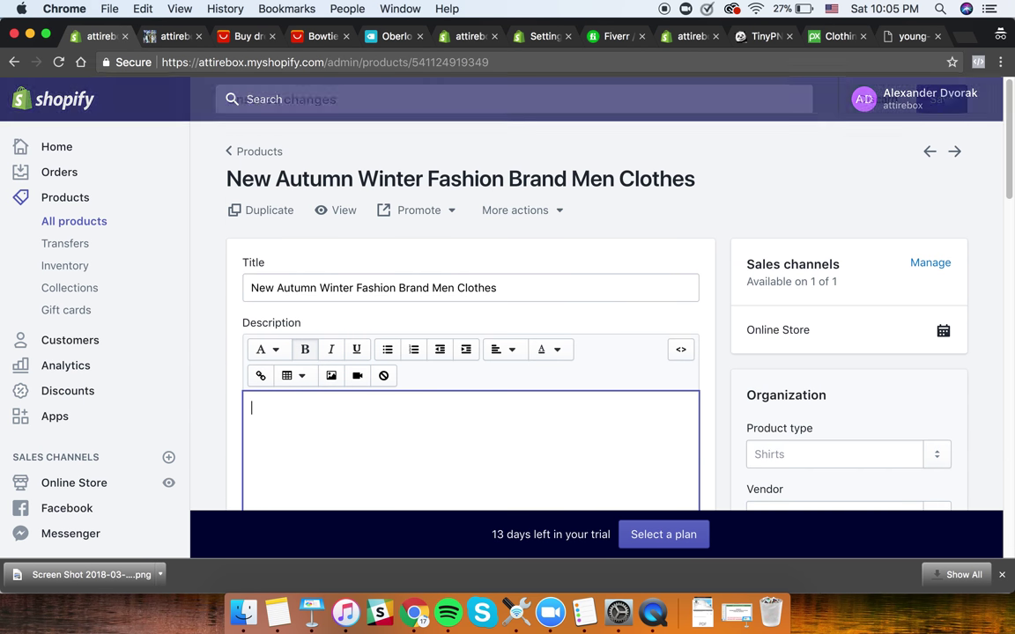
- Review the product's images and its colour and size variants with their inventory and prices
{"action": "scroll", "coordinate": [445, 335], "scroll_direction": "down", "scroll_amount": 5}
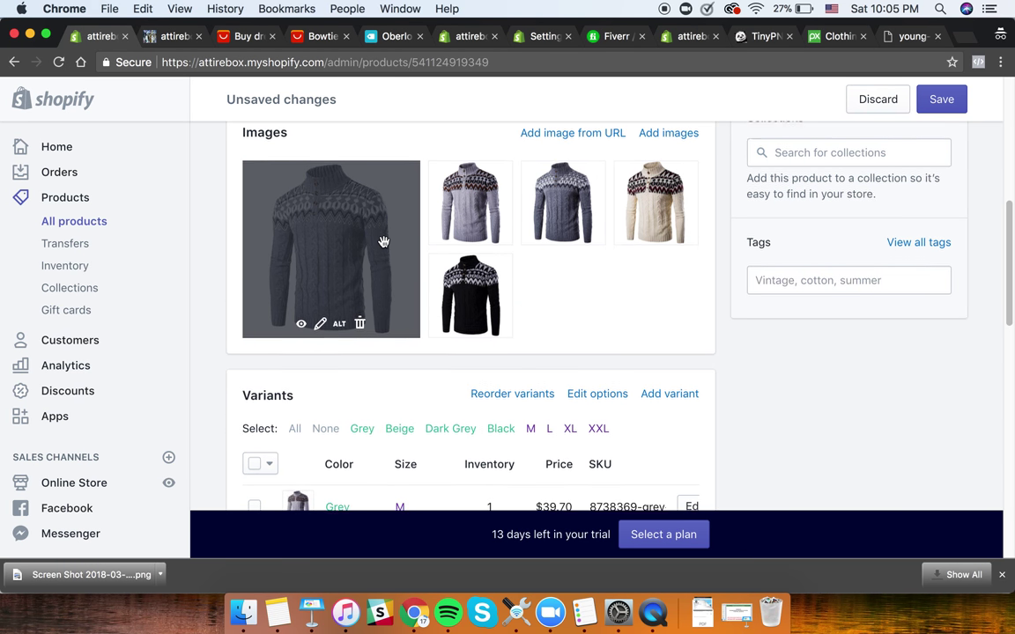
{"action": "scroll", "coordinate": [401, 240], "scroll_direction": "down", "scroll_amount": 4}
{"action": "scroll", "coordinate": [415, 225], "scroll_direction": "down", "scroll_amount": 1}
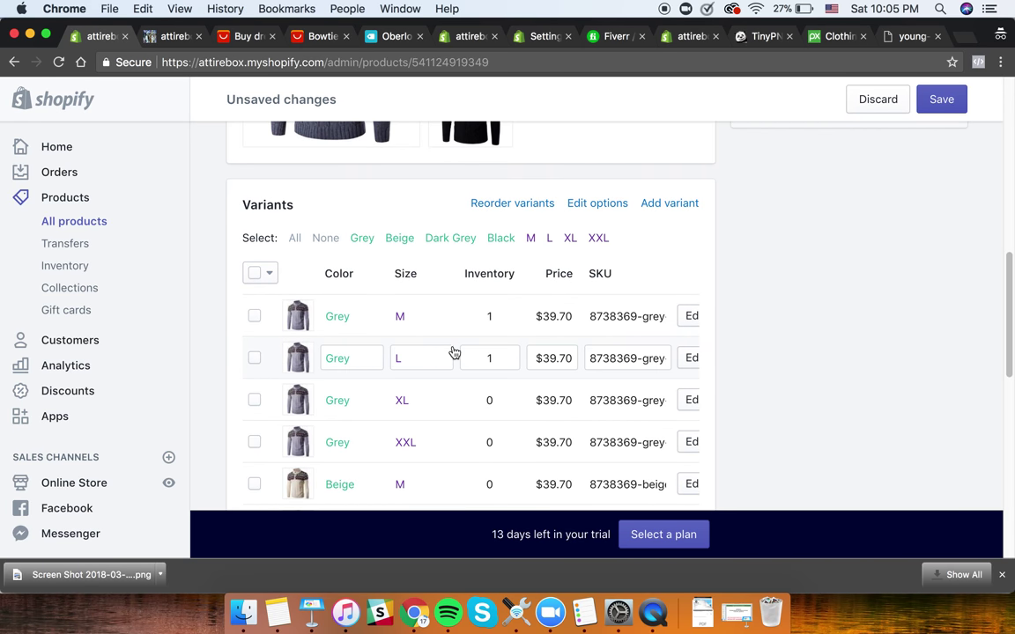
{"action": "scroll", "coordinate": [346, 187], "scroll_direction": "up", "scroll_amount": 10}
{"action": "scroll", "coordinate": [460, 251], "scroll_direction": "down", "scroll_amount": 2}
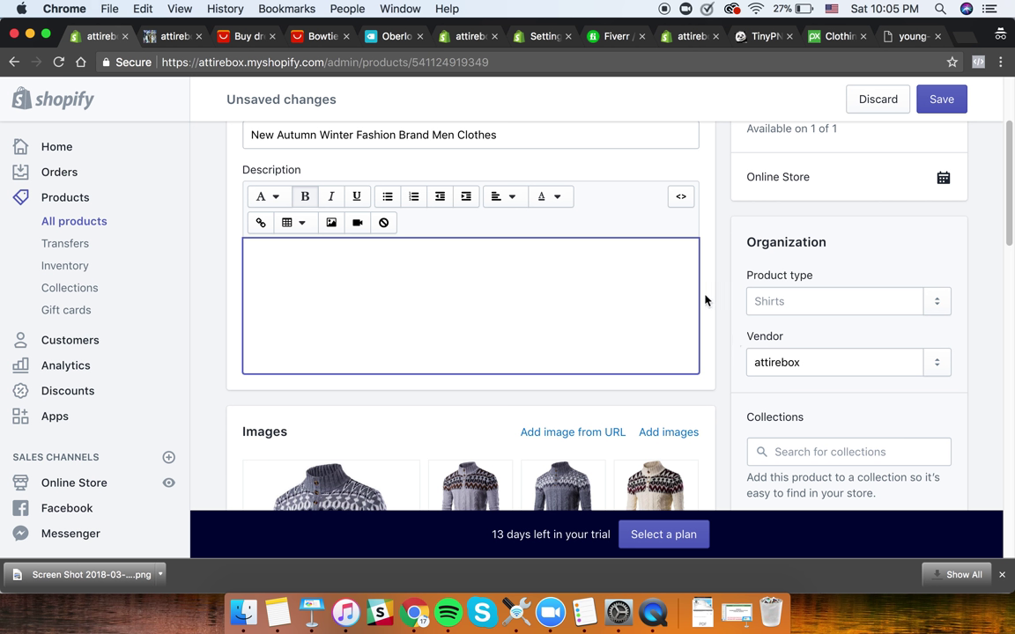
{"action": "scroll", "coordinate": [688, 282], "scroll_direction": "down", "scroll_amount": 15}
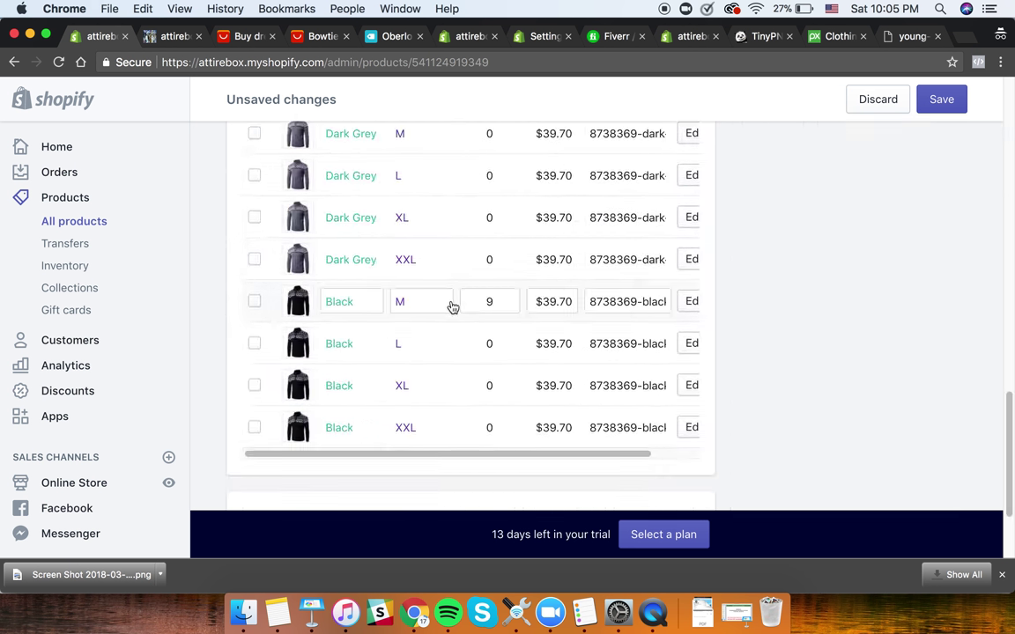
{"action": "scroll", "coordinate": [452, 307], "scroll_direction": "down", "scroll_amount": 3}
{"action": "scroll", "coordinate": [459, 302], "scroll_direction": "up", "scroll_amount": 15}
{"action": "scroll", "coordinate": [459, 303], "scroll_direction": "down", "scroll_amount": 5}
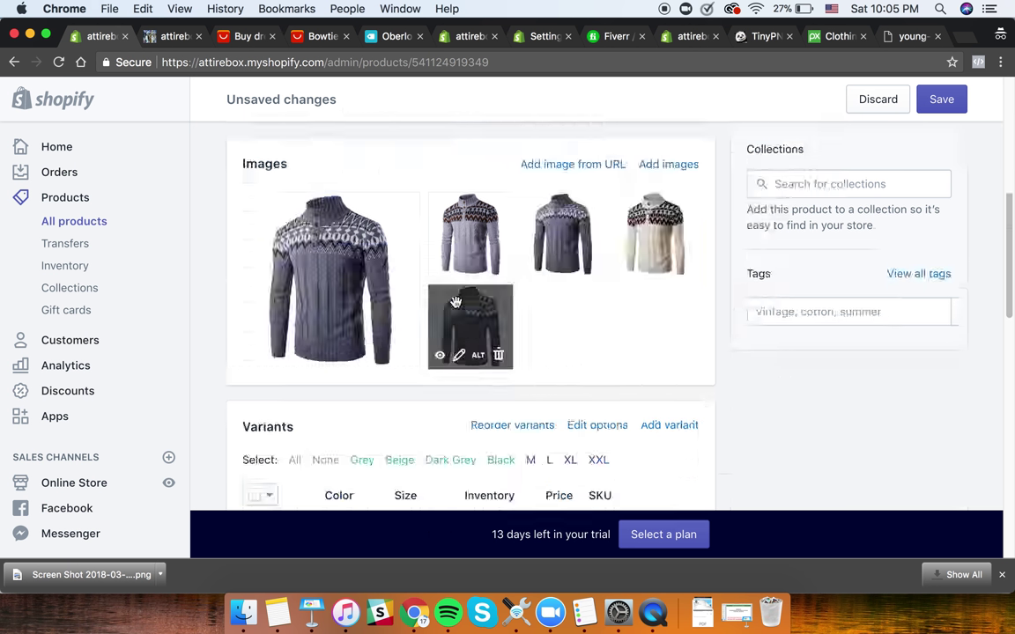
{"action": "scroll", "coordinate": [561, 397], "scroll_direction": "up", "scroll_amount": 4}
{"action": "scroll", "coordinate": [556, 310], "scroll_direction": "down", "scroll_amount": 5}
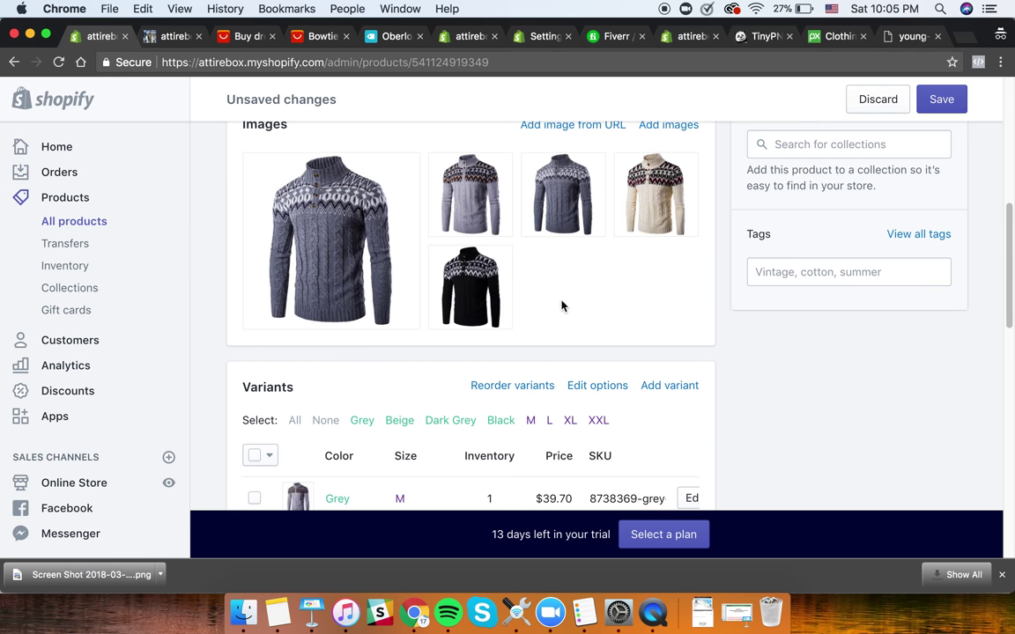
{"action": "scroll", "coordinate": [403, 284], "scroll_direction": "down", "scroll_amount": 1}
{"action": "scroll", "coordinate": [326, 424], "scroll_direction": "down", "scroll_amount": 7}
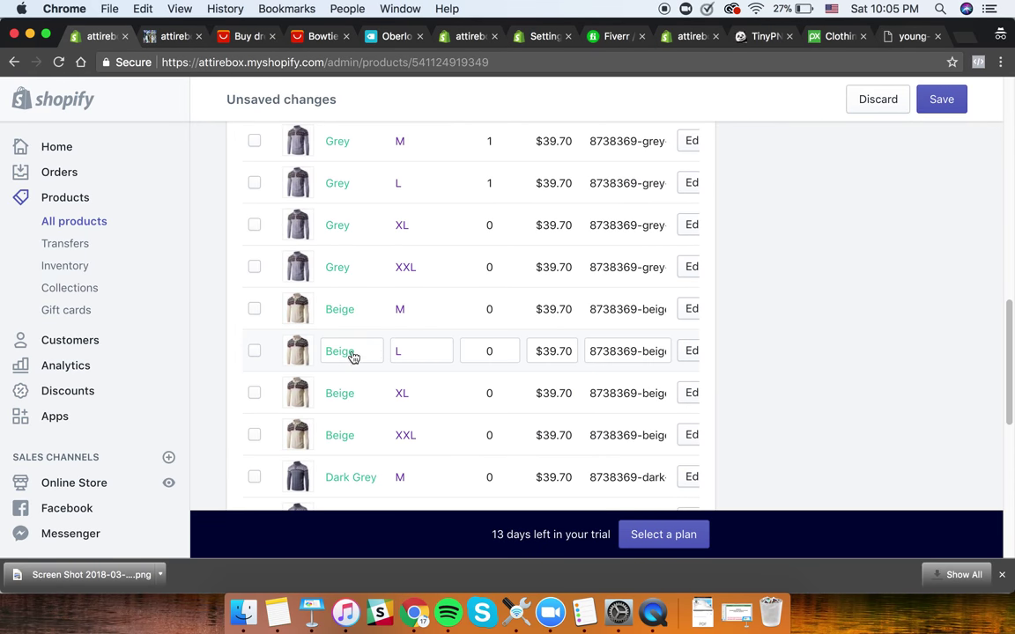
{"action": "scroll", "coordinate": [446, 304], "scroll_direction": "down", "scroll_amount": 1}
{"action": "scroll", "coordinate": [536, 255], "scroll_direction": "up", "scroll_amount": 9}
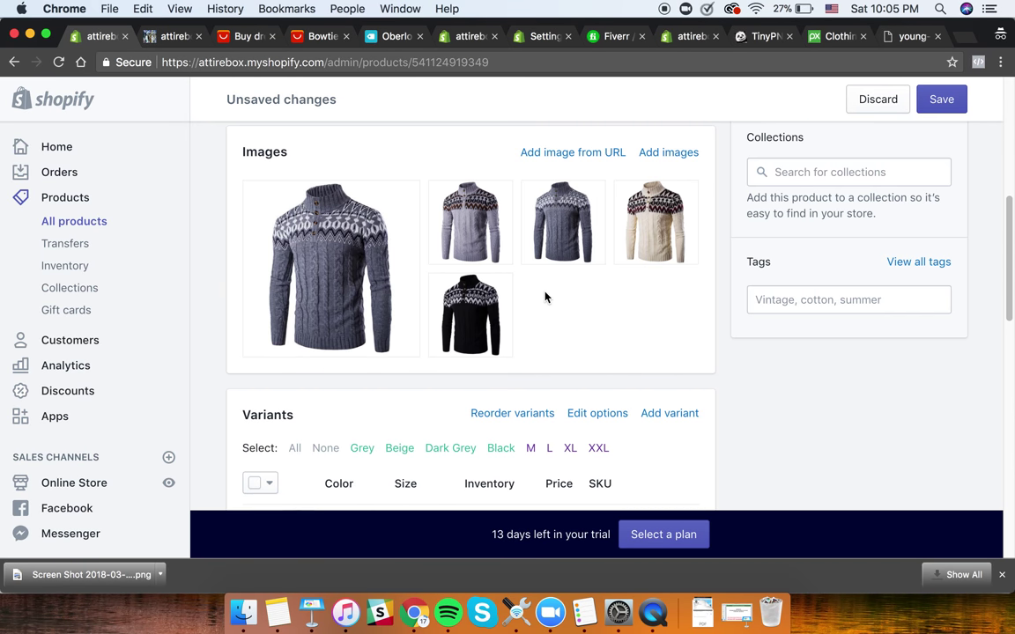
- Change the price of all 16 variants of the product to 90 in bulk
{"action": "scroll", "coordinate": [645, 483], "scroll_direction": "down", "scroll_amount": 3}
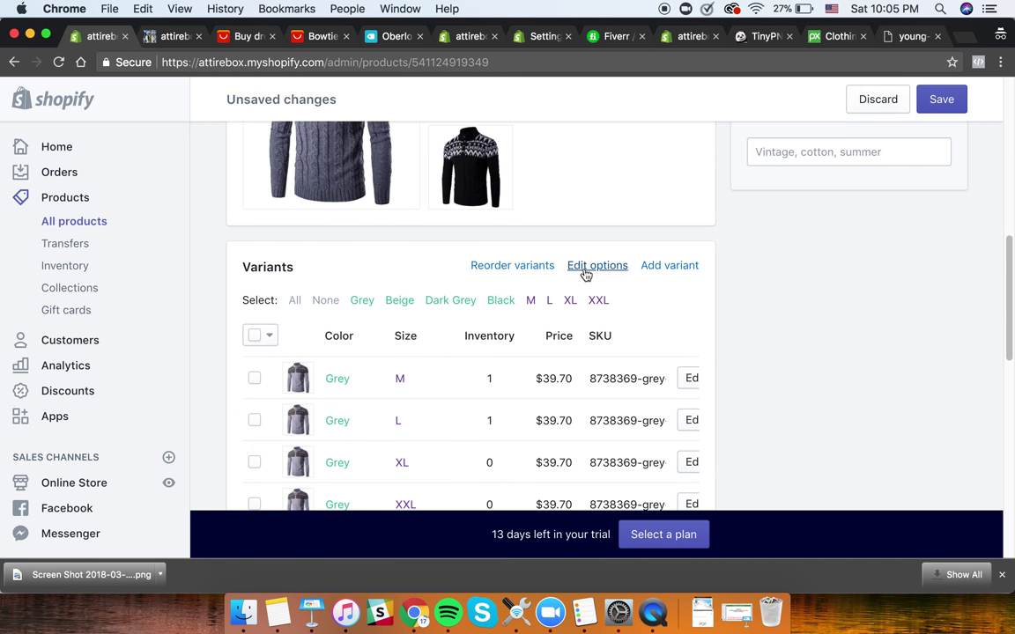
{"action": "left_click", "coordinate": [255, 335]}
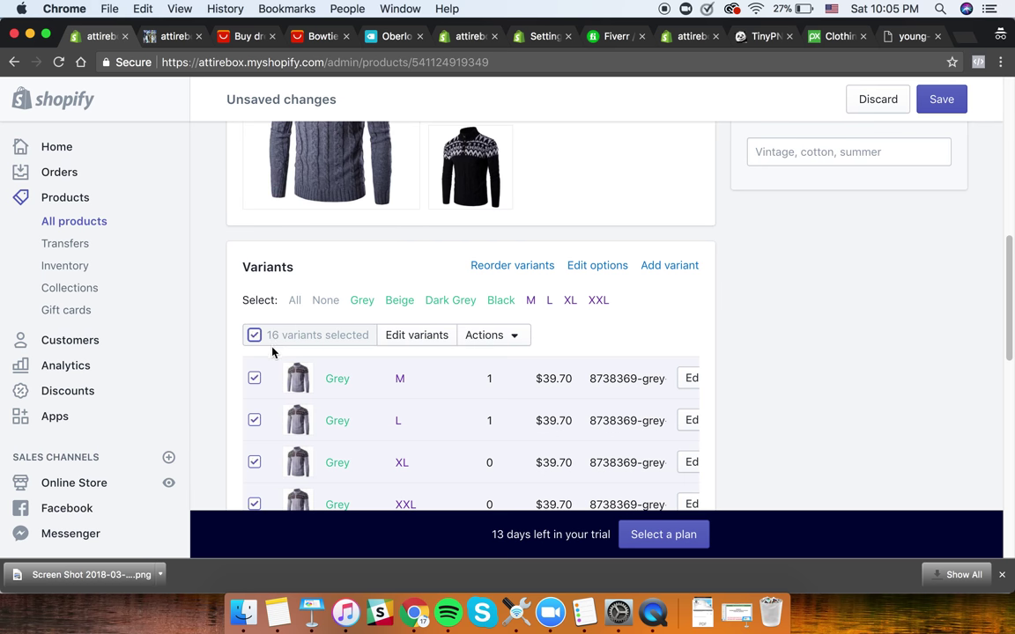
{"action": "left_click", "coordinate": [519, 342]}
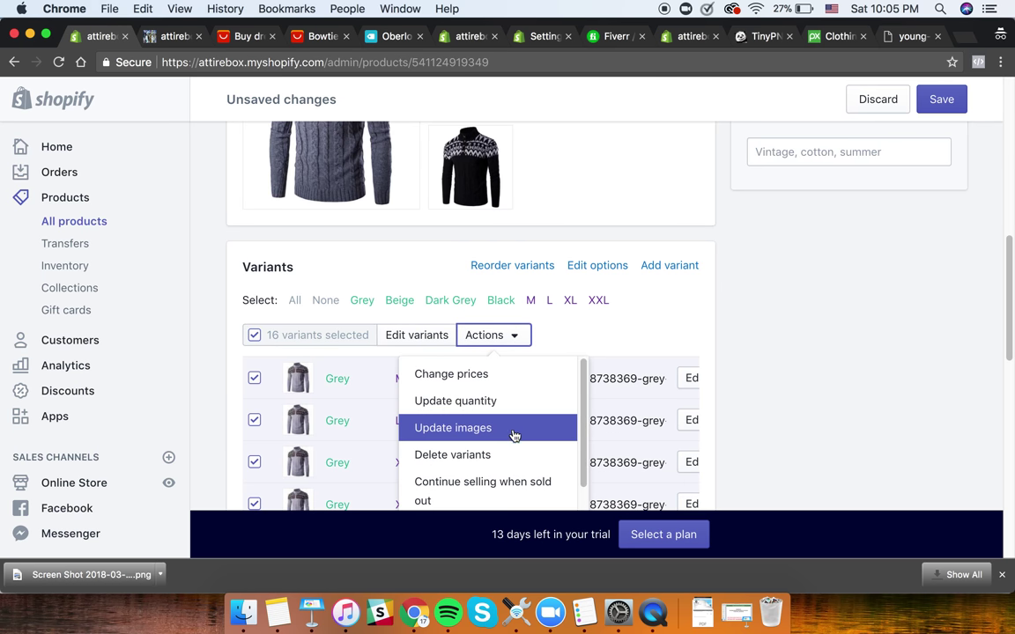
{"action": "left_click", "coordinate": [590, 350]}
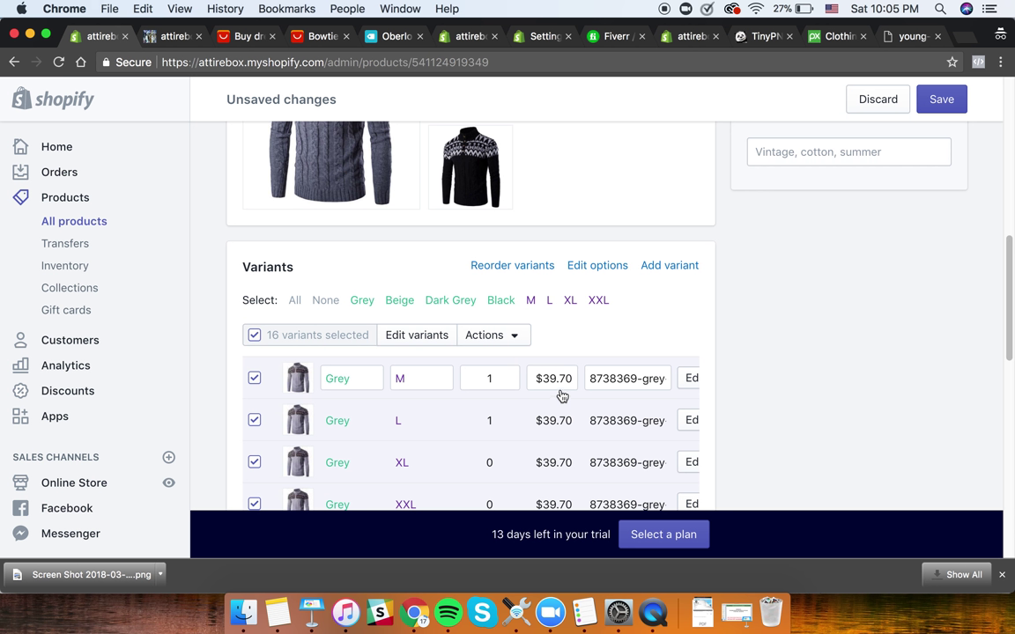
{"action": "left_click", "coordinate": [507, 340]}
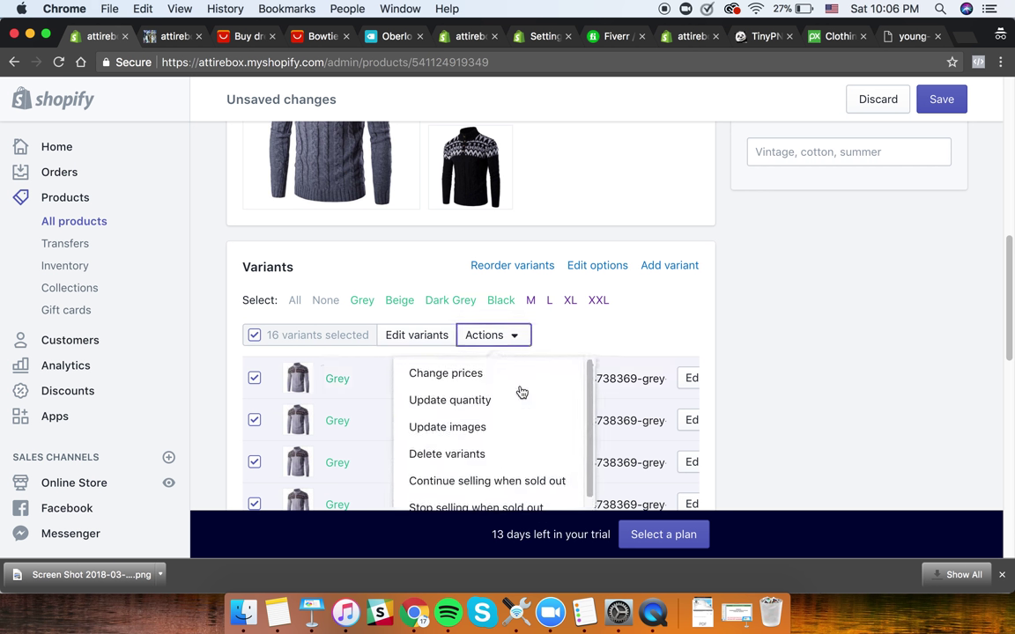
{"action": "scroll", "coordinate": [520, 406], "scroll_direction": "down", "scroll_amount": 1}
{"action": "scroll", "coordinate": [509, 388], "scroll_direction": "up", "scroll_amount": 1}
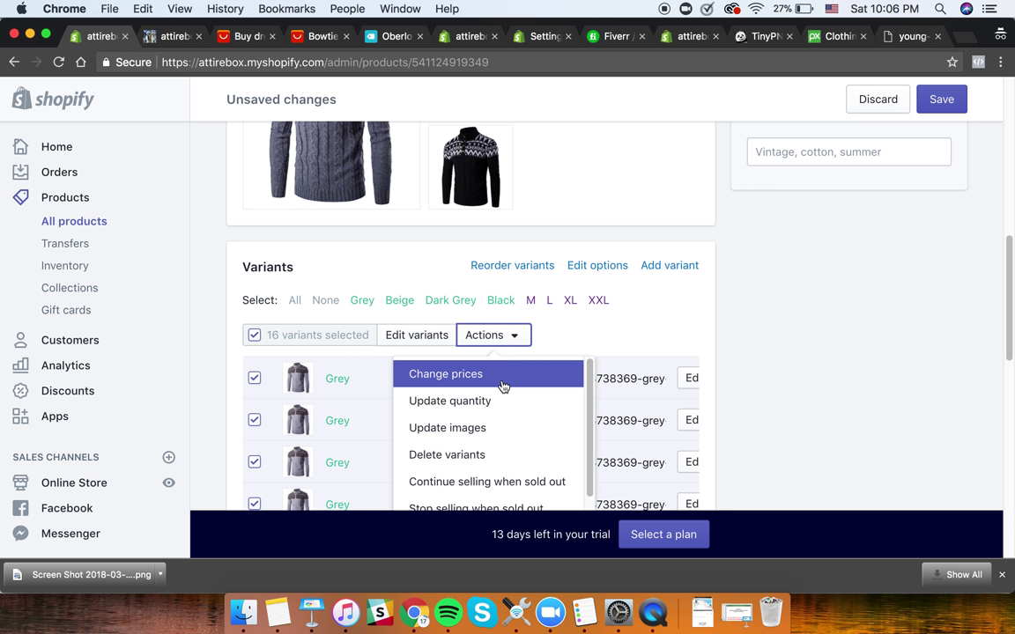
{"action": "left_click", "coordinate": [503, 383]}
{"action": "left_click", "coordinate": [399, 219]}
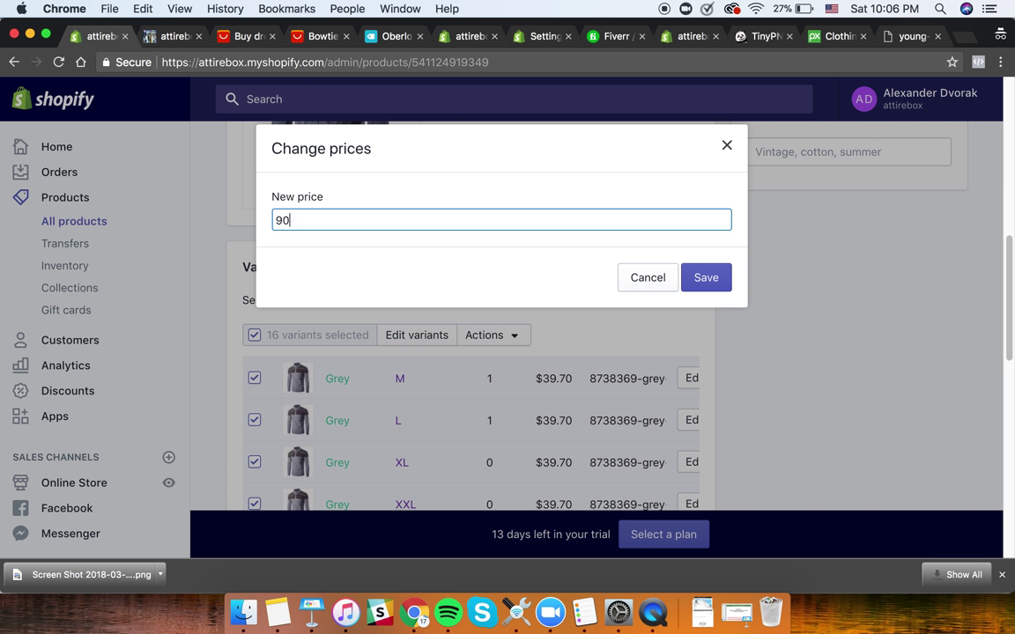
{"action": "left_click", "coordinate": [702, 278]}
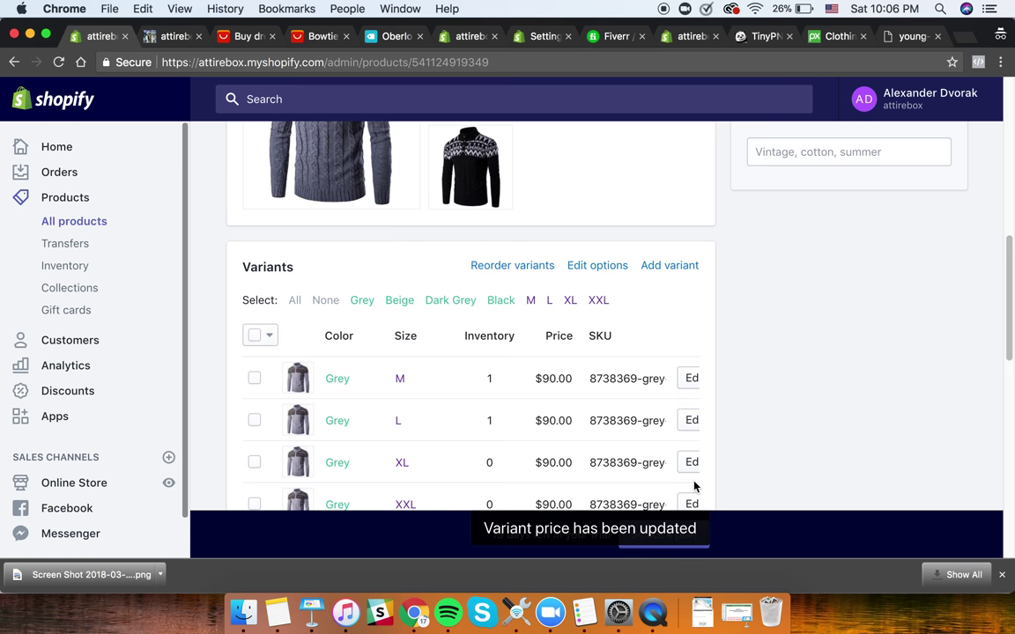
- Save the product with its emptied description
{"action": "scroll", "coordinate": [572, 352], "scroll_direction": "down", "scroll_amount": 8}
{"action": "scroll", "coordinate": [573, 282], "scroll_direction": "up", "scroll_amount": 10}
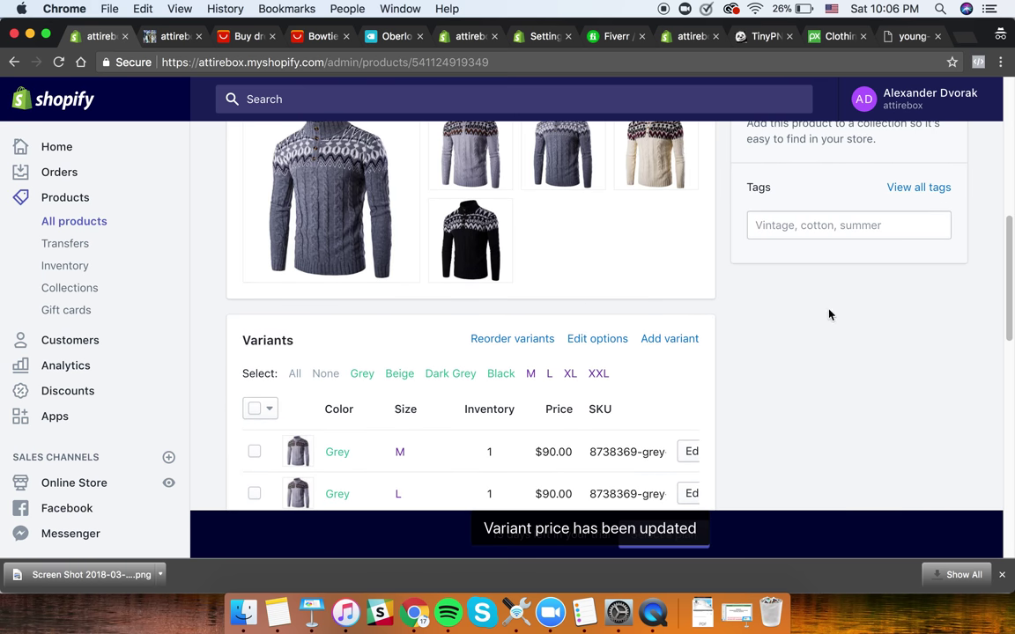
{"action": "scroll", "coordinate": [881, 414], "scroll_direction": "down", "scroll_amount": 10}
{"action": "left_click", "coordinate": [931, 476]}
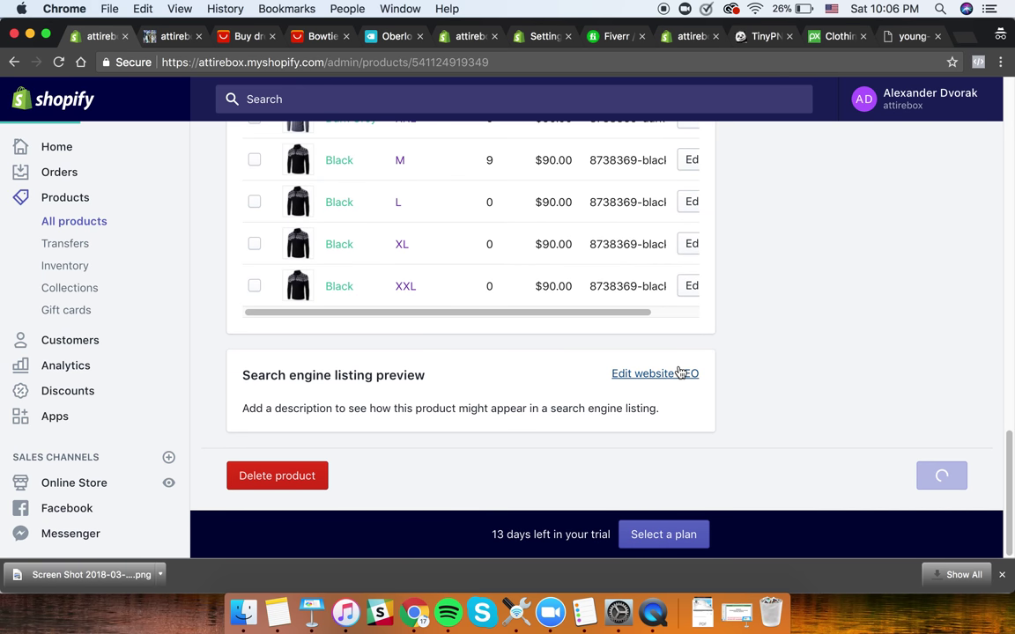
- Review the variants' updated prices and the product's sales channel and organization settings
{"action": "scroll", "coordinate": [669, 370], "scroll_direction": "up", "scroll_amount": 15}
{"action": "scroll", "coordinate": [658, 365], "scroll_direction": "down", "scroll_amount": 15}
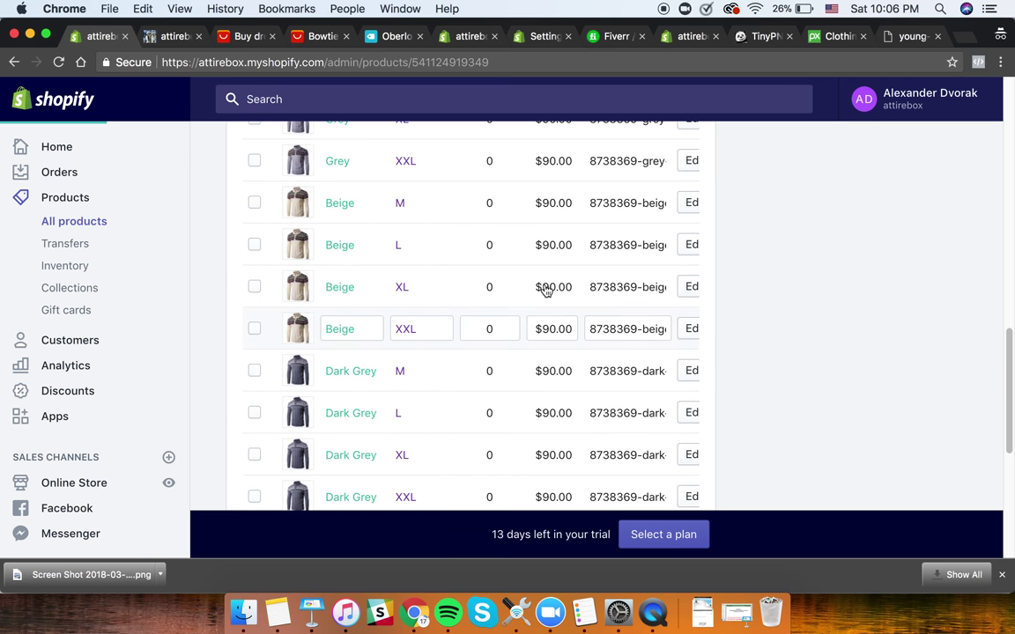
{"action": "scroll", "coordinate": [480, 441], "scroll_direction": "up", "scroll_amount": 5}
{"action": "scroll", "coordinate": [529, 265], "scroll_direction": "down", "scroll_amount": 10}
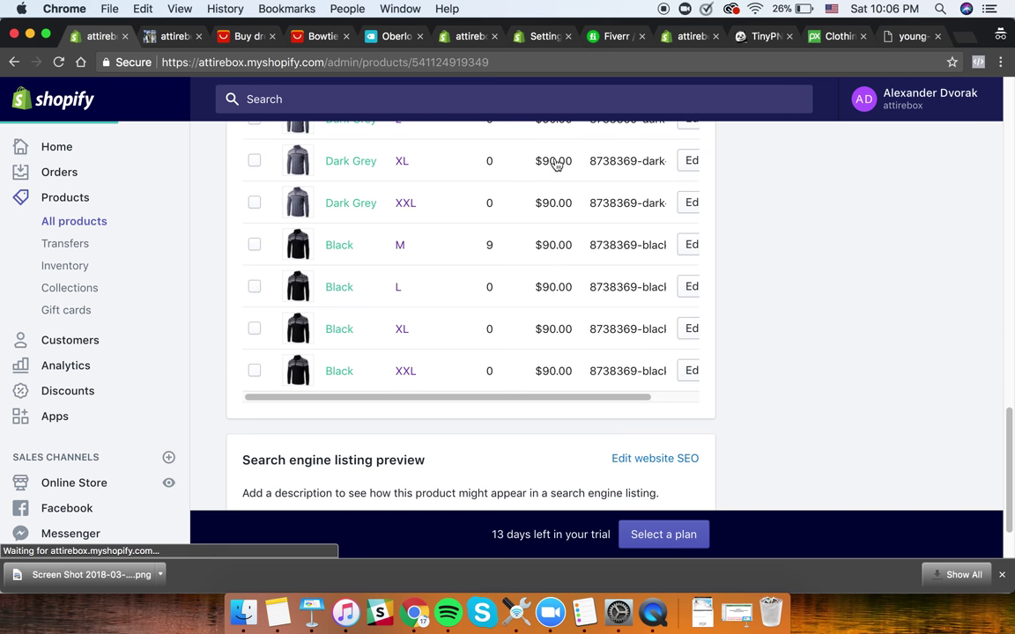
{"action": "left_click", "coordinate": [557, 255]}
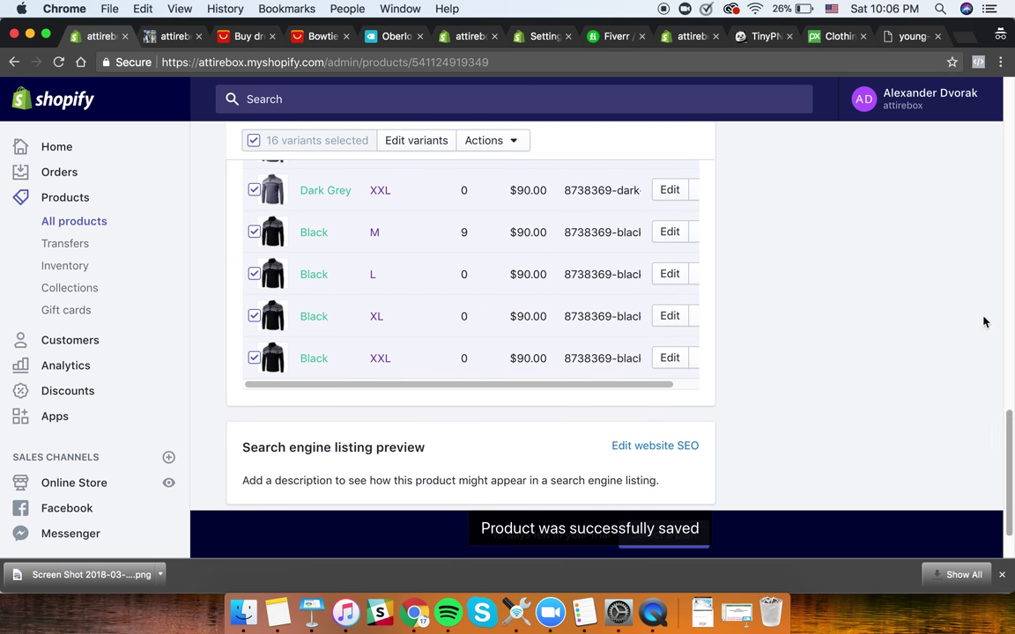
{"action": "scroll", "coordinate": [855, 329], "scroll_direction": "up", "scroll_amount": 15}
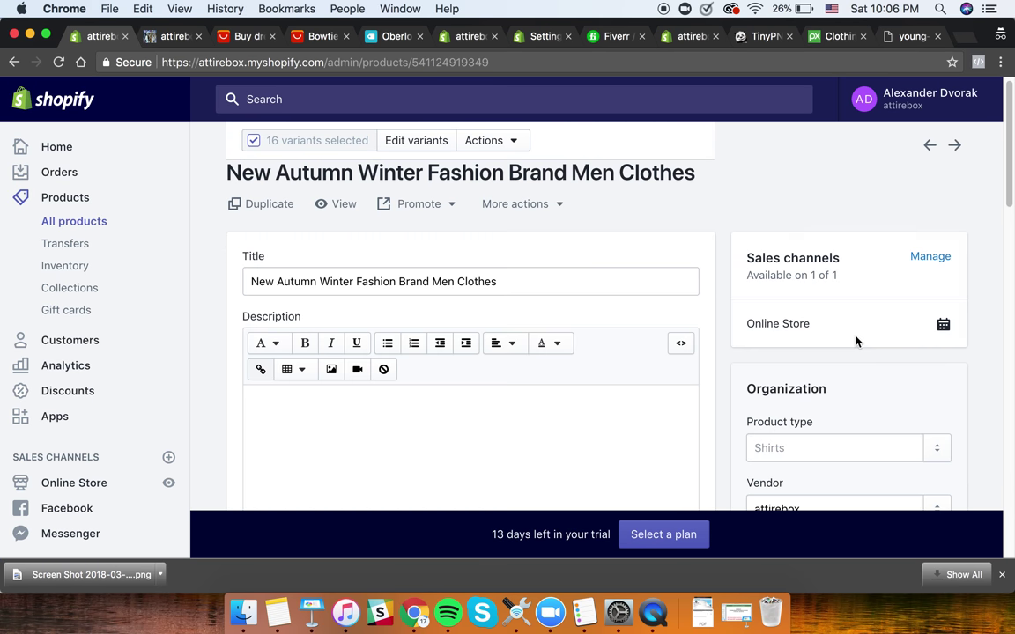
{"action": "scroll", "coordinate": [856, 338], "scroll_direction": "up", "scroll_amount": 1}
{"action": "scroll", "coordinate": [829, 418], "scroll_direction": "down", "scroll_amount": 1}
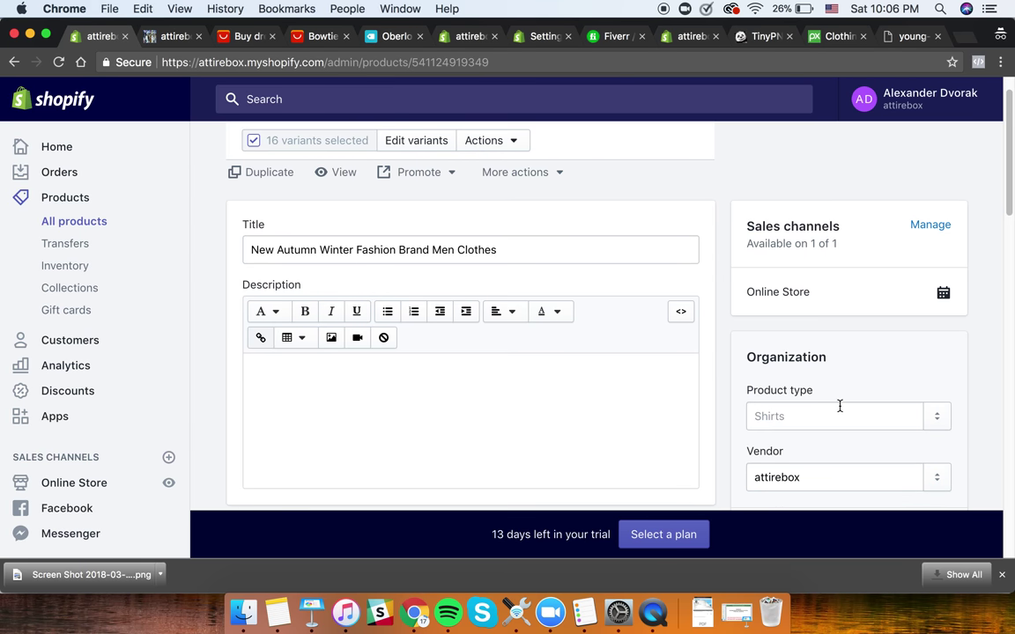
{"action": "left_click", "coordinate": [944, 428]}
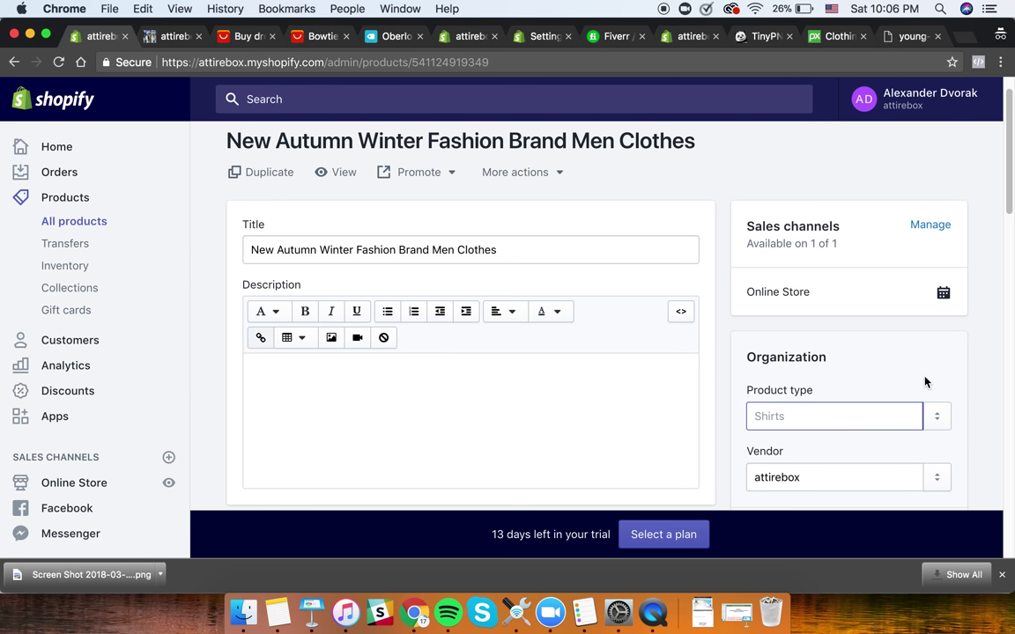
{"action": "scroll", "coordinate": [916, 380], "scroll_direction": "down", "scroll_amount": 5}
{"action": "scroll", "coordinate": [895, 379], "scroll_direction": "down", "scroll_amount": 5}
{"action": "scroll", "coordinate": [846, 294], "scroll_direction": "up", "scroll_amount": 10}
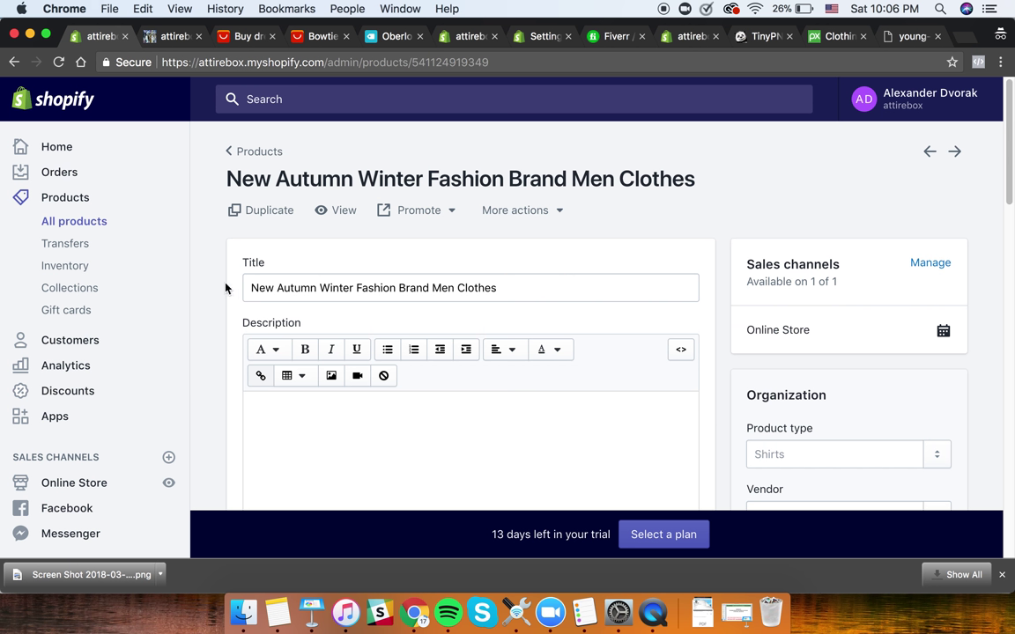
- View the online store and examine the featured collection and featured product areas of its home page
{"action": "left_click", "coordinate": [168, 483]}
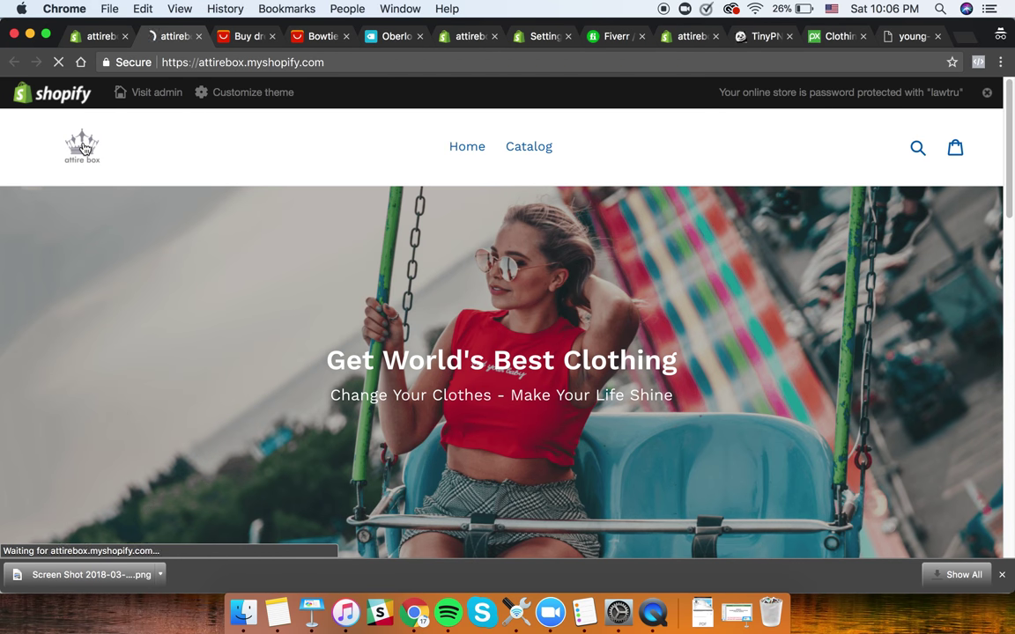
{"action": "scroll", "coordinate": [479, 385], "scroll_direction": "down", "scroll_amount": 10}
{"action": "scroll", "coordinate": [483, 370], "scroll_direction": "down", "scroll_amount": 5}
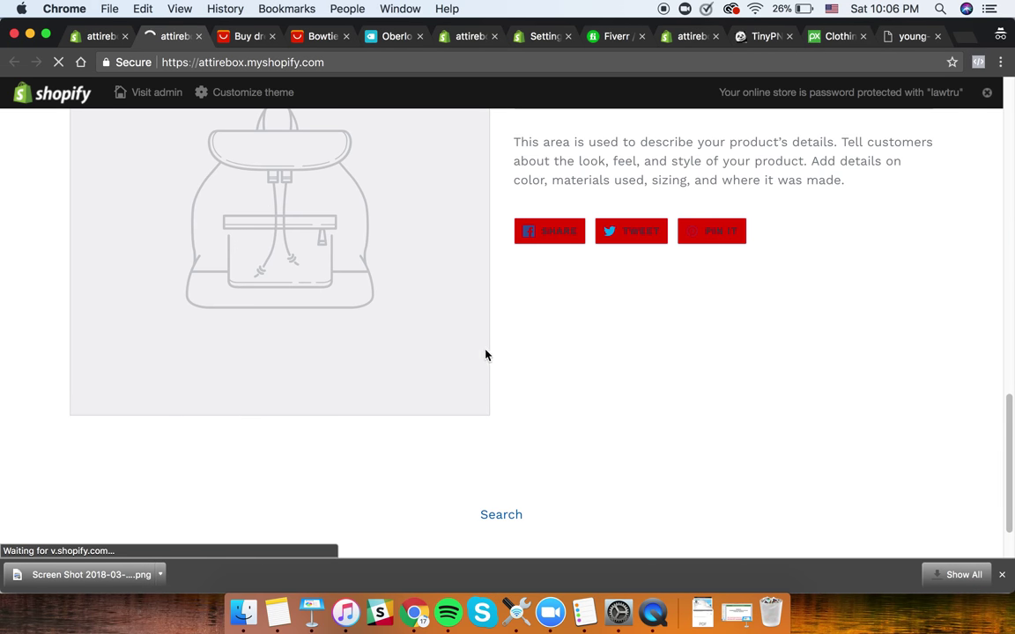
{"action": "scroll", "coordinate": [480, 331], "scroll_direction": "up", "scroll_amount": 7}
{"action": "scroll", "coordinate": [489, 335], "scroll_direction": "down", "scroll_amount": 2}
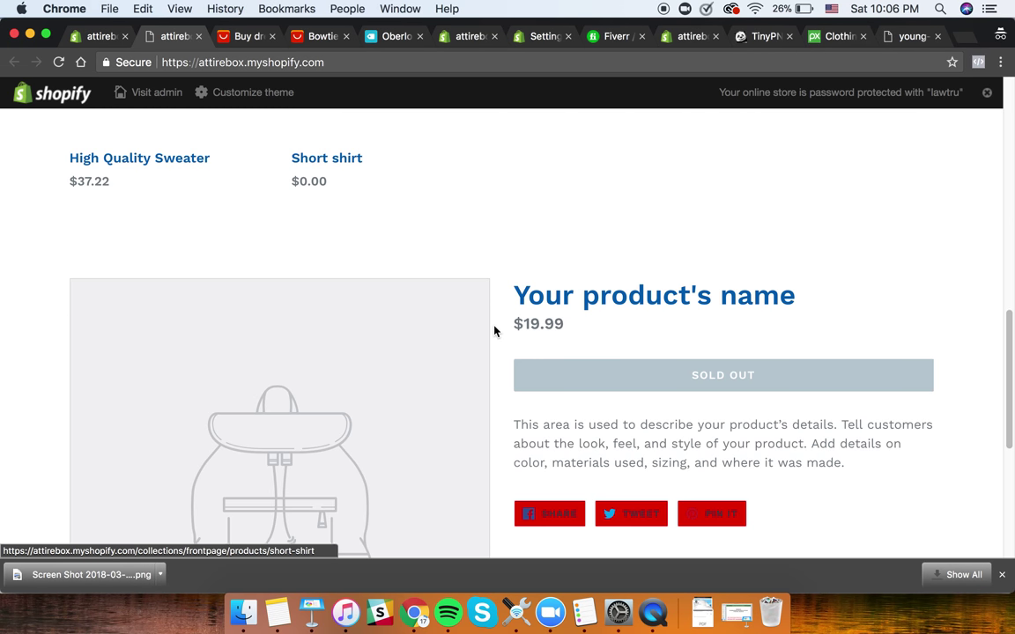
{"action": "scroll", "coordinate": [491, 333], "scroll_direction": "up", "scroll_amount": 5}
{"action": "scroll", "coordinate": [485, 337], "scroll_direction": "down", "scroll_amount": 2}
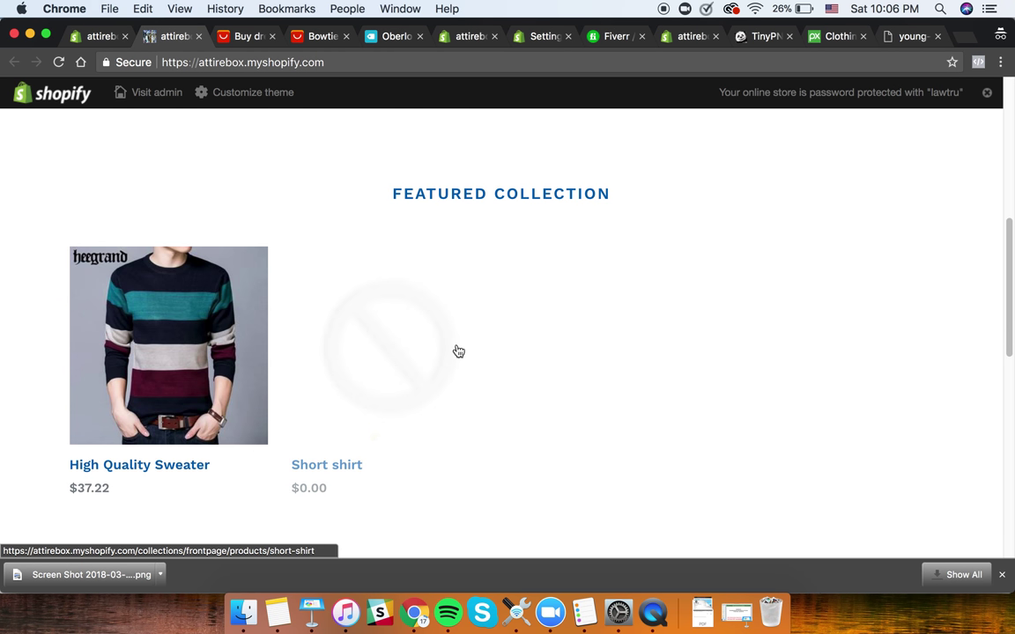
{"action": "left_click", "coordinate": [161, 38]}
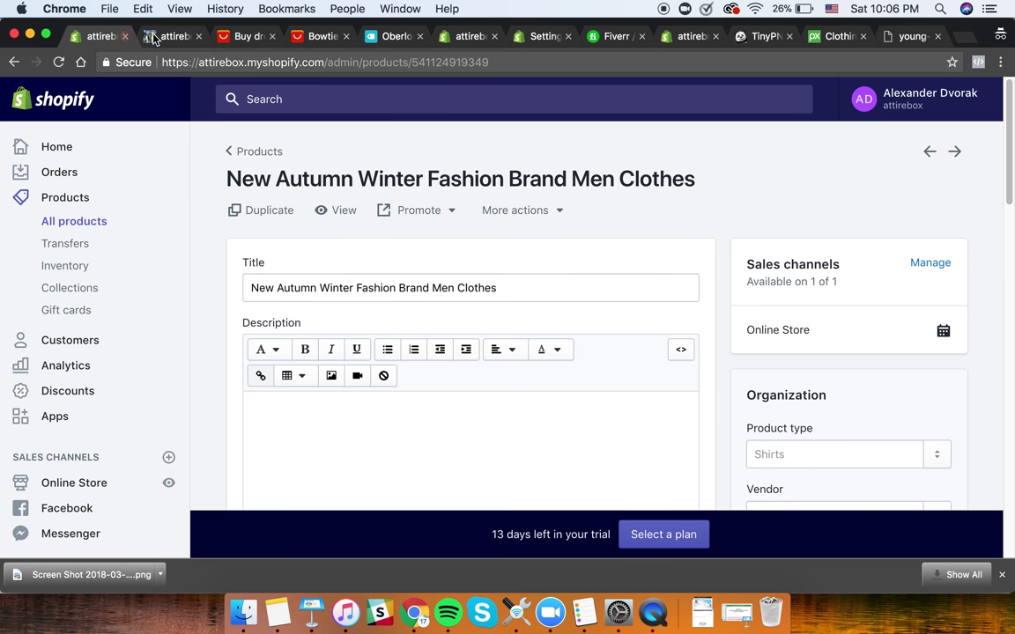
{"action": "left_click", "coordinate": [170, 40]}
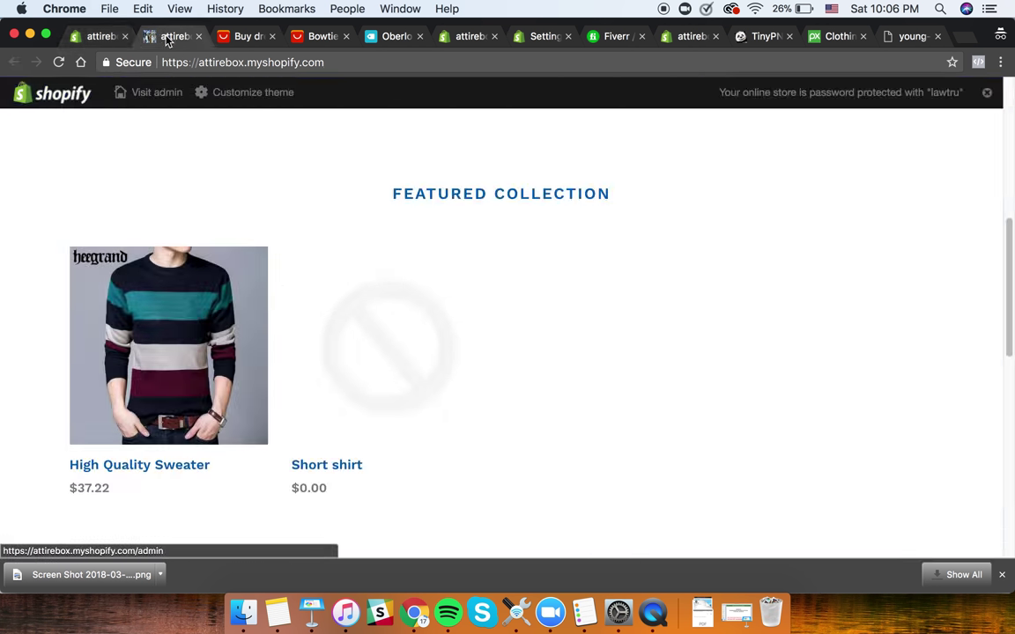
{"action": "left_click", "coordinate": [240, 38]}
- Return to the Shopify admin and open the online store's current theme, Debut, for customizing
{"action": "left_click", "coordinate": [84, 42]}
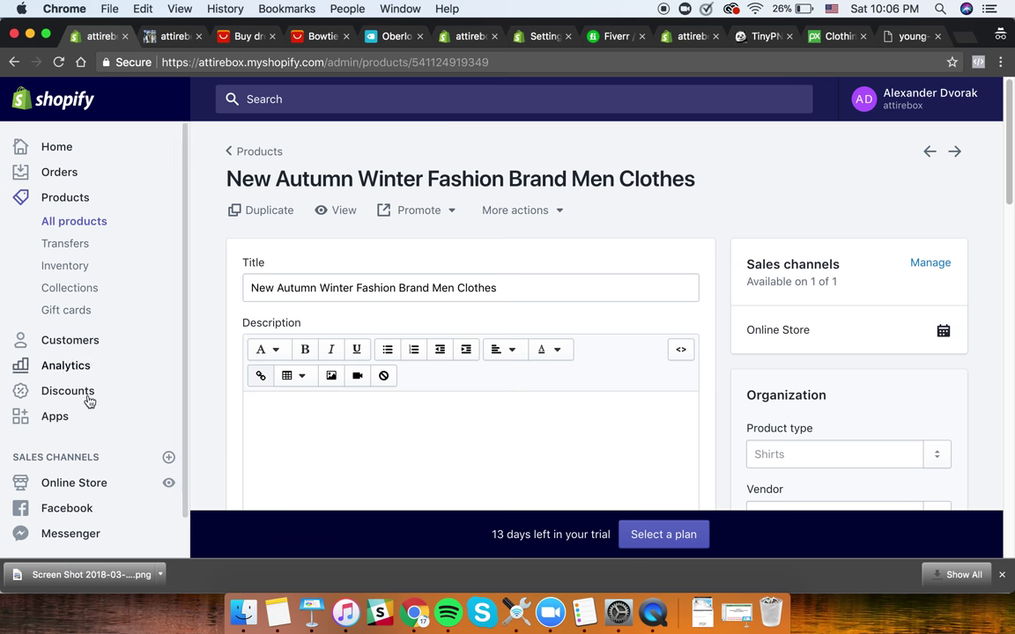
{"action": "scroll", "coordinate": [99, 480], "scroll_direction": "down", "scroll_amount": 1}
{"action": "left_click", "coordinate": [98, 478]}
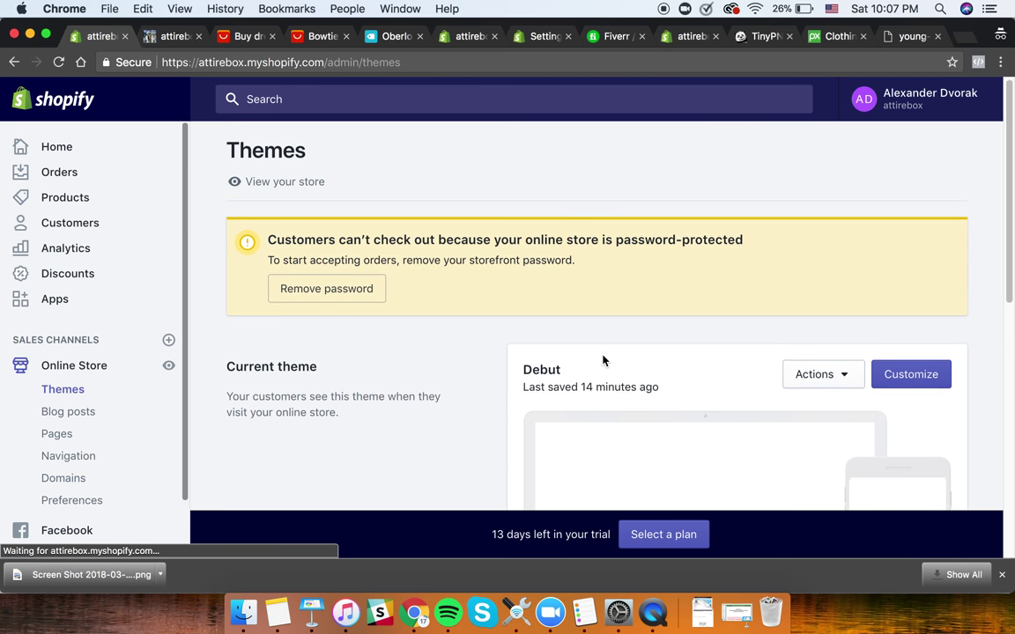
{"action": "scroll", "coordinate": [918, 139], "scroll_direction": "down", "scroll_amount": 5}
{"action": "scroll", "coordinate": [881, 274], "scroll_direction": "up", "scroll_amount": 5}
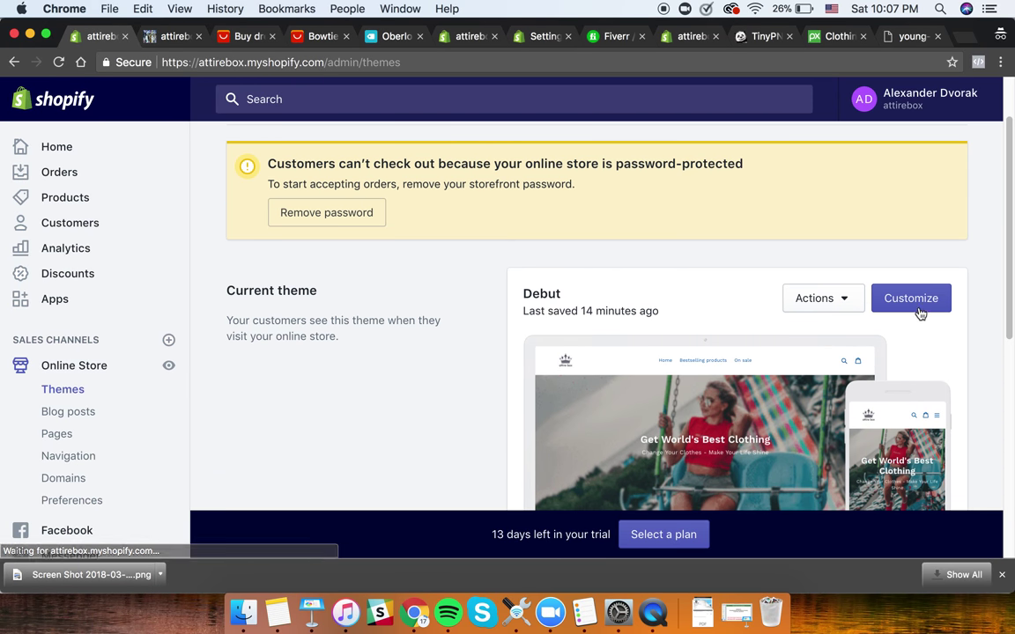
{"action": "left_click", "coordinate": [916, 302]}
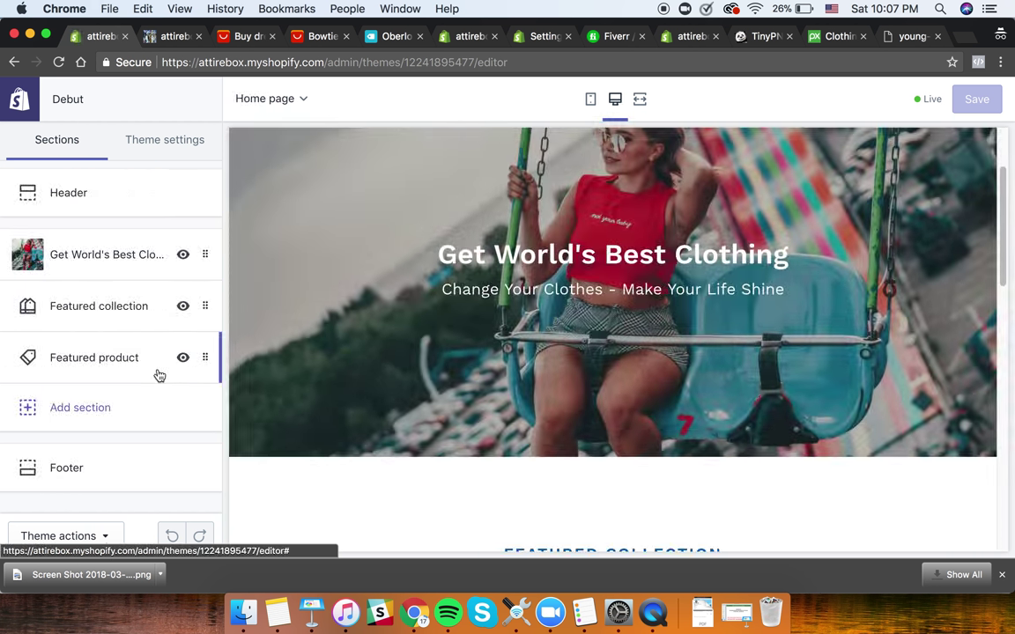
- Assign the "Autumn Mens Pure Sweaters Turtleneck" product to the home page's Featured product section
{"action": "left_click", "coordinate": [66, 358]}
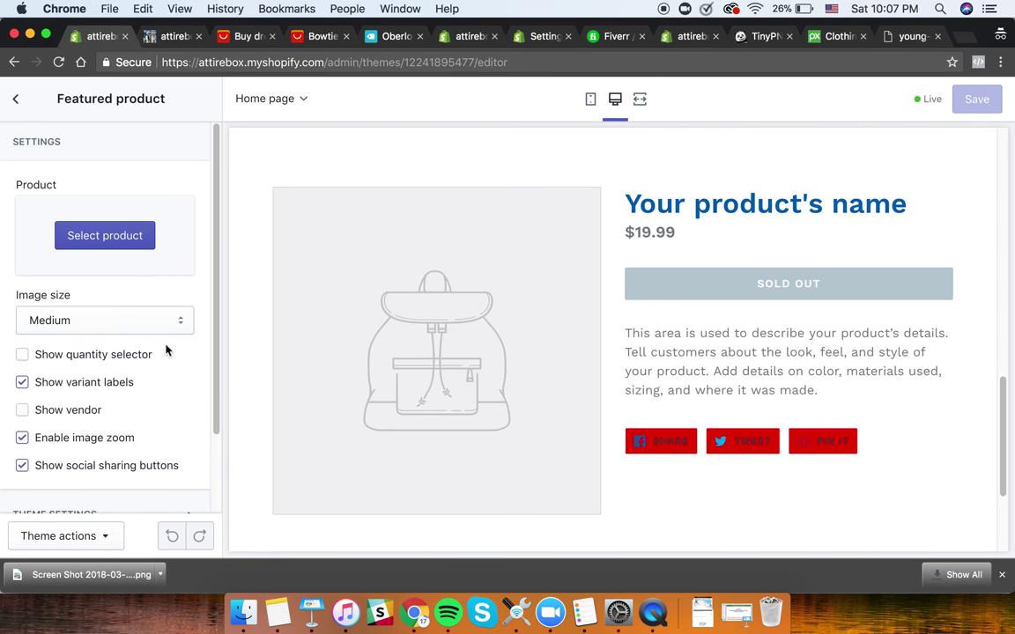
{"action": "left_click", "coordinate": [101, 234]}
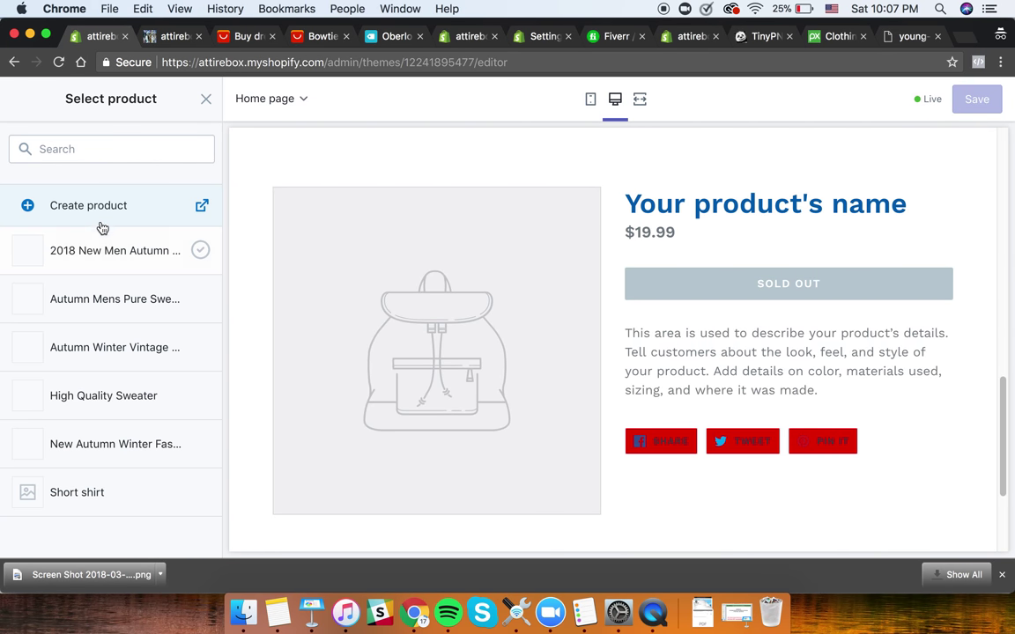
{"action": "left_click", "coordinate": [116, 305]}
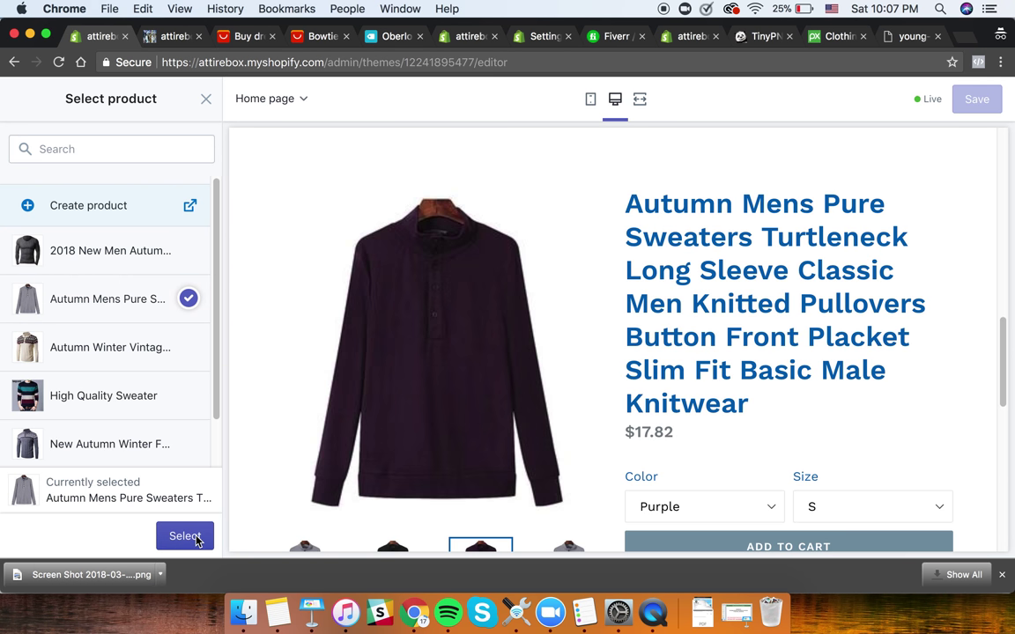
{"action": "left_click", "coordinate": [185, 537]}
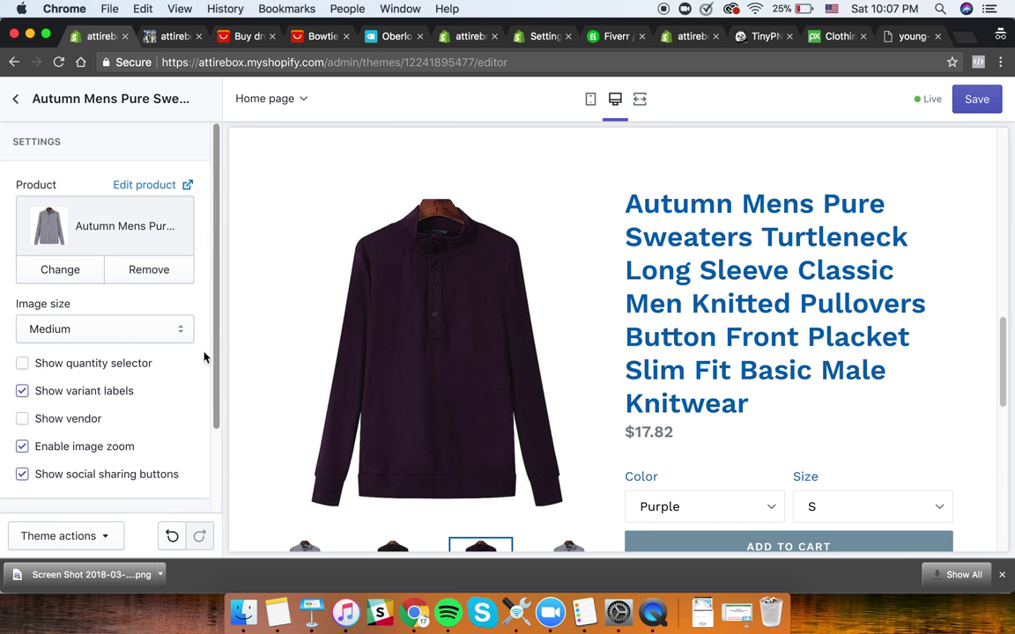
- Enable the quantity selector for the featured product and check the section in the page preview
{"action": "scroll", "coordinate": [185, 326], "scroll_direction": "down", "scroll_amount": 2}
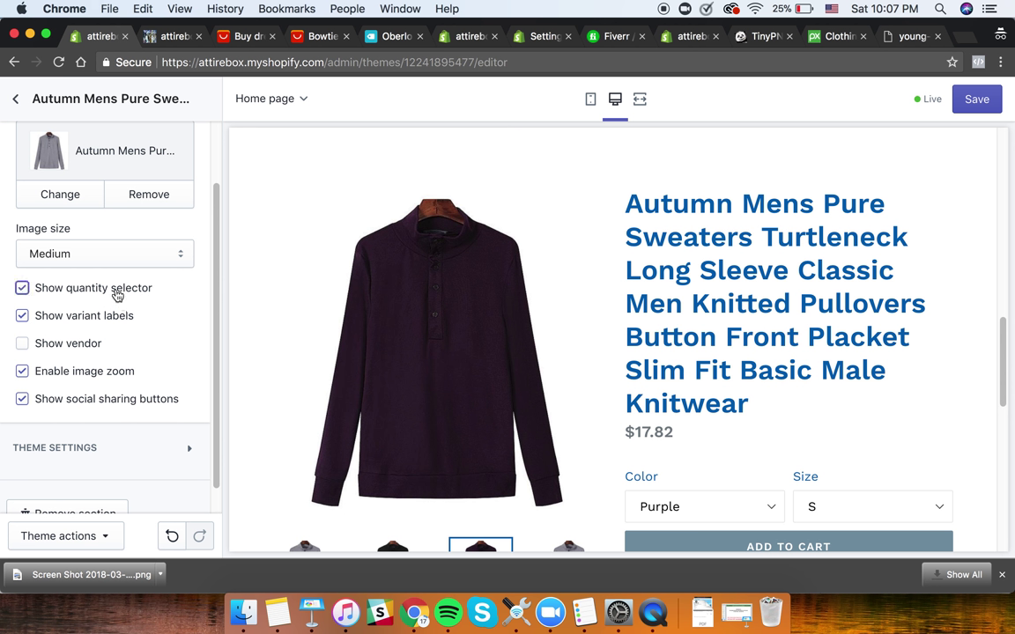
{"action": "scroll", "coordinate": [124, 296], "scroll_direction": "down", "scroll_amount": 1}
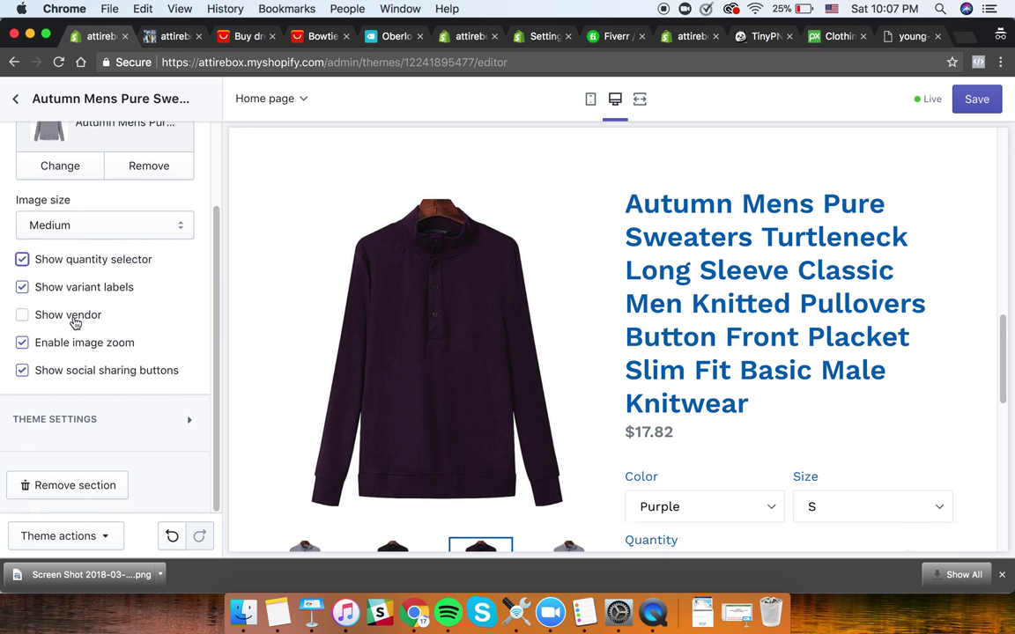
{"action": "scroll", "coordinate": [440, 369], "scroll_direction": "down", "scroll_amount": 5}
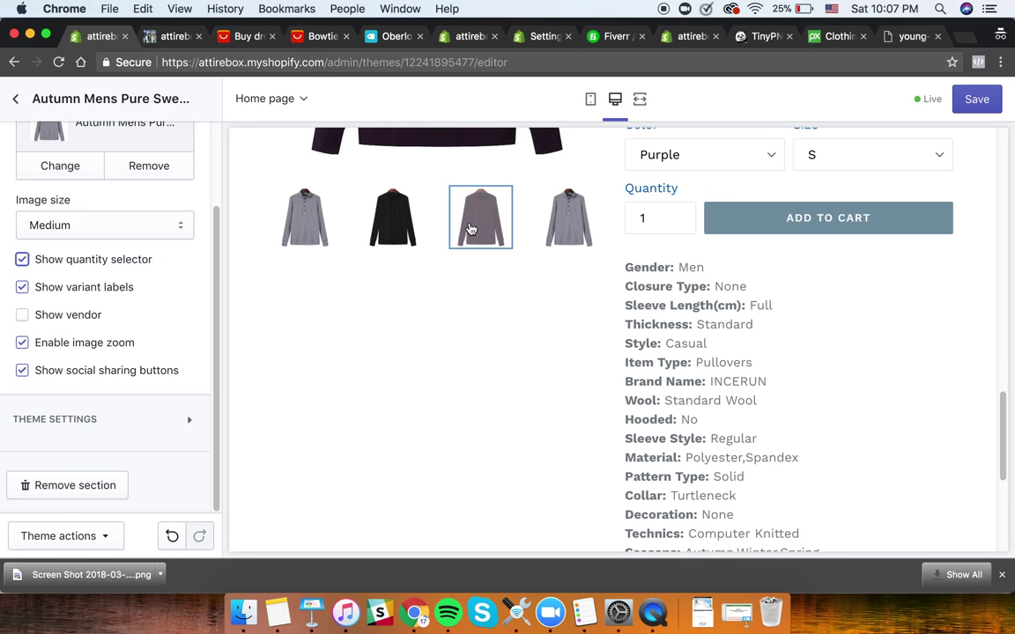
{"action": "scroll", "coordinate": [346, 362], "scroll_direction": "down", "scroll_amount": 3}
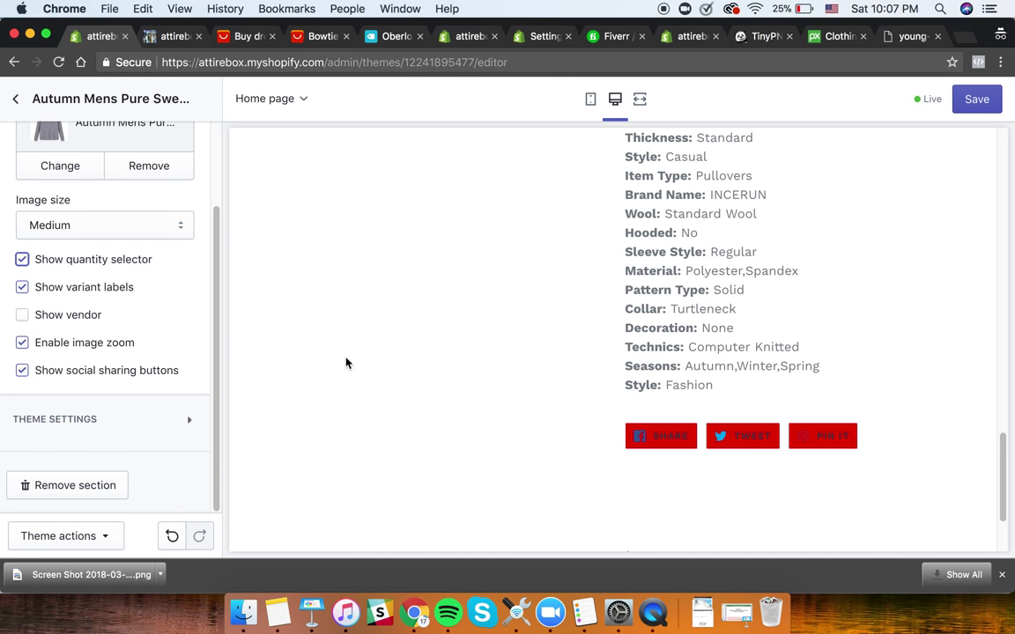
- Review the home page preview and save the theme changes
{"action": "scroll", "coordinate": [203, 396], "scroll_direction": "up", "scroll_amount": 2}
{"action": "scroll", "coordinate": [537, 318], "scroll_direction": "up", "scroll_amount": 15}
{"action": "scroll", "coordinate": [186, 238], "scroll_direction": "up", "scroll_amount": 3}
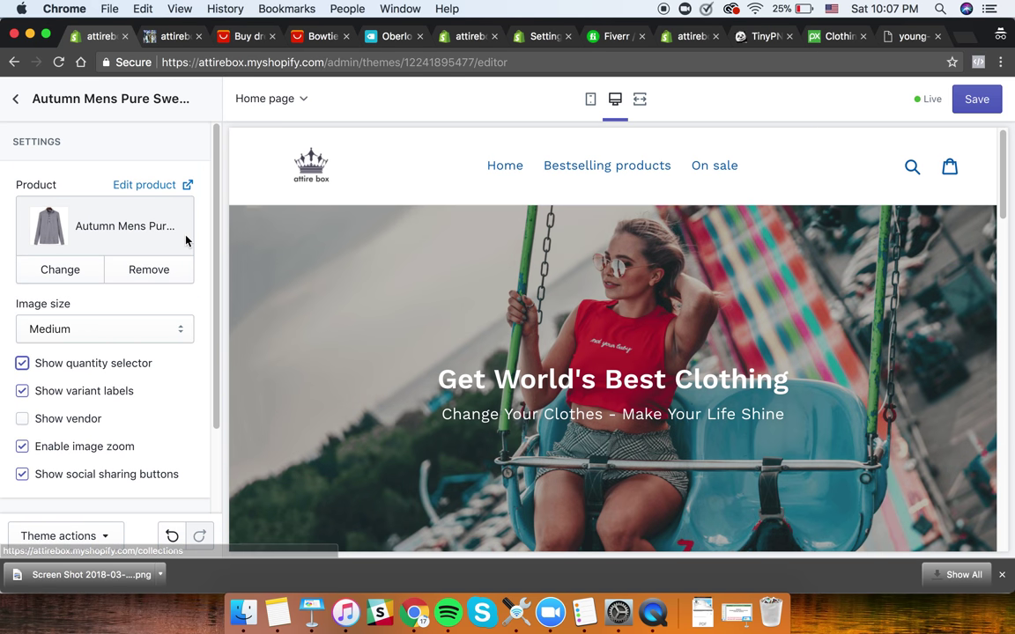
{"action": "left_click", "coordinate": [977, 99]}
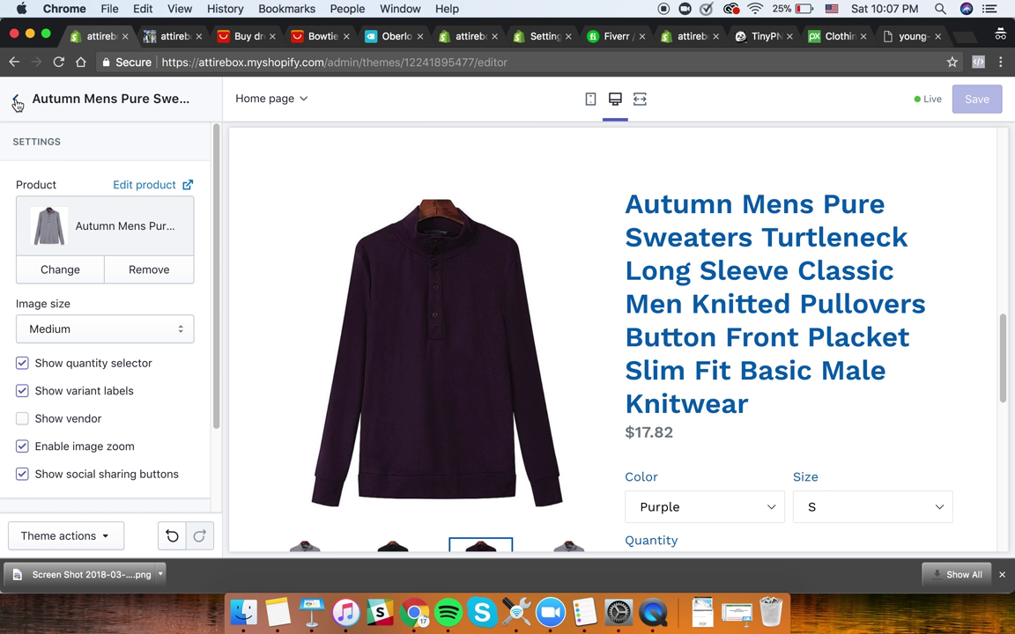
- Go to the home page's Featured collection section and open its Clothing items collection for editing
{"action": "left_click", "coordinate": [16, 104]}
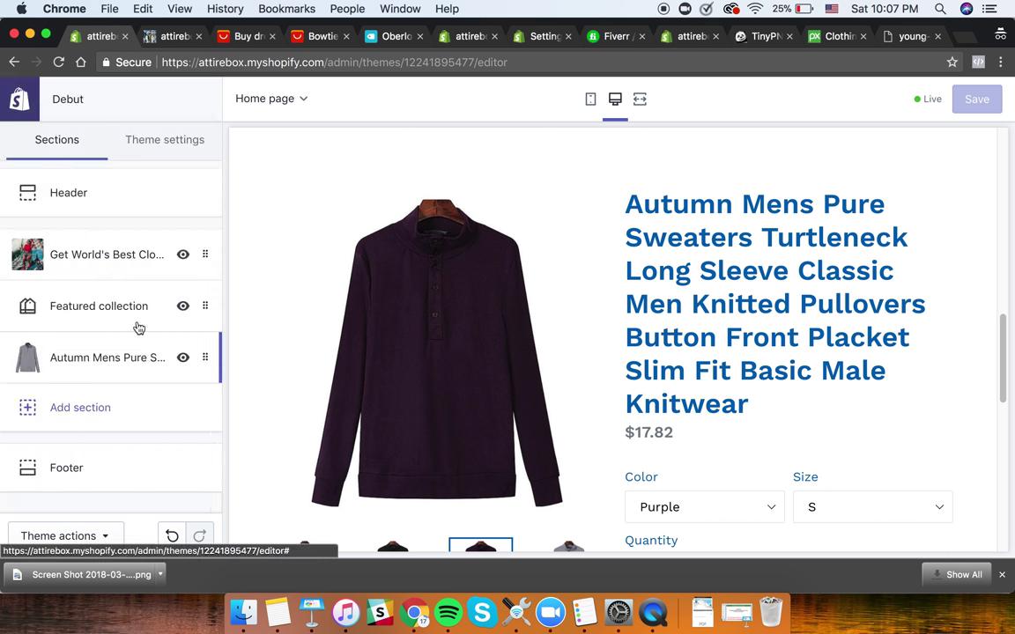
{"action": "left_click", "coordinate": [115, 304]}
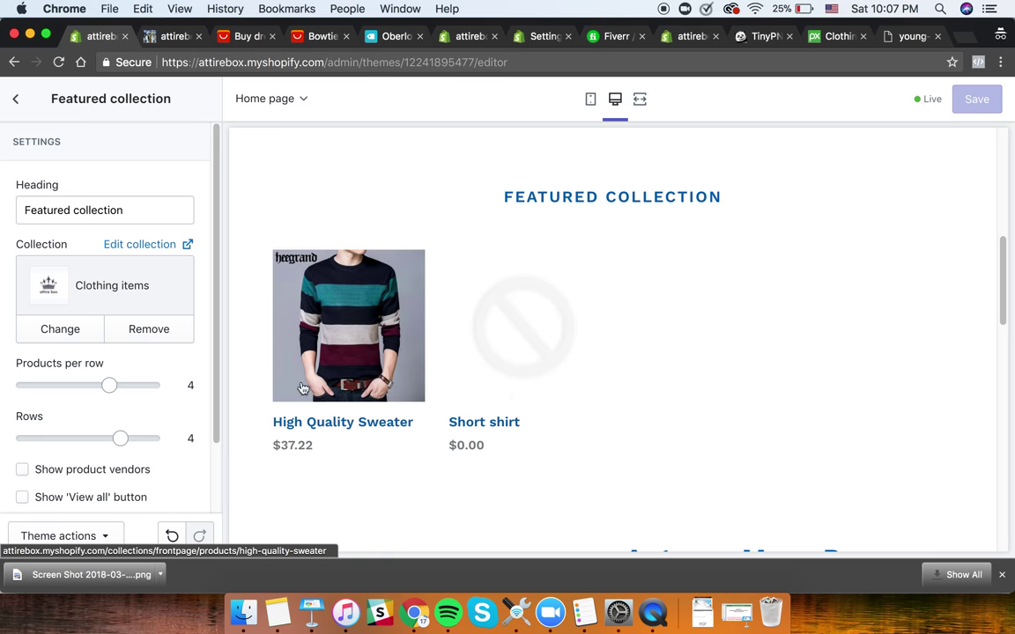
{"action": "left_click_drag", "start_coordinate": [76, 287], "coordinate": [176, 287]}
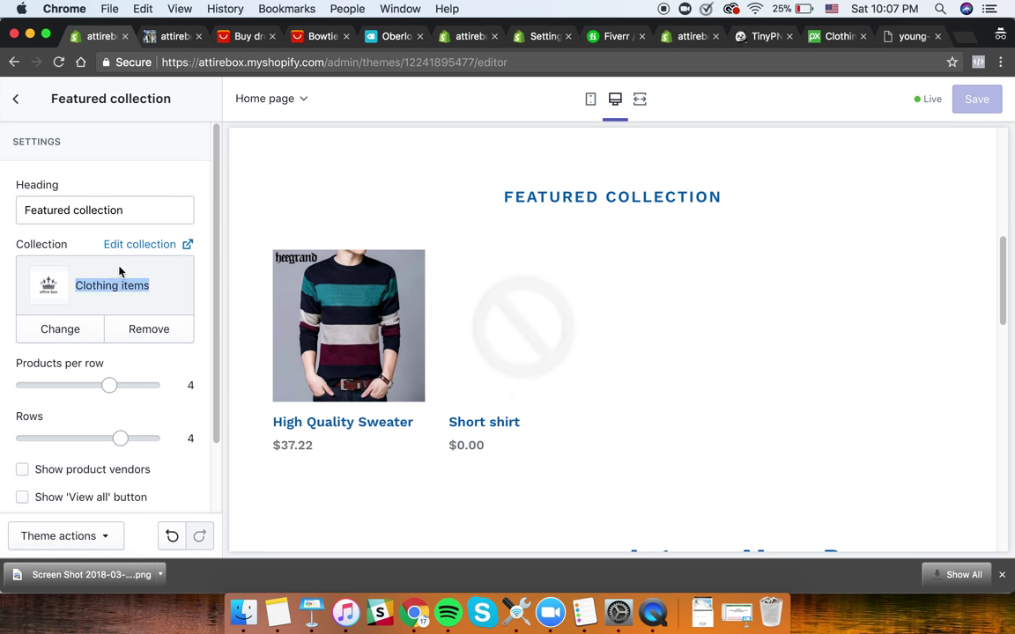
{"action": "left_click", "coordinate": [141, 249]}
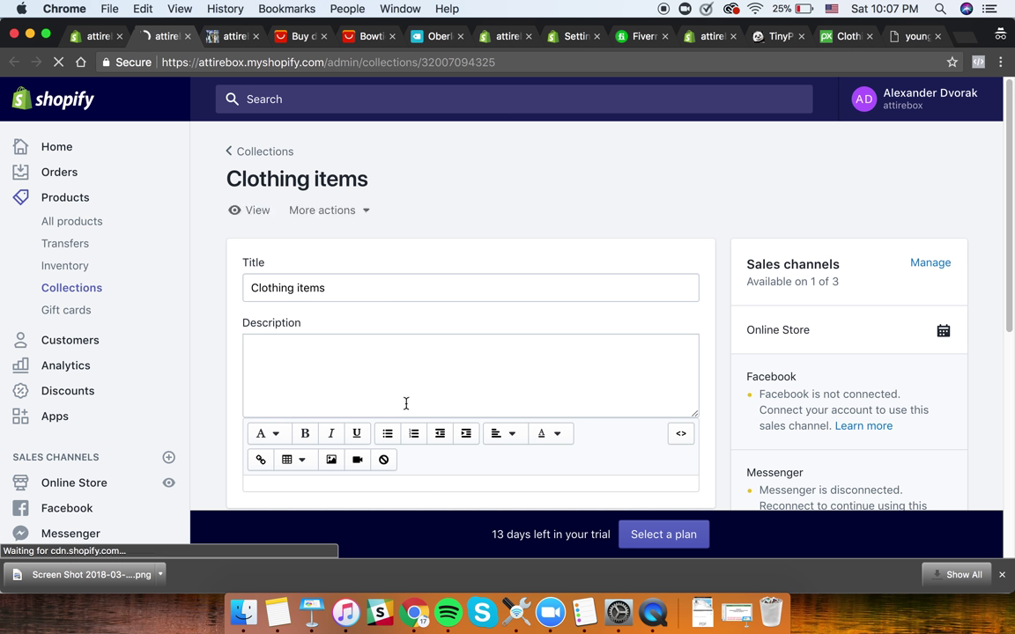
- Add "2018 New Men Autumn Casual Sweater", "Autumn Mens Pure Sweaters Turtleneck" and "Autumn Winter Vintage Knitting Sweaters" to the Clothing items collection
{"action": "left_click", "coordinate": [374, 373]}
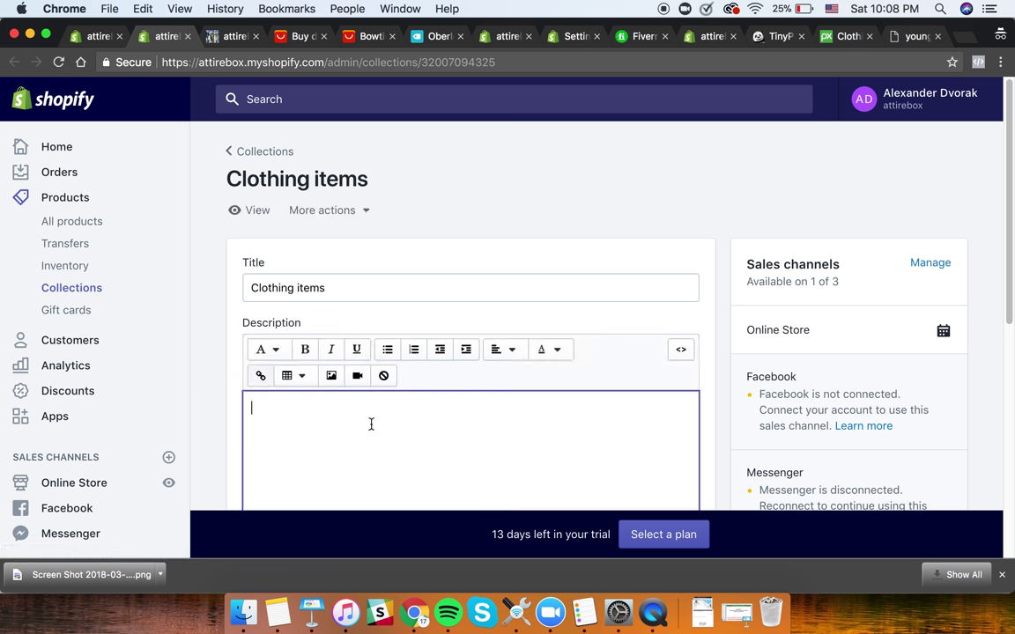
{"action": "scroll", "coordinate": [387, 444], "scroll_direction": "down", "scroll_amount": 8}
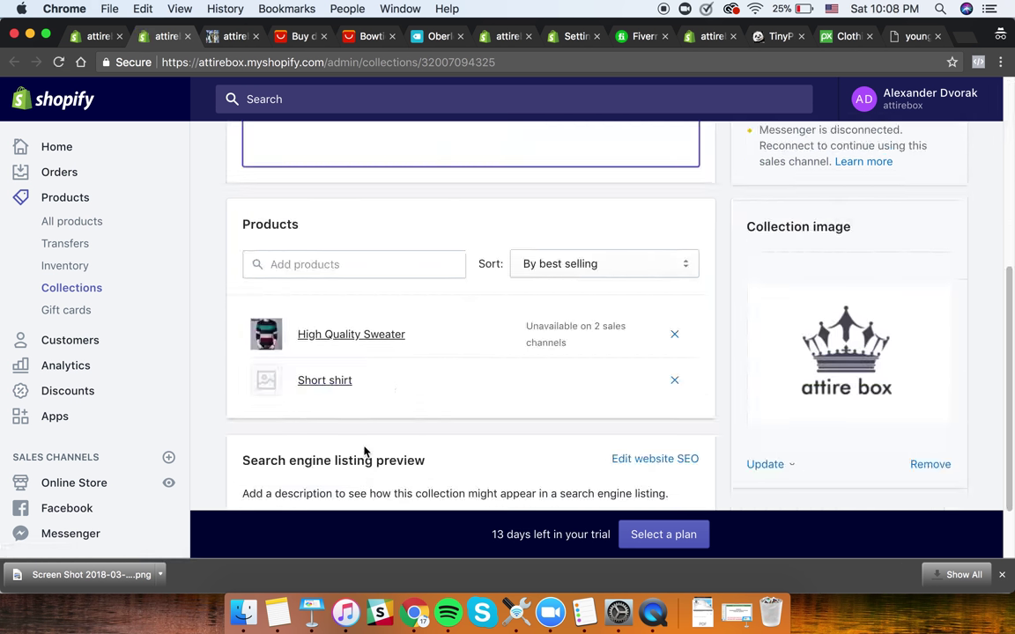
{"action": "left_click", "coordinate": [335, 265]}
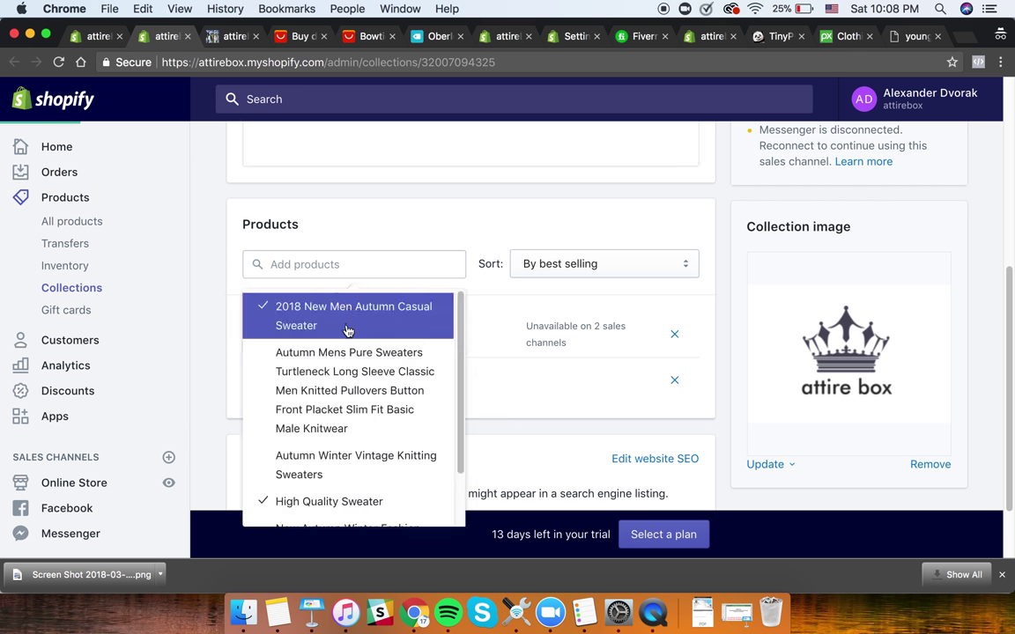
{"action": "left_click", "coordinate": [327, 377]}
{"action": "scroll", "coordinate": [402, 473], "scroll_direction": "down", "scroll_amount": 2}
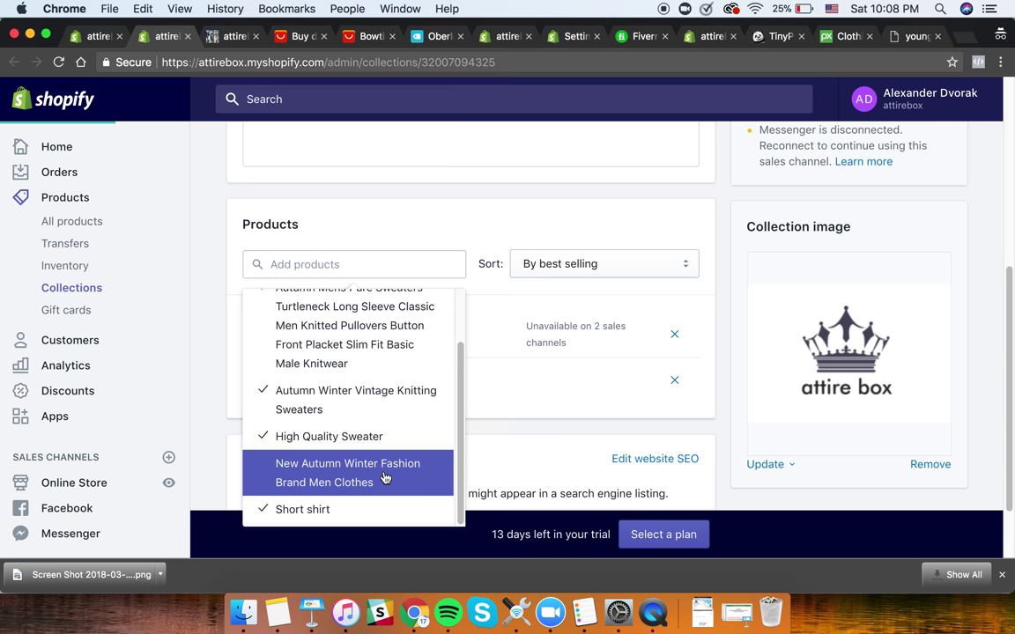
{"action": "left_click", "coordinate": [379, 467]}
{"action": "left_click", "coordinate": [331, 266]}
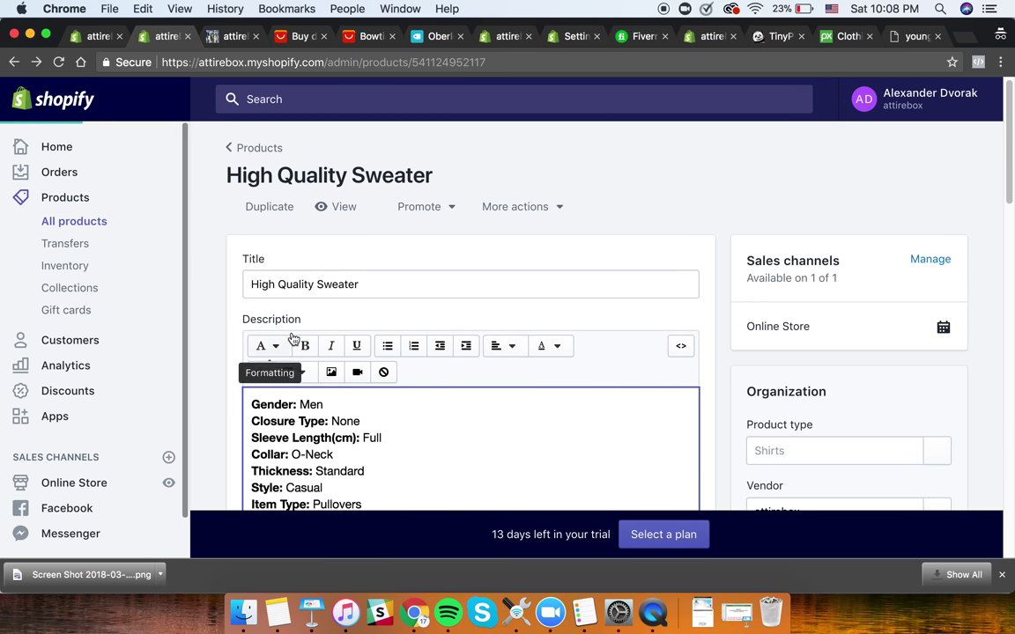
- Return from the product page to the Clothing items collection and check its product list
{"action": "left_click", "coordinate": [14, 62]}
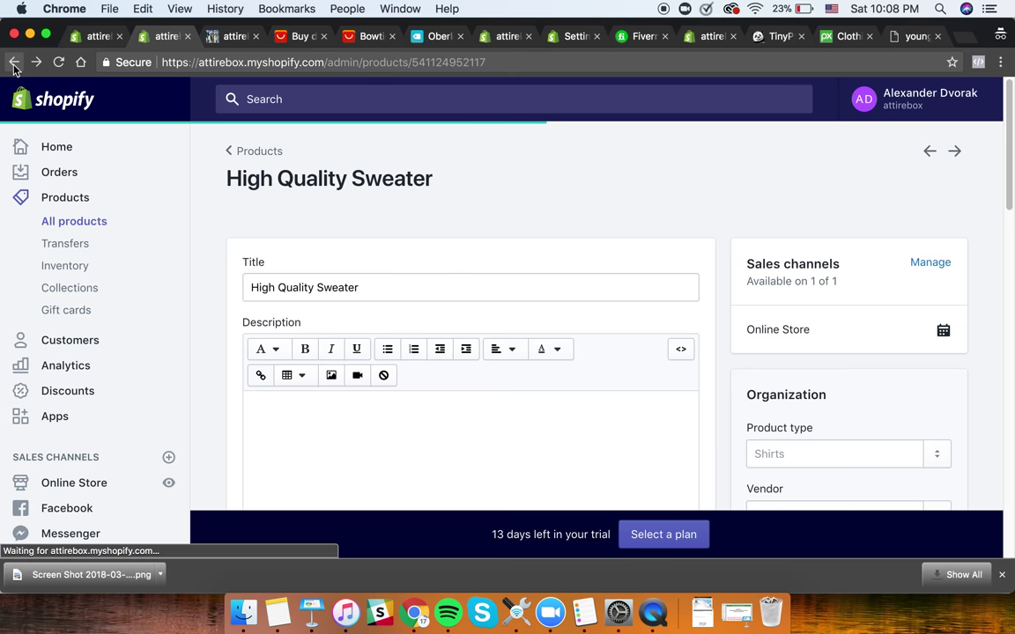
{"action": "left_click", "coordinate": [13, 62]}
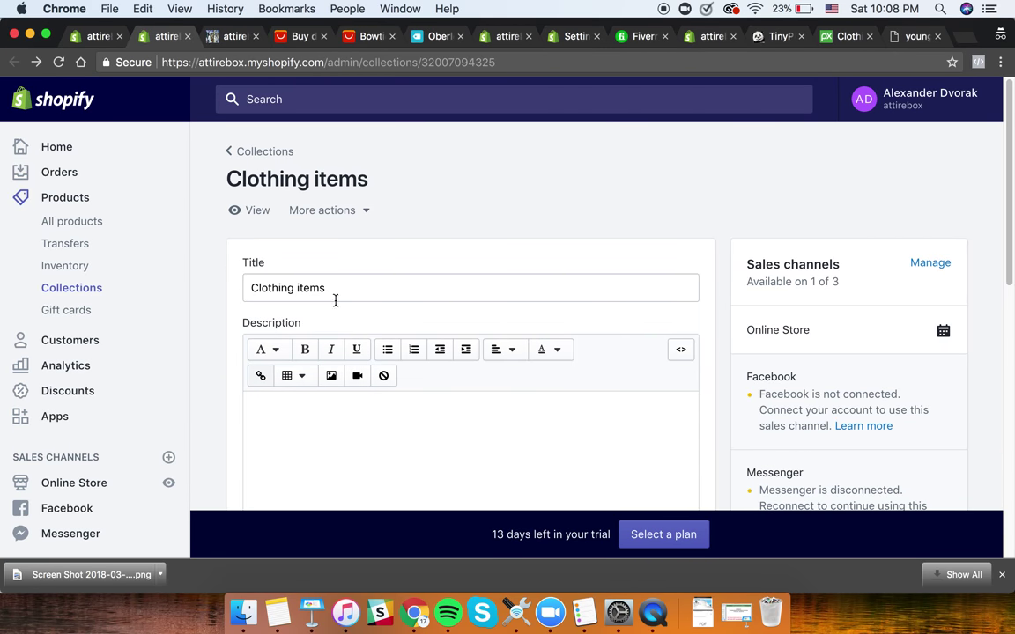
{"action": "scroll", "coordinate": [342, 306], "scroll_direction": "down", "scroll_amount": 10}
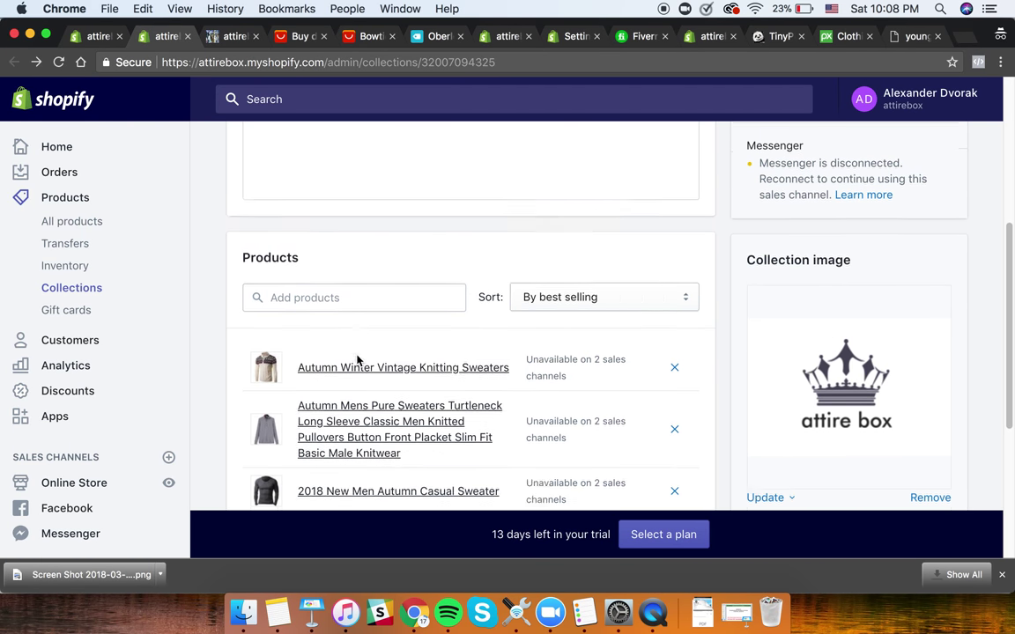
{"action": "scroll", "coordinate": [356, 359], "scroll_direction": "down", "scroll_amount": 5}
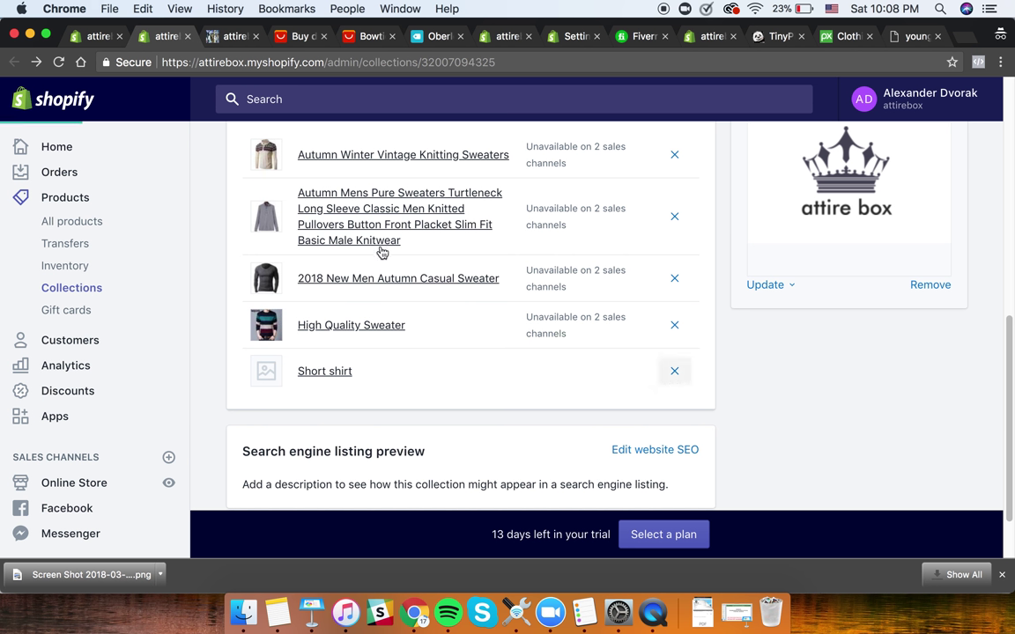
- Deselect the Short shirt product in the Clothing items collection and check the product list
{"action": "scroll", "coordinate": [379, 251], "scroll_direction": "up", "scroll_amount": 3}
{"action": "left_click", "coordinate": [345, 218]}
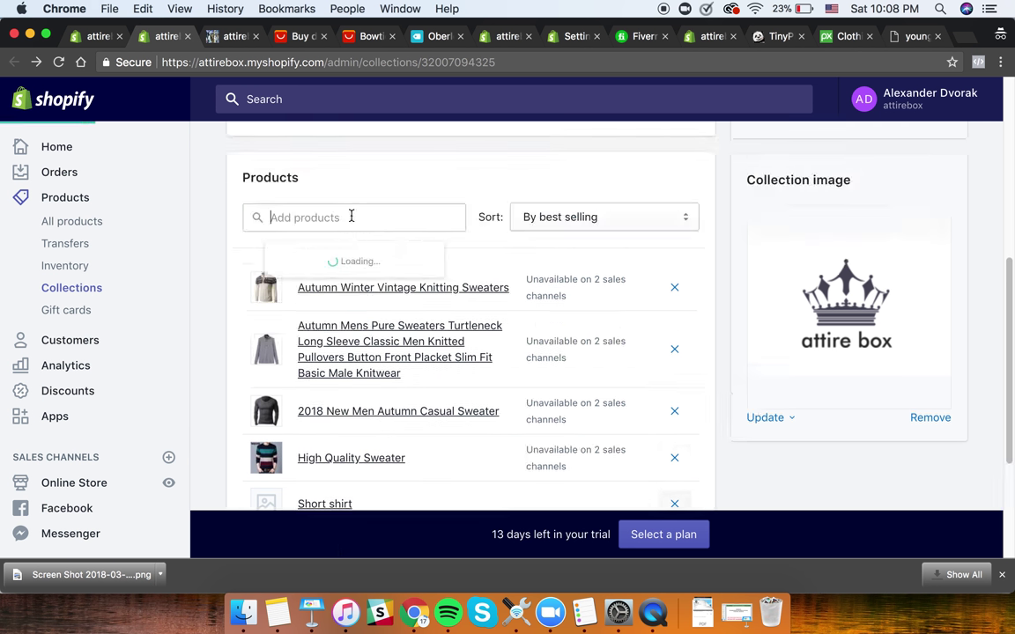
{"action": "left_click", "coordinate": [350, 431]}
{"action": "scroll", "coordinate": [361, 379], "scroll_direction": "down", "scroll_amount": 2}
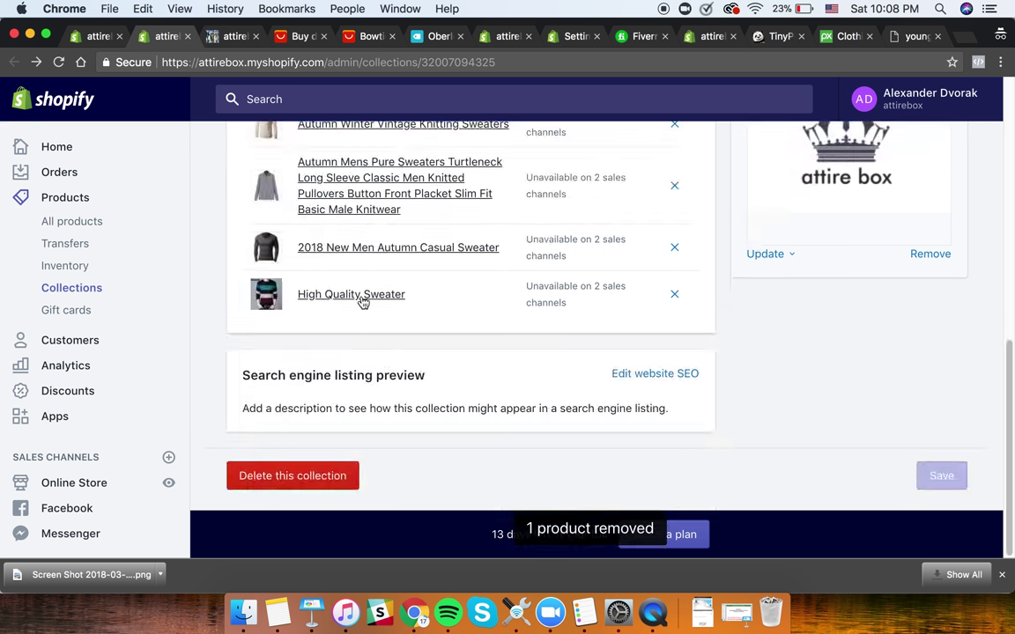
{"action": "scroll", "coordinate": [369, 320], "scroll_direction": "up", "scroll_amount": 8}
{"action": "scroll", "coordinate": [344, 405], "scroll_direction": "down", "scroll_amount": 3}
- Add the "New Autumn Winter Fashion Brand Men Clothes" and "Short shirt" products to the Clothing items collection
{"action": "left_click", "coordinate": [341, 399]}
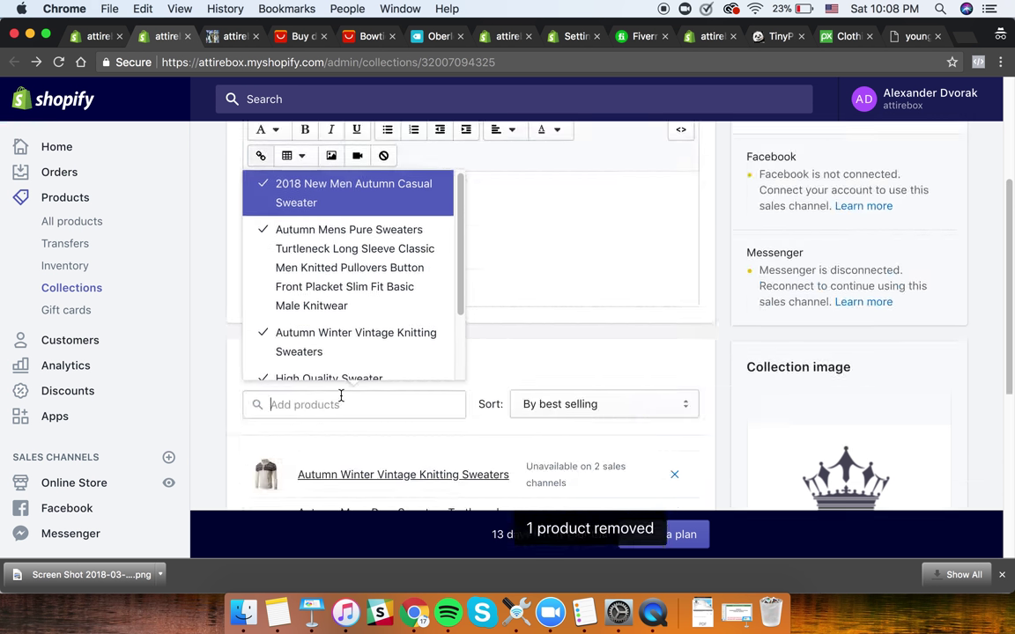
{"action": "scroll", "coordinate": [344, 388], "scroll_direction": "down", "scroll_amount": 1}
{"action": "scroll", "coordinate": [459, 241], "scroll_direction": "down", "scroll_amount": 3}
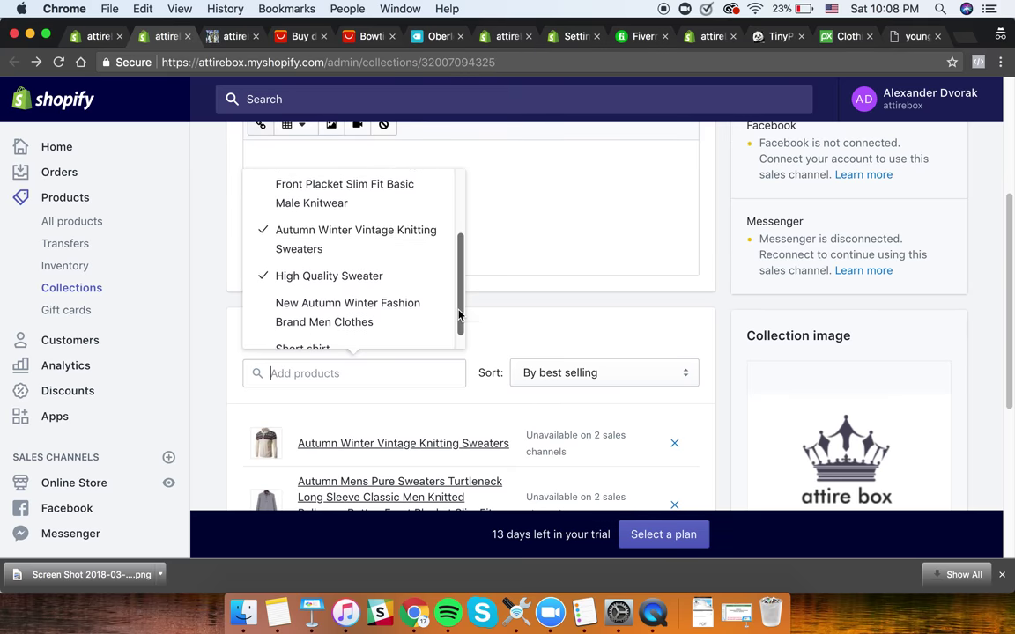
{"action": "left_click", "coordinate": [328, 306]}
{"action": "left_click", "coordinate": [317, 330]}
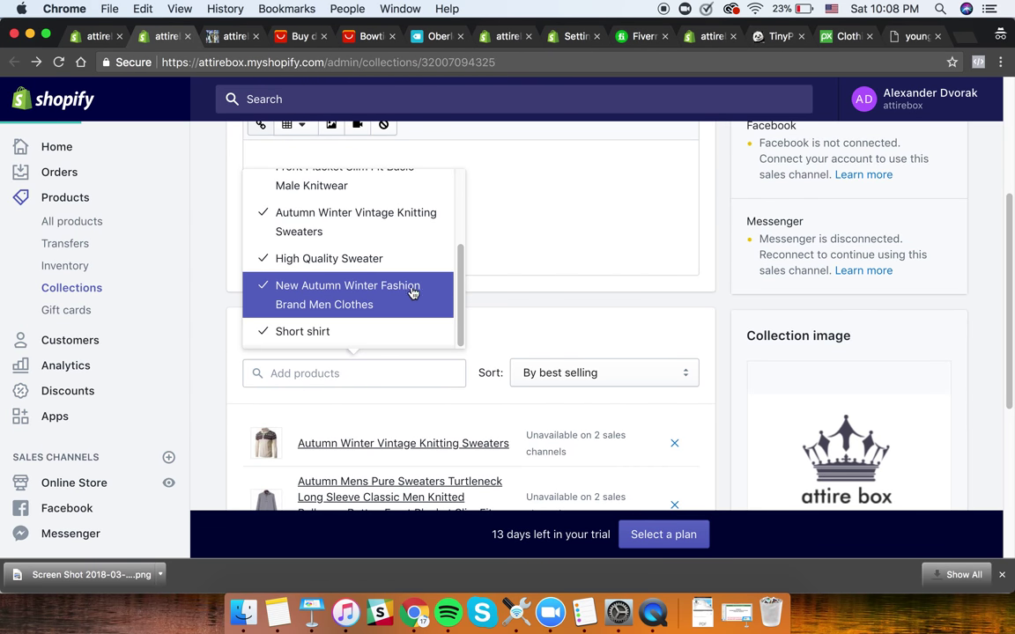
{"action": "scroll", "coordinate": [457, 209], "scroll_direction": "up", "scroll_amount": 2}
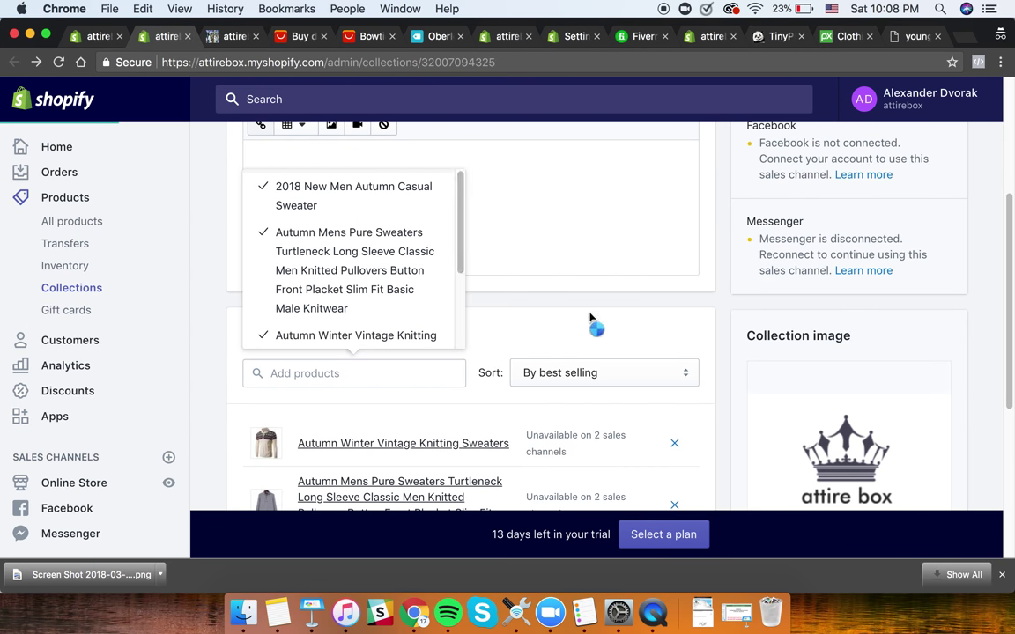
{"action": "scroll", "coordinate": [705, 309], "scroll_direction": "up", "scroll_amount": 5}
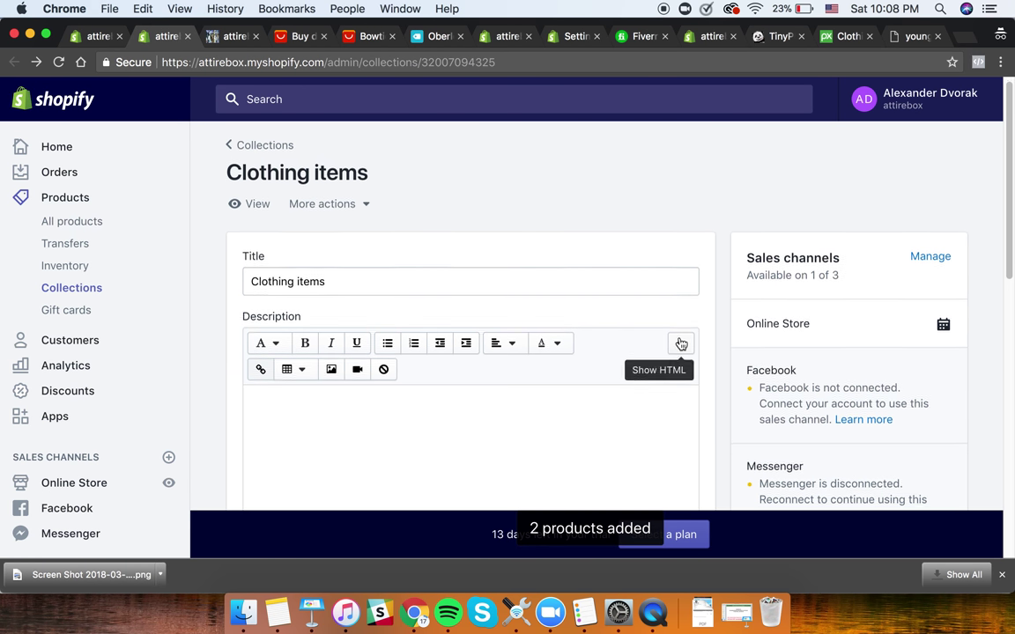
{"action": "scroll", "coordinate": [702, 344], "scroll_direction": "down", "scroll_amount": 15}
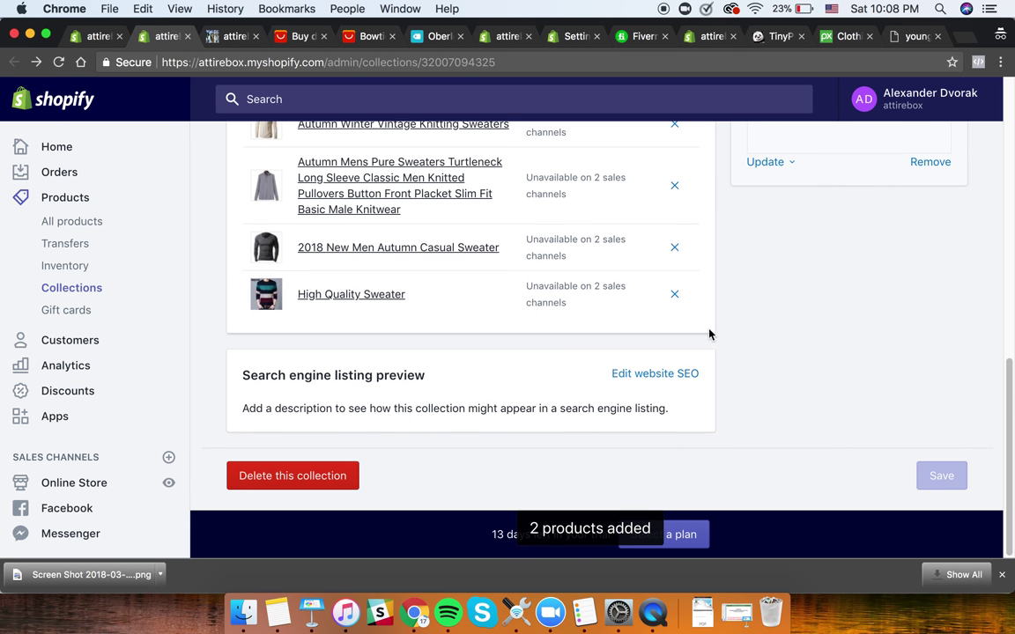
{"action": "scroll", "coordinate": [809, 317], "scroll_direction": "up", "scroll_amount": 15}
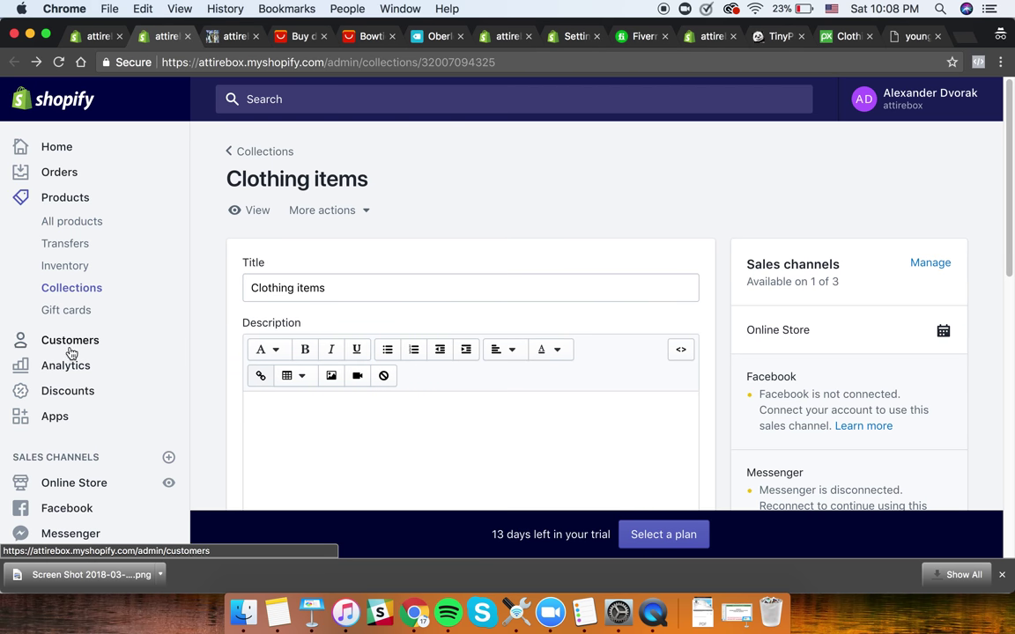
- Switch to the online store, reload its home page and check the products in the Featured collection
{"action": "left_click", "coordinate": [227, 42]}
{"action": "right_click", "coordinate": [310, 185]}
{"action": "left_click", "coordinate": [361, 227]}
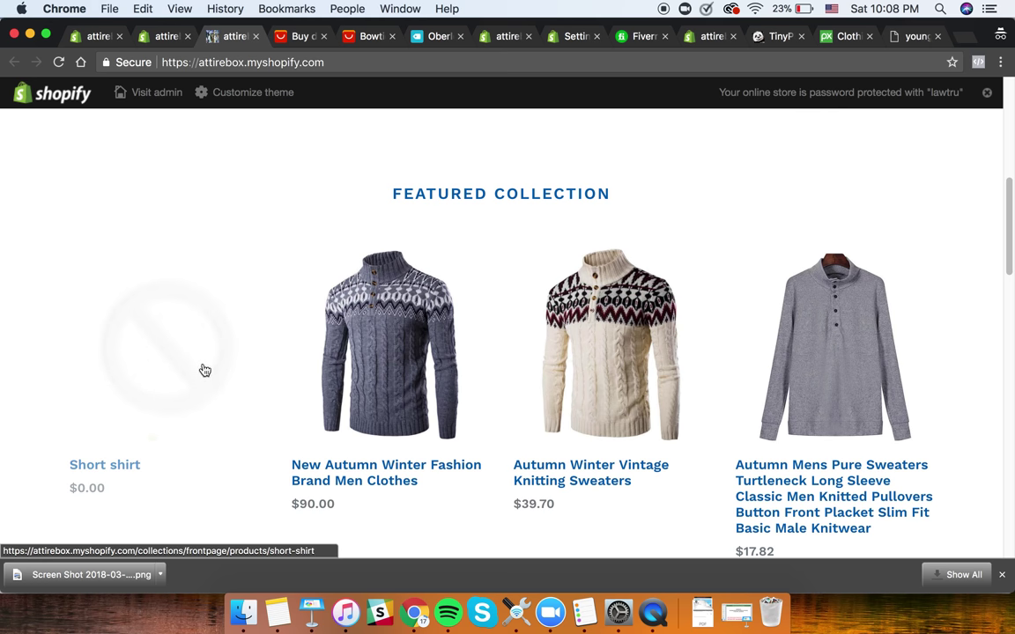
{"action": "right_click", "coordinate": [189, 164]}
{"action": "left_click", "coordinate": [235, 199]}
- Return to the Clothing items collection in the admin and remove the Short shirt product
{"action": "left_click", "coordinate": [167, 35]}
{"action": "scroll", "coordinate": [261, 238], "scroll_direction": "down", "scroll_amount": 5}
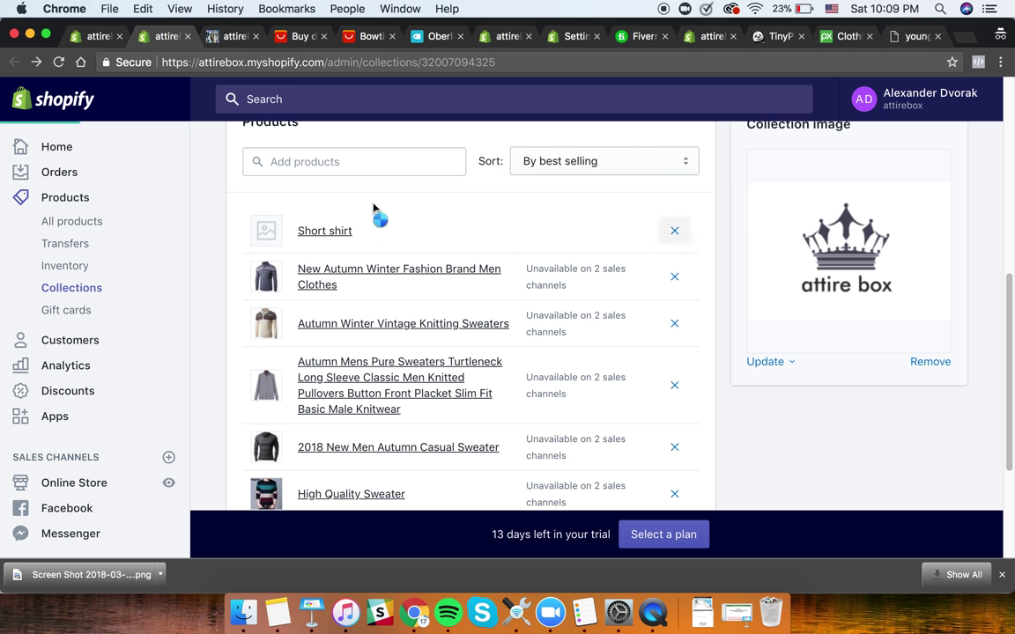
{"action": "left_click", "coordinate": [678, 233]}
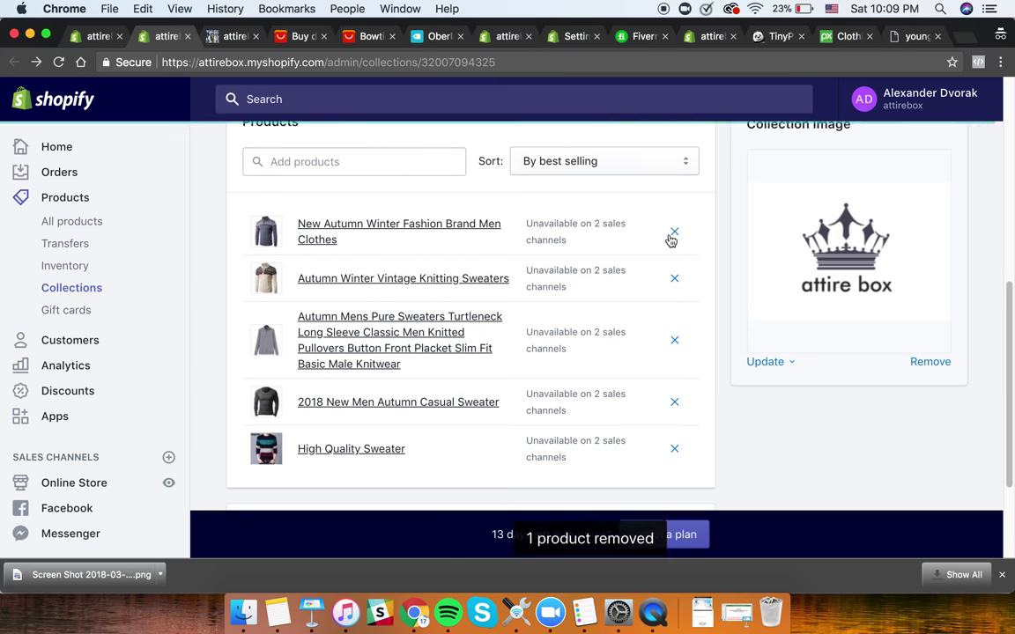
- Reload the online store's home page and examine the updated Featured collection and featured product
{"action": "left_click", "coordinate": [229, 36]}
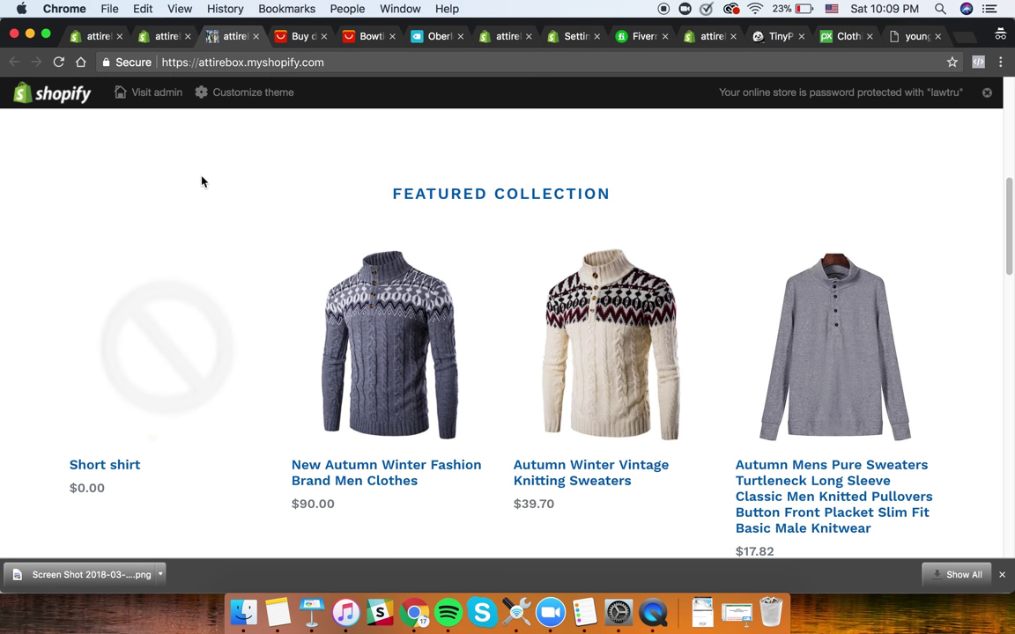
{"action": "right_click", "coordinate": [196, 146]}
{"action": "left_click", "coordinate": [266, 184]}
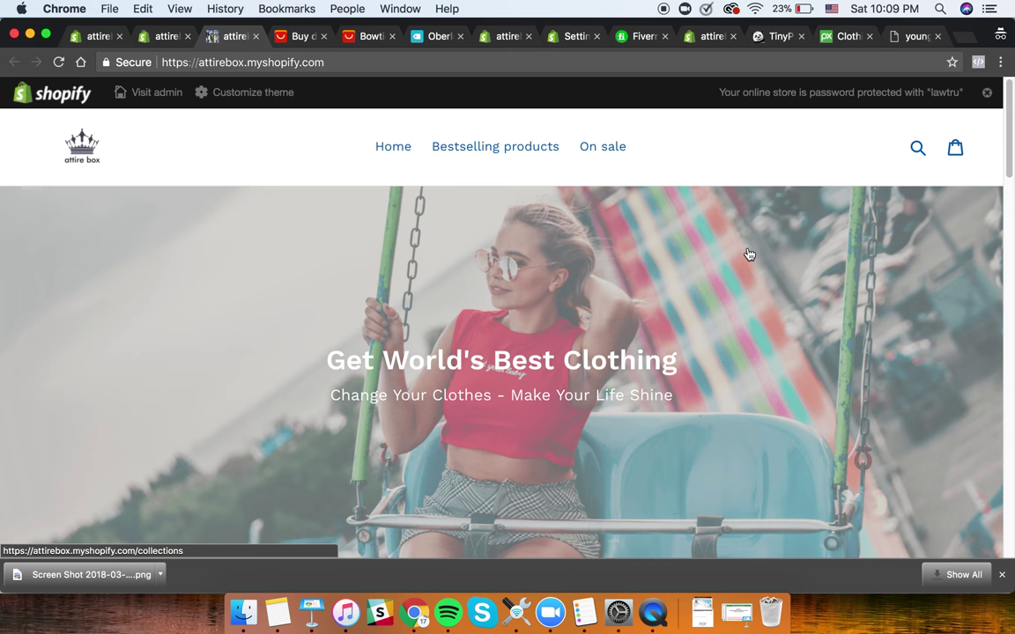
{"action": "scroll", "coordinate": [744, 247], "scroll_direction": "down", "scroll_amount": 15}
{"action": "scroll", "coordinate": [745, 242], "scroll_direction": "down", "scroll_amount": 1}
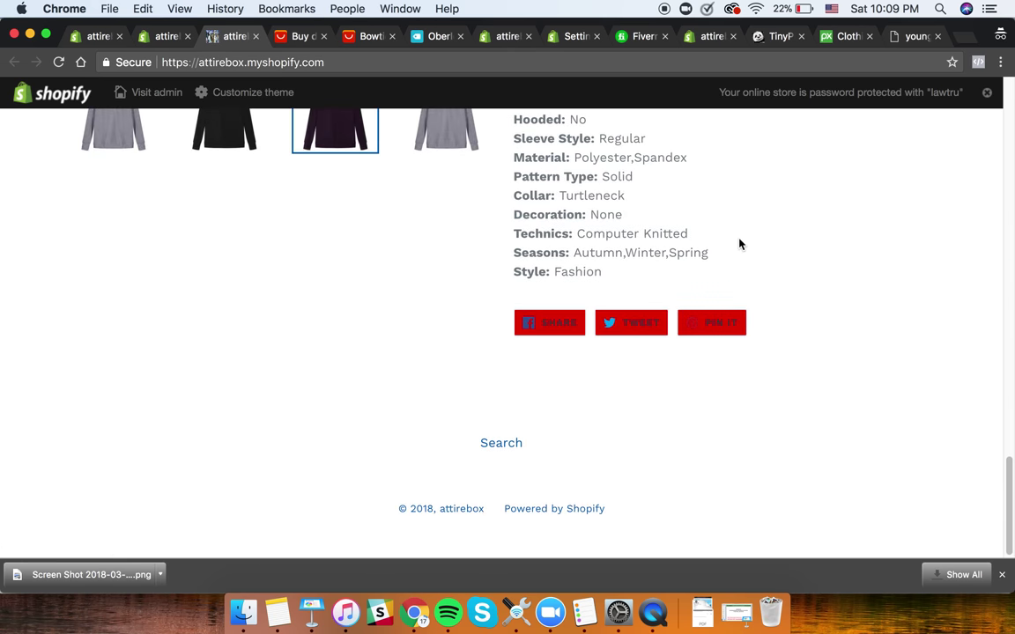
{"action": "scroll", "coordinate": [739, 245], "scroll_direction": "up", "scroll_amount": 10}
{"action": "scroll", "coordinate": [550, 242], "scroll_direction": "up", "scroll_amount": 8}
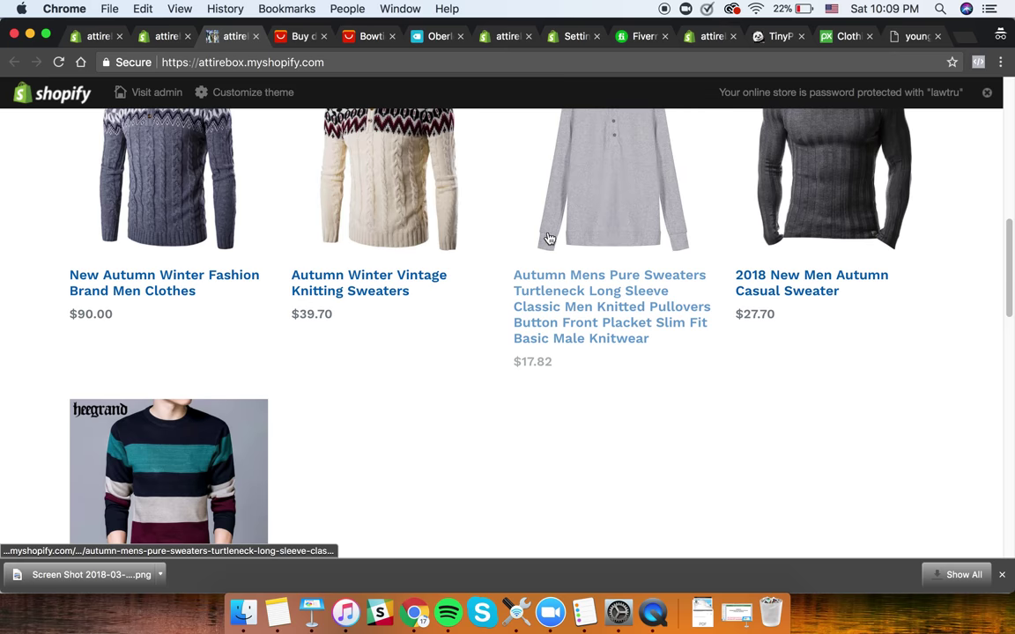
{"action": "scroll", "coordinate": [548, 239], "scroll_direction": "up", "scroll_amount": 10}
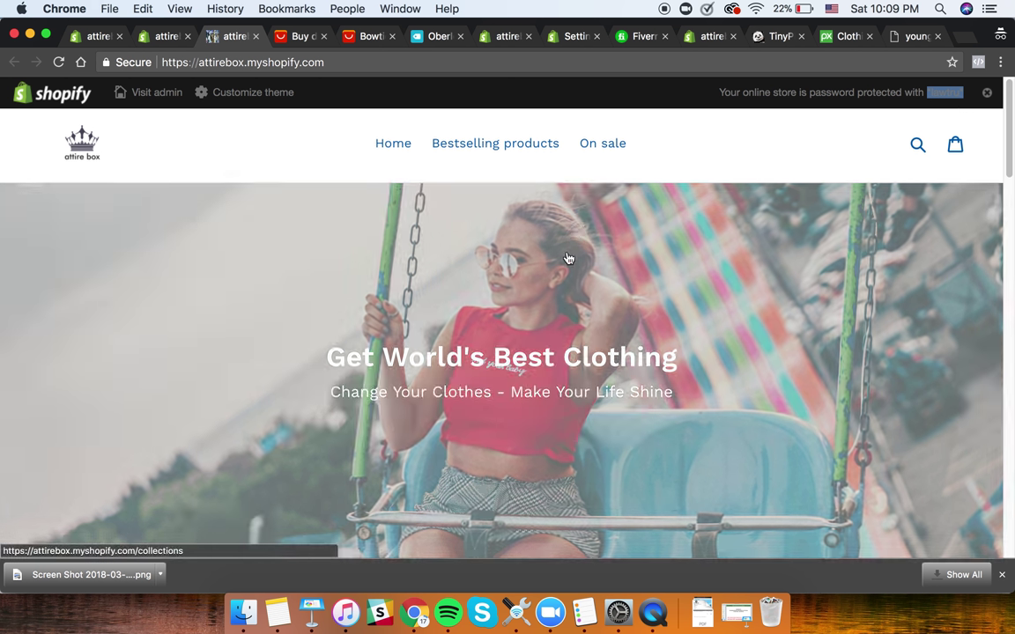
- Open "Autumn Winter Vintage Knitting Sweaters" from the Featured collection, review its page and add it to the cart in Grey, size M
{"action": "scroll", "coordinate": [567, 257], "scroll_direction": "down", "scroll_amount": 10}
{"action": "left_click", "coordinate": [350, 380]}
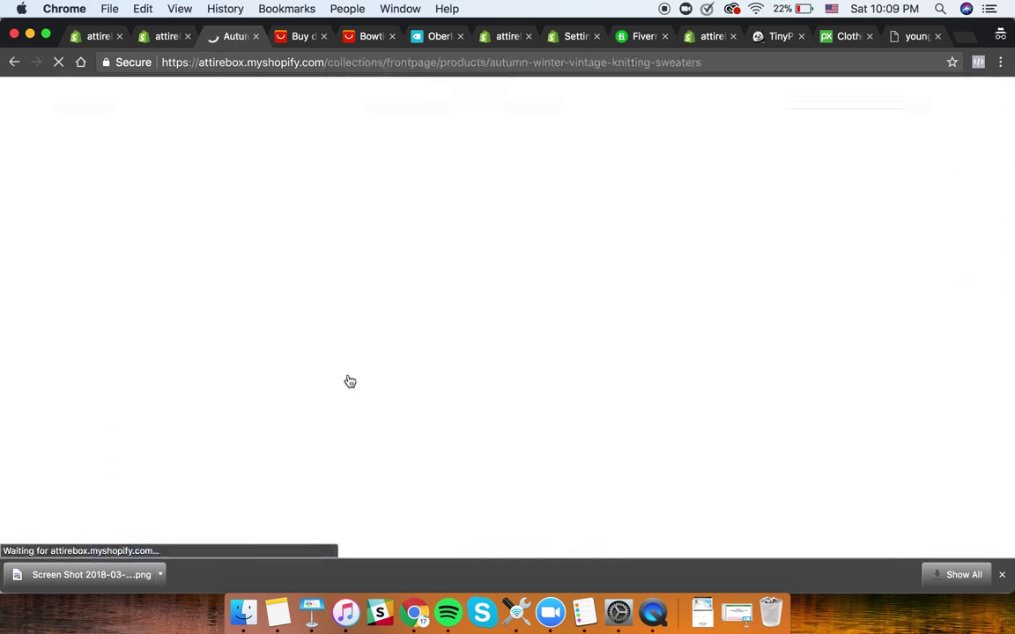
{"action": "scroll", "coordinate": [581, 382], "scroll_direction": "down", "scroll_amount": 2}
{"action": "scroll", "coordinate": [610, 342], "scroll_direction": "down", "scroll_amount": 5}
{"action": "scroll", "coordinate": [621, 335], "scroll_direction": "up", "scroll_amount": 5}
{"action": "scroll", "coordinate": [622, 329], "scroll_direction": "down", "scroll_amount": 5}
{"action": "scroll", "coordinate": [621, 326], "scroll_direction": "up", "scroll_amount": 5}
{"action": "scroll", "coordinate": [621, 324], "scroll_direction": "down", "scroll_amount": 5}
{"action": "scroll", "coordinate": [672, 206], "scroll_direction": "up", "scroll_amount": 5}
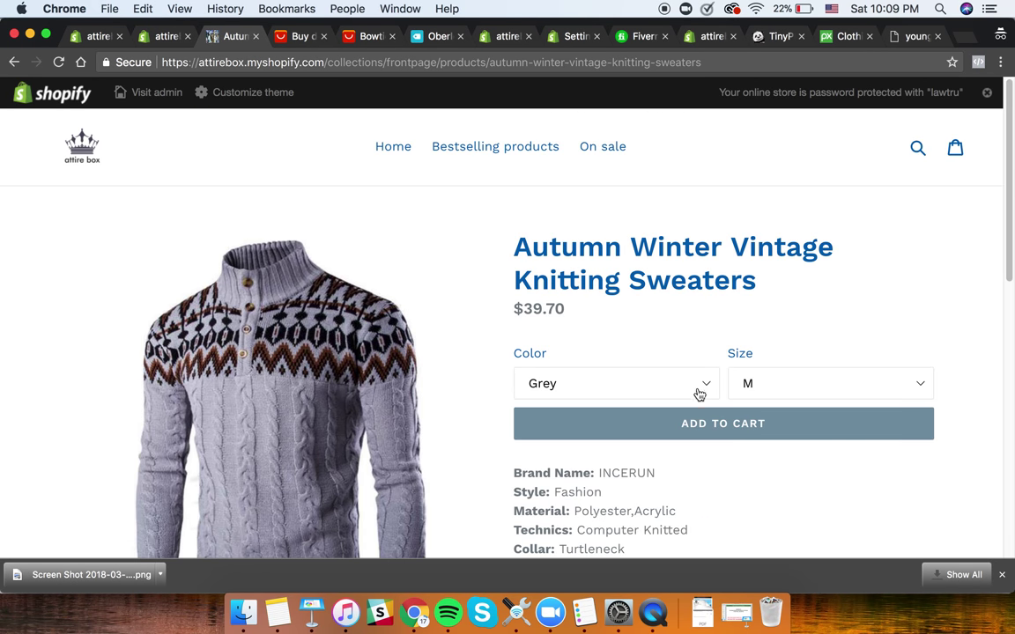
{"action": "left_click", "coordinate": [701, 423]}
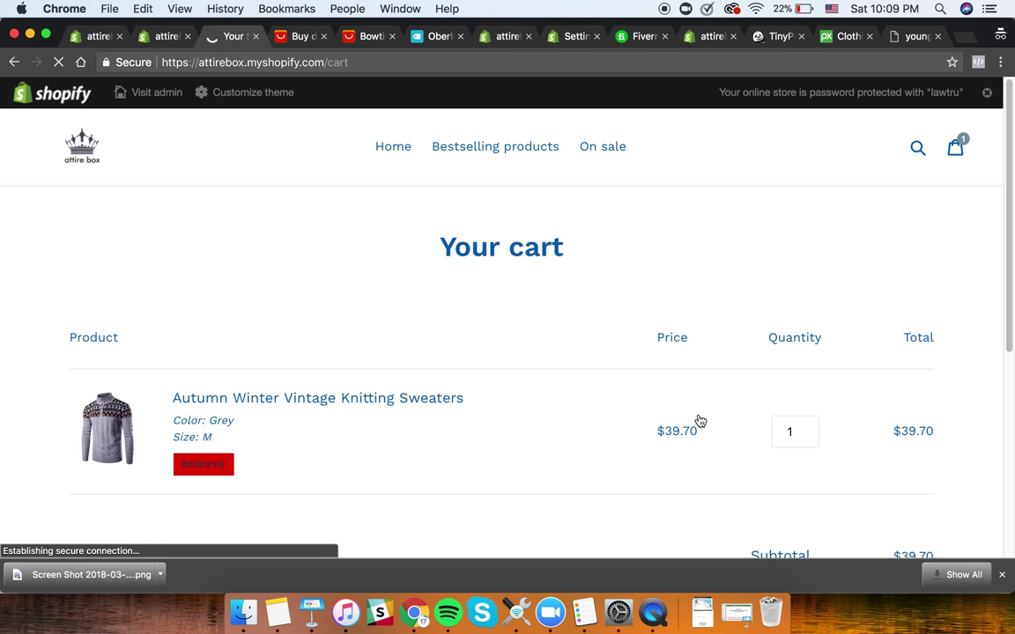
- Examine the cart page's sweater line, subtotal and checkout options
{"action": "scroll", "coordinate": [692, 408], "scroll_direction": "down", "scroll_amount": 5}
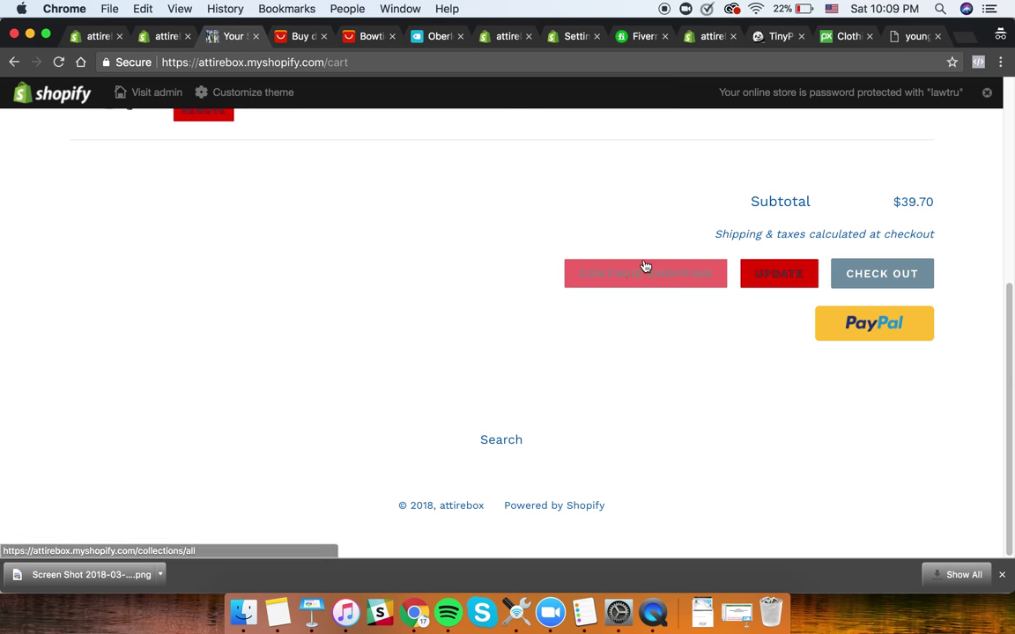
{"action": "scroll", "coordinate": [494, 220], "scroll_direction": "up", "scroll_amount": 5}
{"action": "scroll", "coordinate": [493, 198], "scroll_direction": "down", "scroll_amount": 5}
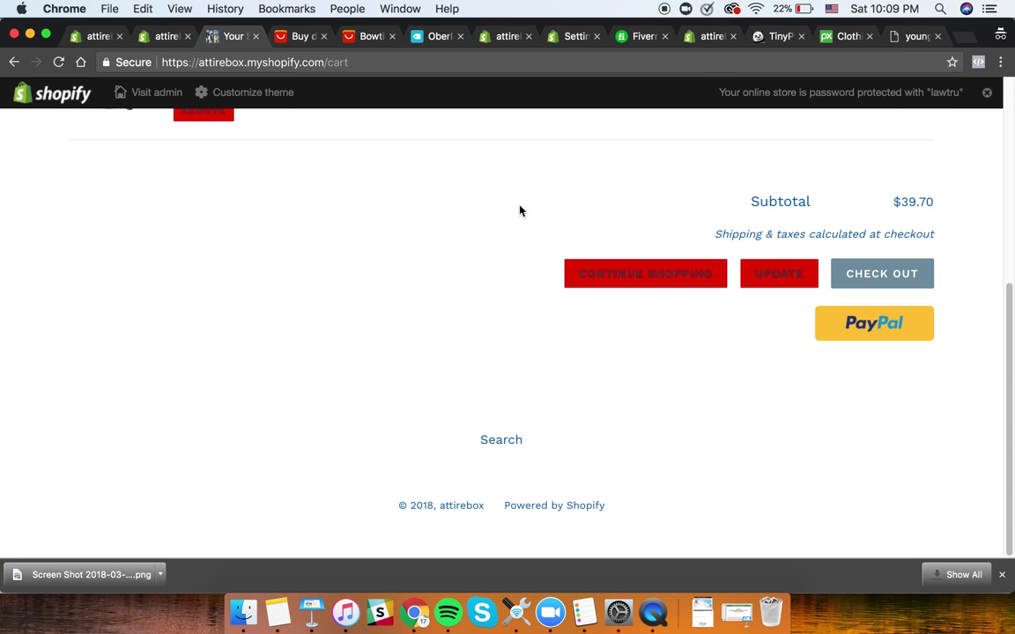
{"action": "scroll", "coordinate": [564, 224], "scroll_direction": "up", "scroll_amount": 5}
{"action": "scroll", "coordinate": [625, 327], "scroll_direction": "down", "scroll_amount": 4}
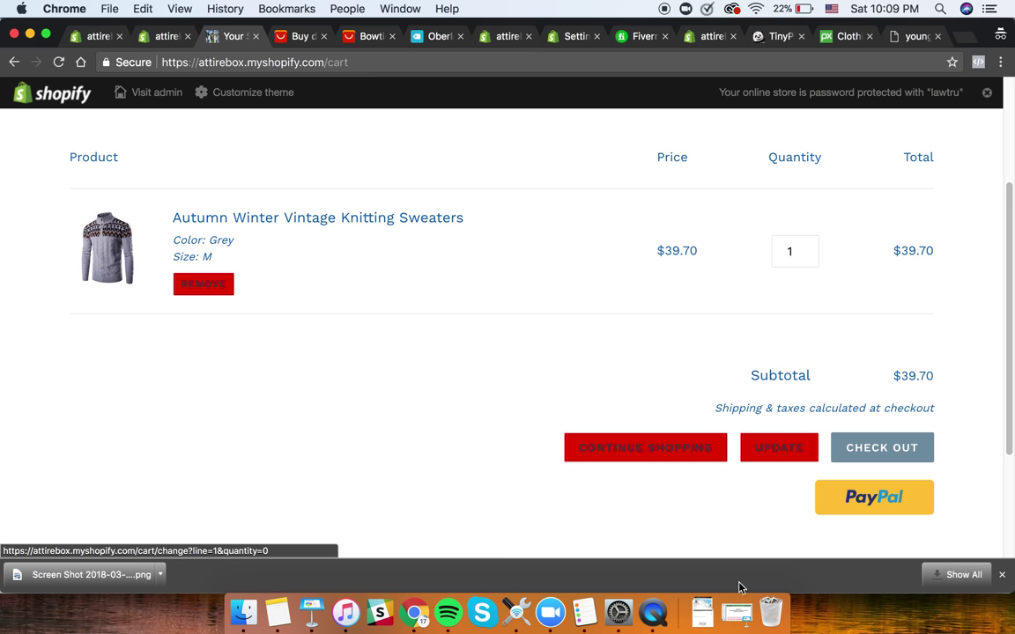
{"action": "scroll", "coordinate": [397, 137], "scroll_direction": "up", "scroll_amount": 4}
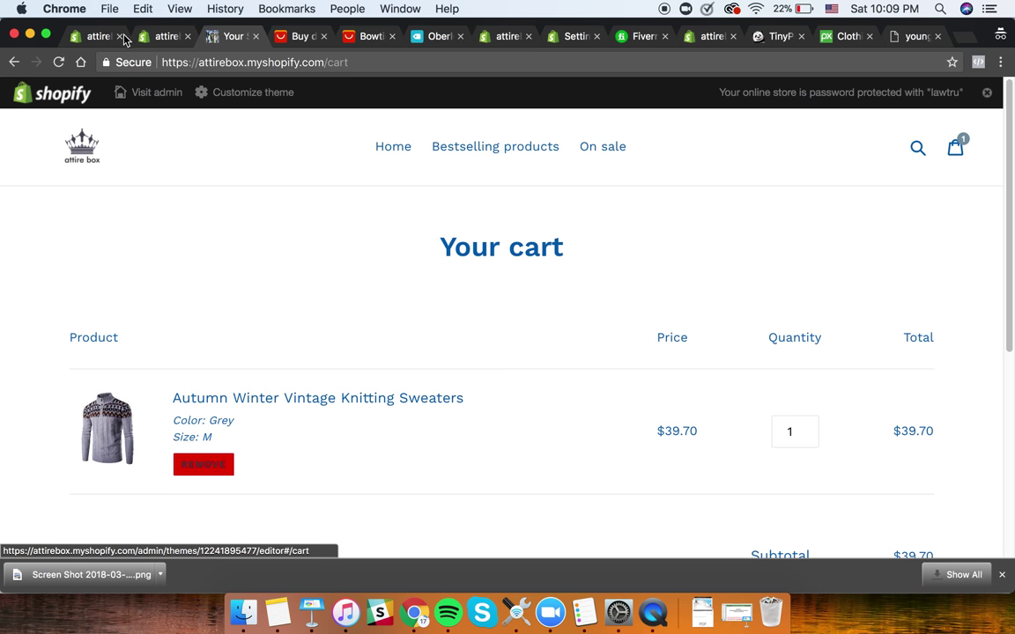
- Return to the store admin, go to the online store's themes and publish Brooklyn as the live theme
{"action": "left_click", "coordinate": [166, 37]}
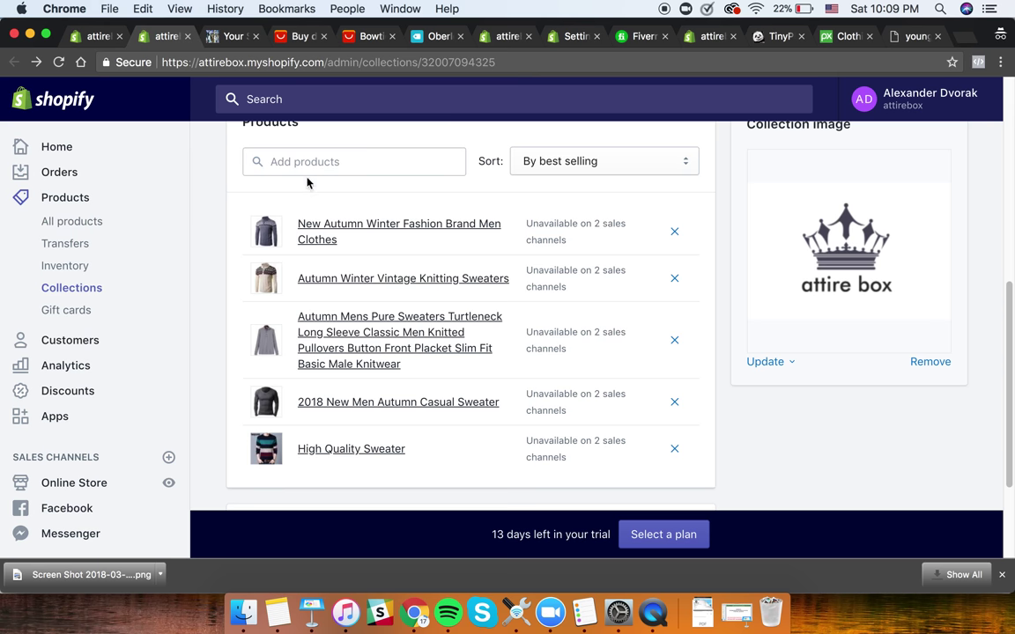
{"action": "left_click", "coordinate": [107, 490]}
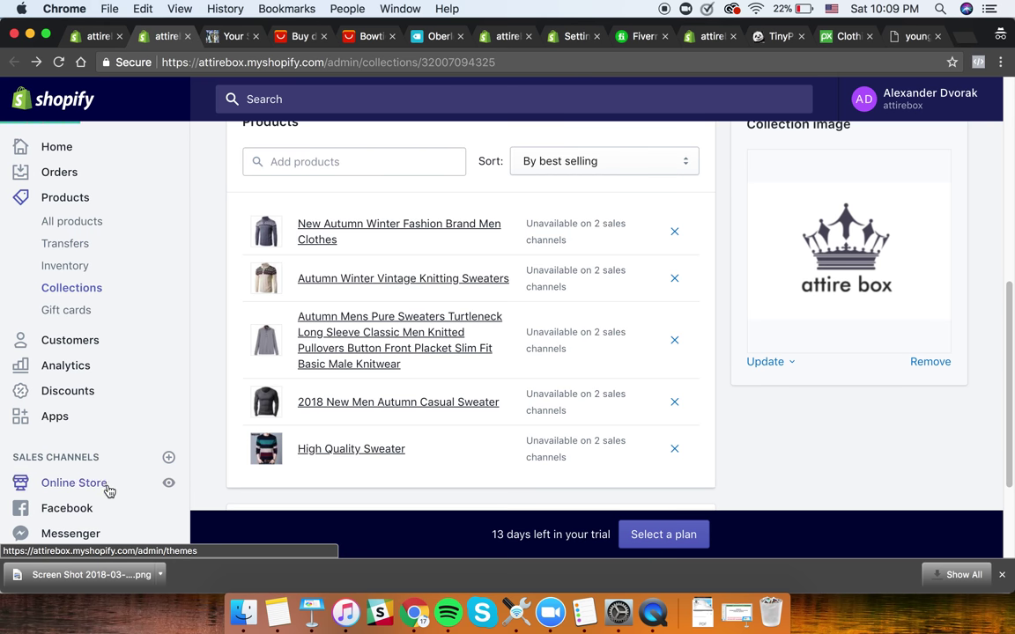
{"action": "scroll", "coordinate": [716, 392], "scroll_direction": "down", "scroll_amount": 3}
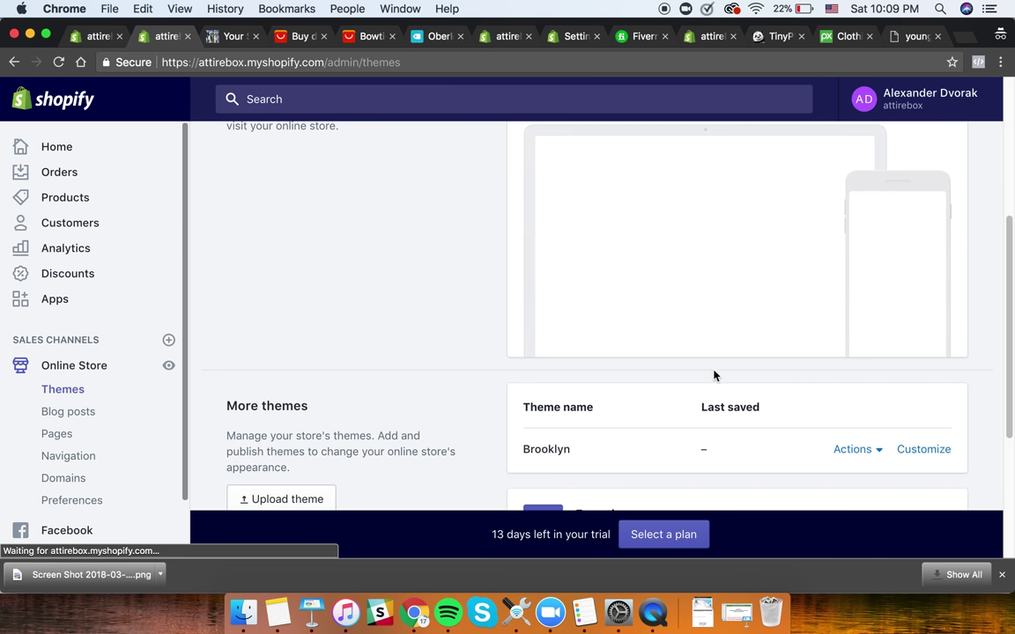
{"action": "left_click", "coordinate": [879, 449]}
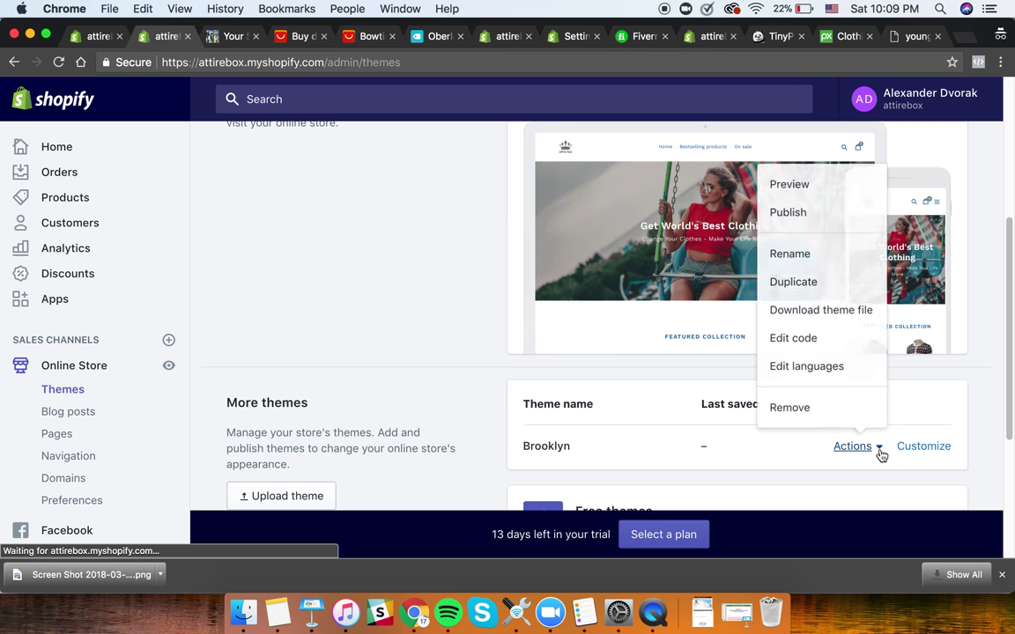
{"action": "left_click", "coordinate": [800, 211]}
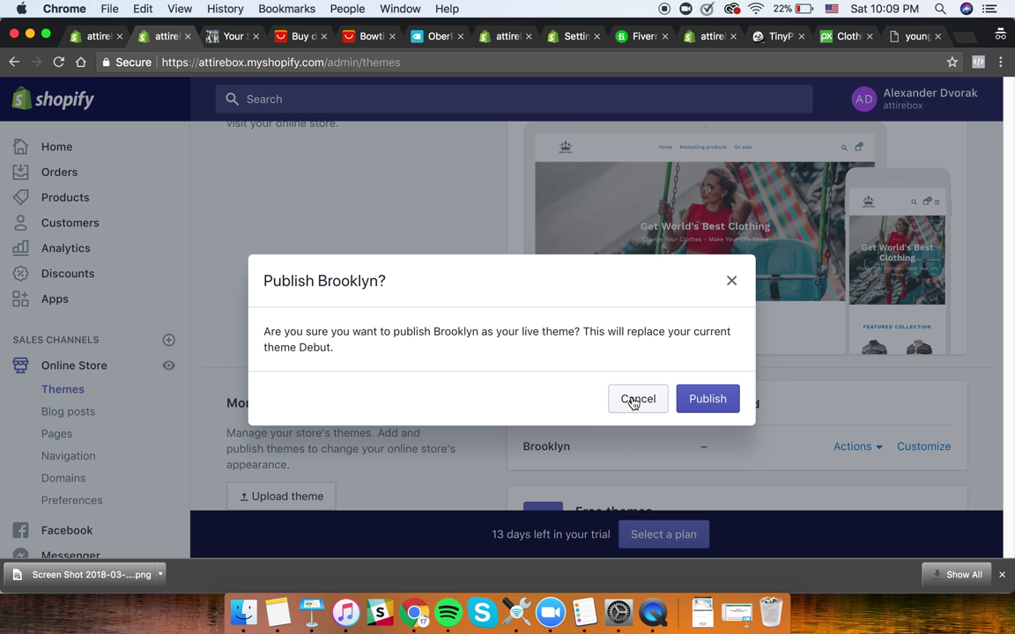
{"action": "left_click", "coordinate": [709, 403]}
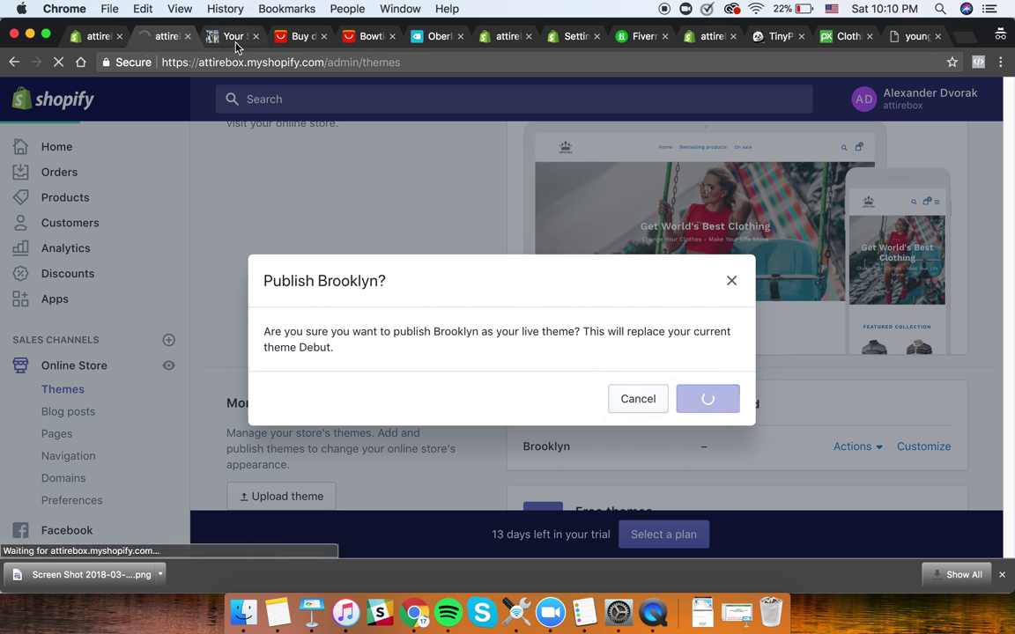
- Reload the storefront, go to its home page, examine the Brooklyn layout down to the footer and reload the page
{"action": "left_click", "coordinate": [235, 40]}
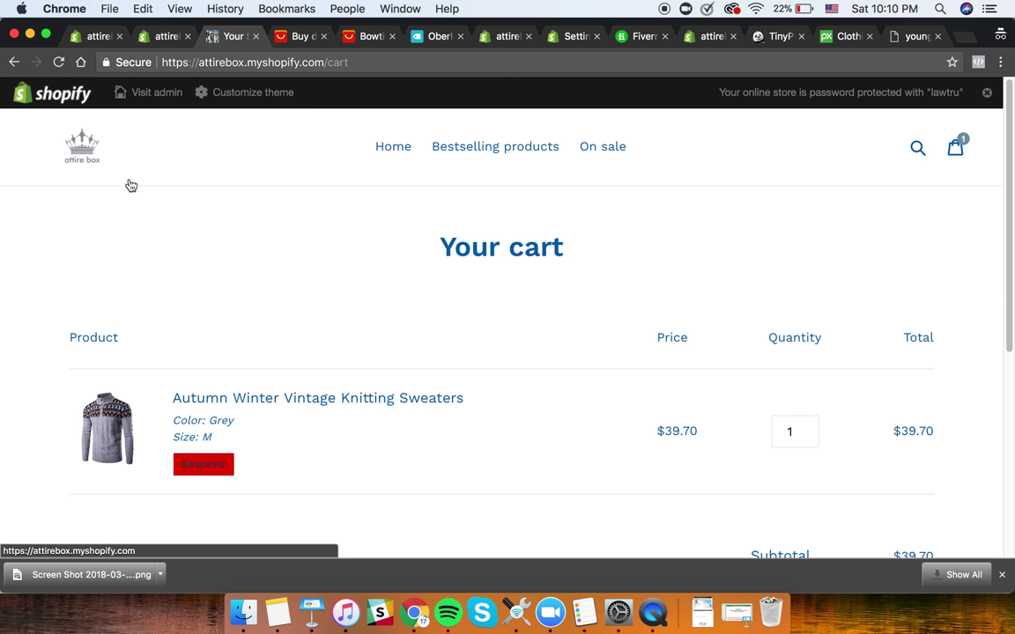
{"action": "right_click", "coordinate": [155, 145]}
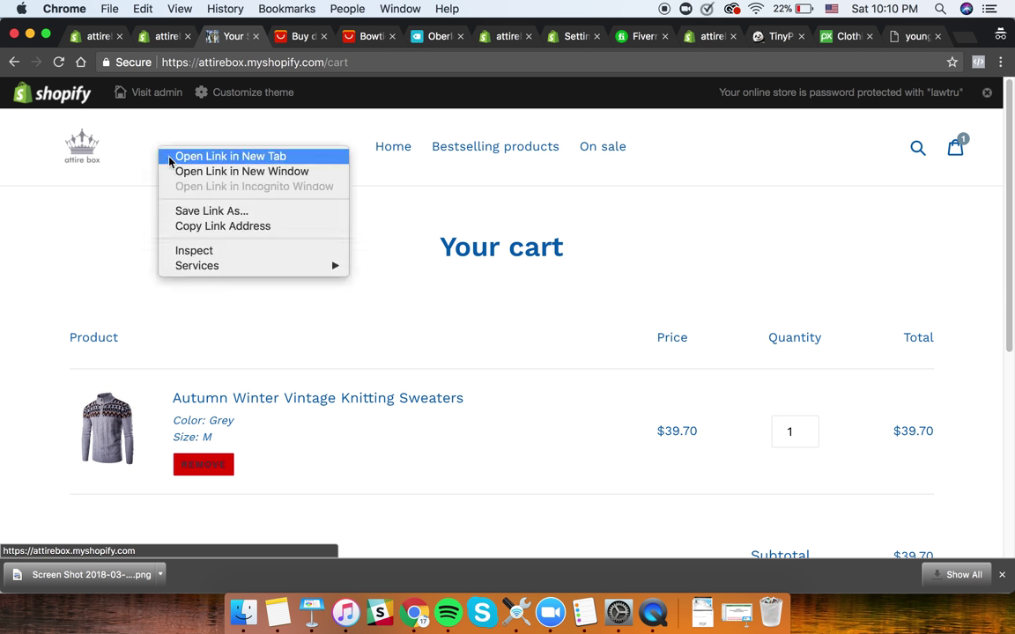
{"action": "left_click", "coordinate": [60, 64]}
{"action": "left_click", "coordinate": [60, 64]}
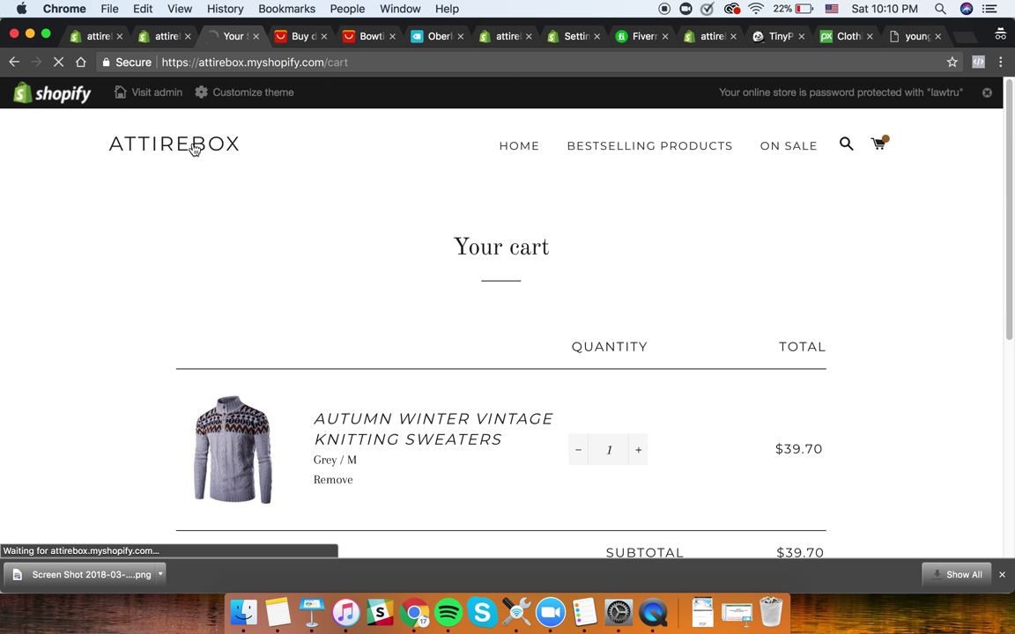
{"action": "left_click", "coordinate": [194, 149]}
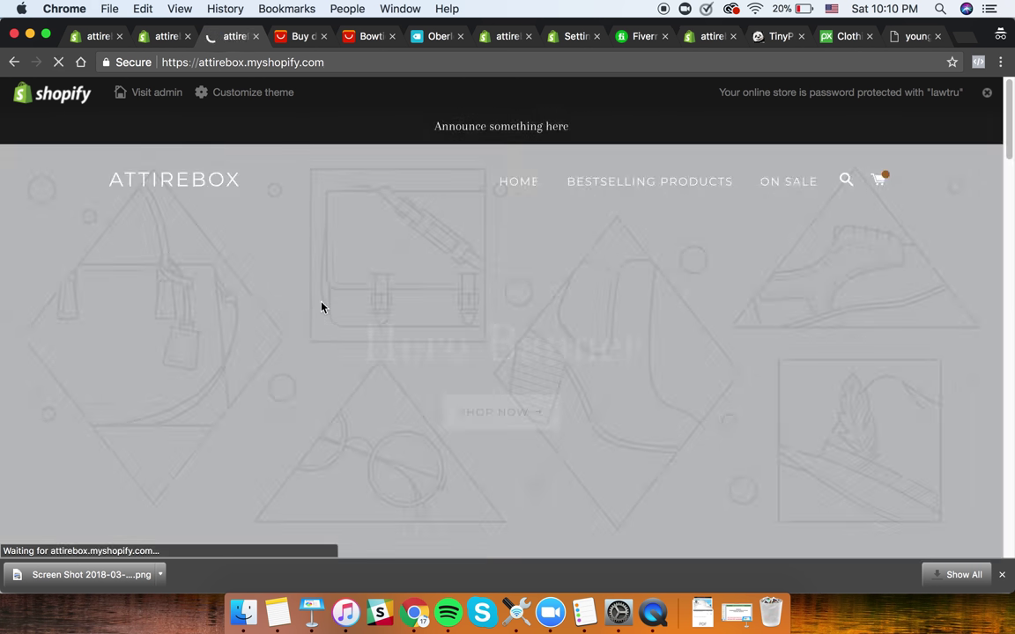
{"action": "scroll", "coordinate": [338, 324], "scroll_direction": "down", "scroll_amount": 15}
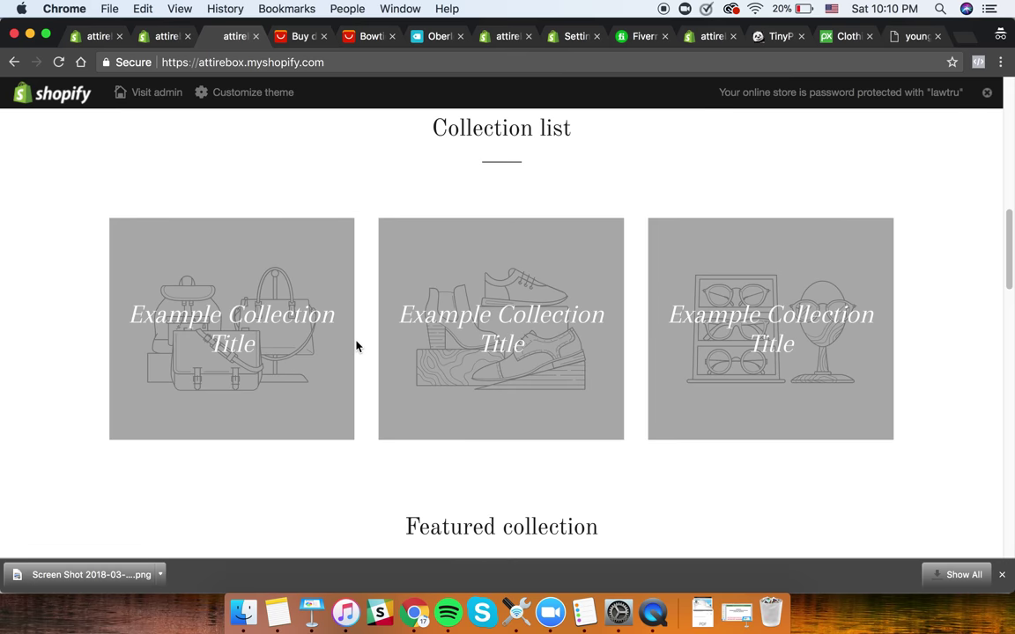
{"action": "scroll", "coordinate": [359, 349], "scroll_direction": "down", "scroll_amount": 10}
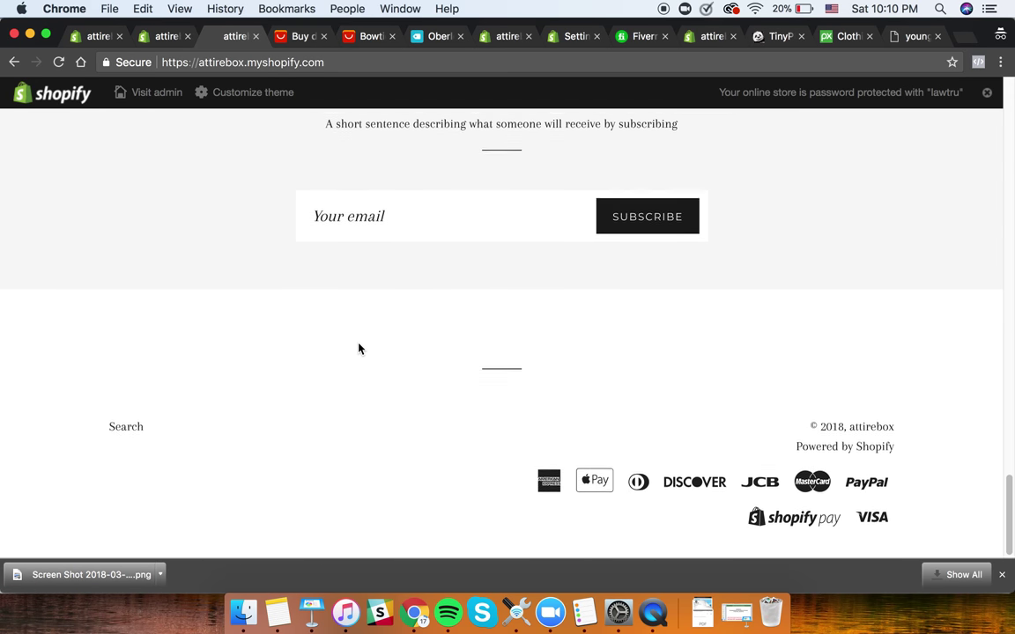
{"action": "key", "text": "super+Up"}
{"action": "right_click", "coordinate": [352, 234]}
{"action": "left_click", "coordinate": [413, 273]}
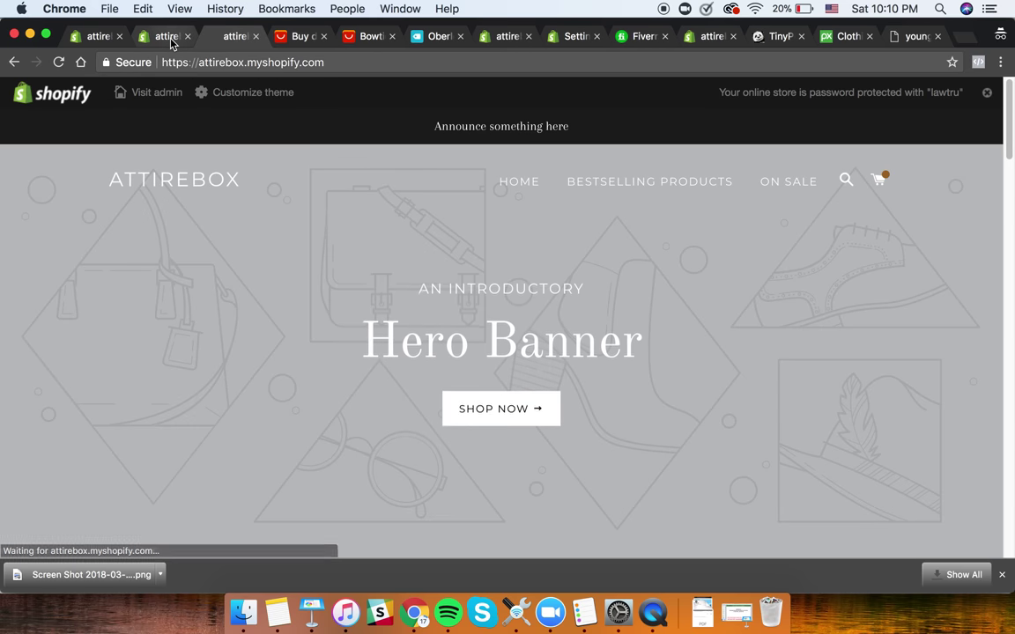
- Return to the admin's Themes page, check the current theme and open the available actions for Debut
{"action": "left_click", "coordinate": [167, 36]}
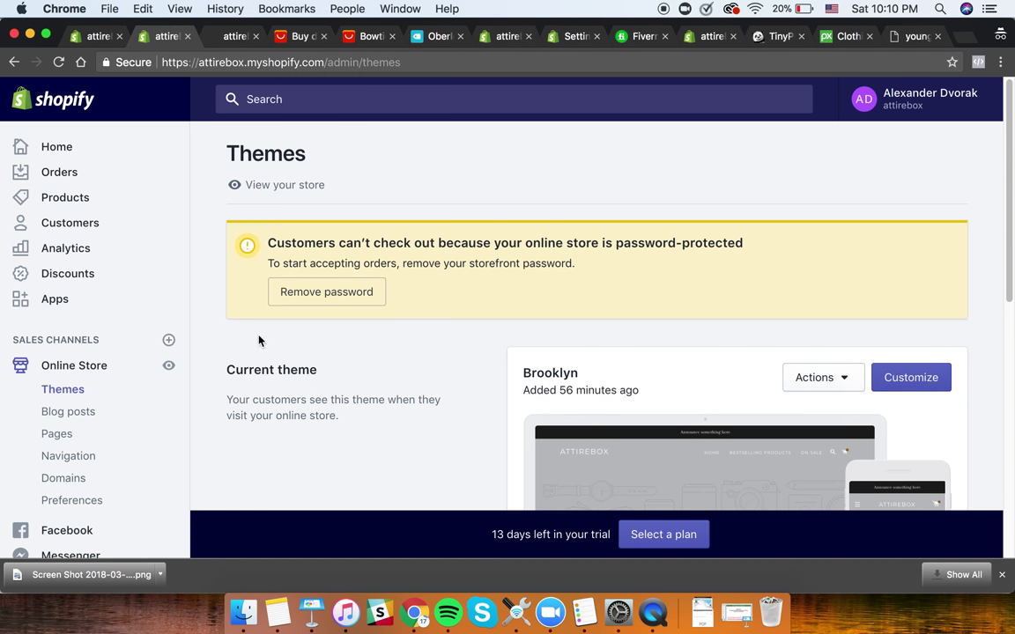
{"action": "scroll", "coordinate": [909, 385], "scroll_direction": "down", "scroll_amount": 5}
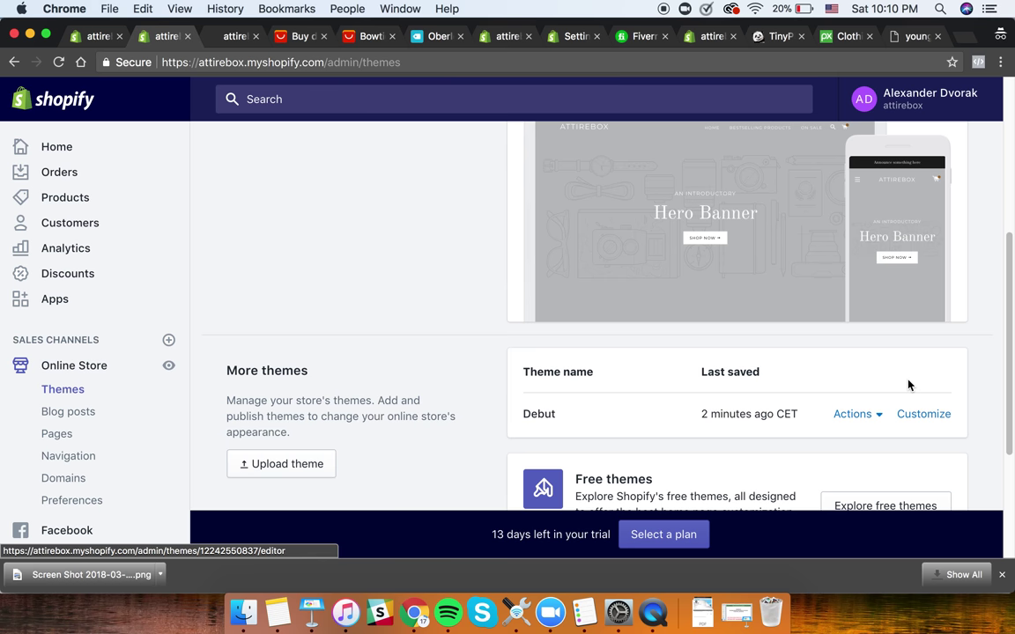
{"action": "scroll", "coordinate": [833, 317], "scroll_direction": "up", "scroll_amount": 5}
{"action": "scroll", "coordinate": [834, 318], "scroll_direction": "down", "scroll_amount": 5}
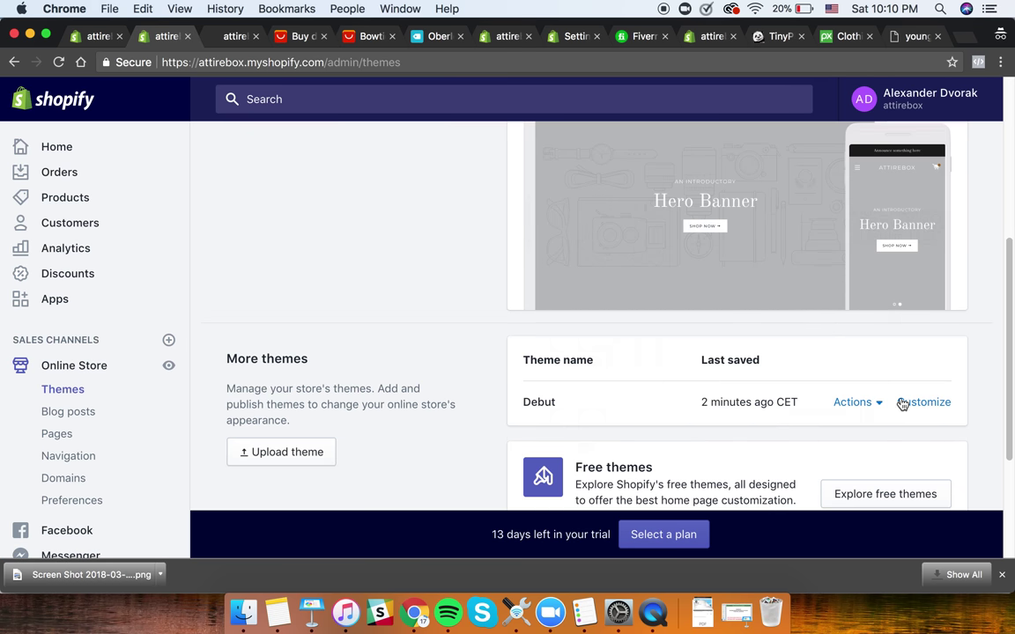
{"action": "scroll", "coordinate": [902, 404], "scroll_direction": "down", "scroll_amount": 1}
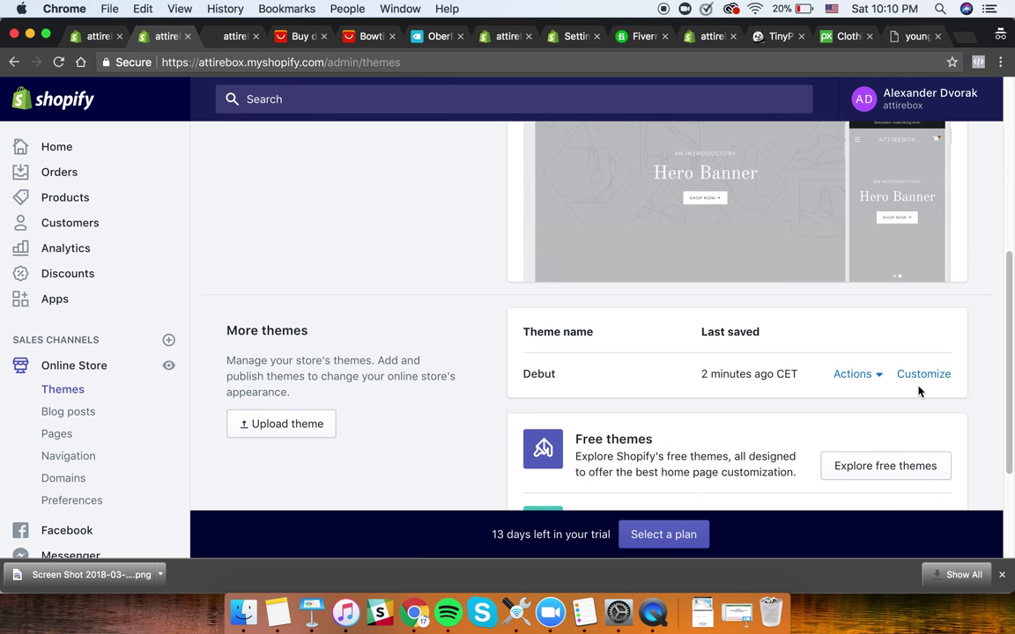
{"action": "left_click", "coordinate": [874, 379]}
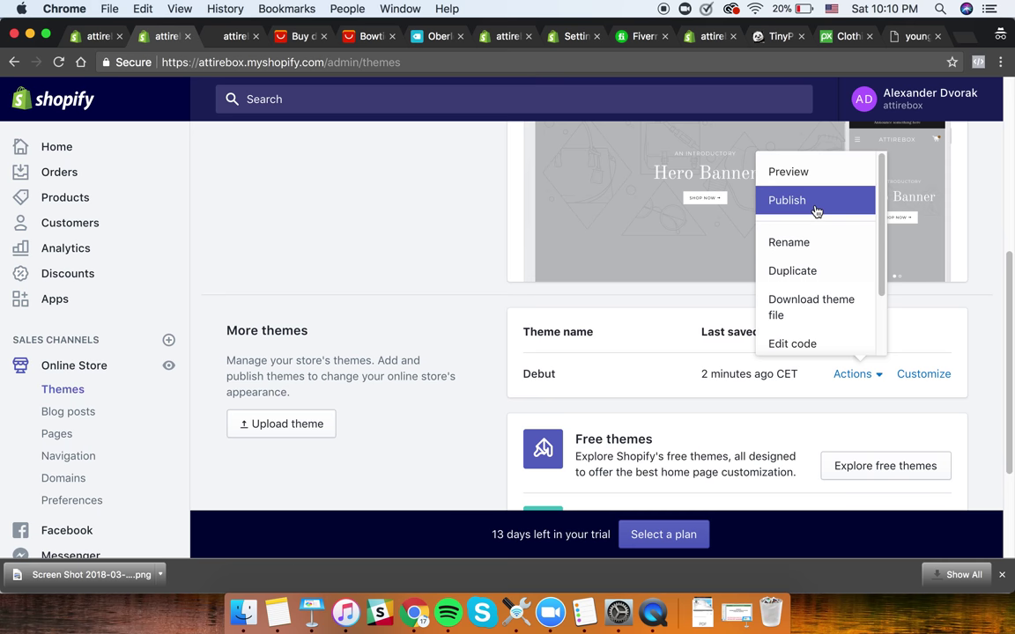
- Switch to the storefront and reload its home page to check the live Brooklyn theme again
{"action": "left_click", "coordinate": [236, 37]}
{"action": "right_click", "coordinate": [258, 175]}
{"action": "left_click", "coordinate": [298, 209]}
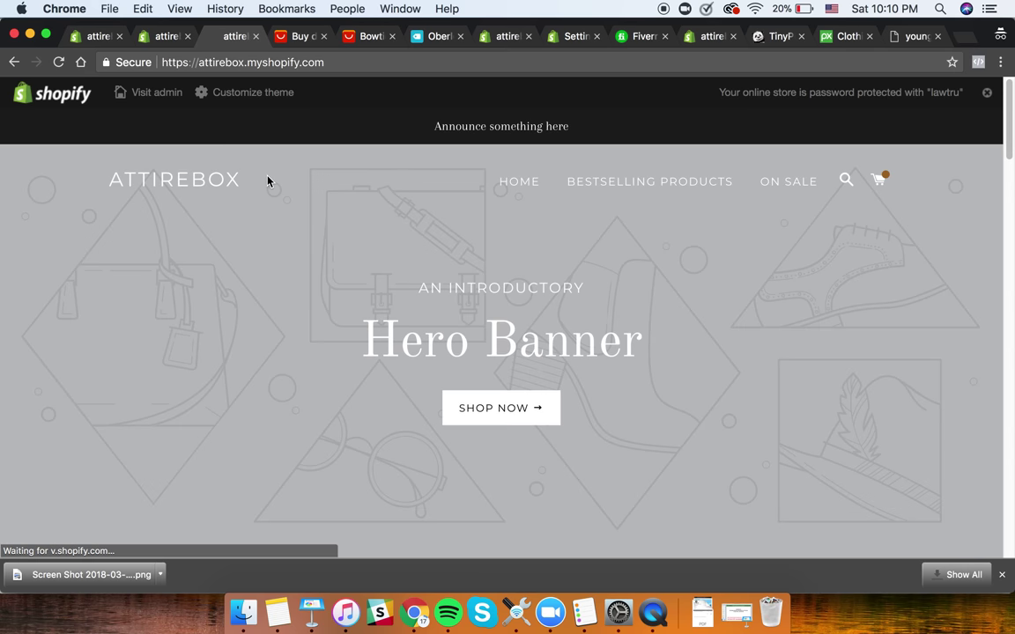
{"action": "right_click", "coordinate": [269, 181]}
{"action": "left_click", "coordinate": [291, 210]}
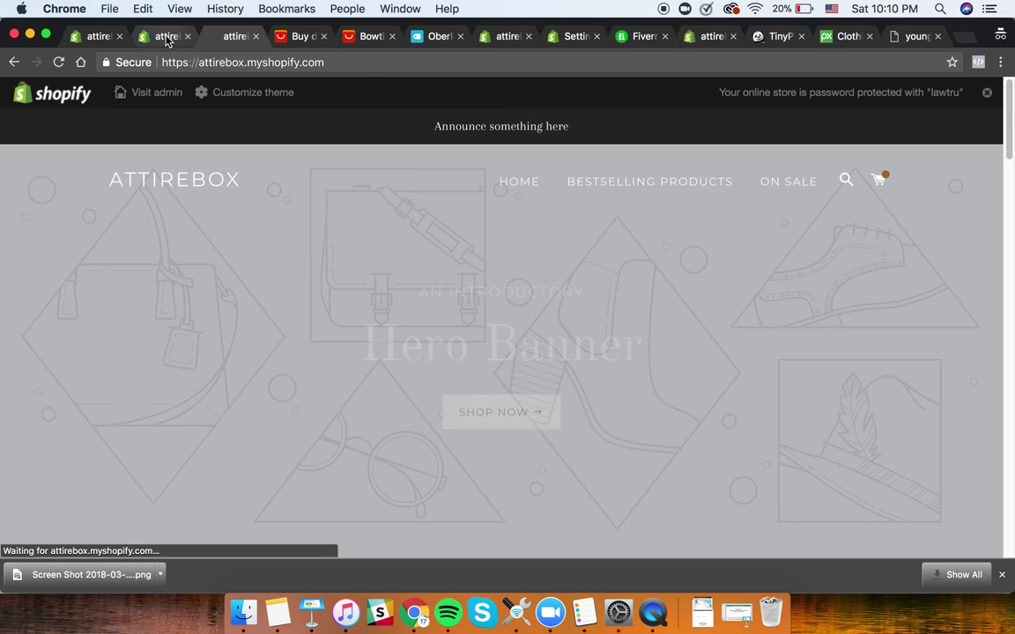
- Return to the Themes page in the admin and publish Debut as the live theme
{"action": "left_click", "coordinate": [166, 37]}
{"action": "left_click", "coordinate": [791, 206]}
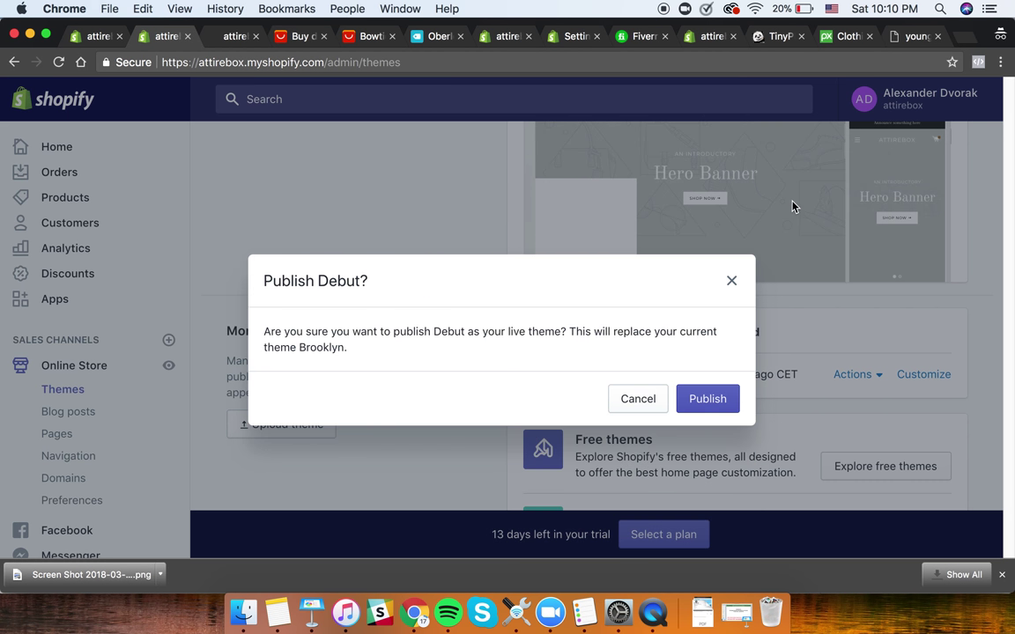
{"action": "left_click", "coordinate": [712, 401]}
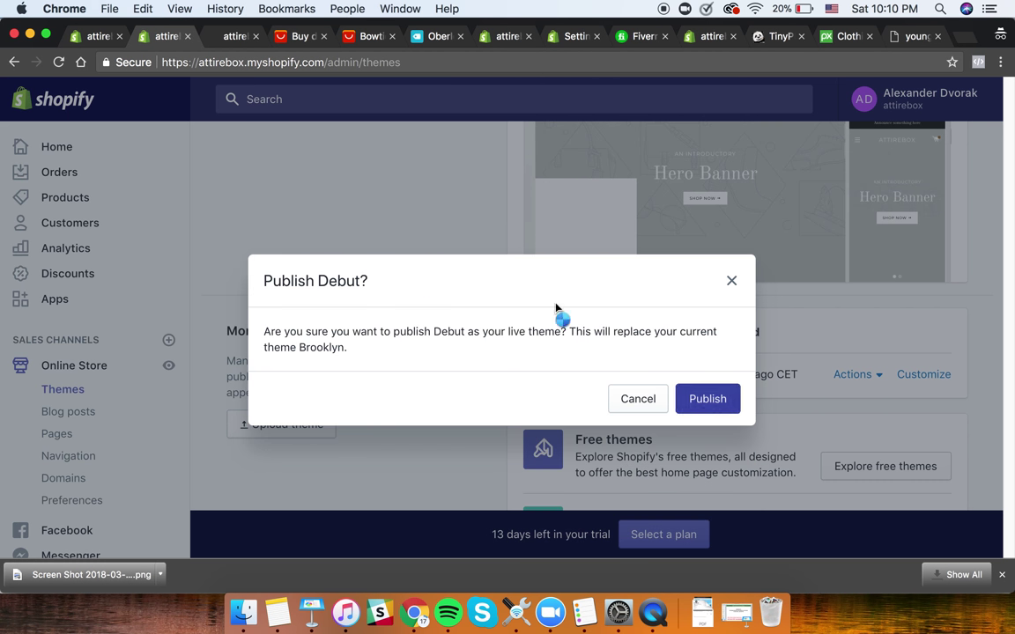
- Reload the storefront's home page and examine the banner, Featured collection and featured product under the Debut theme
{"action": "left_click", "coordinate": [230, 36]}
{"action": "right_click", "coordinate": [204, 144]}
{"action": "left_click", "coordinate": [225, 176]}
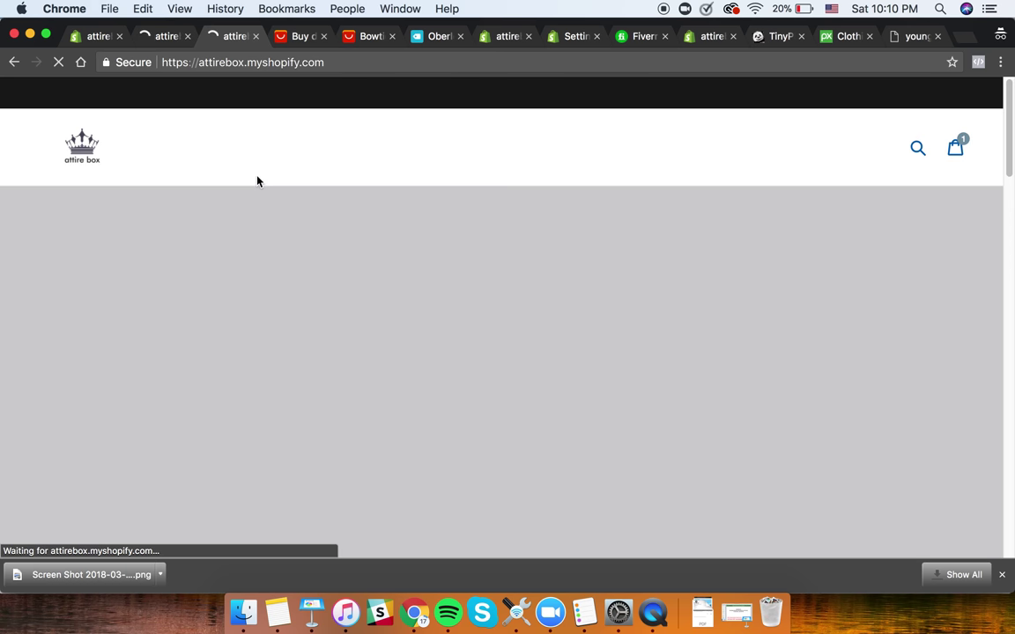
{"action": "scroll", "coordinate": [268, 282], "scroll_direction": "down", "scroll_amount": 5}
{"action": "scroll", "coordinate": [269, 291], "scroll_direction": "down", "scroll_amount": 10}
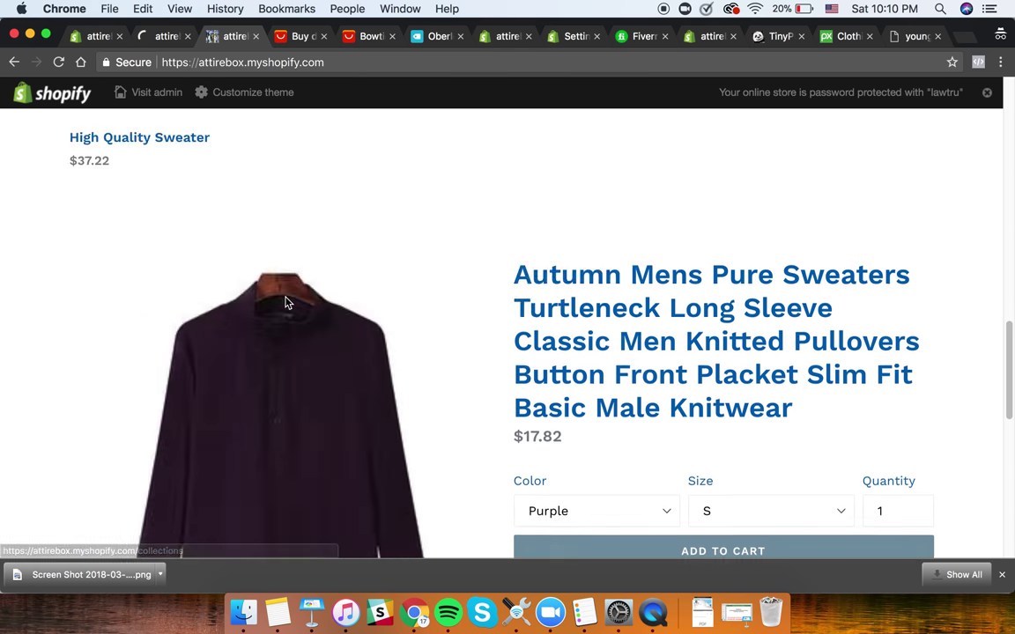
{"action": "scroll", "coordinate": [336, 282], "scroll_direction": "up", "scroll_amount": 15}
{"action": "scroll", "coordinate": [425, 410], "scroll_direction": "down", "scroll_amount": 3}
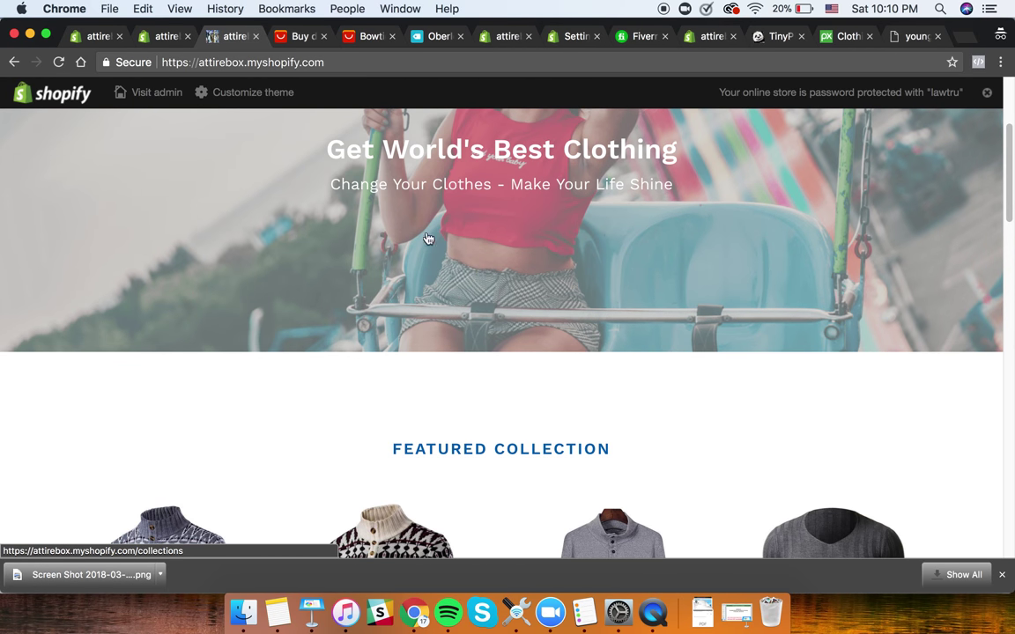
- Glance at the admin's Themes page, return to the storefront and review the featured product's details, banner and Featured collection again
{"action": "left_click", "coordinate": [163, 36]}
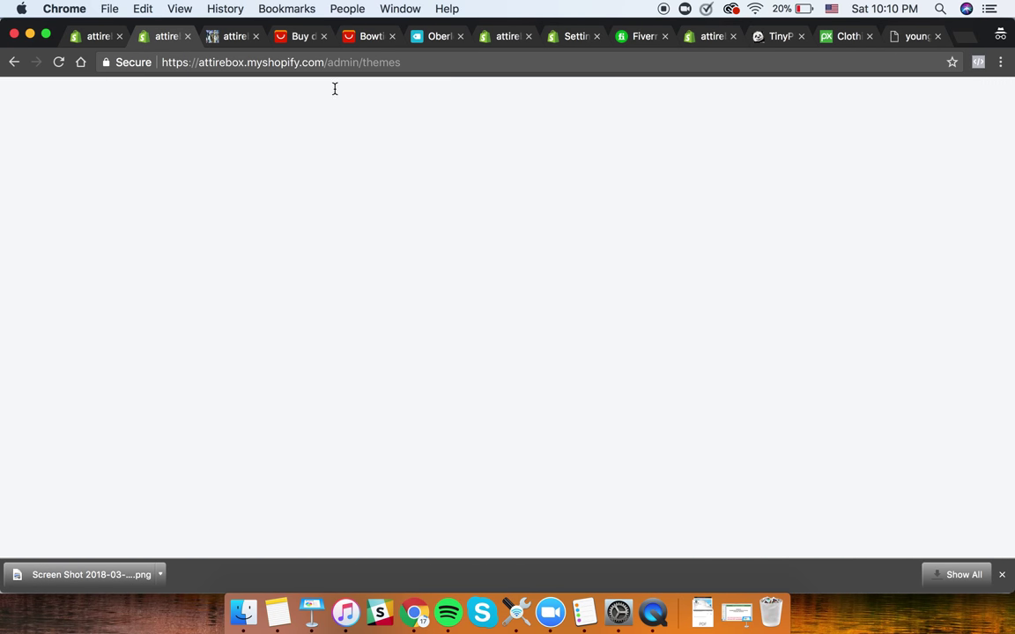
{"action": "left_click", "coordinate": [245, 37]}
{"action": "scroll", "coordinate": [627, 362], "scroll_direction": "down", "scroll_amount": 12}
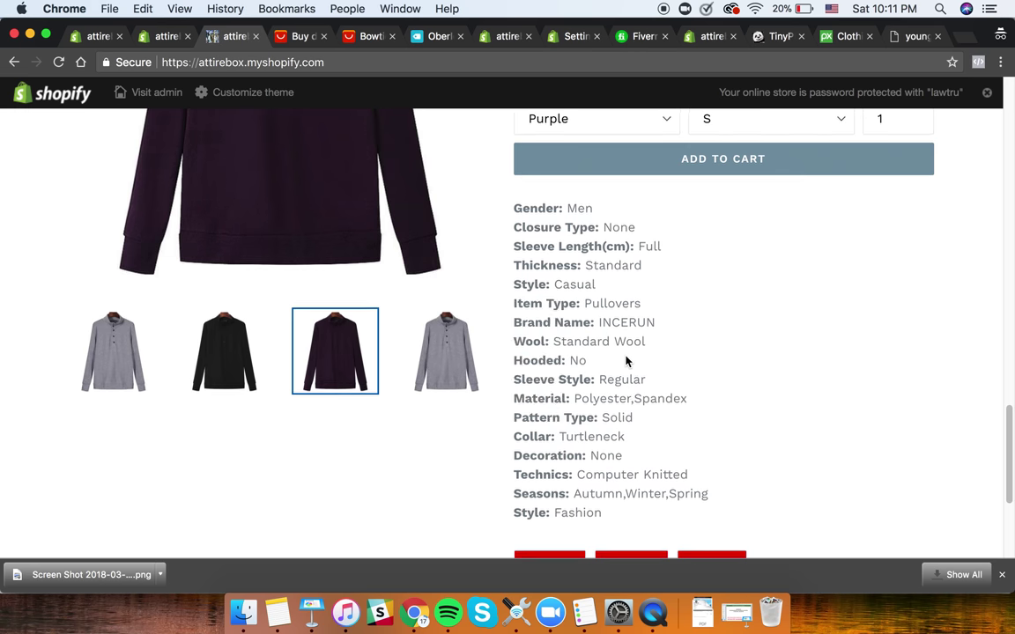
{"action": "scroll", "coordinate": [626, 362], "scroll_direction": "down", "scroll_amount": 3}
{"action": "scroll", "coordinate": [630, 367], "scroll_direction": "up", "scroll_amount": 15}
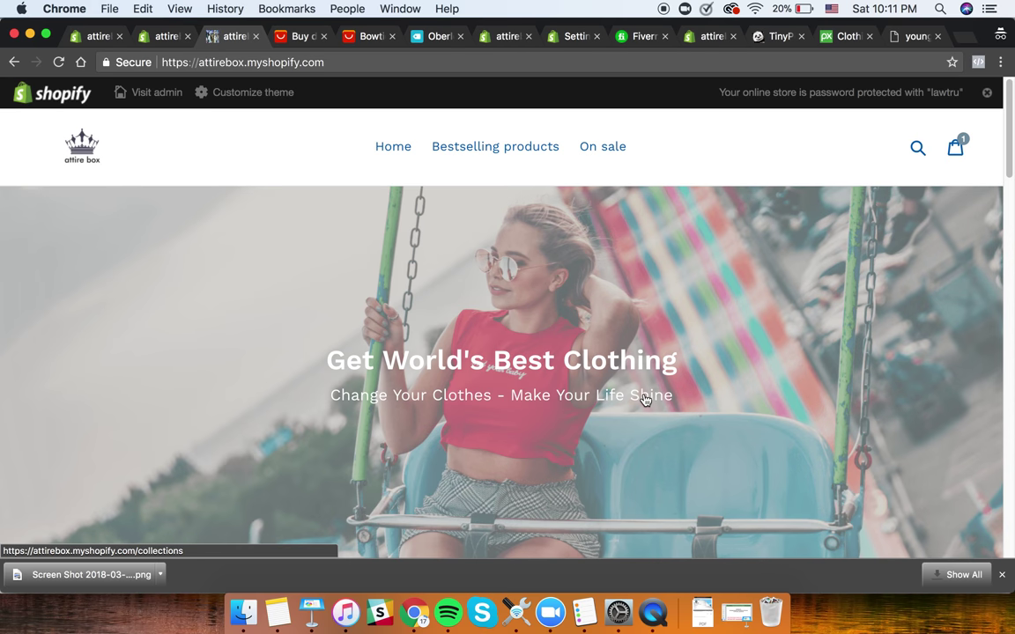
{"action": "scroll", "coordinate": [644, 399], "scroll_direction": "down", "scroll_amount": 10}
{"action": "scroll", "coordinate": [626, 433], "scroll_direction": "up", "scroll_amount": 7}
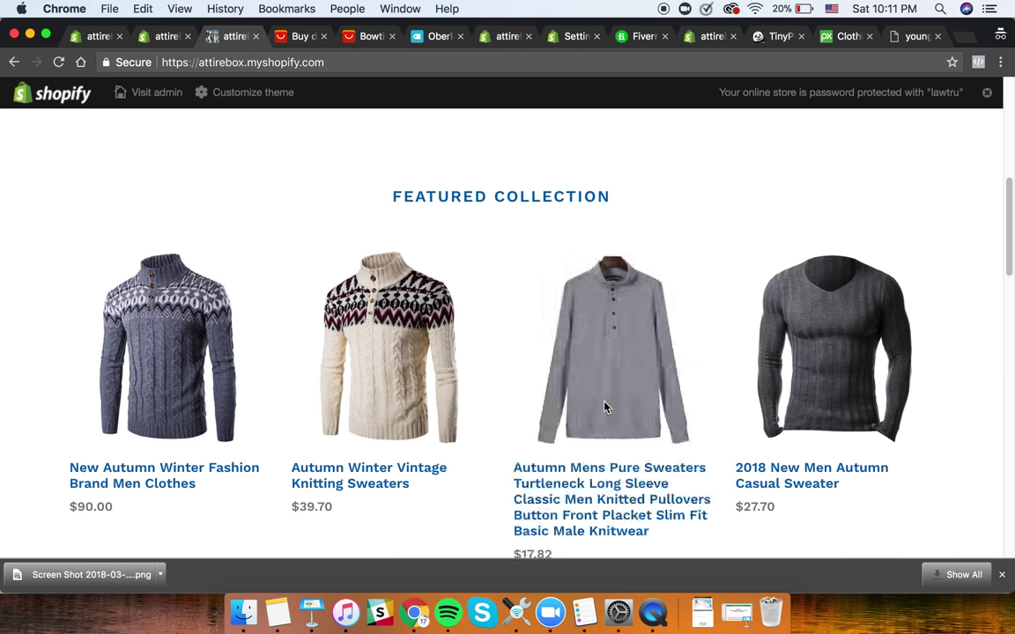
{"action": "scroll", "coordinate": [376, 223], "scroll_direction": "up", "scroll_amount": 8}
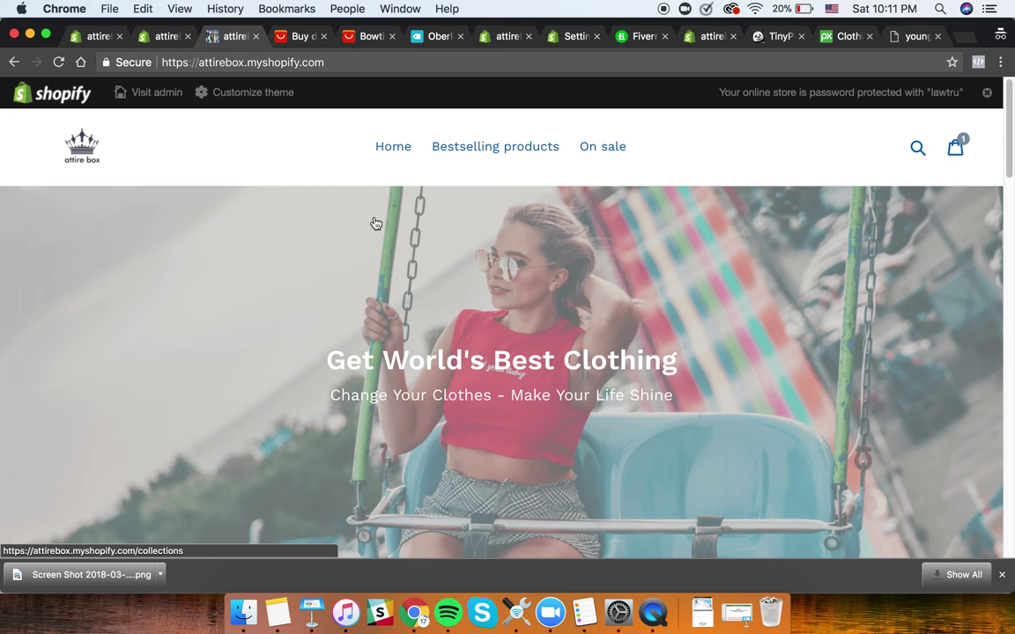
- Leave the Debut theme editor, go to the admin's Apps page and open the Shopify App Store
{"action": "left_click", "coordinate": [97, 39]}
{"action": "left_click", "coordinate": [17, 99]}
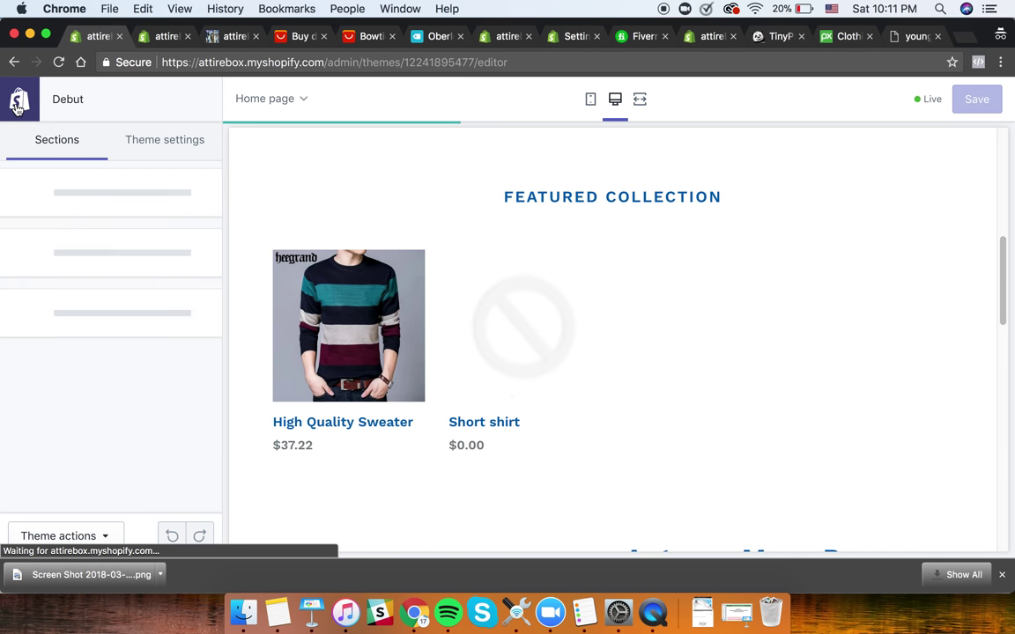
{"action": "left_click", "coordinate": [18, 102]}
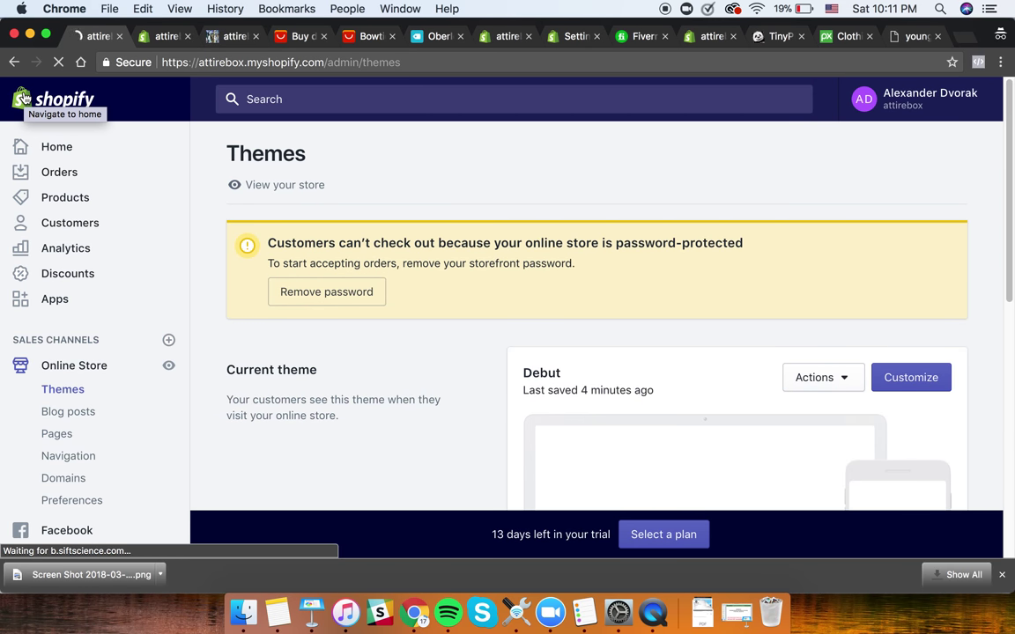
{"action": "scroll", "coordinate": [122, 405], "scroll_direction": "down", "scroll_amount": 5}
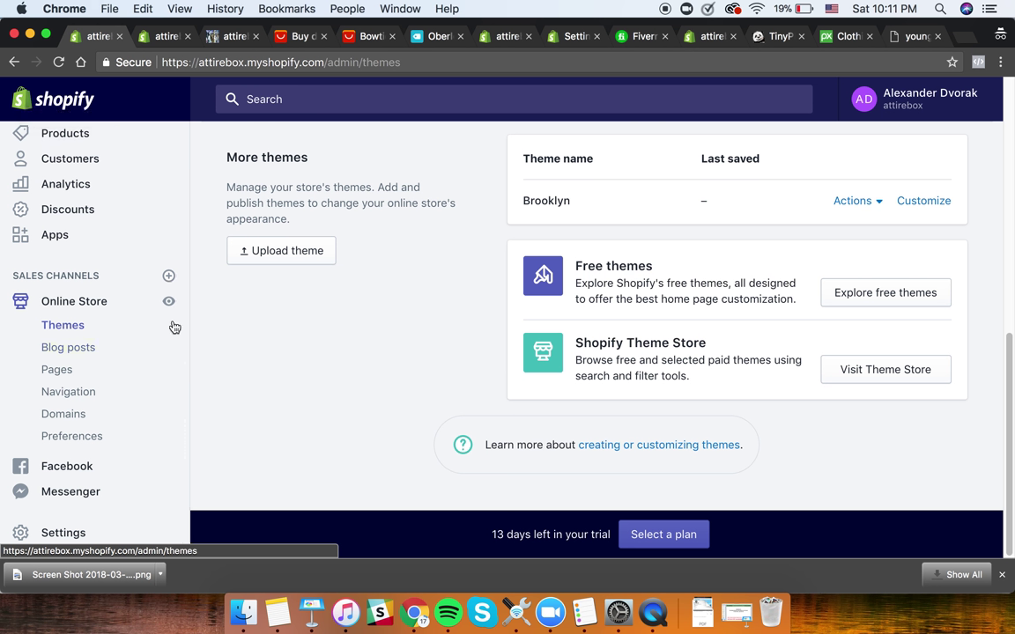
{"action": "scroll", "coordinate": [185, 379], "scroll_direction": "up", "scroll_amount": 3}
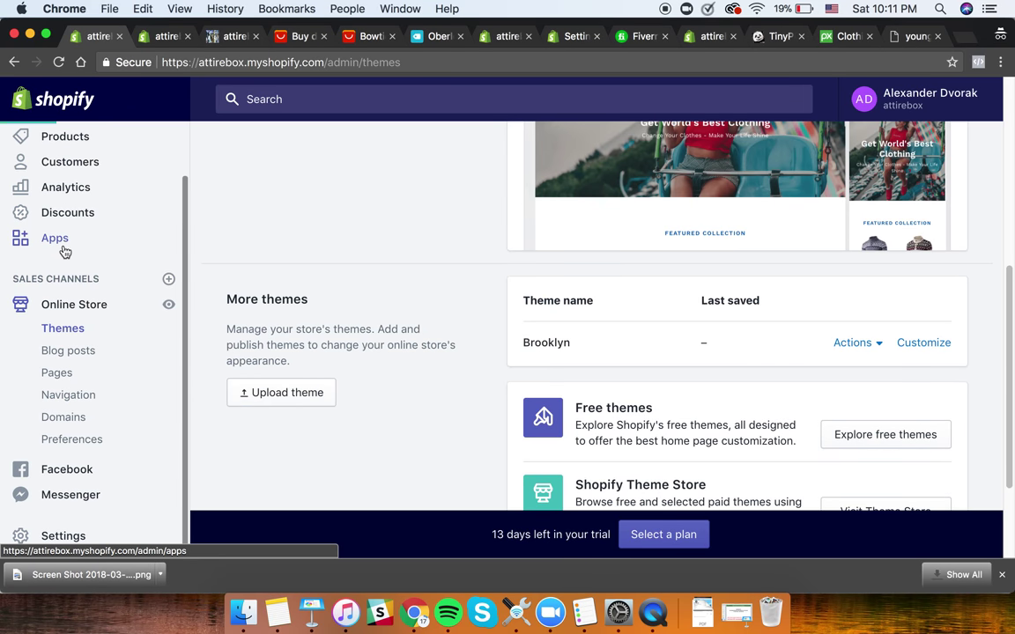
{"action": "left_click", "coordinate": [64, 250]}
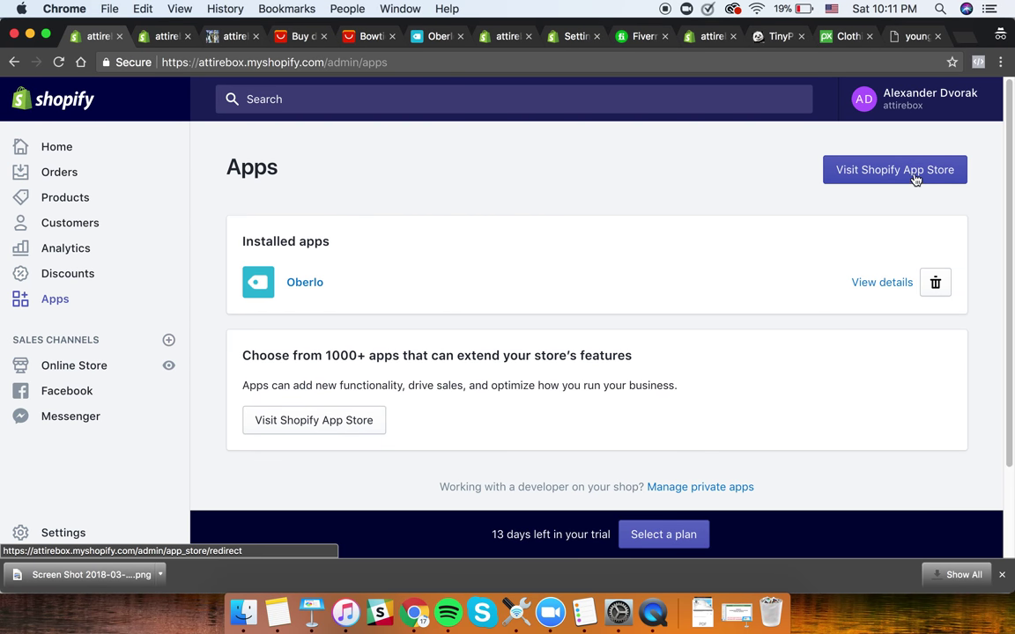
{"action": "left_click", "coordinate": [352, 428]}
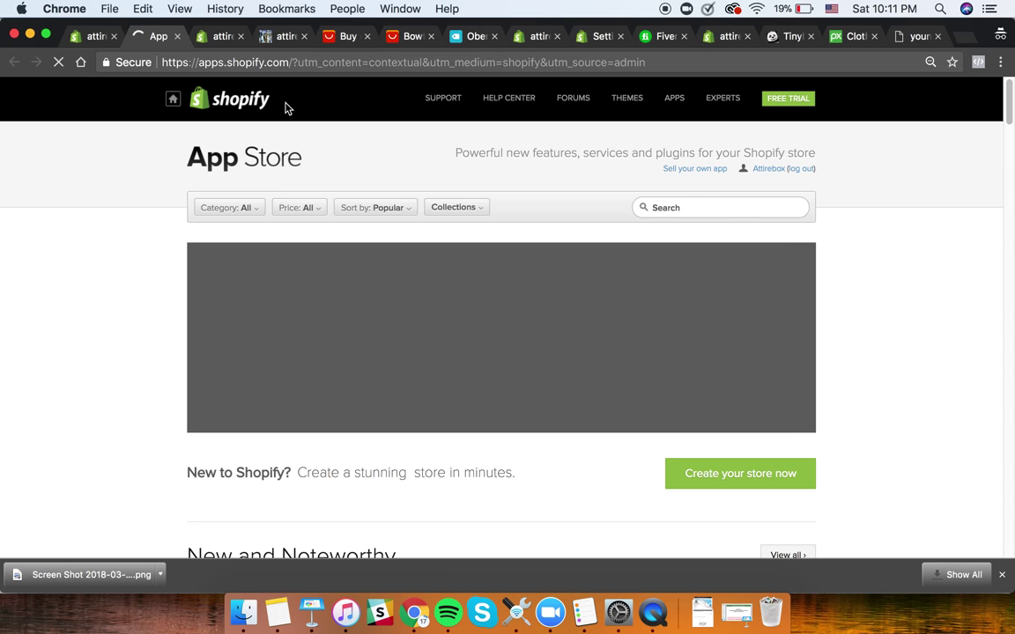
- Search the App Store for "spin" and install Spin-a-Sale - Interactive Email Popup on the store
{"action": "left_click", "coordinate": [687, 210]}
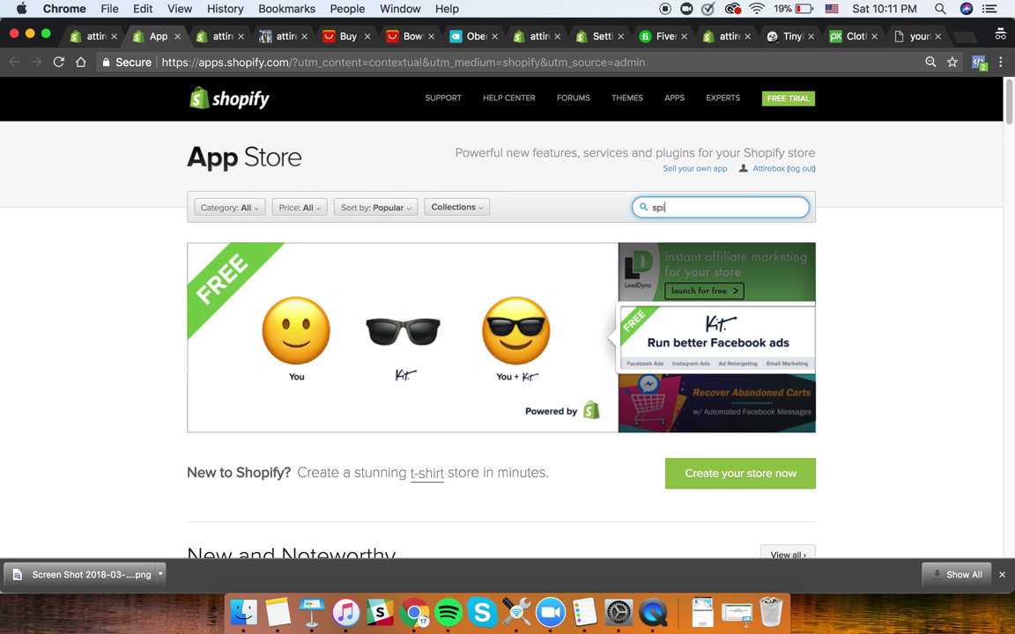
{"action": "type", "text": "n"}
{"action": "left_click", "coordinate": [688, 238]}
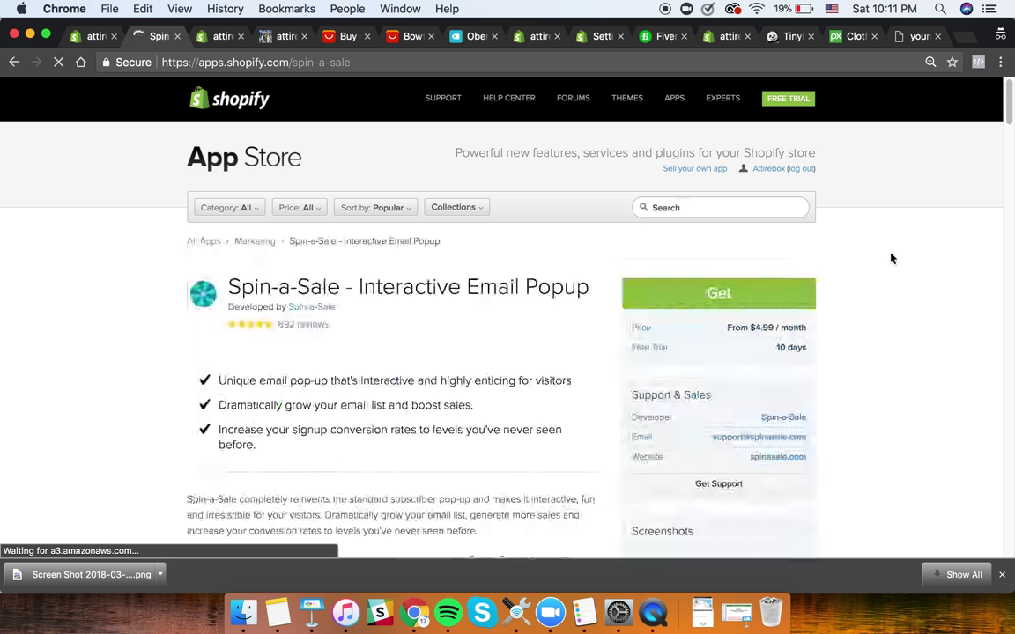
{"action": "left_click", "coordinate": [719, 301]}
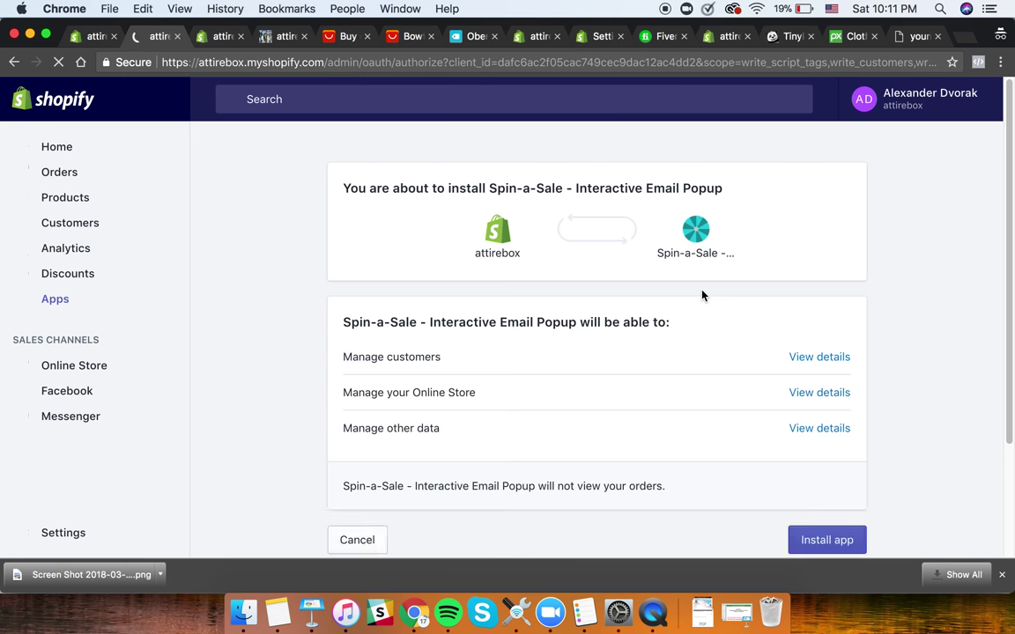
{"action": "scroll", "coordinate": [718, 308], "scroll_direction": "down", "scroll_amount": 3}
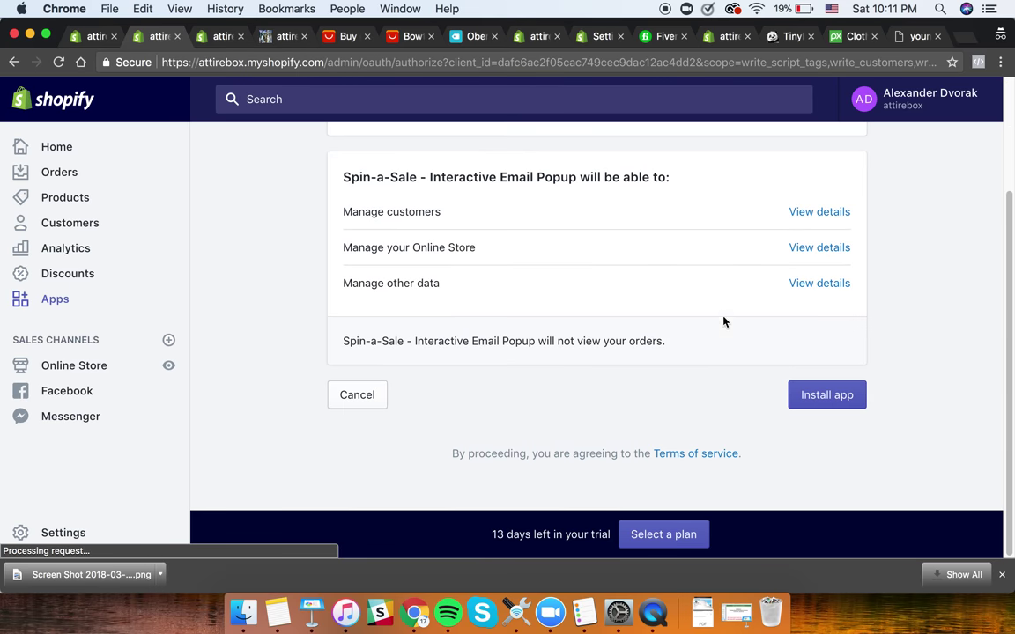
{"action": "left_click", "coordinate": [855, 398]}
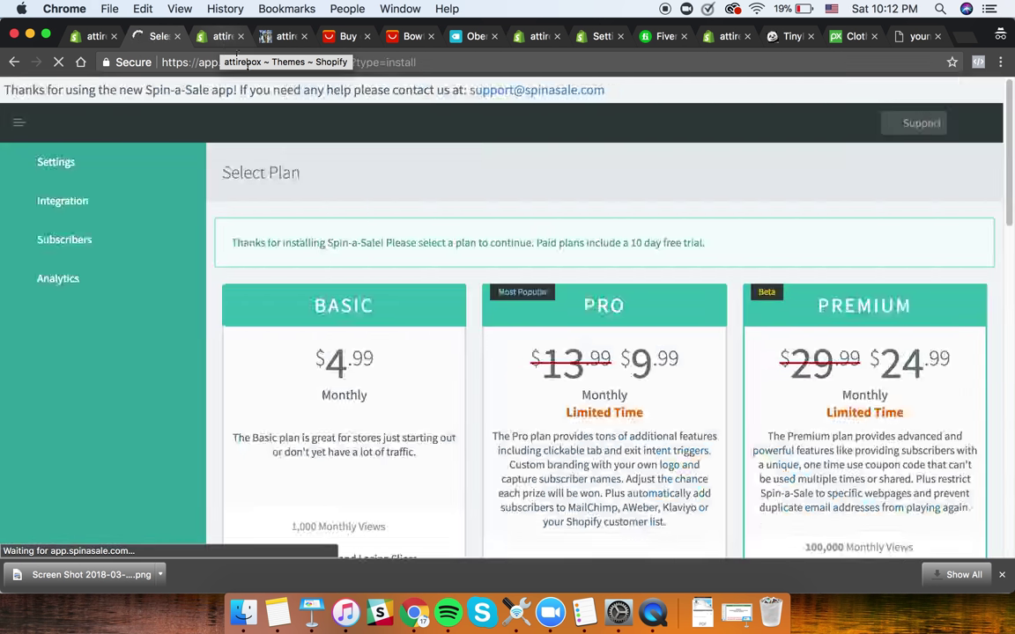
- Select Spin-a-Sale's Basic plan at $4.99 monthly with the free 10-day trial and go through the credit card and billing address form
{"action": "scroll", "coordinate": [388, 354], "scroll_direction": "down", "scroll_amount": 10}
{"action": "scroll", "coordinate": [393, 352], "scroll_direction": "down", "scroll_amount": 5}
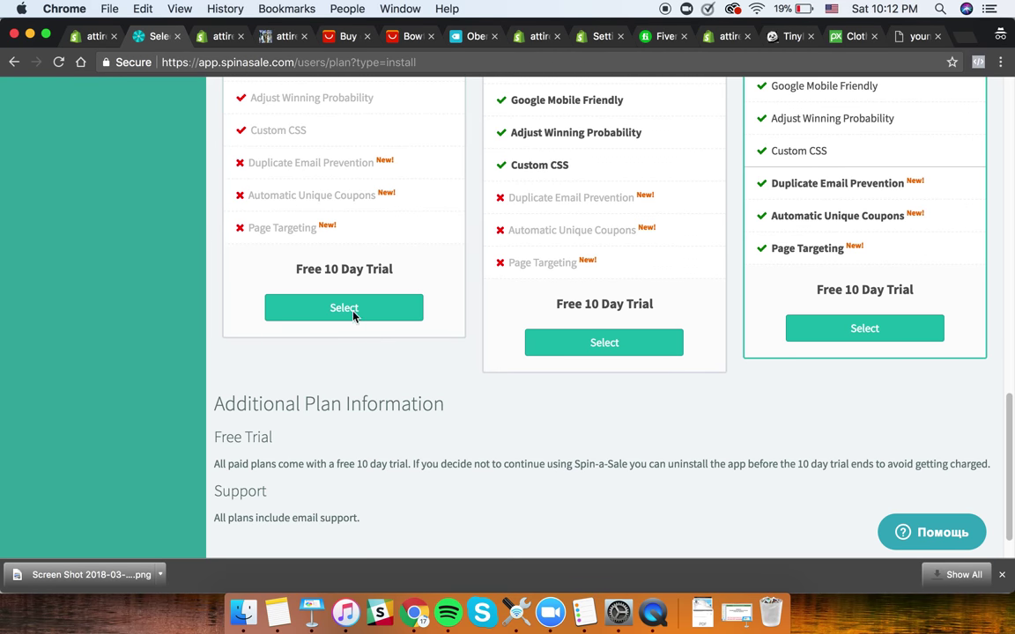
{"action": "left_click", "coordinate": [347, 309]}
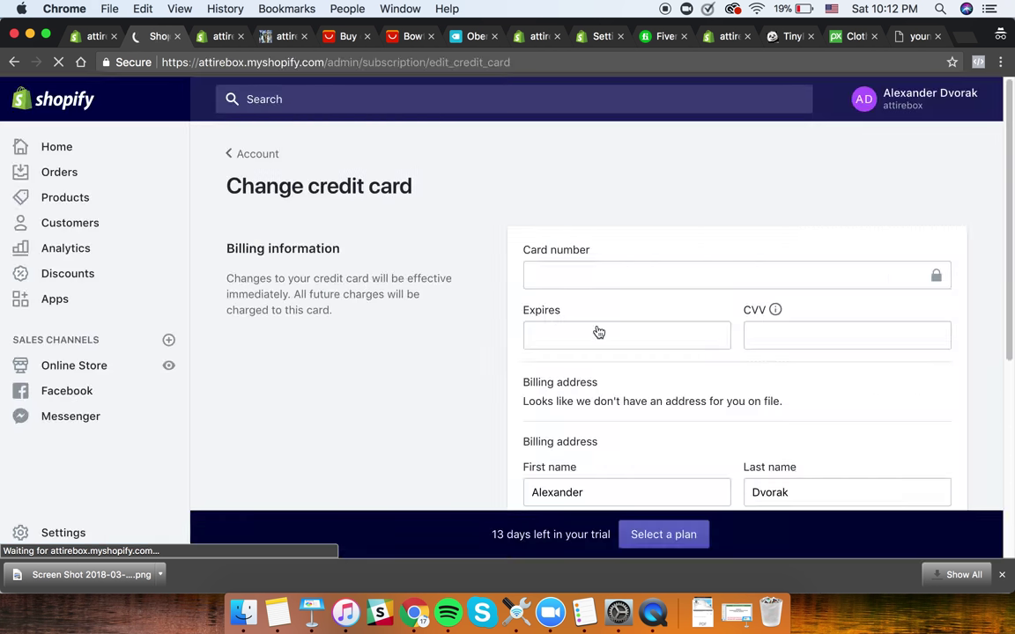
{"action": "scroll", "coordinate": [698, 362], "scroll_direction": "down", "scroll_amount": 5}
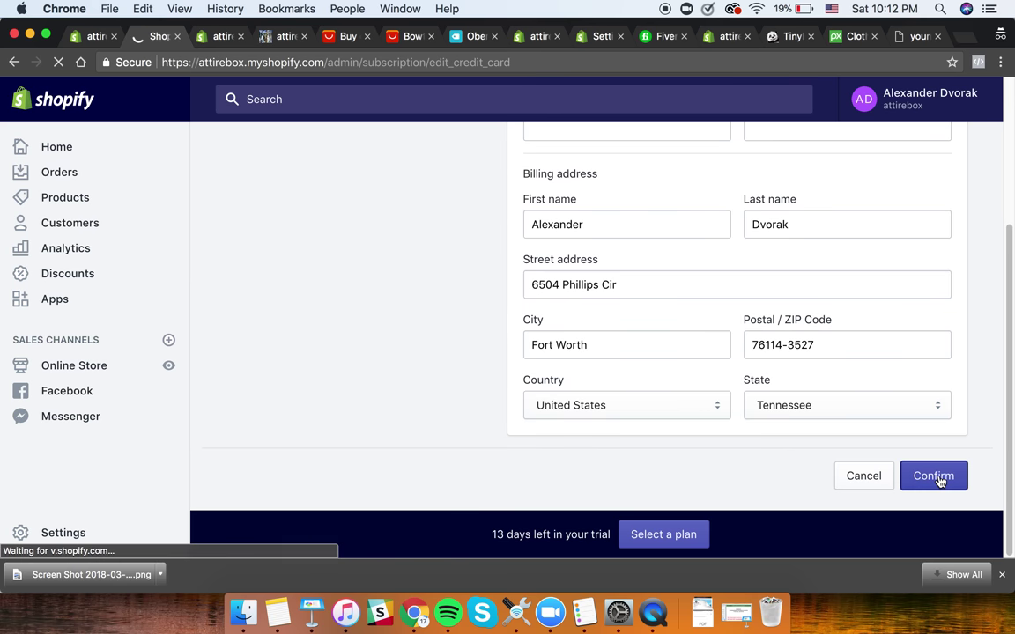
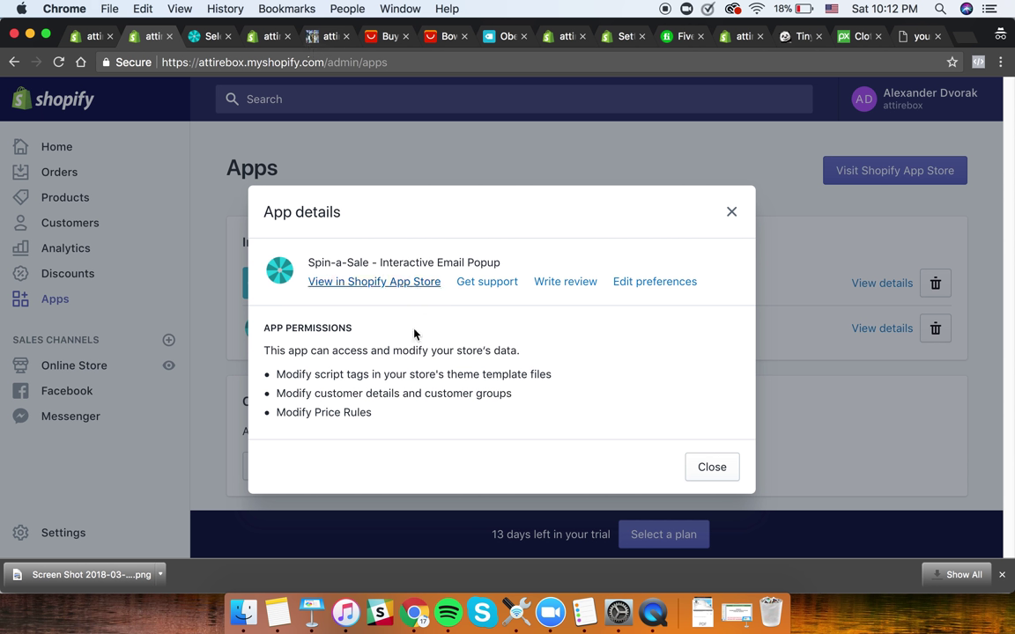
- Open Spin-a-Sale's App Store listing and view its screenshots of the prize wheel pop-up and backend
{"action": "left_click", "coordinate": [380, 283]}
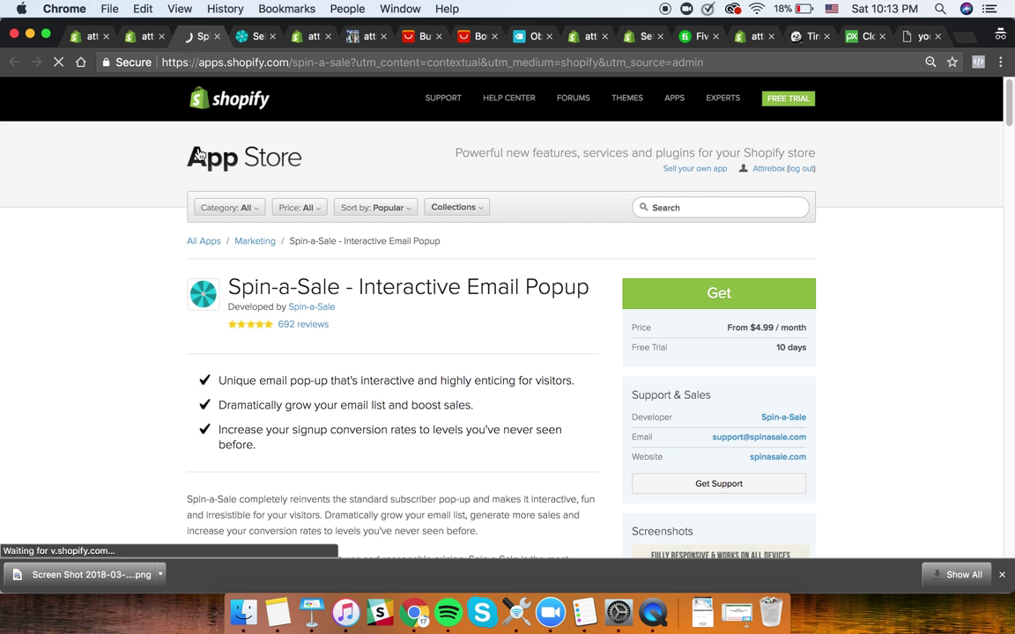
{"action": "scroll", "coordinate": [870, 390], "scroll_direction": "down", "scroll_amount": 5}
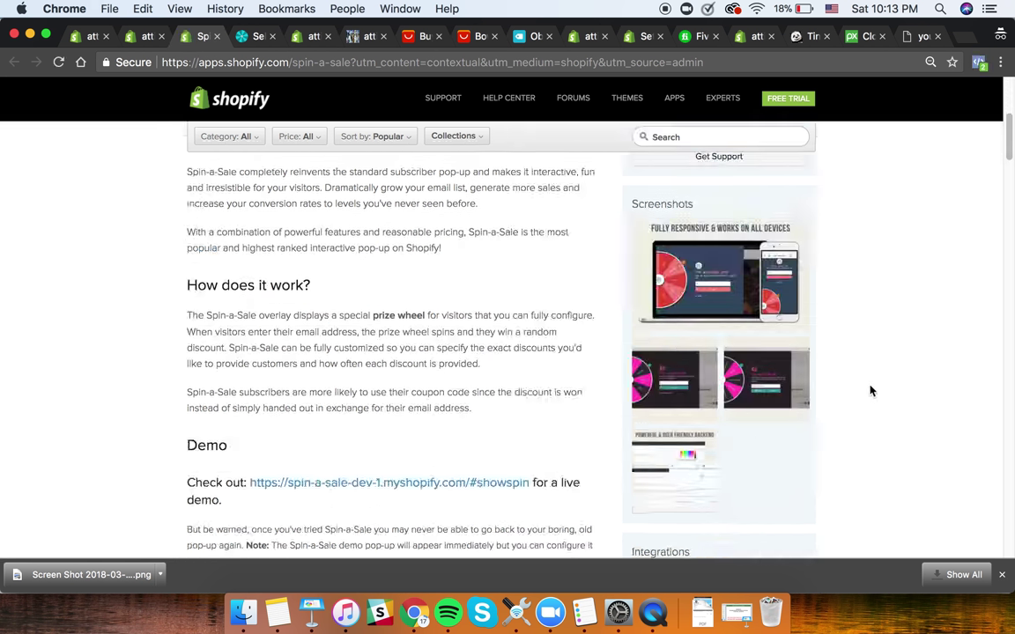
{"action": "left_click", "coordinate": [702, 287]}
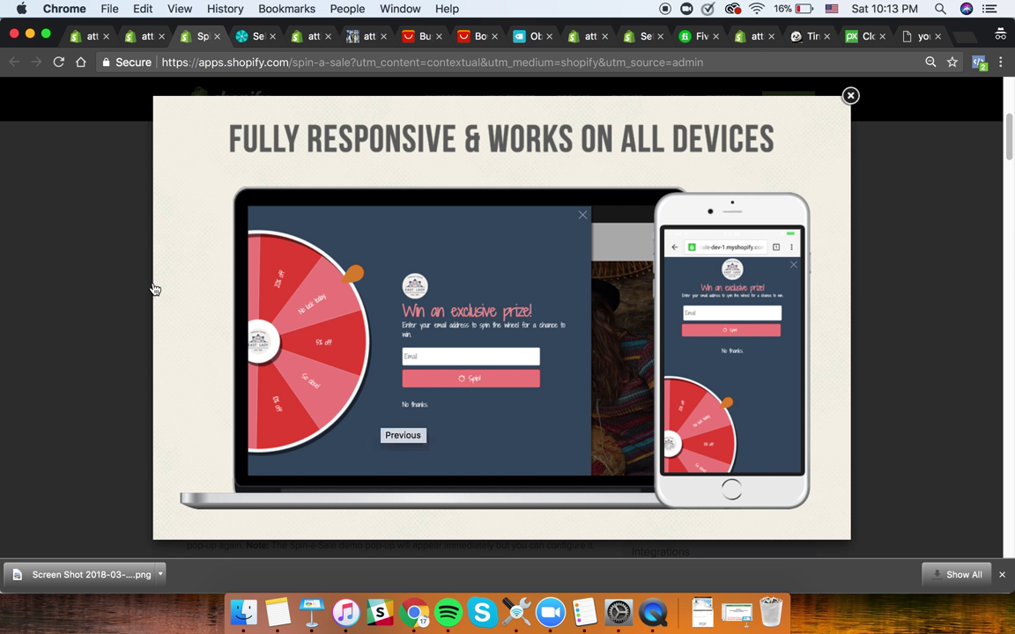
{"action": "left_click", "coordinate": [176, 318]}
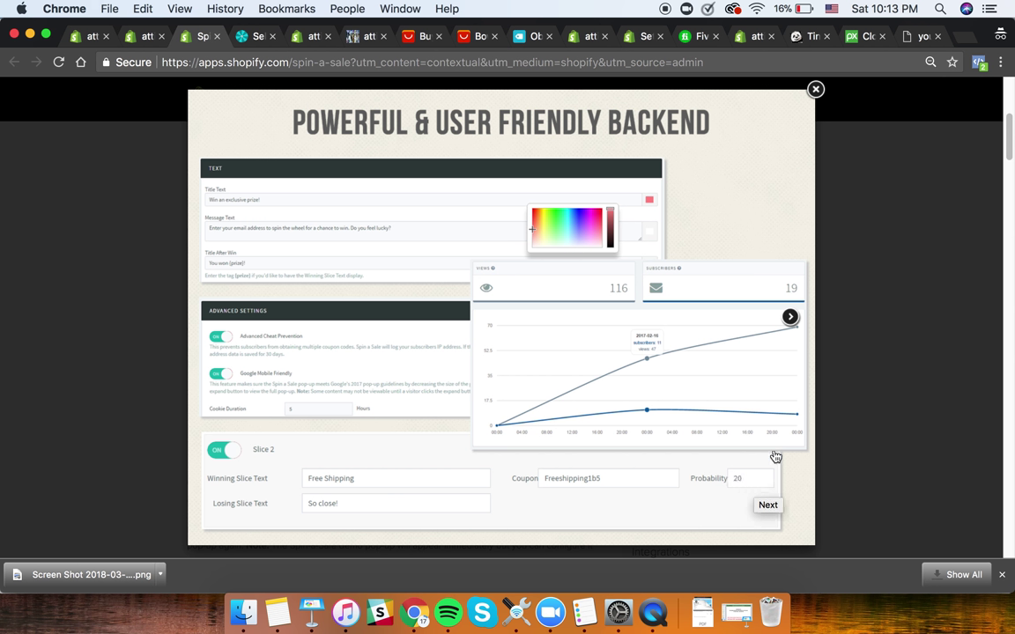
{"action": "left_click", "coordinate": [794, 322]}
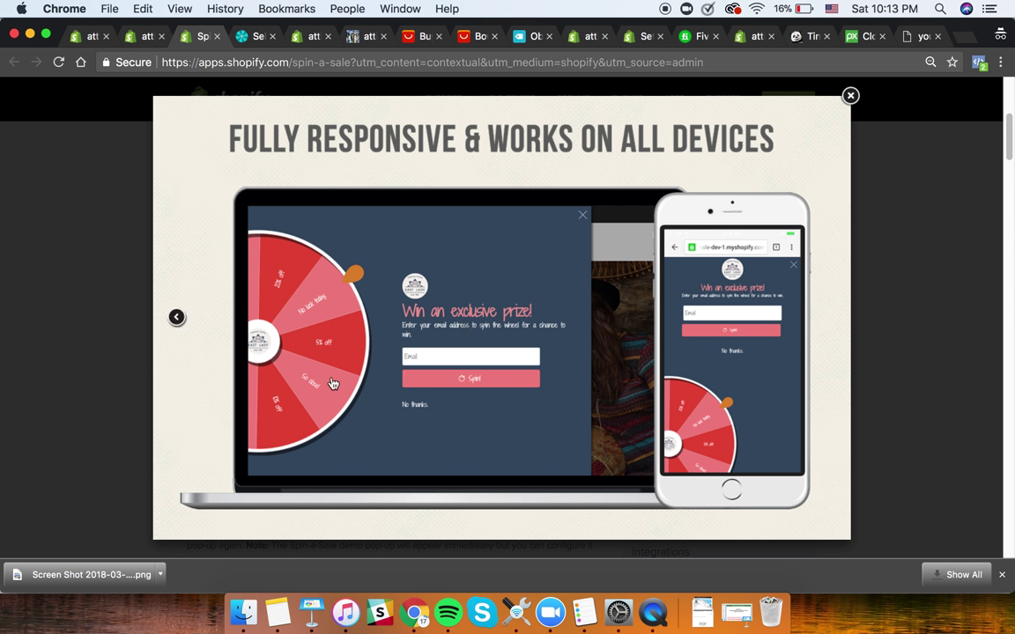
{"action": "left_click", "coordinate": [825, 317]}
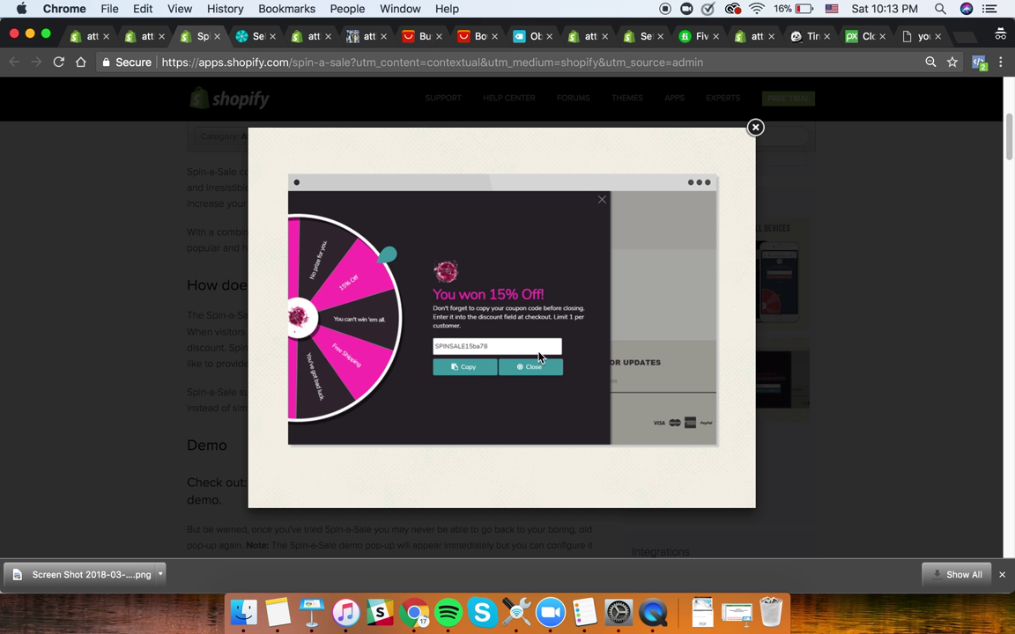
{"action": "mouse_move", "coordinate": [740, 320]}
{"action": "left_click", "coordinate": [731, 319]}
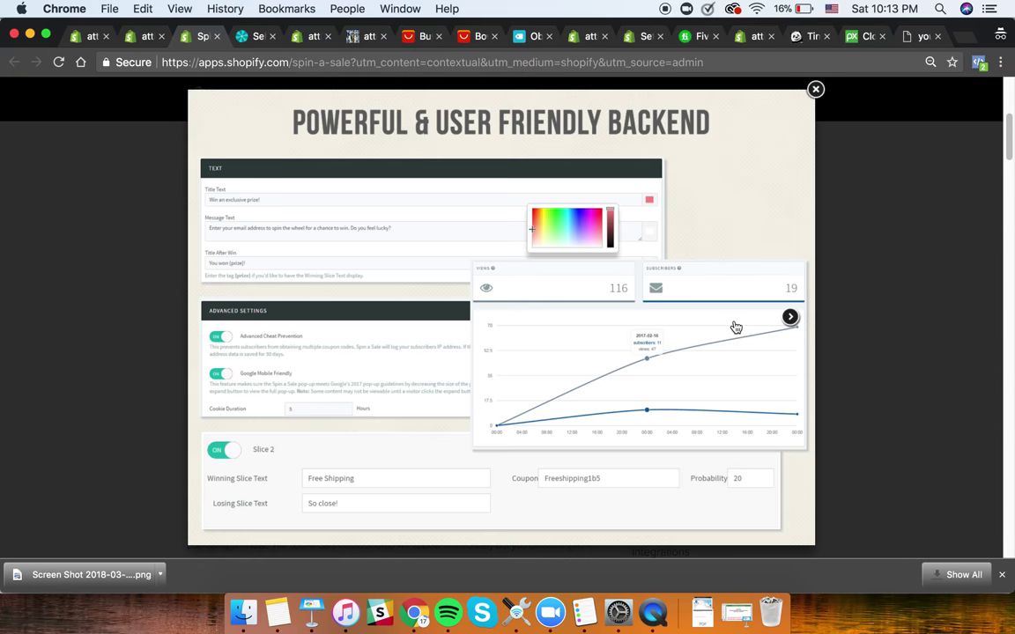
{"action": "left_click", "coordinate": [816, 91]}
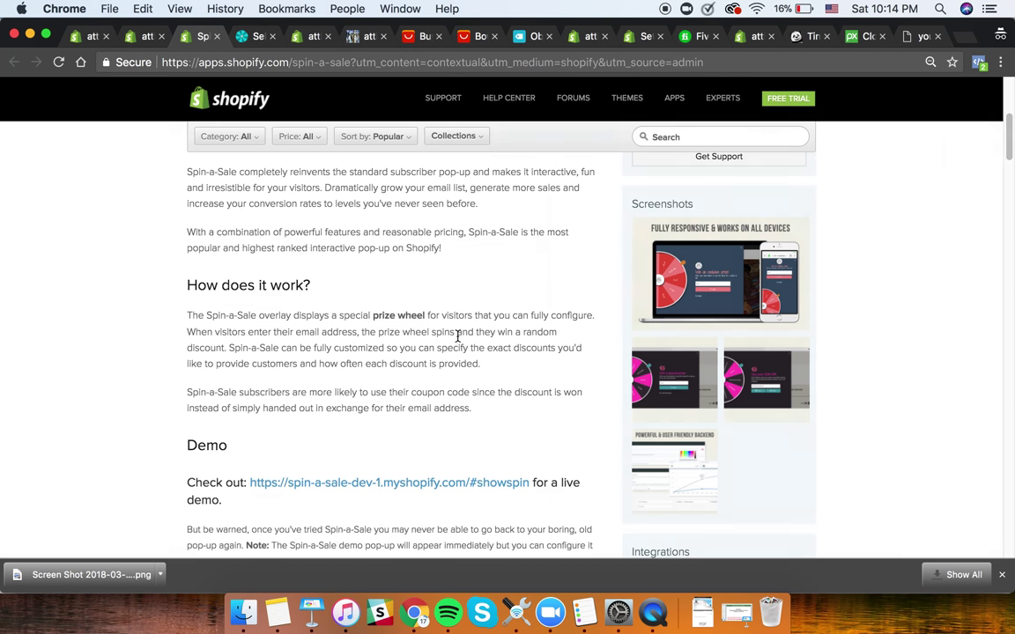
- Return to the admin, close the Spin-a-Sale app details and go to the admin's Home page
{"action": "left_click", "coordinate": [141, 36]}
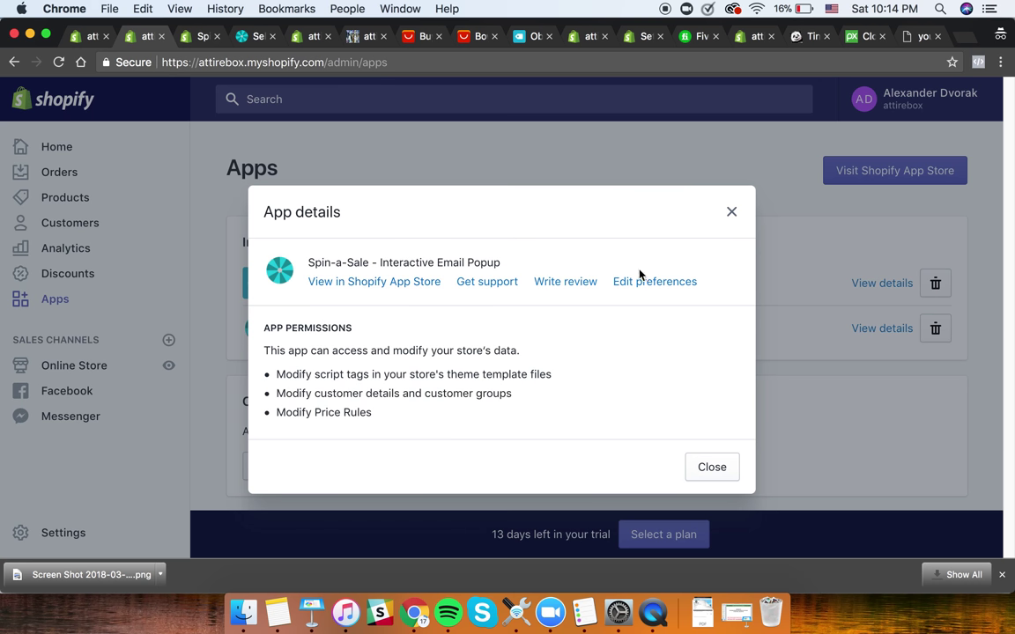
{"action": "left_click", "coordinate": [731, 211]}
{"action": "scroll", "coordinate": [423, 212], "scroll_direction": "down", "scroll_amount": 3}
{"action": "scroll", "coordinate": [420, 243], "scroll_direction": "up", "scroll_amount": 3}
{"action": "left_click", "coordinate": [50, 150]}
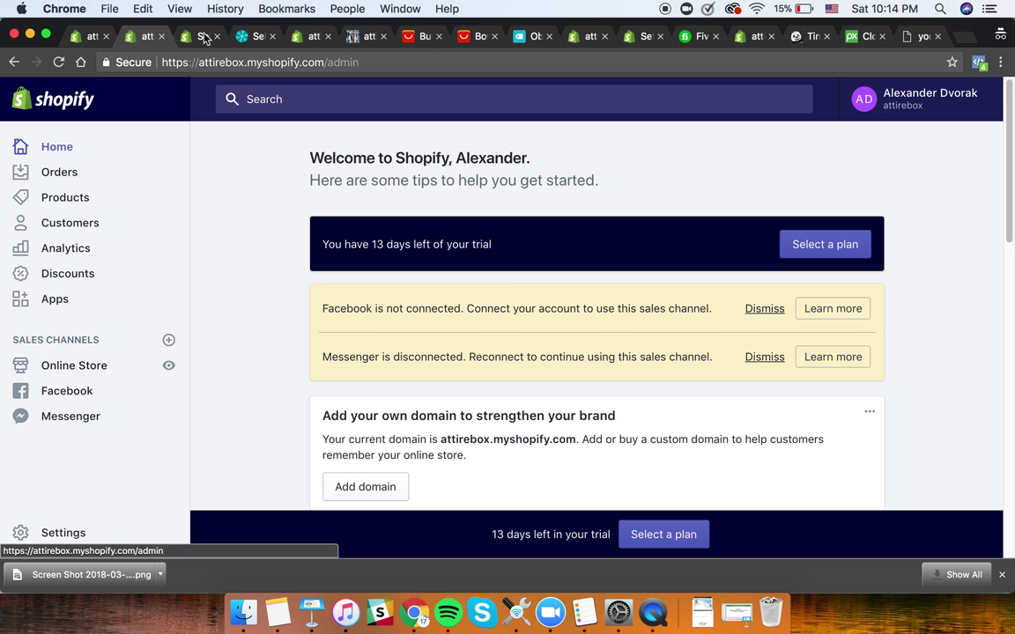
- Place the storefront tab beside the admin tab and review the whole home page, including the search option and featured product
{"action": "left_click_drag", "start_coordinate": [361, 46], "coordinate": [183, 40]}
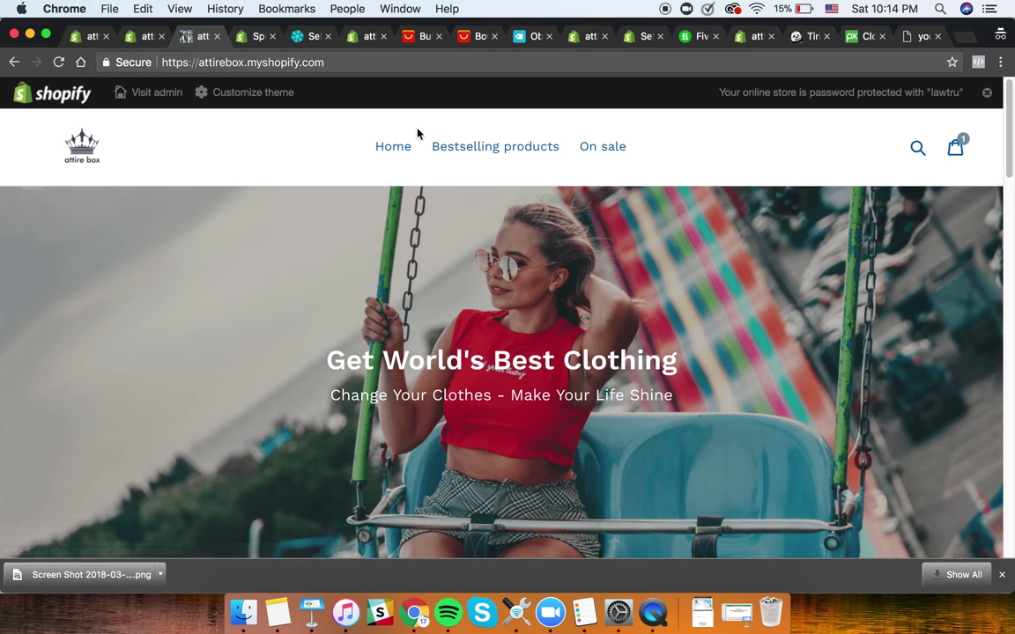
{"action": "left_click", "coordinate": [918, 147]}
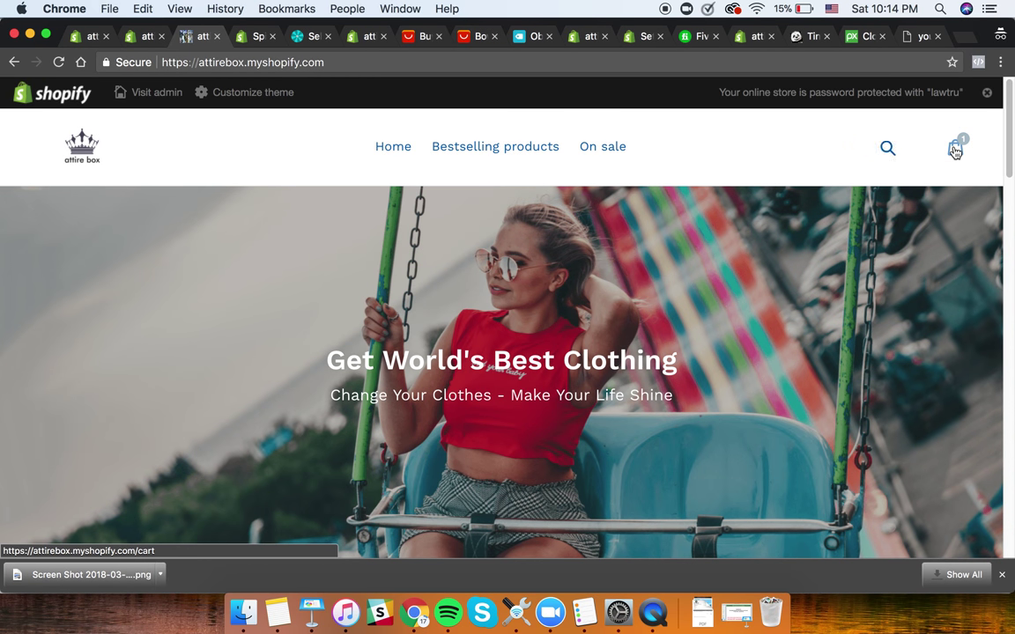
{"action": "scroll", "coordinate": [541, 302], "scroll_direction": "down", "scroll_amount": 15}
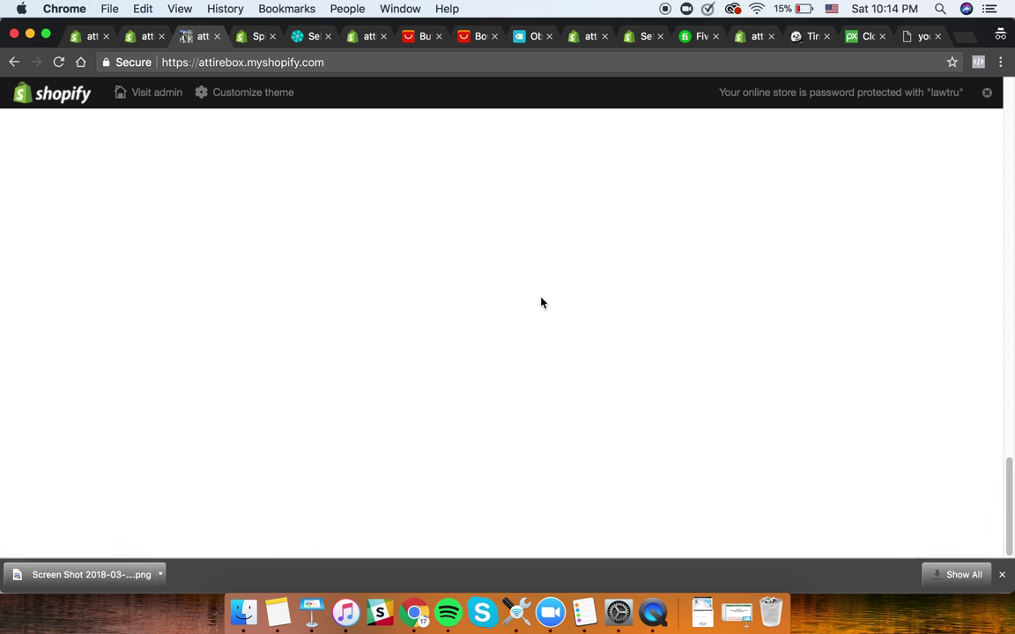
{"action": "scroll", "coordinate": [552, 244], "scroll_direction": "up", "scroll_amount": 15}
{"action": "scroll", "coordinate": [642, 219], "scroll_direction": "down", "scroll_amount": 15}
{"action": "scroll", "coordinate": [597, 256], "scroll_direction": "up", "scroll_amount": 15}
{"action": "scroll", "coordinate": [544, 256], "scroll_direction": "down", "scroll_amount": 15}
{"action": "scroll", "coordinate": [512, 245], "scroll_direction": "up", "scroll_amount": 15}
{"action": "scroll", "coordinate": [546, 274], "scroll_direction": "down", "scroll_amount": 15}
{"action": "scroll", "coordinate": [277, 233], "scroll_direction": "up", "scroll_amount": 5}
{"action": "scroll", "coordinate": [235, 420], "scroll_direction": "down", "scroll_amount": 5}
{"action": "scroll", "coordinate": [252, 367], "scroll_direction": "up", "scroll_amount": 5}
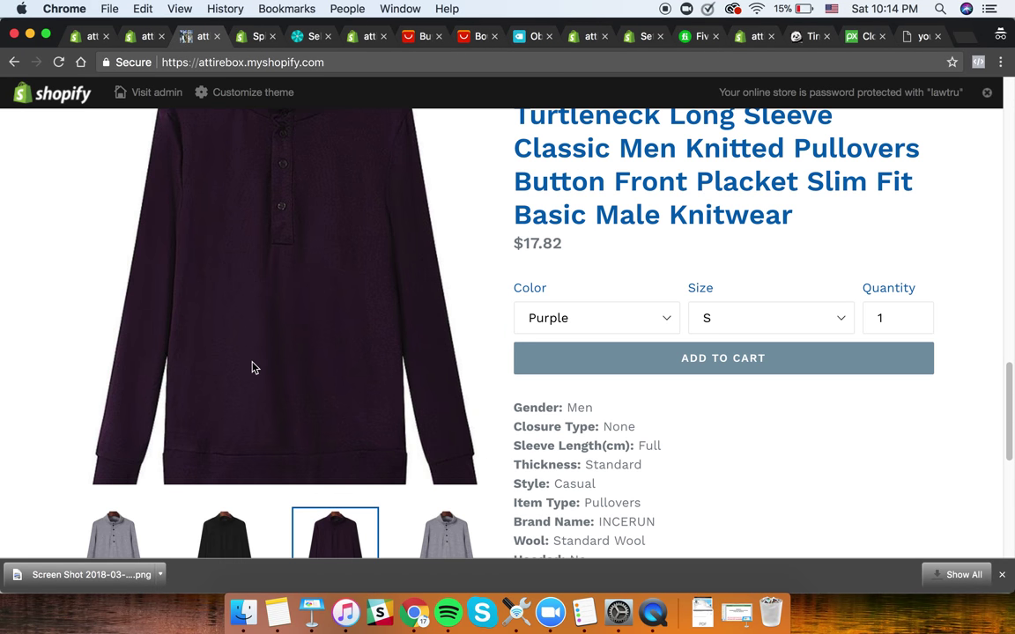
{"action": "scroll", "coordinate": [252, 368], "scroll_direction": "down", "scroll_amount": 3}
{"action": "left_click", "coordinate": [212, 352]}
{"action": "scroll", "coordinate": [283, 297], "scroll_direction": "up", "scroll_amount": 15}
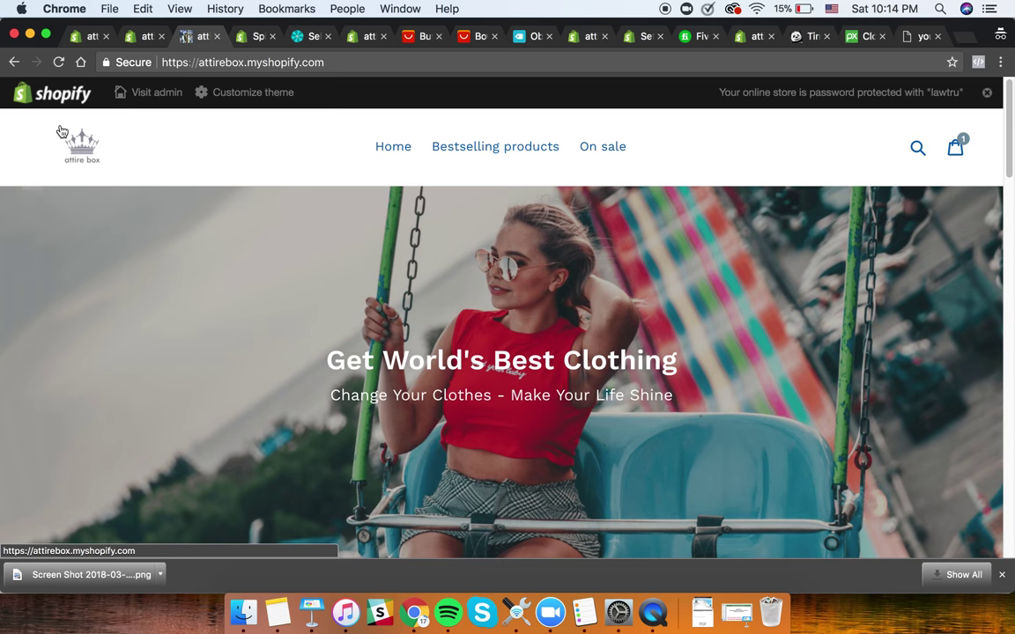
- Reload the storefront home page through the store logo, check it down to the footer, and return to the admin
{"action": "left_click", "coordinate": [78, 142]}
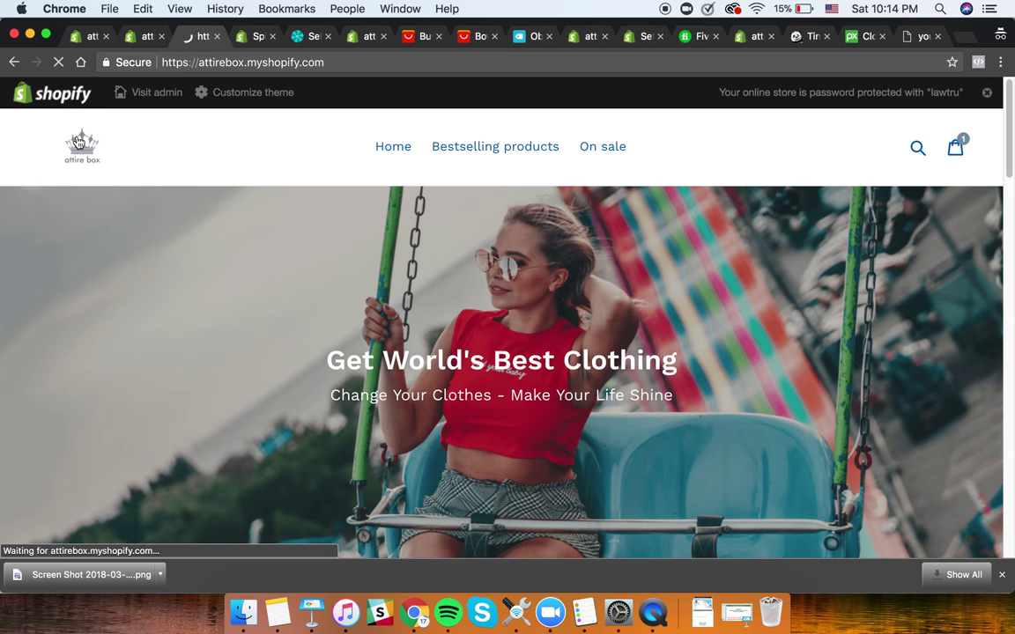
{"action": "scroll", "coordinate": [478, 220], "scroll_direction": "down", "scroll_amount": 15}
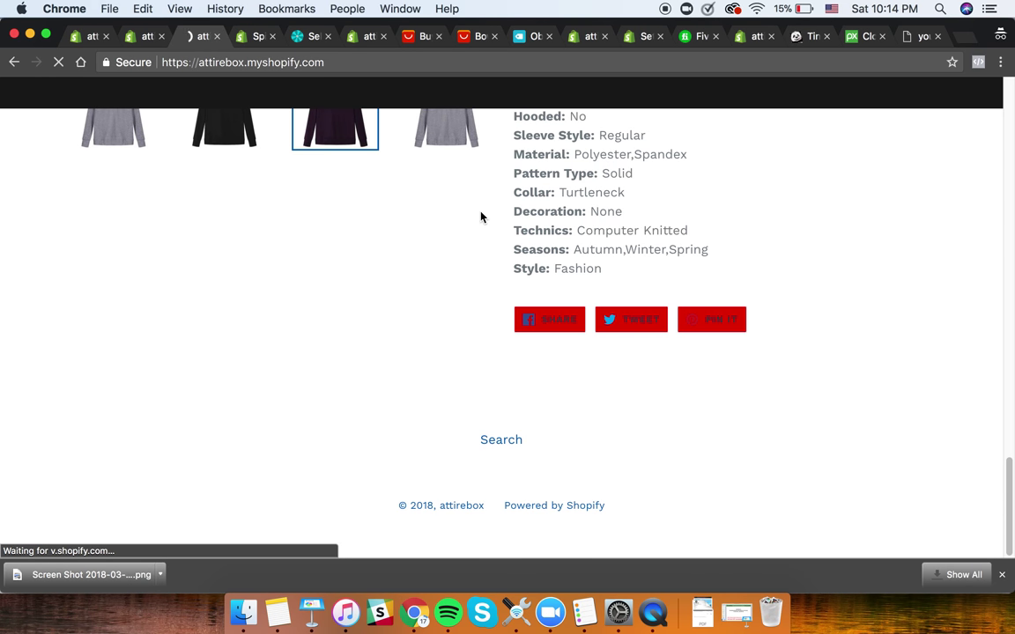
{"action": "scroll", "coordinate": [446, 401], "scroll_direction": "up", "scroll_amount": 10}
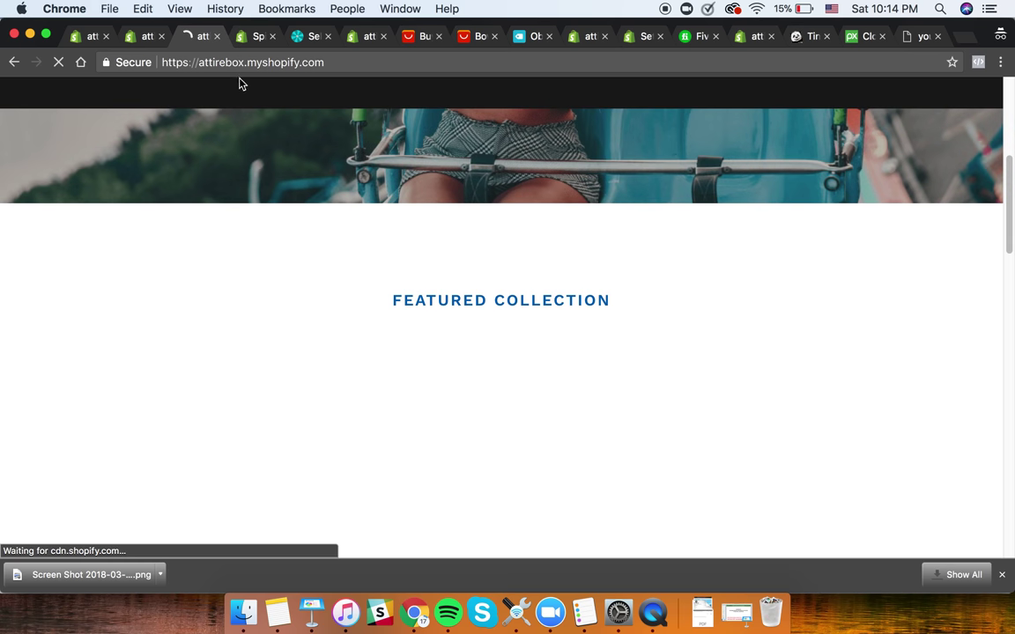
{"action": "scroll", "coordinate": [577, 503], "scroll_direction": "down", "scroll_amount": 10}
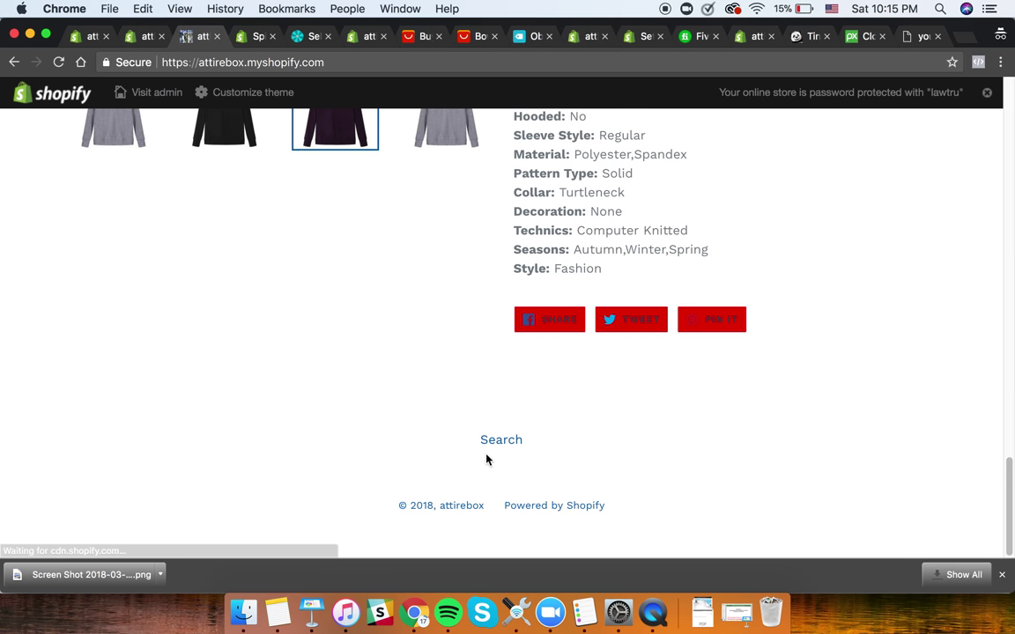
{"action": "left_click", "coordinate": [141, 36]}
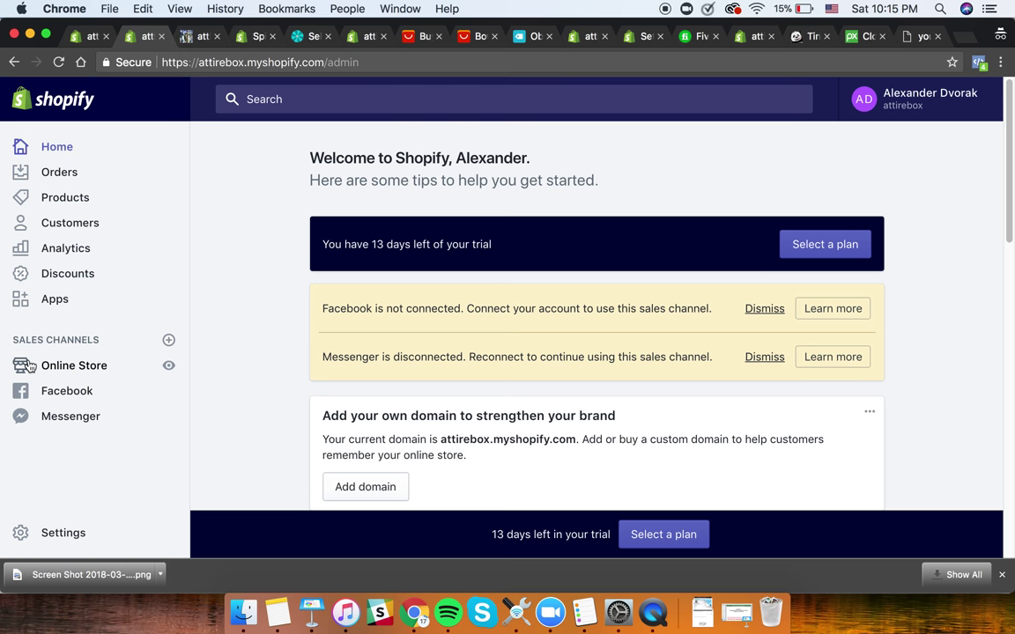
- Open the Debut theme's customization editor from the online store's themes and bring up its Footer section settings
{"action": "left_click", "coordinate": [94, 374]}
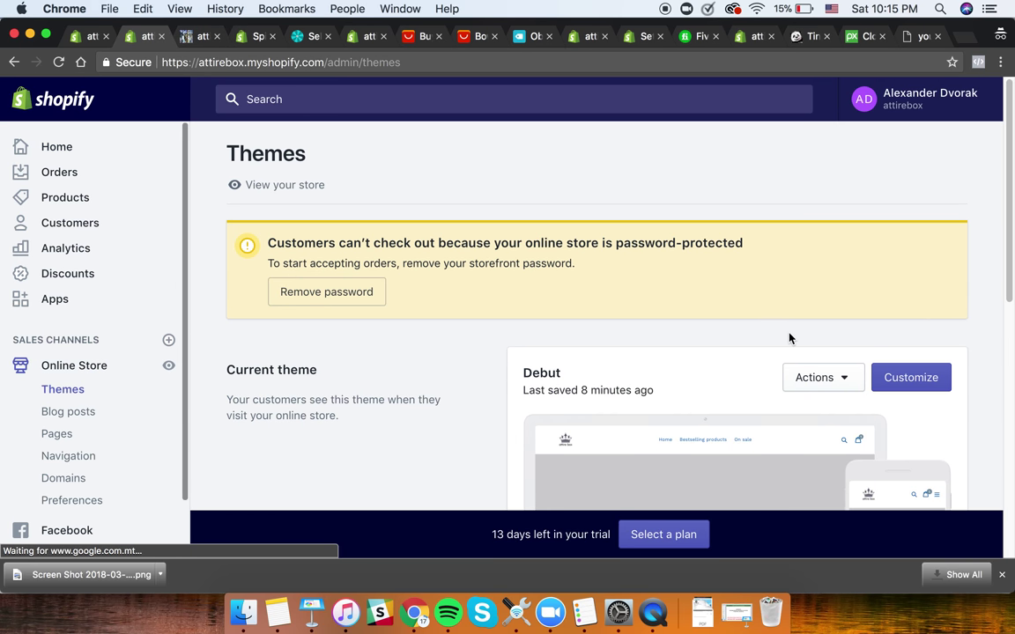
{"action": "scroll", "coordinate": [790, 329], "scroll_direction": "down", "scroll_amount": 10}
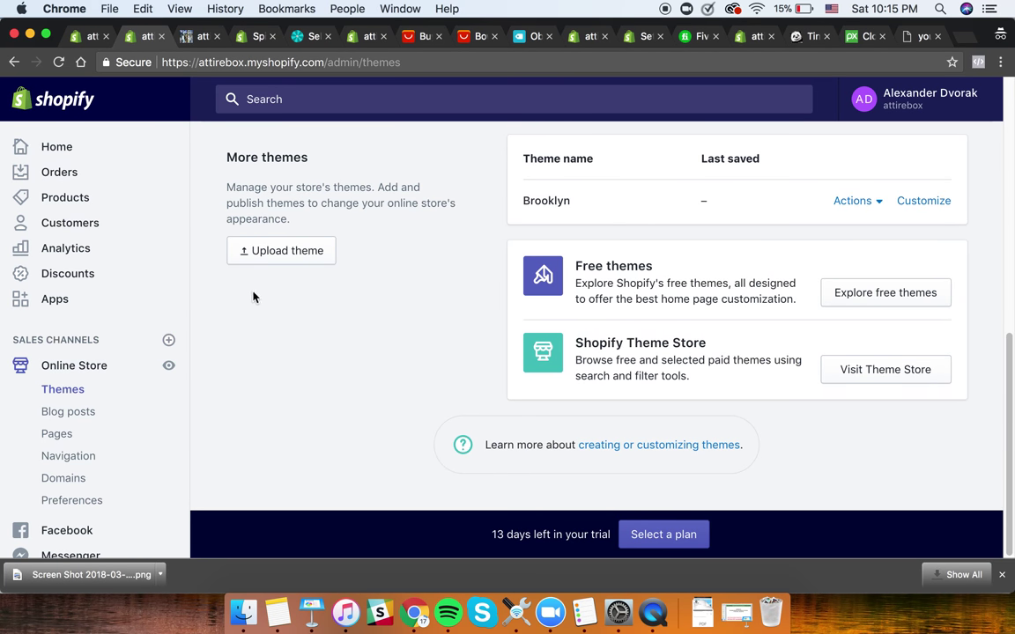
{"action": "scroll", "coordinate": [793, 318], "scroll_direction": "up", "scroll_amount": 4}
{"action": "scroll", "coordinate": [890, 325], "scroll_direction": "up", "scroll_amount": 6}
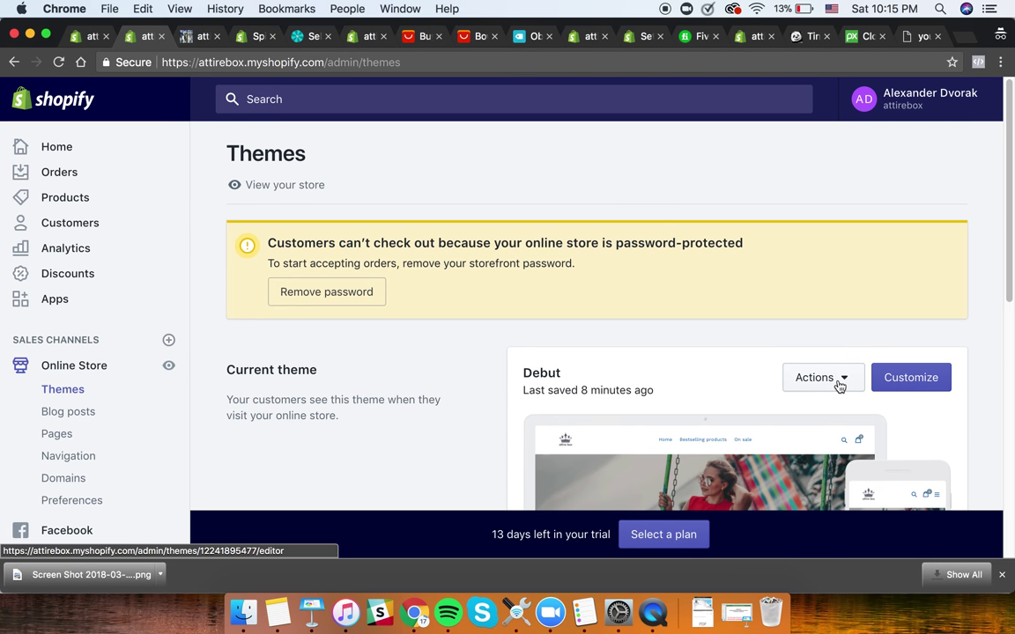
{"action": "left_click", "coordinate": [922, 380]}
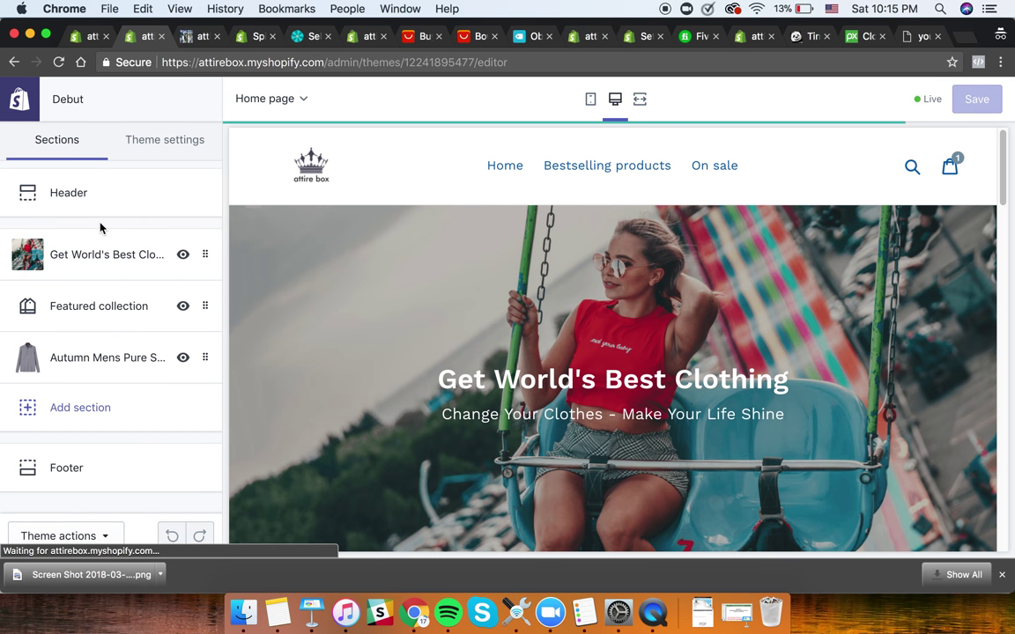
{"action": "left_click", "coordinate": [86, 473]}
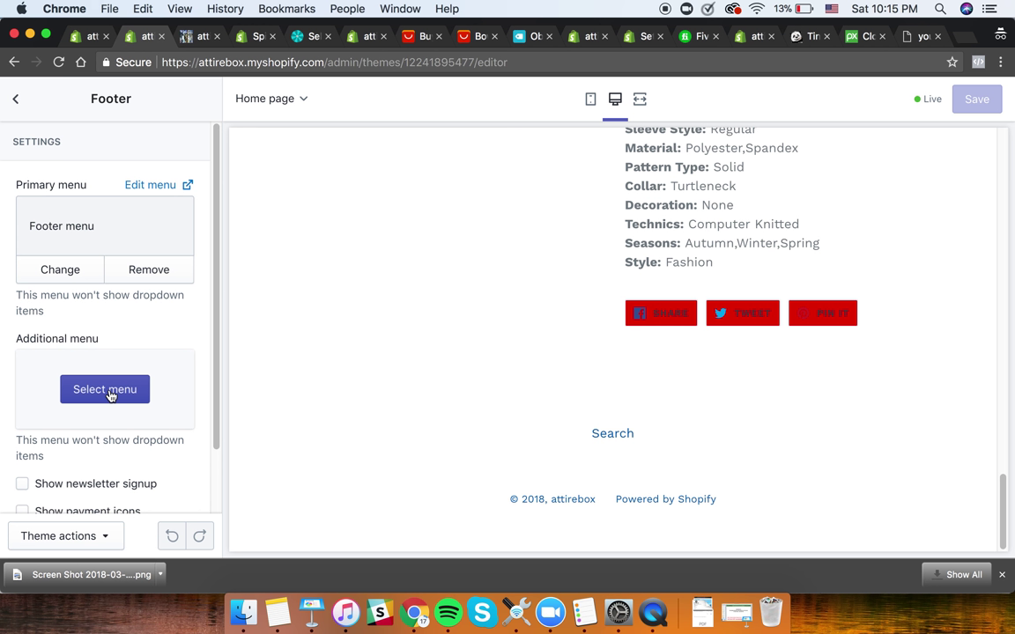
- Assign the Footer menu as the footer's additional menu and the Main menu as its primary menu
{"action": "left_click", "coordinate": [120, 390]}
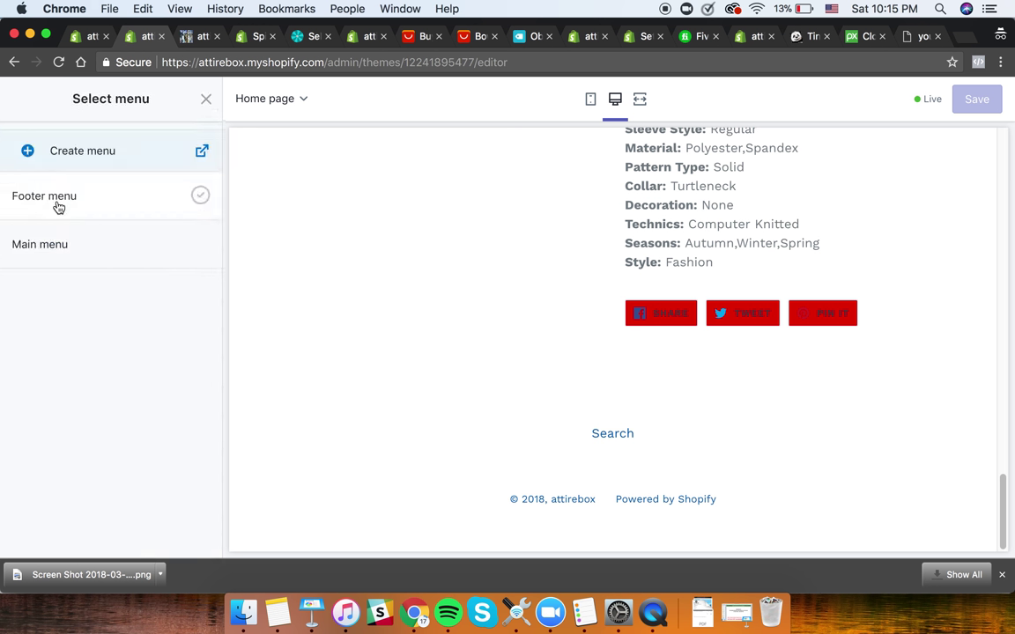
{"action": "left_click", "coordinate": [58, 206]}
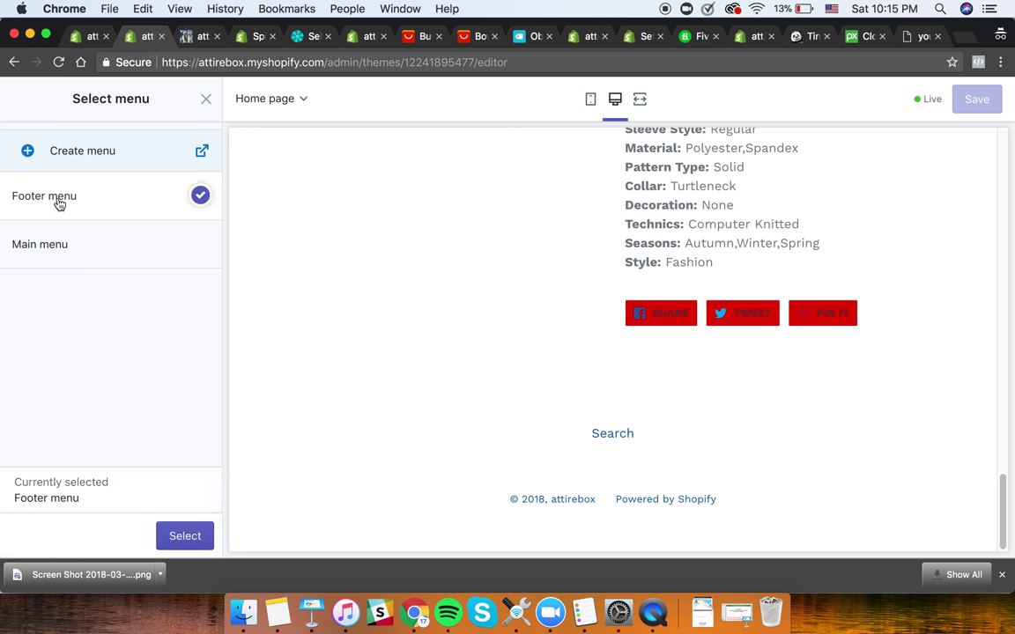
{"action": "left_click", "coordinate": [185, 538]}
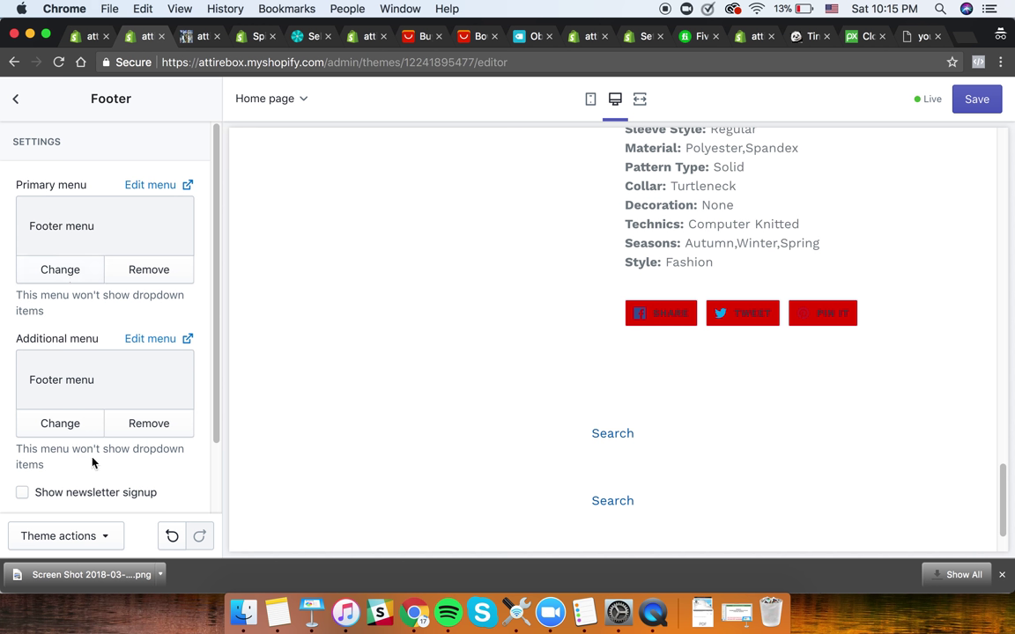
{"action": "left_click", "coordinate": [78, 272]}
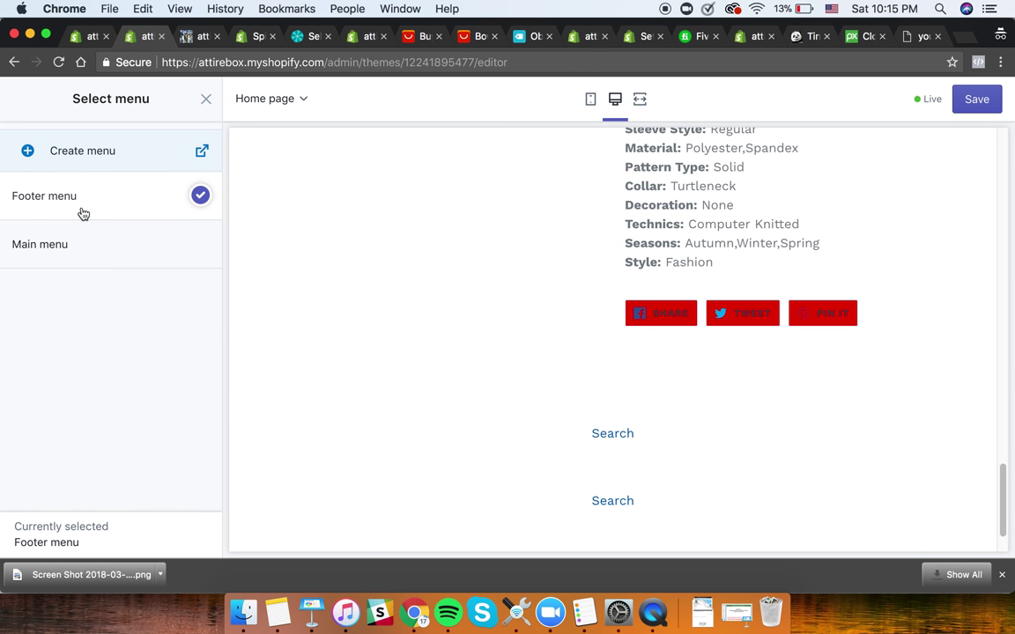
{"action": "left_click", "coordinate": [89, 240]}
{"action": "left_click", "coordinate": [185, 536]}
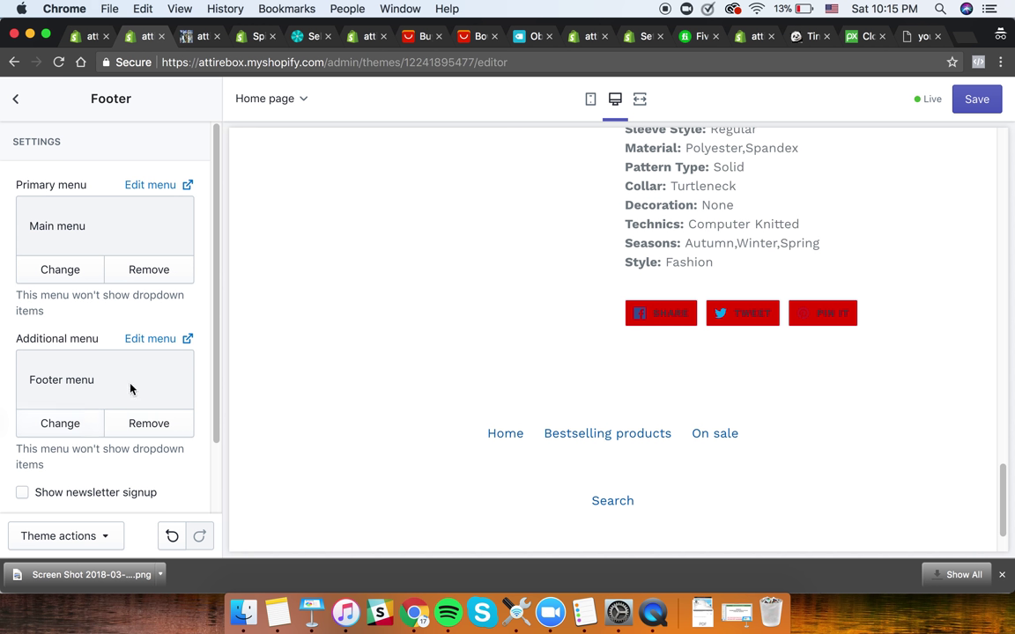
- Open the footer's additional menu for editing and compare its items with the footer on the storefront
{"action": "left_click", "coordinate": [166, 343]}
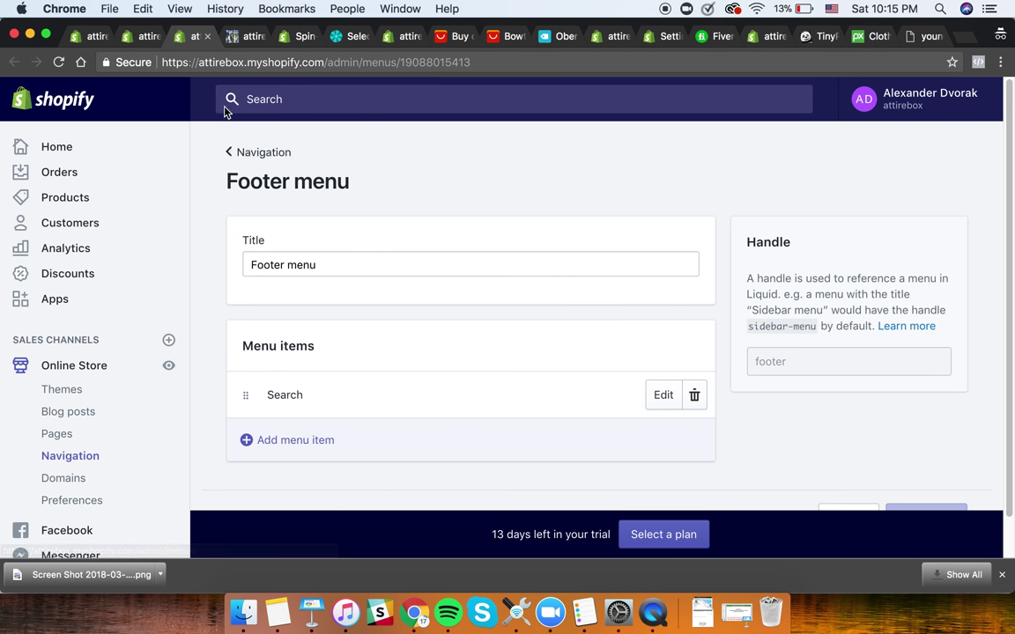
{"action": "left_click", "coordinate": [228, 33]}
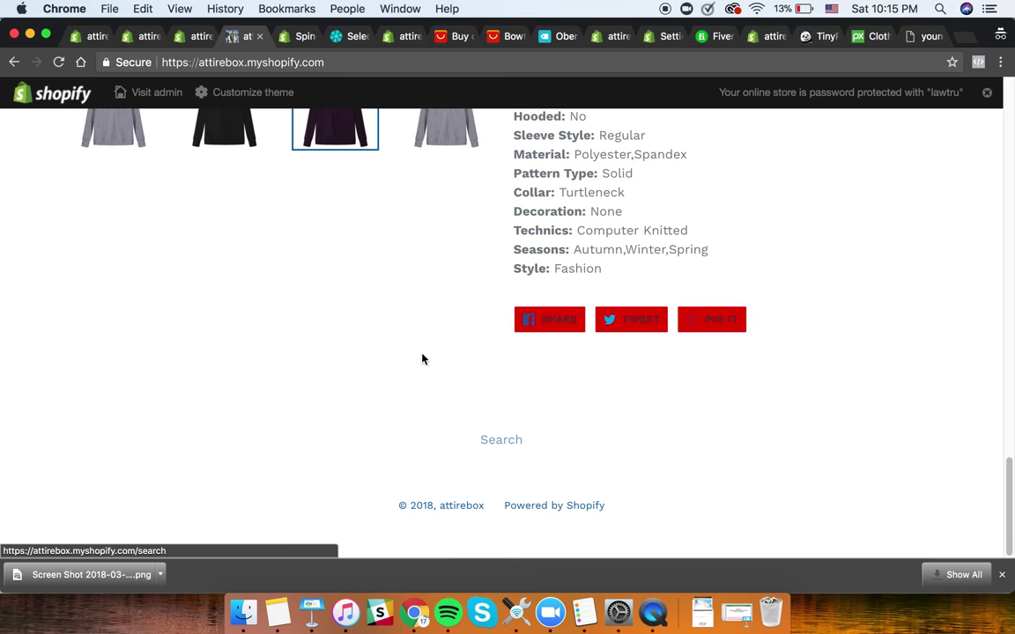
{"action": "left_click", "coordinate": [162, 35]}
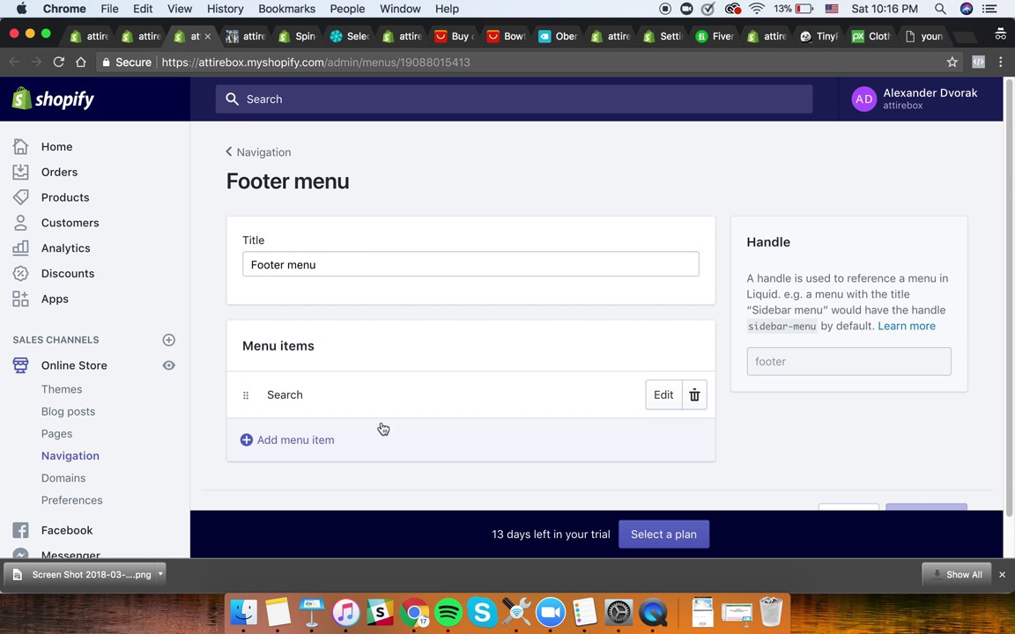
- Try to add a Footer menu item by searching the link targets for "ref" and "term", and cancel it
{"action": "left_click", "coordinate": [322, 441]}
{"action": "left_click", "coordinate": [344, 317]}
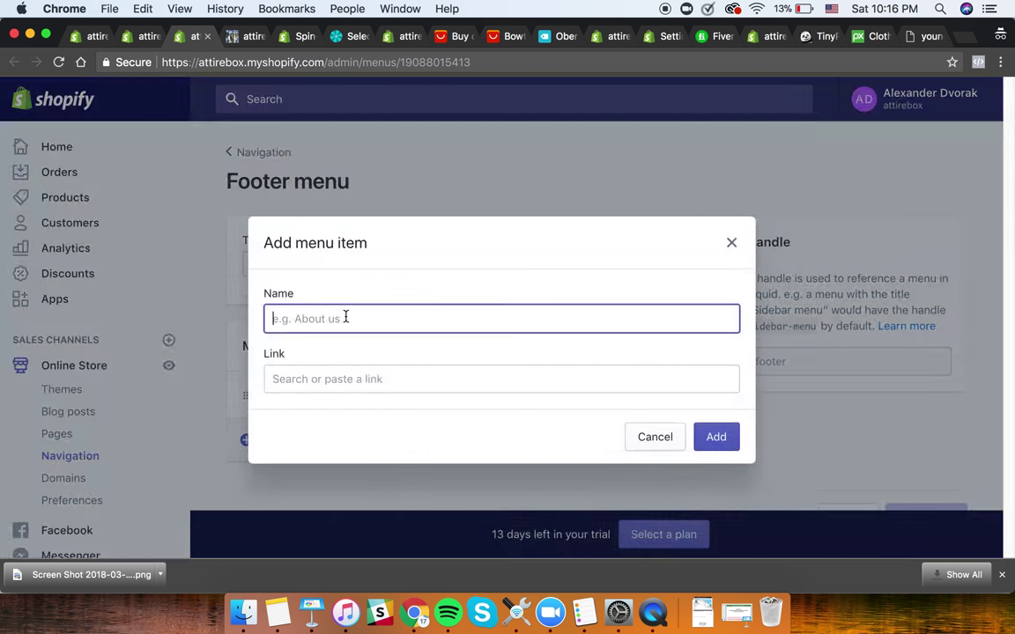
{"action": "left_click", "coordinate": [344, 378]}
{"action": "type", "text": "ref"}
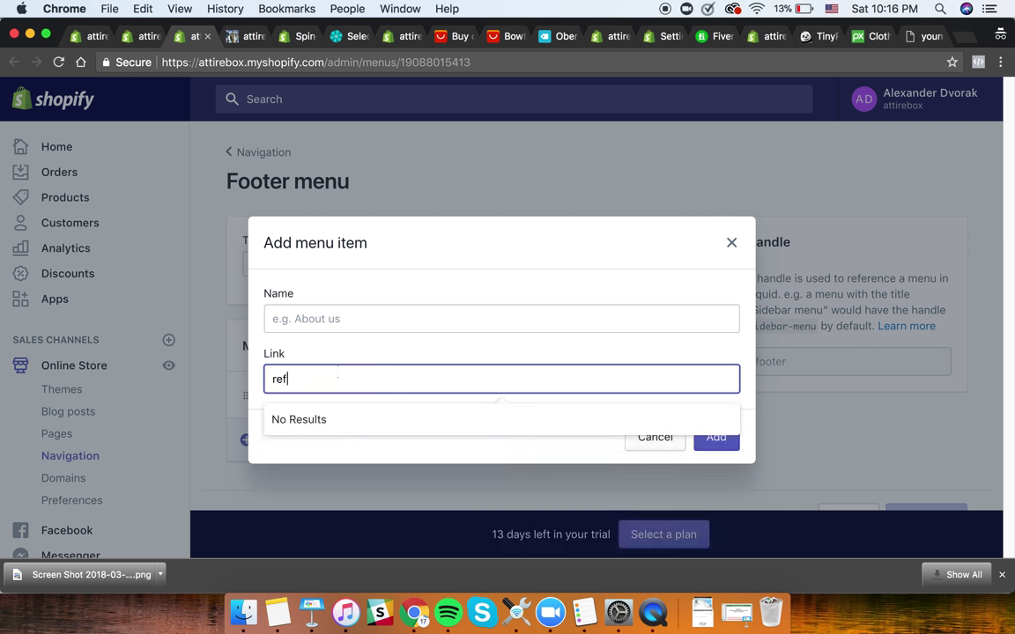
{"action": "key", "text": "BackSpace"}
{"action": "key", "text": "BackSpace"}
{"action": "key", "text": "BackSpace"}
{"action": "type", "text": "term"}
{"action": "left_click", "coordinate": [369, 345]}
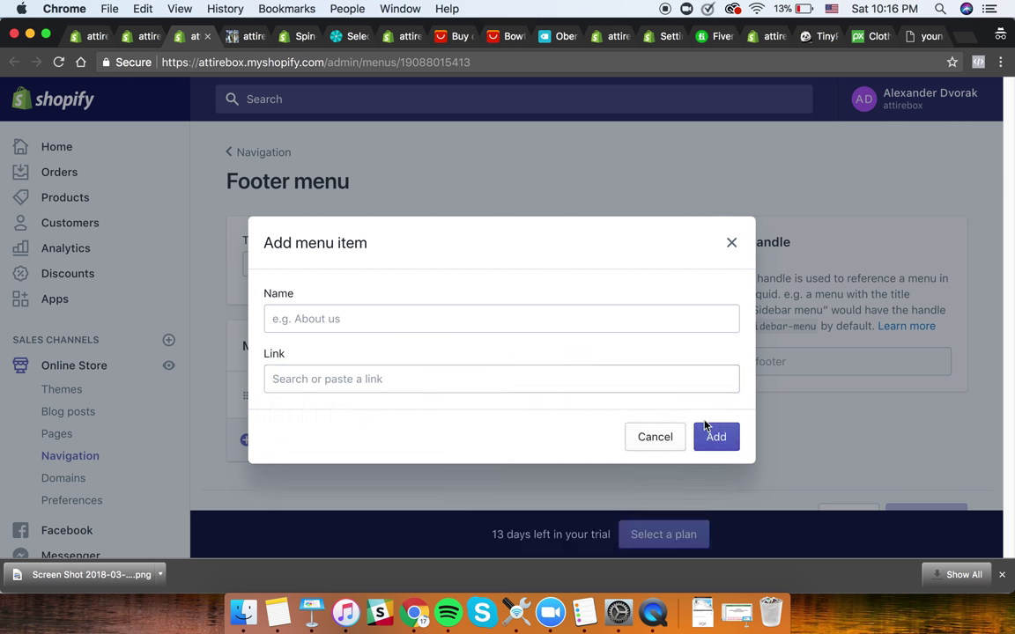
{"action": "left_click", "coordinate": [655, 437]}
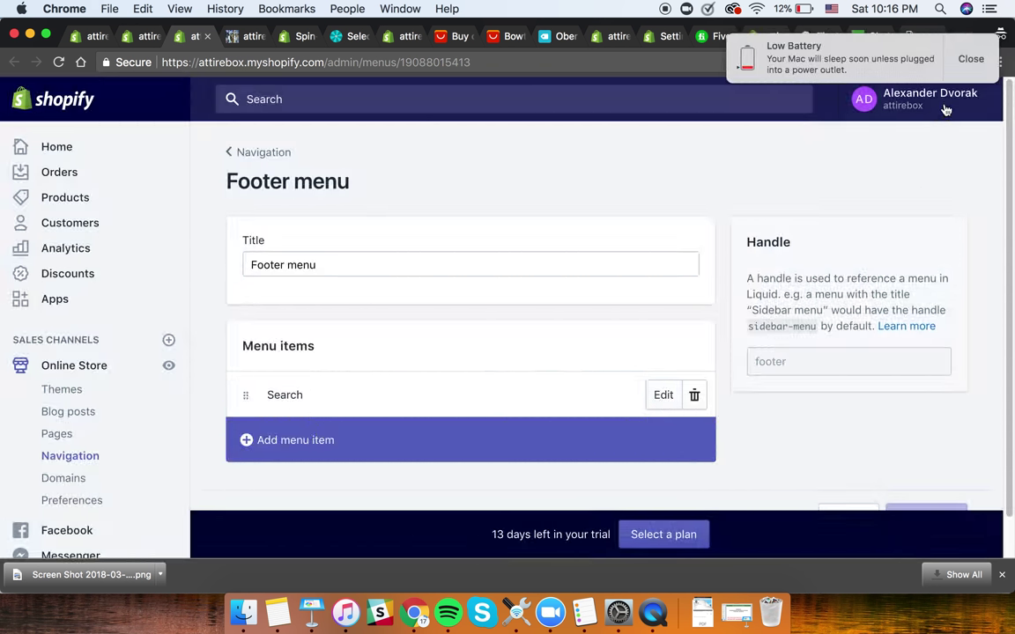
{"action": "left_click", "coordinate": [959, 64]}
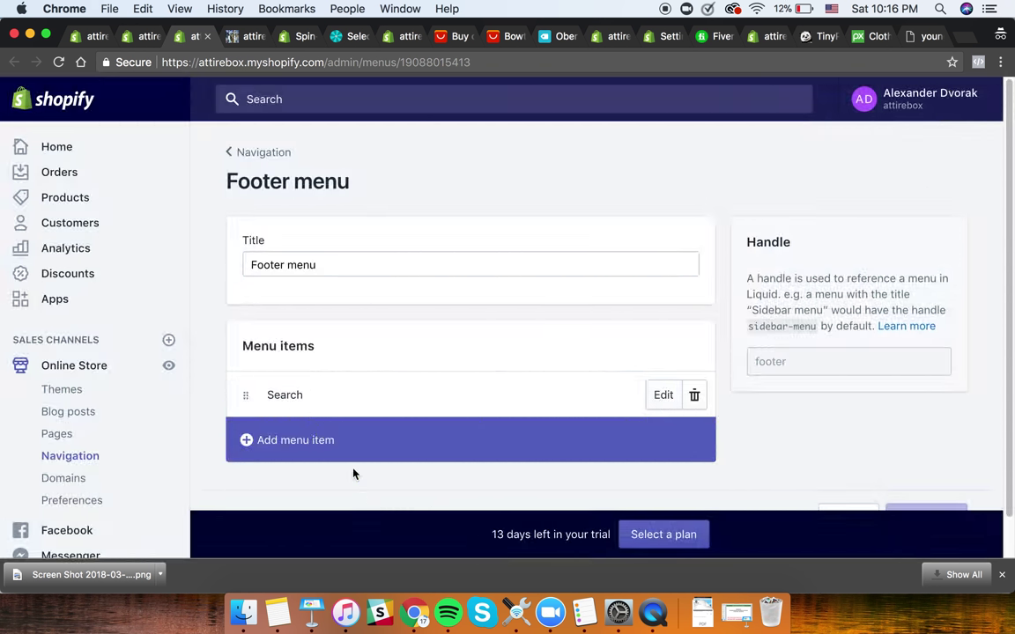
- Try to link a new Footer menu item to a page by browsing Pages and searching for "page", and close the dialog
{"action": "left_click", "coordinate": [245, 455]}
{"action": "left_click", "coordinate": [344, 375]}
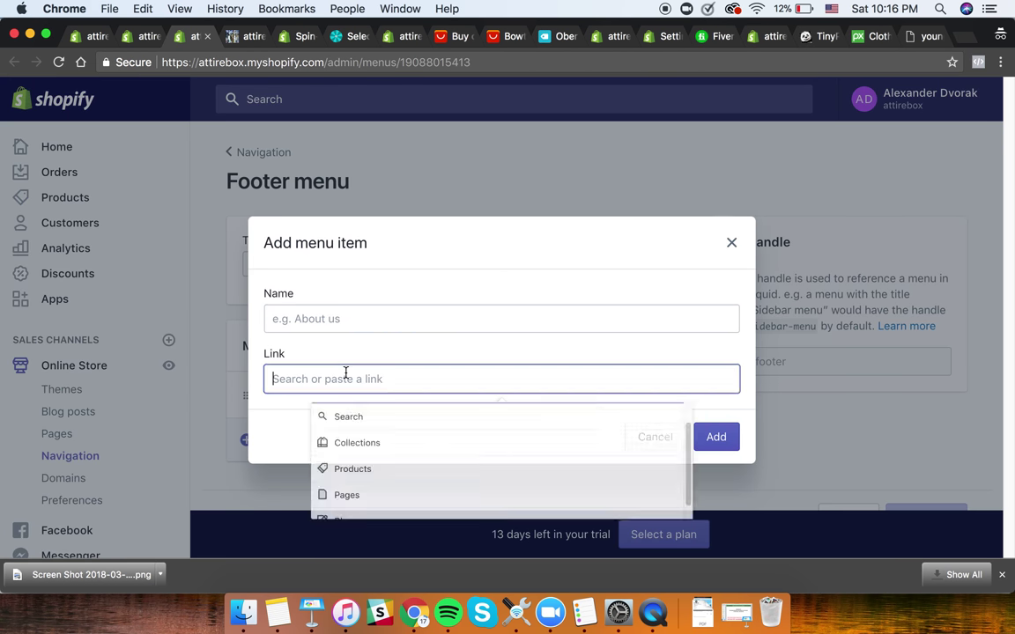
{"action": "scroll", "coordinate": [368, 499], "scroll_direction": "down", "scroll_amount": 2}
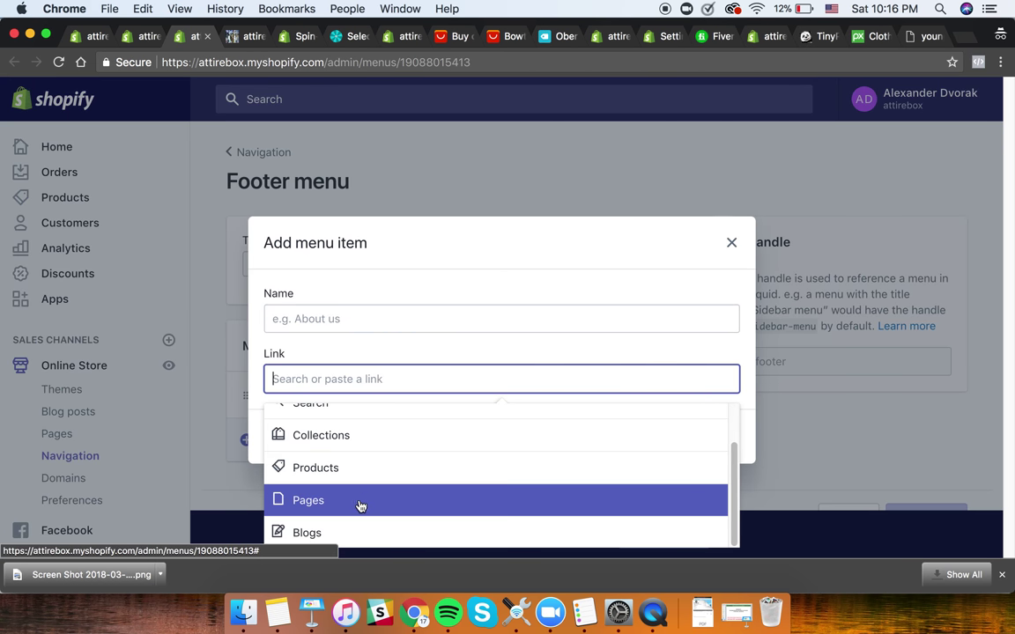
{"action": "left_click", "coordinate": [359, 504]}
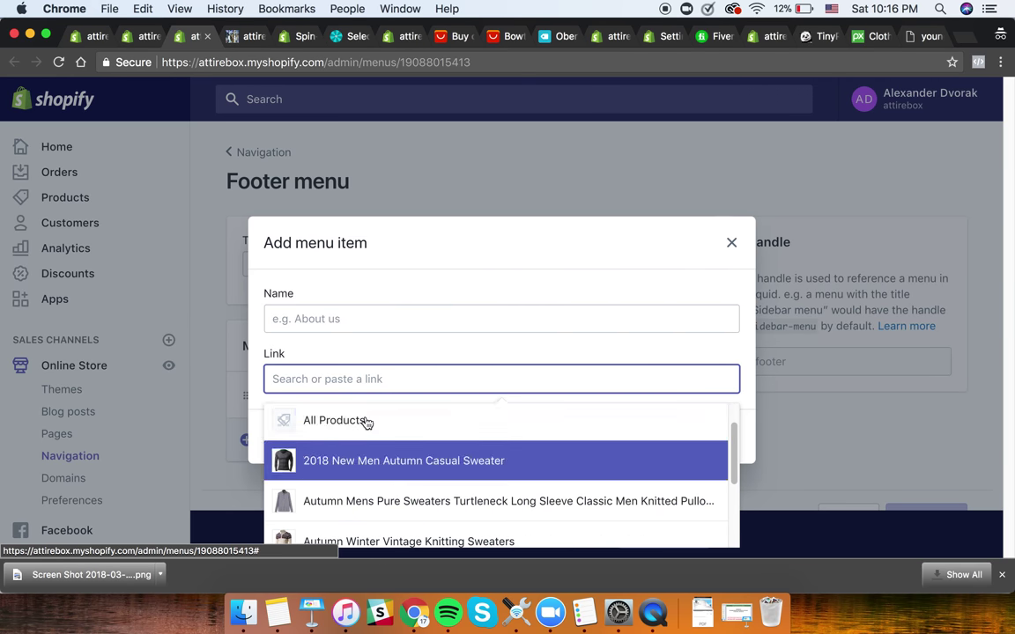
{"action": "scroll", "coordinate": [282, 423], "scroll_direction": "up", "scroll_amount": 1}
{"action": "left_click", "coordinate": [274, 422]}
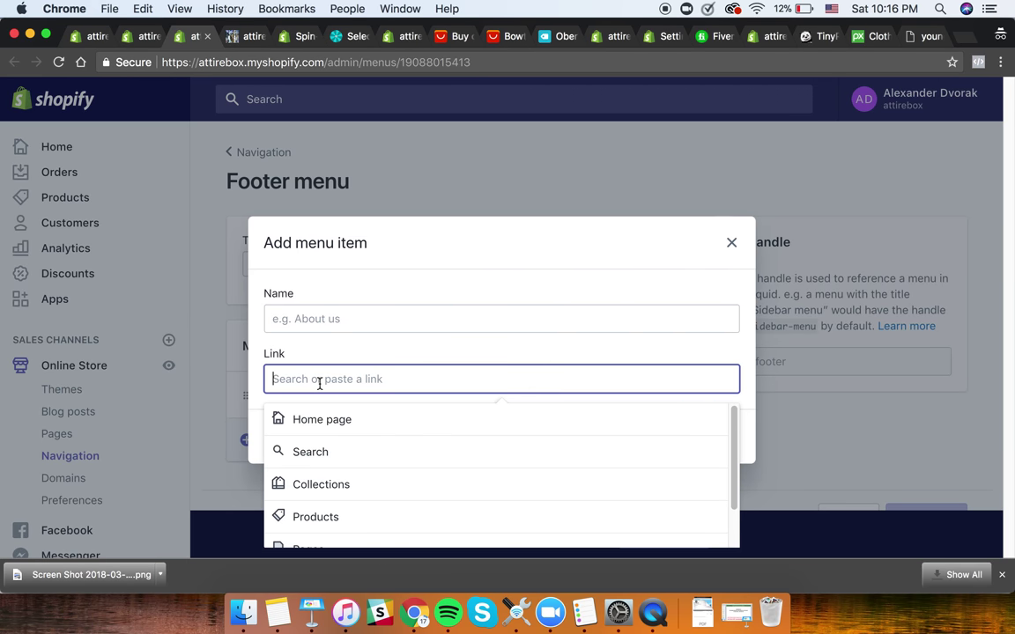
{"action": "type", "text": "page"}
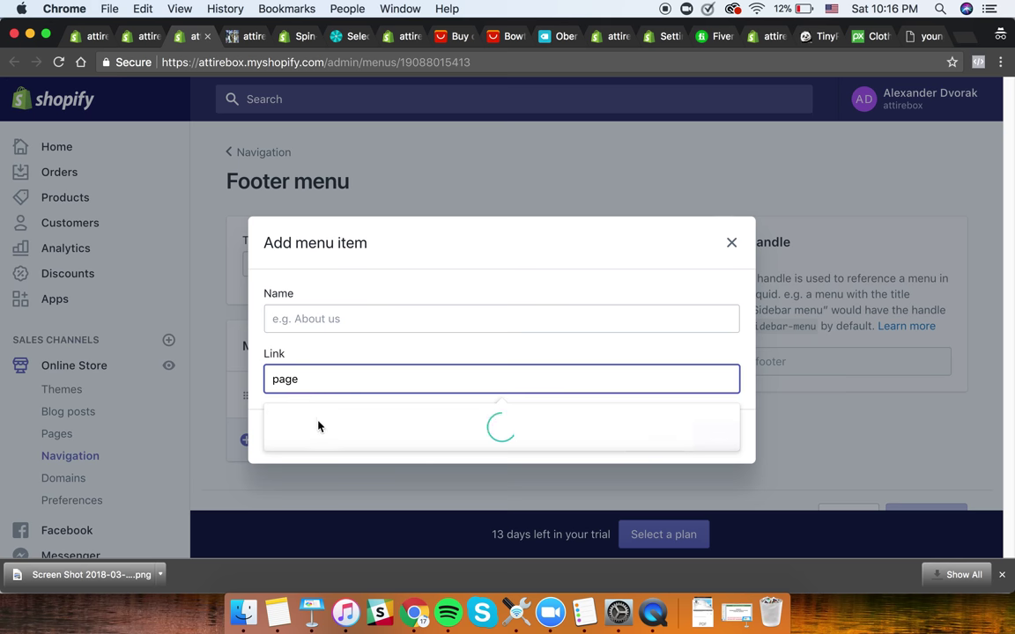
{"action": "key", "text": "BackSpace"}
{"action": "key", "text": "BackSpace"}
{"action": "key", "text": "BackSpace"}
{"action": "scroll", "coordinate": [344, 512], "scroll_direction": "down", "scroll_amount": 1}
{"action": "left_click", "coordinate": [340, 525]}
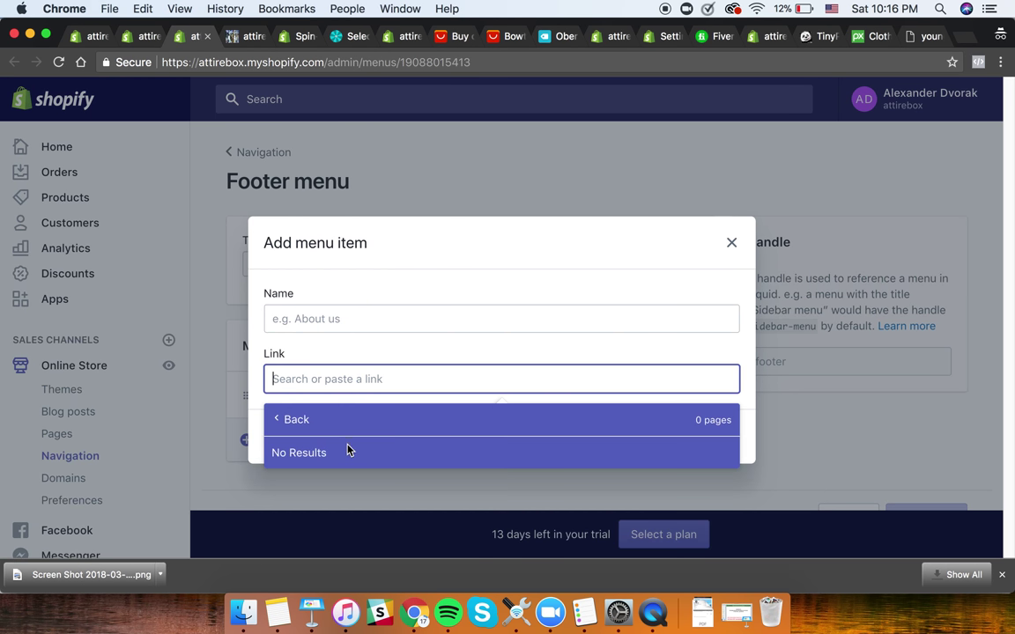
{"action": "left_click", "coordinate": [731, 242]}
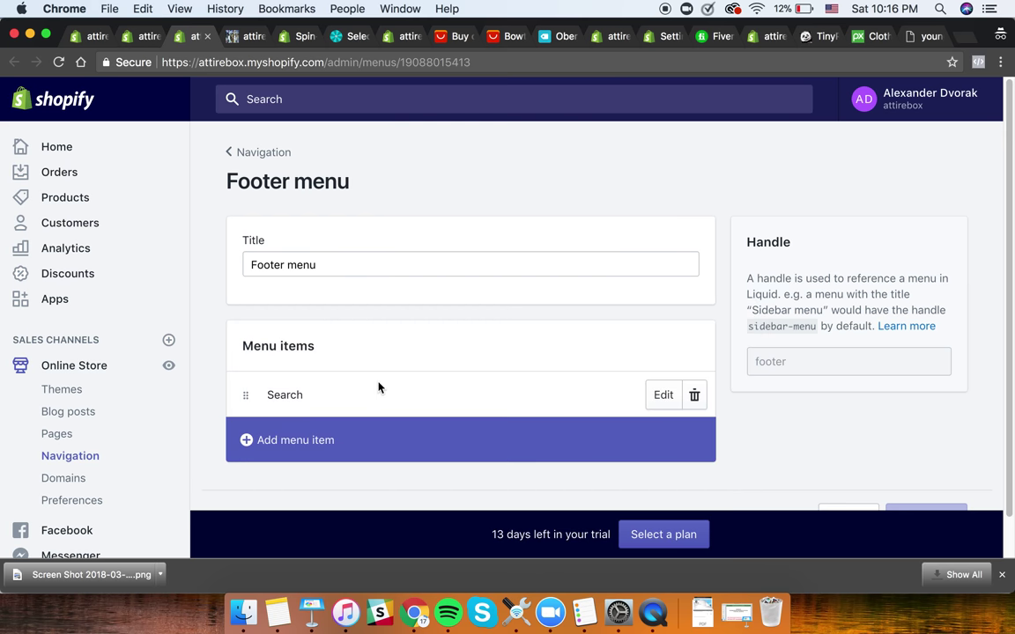
- Open the store's Settings, look through the whole Account page and return to the settings overview
{"action": "scroll", "coordinate": [110, 502], "scroll_direction": "down", "scroll_amount": 2}
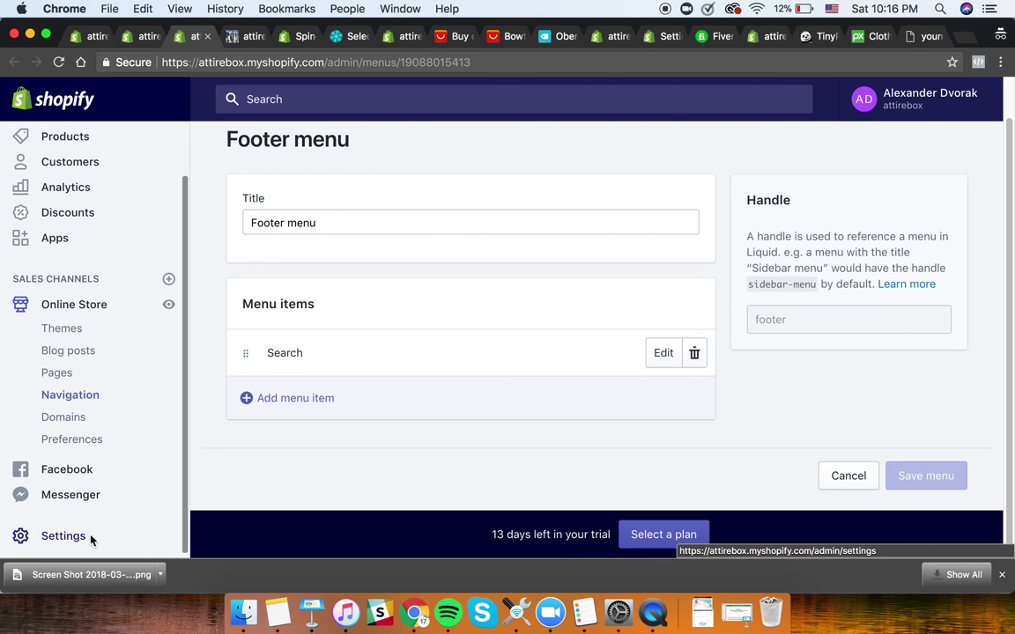
{"action": "left_click", "coordinate": [87, 538]}
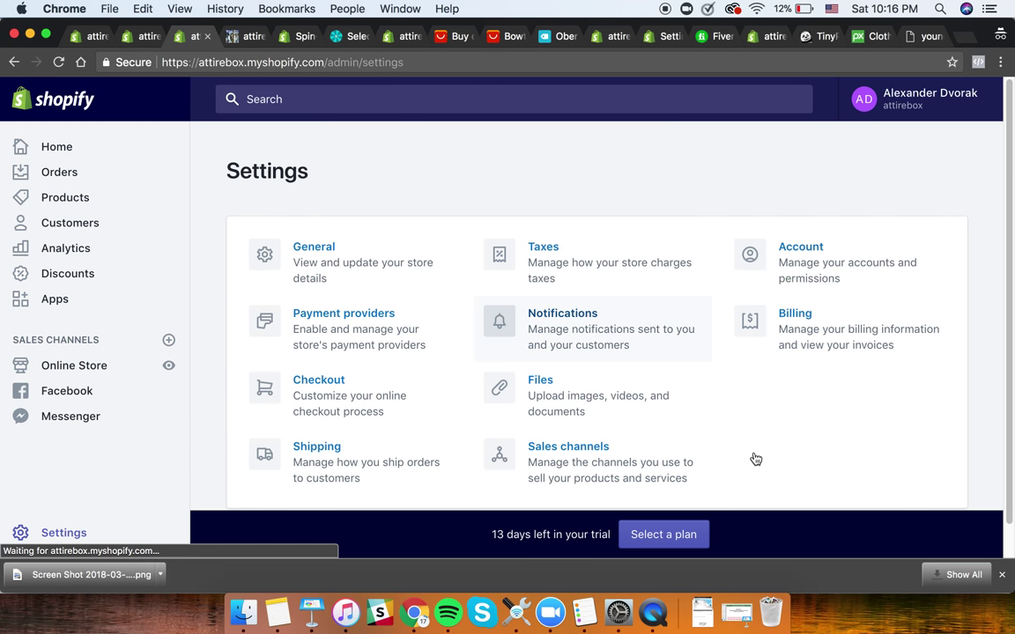
{"action": "scroll", "coordinate": [617, 484], "scroll_direction": "down", "scroll_amount": 1}
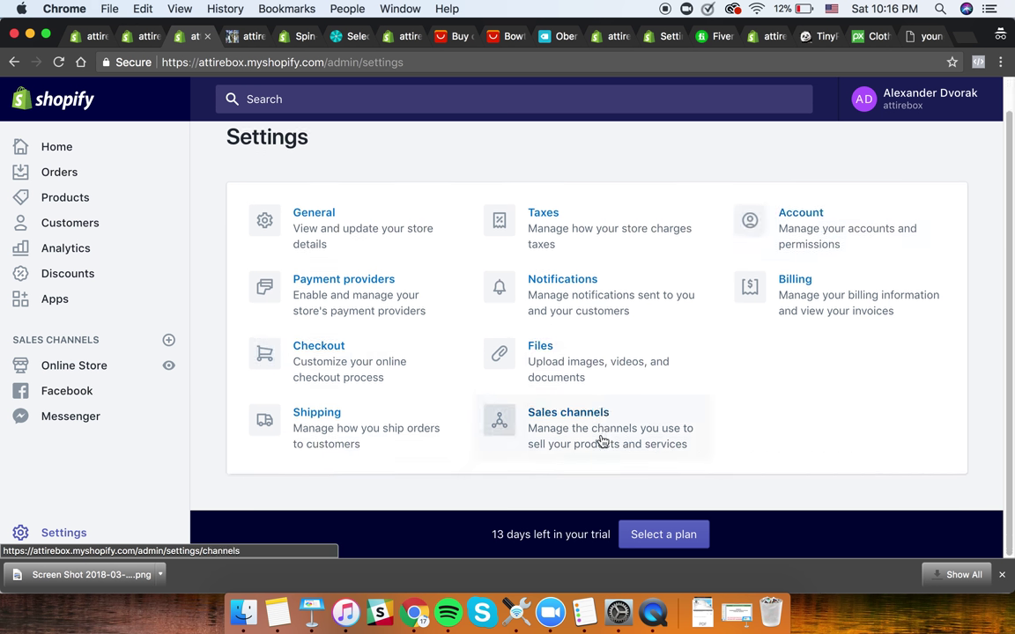
{"action": "left_click", "coordinate": [821, 251]}
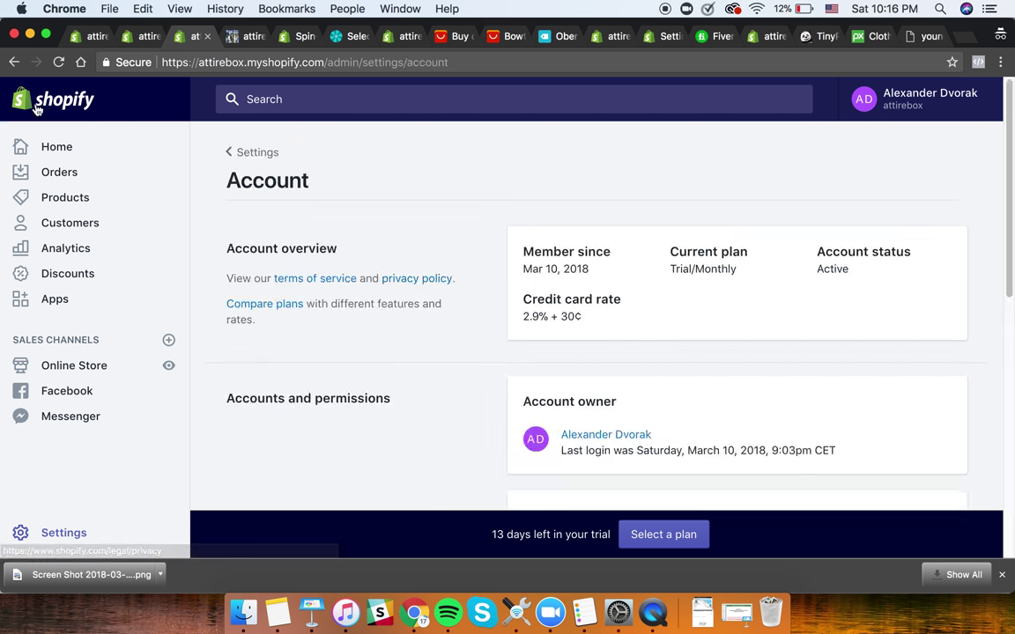
{"action": "scroll", "coordinate": [621, 506], "scroll_direction": "down", "scroll_amount": 10}
{"action": "left_click", "coordinate": [14, 62]}
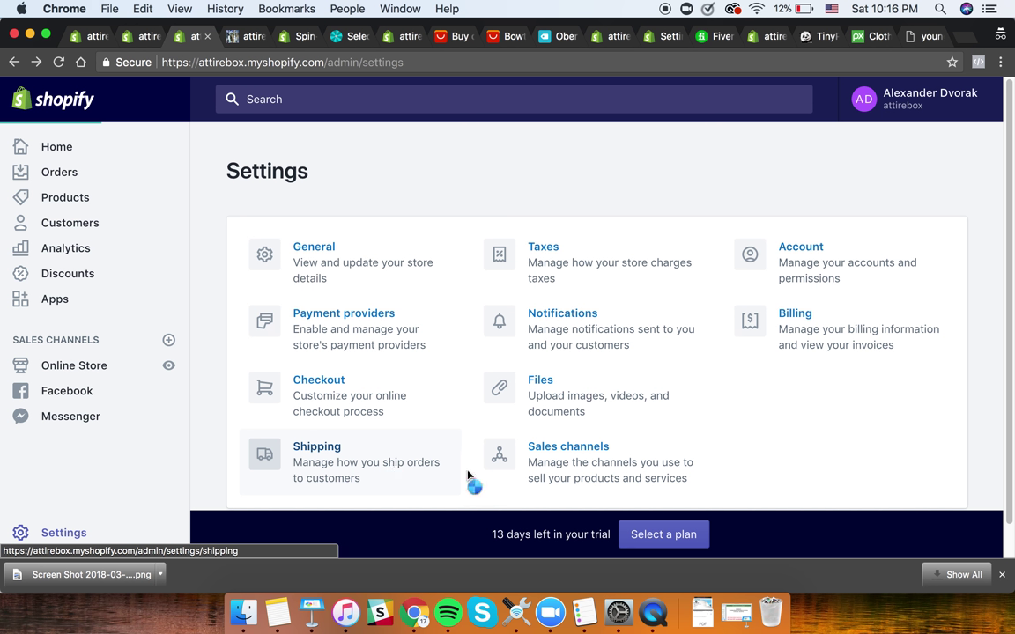
- Look through the Shipping and General settings pages in turn, and return to the settings overview
{"action": "left_click", "coordinate": [421, 483]}
{"action": "scroll", "coordinate": [725, 425], "scroll_direction": "down", "scroll_amount": 15}
{"action": "scroll", "coordinate": [716, 398], "scroll_direction": "up", "scroll_amount": 5}
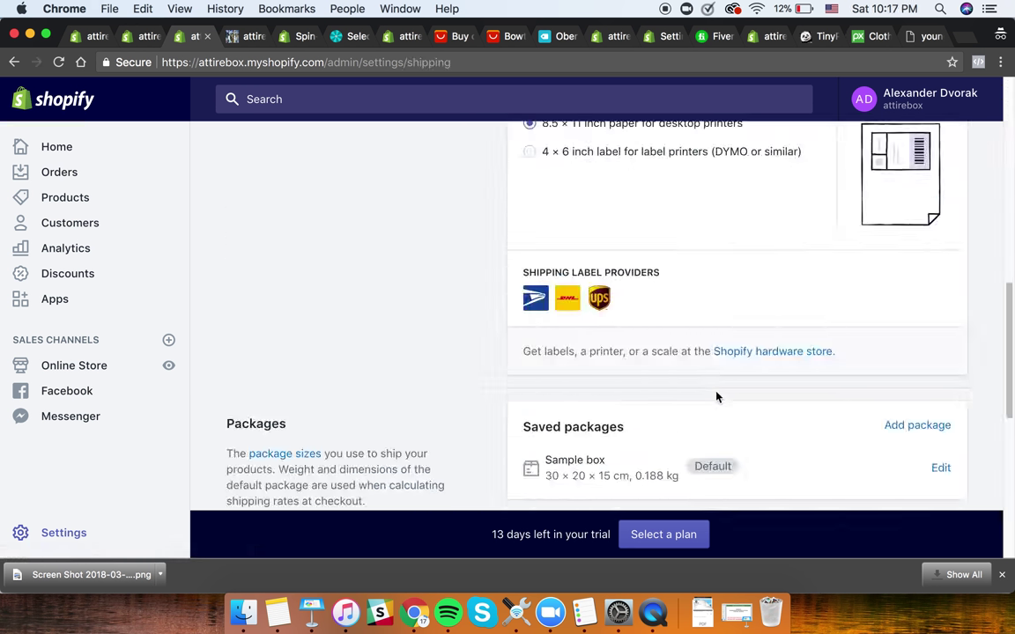
{"action": "left_click", "coordinate": [13, 62]}
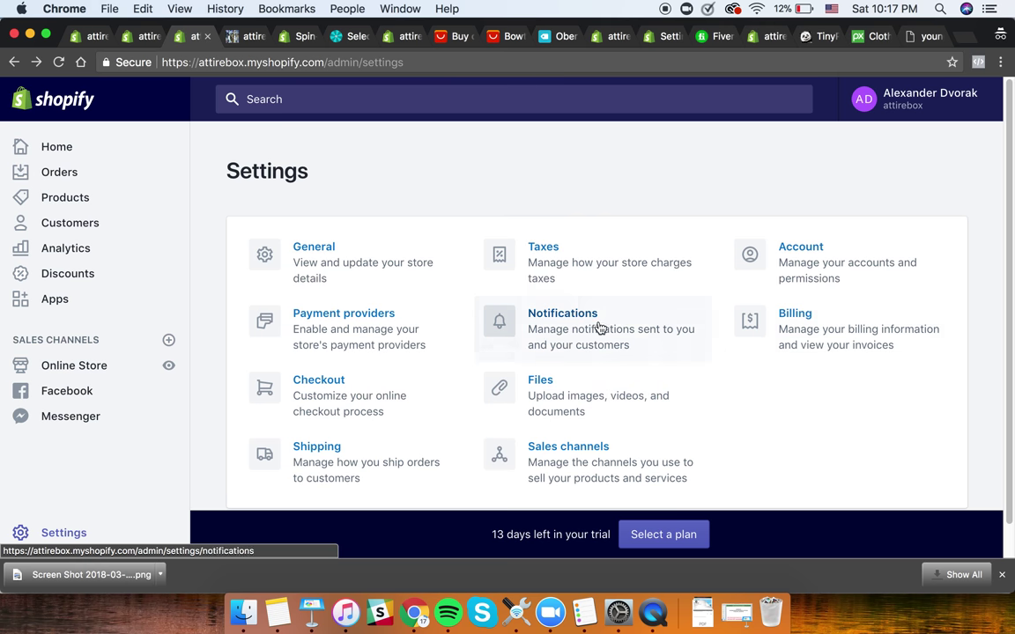
{"action": "left_click", "coordinate": [344, 286]}
{"action": "scroll", "coordinate": [680, 344], "scroll_direction": "down", "scroll_amount": 10}
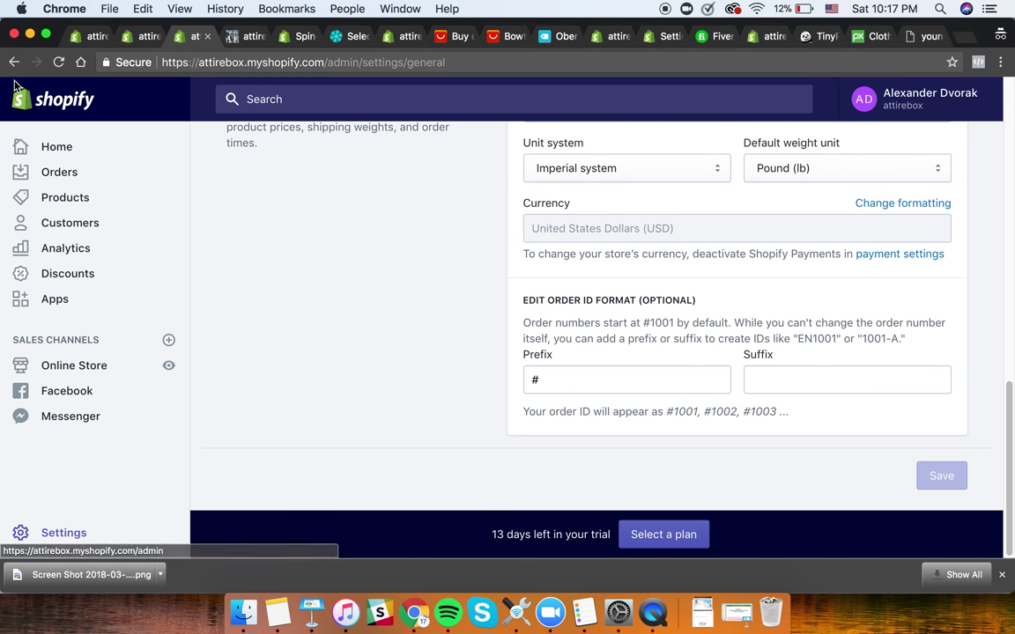
{"action": "left_click", "coordinate": [13, 62]}
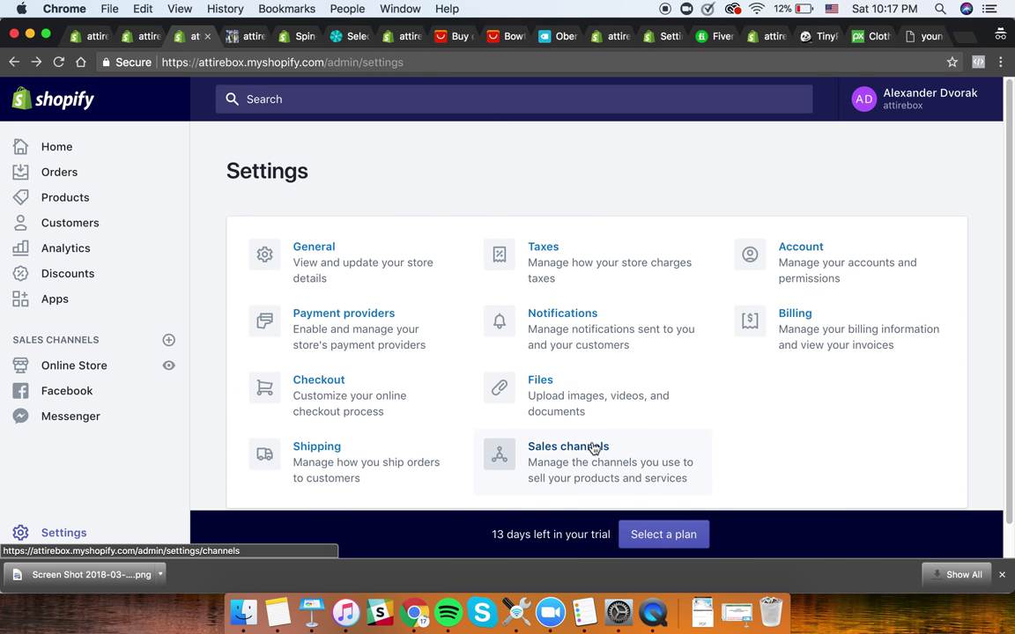
{"action": "scroll", "coordinate": [591, 449], "scroll_direction": "down", "scroll_amount": 1}
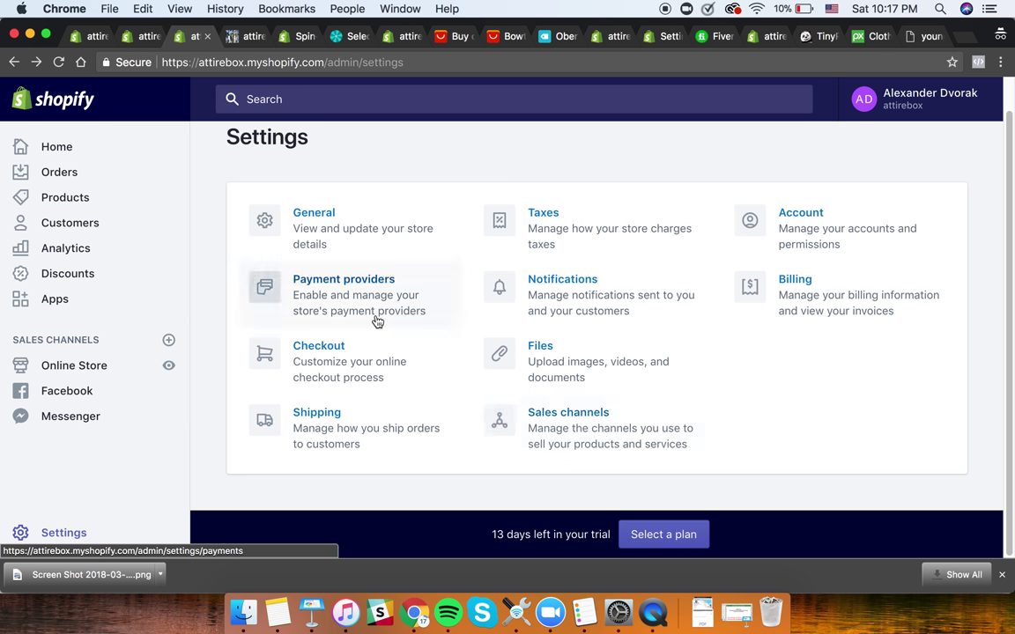
- Look through the entire Notifications settings page, from order notifications down to webhooks, and return to the settings overview
{"action": "left_click", "coordinate": [580, 297]}
{"action": "scroll", "coordinate": [592, 300], "scroll_direction": "down", "scroll_amount": 15}
{"action": "scroll", "coordinate": [607, 325], "scroll_direction": "up", "scroll_amount": 5}
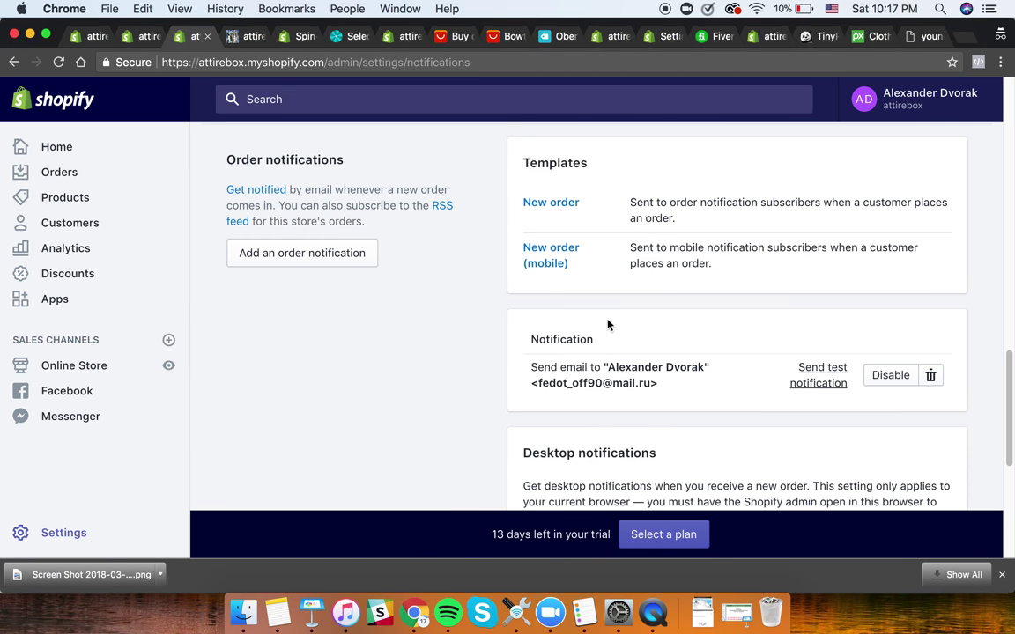
{"action": "scroll", "coordinate": [607, 324], "scroll_direction": "down", "scroll_amount": 5}
{"action": "scroll", "coordinate": [608, 321], "scroll_direction": "down", "scroll_amount": 2}
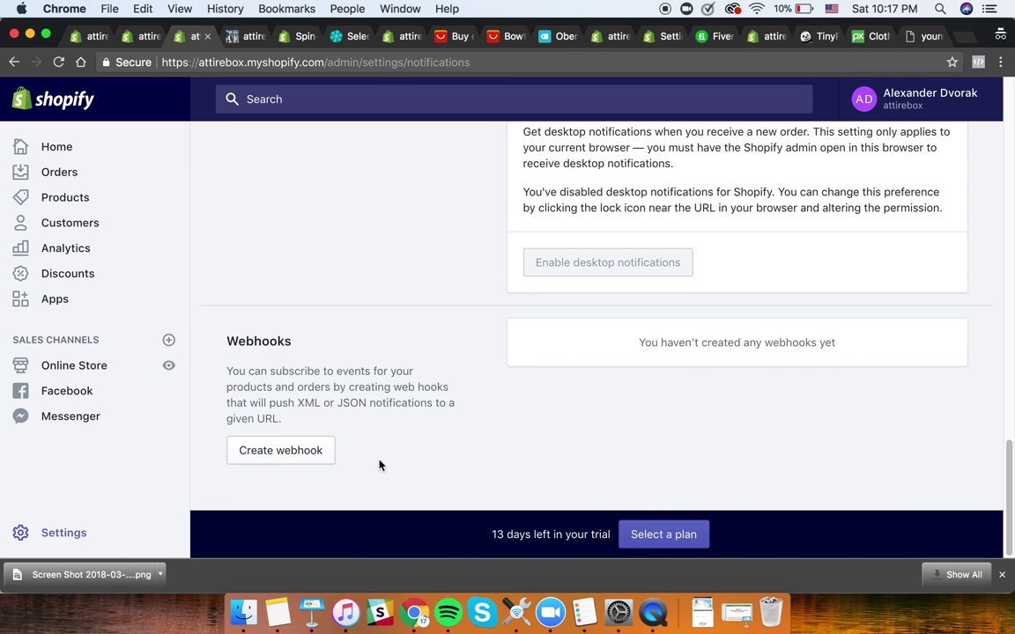
{"action": "left_click", "coordinate": [14, 61]}
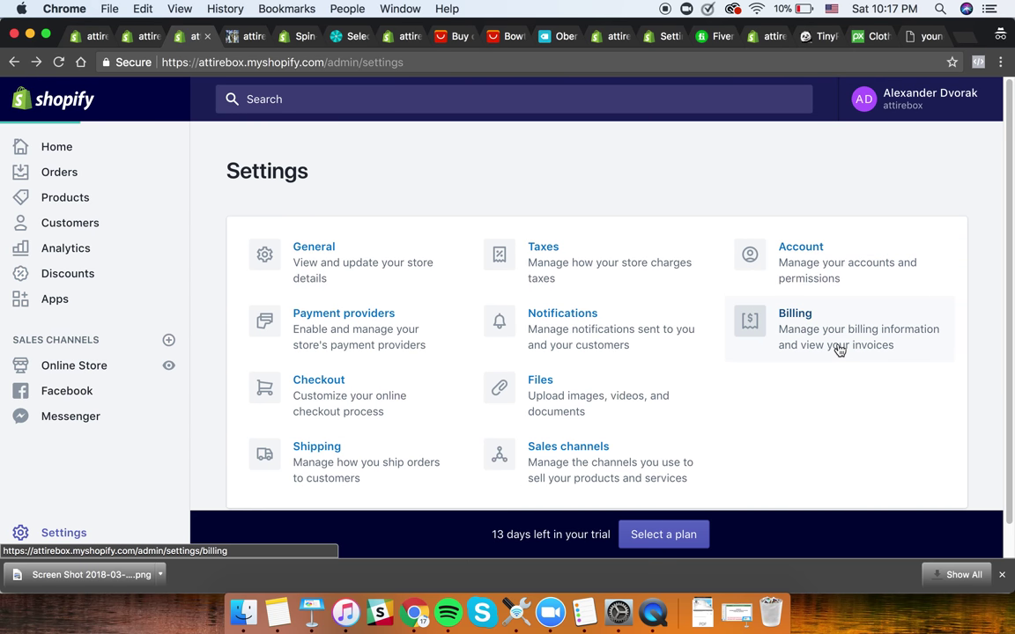
- Look through the Billing settings and the Notifications page again, and return to the settings overview
{"action": "left_click", "coordinate": [840, 349]}
{"action": "scroll", "coordinate": [842, 344], "scroll_direction": "down", "scroll_amount": 5}
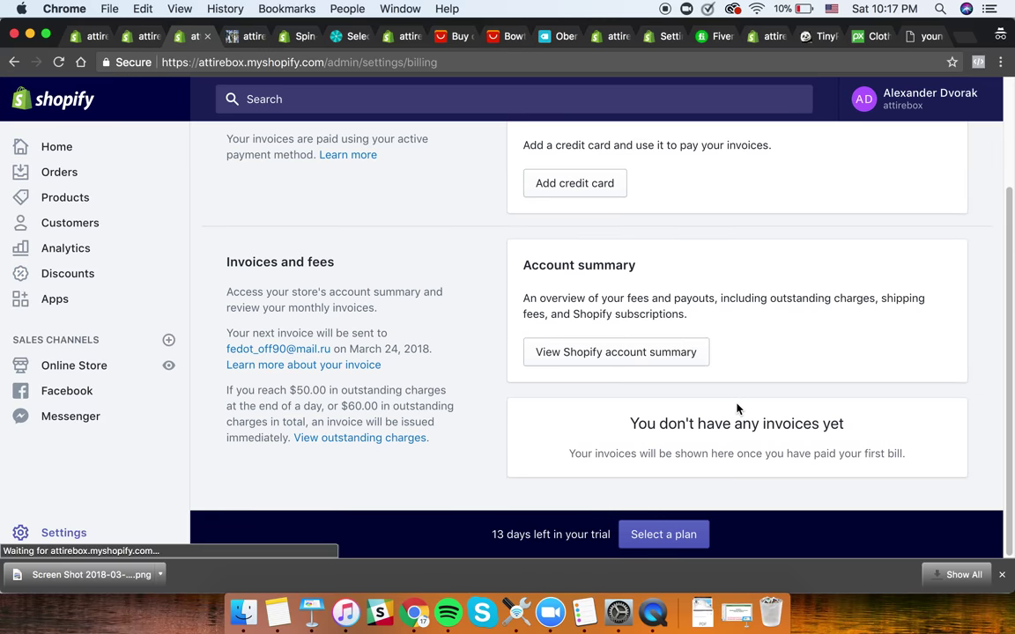
{"action": "right_click", "coordinate": [16, 63]}
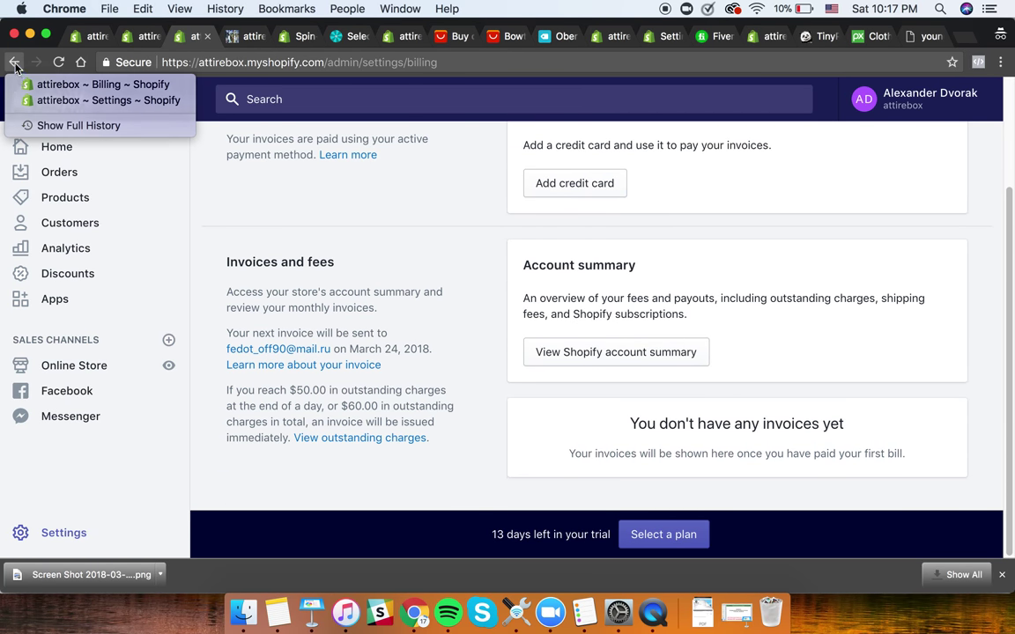
{"action": "left_click", "coordinate": [16, 62]}
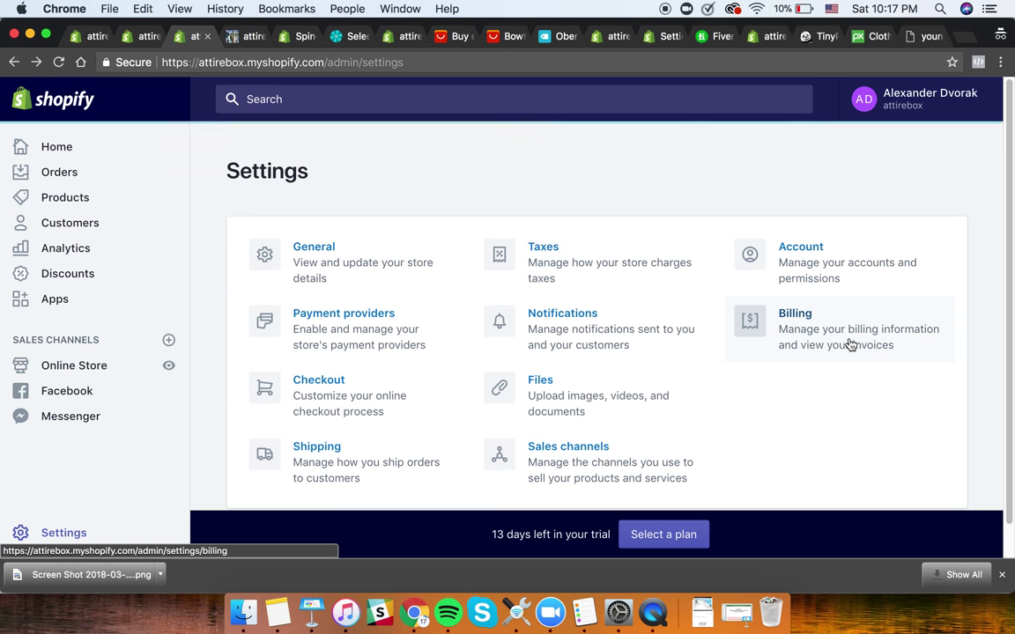
{"action": "left_click", "coordinate": [623, 347]}
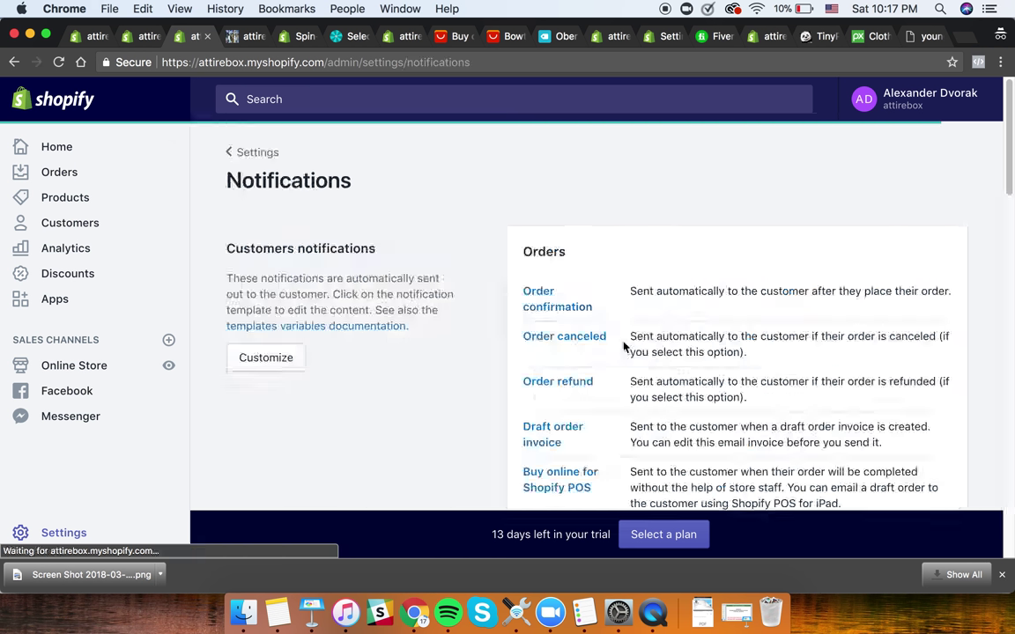
{"action": "scroll", "coordinate": [625, 346], "scroll_direction": "down", "scroll_amount": 15}
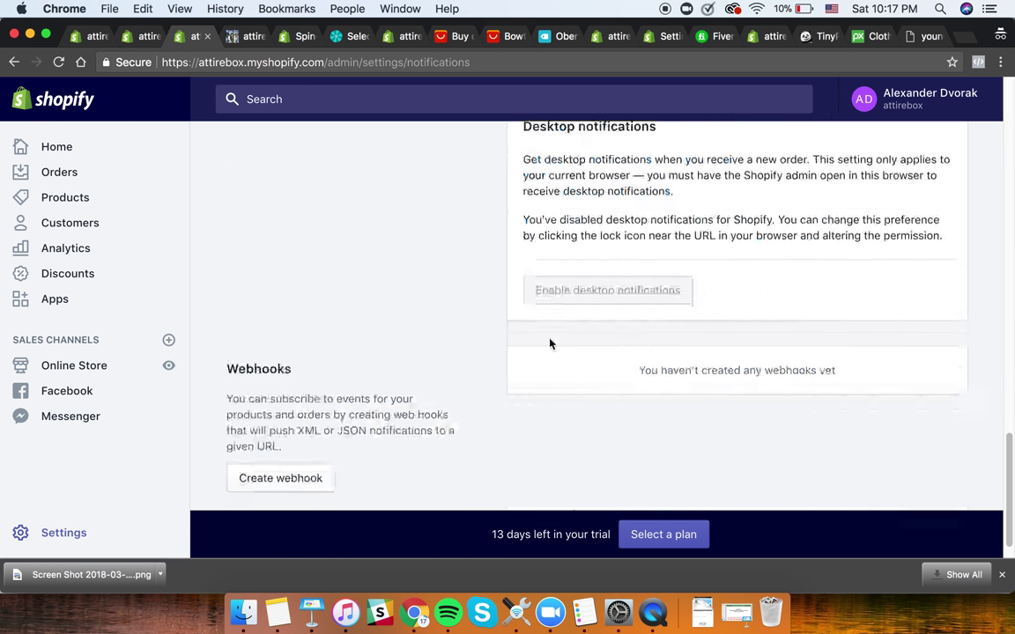
{"action": "left_click", "coordinate": [14, 62]}
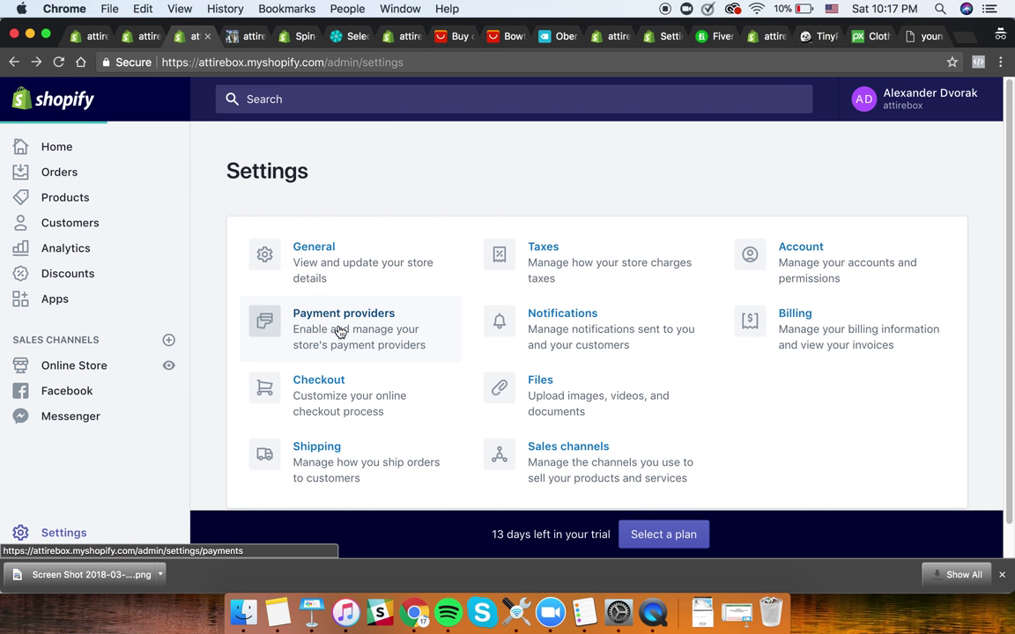
- Look through the Payment providers settings and the uploaded Files page in turn, and return to the settings overview
{"action": "left_click", "coordinate": [411, 353]}
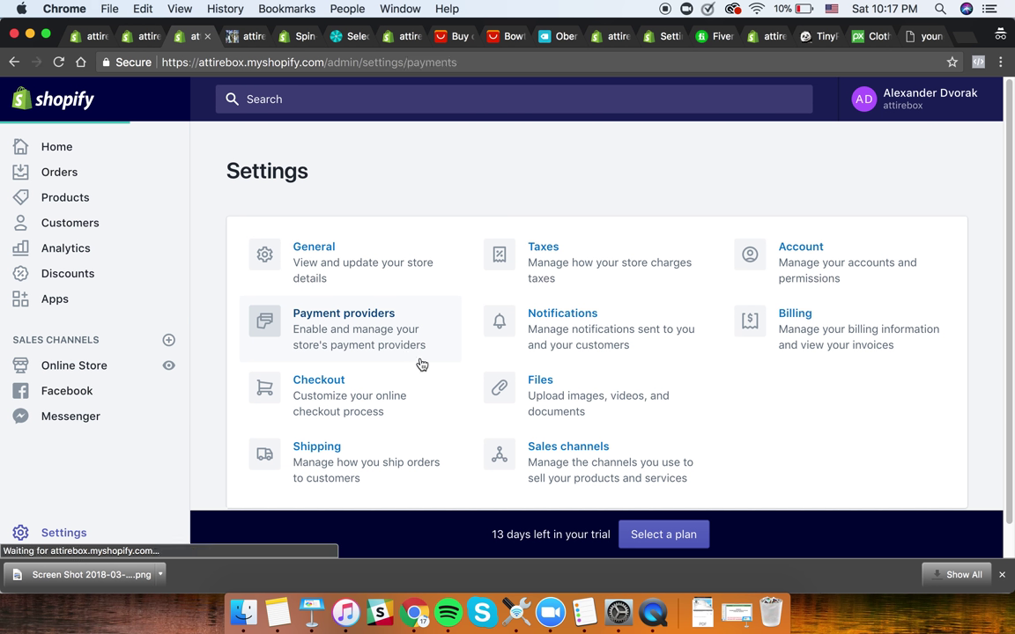
{"action": "scroll", "coordinate": [483, 396], "scroll_direction": "down", "scroll_amount": 10}
{"action": "left_click", "coordinate": [14, 62]}
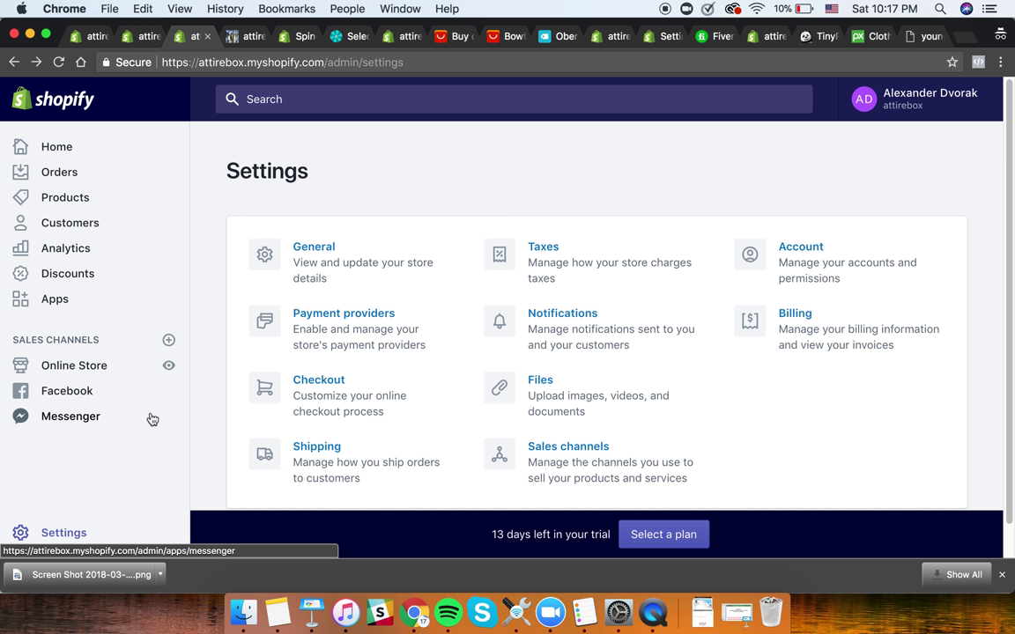
{"action": "scroll", "coordinate": [247, 453], "scroll_direction": "down", "scroll_amount": 2}
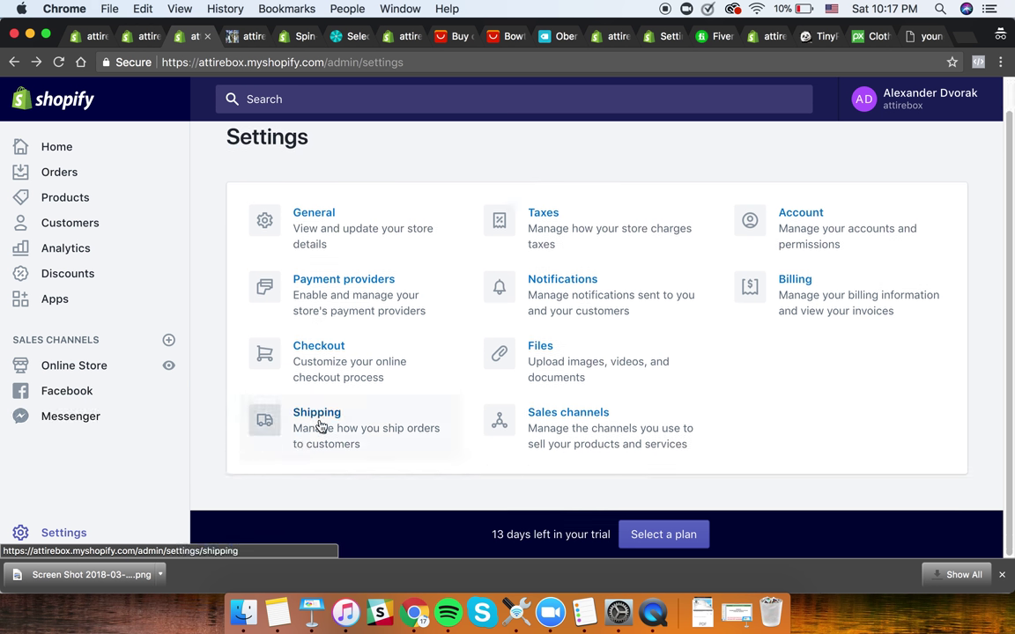
{"action": "left_click", "coordinate": [518, 352]}
{"action": "scroll", "coordinate": [515, 387], "scroll_direction": "down", "scroll_amount": 5}
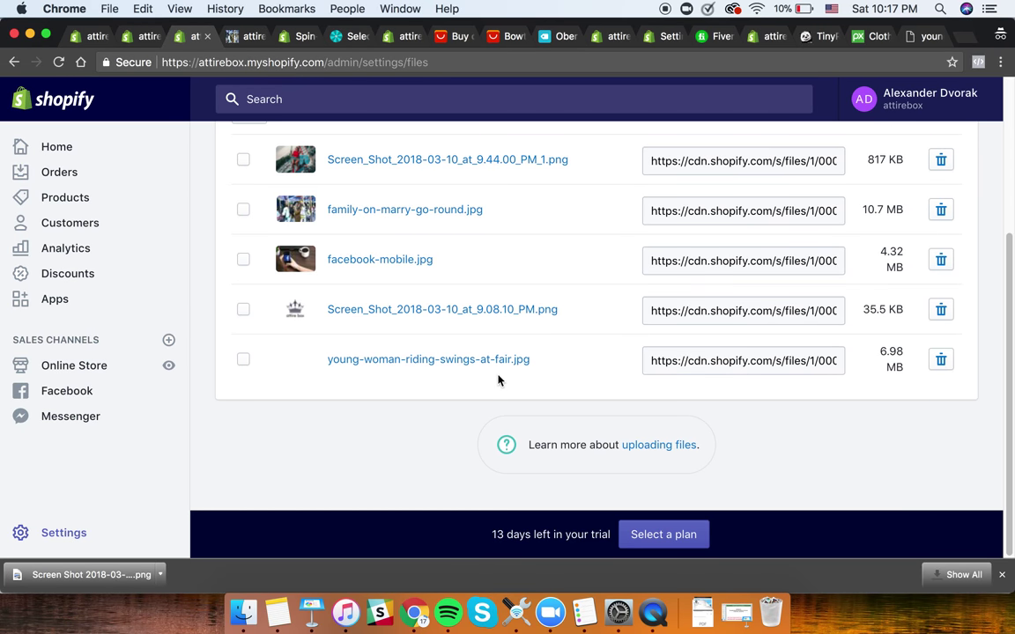
{"action": "left_click", "coordinate": [15, 63]}
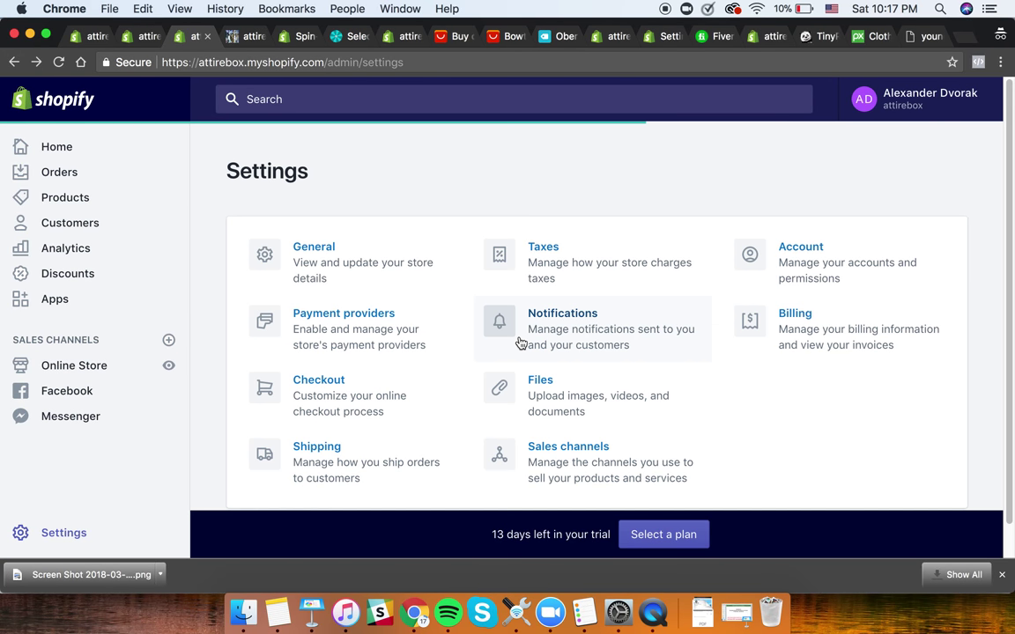
- Look through the General settings page down to the order ID format, and return to the settings overview
{"action": "left_click", "coordinate": [331, 277]}
{"action": "scroll", "coordinate": [616, 408], "scroll_direction": "down", "scroll_amount": 10}
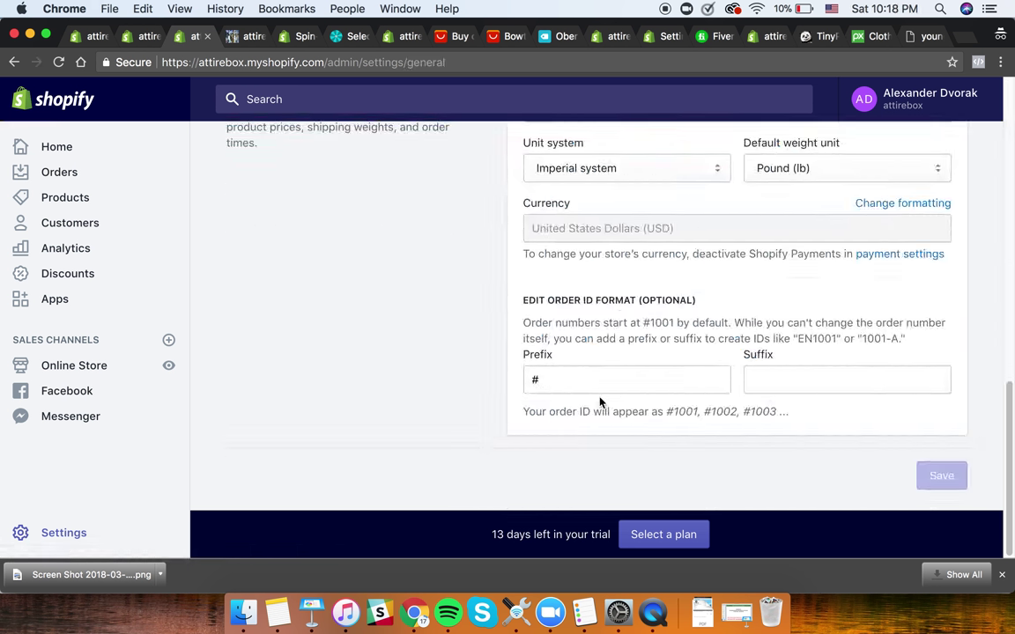
{"action": "scroll", "coordinate": [602, 402], "scroll_direction": "up", "scroll_amount": 10}
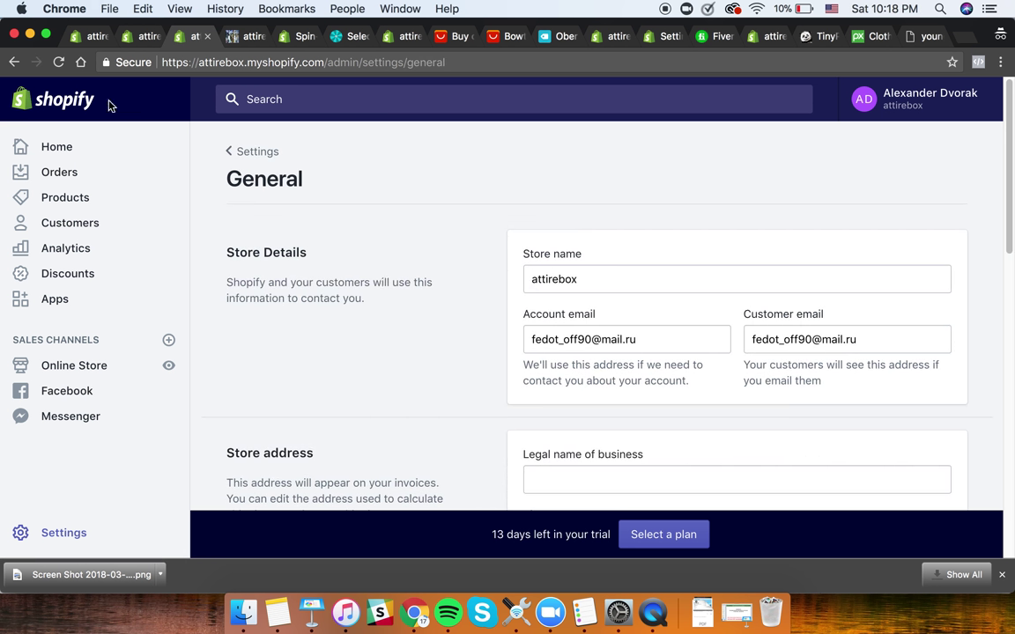
{"action": "left_click", "coordinate": [14, 64]}
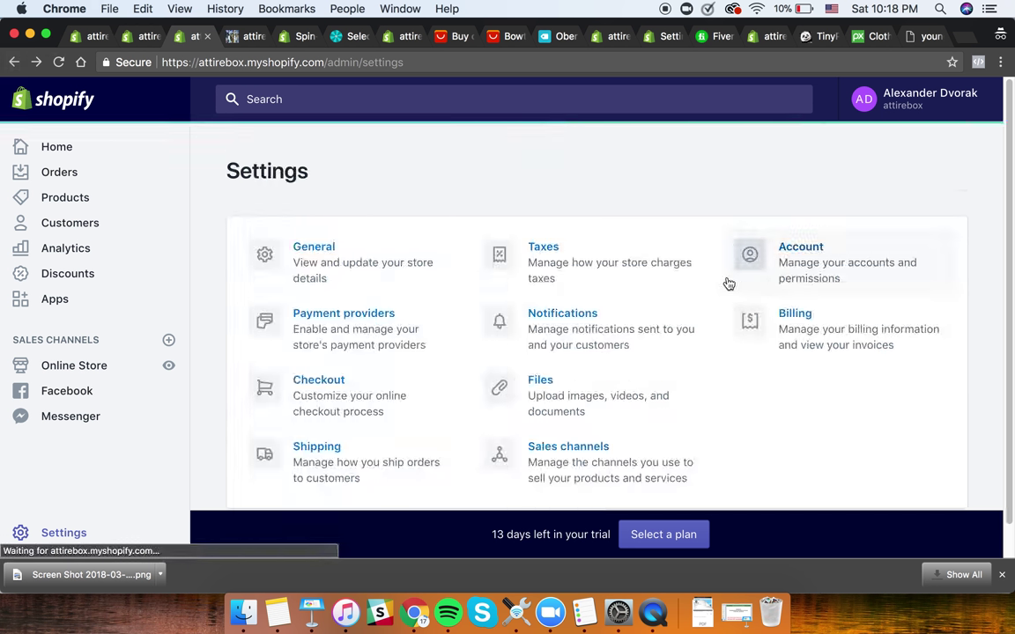
- Open the Account settings and look through the page down to the store status options
{"action": "left_click", "coordinate": [819, 262]}
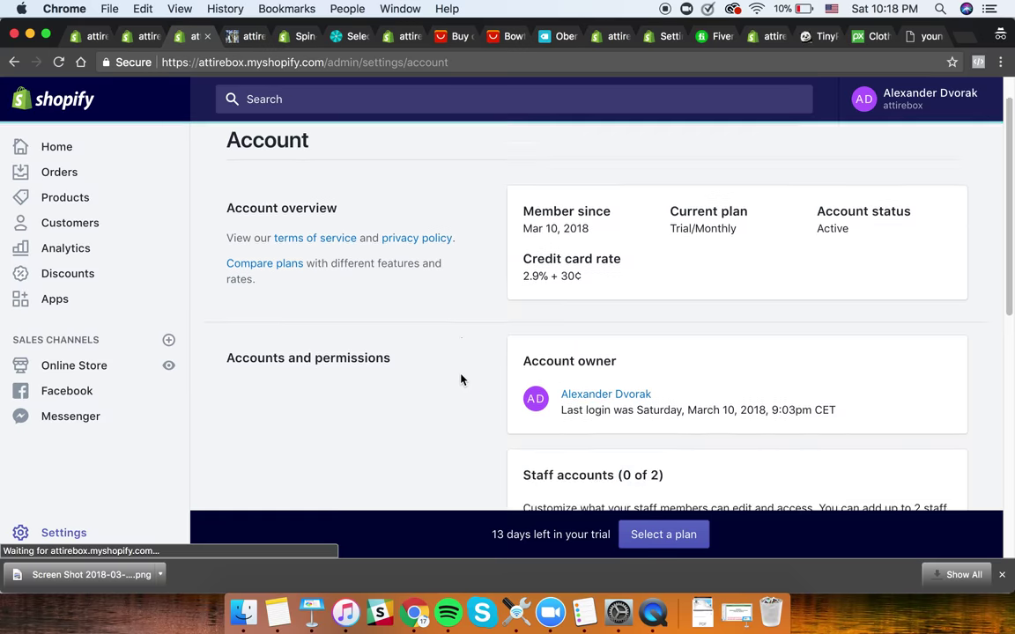
{"action": "scroll", "coordinate": [462, 378], "scroll_direction": "down", "scroll_amount": 10}
{"action": "left_click", "coordinate": [15, 62]}
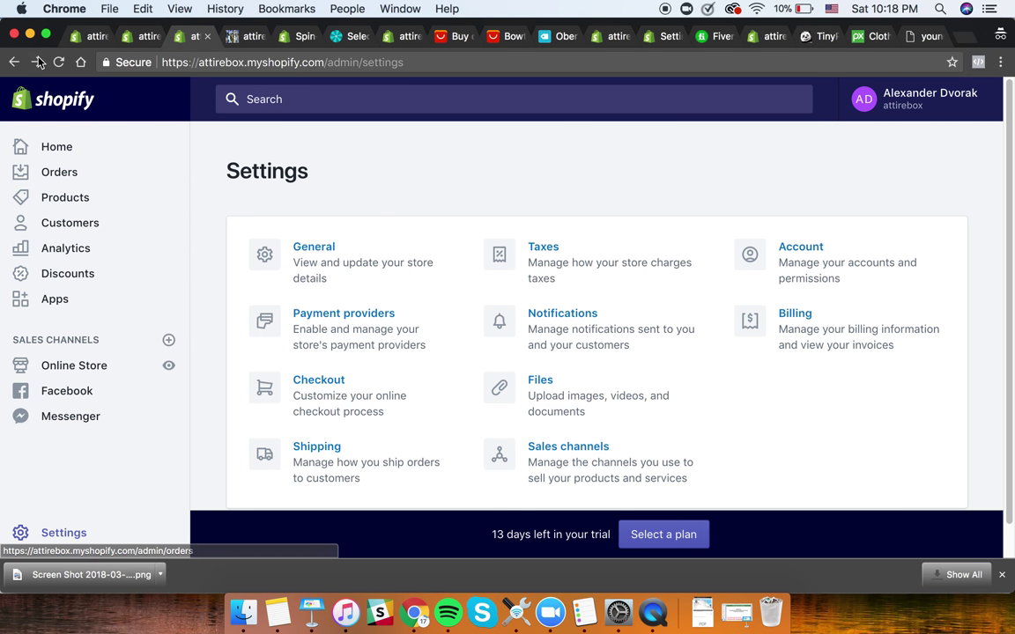
{"action": "left_click", "coordinate": [35, 62]}
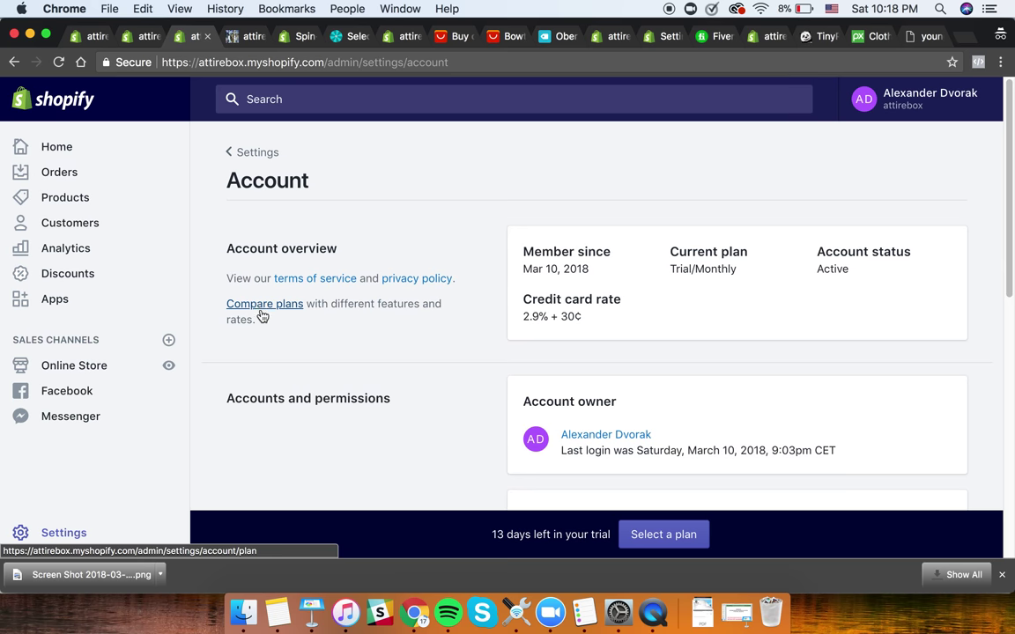
{"action": "scroll", "coordinate": [300, 401], "scroll_direction": "down", "scroll_amount": 10}
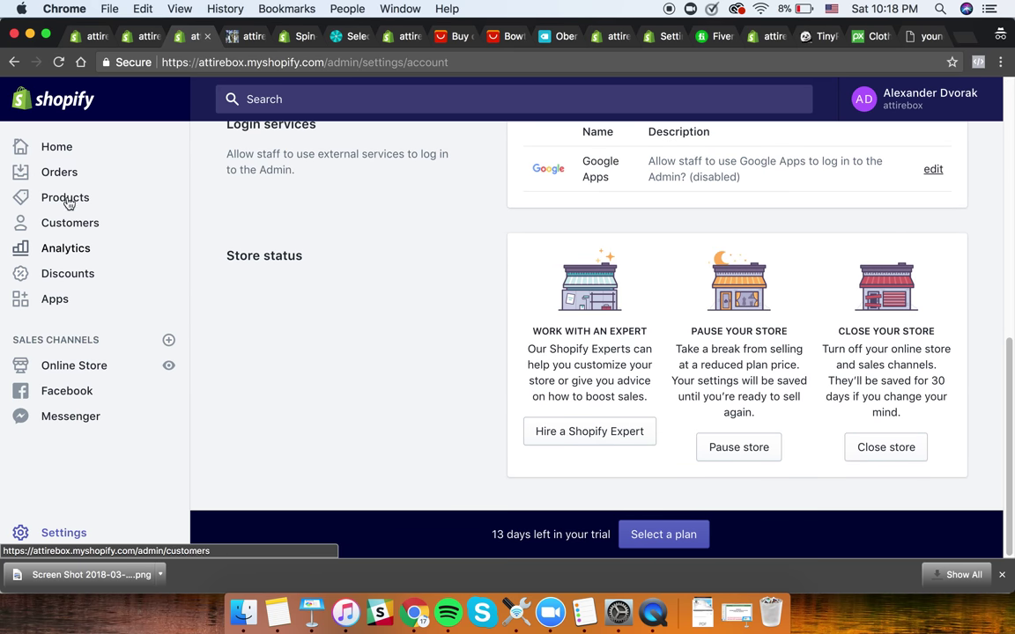
- Search the web for "terms and conditions shopify store" from the storefront's browser tab and open Shopify's terms and conditions generator
{"action": "left_click", "coordinate": [227, 38]}
{"action": "left_click", "coordinate": [246, 63]}
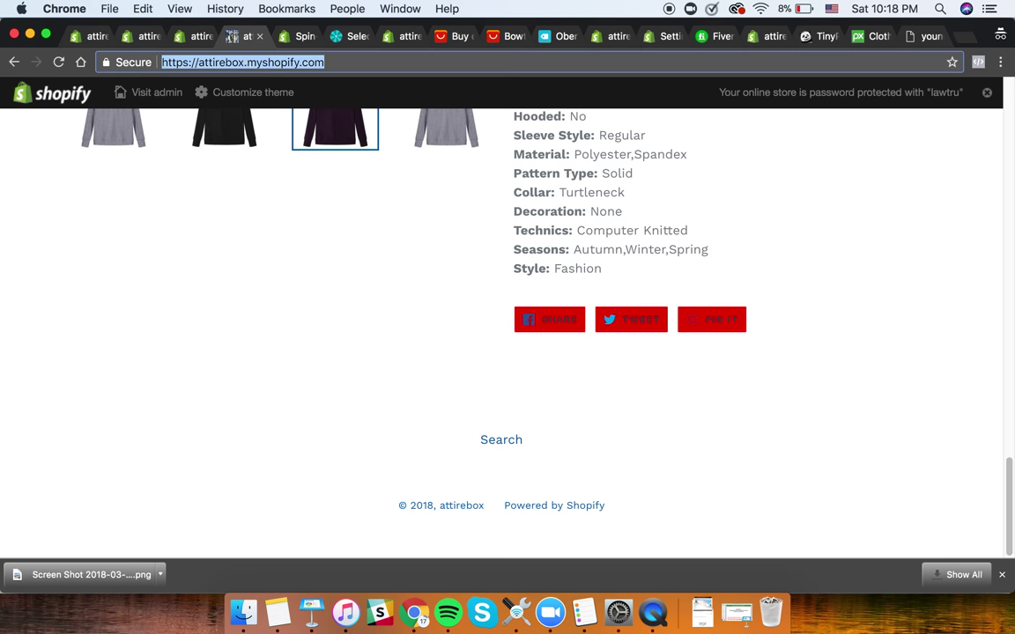
{"action": "type", "text": "terms and conditions "}
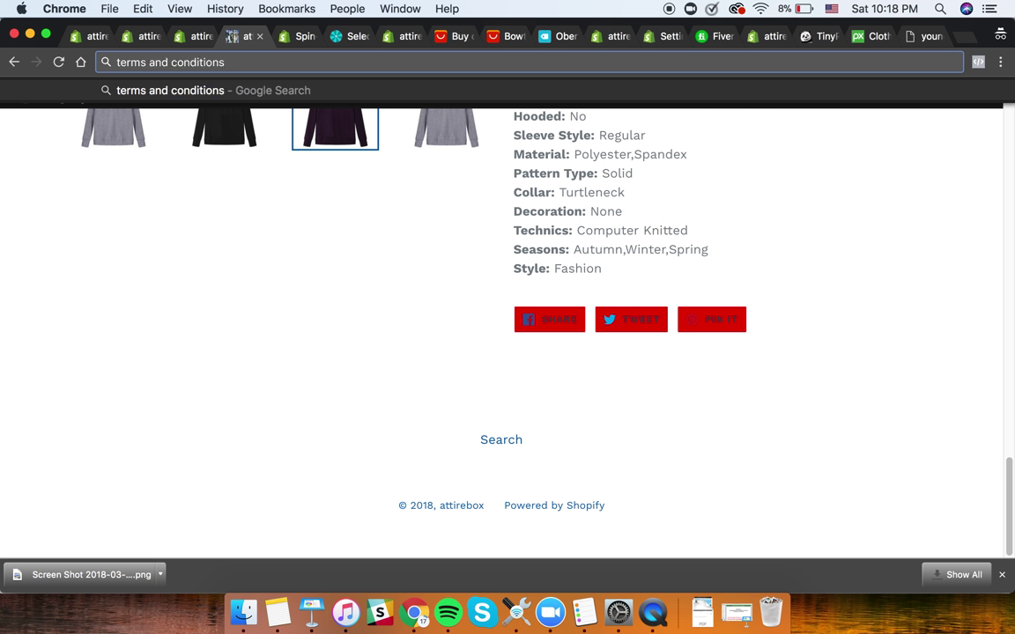
{"action": "type", "text": "shopify store"}
{"action": "key", "text": "Return"}
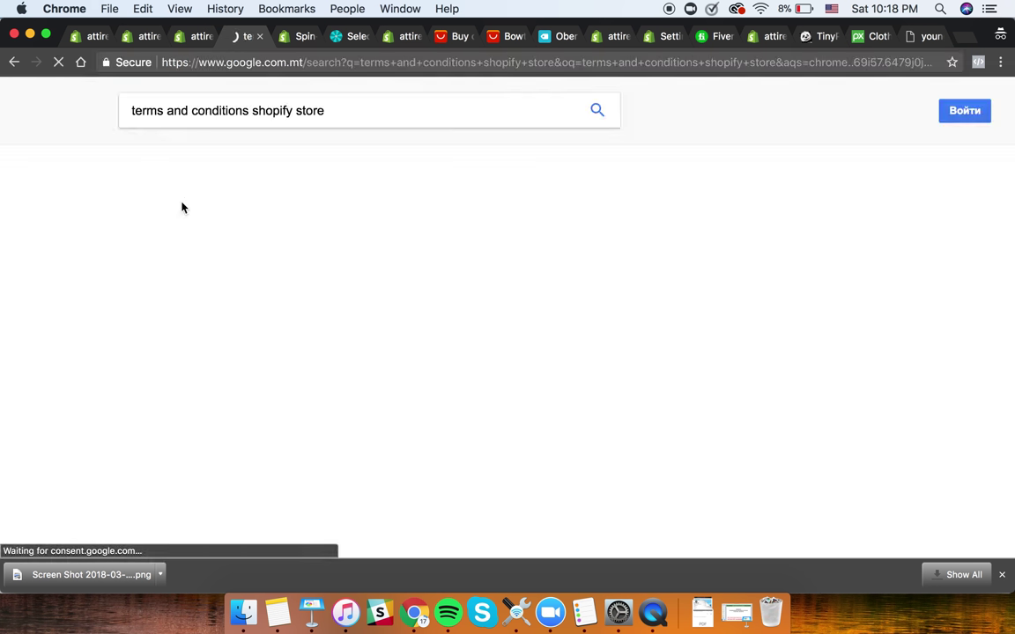
{"action": "left_click", "coordinate": [313, 347]}
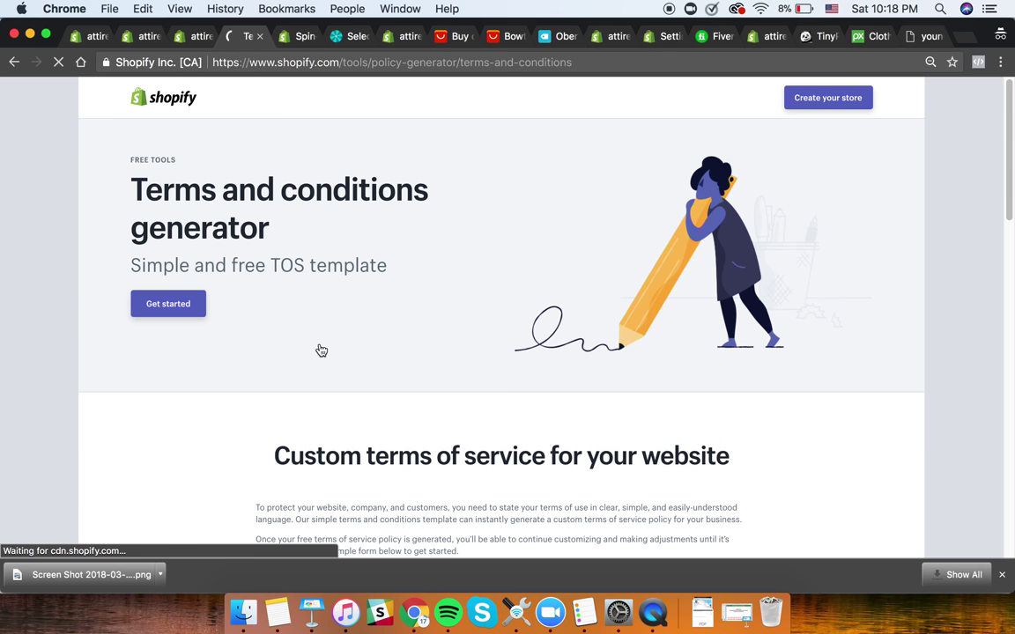
- Look over the terms of service form, open the free privacy policy generator and look through its whole page
{"action": "left_click", "coordinate": [190, 309]}
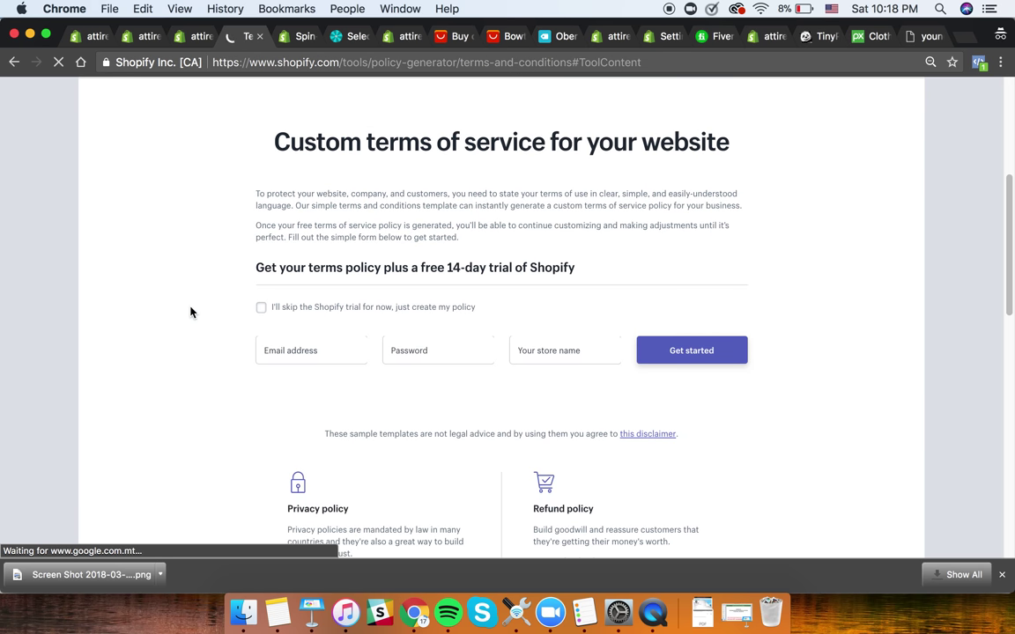
{"action": "scroll", "coordinate": [357, 323], "scroll_direction": "down", "scroll_amount": 5}
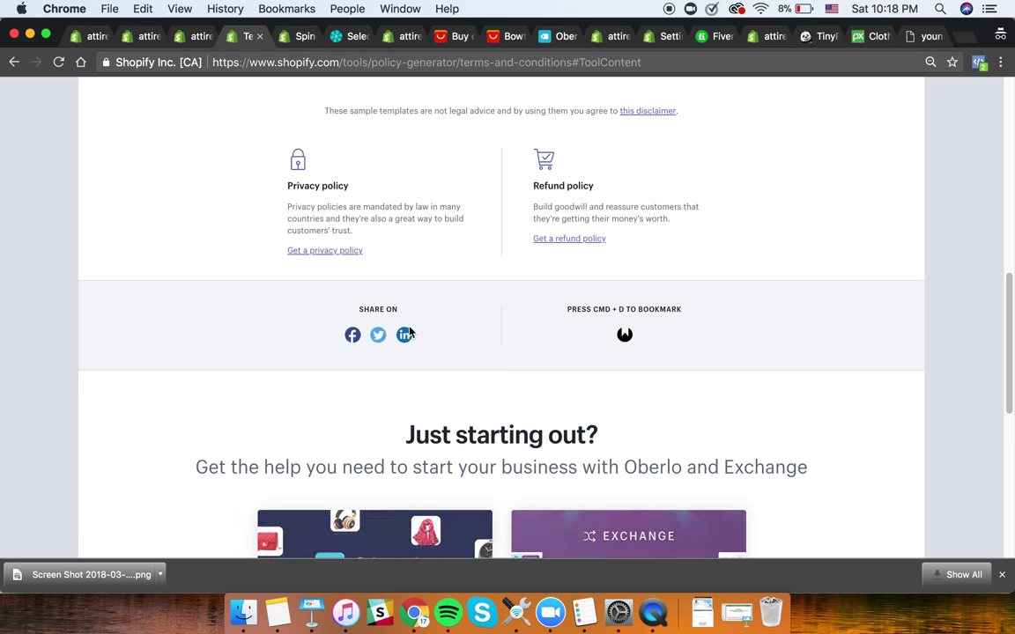
{"action": "left_click", "coordinate": [346, 255]}
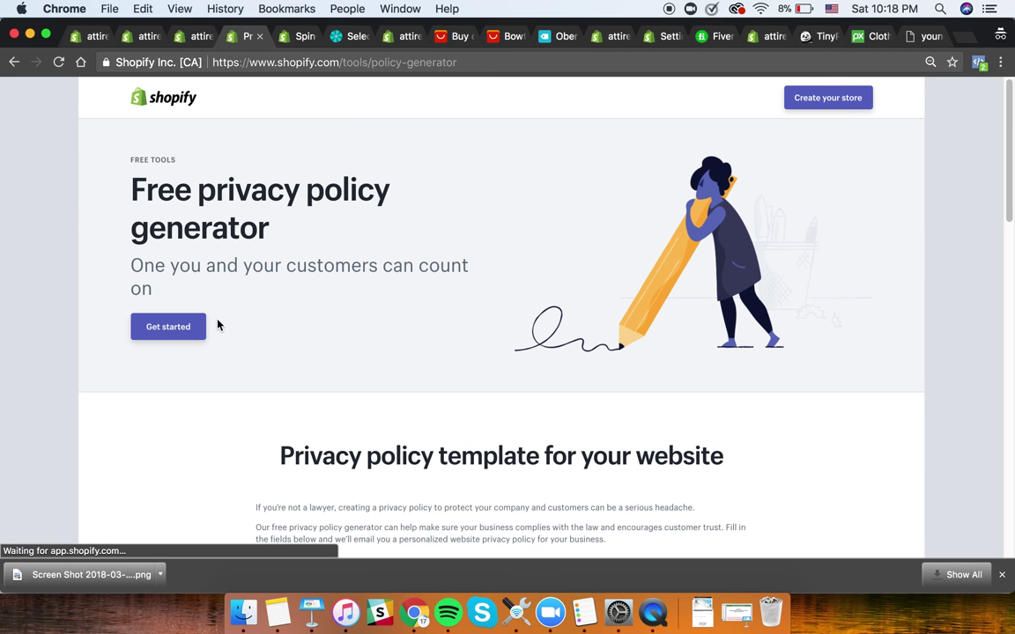
{"action": "left_click", "coordinate": [218, 324]}
{"action": "scroll", "coordinate": [276, 333], "scroll_direction": "down", "scroll_amount": 4}
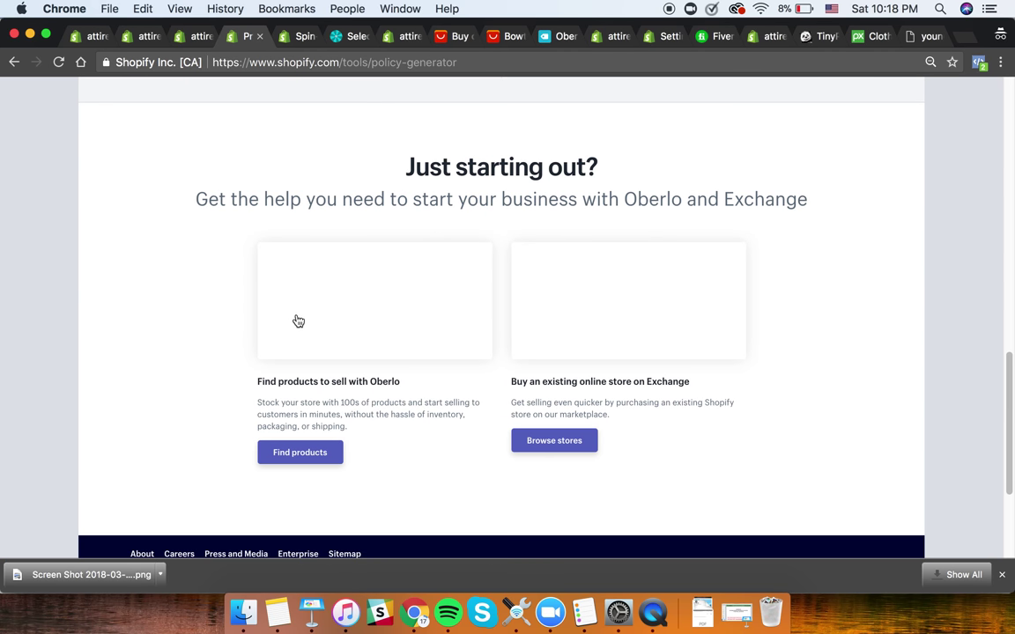
{"action": "scroll", "coordinate": [436, 285], "scroll_direction": "down", "scroll_amount": 3}
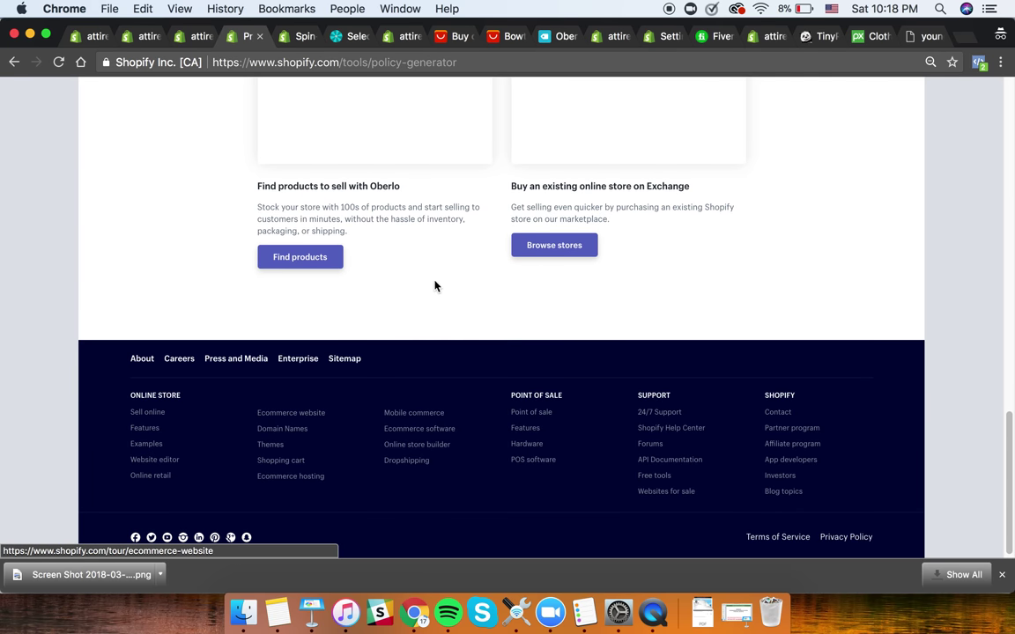
{"action": "scroll", "coordinate": [428, 270], "scroll_direction": "up", "scroll_amount": 7}
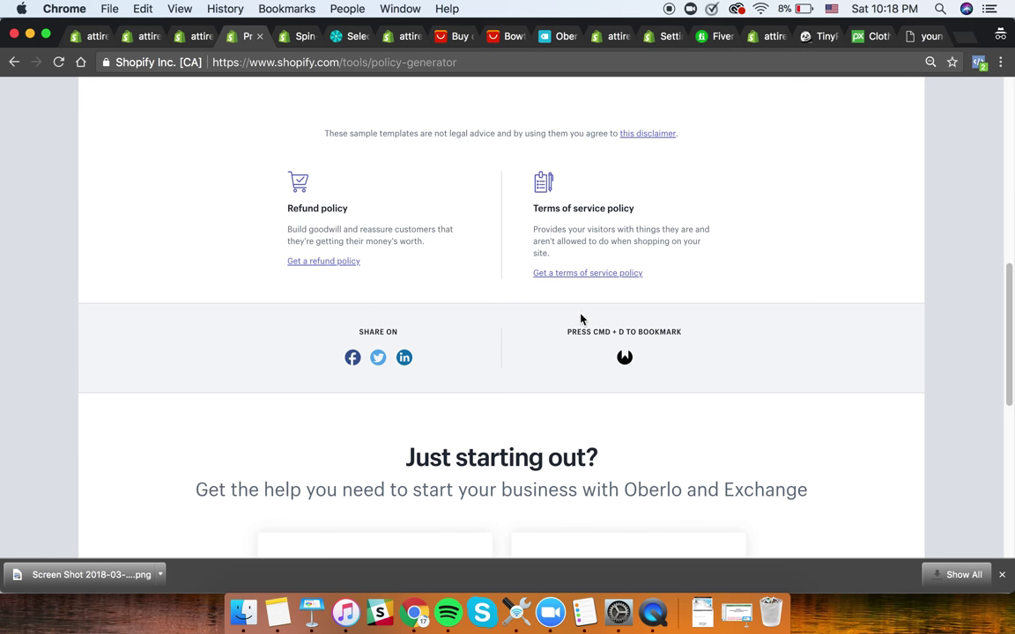
{"action": "scroll", "coordinate": [582, 305], "scroll_direction": "up", "scroll_amount": 3}
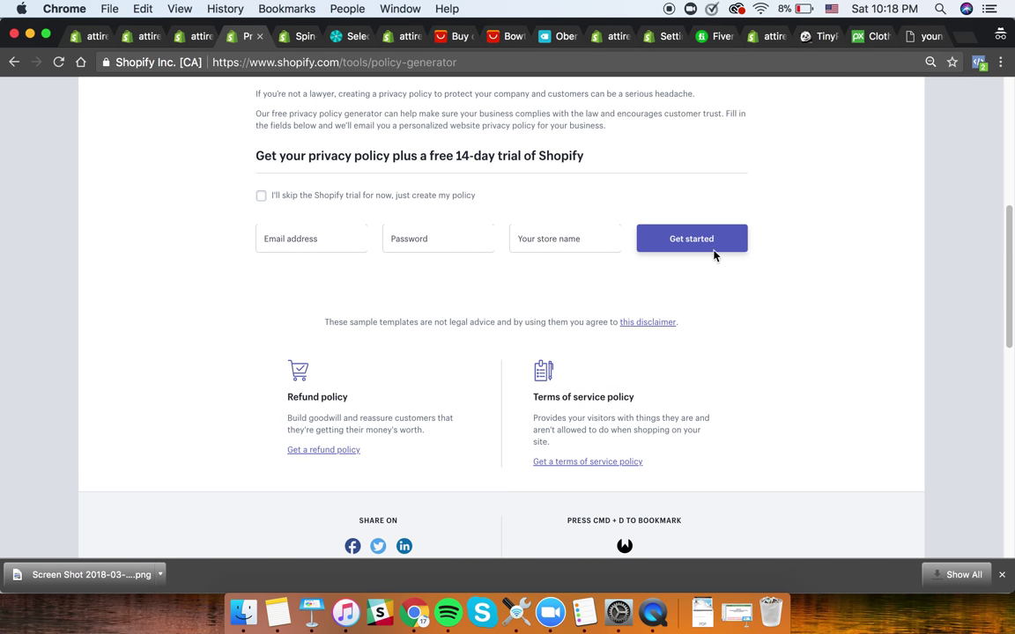
- Open the disclaimer for the sample templates, close it, and look over the privacy policy form and the other policy links
{"action": "left_click", "coordinate": [656, 324]}
{"action": "left_click_drag", "start_coordinate": [236, 146], "coordinate": [664, 304]}
{"action": "left_click", "coordinate": [67, 156]}
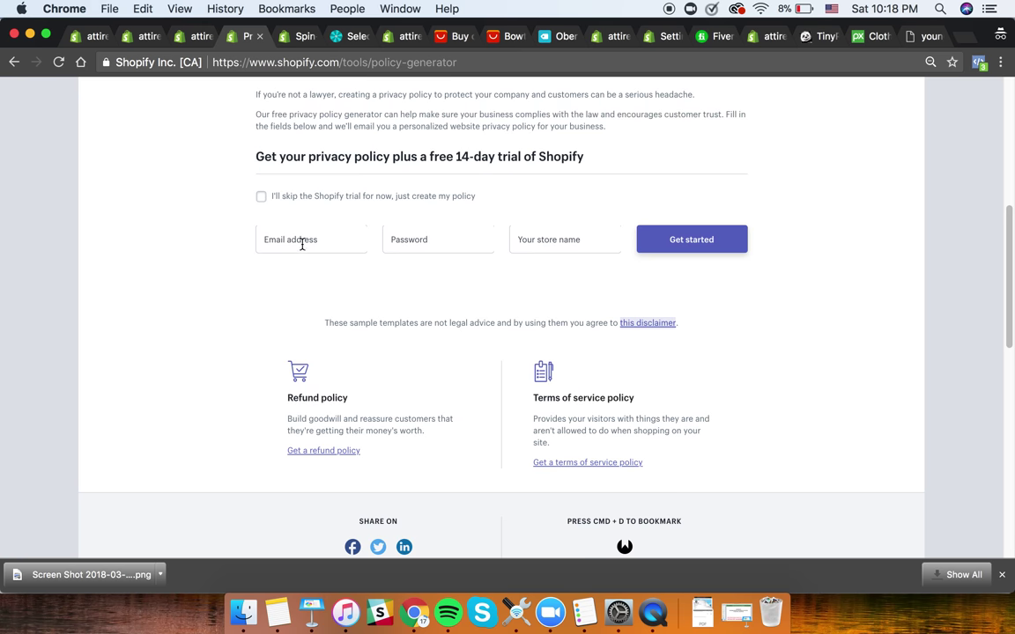
{"action": "scroll", "coordinate": [301, 244], "scroll_direction": "up", "scroll_amount": 2}
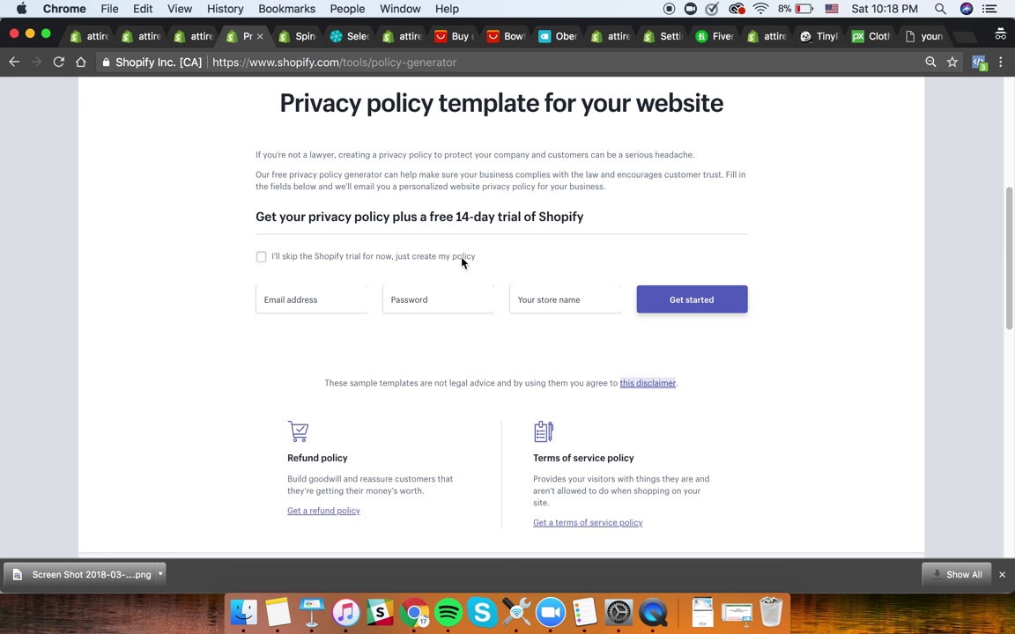
{"action": "scroll", "coordinate": [319, 411], "scroll_direction": "down", "scroll_amount": 3}
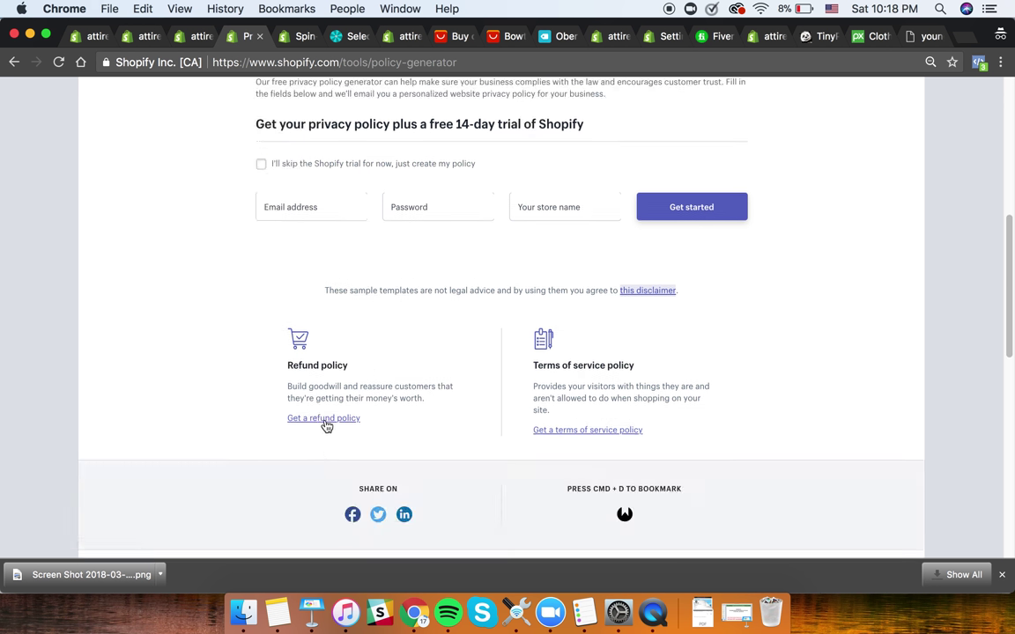
- Open the free refund policy generator and look through its page down to the resources for starting a business
{"action": "left_click", "coordinate": [325, 422]}
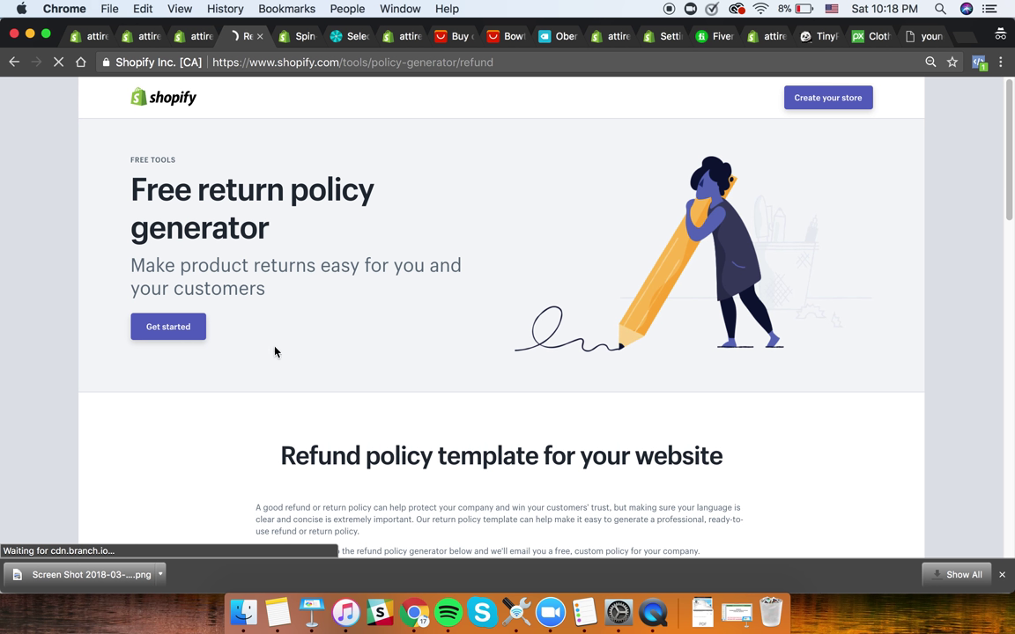
{"action": "scroll", "coordinate": [617, 319], "scroll_direction": "down", "scroll_amount": 10}
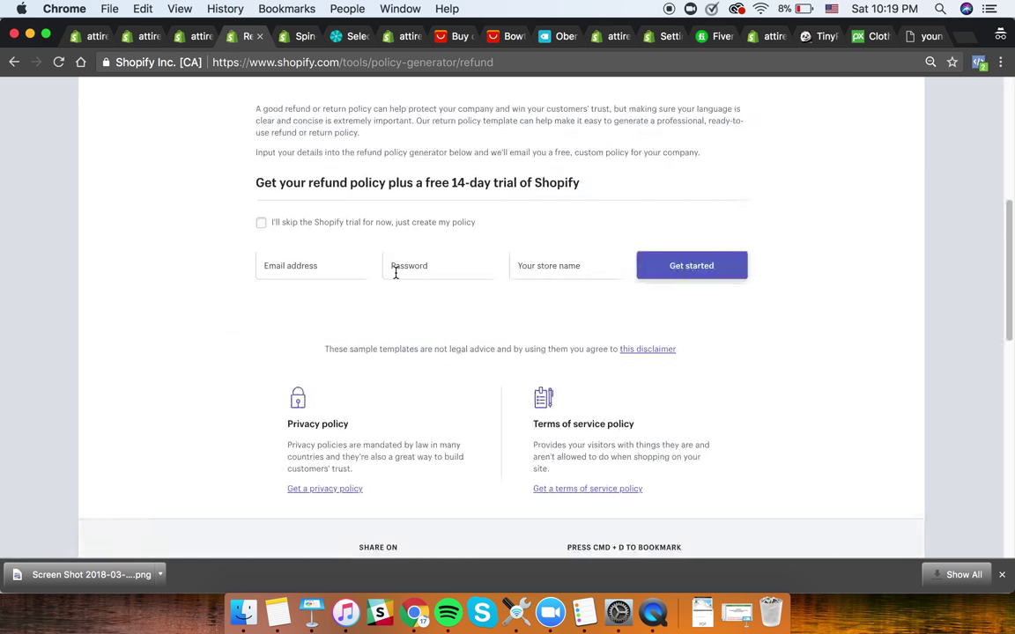
{"action": "scroll", "coordinate": [352, 347], "scroll_direction": "down", "scroll_amount": 9}
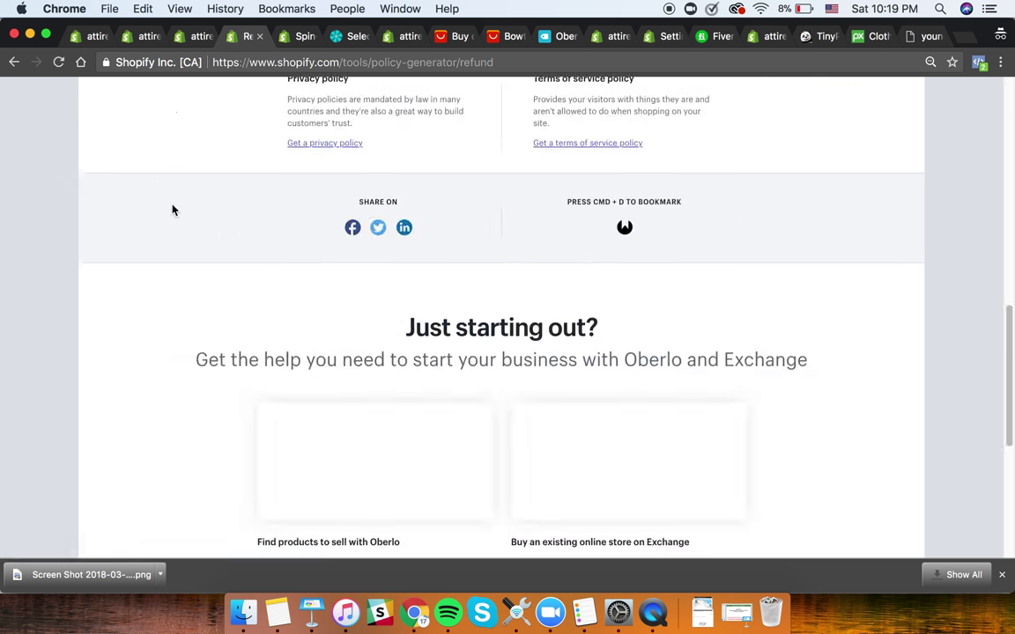
- Return to the search results for "terms and conditions shopify store" and look over the listed pages
{"action": "left_click", "coordinate": [13, 61]}
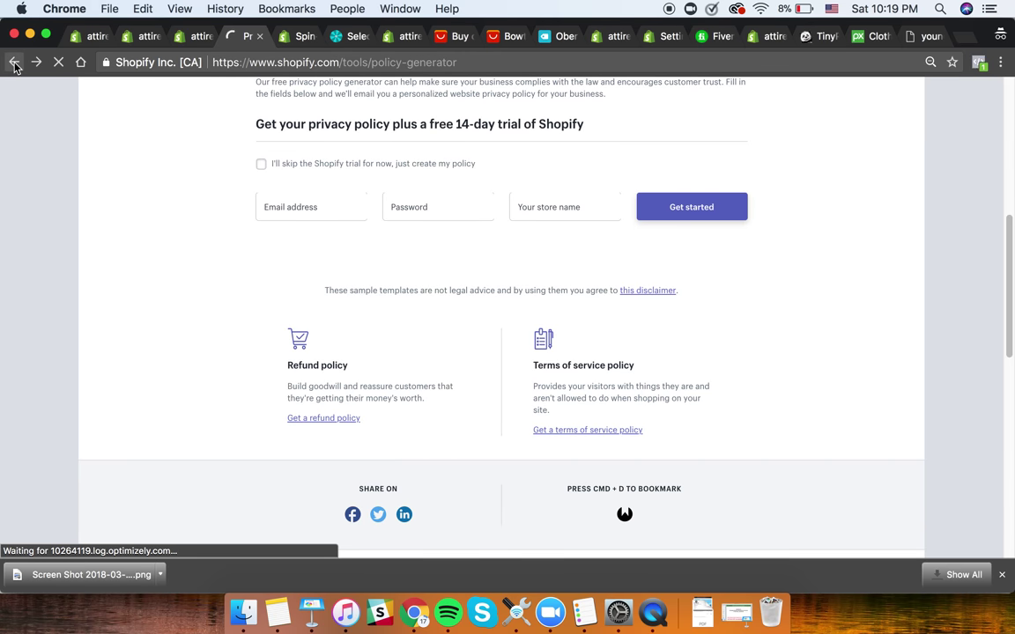
{"action": "left_click", "coordinate": [14, 63]}
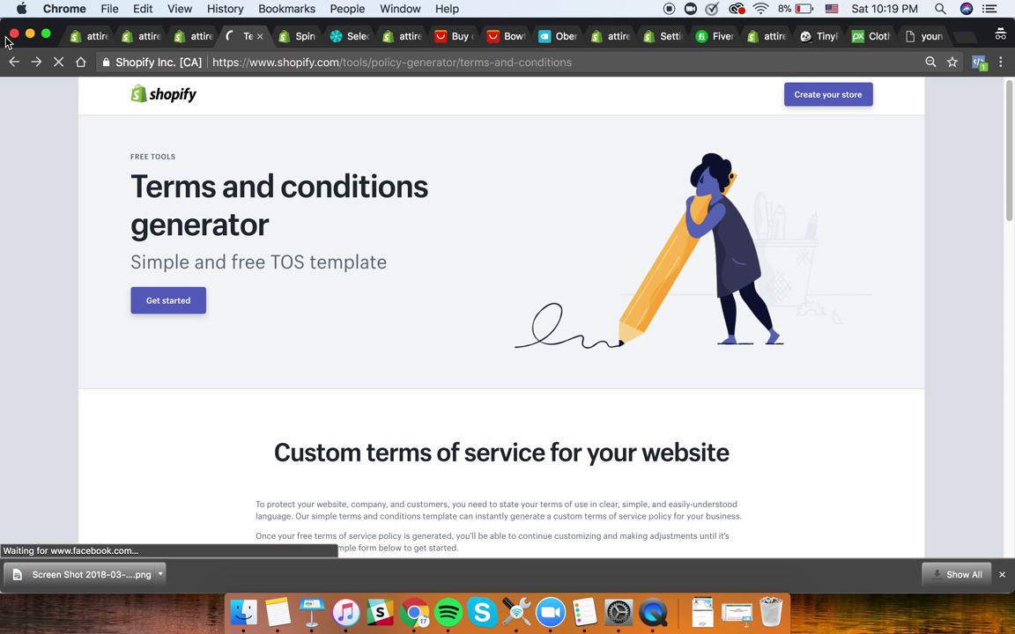
{"action": "left_click", "coordinate": [10, 63]}
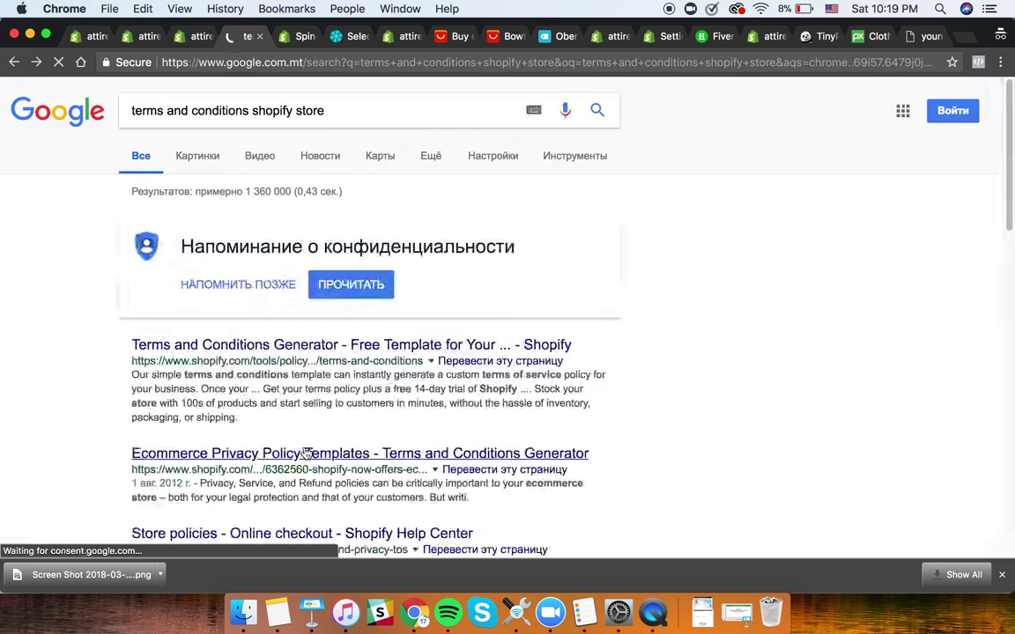
{"action": "scroll", "coordinate": [335, 406], "scroll_direction": "down", "scroll_amount": 4}
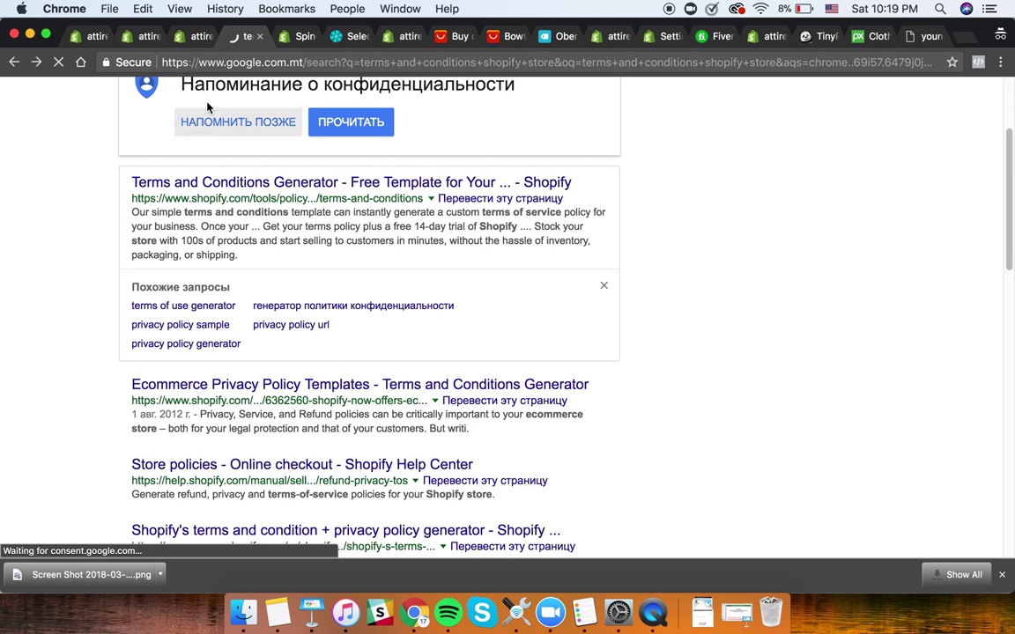
- Open the Notifications settings in the store admin and look through the page down to the order notifications
{"action": "left_click", "coordinate": [195, 35]}
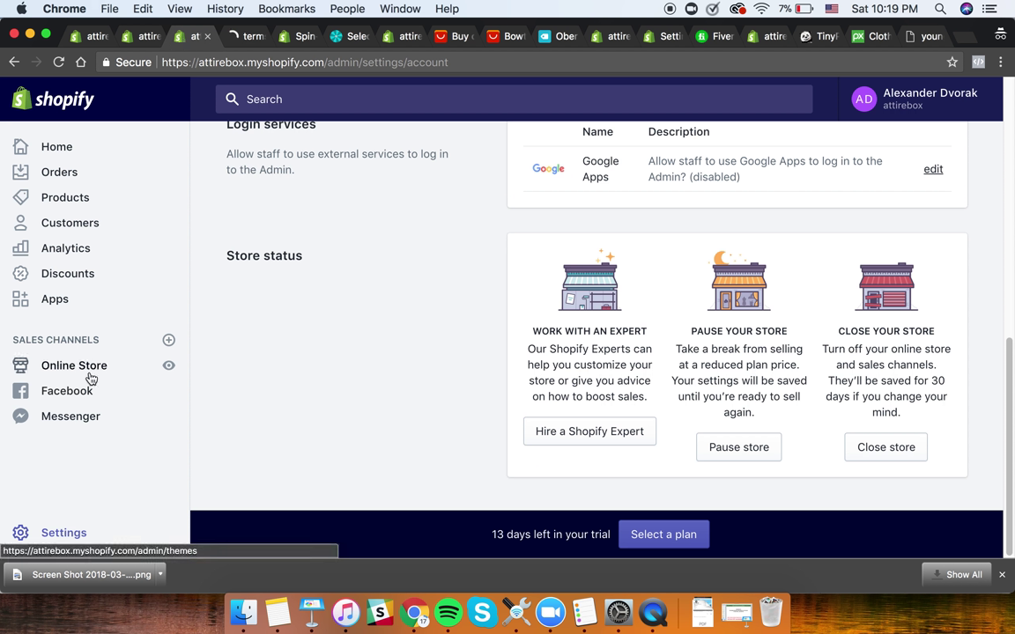
{"action": "scroll", "coordinate": [458, 274], "scroll_direction": "up", "scroll_amount": 2}
{"action": "scroll", "coordinate": [458, 274], "scroll_direction": "up", "scroll_amount": 5}
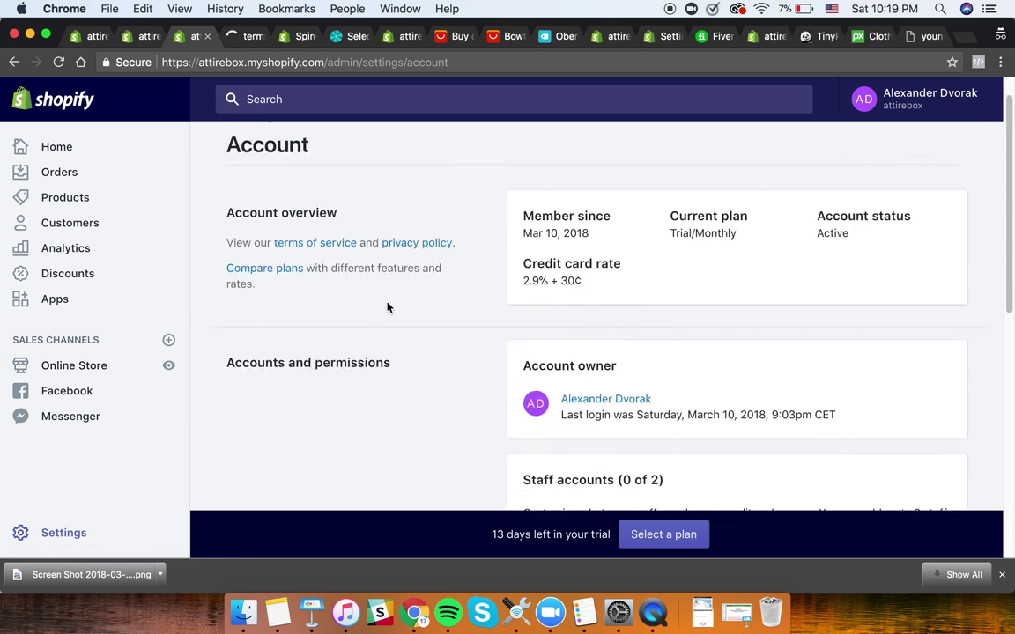
{"action": "left_click", "coordinate": [62, 369]}
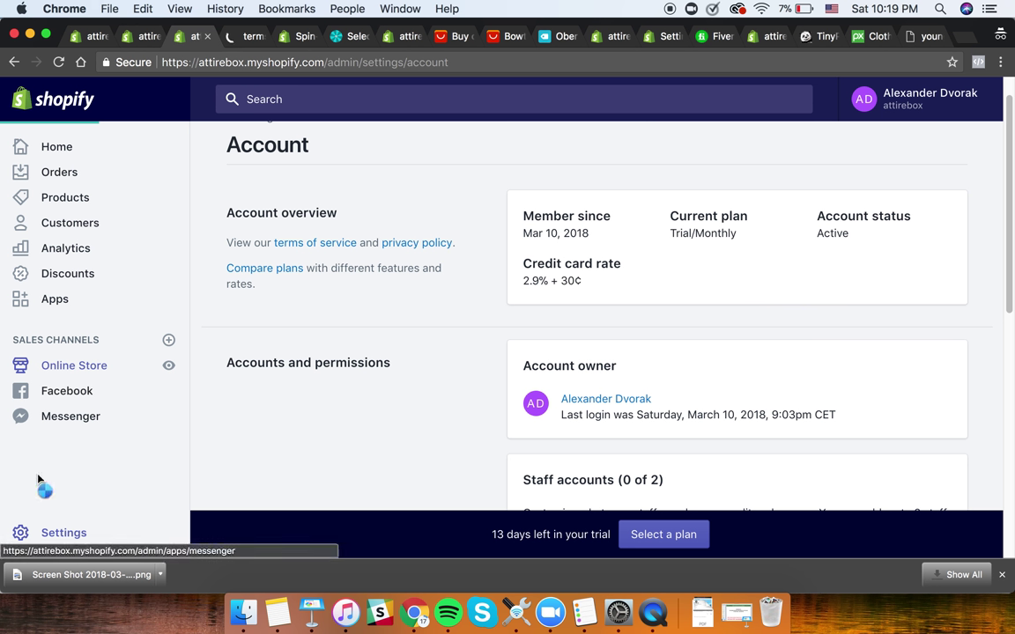
{"action": "left_click", "coordinate": [54, 535]}
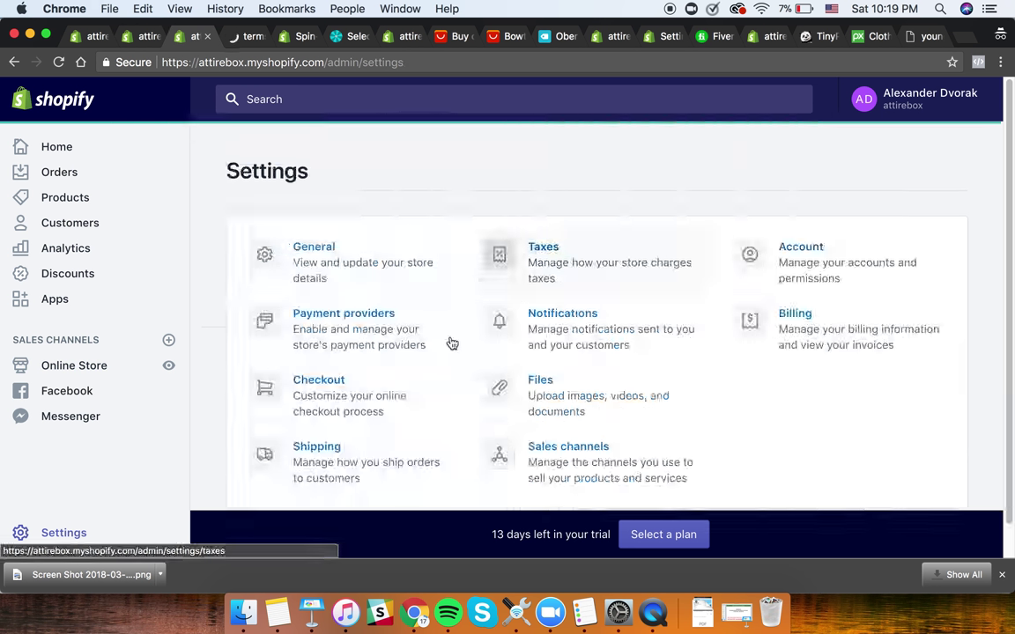
{"action": "left_click", "coordinate": [534, 330]}
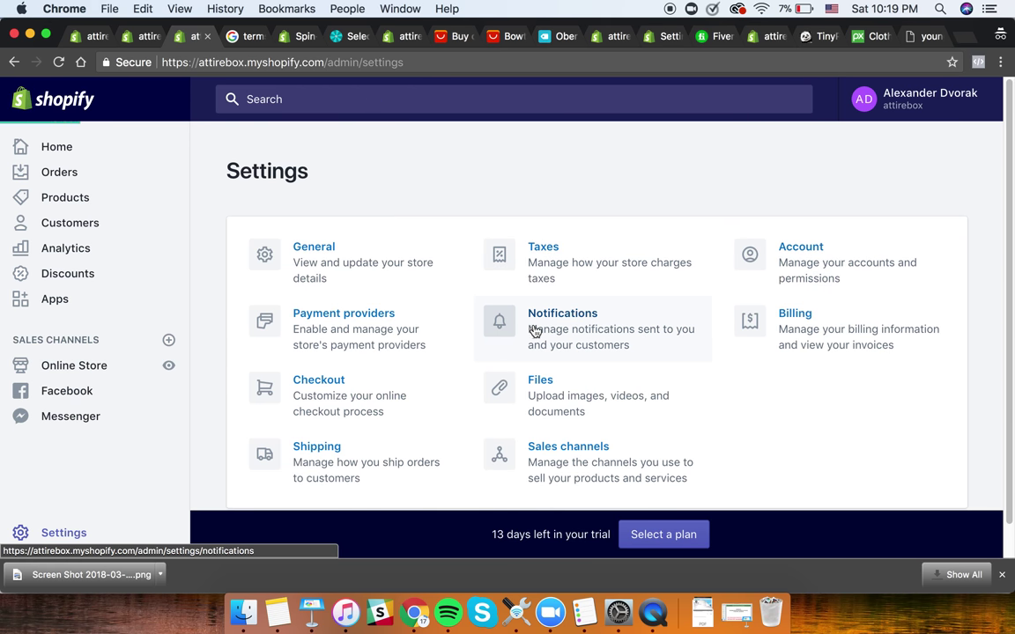
{"action": "scroll", "coordinate": [519, 339], "scroll_direction": "down", "scroll_amount": 3}
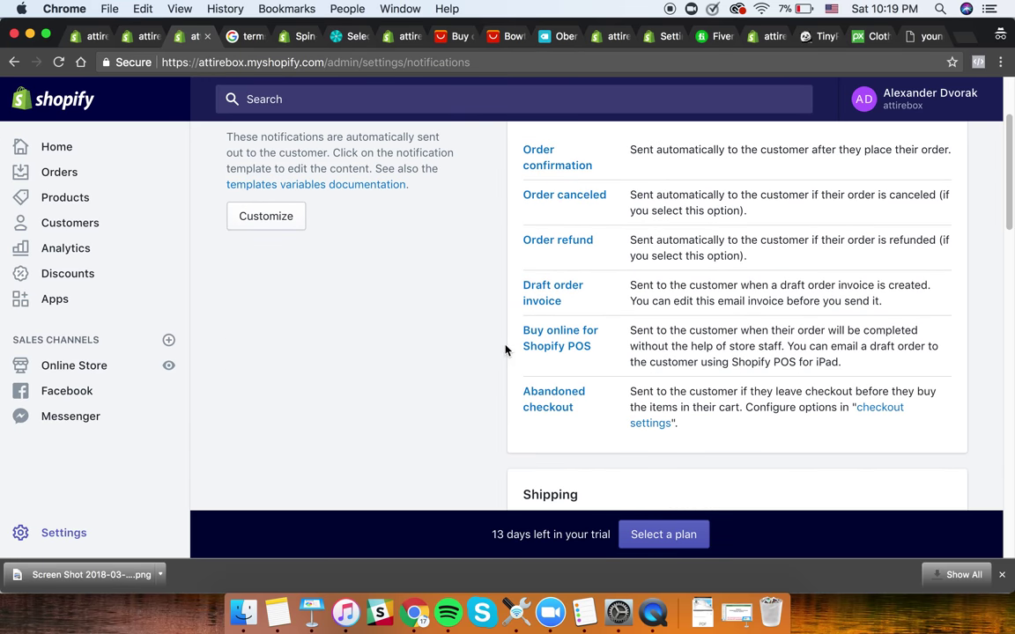
{"action": "scroll", "coordinate": [506, 350], "scroll_direction": "down", "scroll_amount": 10}
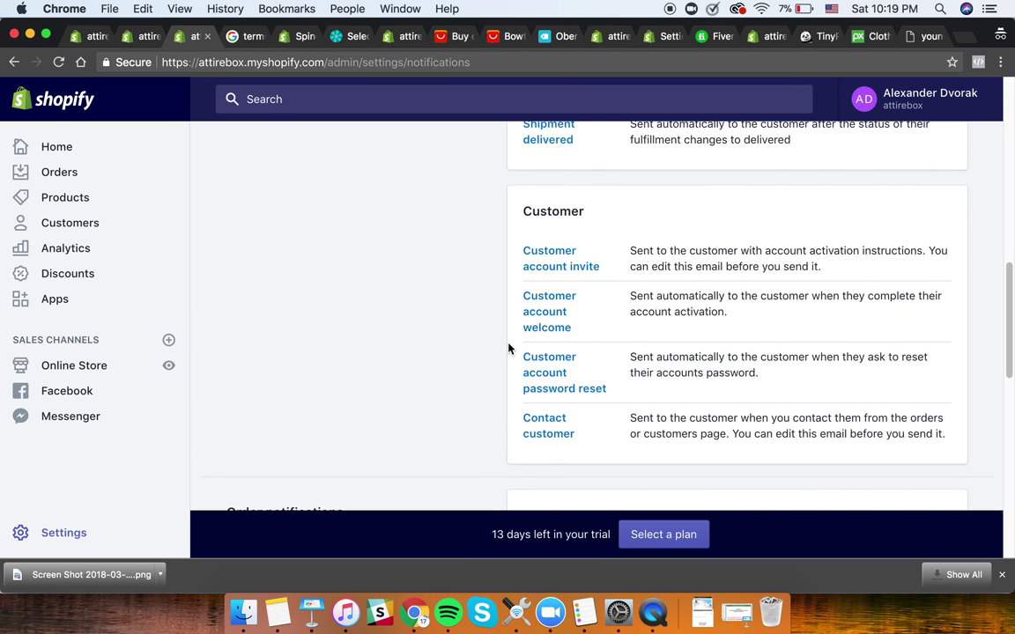
{"action": "scroll", "coordinate": [508, 348], "scroll_direction": "down", "scroll_amount": 4}
{"action": "scroll", "coordinate": [508, 349], "scroll_direction": "down", "scroll_amount": 1}
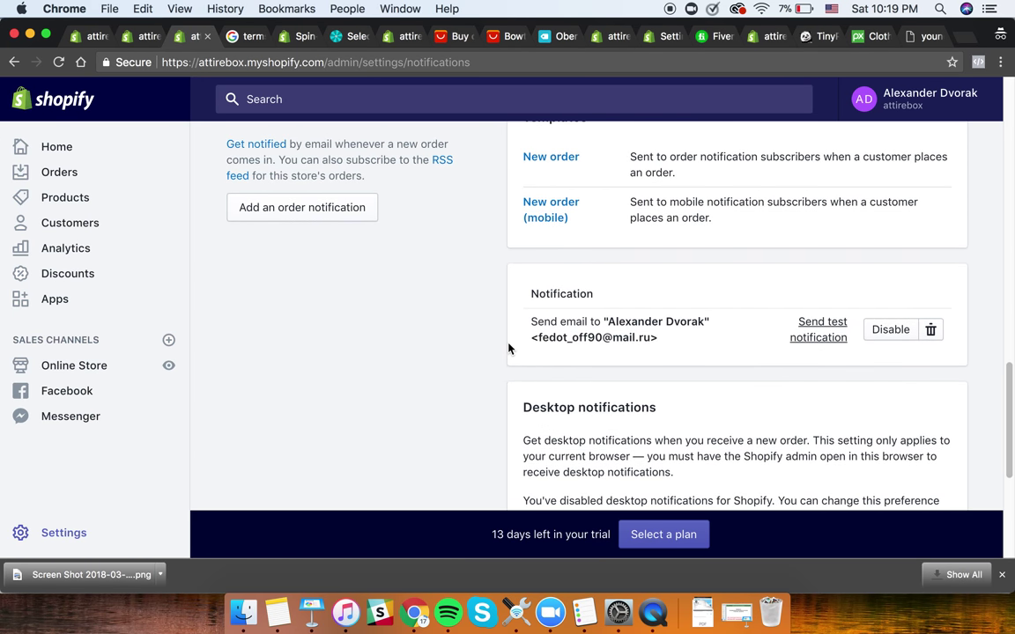
{"action": "scroll", "coordinate": [509, 349], "scroll_direction": "up", "scroll_amount": 1}
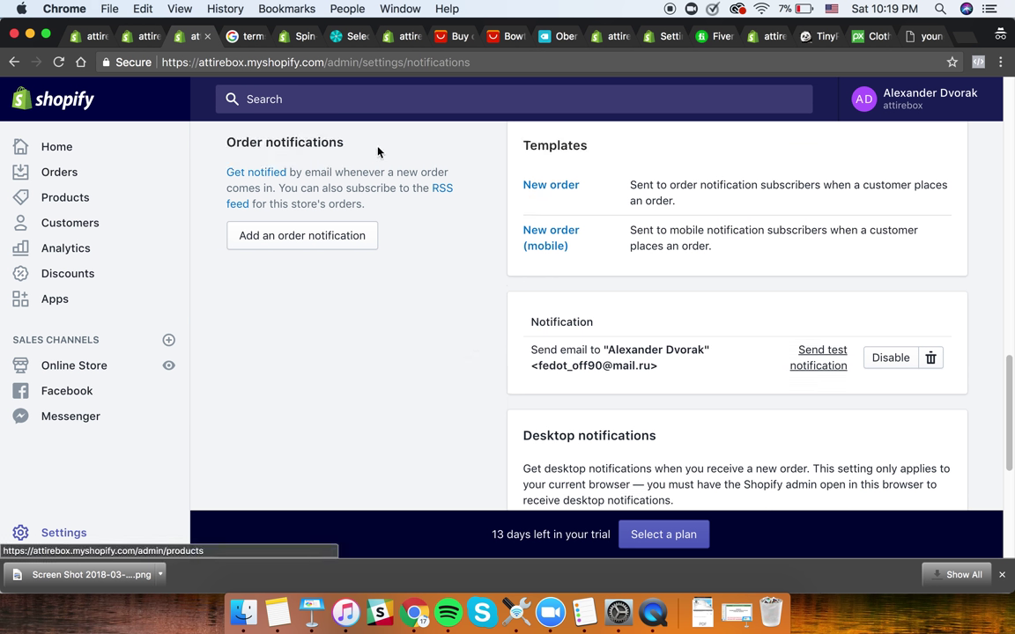
- Open the Shopify Help Center result on store policies and read the instructions for adding refund, privacy and terms of service policies
{"action": "left_click", "coordinate": [238, 36]}
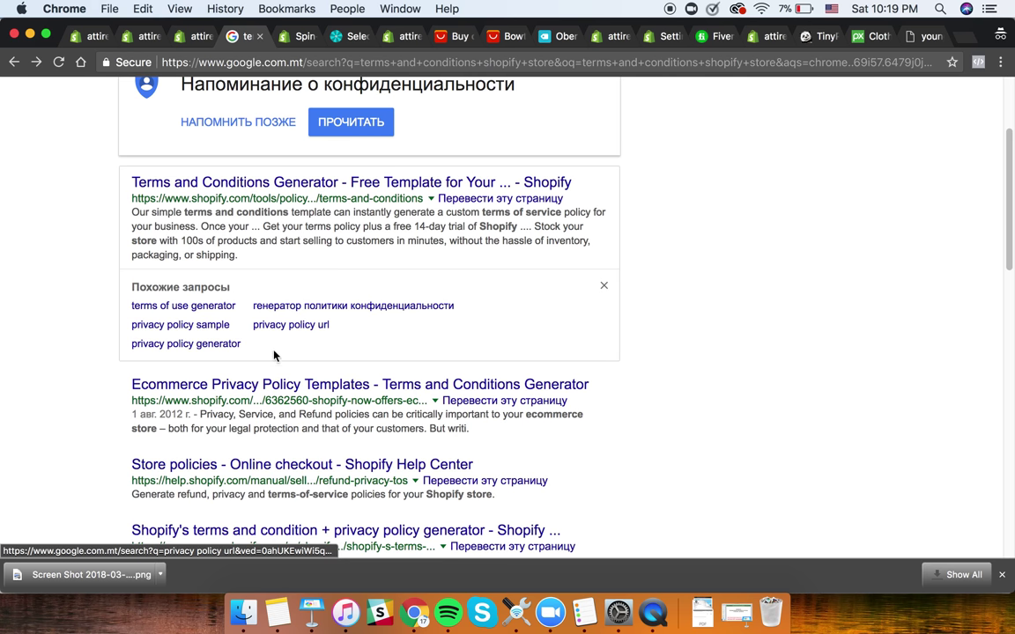
{"action": "scroll", "coordinate": [341, 513], "scroll_direction": "down", "scroll_amount": 1}
{"action": "left_click", "coordinate": [280, 463]}
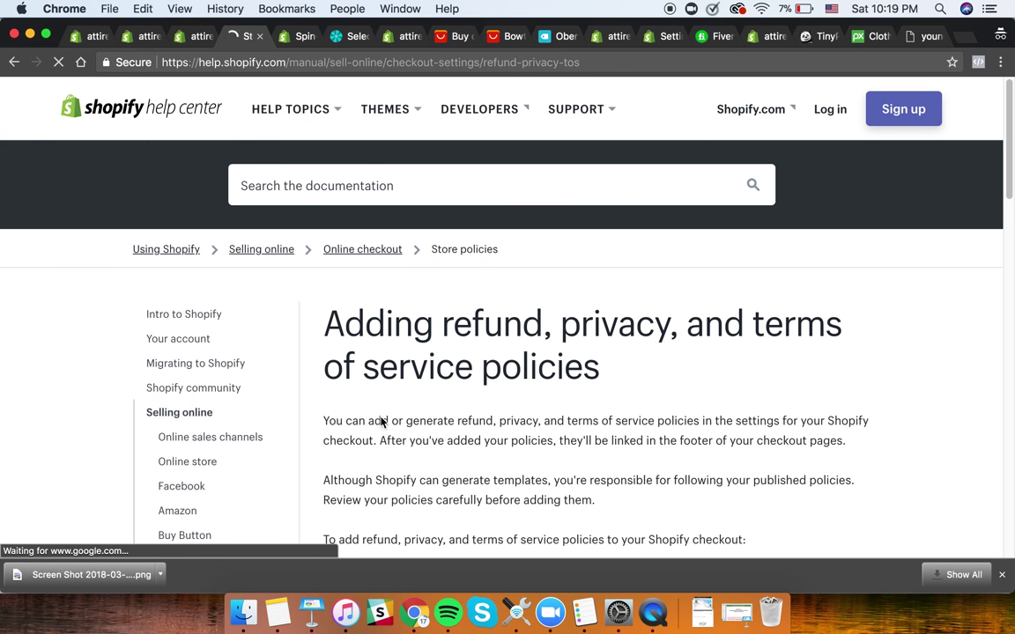
{"action": "scroll", "coordinate": [381, 424], "scroll_direction": "down", "scroll_amount": 5}
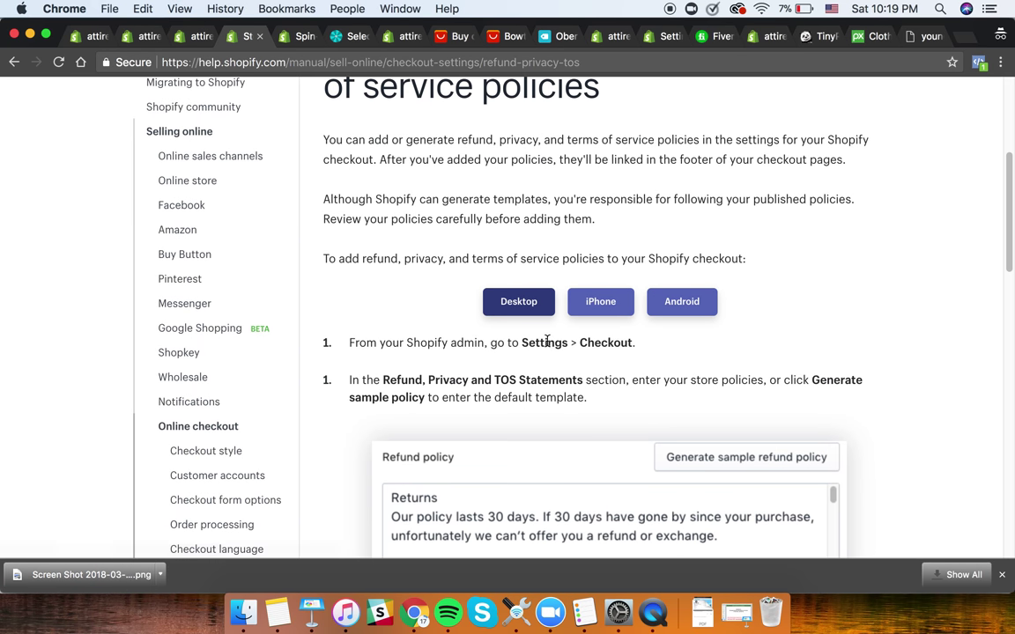
- Open the store's Checkout settings and look through the page down to the refund, privacy and terms of service statements
{"action": "left_click", "coordinate": [189, 36]}
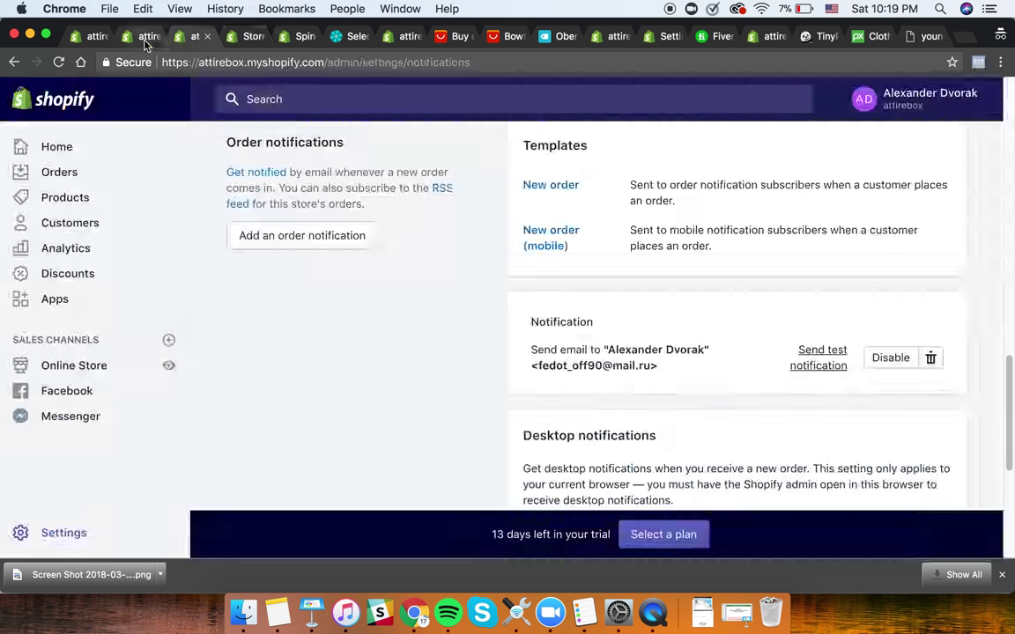
{"action": "left_click", "coordinate": [145, 37]}
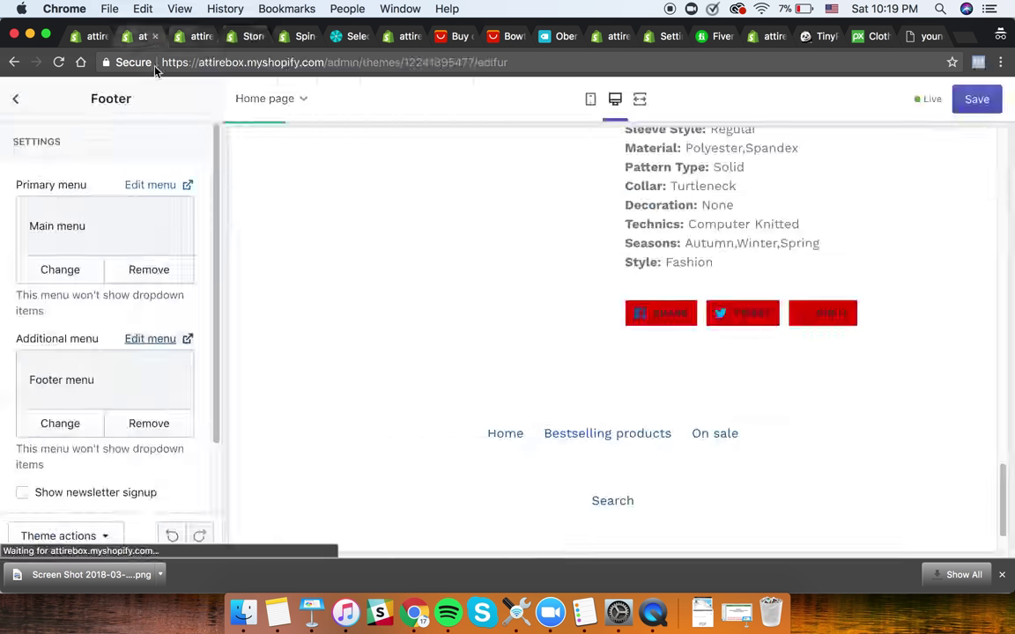
{"action": "left_click", "coordinate": [179, 37]}
{"action": "left_click", "coordinate": [67, 536]}
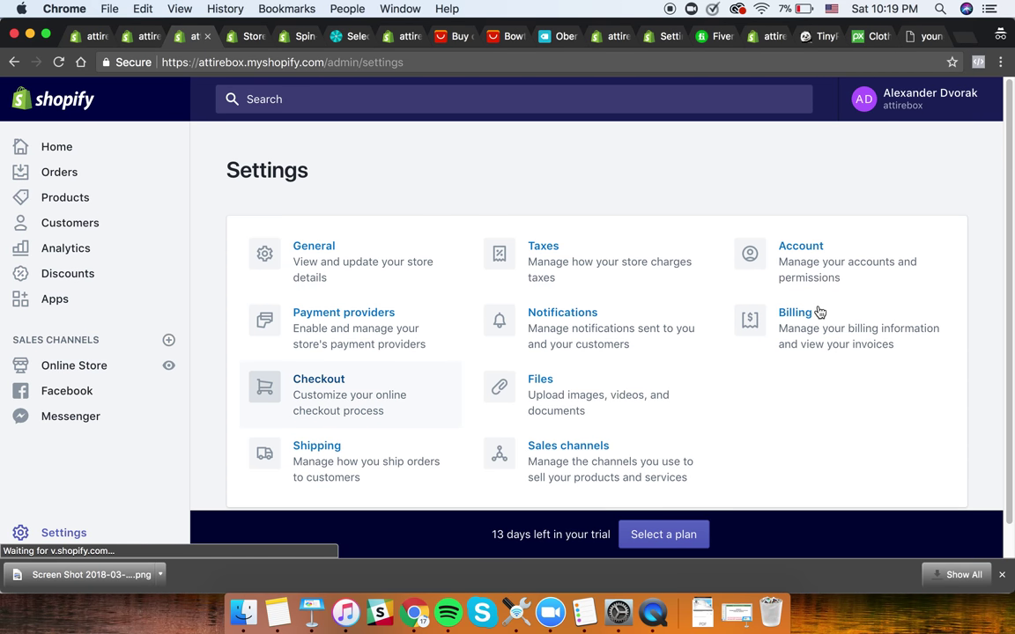
{"action": "left_click", "coordinate": [361, 403]}
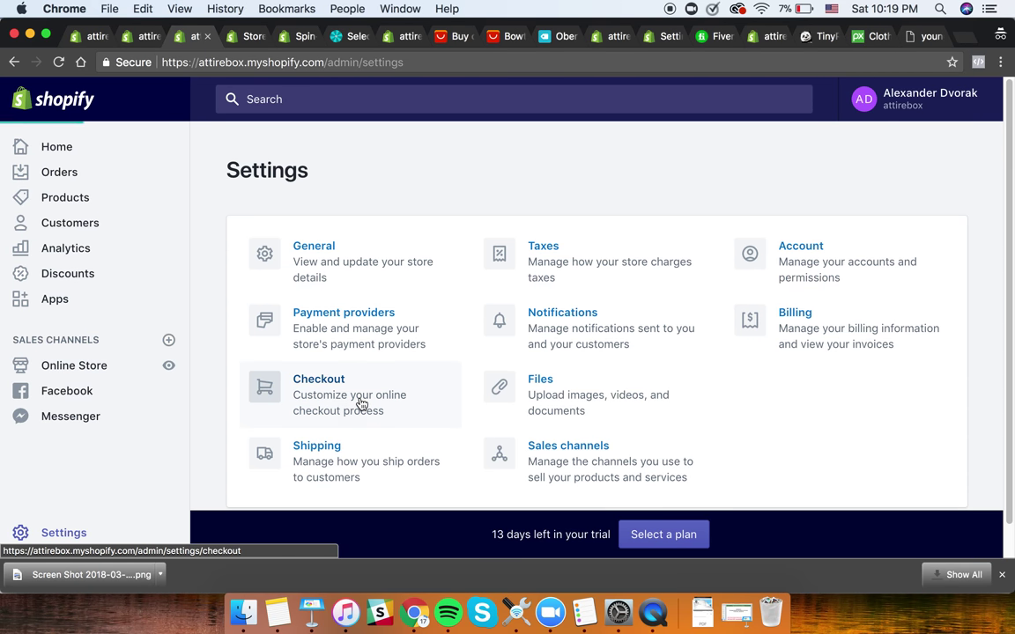
{"action": "scroll", "coordinate": [728, 379], "scroll_direction": "down", "scroll_amount": 5}
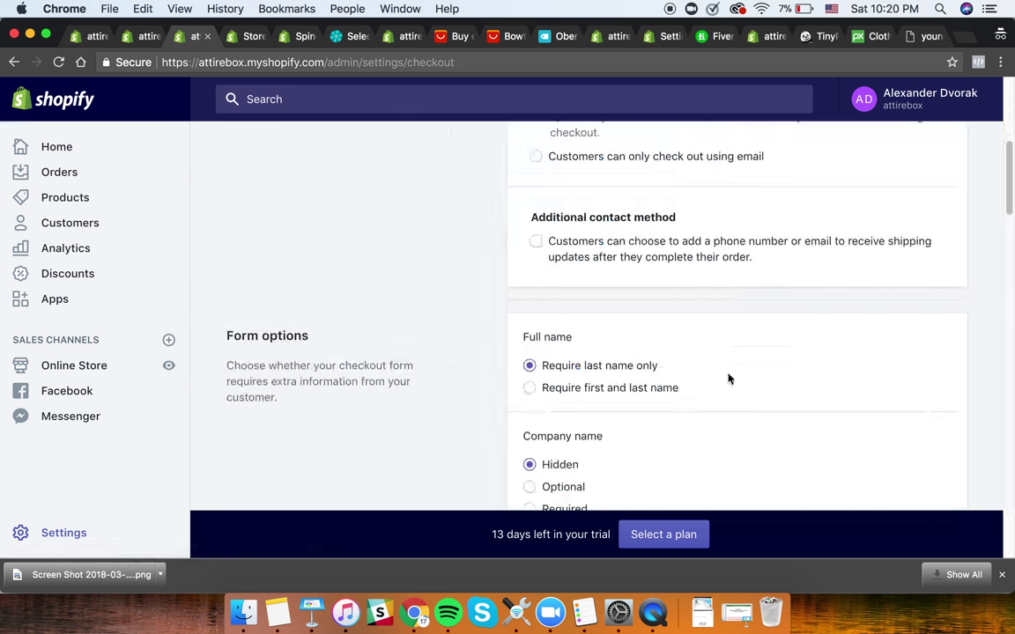
{"action": "scroll", "coordinate": [729, 379], "scroll_direction": "down", "scroll_amount": 15}
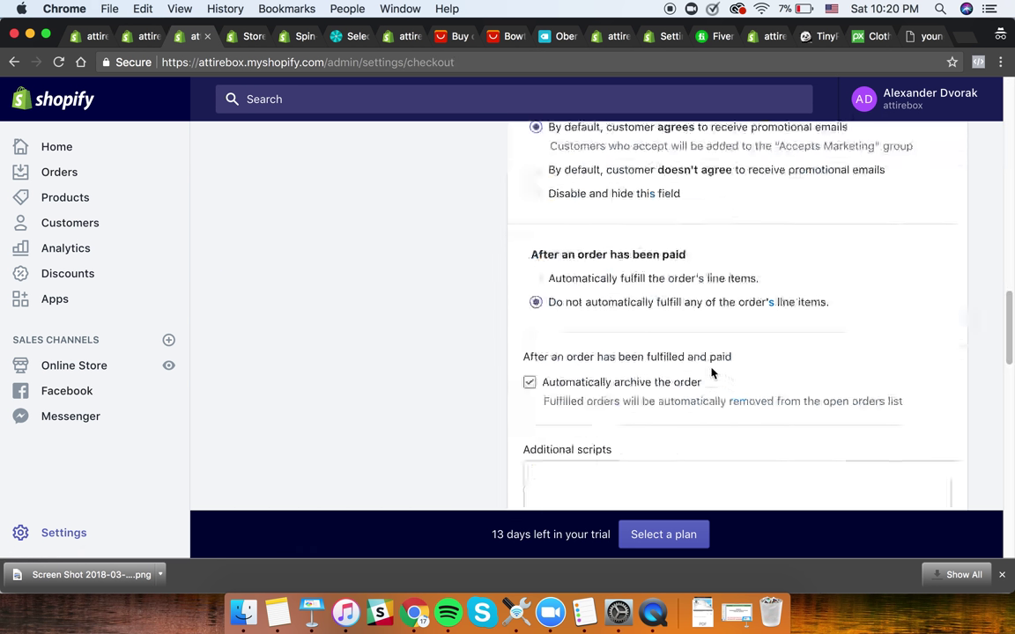
{"action": "scroll", "coordinate": [712, 374], "scroll_direction": "down", "scroll_amount": 10}
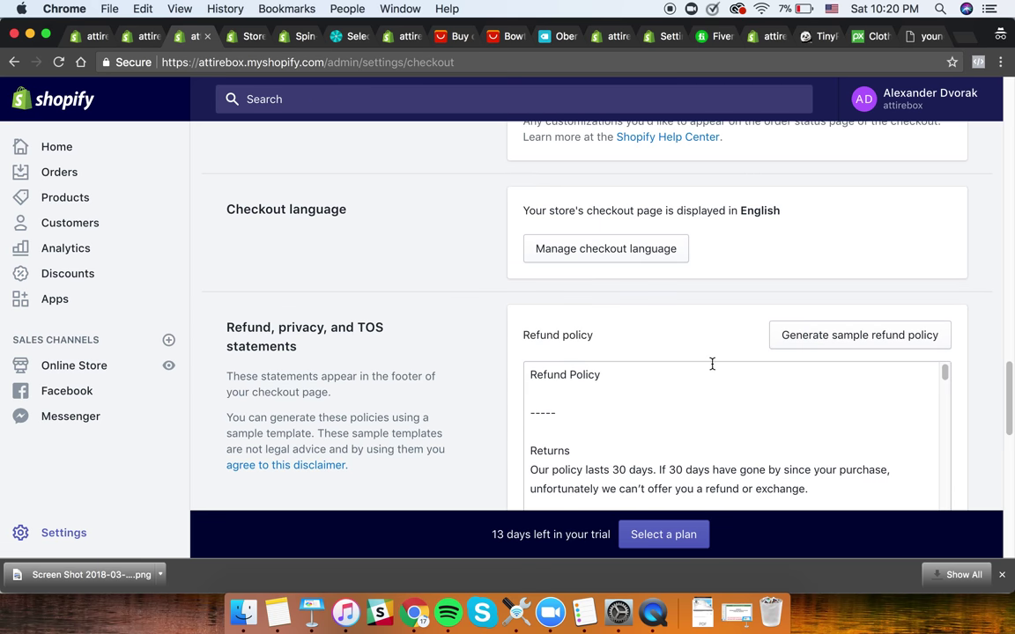
{"action": "scroll", "coordinate": [713, 363], "scroll_direction": "down", "scroll_amount": 5}
{"action": "scroll", "coordinate": [659, 407], "scroll_direction": "down", "scroll_amount": 15}
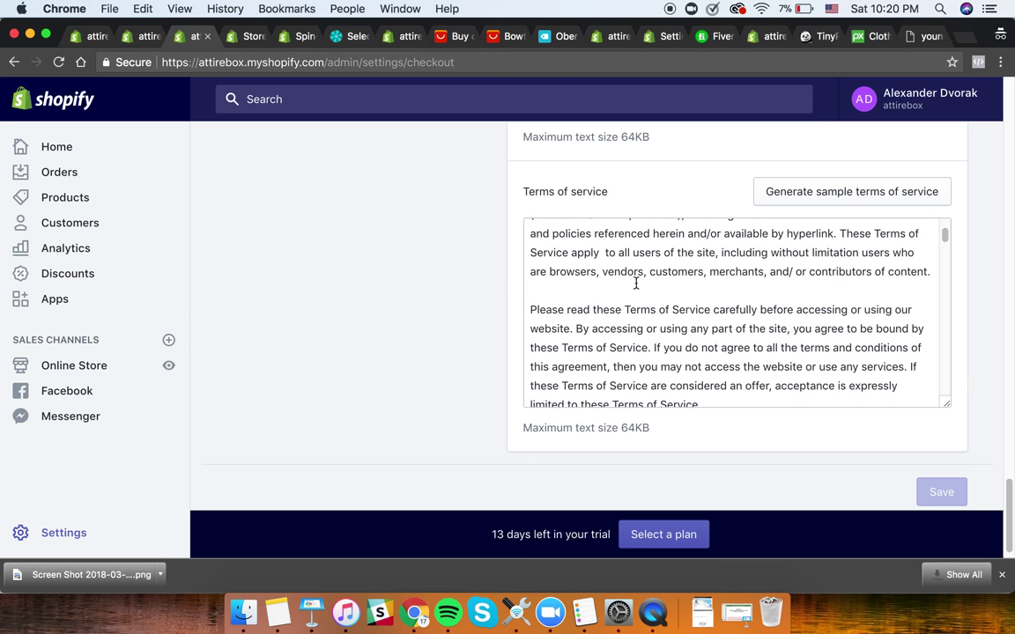
- Look through the terms of service text to its end, select all of it, and clear the selection
{"action": "scroll", "coordinate": [633, 304], "scroll_direction": "down", "scroll_amount": 15}
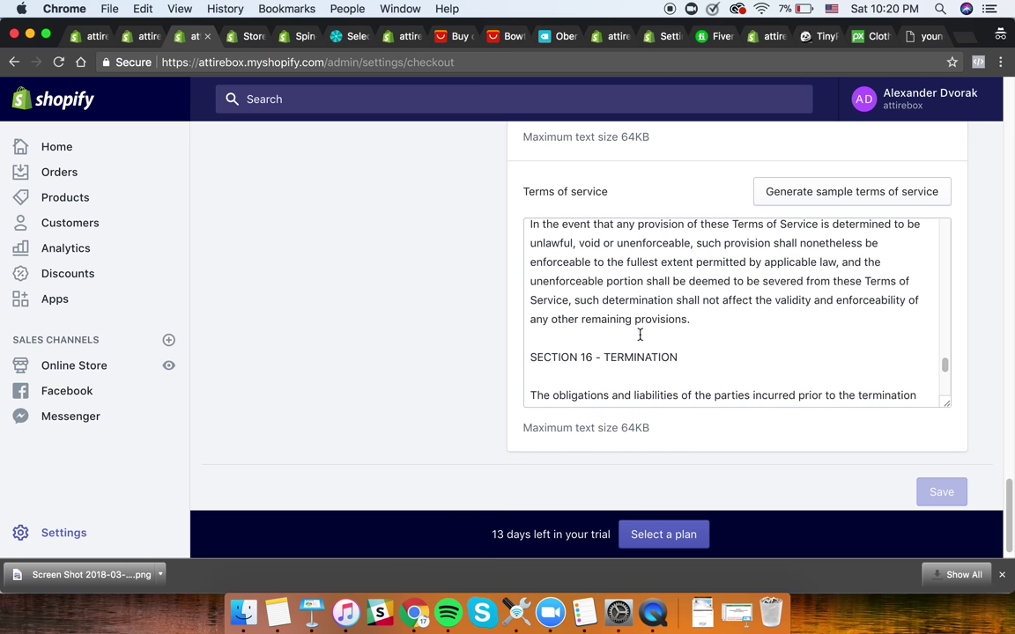
{"action": "scroll", "coordinate": [635, 327], "scroll_direction": "down", "scroll_amount": 10}
{"action": "scroll", "coordinate": [618, 329], "scroll_direction": "up", "scroll_amount": 3}
{"action": "triple_click", "coordinate": [619, 327]}
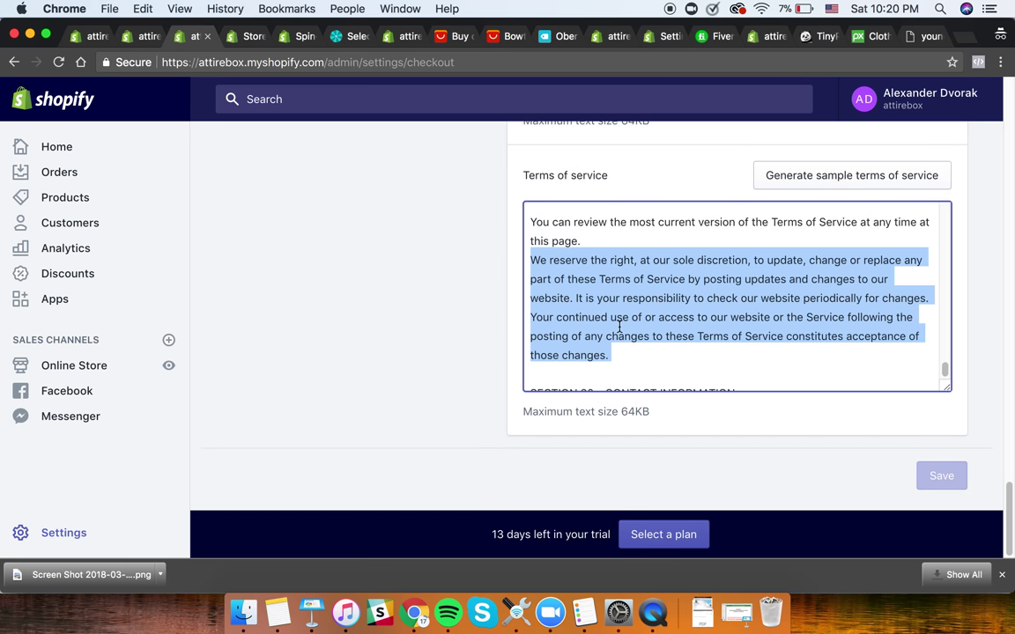
{"action": "key", "text": "super+a"}
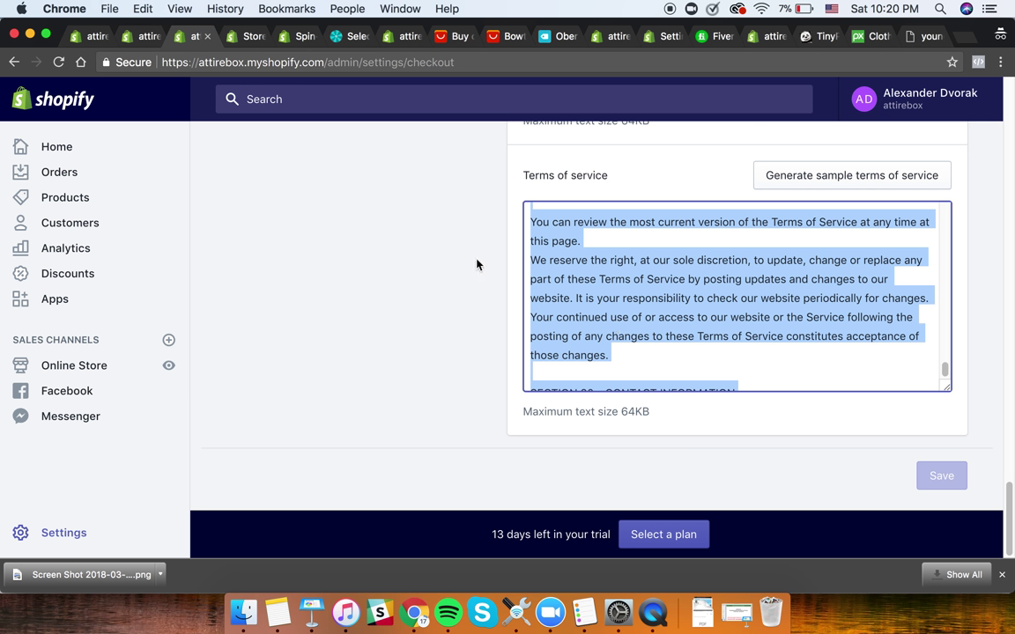
{"action": "left_click", "coordinate": [422, 269]}
{"action": "scroll", "coordinate": [430, 280], "scroll_direction": "up", "scroll_amount": 5}
{"action": "scroll", "coordinate": [564, 409], "scroll_direction": "down", "scroll_amount": 3}
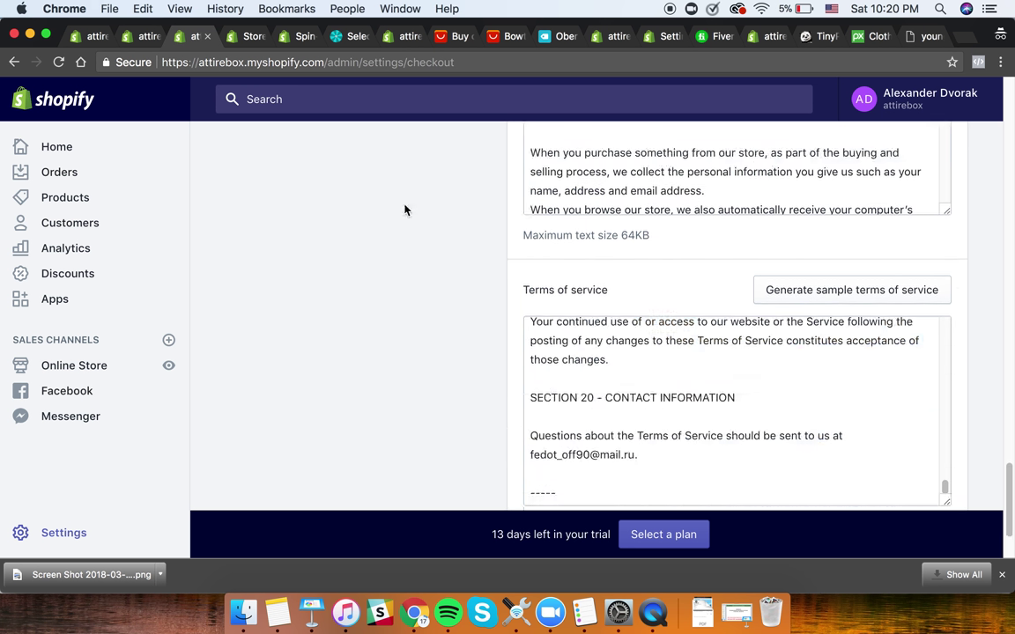
- Switch to the admin tab showing the Apps page and open the online store's Pages section
{"action": "left_click", "coordinate": [248, 38]}
{"action": "left_click", "coordinate": [96, 39]}
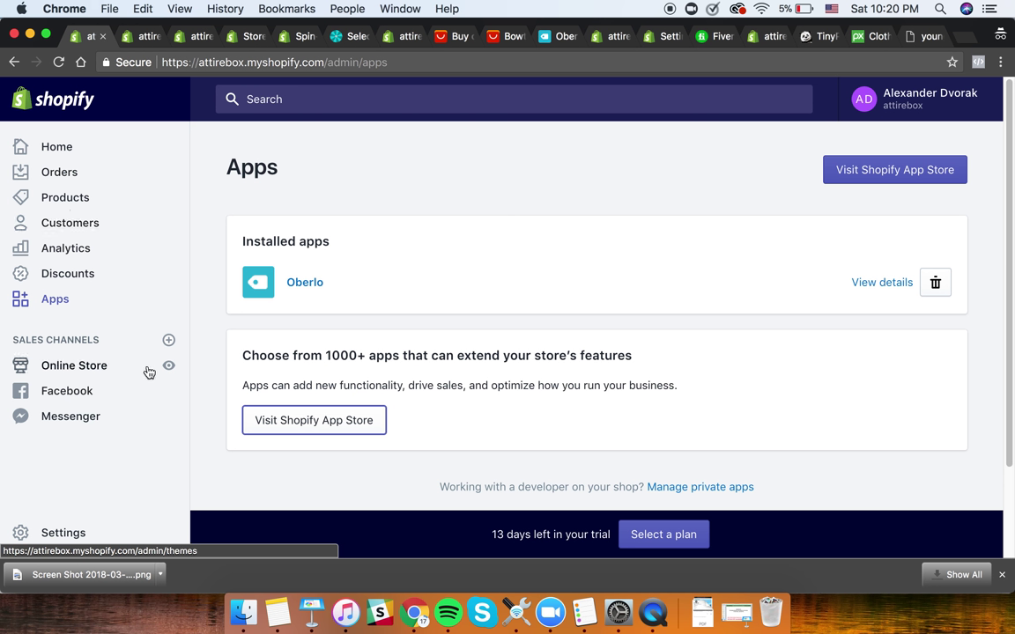
{"action": "left_click", "coordinate": [105, 374]}
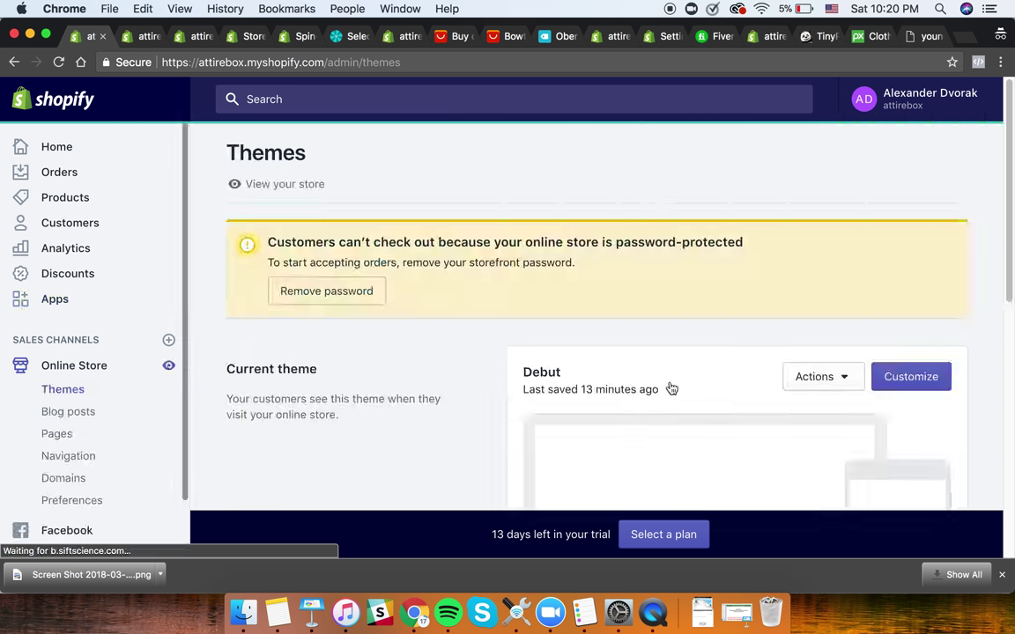
{"action": "left_click", "coordinate": [901, 379]}
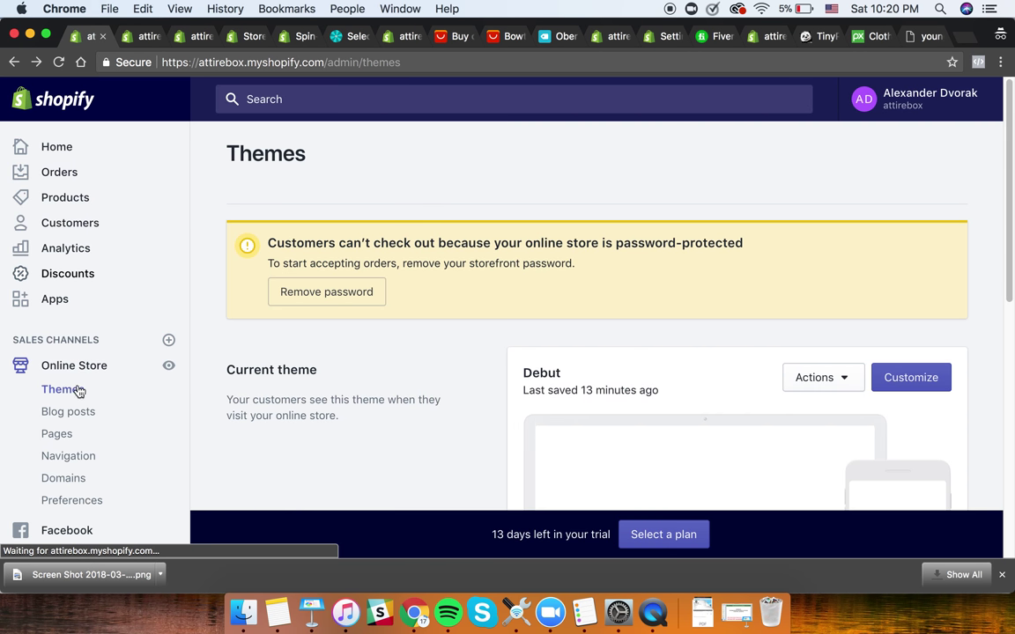
{"action": "left_click", "coordinate": [65, 438]}
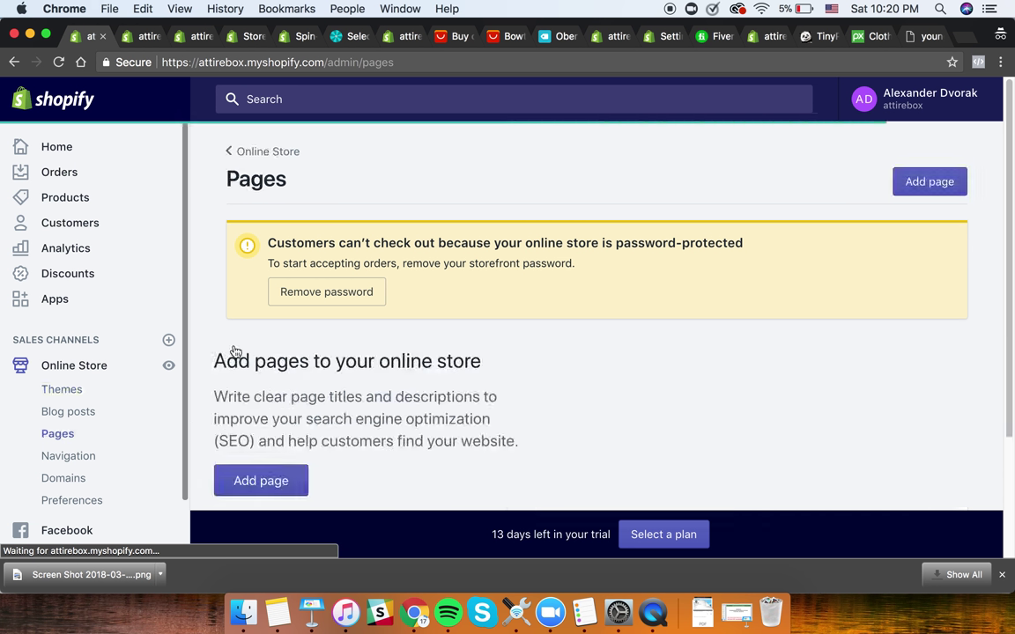
- Follow the storefront password removal option to the store's Preferences and look through the Facebook Pixel and Password page sections
{"action": "scroll", "coordinate": [339, 405], "scroll_direction": "down", "scroll_amount": 5}
{"action": "scroll", "coordinate": [313, 314], "scroll_direction": "up", "scroll_amount": 5}
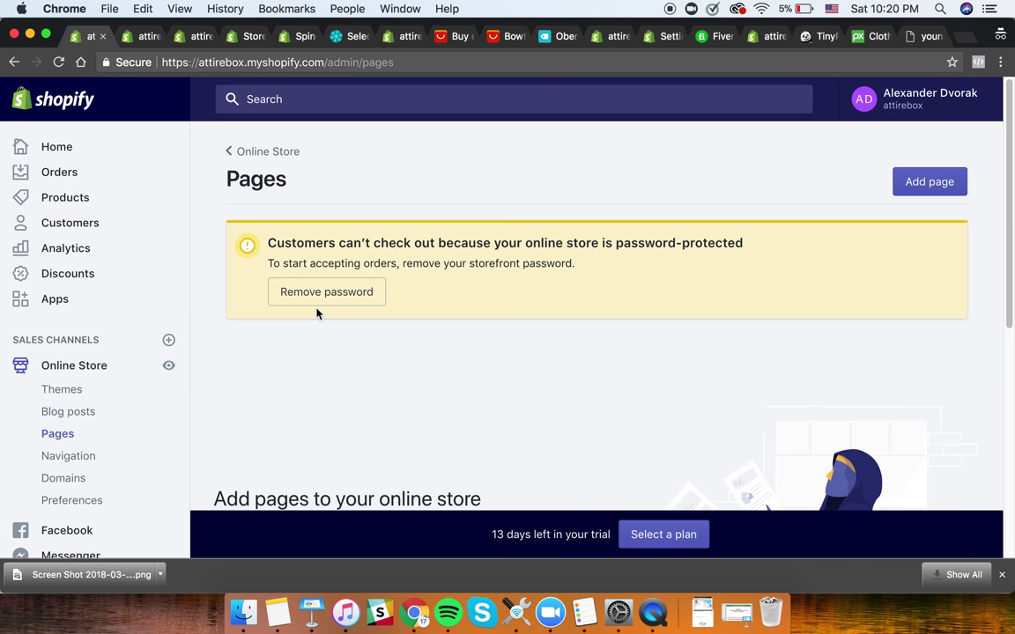
{"action": "left_click", "coordinate": [321, 303]}
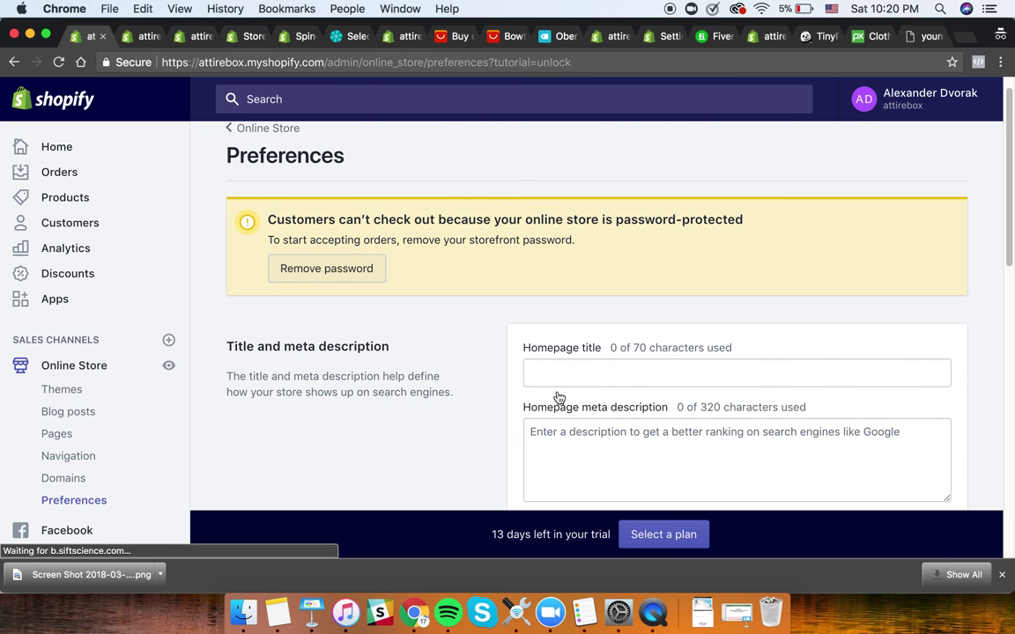
{"action": "scroll", "coordinate": [393, 387], "scroll_direction": "down", "scroll_amount": 6}
{"action": "scroll", "coordinate": [387, 411], "scroll_direction": "down", "scroll_amount": 3}
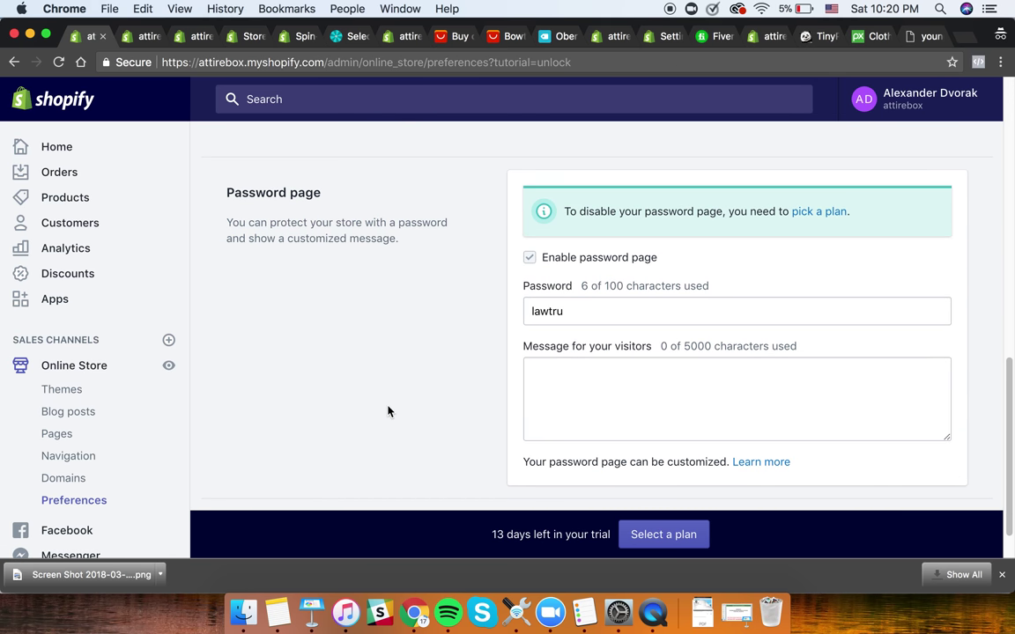
{"action": "scroll", "coordinate": [388, 411], "scroll_direction": "up", "scroll_amount": 5}
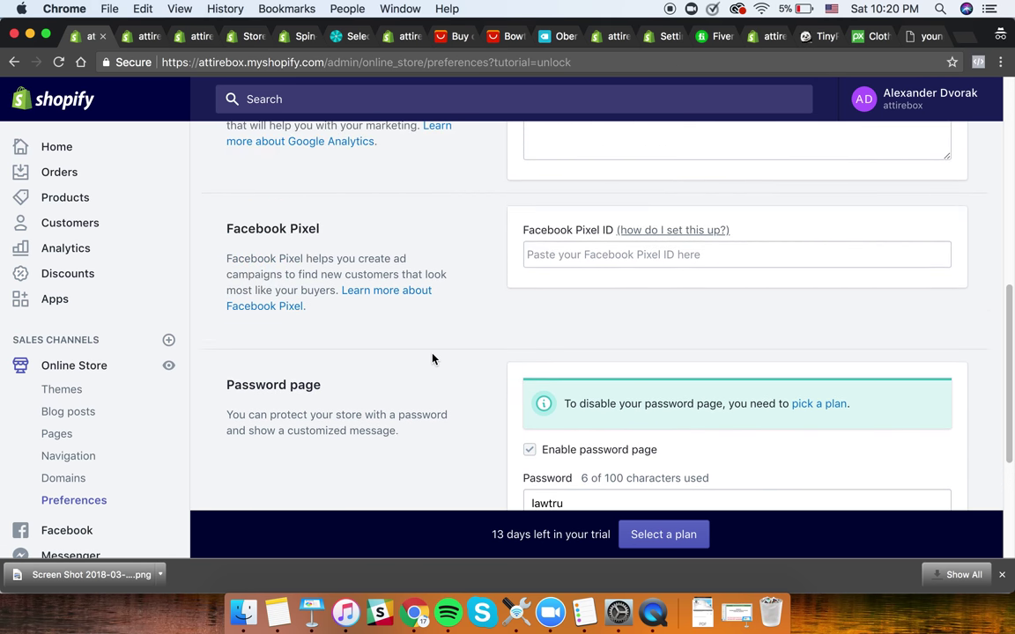
{"action": "left_click", "coordinate": [577, 250]}
{"action": "scroll", "coordinate": [352, 260], "scroll_direction": "down", "scroll_amount": 5}
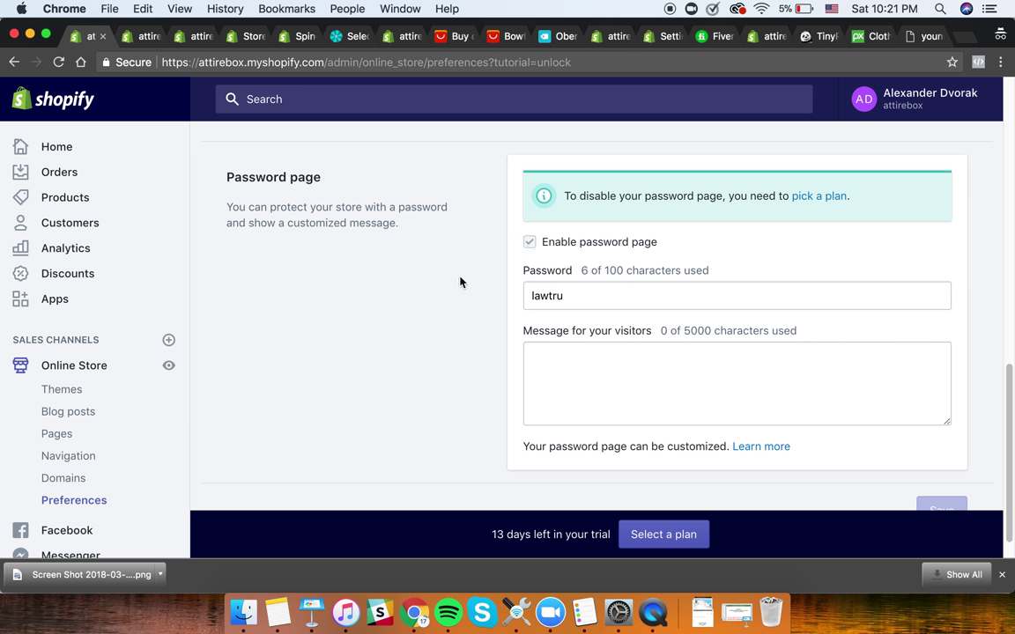
{"action": "scroll", "coordinate": [460, 282], "scroll_direction": "up", "scroll_amount": 3}
{"action": "scroll", "coordinate": [584, 415], "scroll_direction": "down", "scroll_amount": 4}
{"action": "scroll", "coordinate": [464, 263], "scroll_direction": "up", "scroll_amount": 10}
{"action": "scroll", "coordinate": [414, 264], "scroll_direction": "up", "scroll_amount": 3}
- Follow the password removal notice again and review the Password page section down to the end of Preferences
{"action": "left_click", "coordinate": [356, 295]}
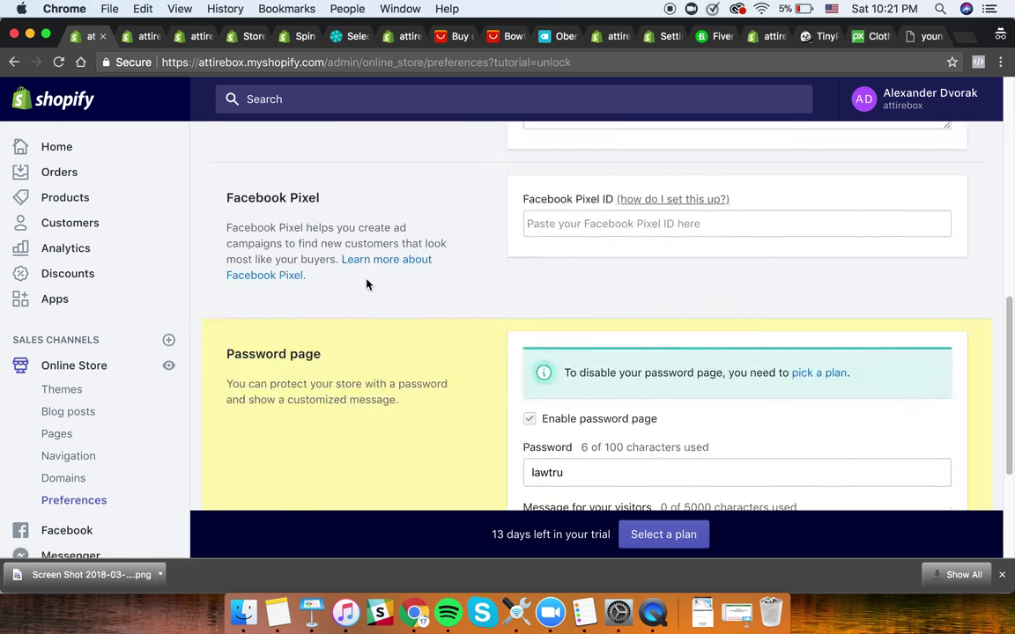
{"action": "scroll", "coordinate": [498, 313], "scroll_direction": "down", "scroll_amount": 3}
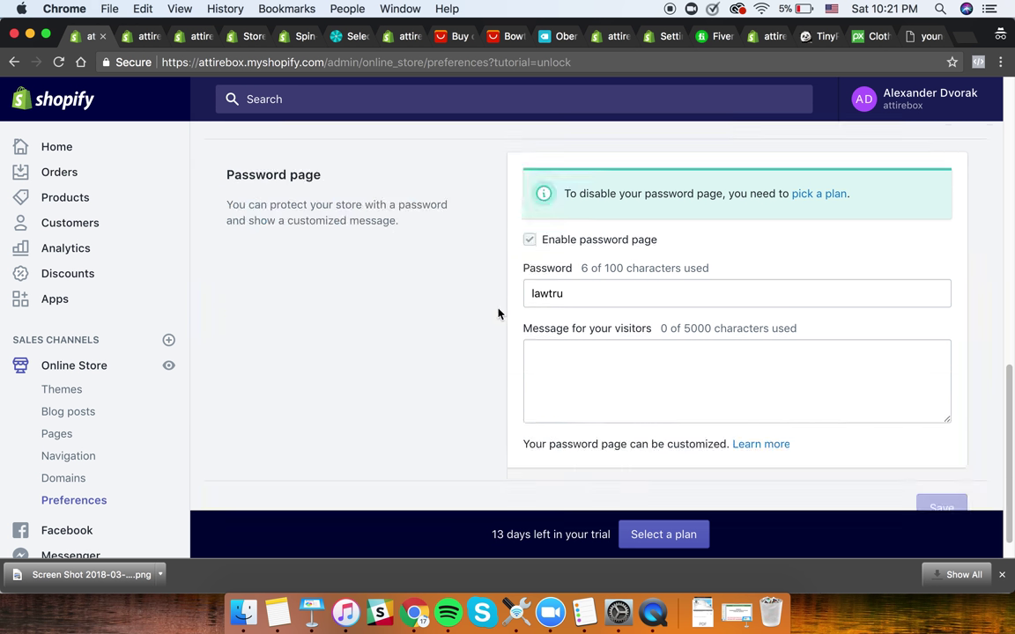
{"action": "scroll", "coordinate": [494, 317], "scroll_direction": "down", "scroll_amount": 1}
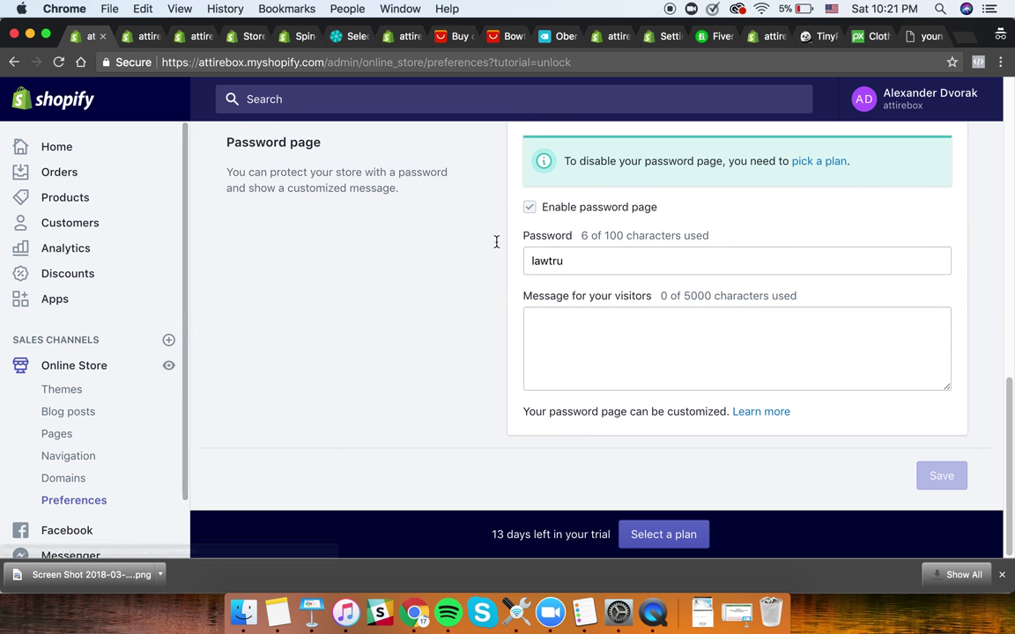
{"action": "scroll", "coordinate": [493, 247], "scroll_direction": "up", "scroll_amount": 10}
{"action": "scroll", "coordinate": [479, 259], "scroll_direction": "up", "scroll_amount": 1}
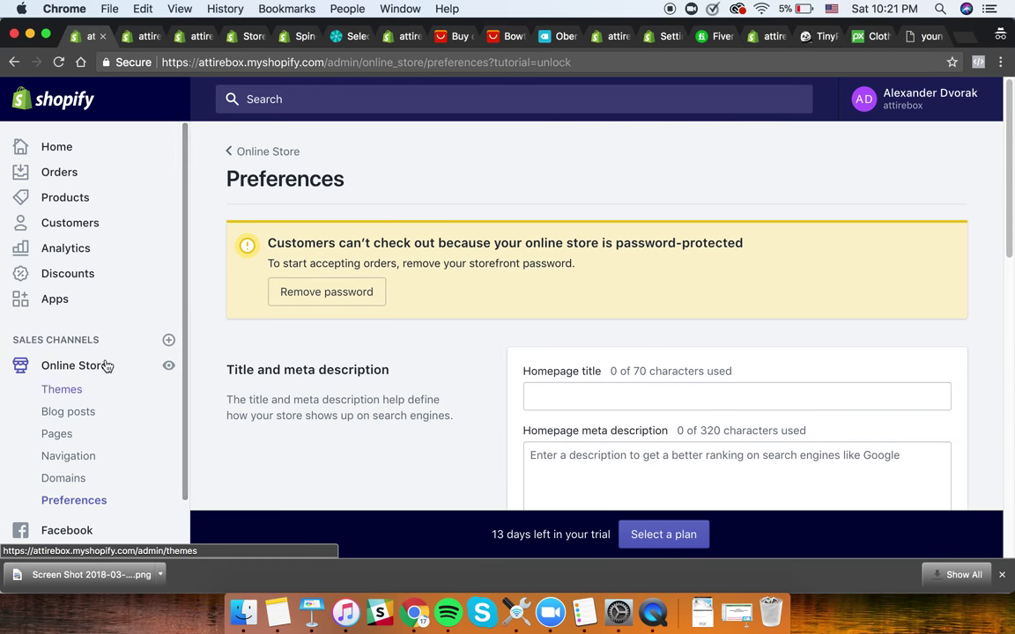
- Return to the online store's Pages section and start a new page titled "Terms of service"
{"action": "left_click", "coordinate": [73, 435]}
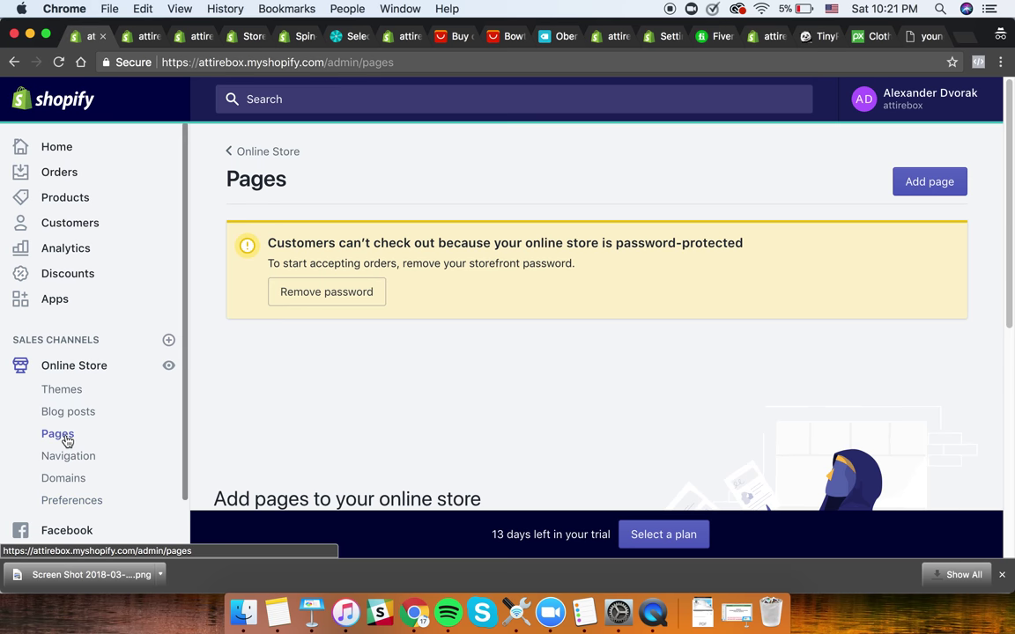
{"action": "scroll", "coordinate": [306, 358], "scroll_direction": "down", "scroll_amount": 1}
{"action": "scroll", "coordinate": [319, 353], "scroll_direction": "down", "scroll_amount": 3}
{"action": "scroll", "coordinate": [929, 159], "scroll_direction": "up", "scroll_amount": 4}
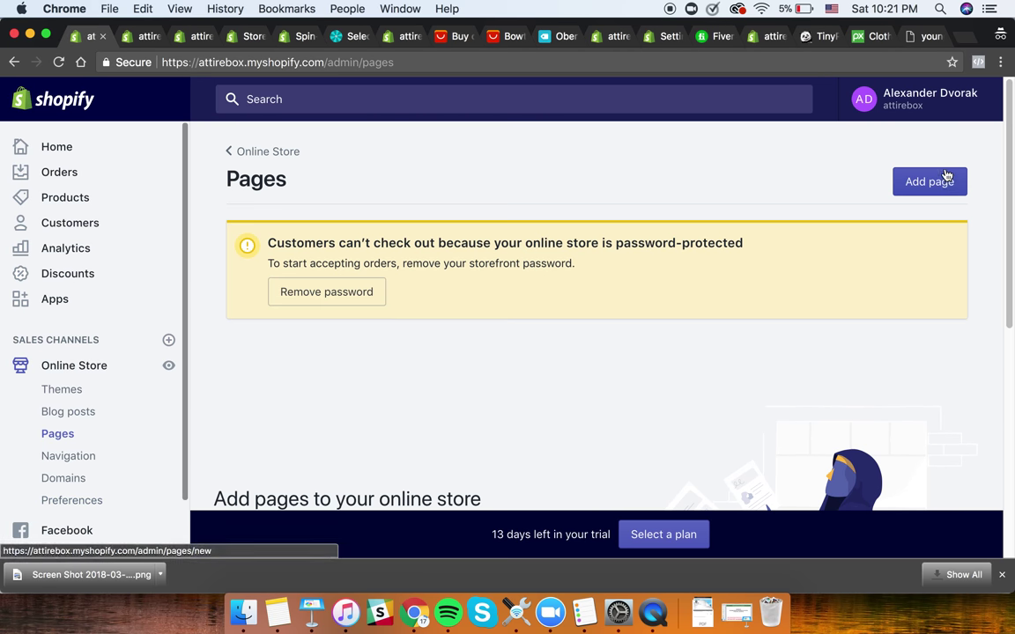
{"action": "left_click", "coordinate": [943, 183]}
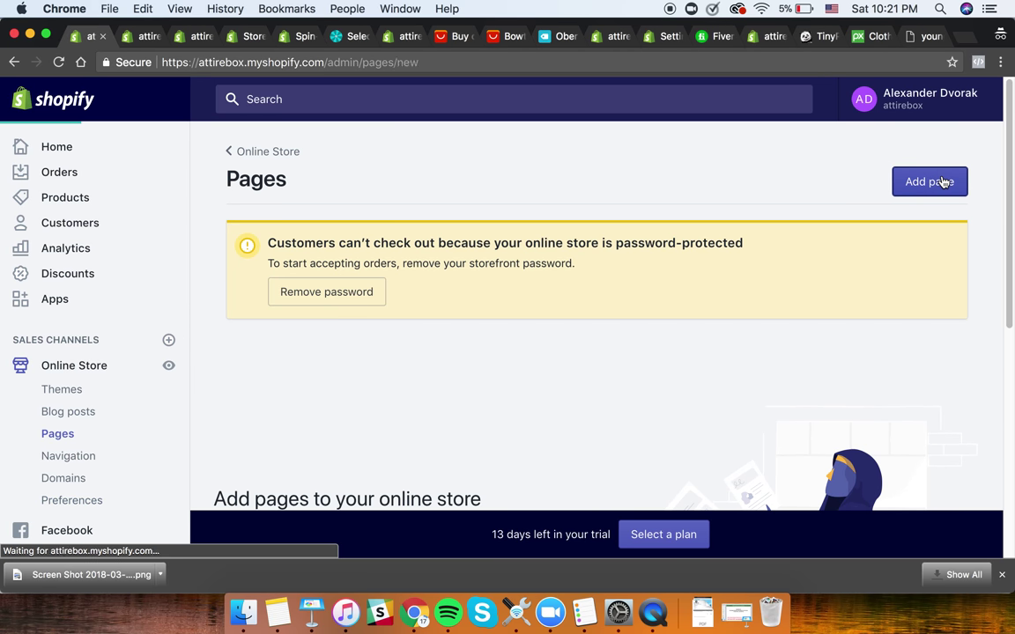
{"action": "left_click", "coordinate": [340, 301]}
{"action": "type", "text": "Terms of service"}
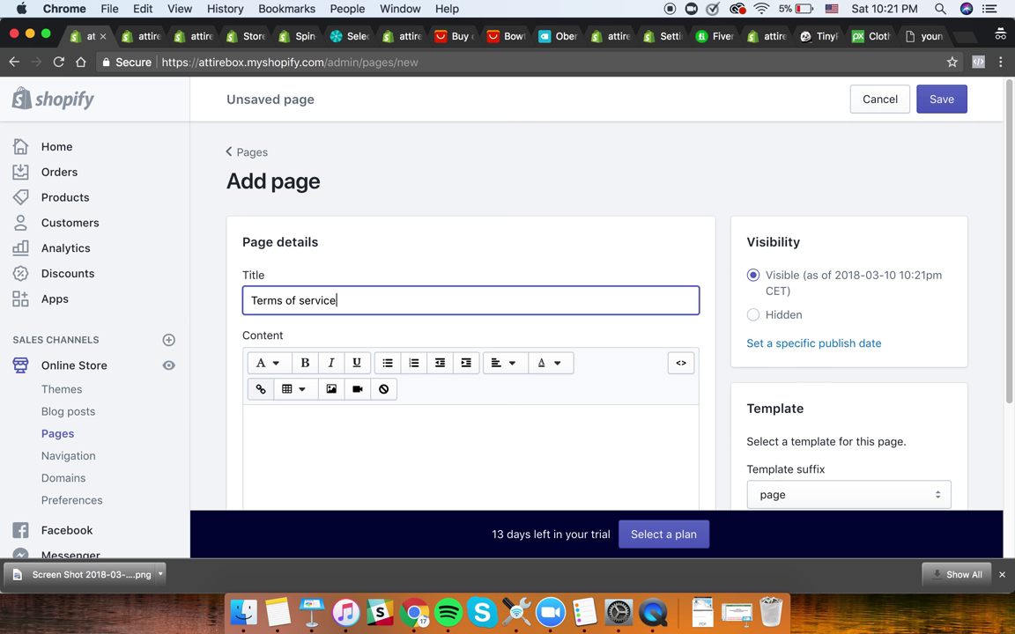
- Paste the copied terms of service text as the page's content and save the page
{"action": "left_click", "coordinate": [305, 435]}
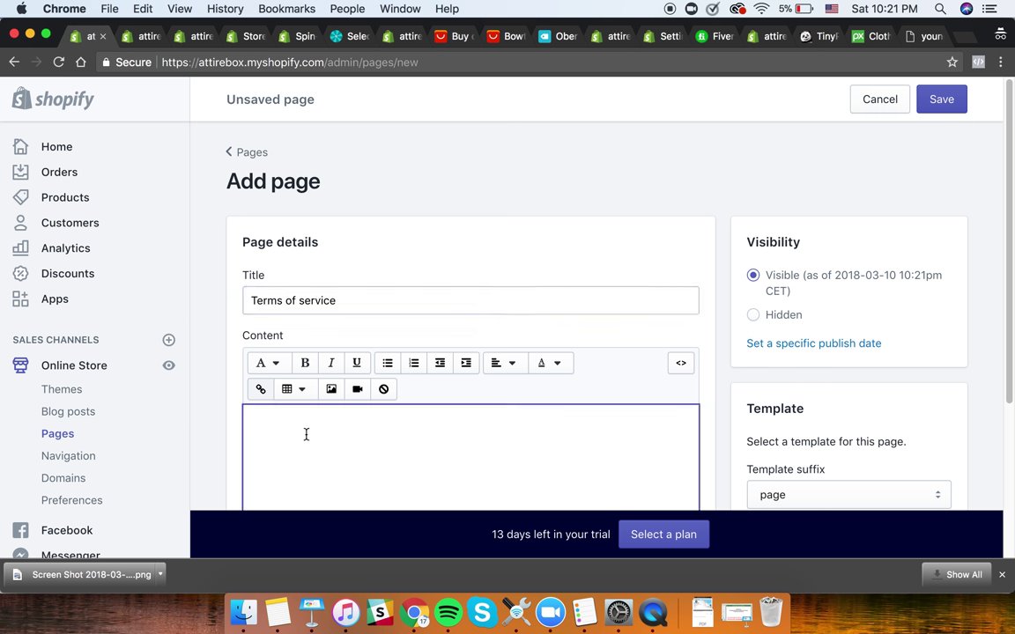
{"action": "key", "text": "super+v"}
{"action": "scroll", "coordinate": [477, 282], "scroll_direction": "down", "scroll_amount": 5}
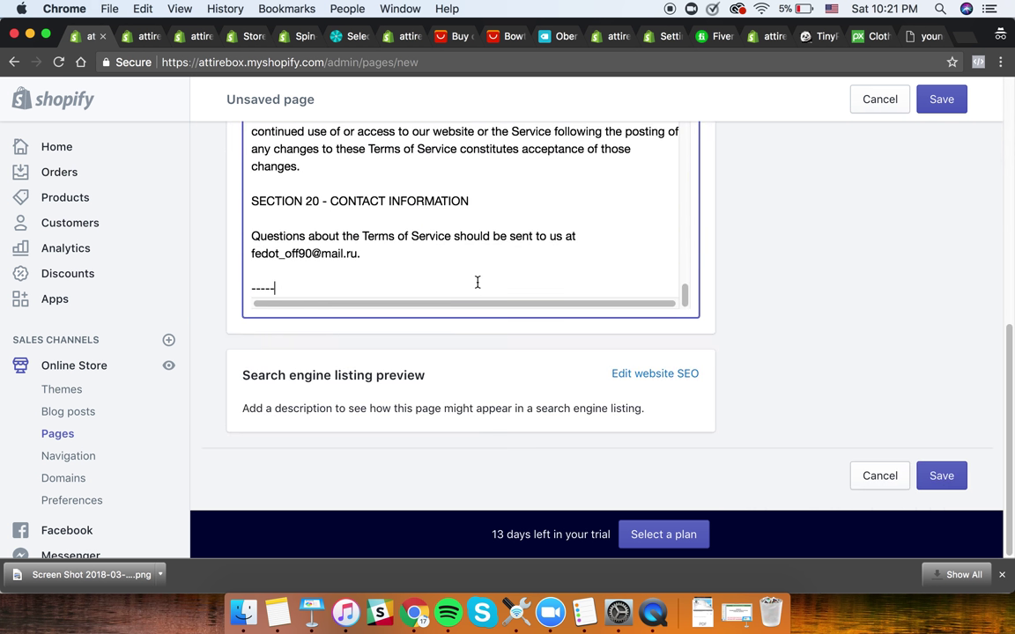
{"action": "scroll", "coordinate": [500, 264], "scroll_direction": "up", "scroll_amount": 10}
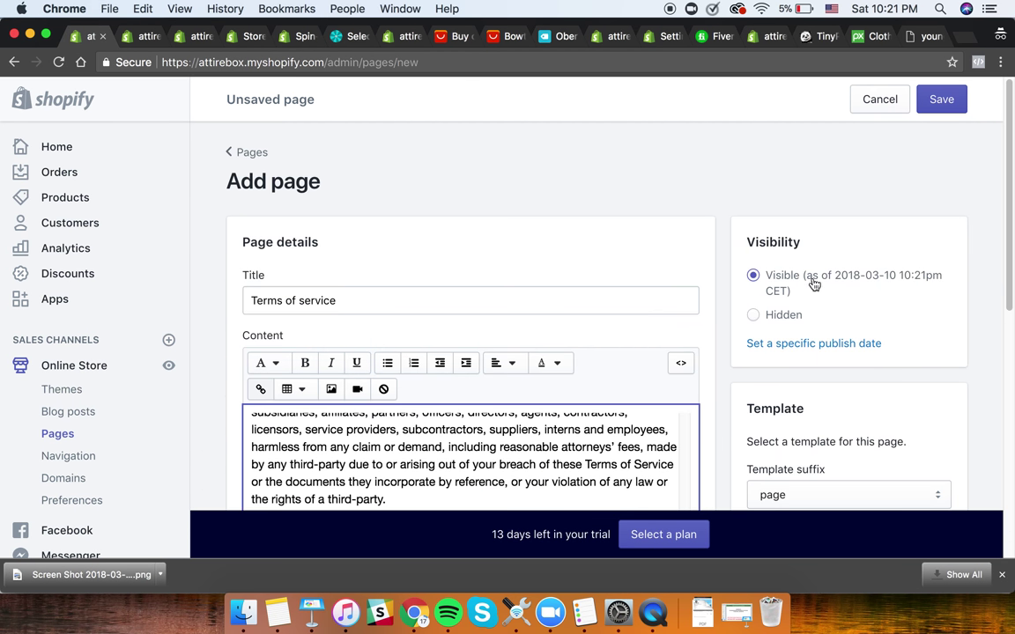
{"action": "left_click", "coordinate": [936, 103]}
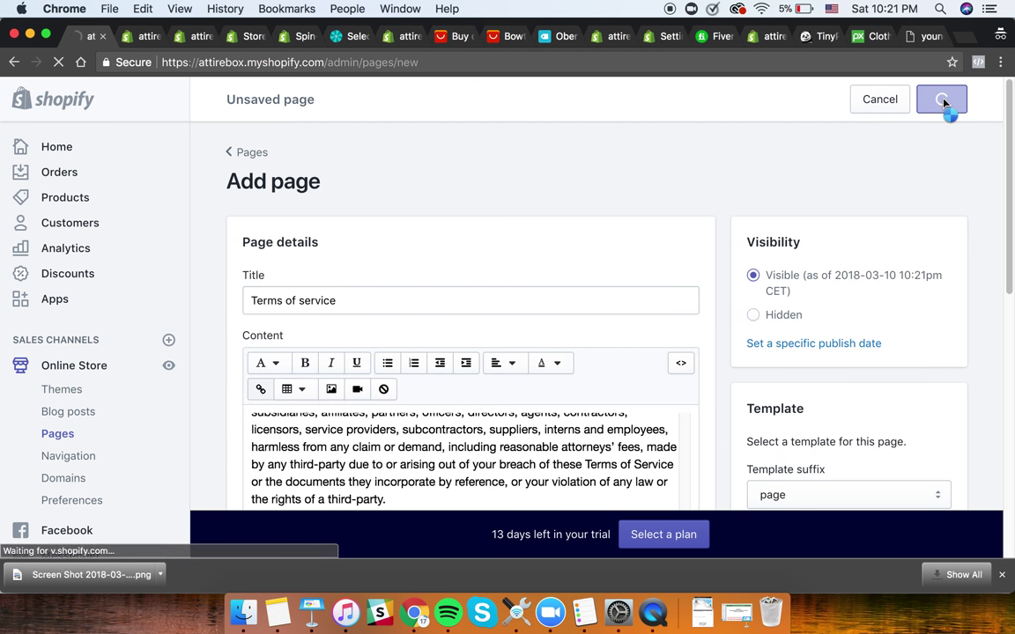
- From the theme editor's footer settings, edit the Footer menu to add an item linking to the Terms of service page, and save it
{"action": "left_click", "coordinate": [139, 37]}
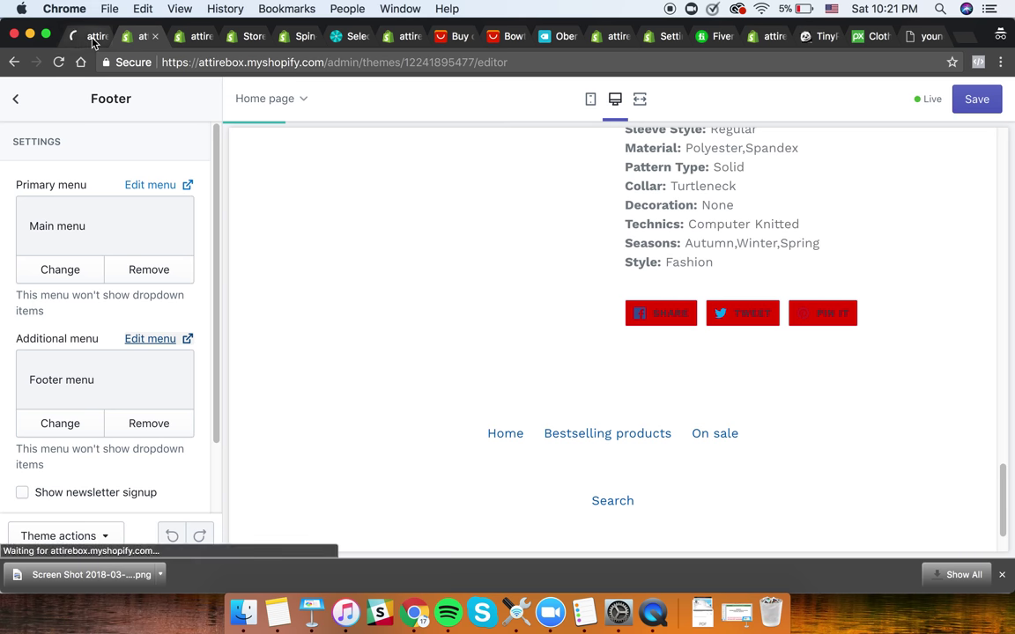
{"action": "left_click", "coordinate": [158, 342]}
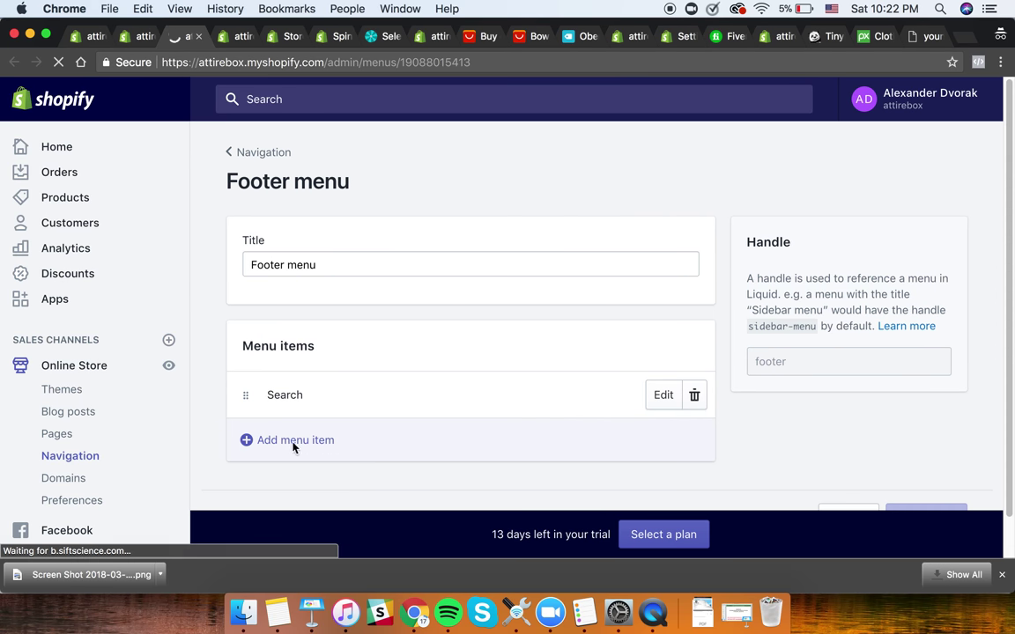
{"action": "left_click", "coordinate": [293, 441]}
{"action": "left_click", "coordinate": [335, 317]}
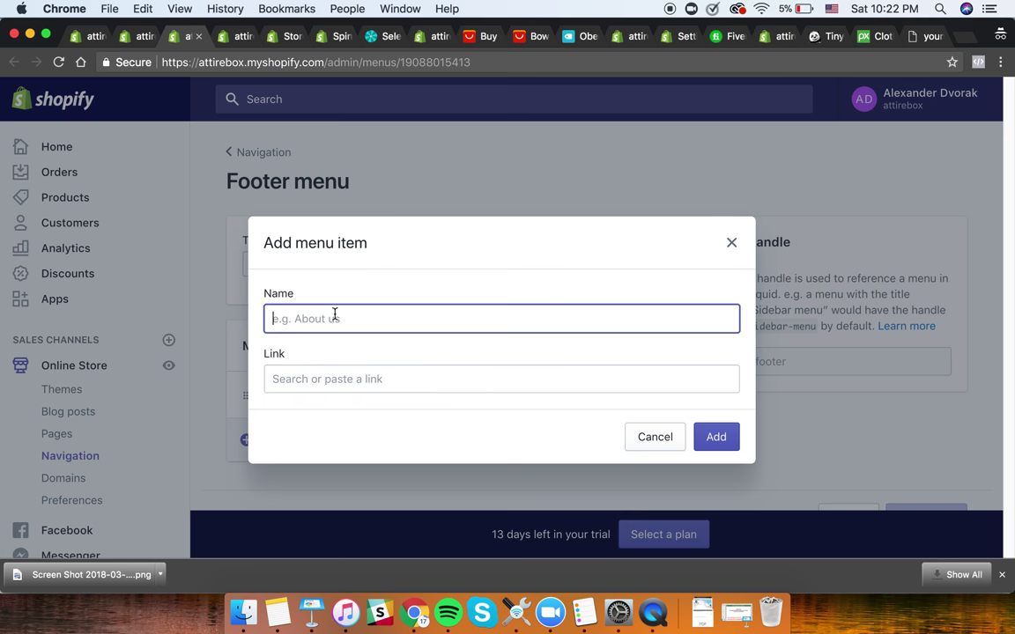
{"action": "left_click", "coordinate": [325, 379]}
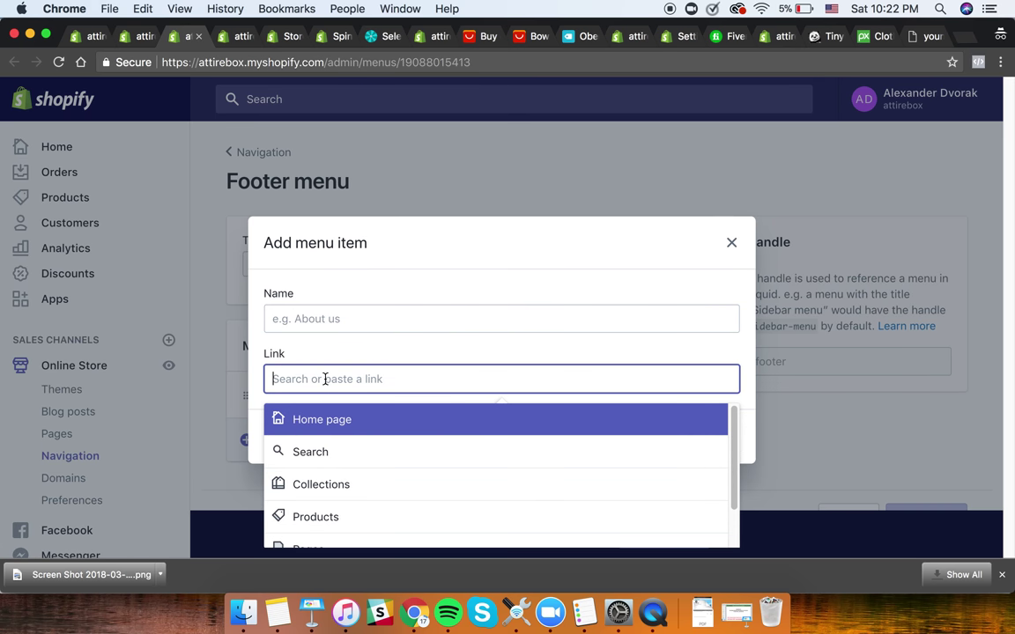
{"action": "type", "text": "ter"}
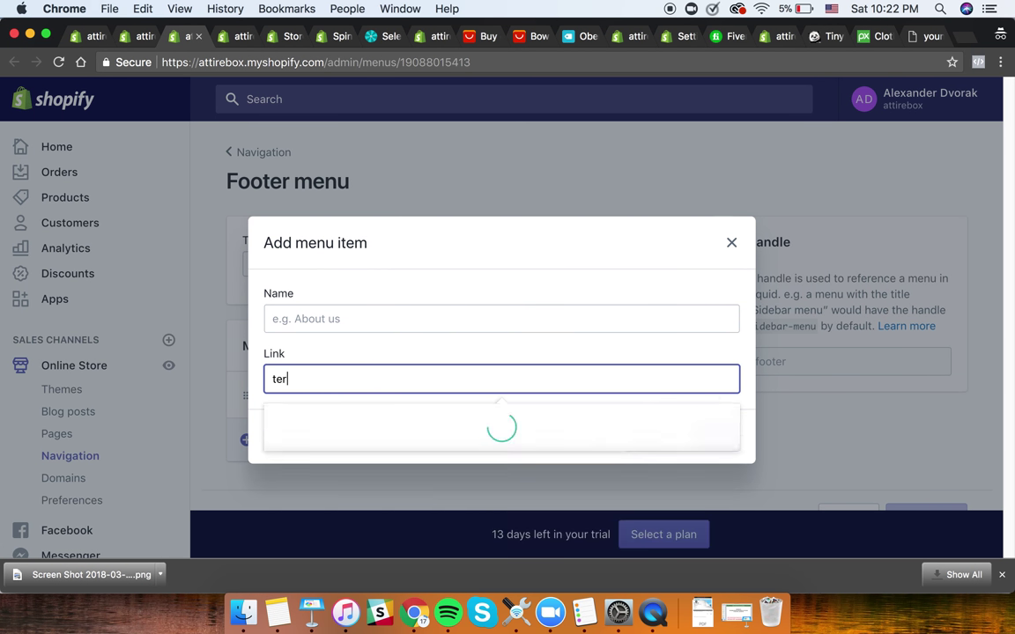
{"action": "left_click", "coordinate": [356, 452]}
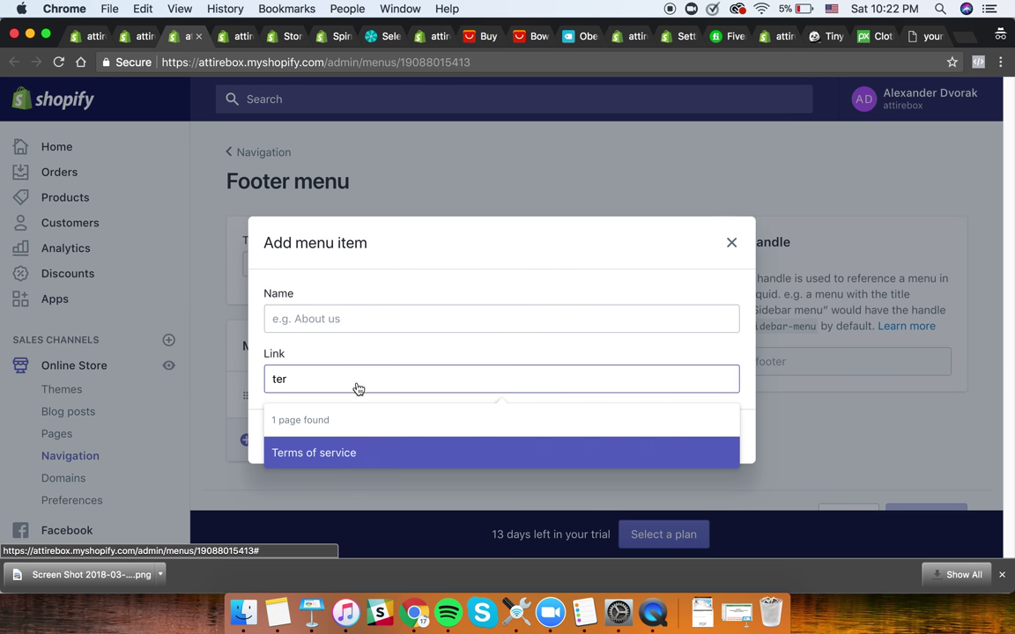
{"action": "left_click", "coordinate": [716, 435]}
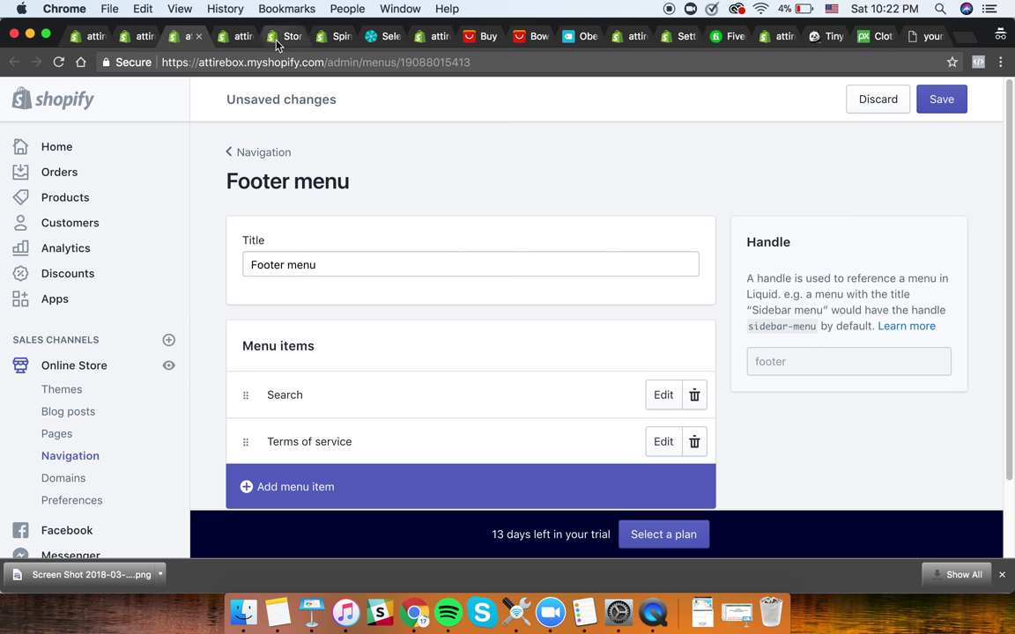
{"action": "left_click", "coordinate": [933, 99]}
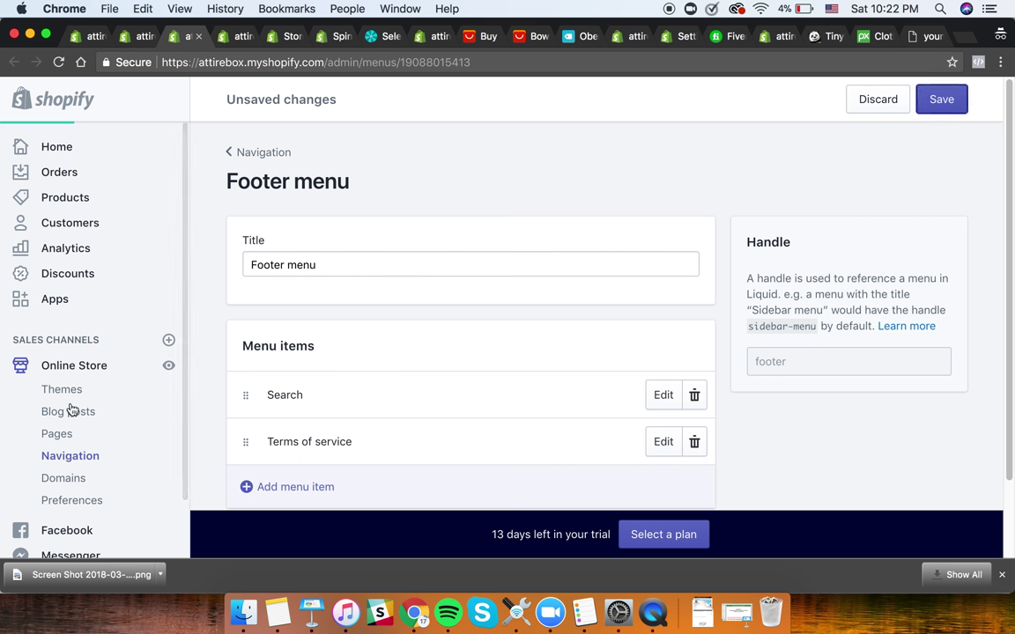
- Open the live storefront and look through the home page from the featured collection down to the footer links
{"action": "left_click", "coordinate": [170, 369]}
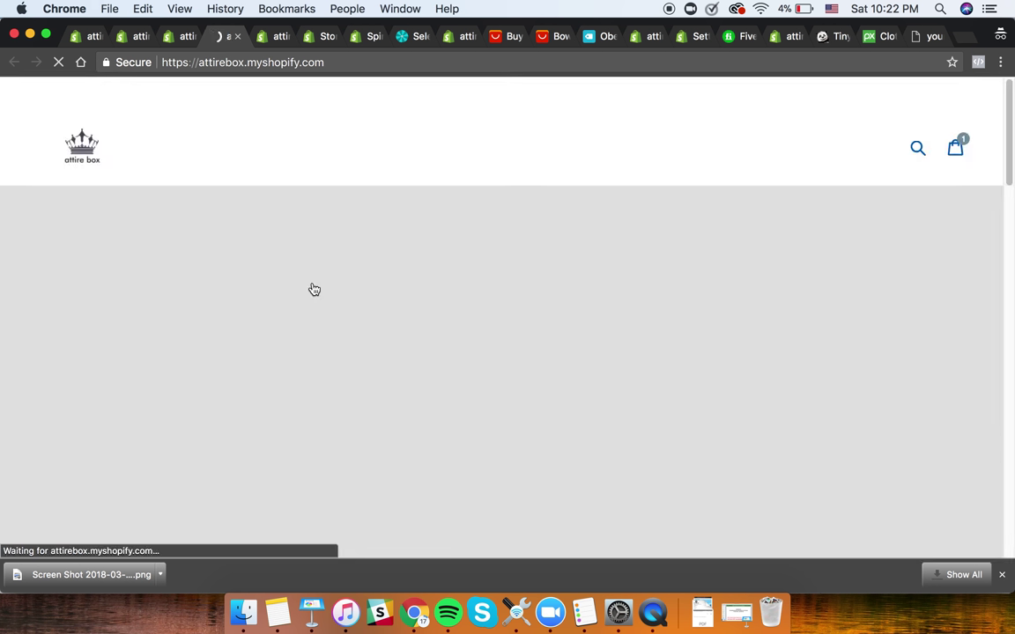
{"action": "scroll", "coordinate": [333, 296], "scroll_direction": "down", "scroll_amount": 10}
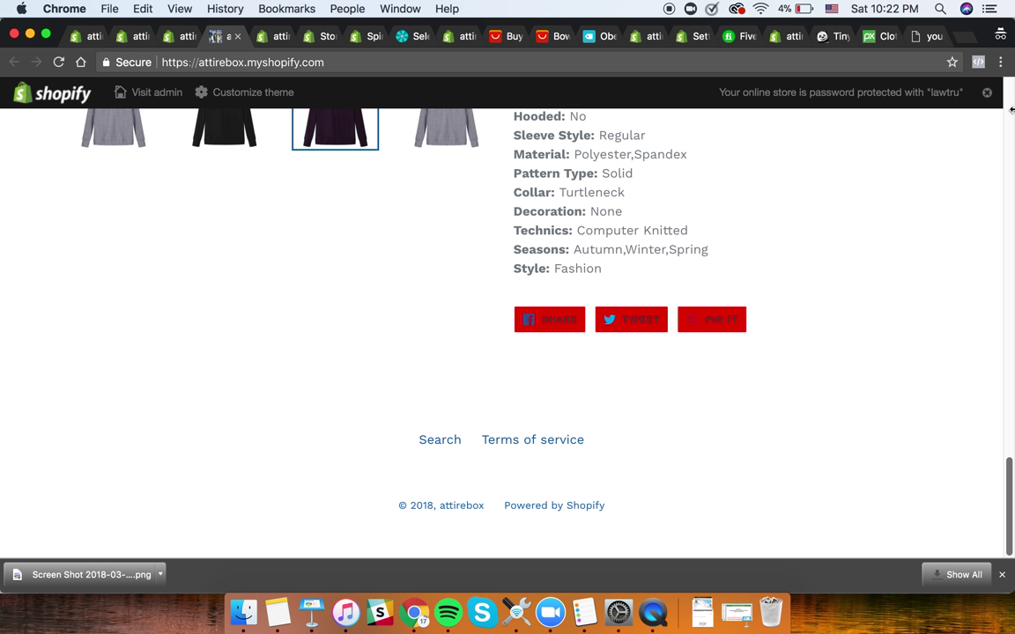
{"action": "scroll", "coordinate": [439, 230], "scroll_direction": "up", "scroll_amount": 10}
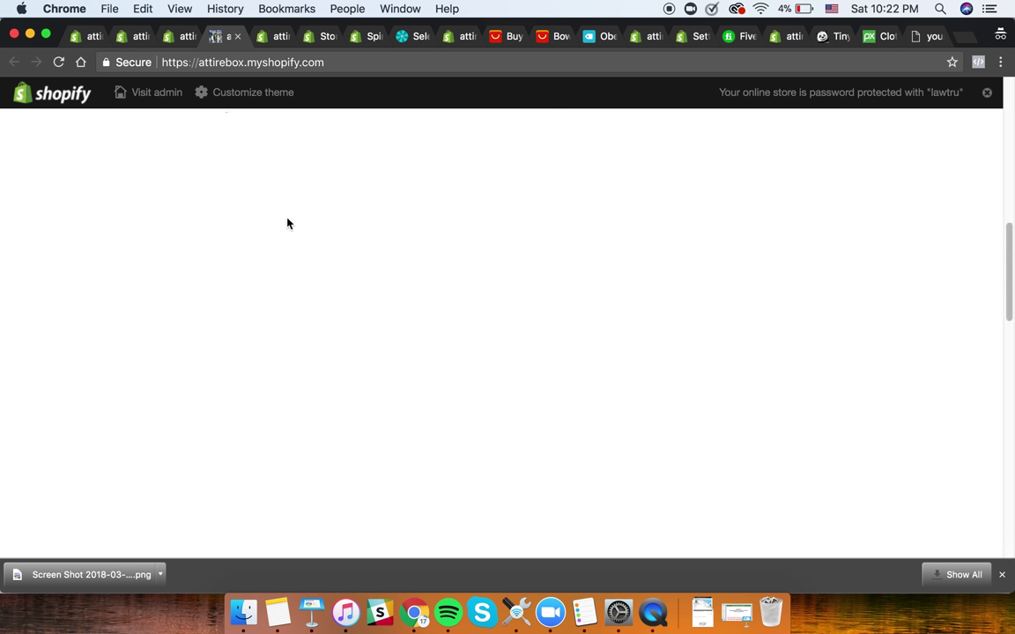
{"action": "scroll", "coordinate": [287, 223], "scroll_direction": "up", "scroll_amount": 5}
{"action": "scroll", "coordinate": [544, 261], "scroll_direction": "down", "scroll_amount": 10}
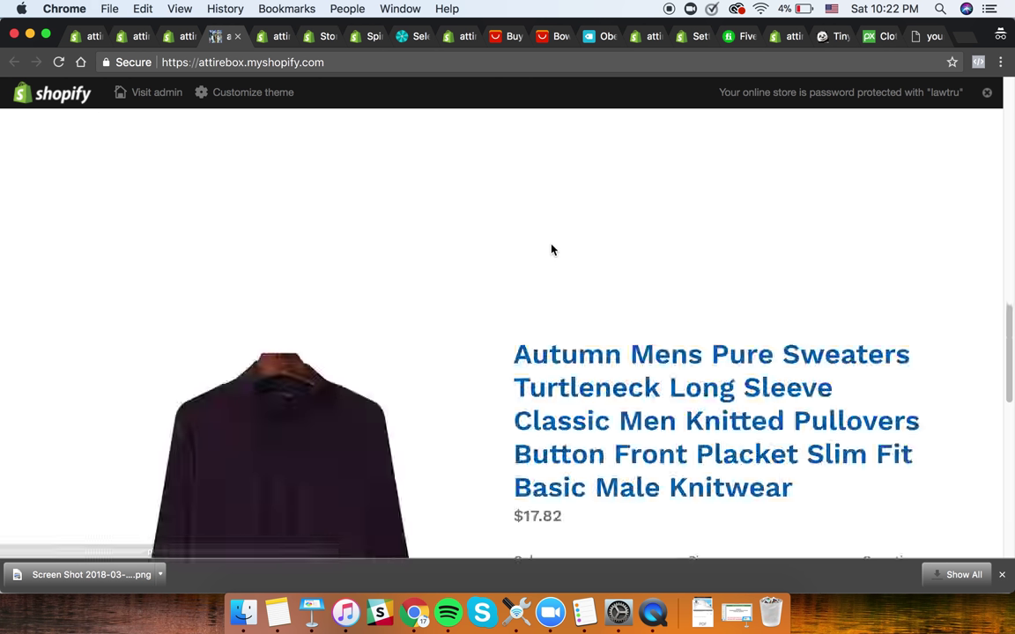
{"action": "scroll", "coordinate": [546, 247], "scroll_direction": "down", "scroll_amount": 8}
{"action": "scroll", "coordinate": [485, 249], "scroll_direction": "up", "scroll_amount": 9}
{"action": "scroll", "coordinate": [315, 213], "scroll_direction": "up", "scroll_amount": 10}
{"action": "scroll", "coordinate": [351, 245], "scroll_direction": "down", "scroll_amount": 15}
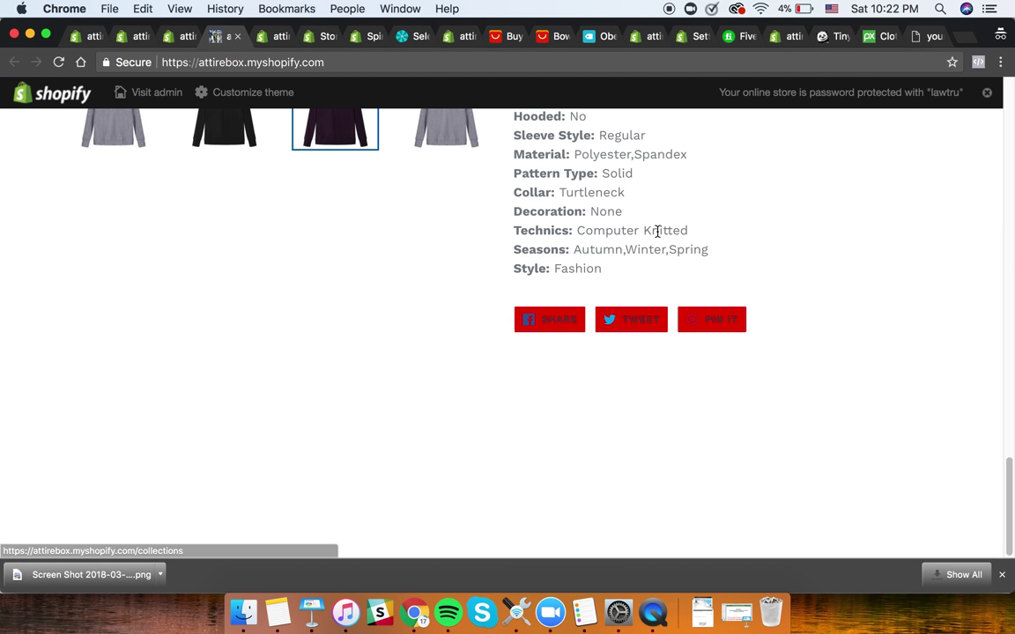
{"action": "scroll", "coordinate": [632, 250], "scroll_direction": "up", "scroll_amount": 5}
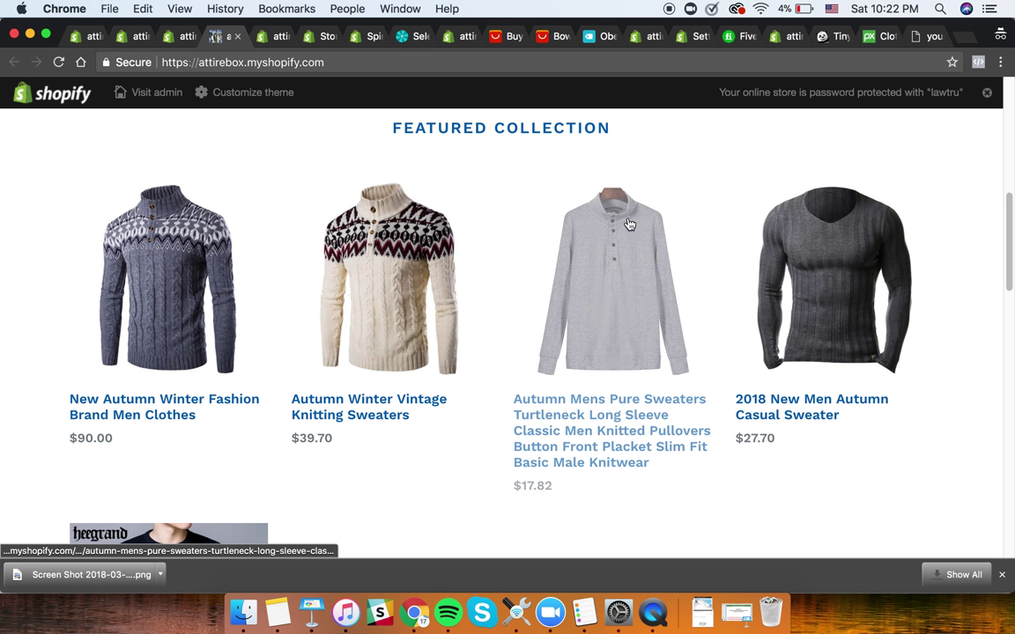